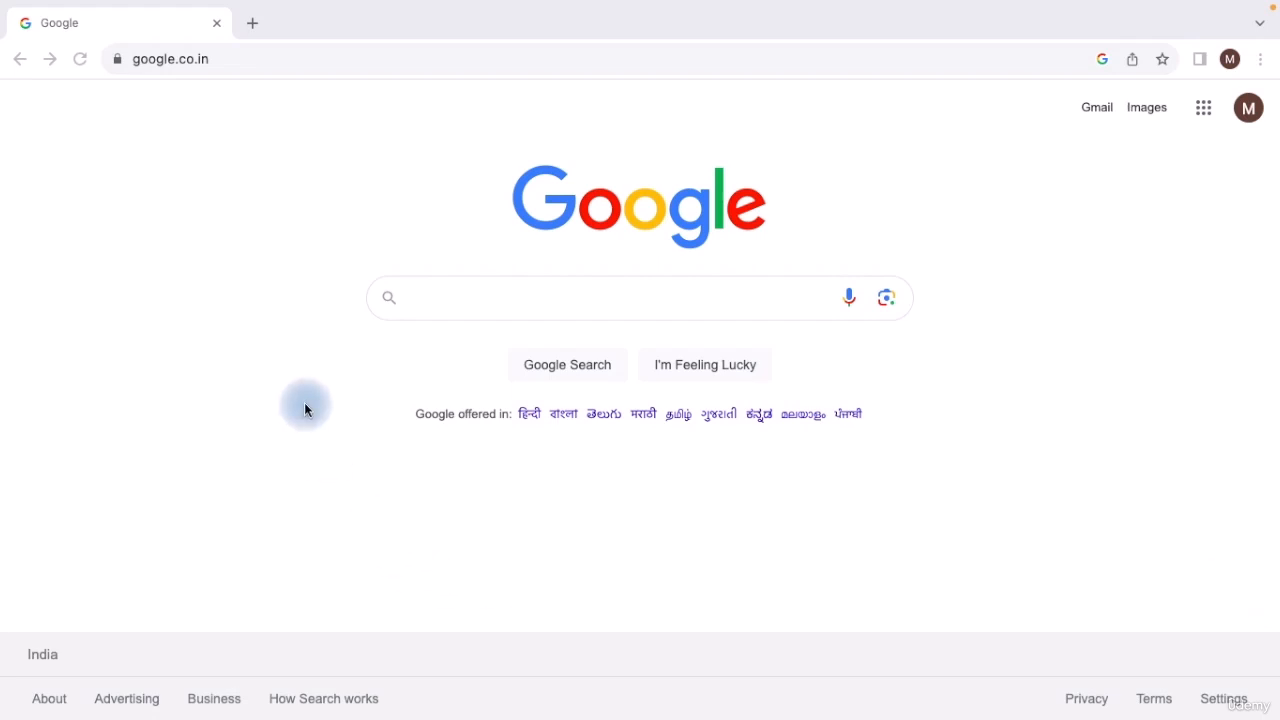
# Search Google for "canva" and open the official Canva website from the results.
pyautogui.click(484, 302)
pyautogui.click(451, 296)
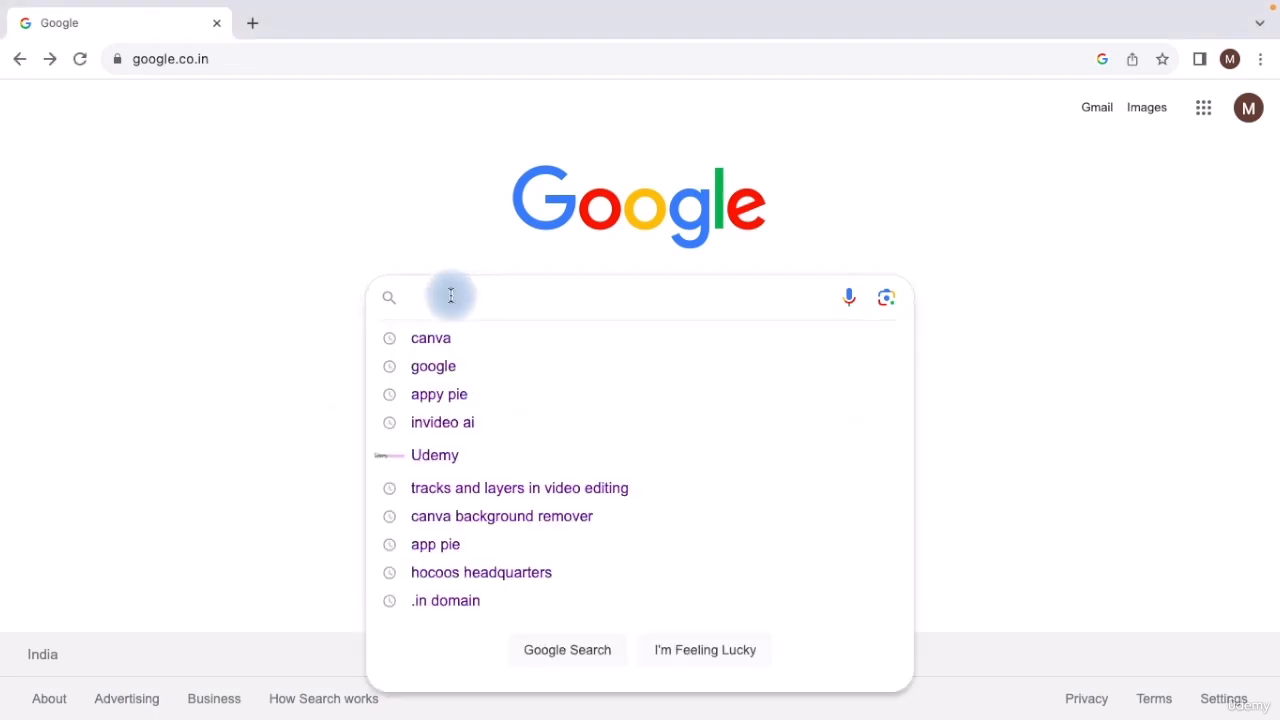
pyautogui.write('can')
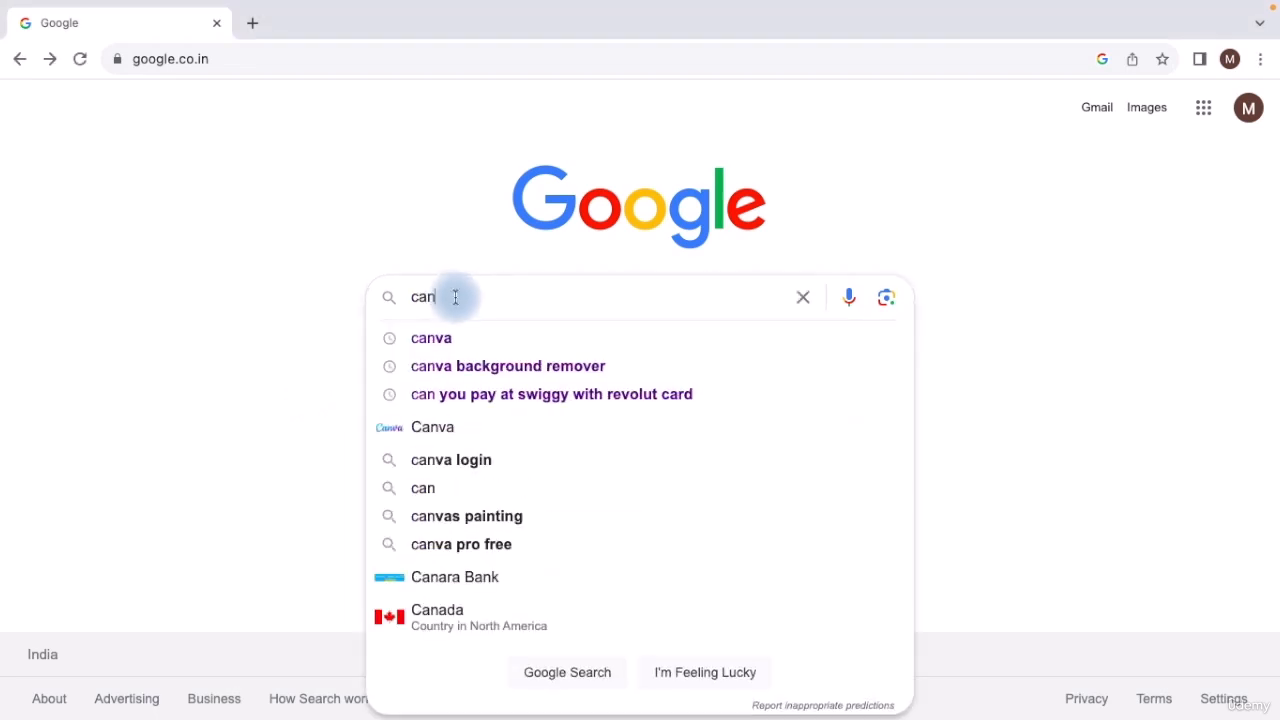
pyautogui.write('va')
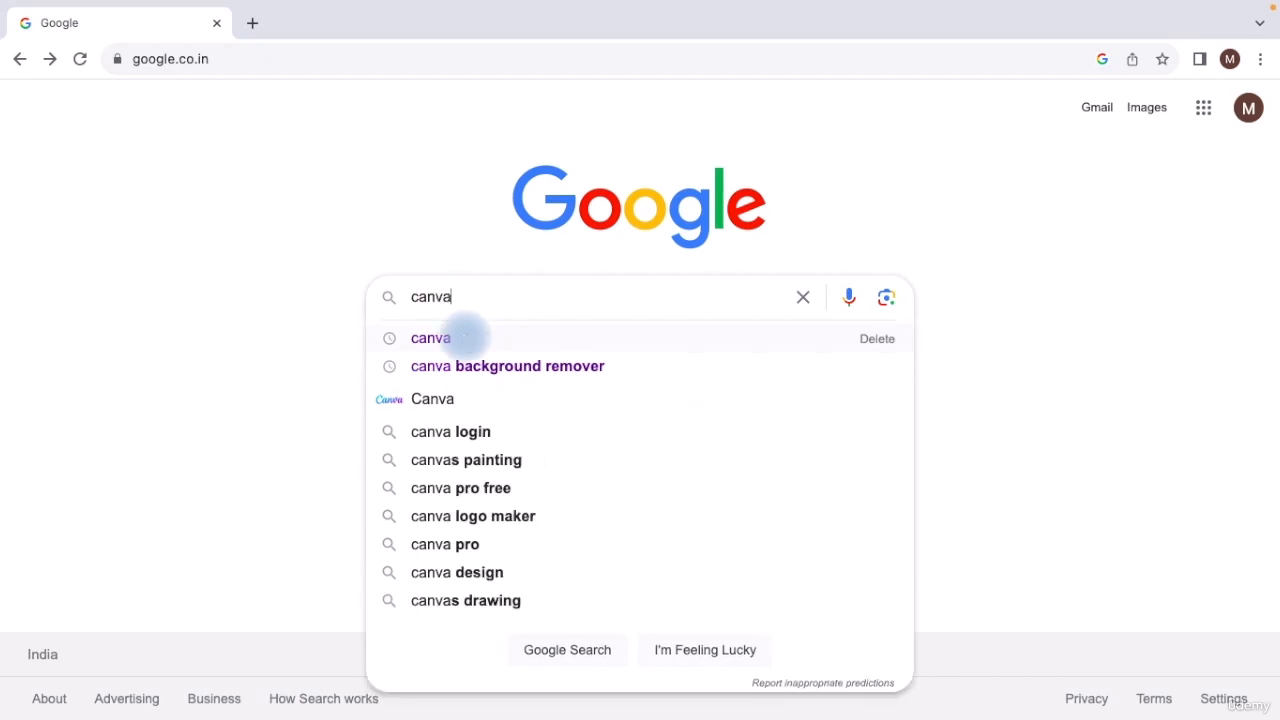
pyautogui.click(445, 341)
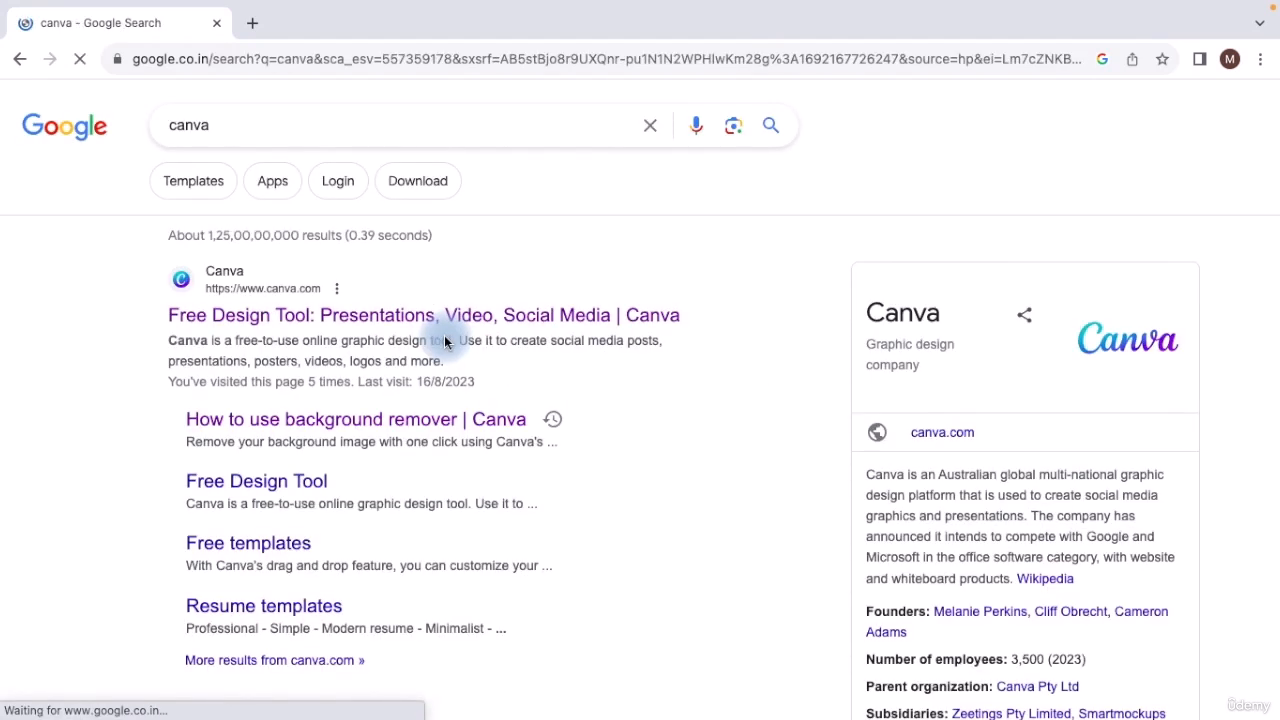
pyautogui.click(358, 318)
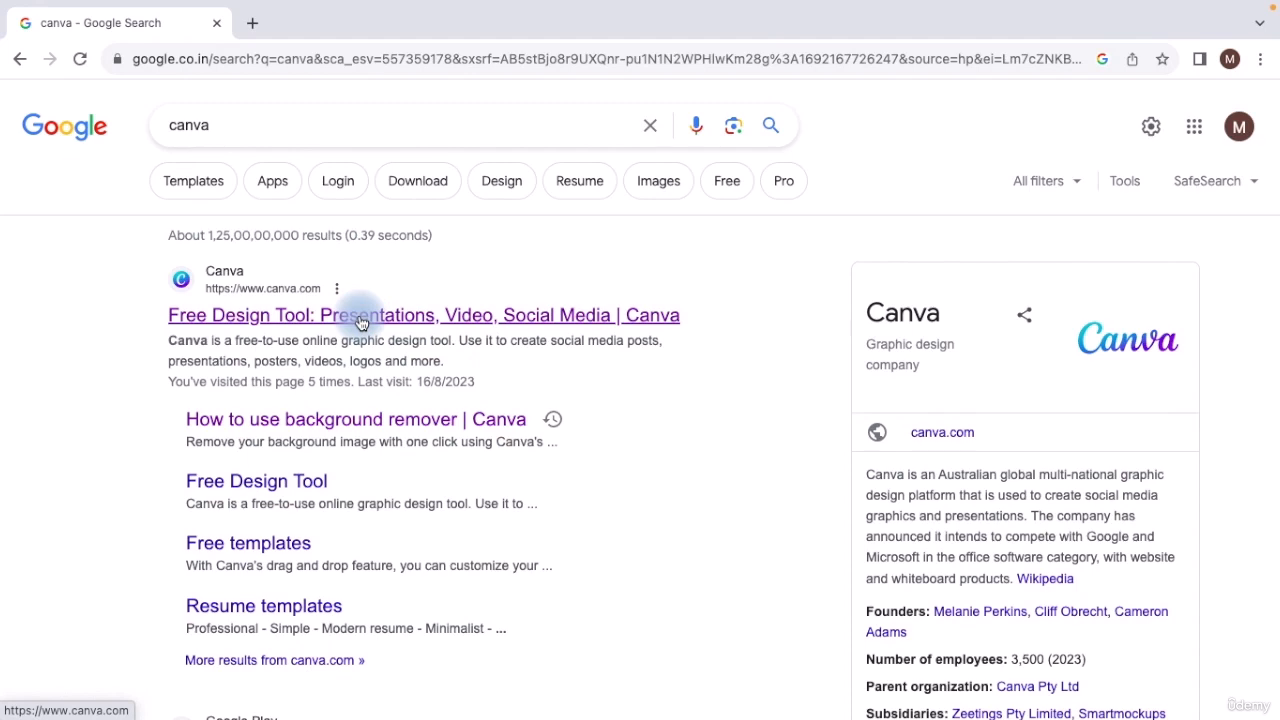
pyautogui.click(361, 322)
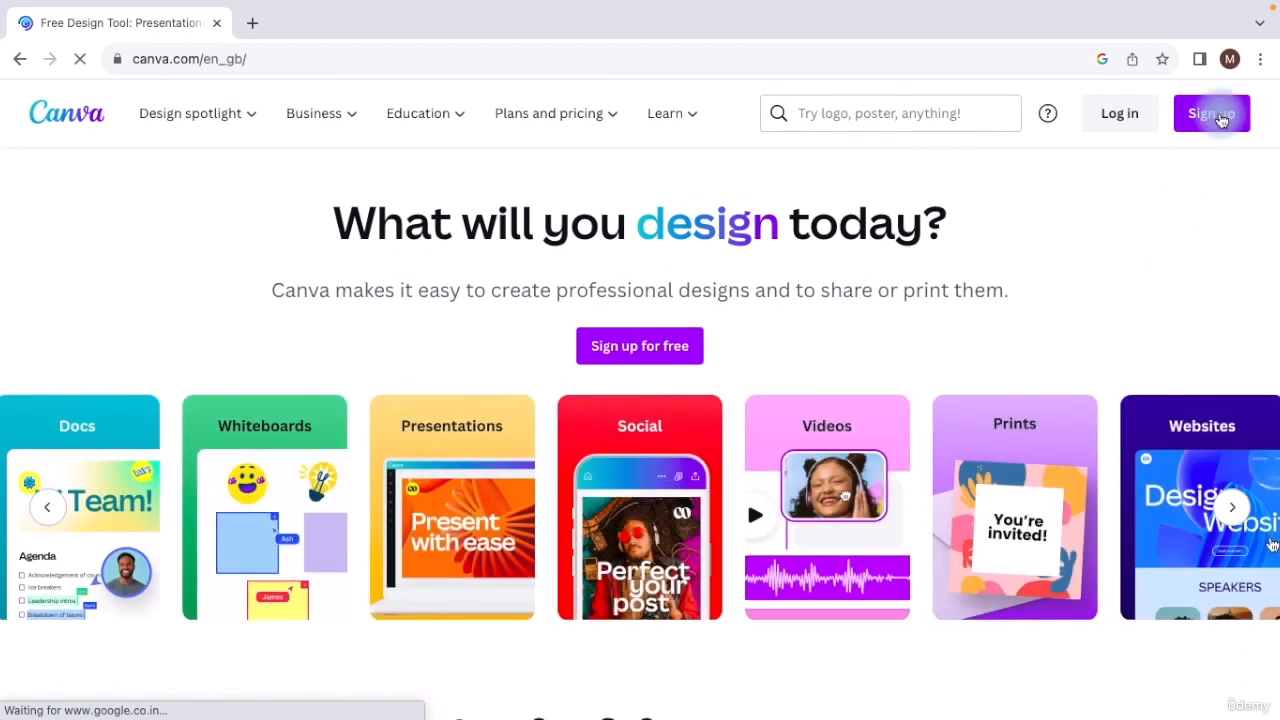
# View Canva's sign-up options and close them.
pyautogui.click(1218, 116)
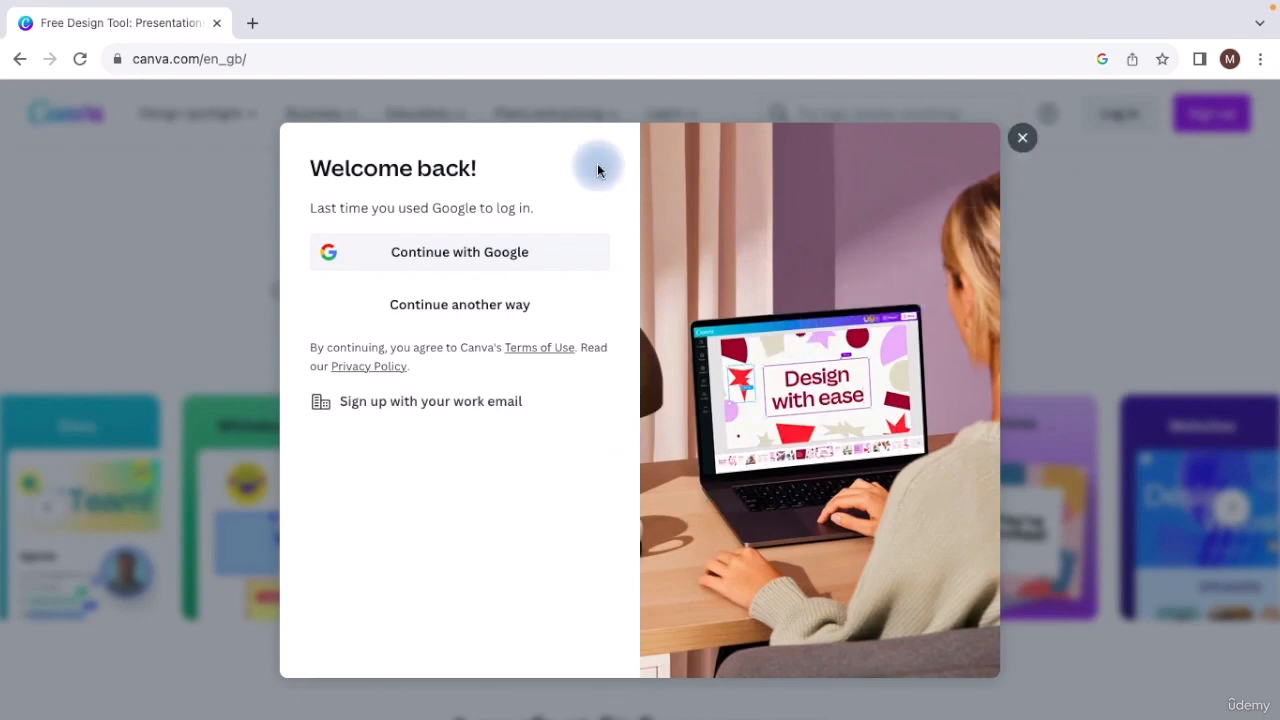
pyautogui.click(1022, 137)
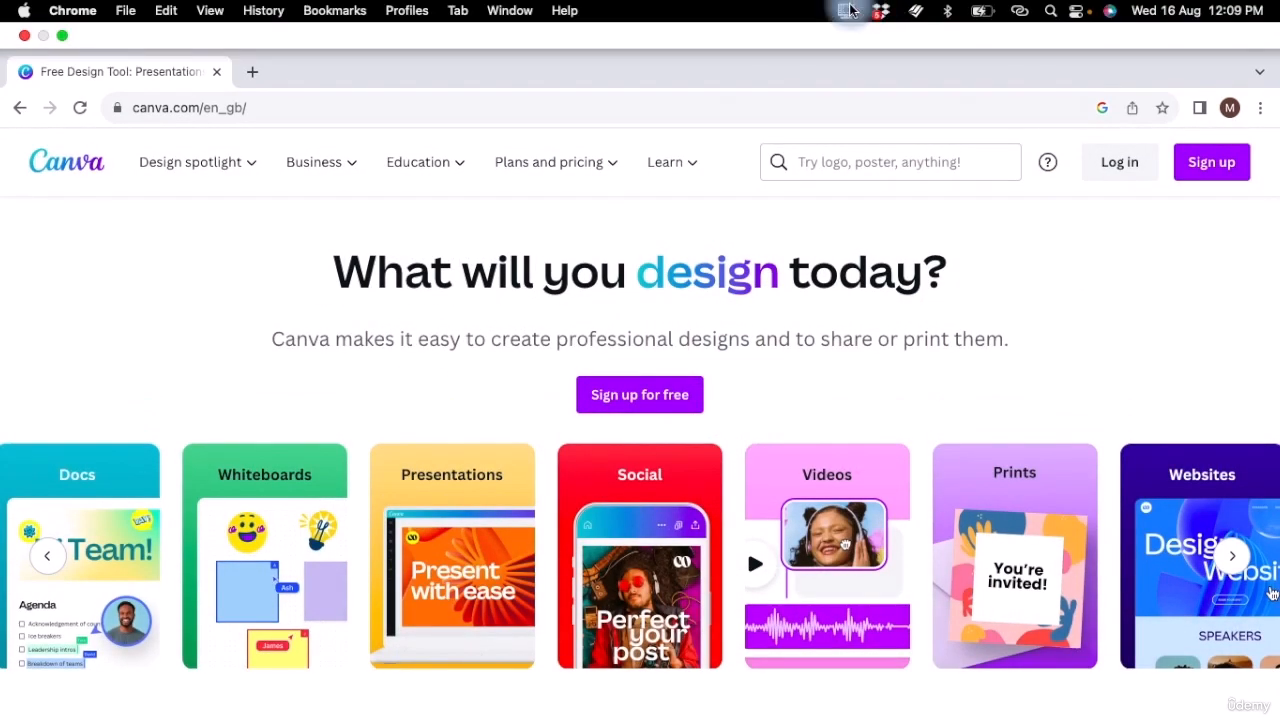
pyautogui.click(846, 10)
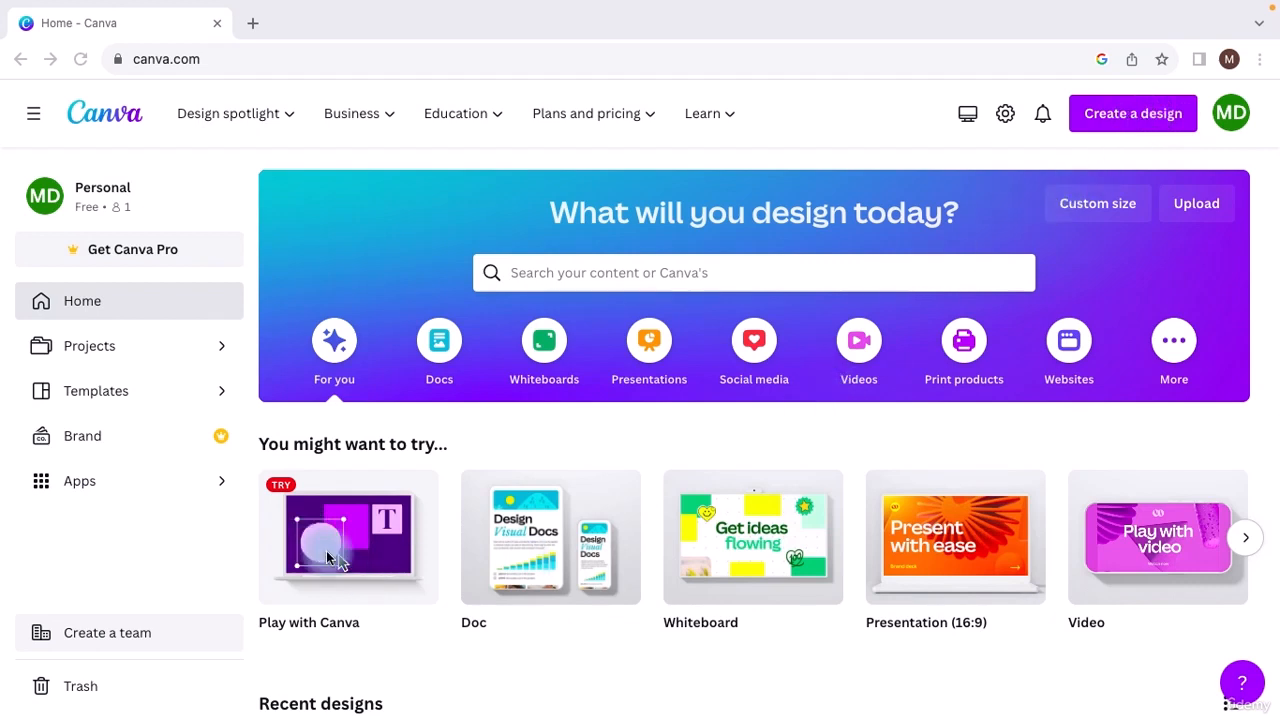
# Search Canva's templates for "videos" and open the Video template category.
pyautogui.click(1245, 538)
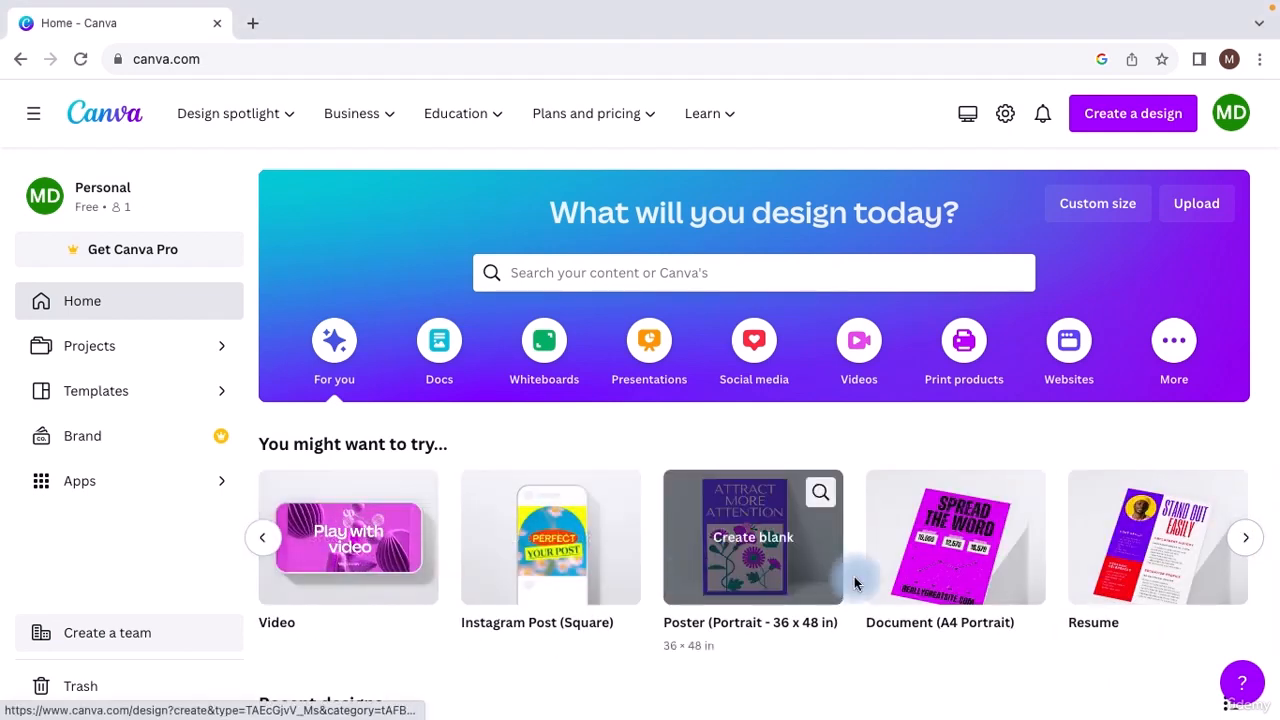
pyautogui.click(1245, 537)
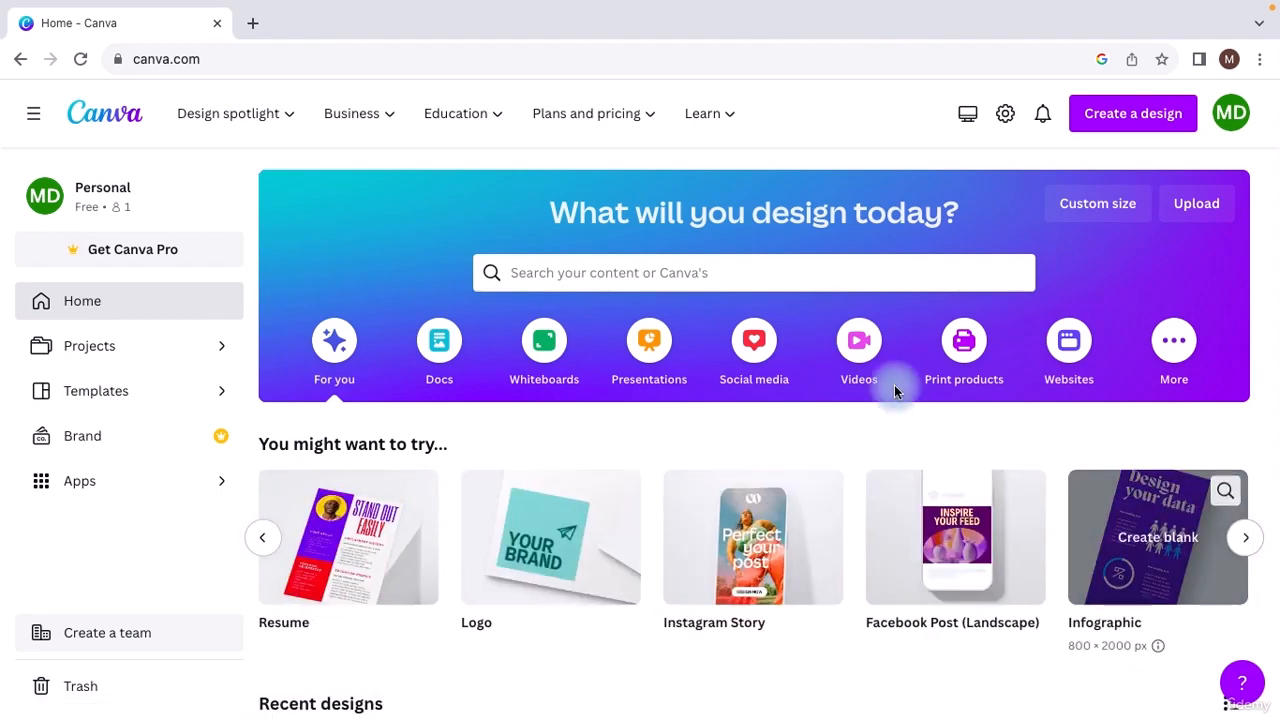
pyautogui.click(646, 273)
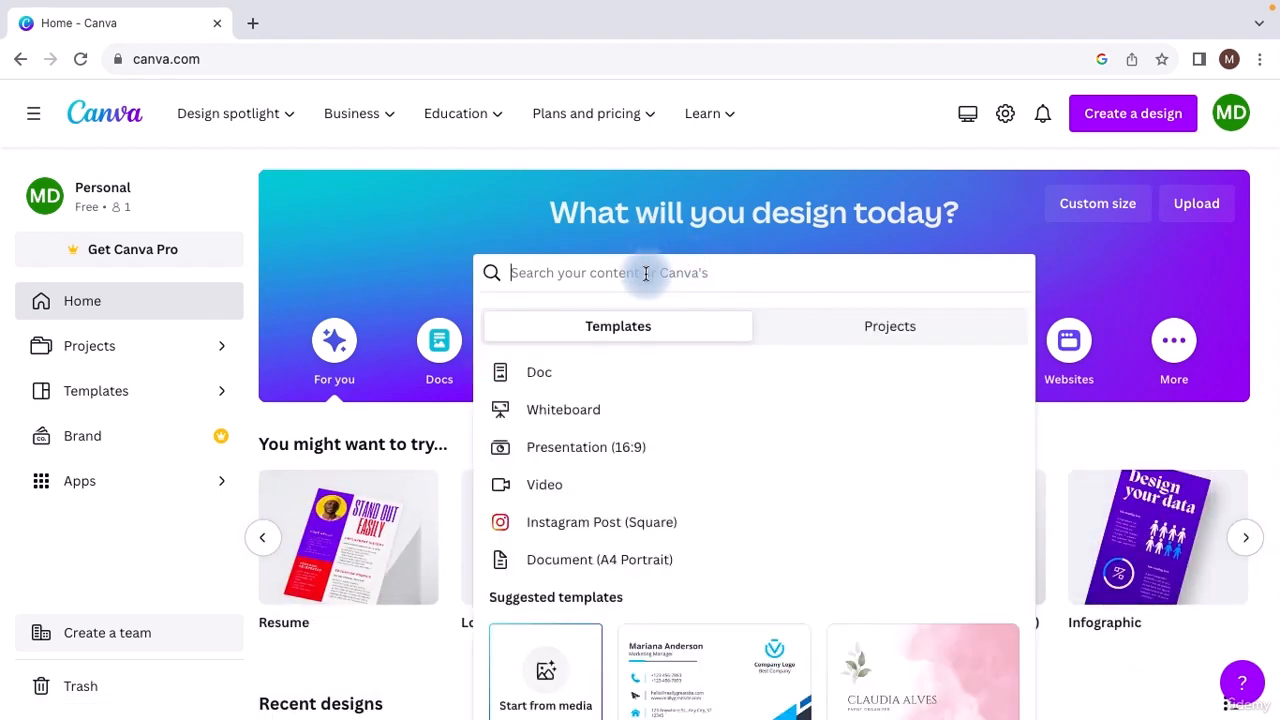
pyautogui.write('videos')
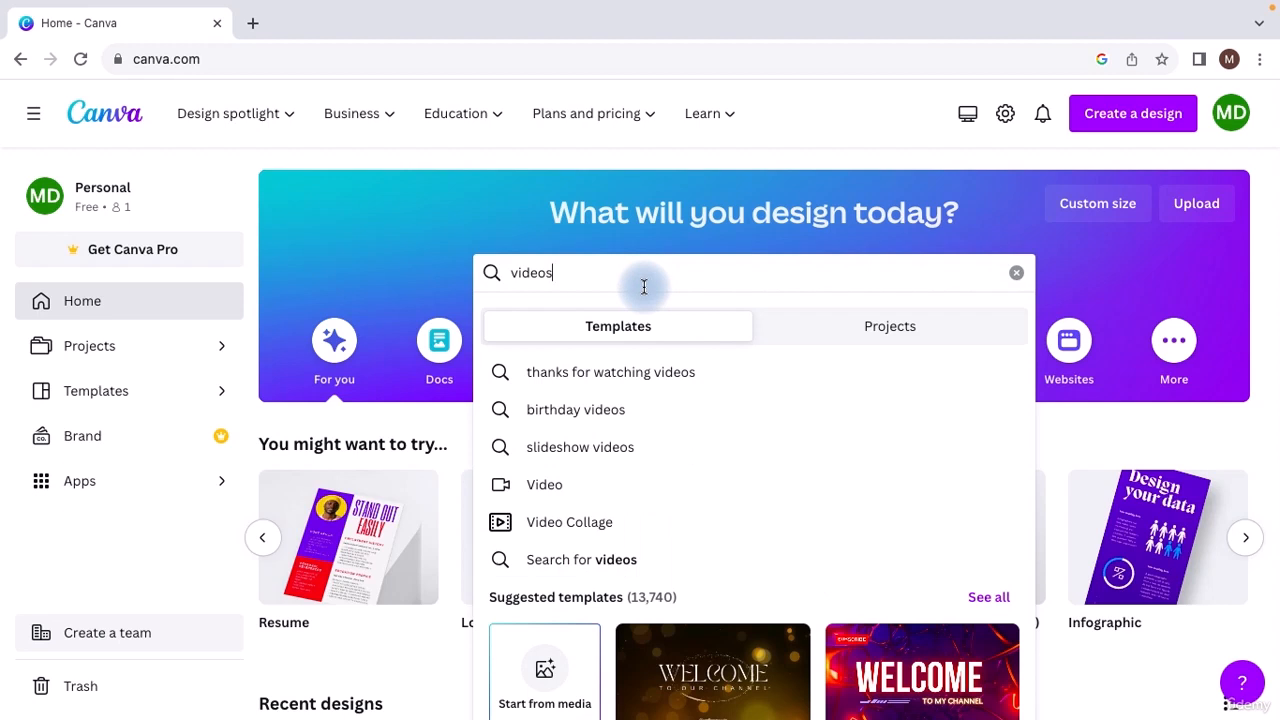
pyautogui.click(556, 486)
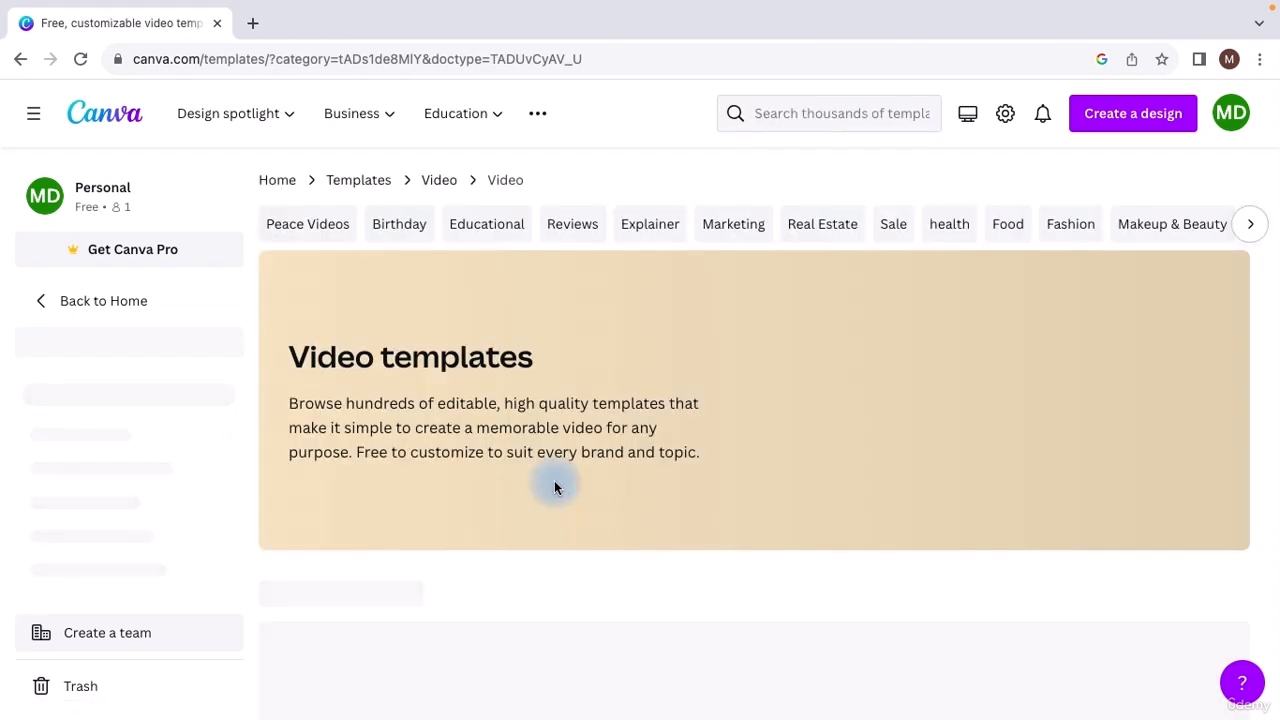
# Create a blank 16:9 video design from the video template gallery and skip the introductory tour.
pyautogui.scroll(-2, 633, 425)
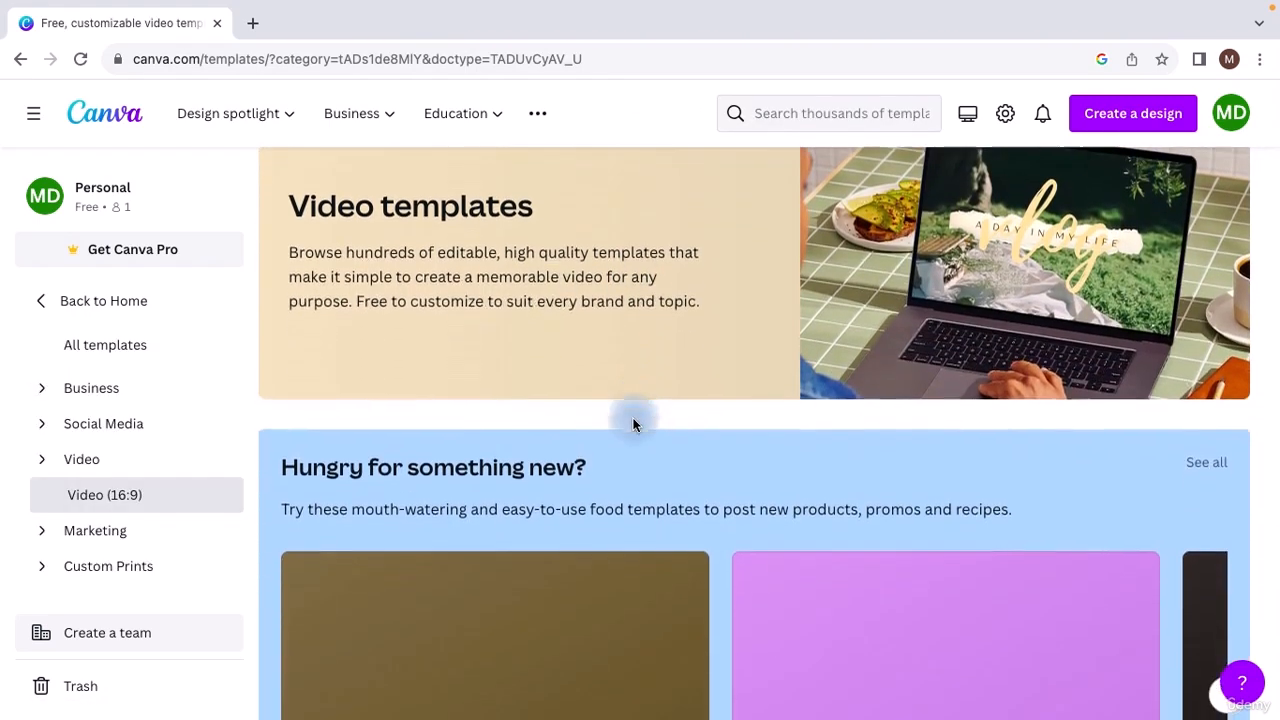
pyautogui.scroll(1, 633, 425)
pyautogui.scroll(-7, 633, 425)
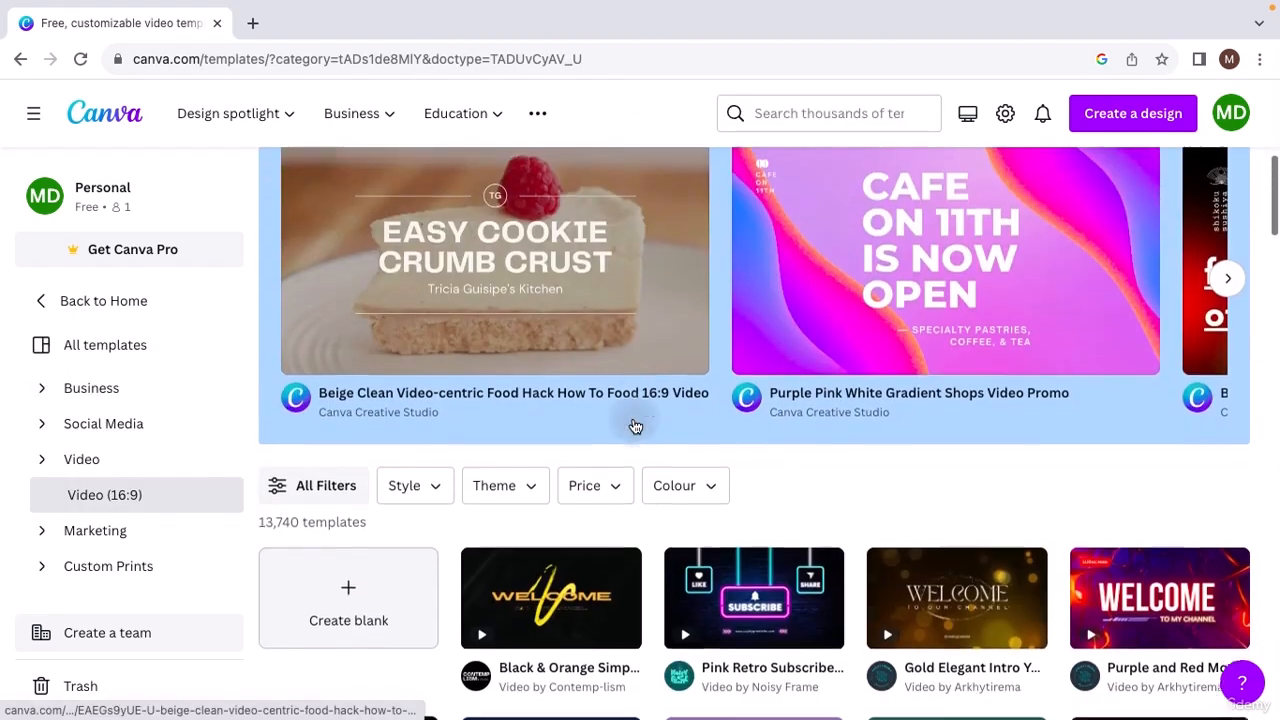
pyautogui.scroll(-5, 766, 639)
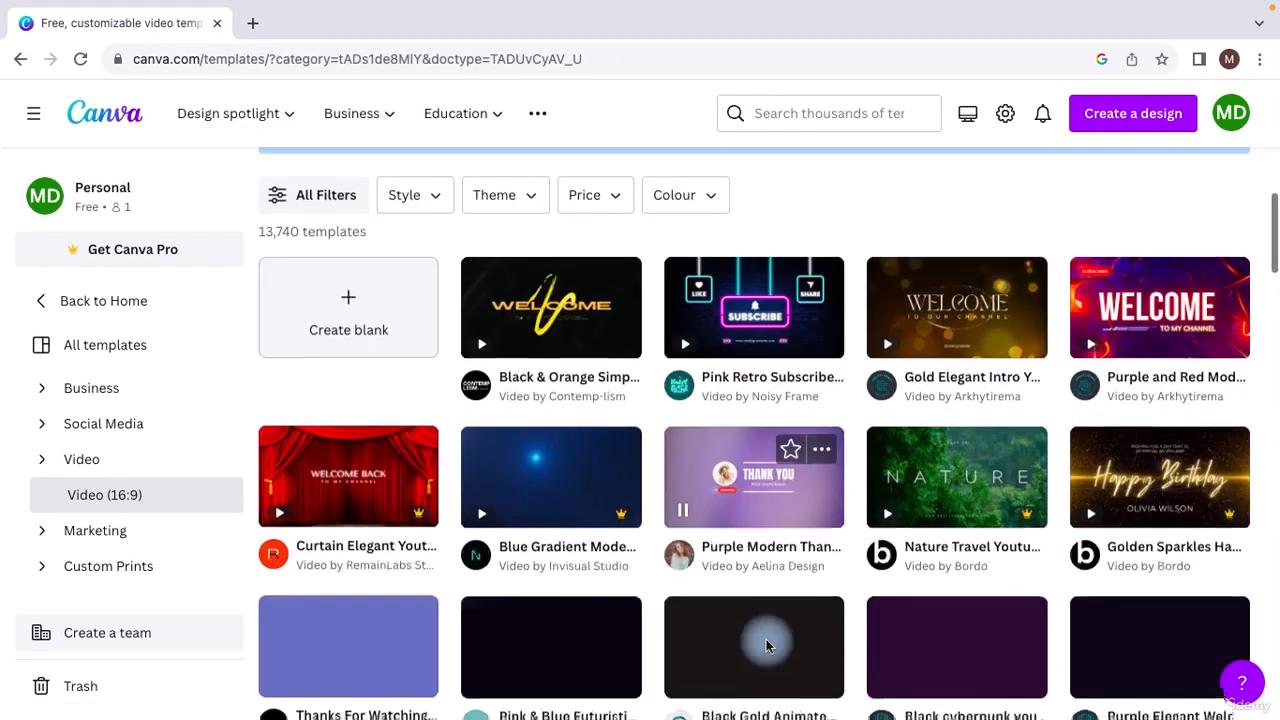
pyautogui.scroll(-1, 604, 600)
pyautogui.scroll(5, 600, 592)
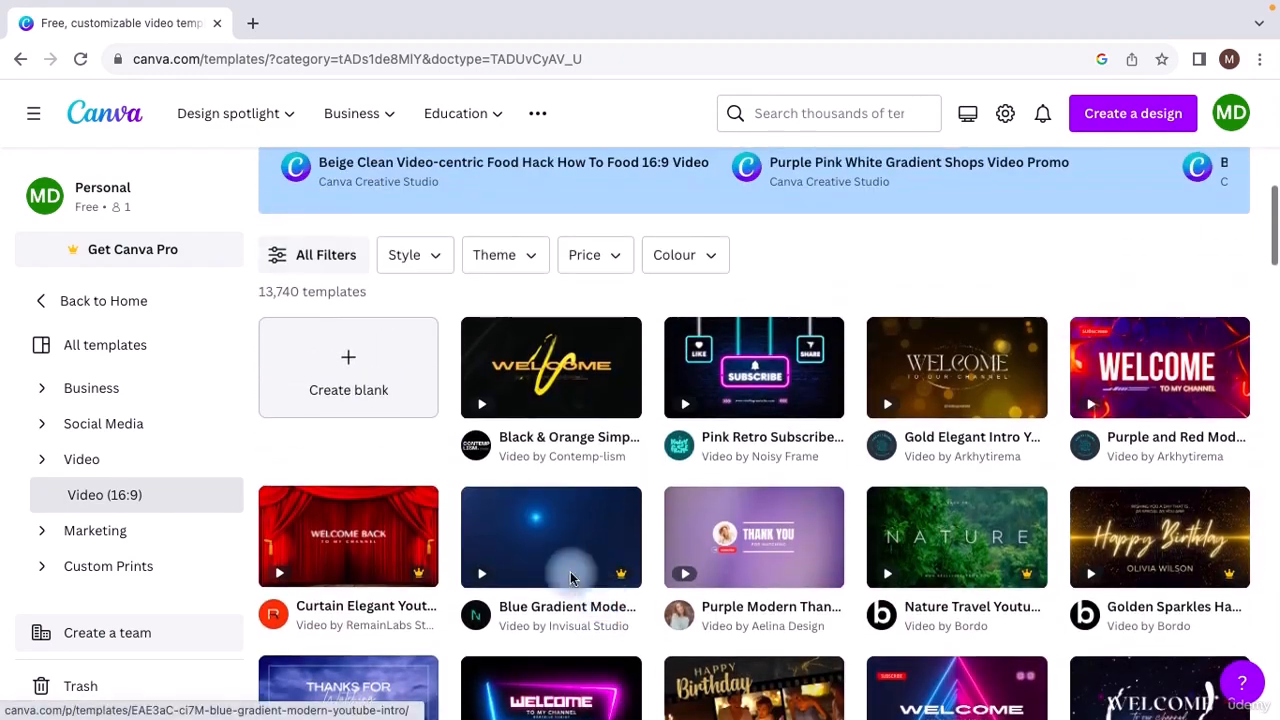
pyautogui.click(348, 383)
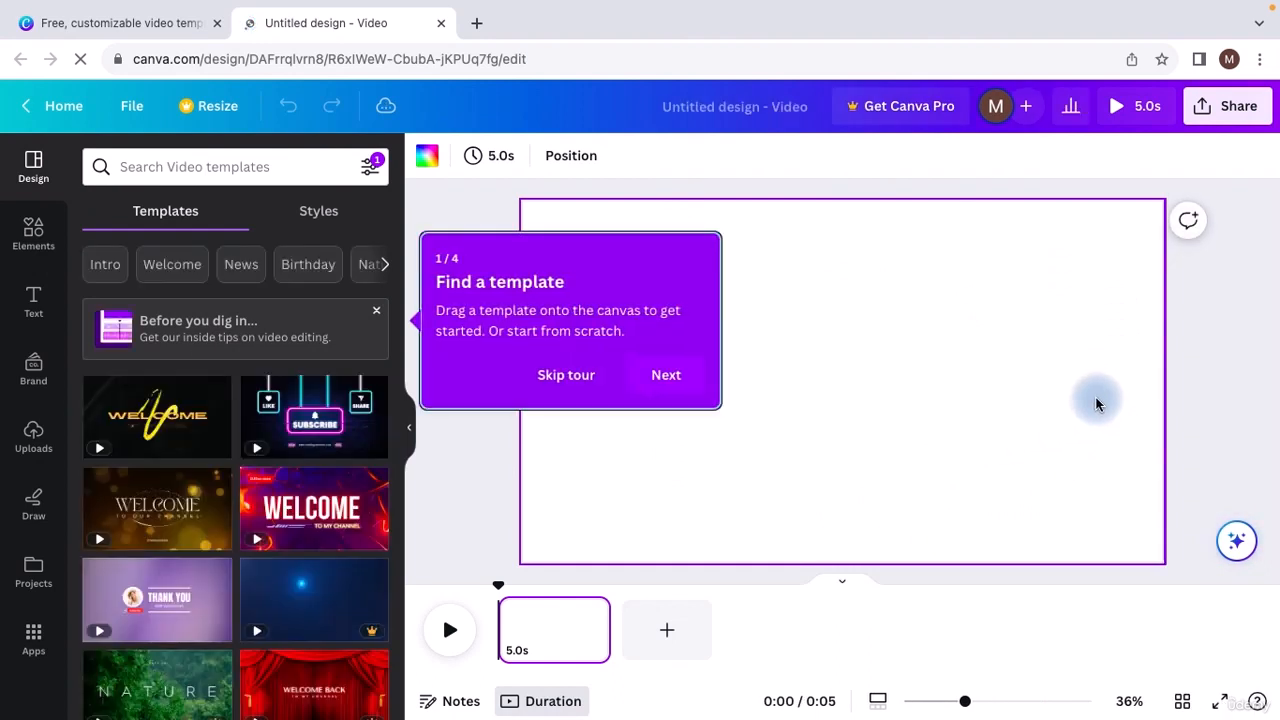
pyautogui.click(565, 376)
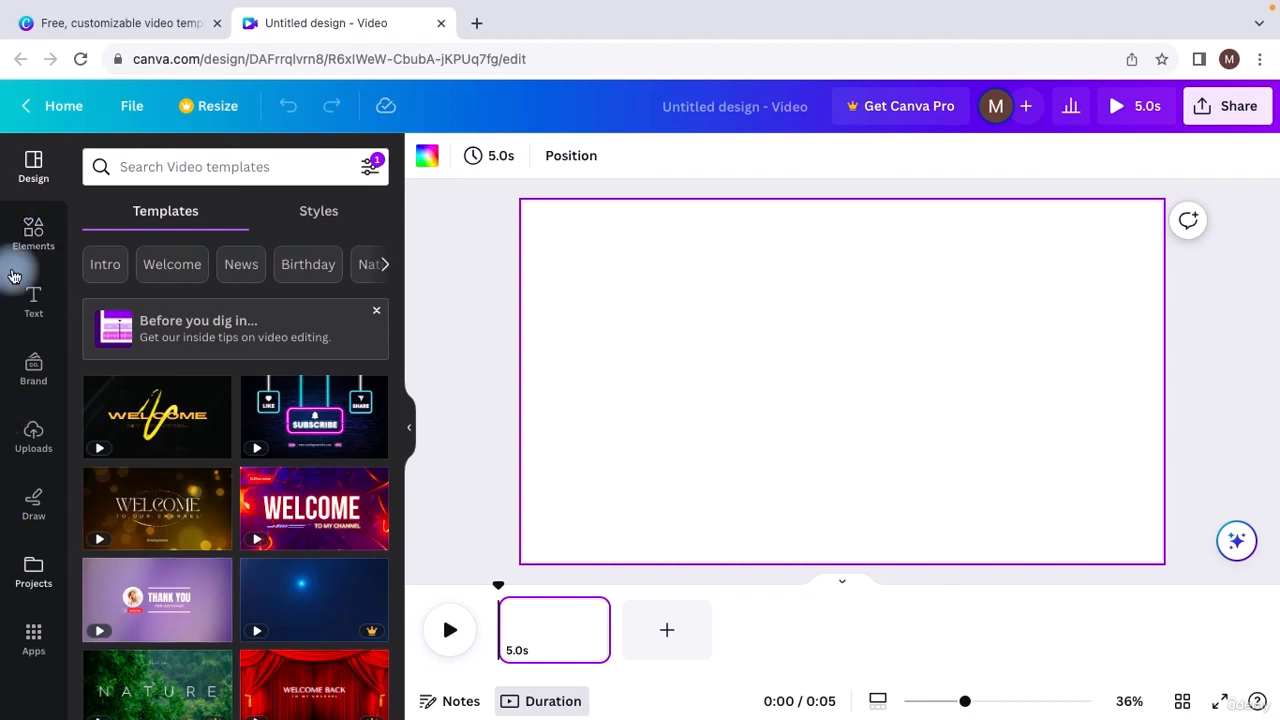
# Examine the editor's available templates, graphic elements, text styles, brand assets and media upload options.
pyautogui.click(31, 236)
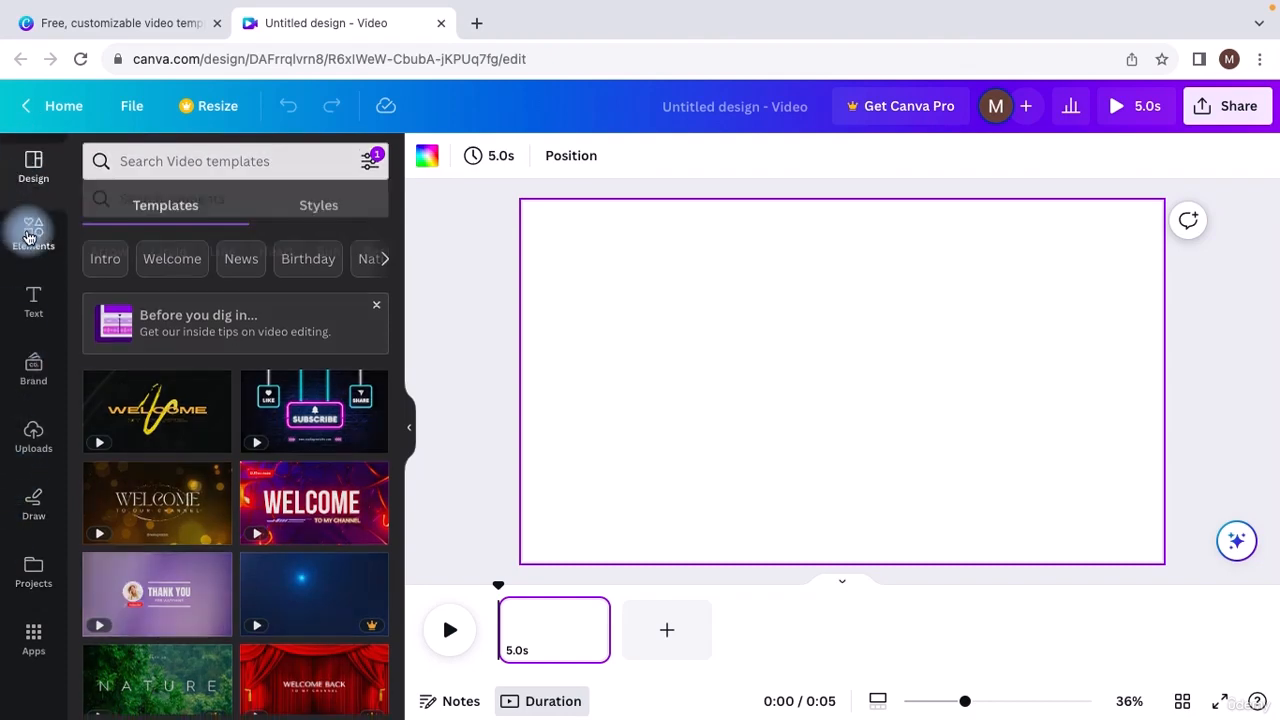
pyautogui.click(26, 180)
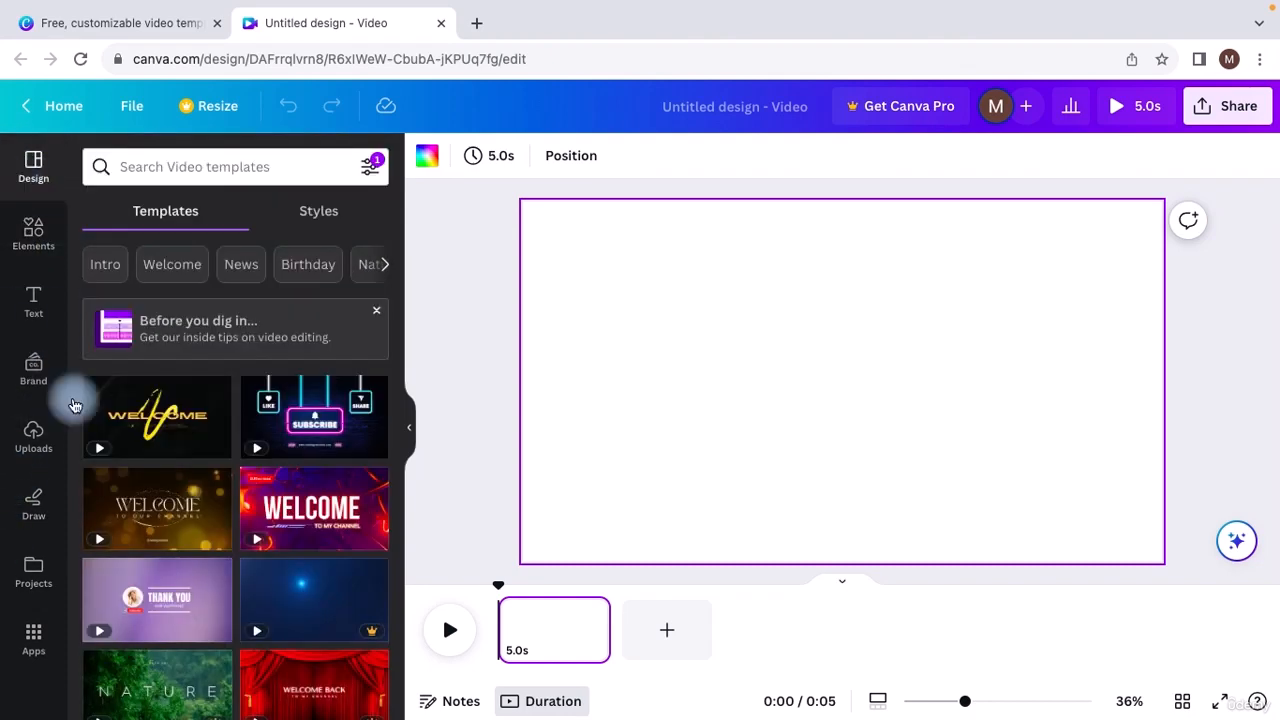
pyautogui.click(28, 222)
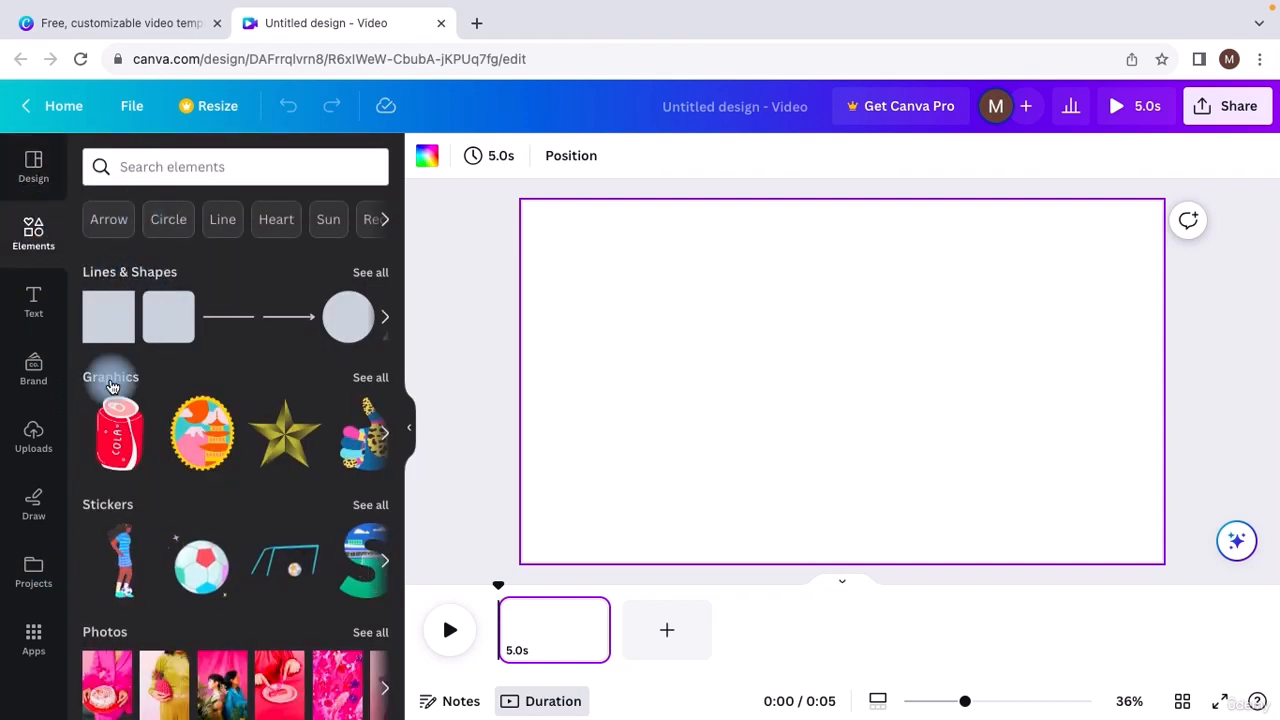
pyautogui.scroll(-3, 115, 505)
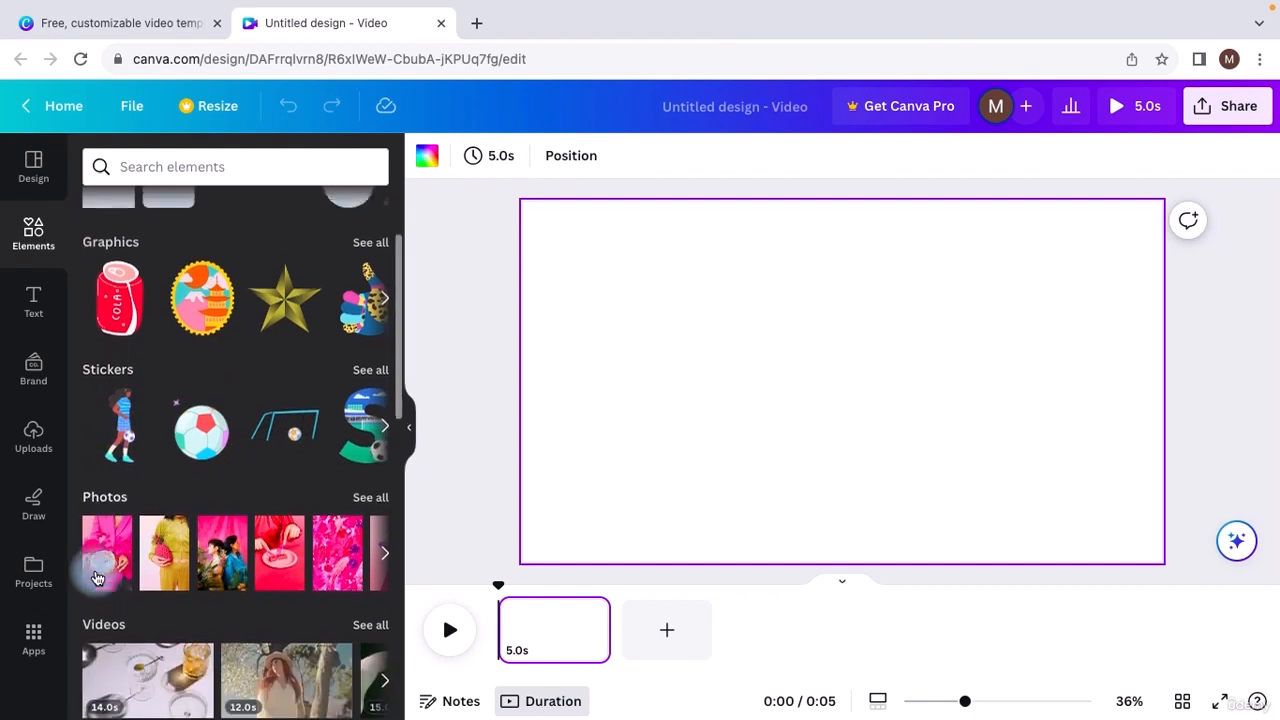
pyautogui.scroll(-5, 97, 578)
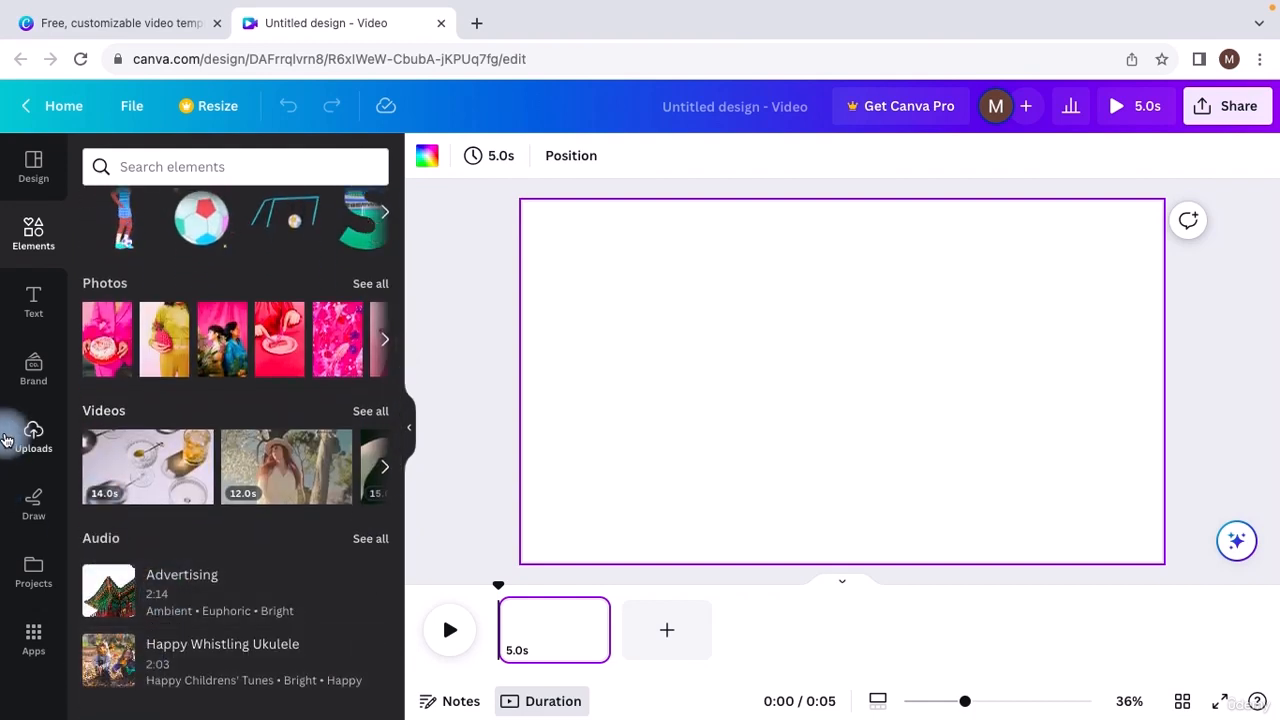
pyautogui.click(35, 302)
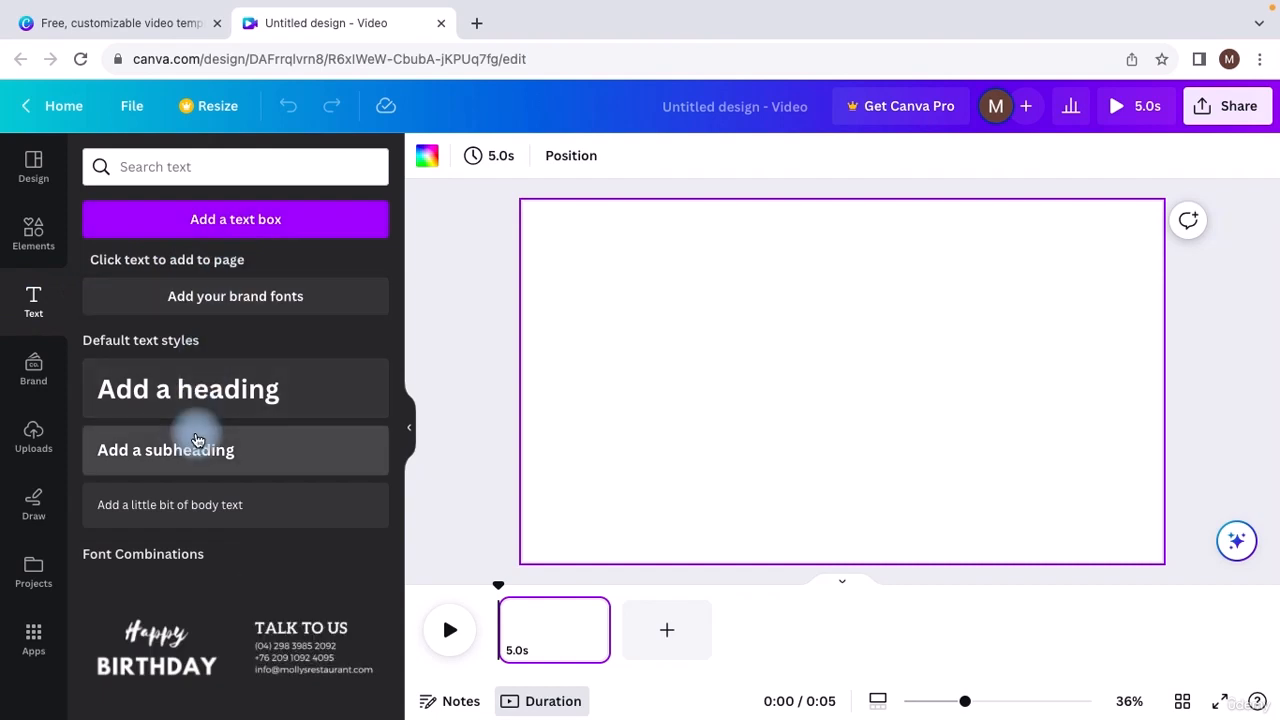
pyautogui.click(36, 370)
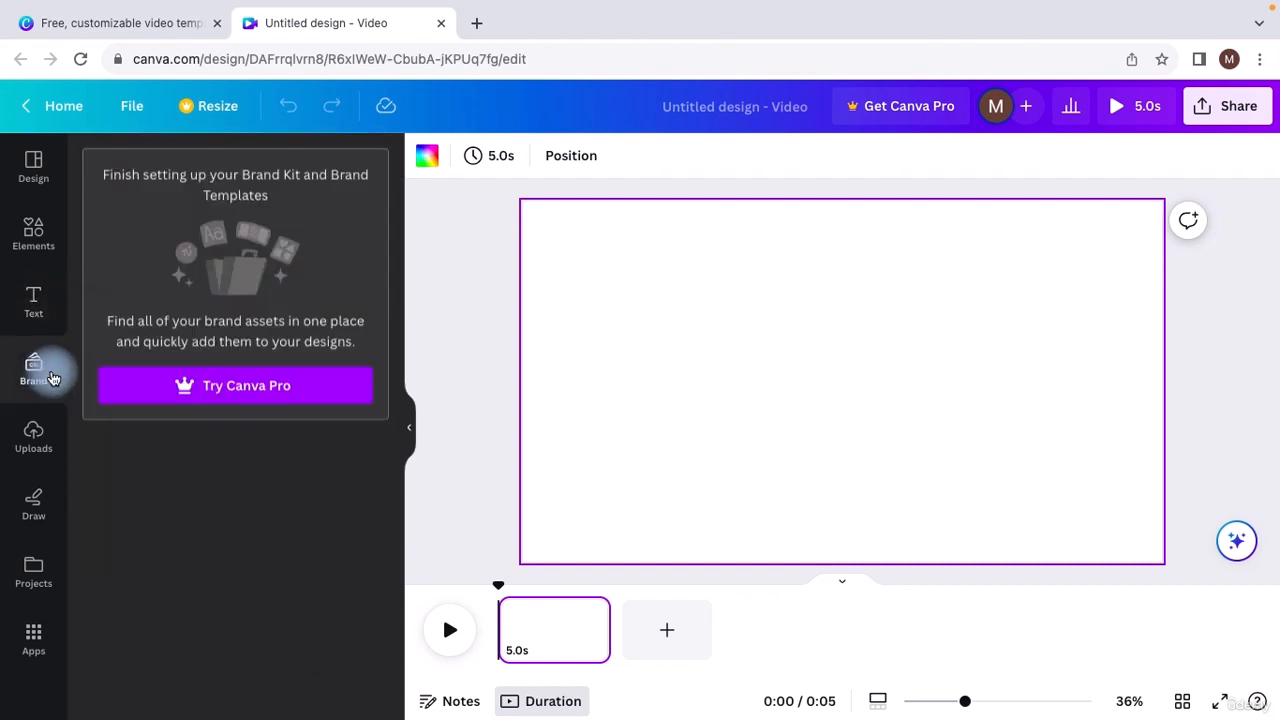
pyautogui.click(40, 437)
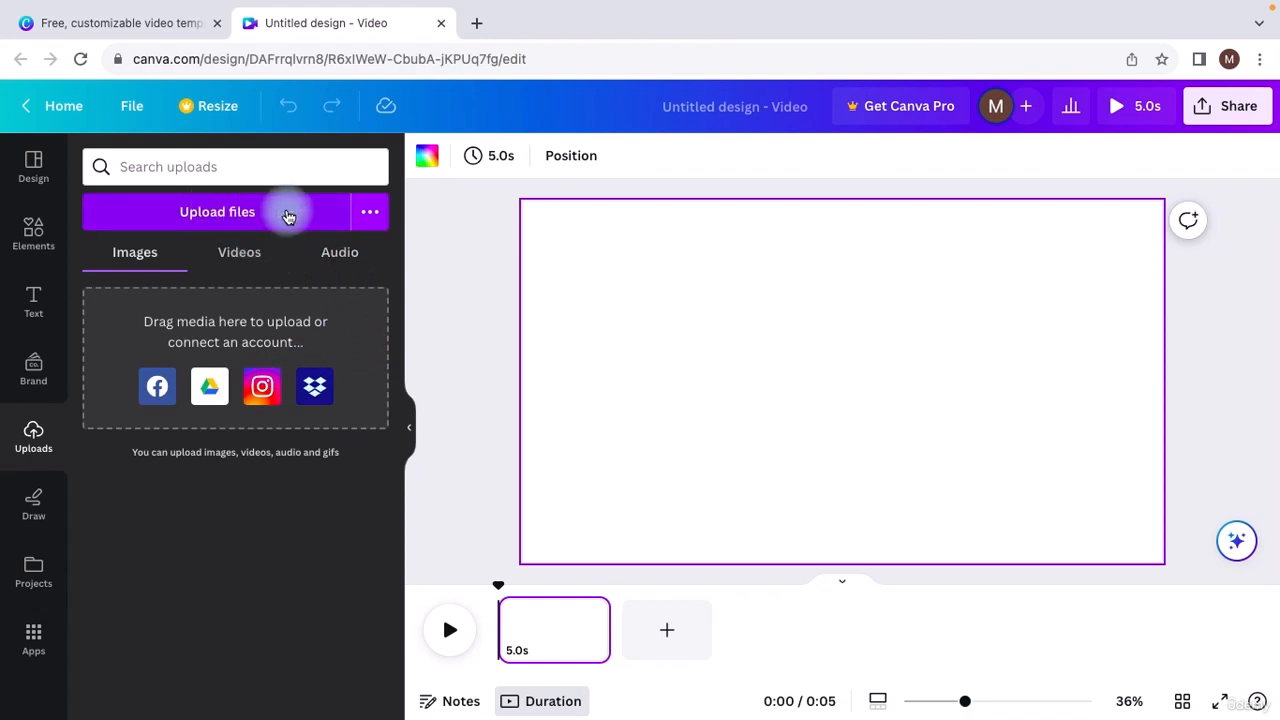
# Draw a freehand blue pen scribble and a red marker stroke across the middle of the blank video page.
pyautogui.click(38, 500)
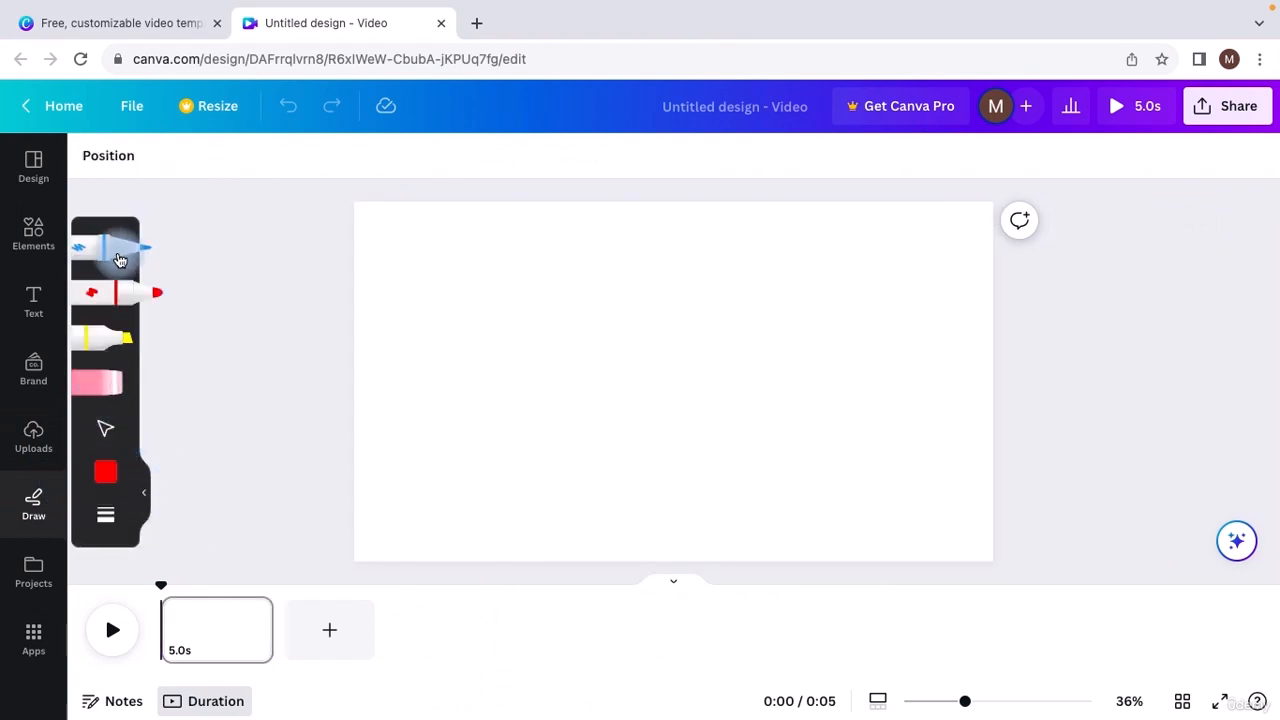
pyautogui.click(128, 251)
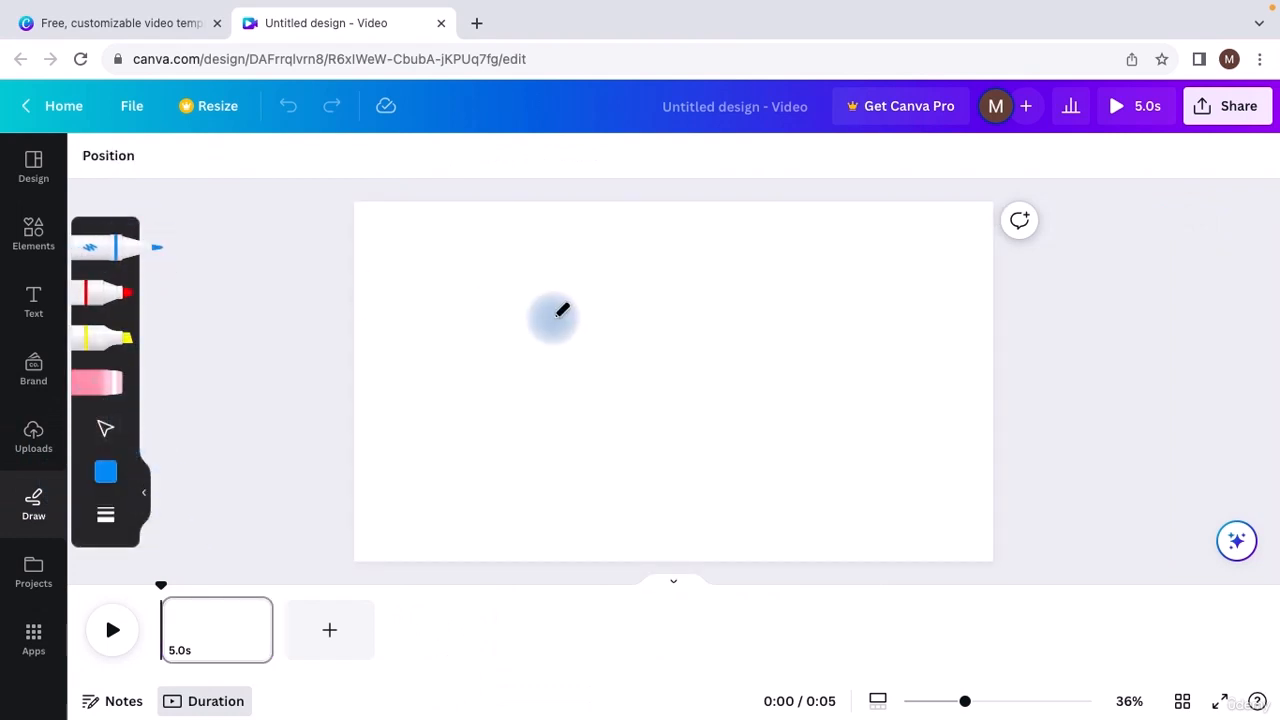
pyautogui.moveTo(553, 318)
pyautogui.mouseDown()
pyautogui.moveTo(680, 353)
pyautogui.moveTo(658, 423)
pyautogui.moveTo(590, 442)
pyautogui.mouseUp()
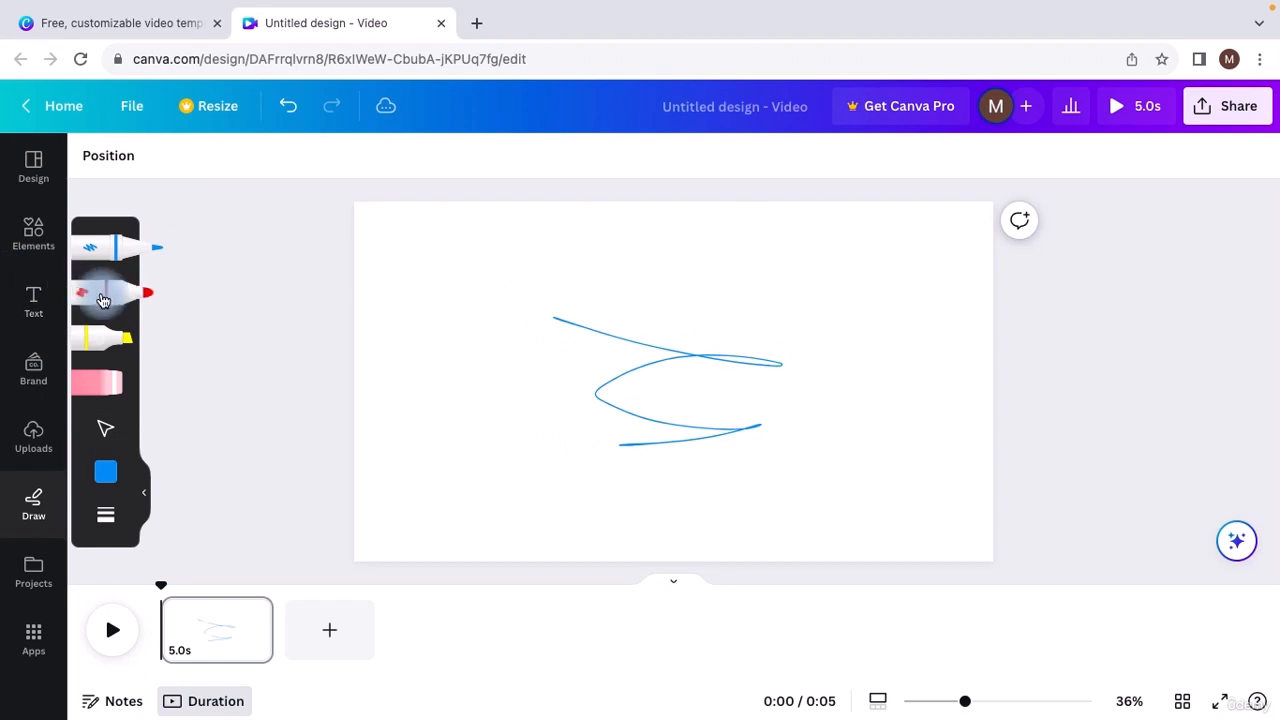
pyautogui.click(118, 292)
pyautogui.moveTo(494, 373)
pyautogui.mouseDown()
pyautogui.moveTo(673, 435)
pyautogui.moveTo(427, 368)
pyautogui.mouseUp()
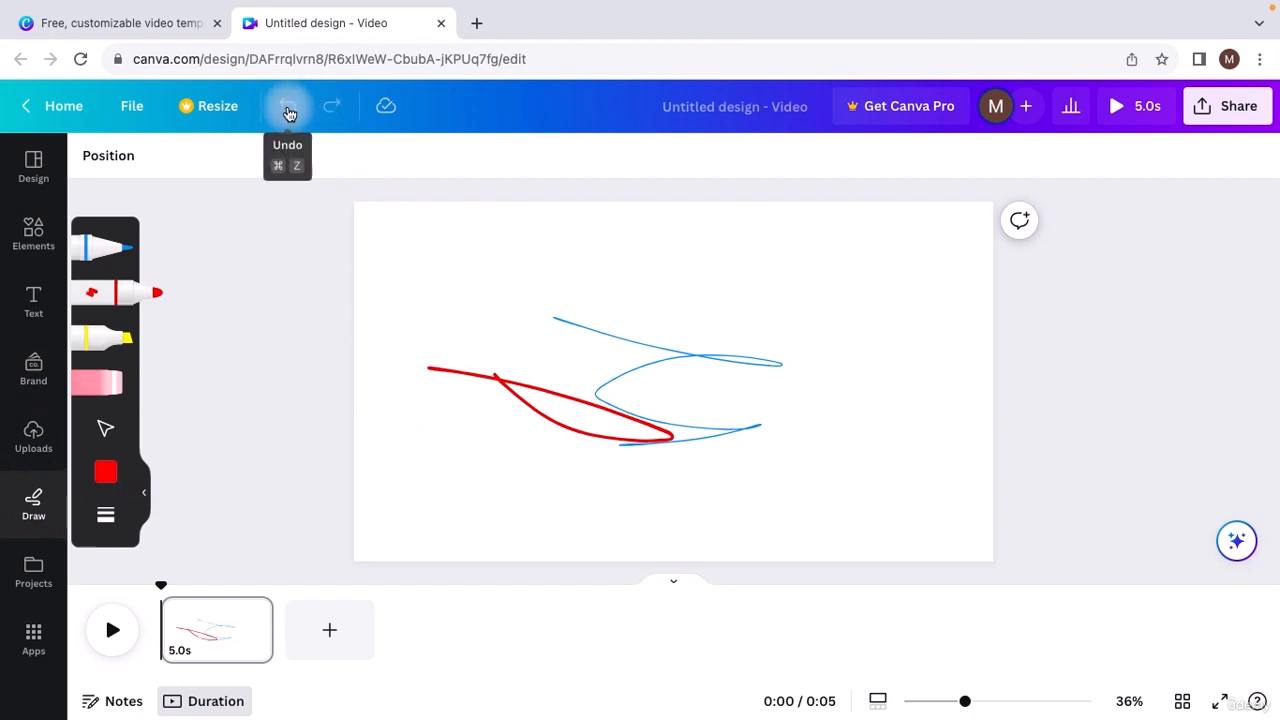
# Undo both freehand strokes on the page, redo them, and undo both again.
pyautogui.click(289, 112)
pyautogui.click(289, 112)
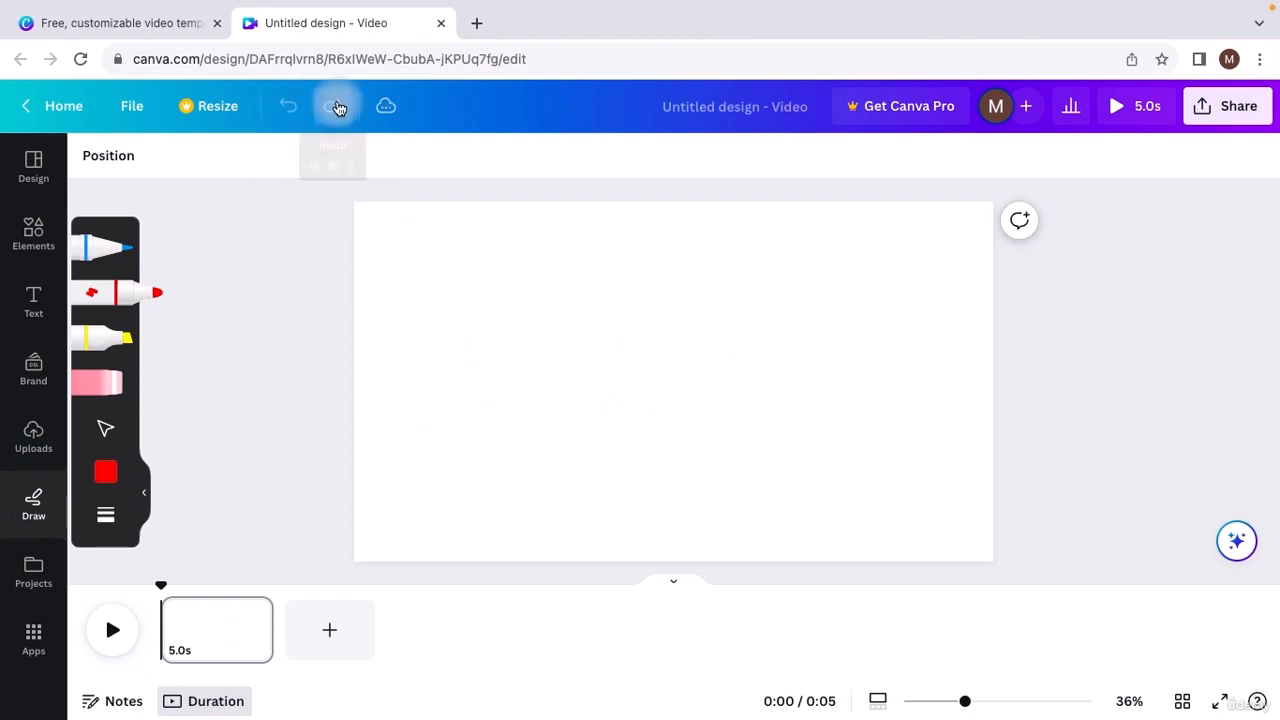
pyautogui.click(338, 107)
pyautogui.click(338, 107)
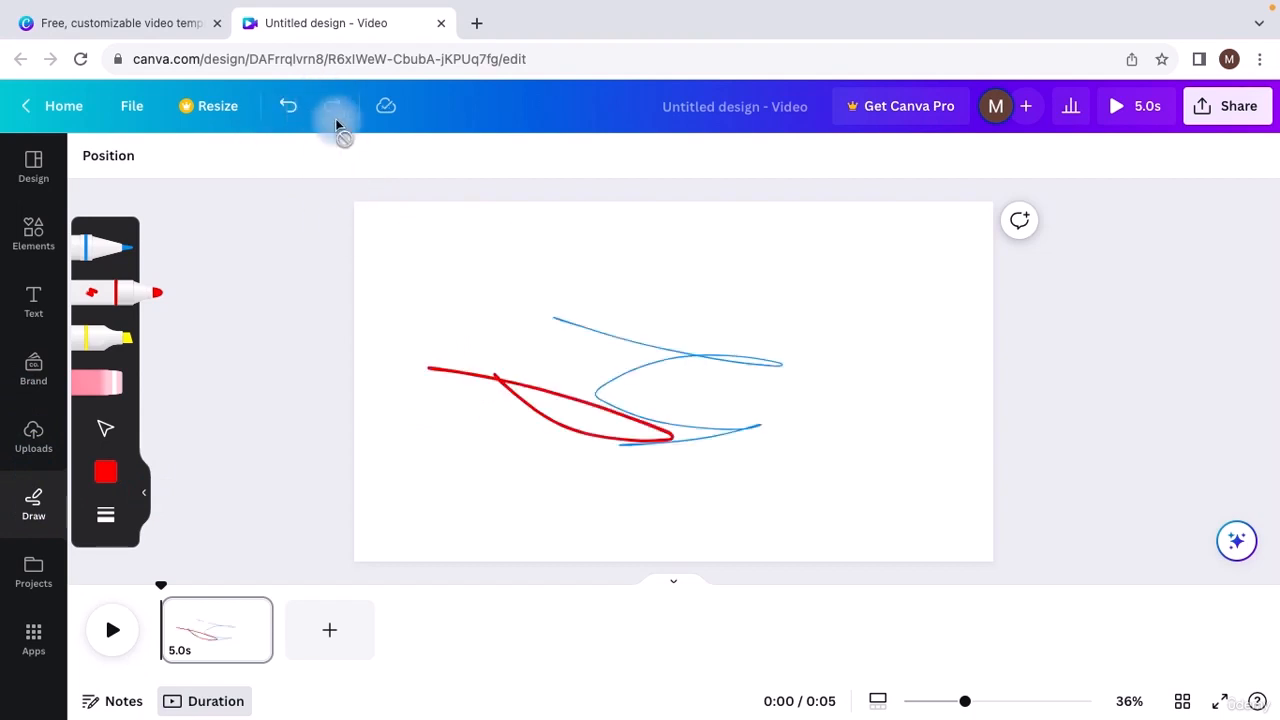
pyautogui.click(288, 106)
pyautogui.click(288, 106)
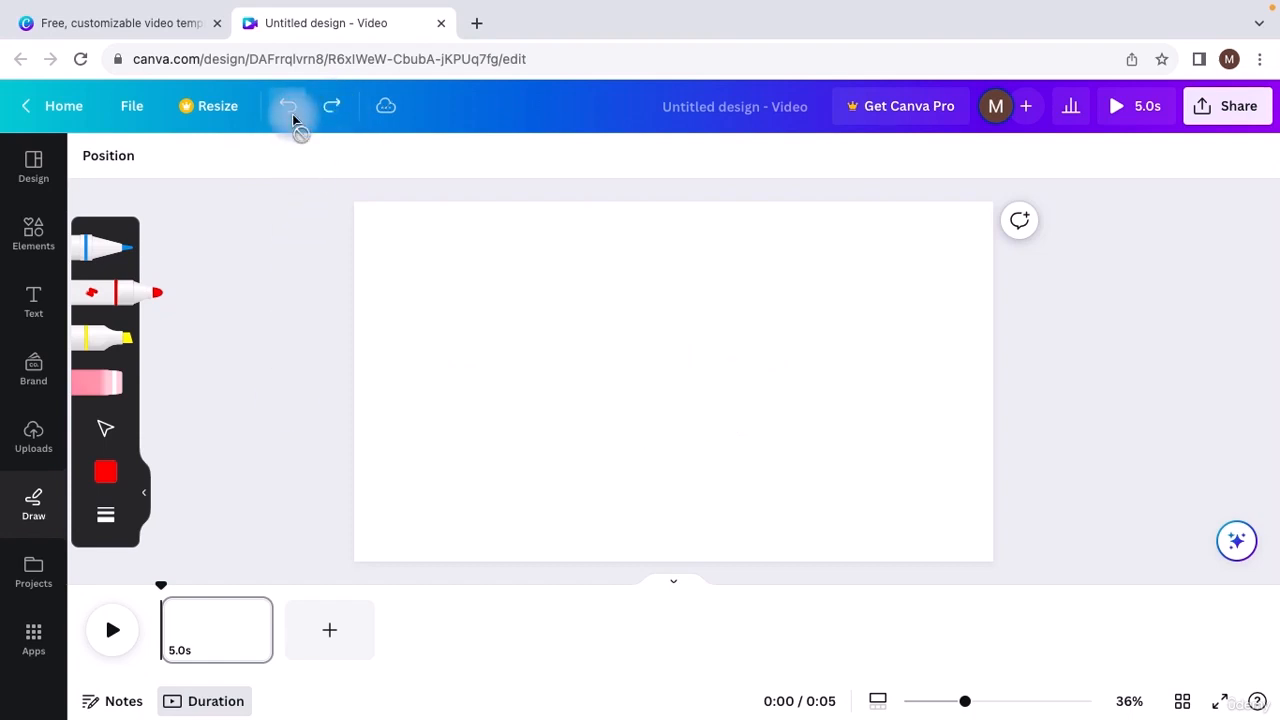
# Examine the saved projects and the available Canva apps, including the trending, More from Canva and popular ones.
pyautogui.click(33, 572)
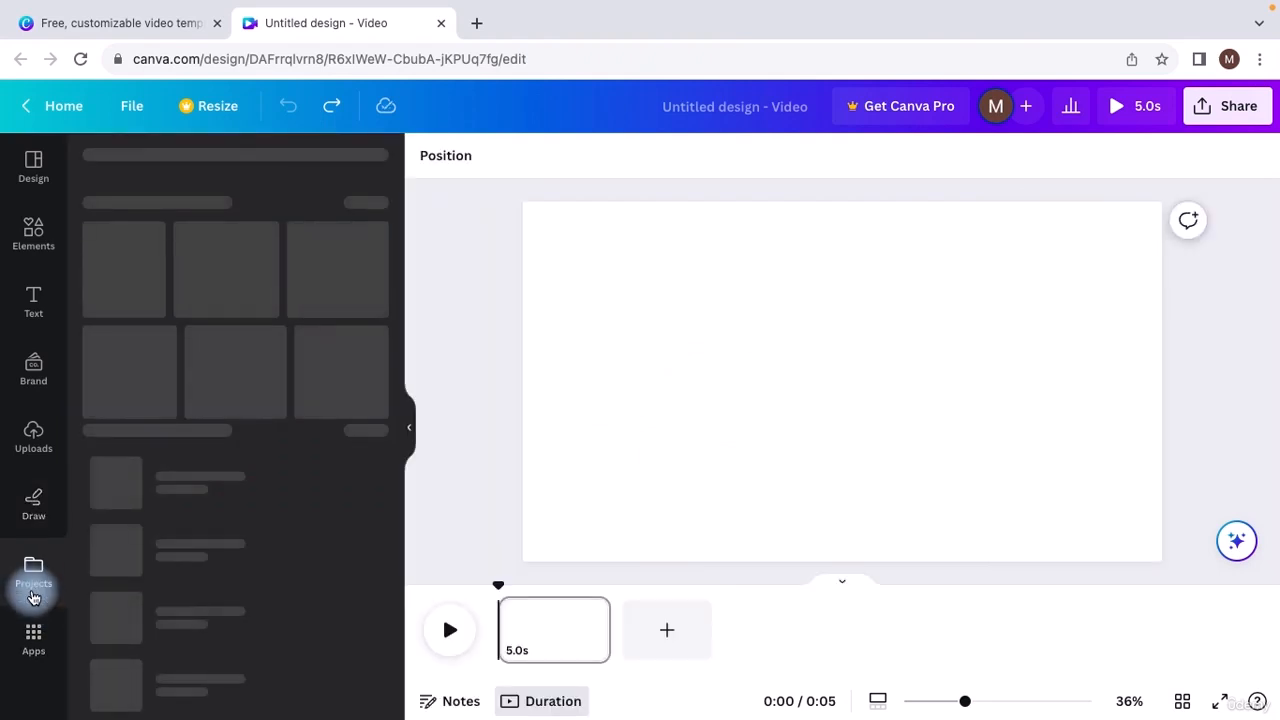
pyautogui.click(34, 645)
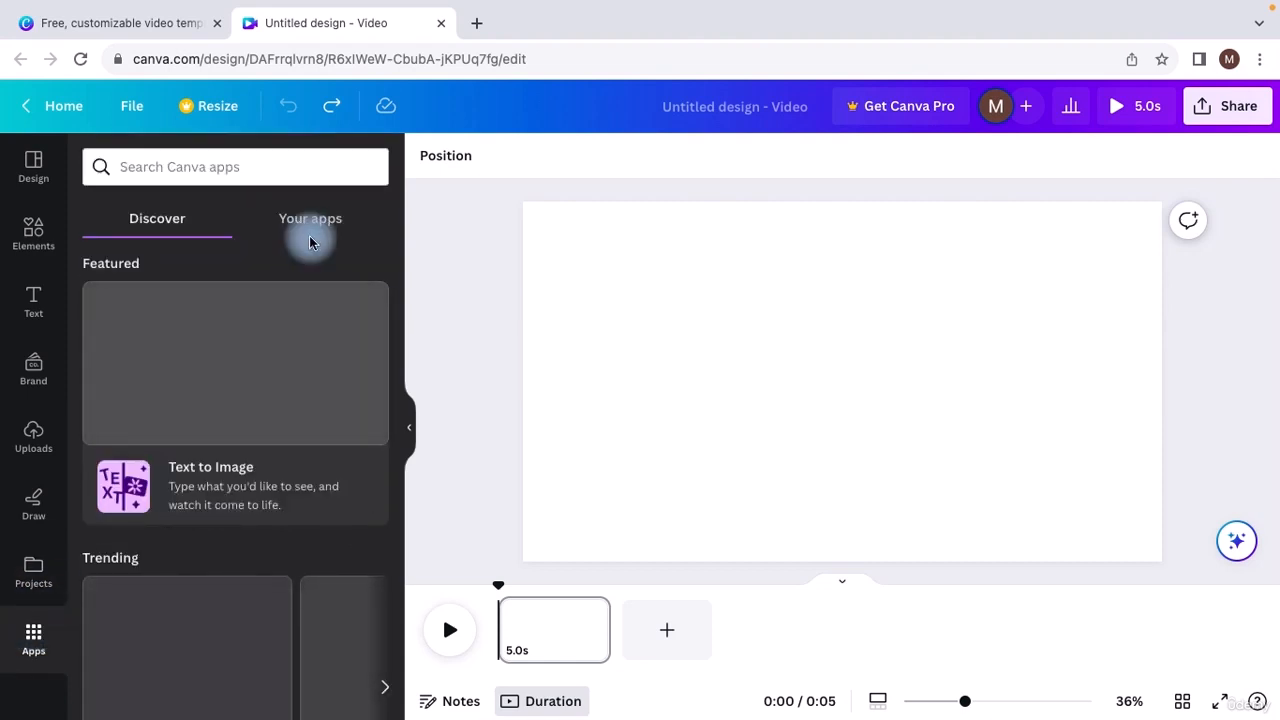
pyautogui.scroll(-2, 251, 443)
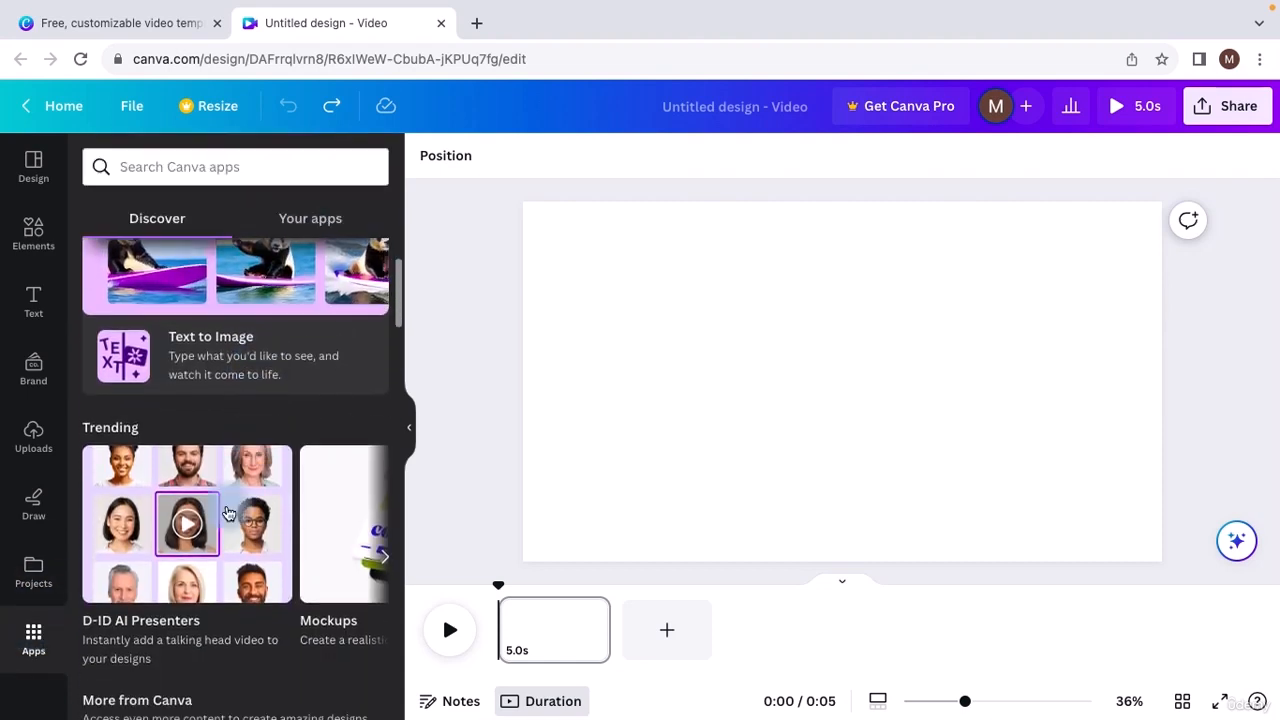
pyautogui.scroll(-2, 213, 585)
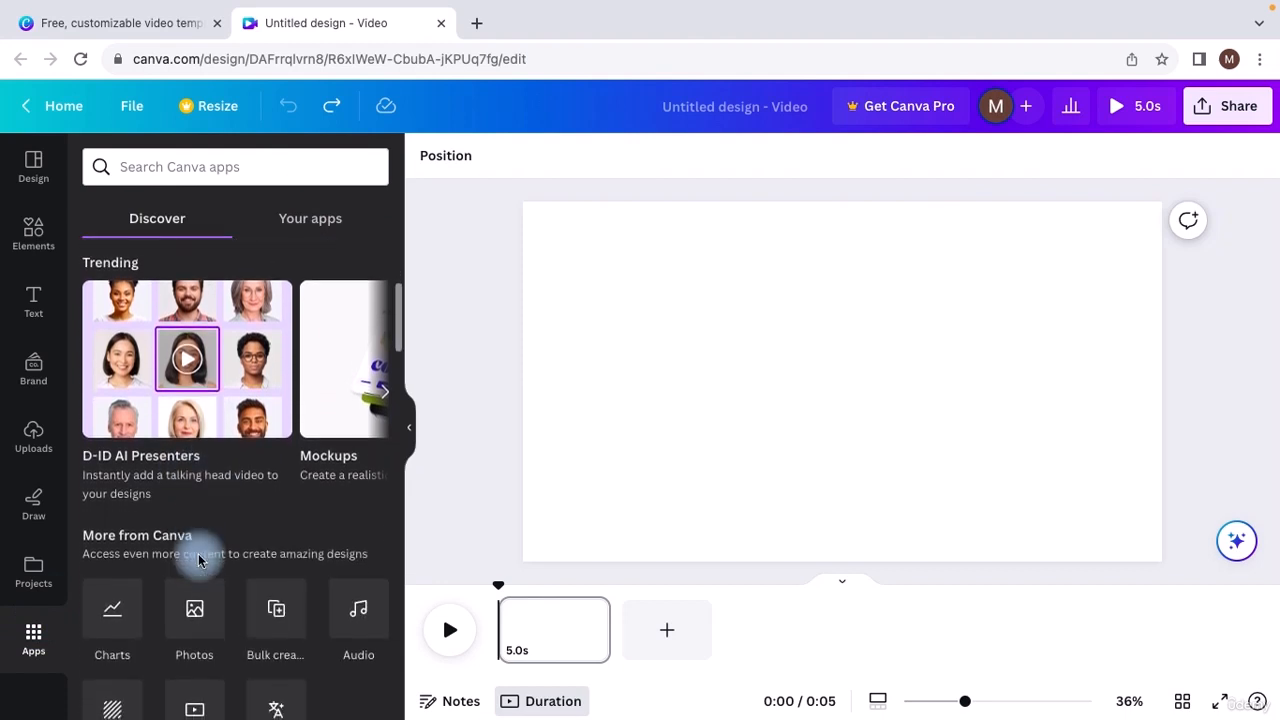
pyautogui.scroll(-1, 196, 556)
pyautogui.scroll(1, 240, 443)
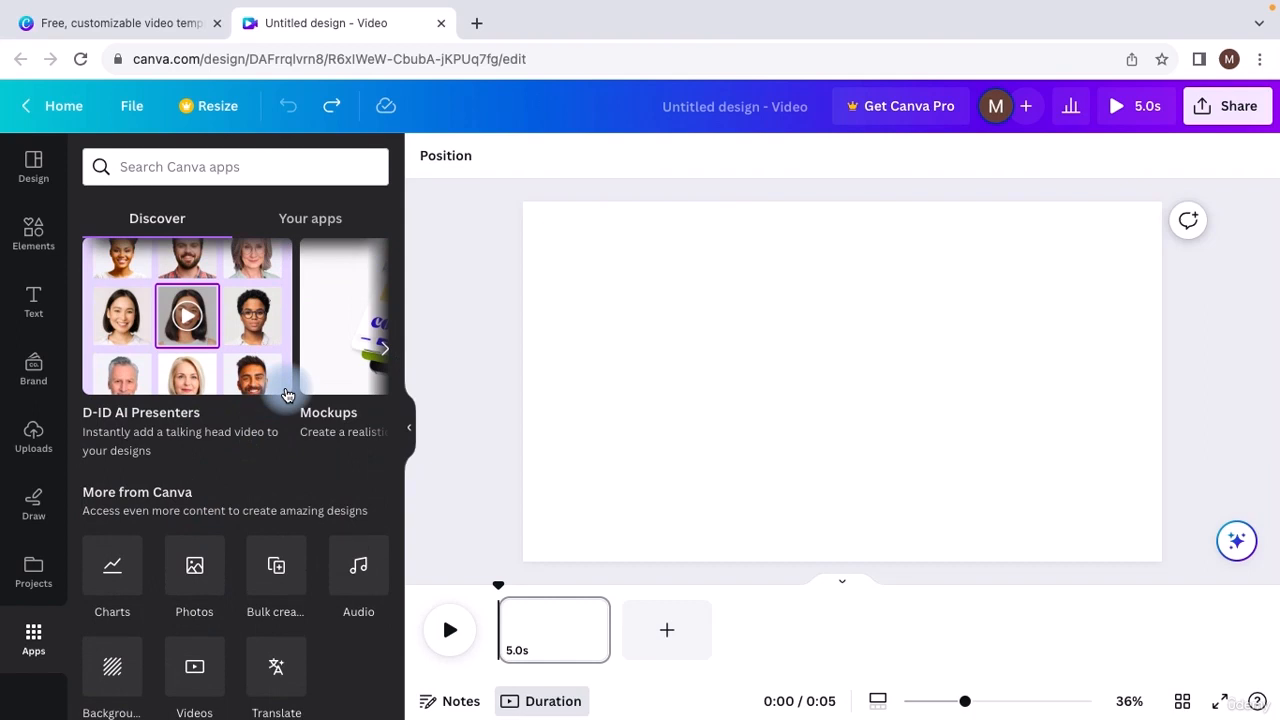
pyautogui.scroll(-1, 234, 529)
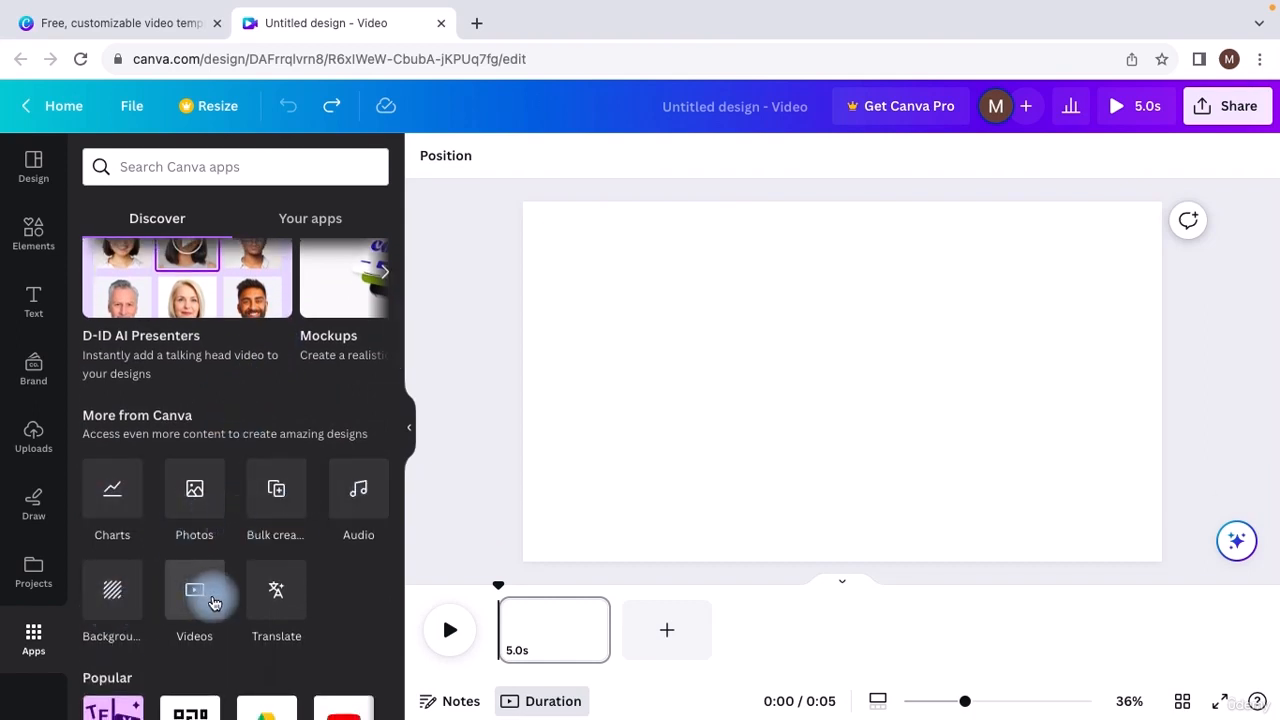
pyautogui.scroll(-3, 260, 600)
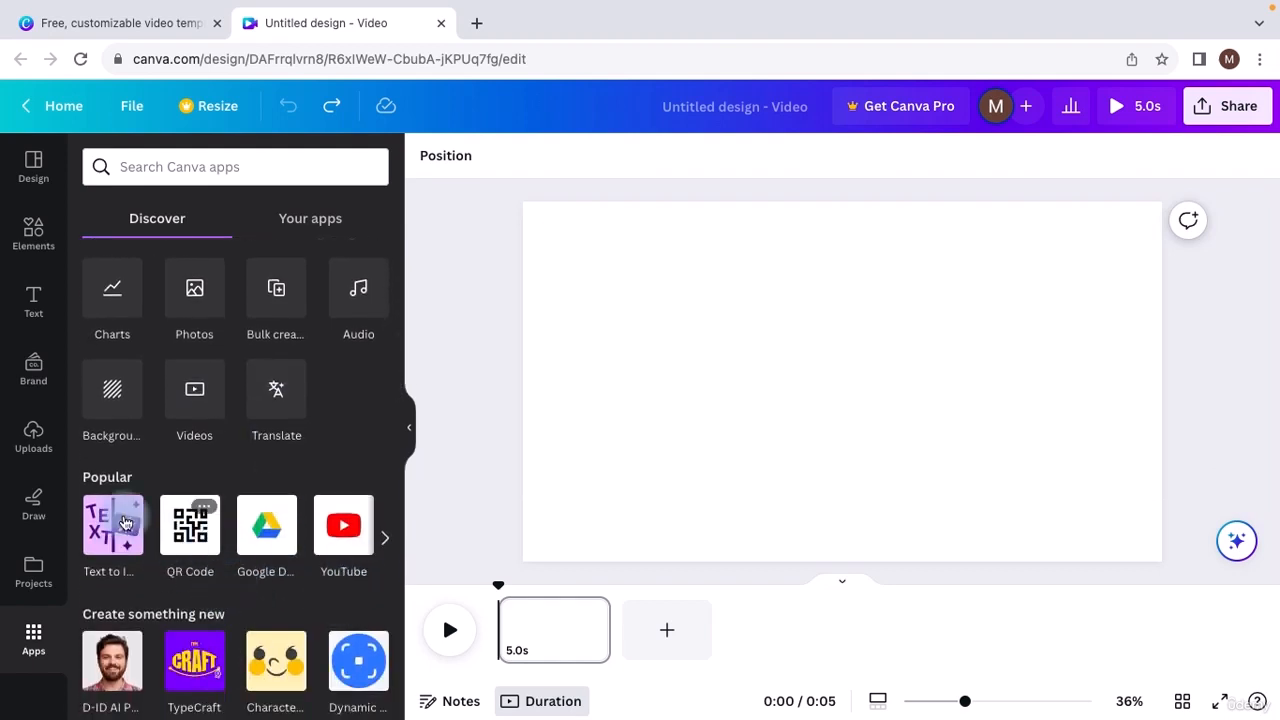
pyautogui.click(620, 459)
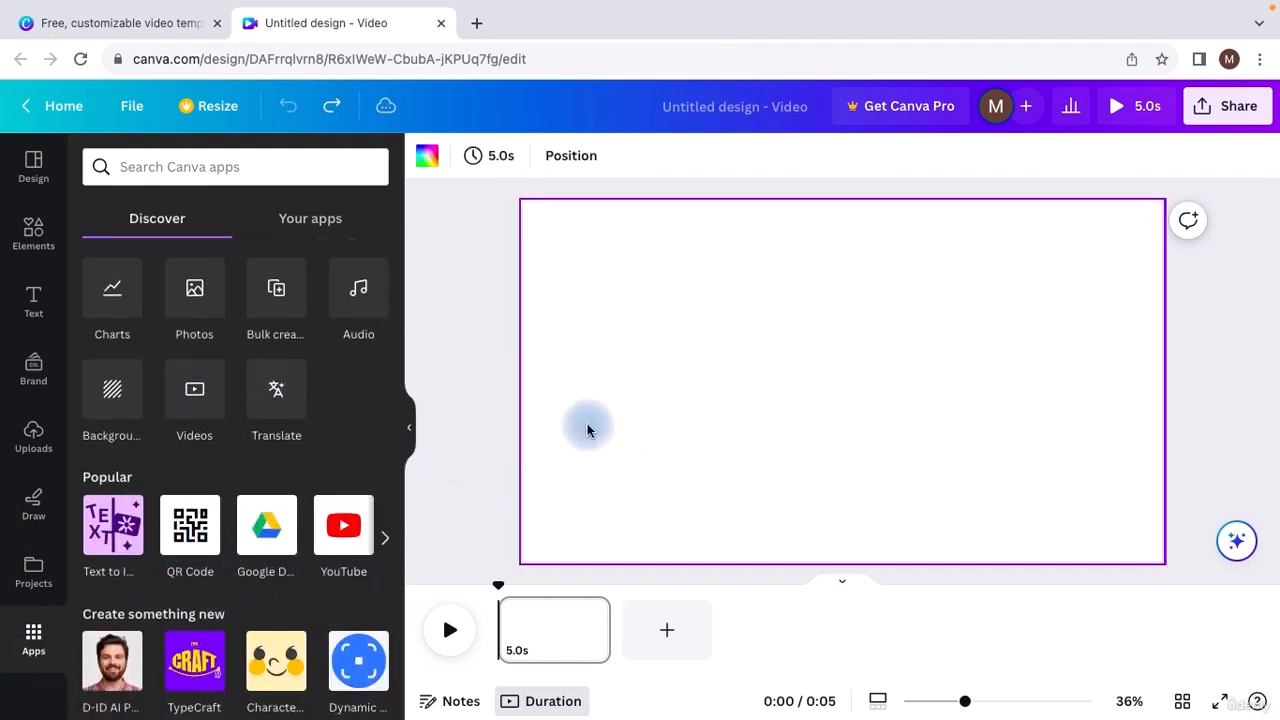
pyautogui.click(408, 428)
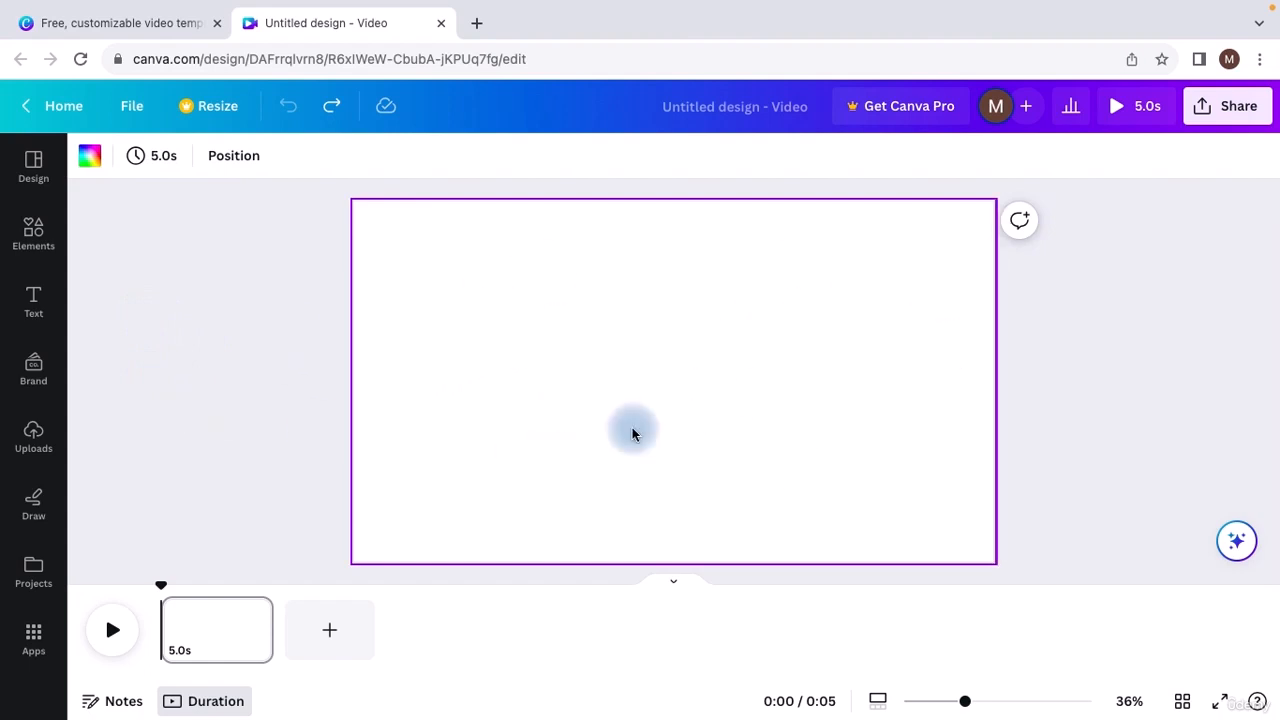
# Write "vdvvdv" as a presenter note for page 1, erase it and leave the notes.
pyautogui.click(115, 701)
pyautogui.write('vdvvdv')
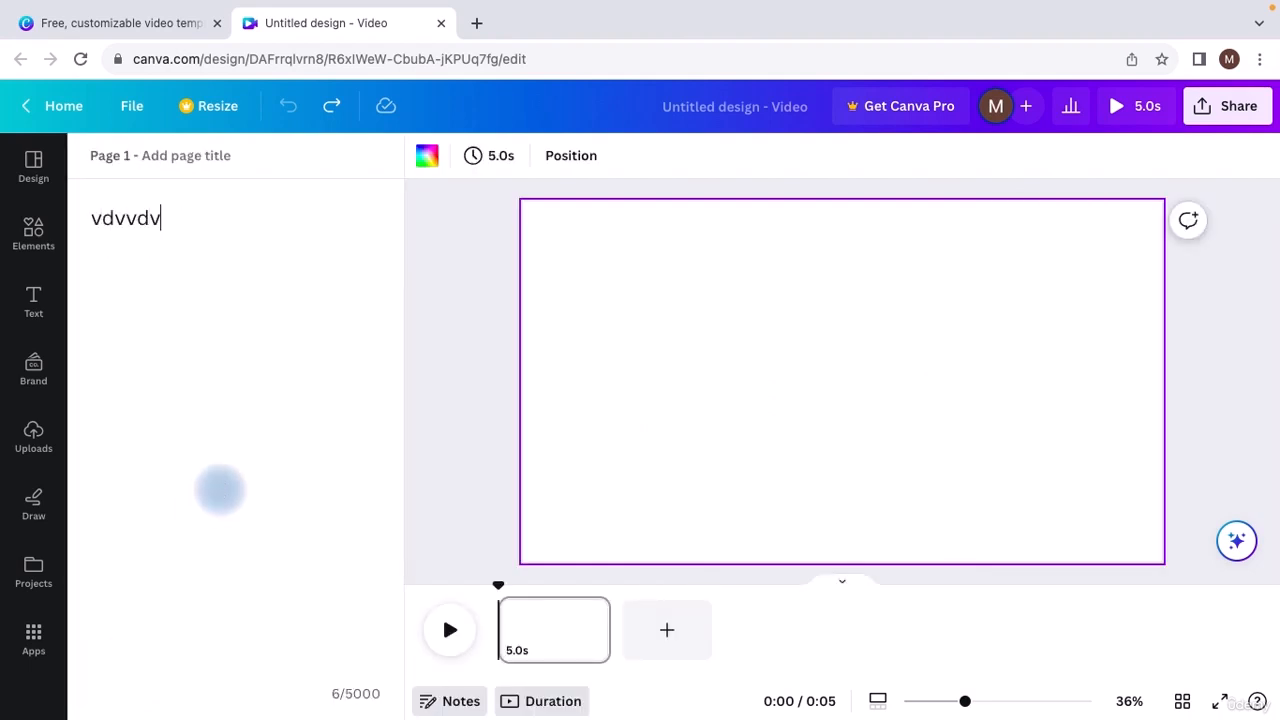
pyautogui.press('BackSpace')
pyautogui.press('BackSpace')
pyautogui.click(468, 393)
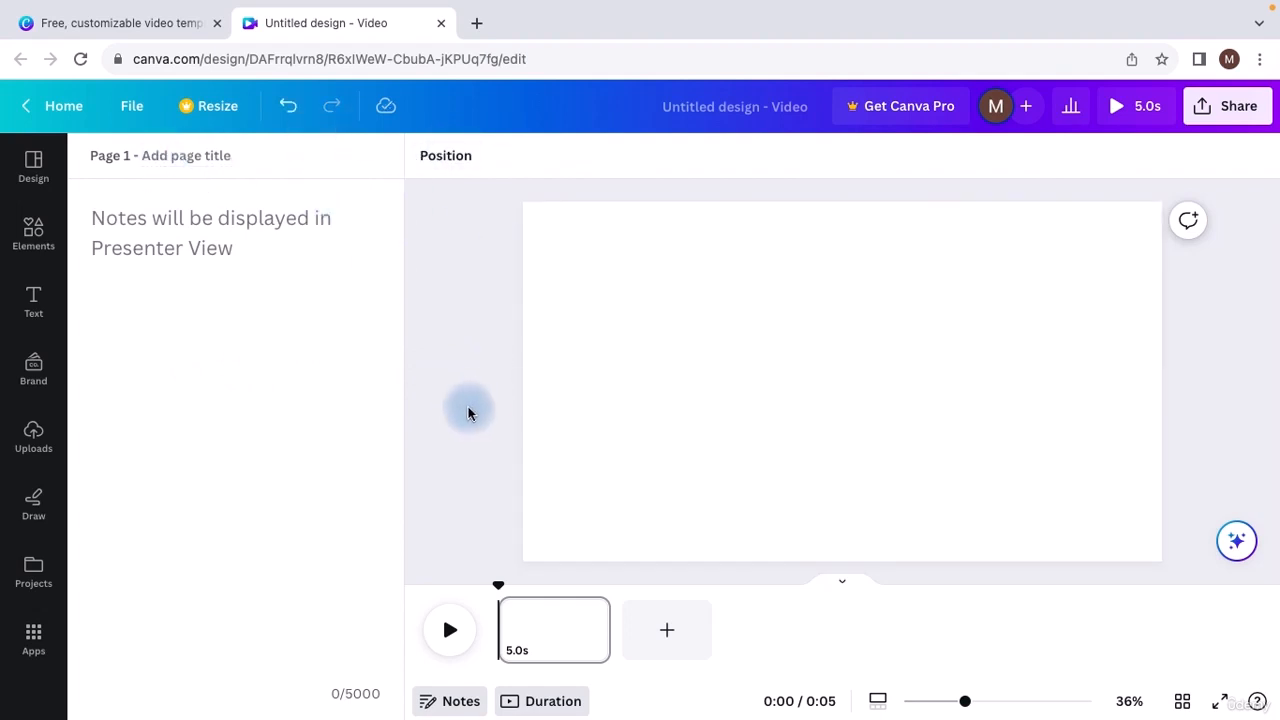
pyautogui.click(448, 705)
# Toggle the timeline's duration display off and on, then trim the page to 3.5 seconds and extend it to 8.5 seconds.
pyautogui.click(214, 702)
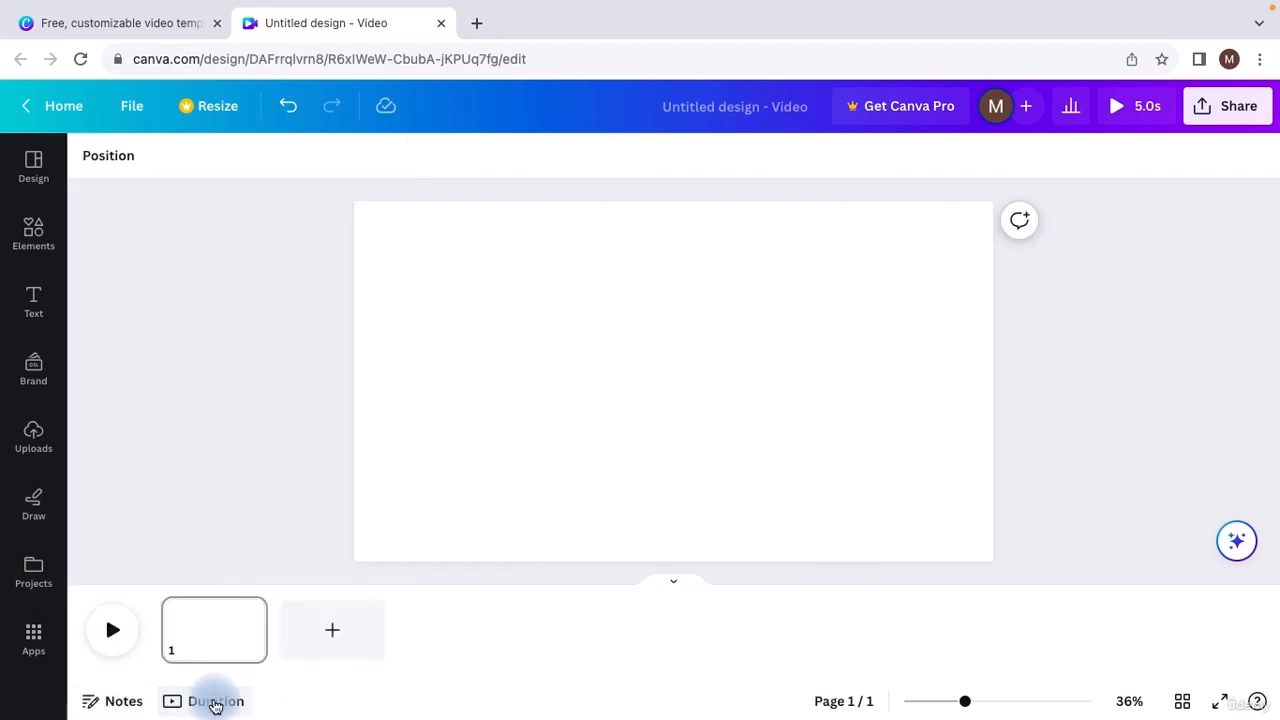
pyautogui.click(215, 705)
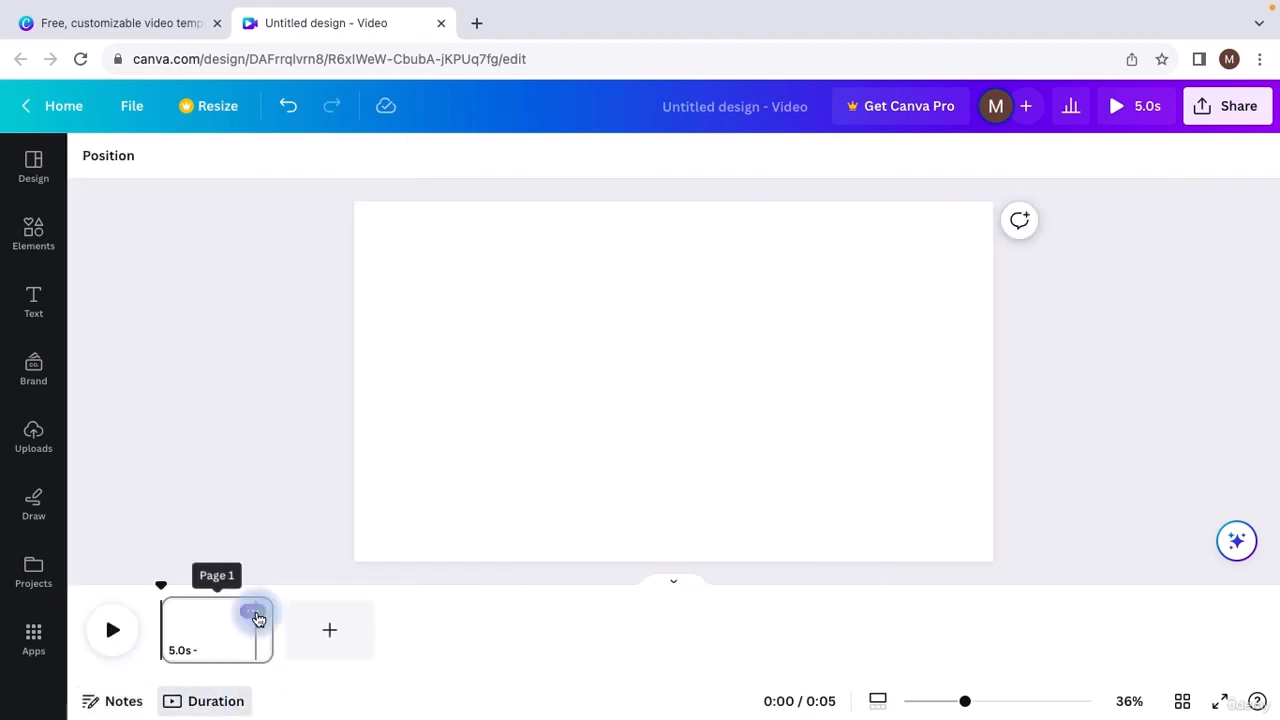
pyautogui.moveTo(272, 620); pyautogui.dragTo(240, 618)
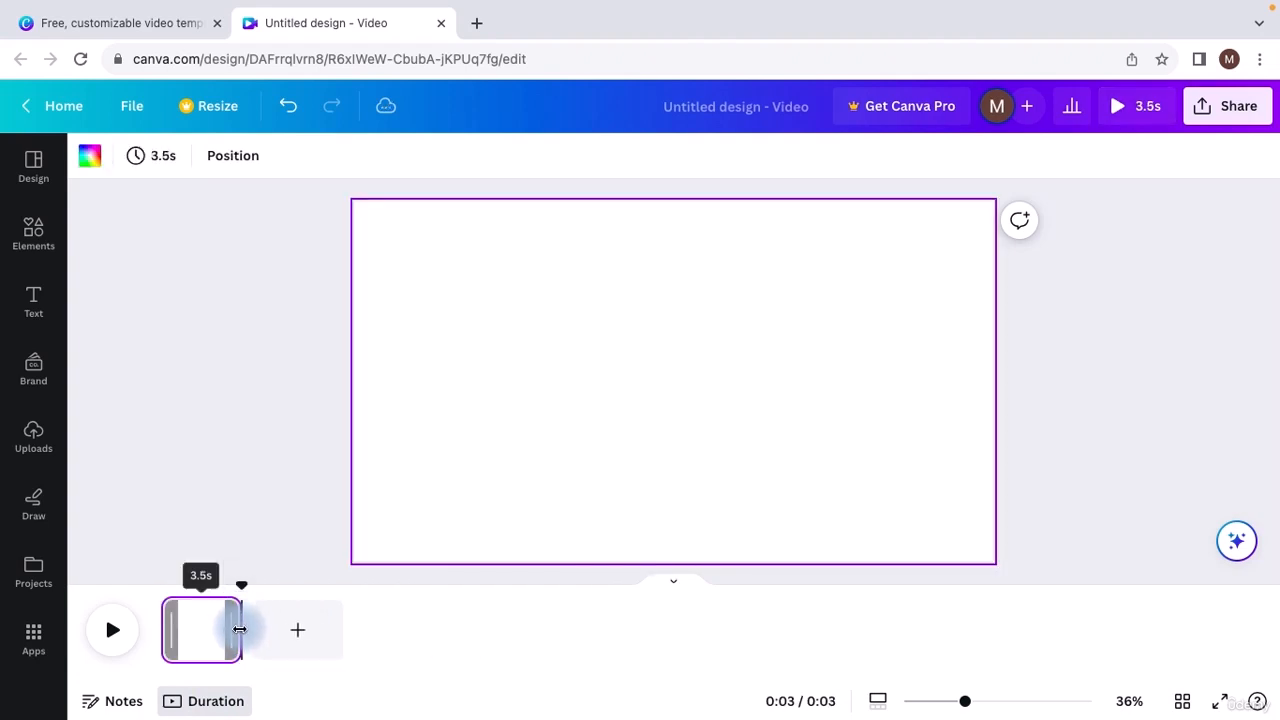
pyautogui.moveTo(415, 632); pyautogui.dragTo(351, 640)
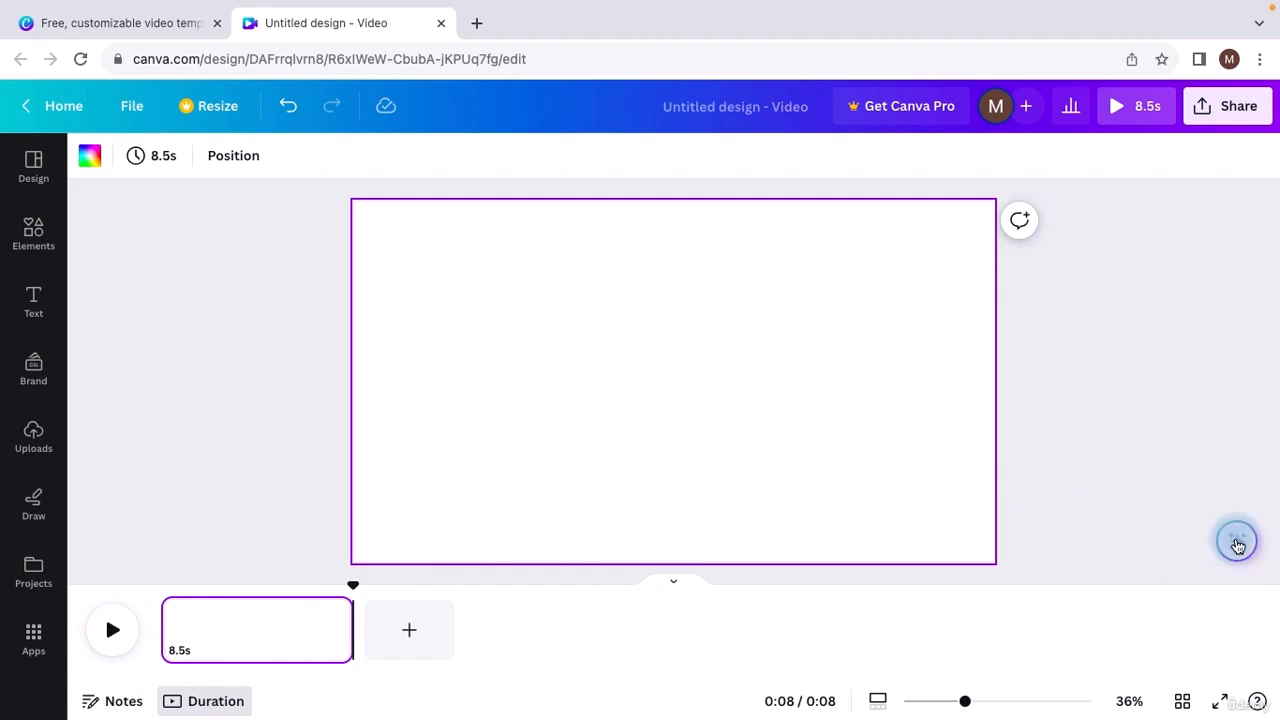
# Examine the quick search assistant and the design's sharing and download options.
pyautogui.click(1236, 544)
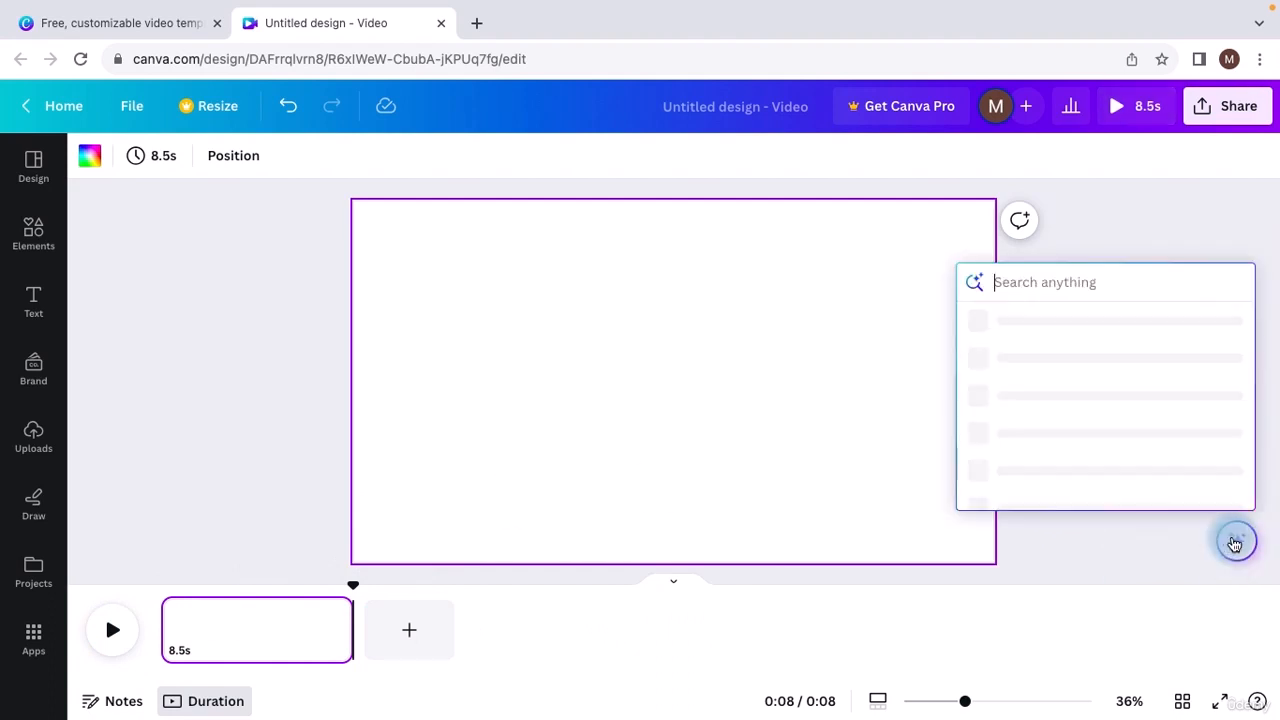
pyautogui.click(1127, 561)
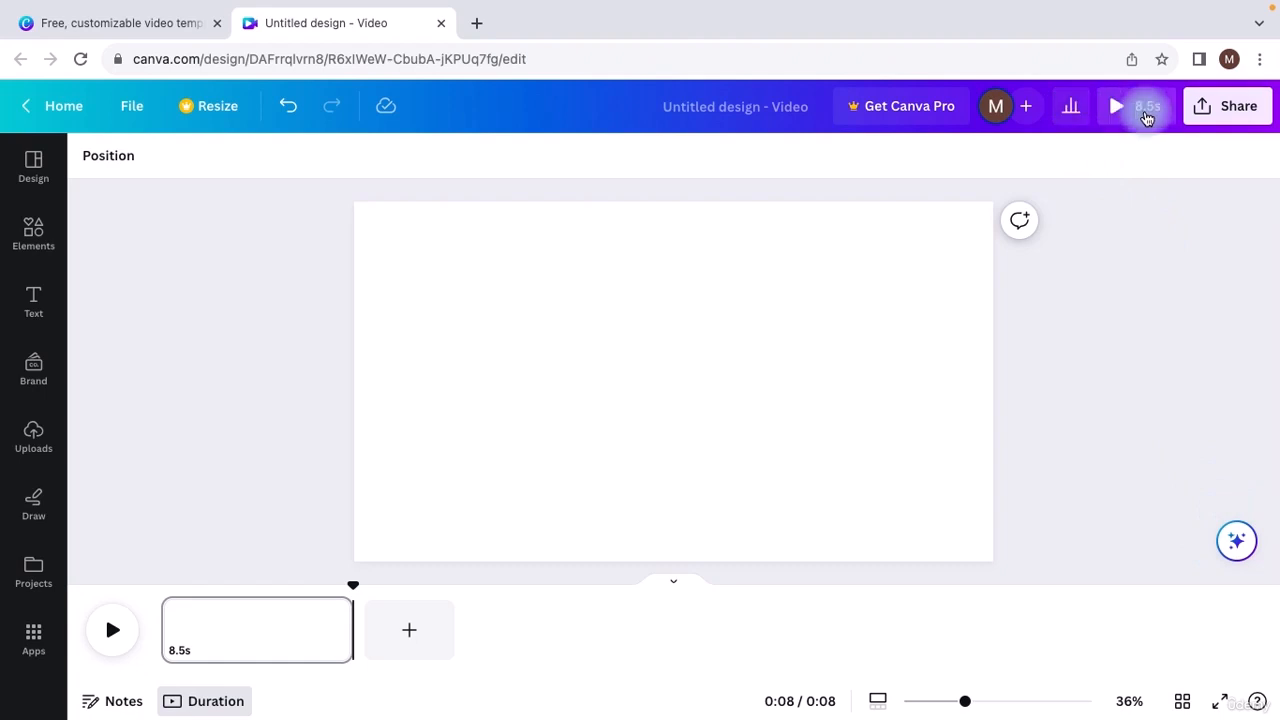
pyautogui.click(1217, 112)
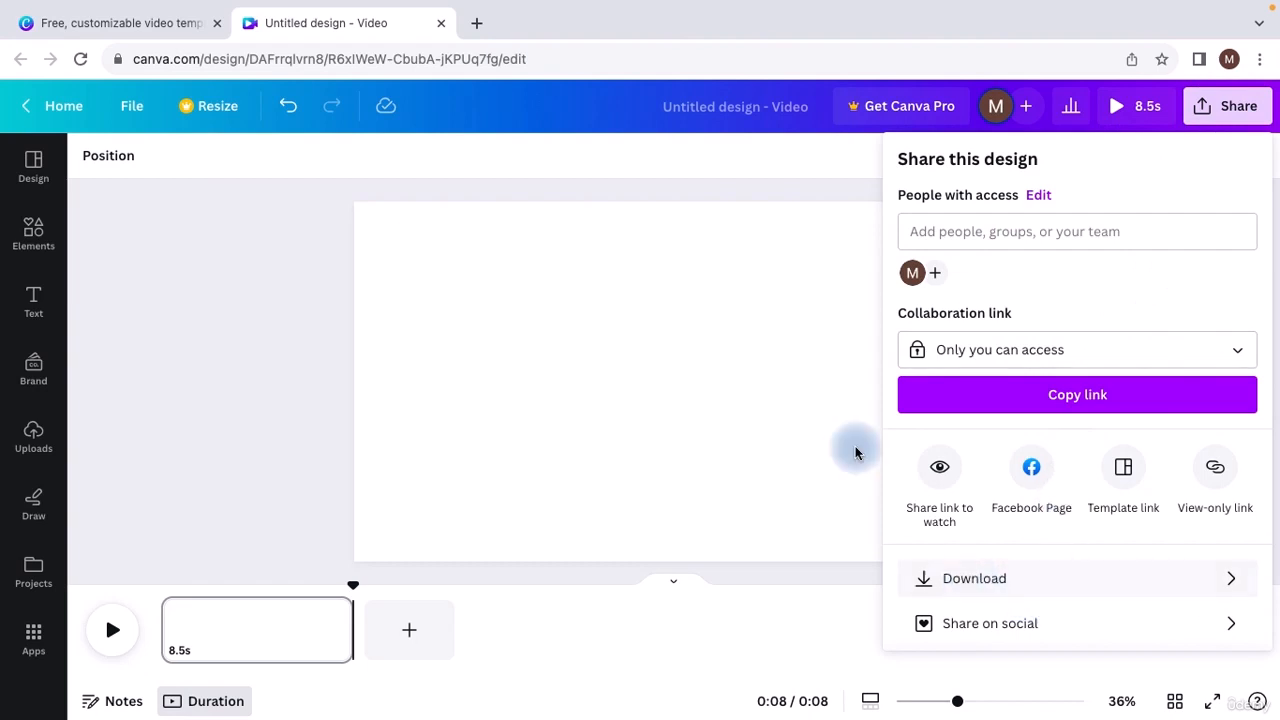
pyautogui.click(825, 425)
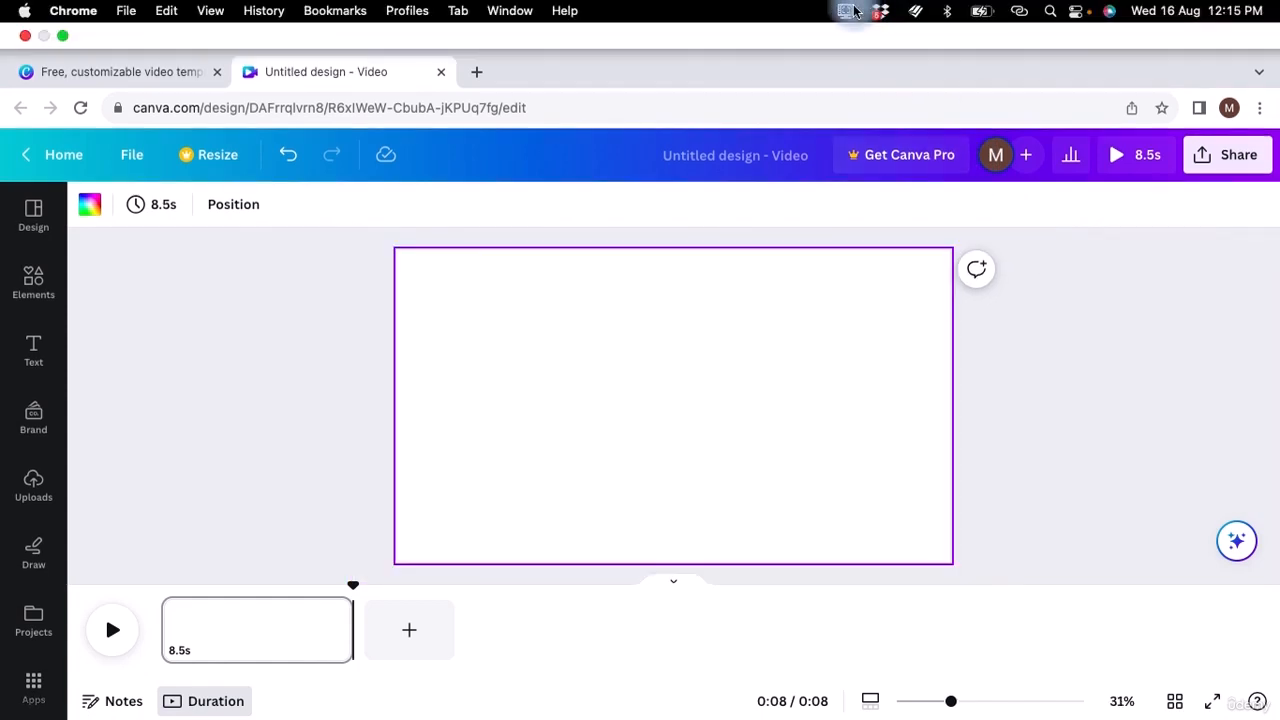
pyautogui.click(855, 10)
pyautogui.click(871, 68)
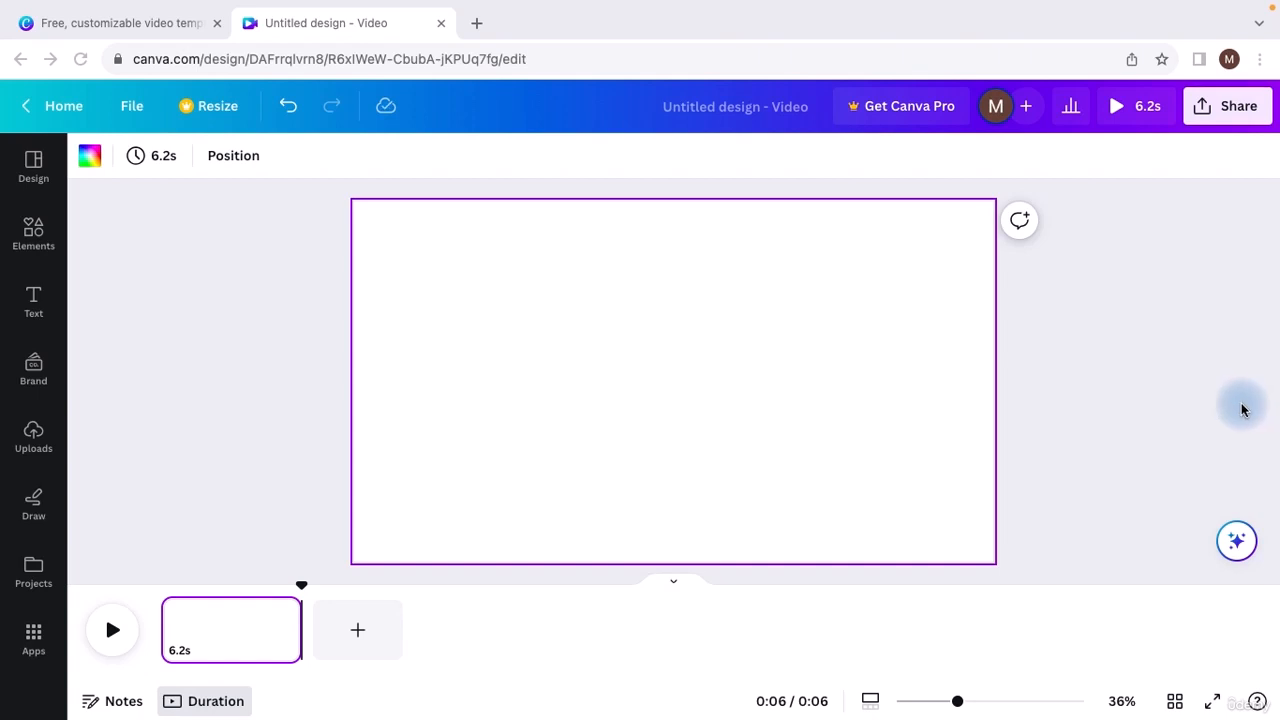
# Fill the page background with solid turquoise, then replace it with the light green-to-blue gradient.
pyautogui.click(91, 158)
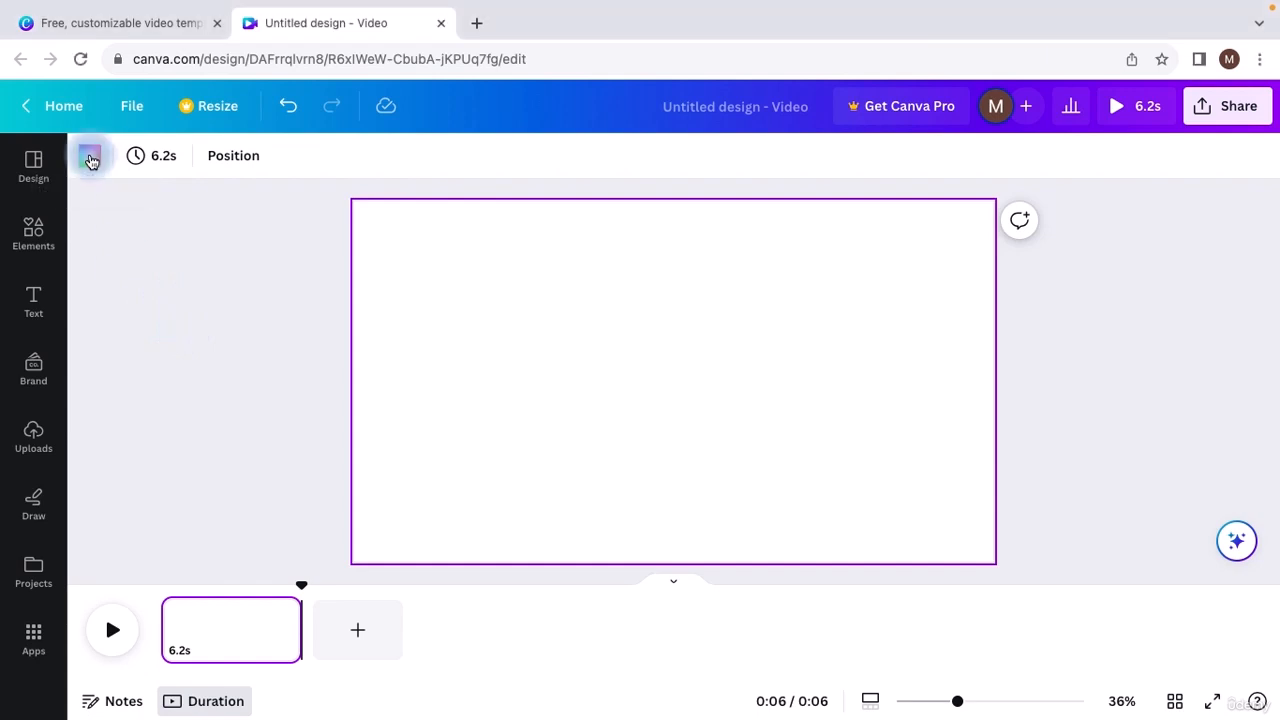
pyautogui.click(91, 160)
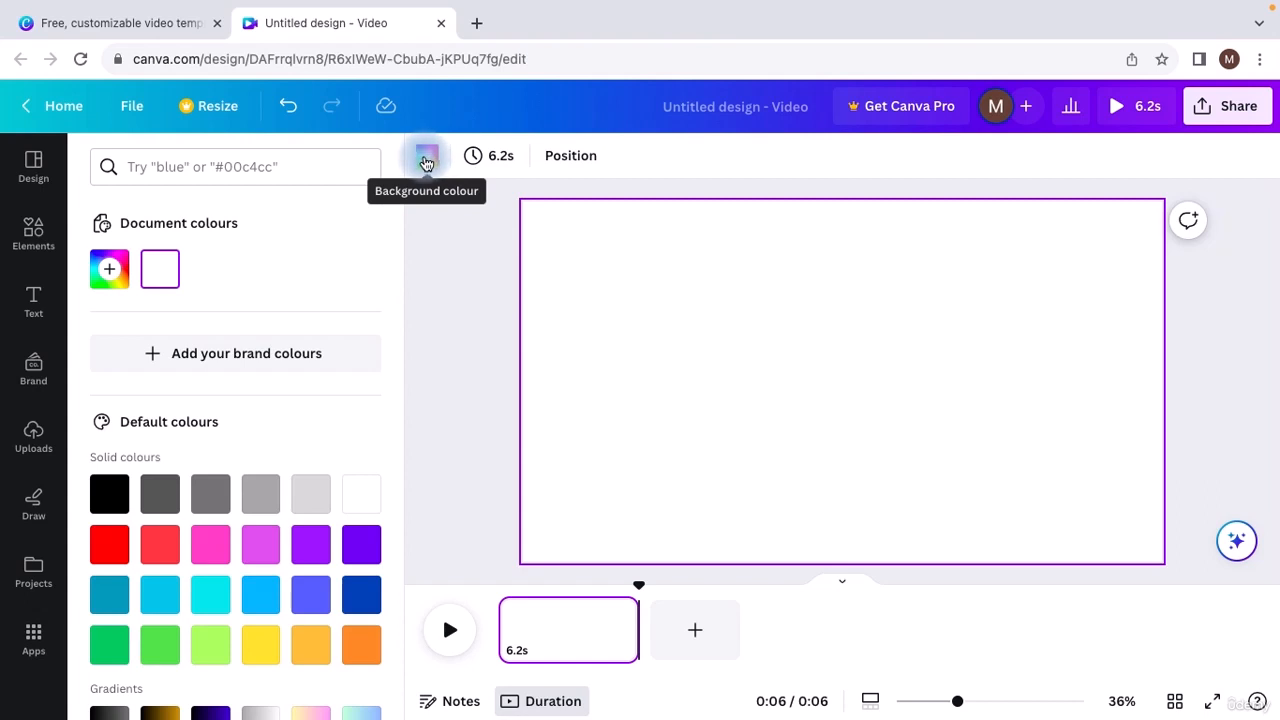
pyautogui.scroll(-2, 300, 400)
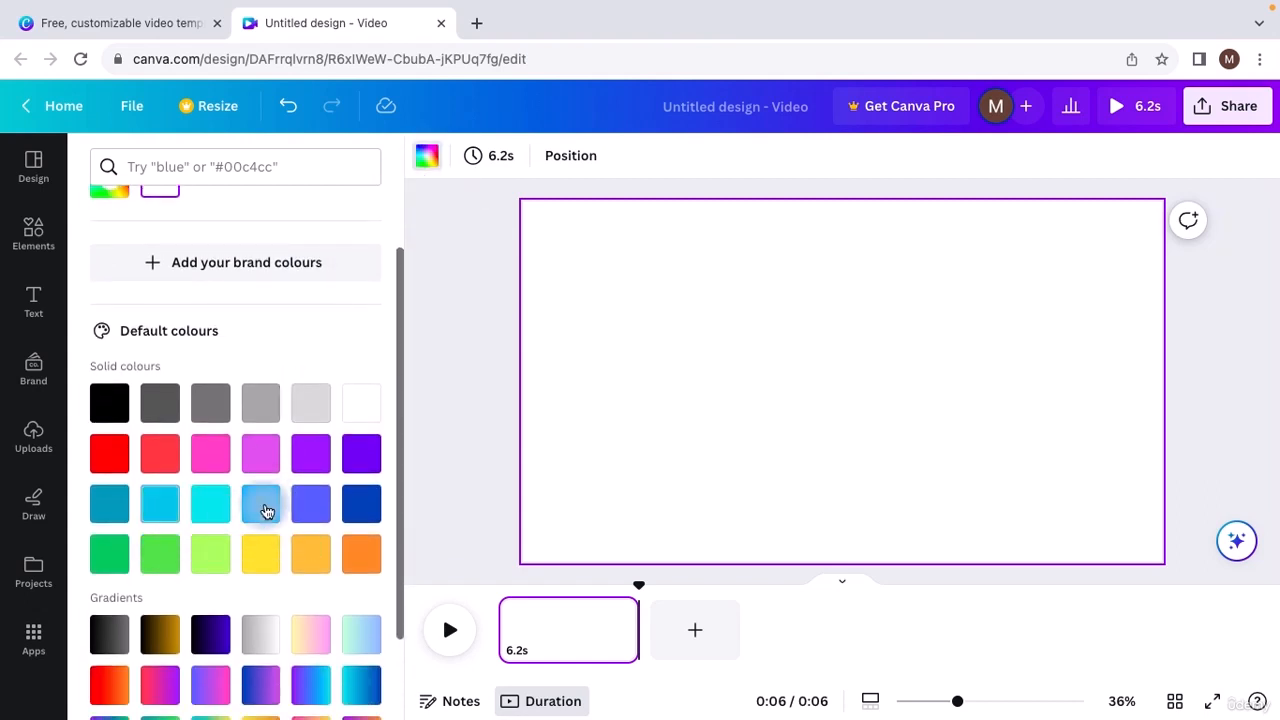
pyautogui.click(222, 514)
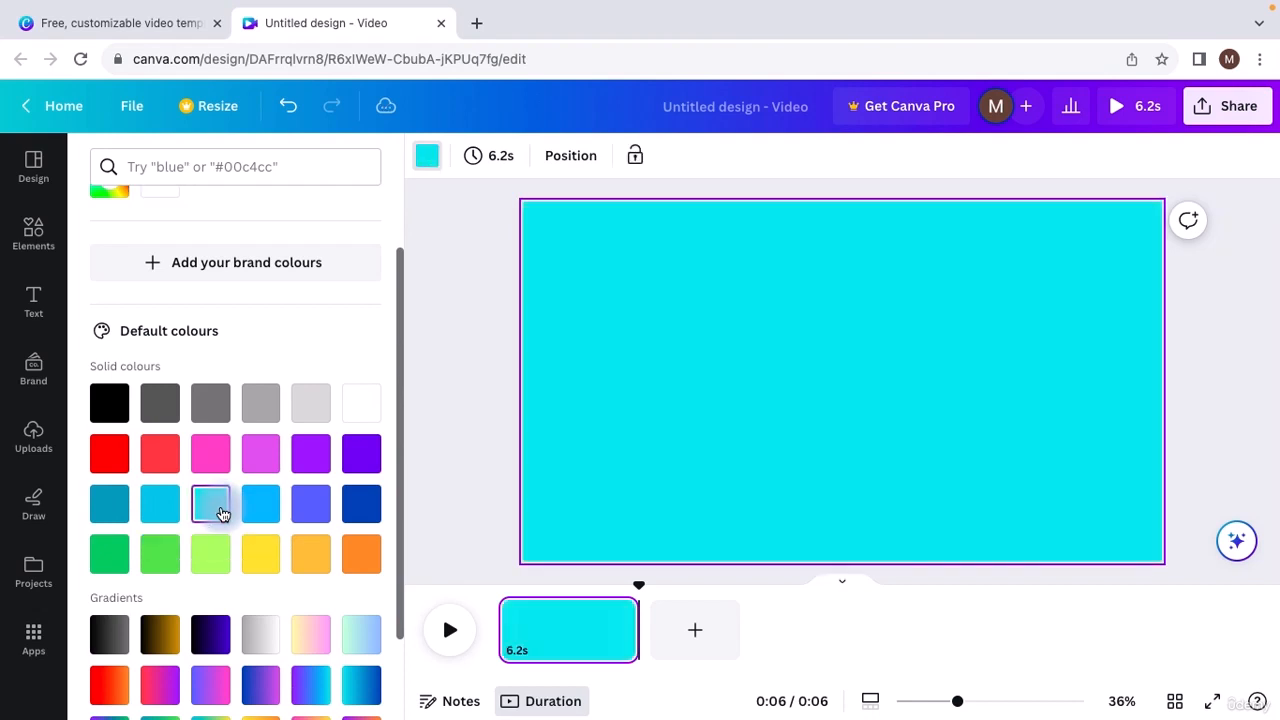
pyautogui.click(364, 634)
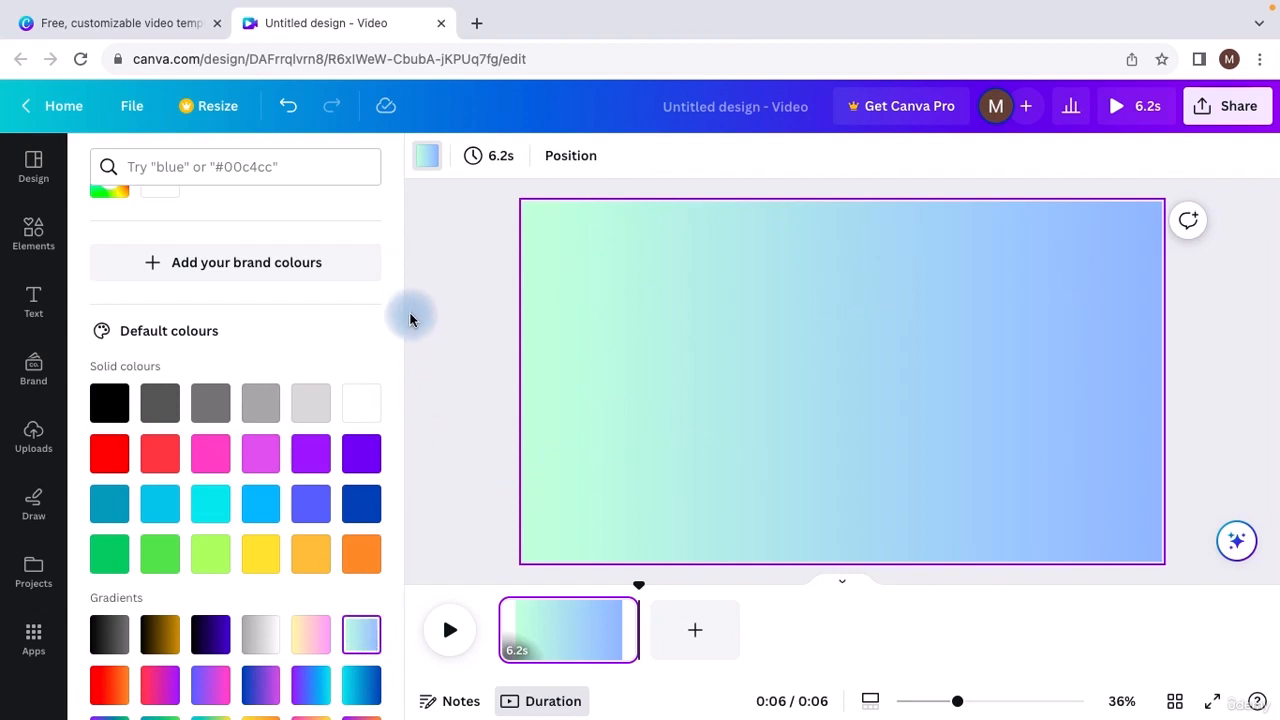
pyautogui.click(463, 294)
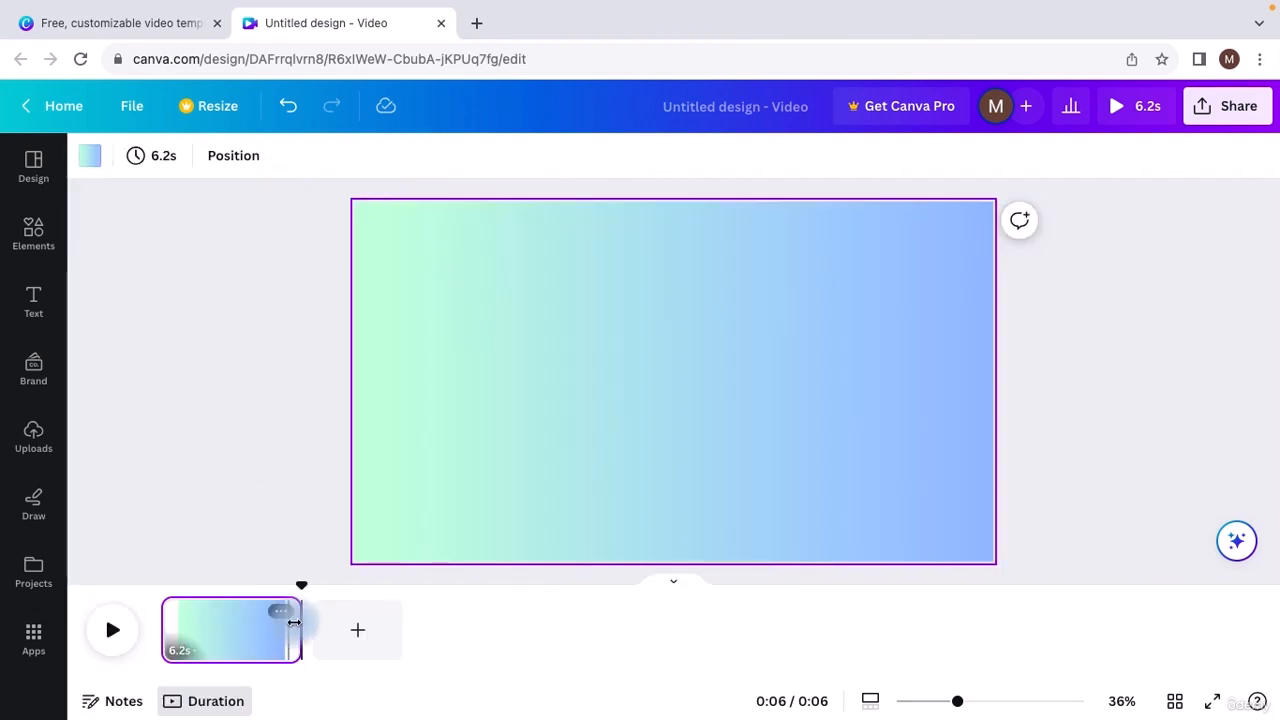
# Shorten the gradient page's duration to 5.0 seconds on the timeline.
pyautogui.moveTo(297, 624)
pyautogui.moveTo(297, 624); pyautogui.dragTo(270, 637)
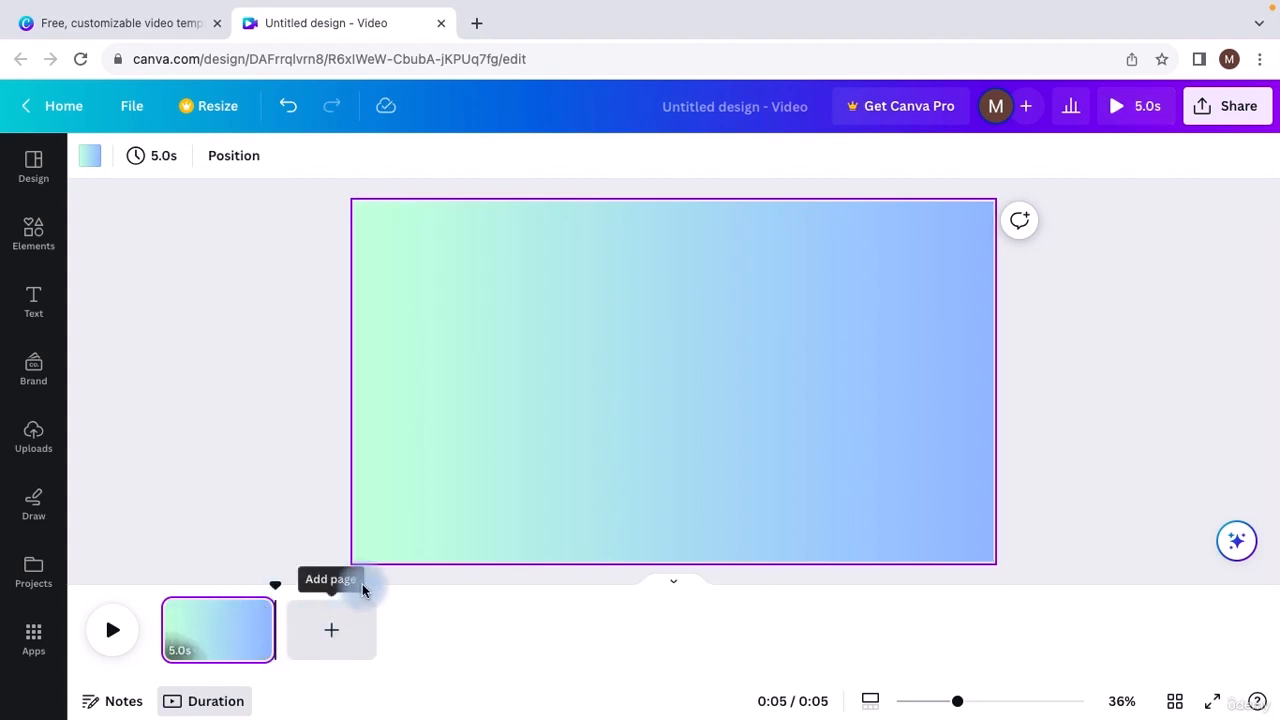
# Add a second page after the gradient page and delete it again.
pyautogui.click(332, 632)
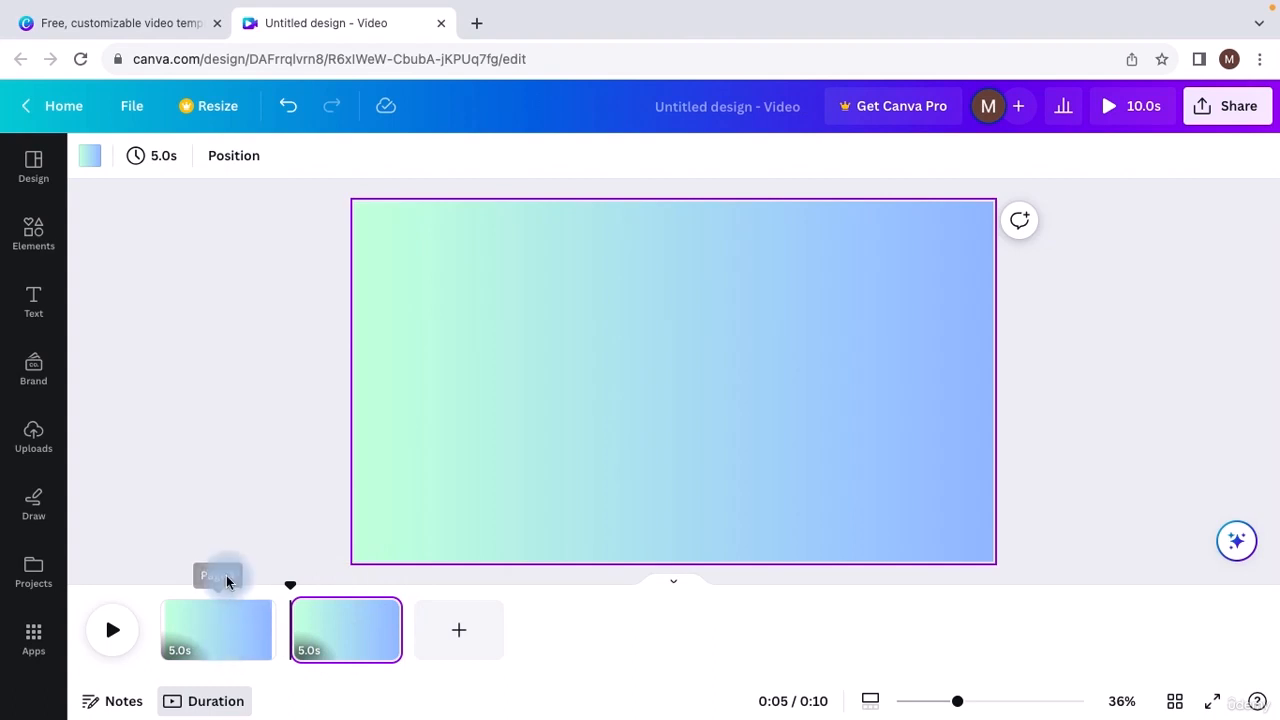
pyautogui.click(365, 638)
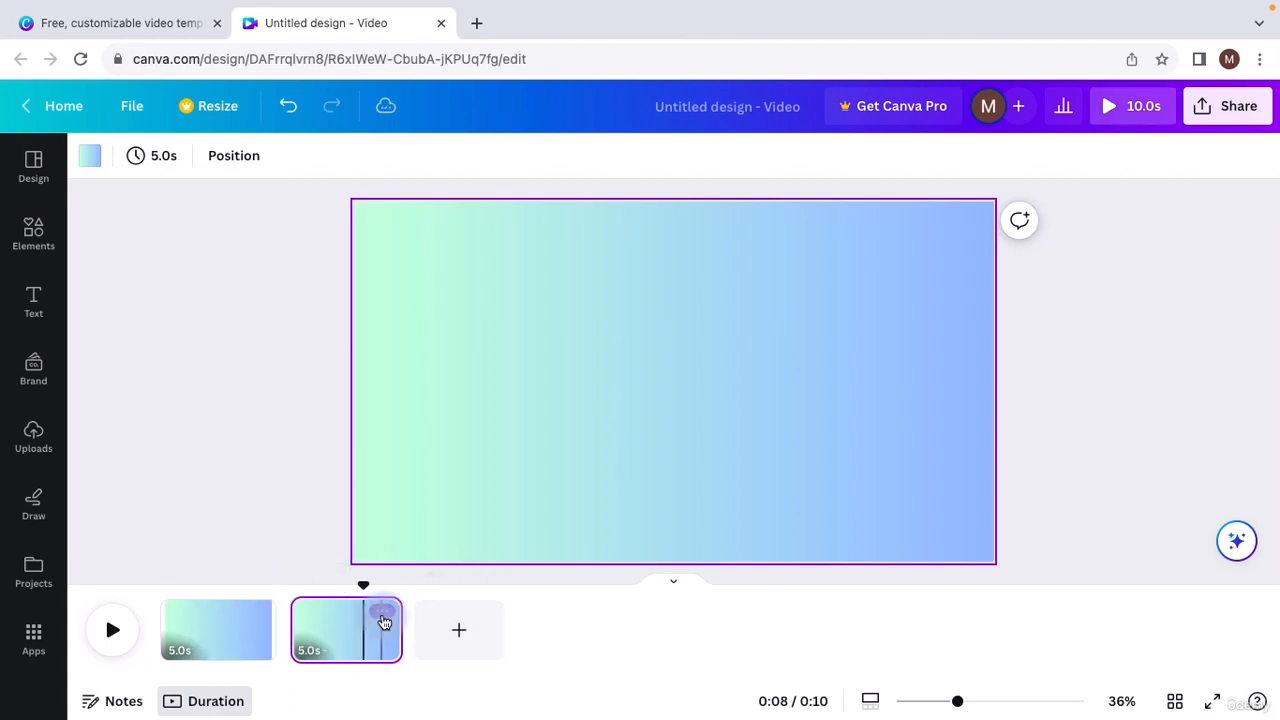
pyautogui.click(384, 615)
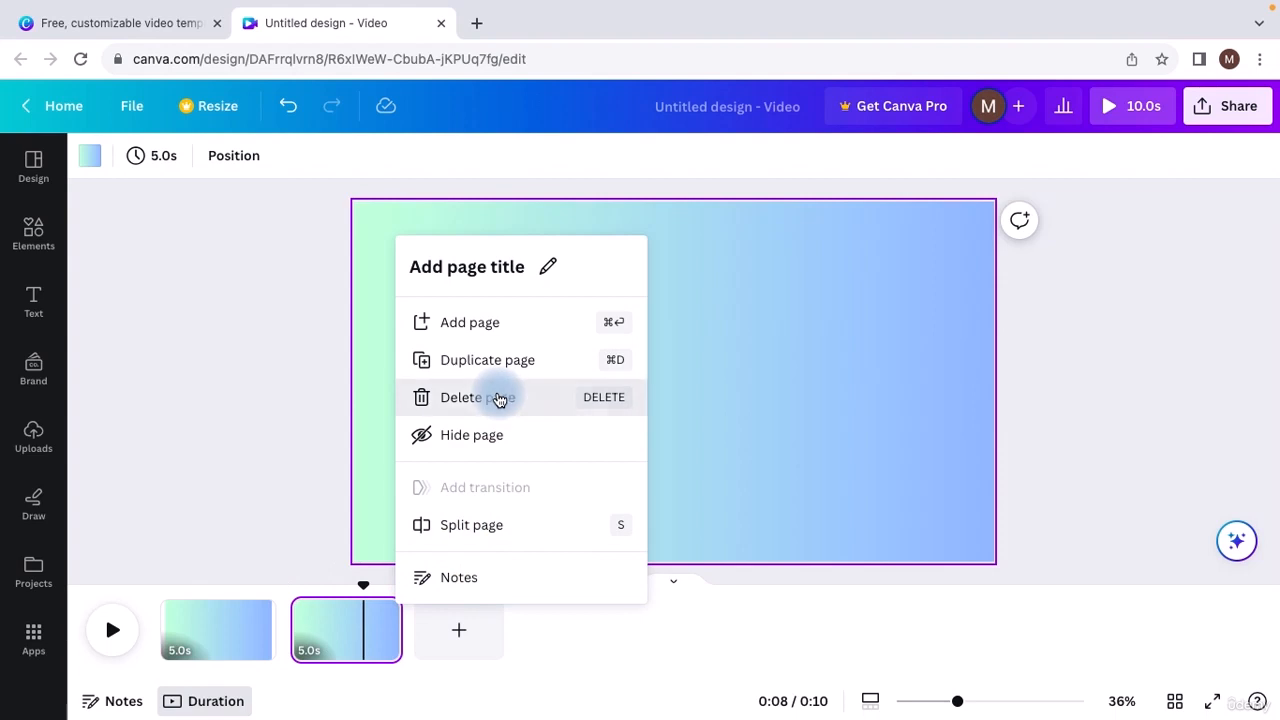
pyautogui.click(499, 398)
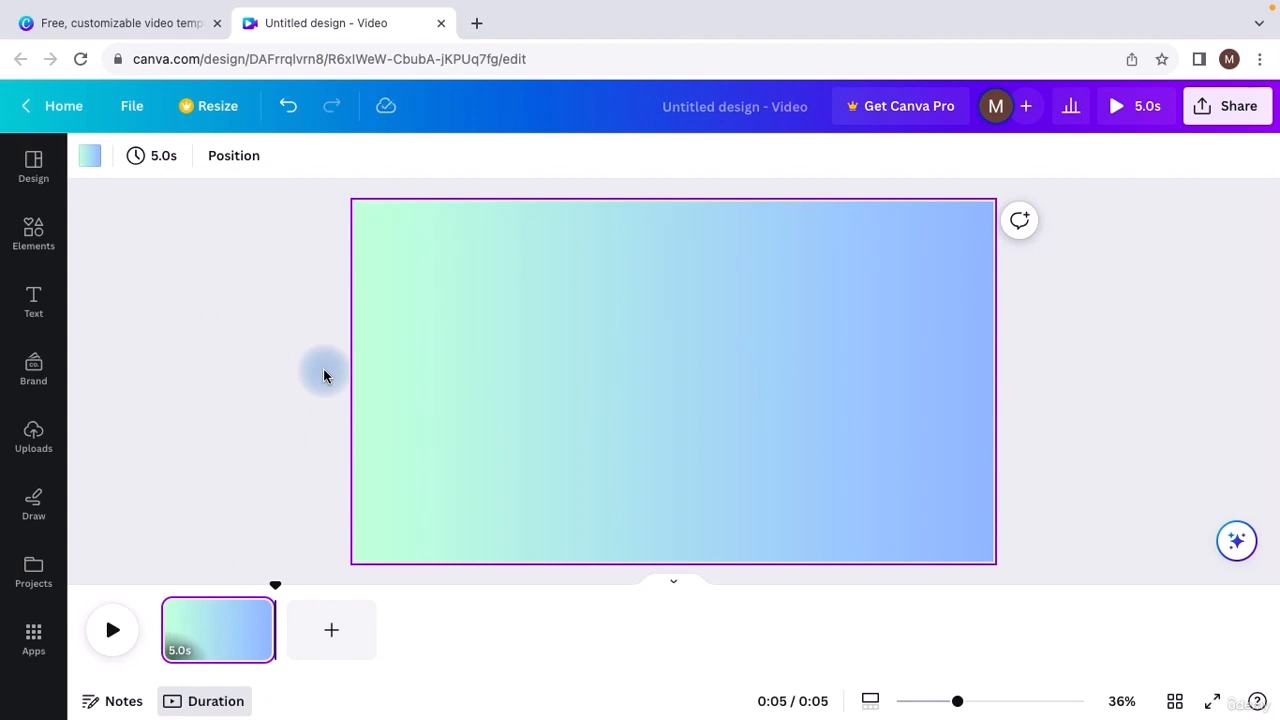
# Examine the elements library's shapes, graphics, stickers, photos, videos, audio, frames and grids.
pyautogui.click(30, 236)
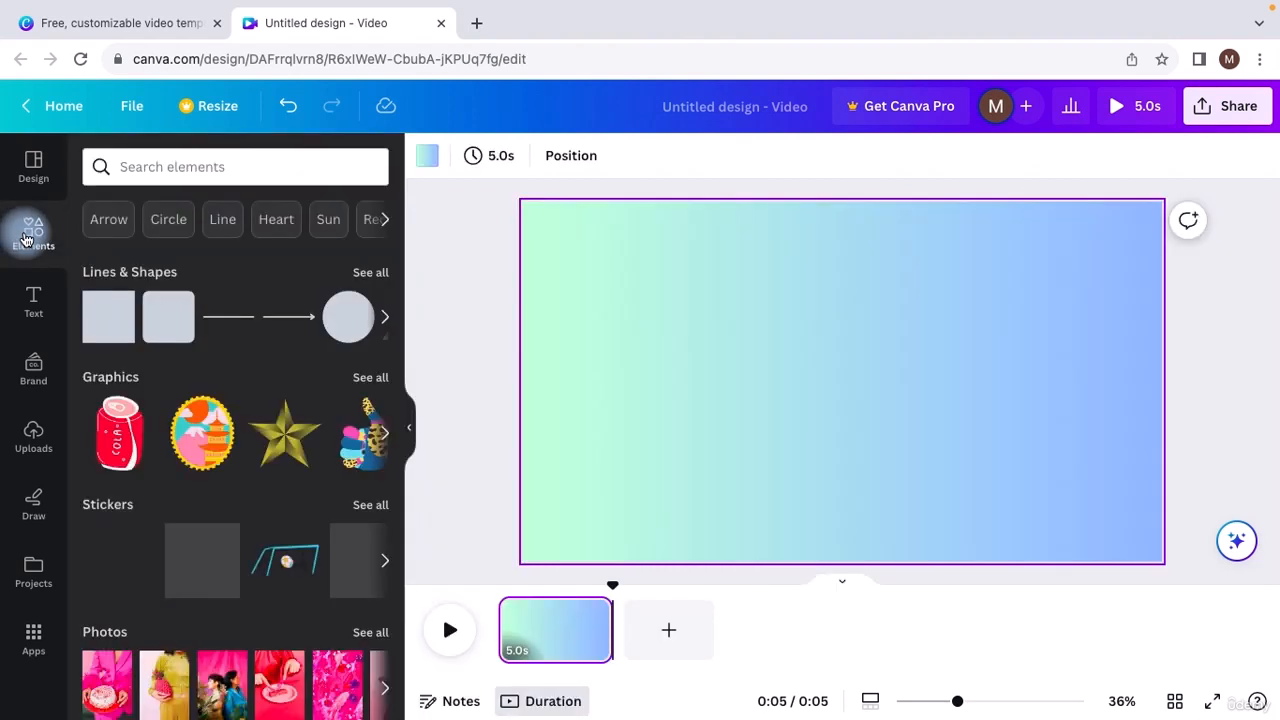
pyautogui.scroll(-4, 148, 352)
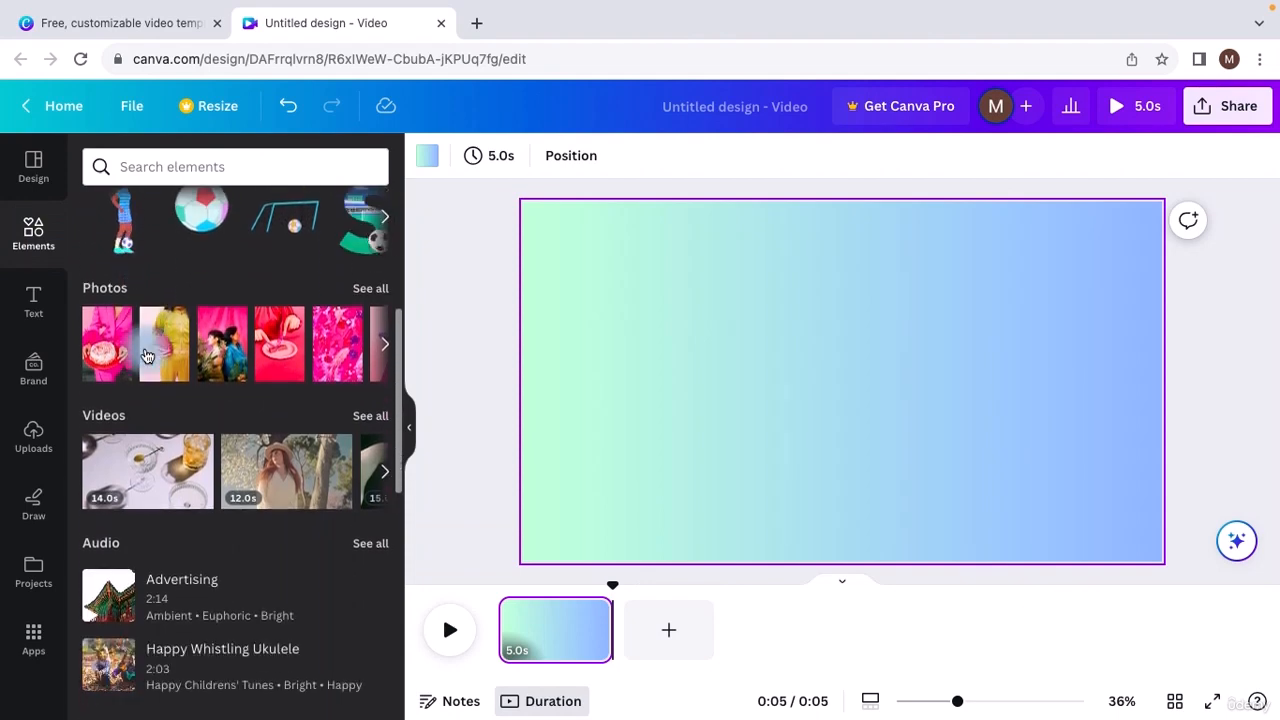
pyautogui.scroll(-10, 145, 355)
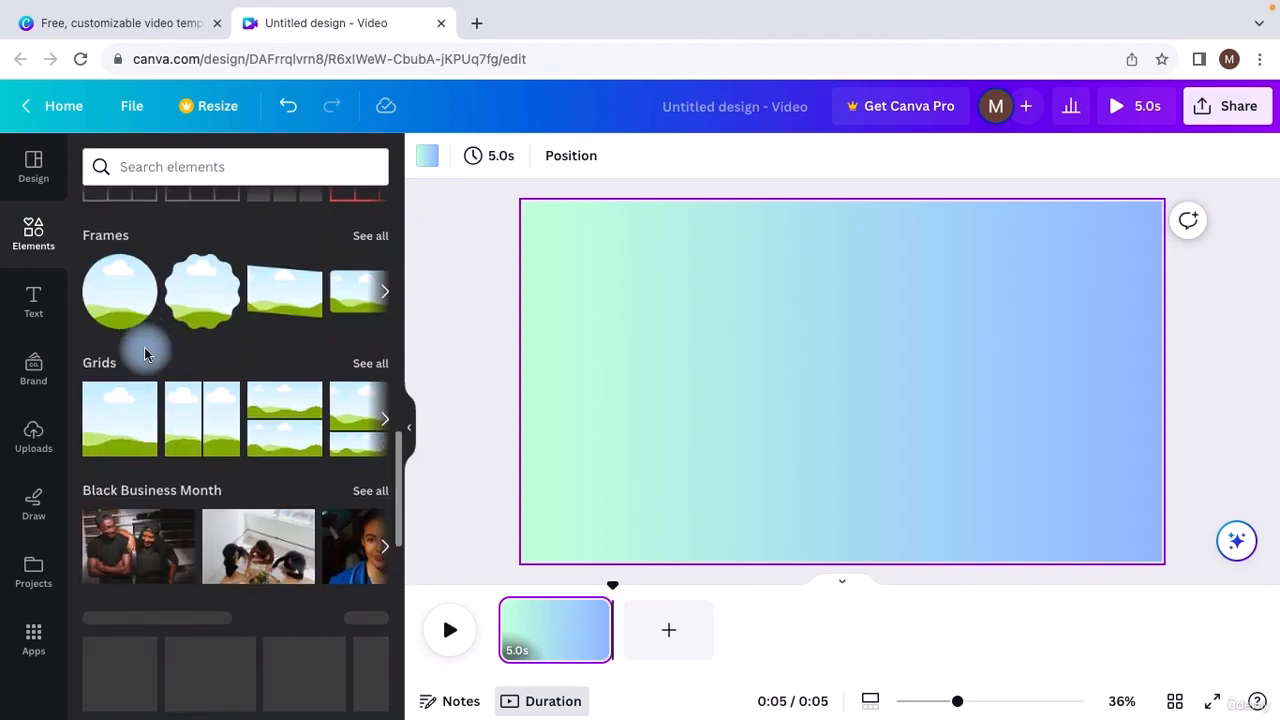
pyautogui.scroll(-4, 145, 355)
pyautogui.scroll(15, 145, 355)
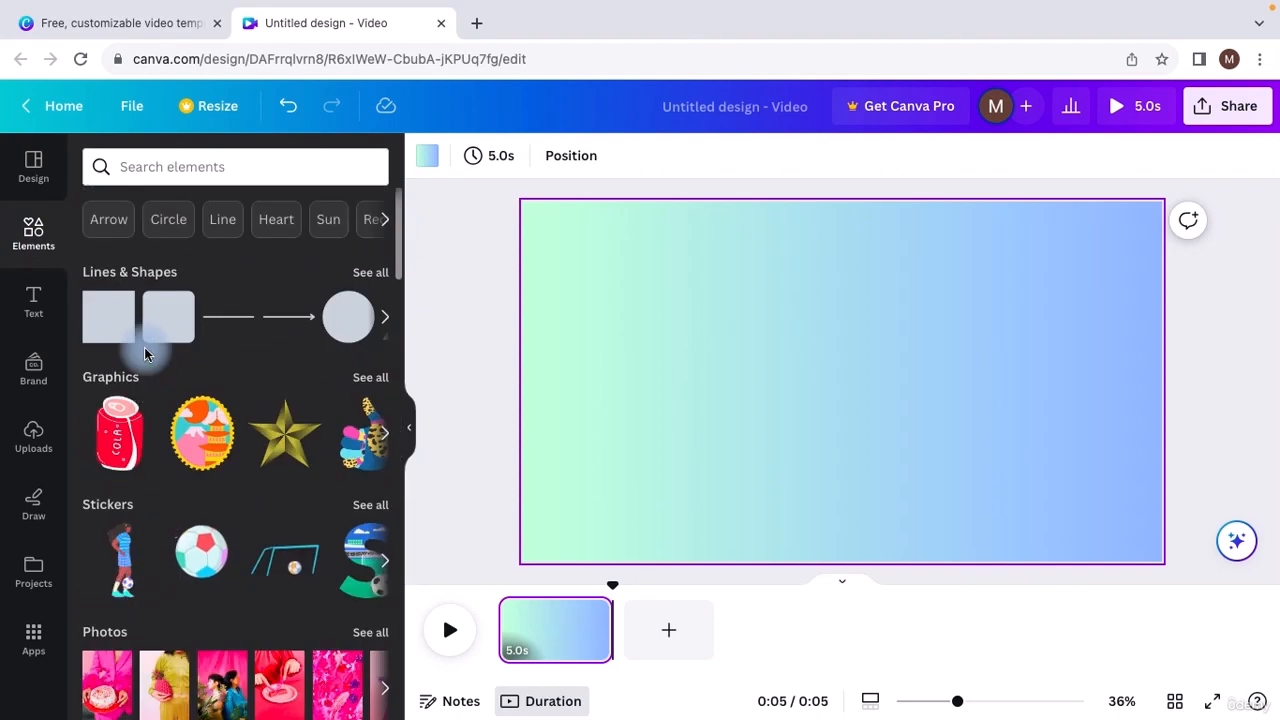
# Browse the full Graphics category of the elements library and search it for "graphics".
pyautogui.click(99, 378)
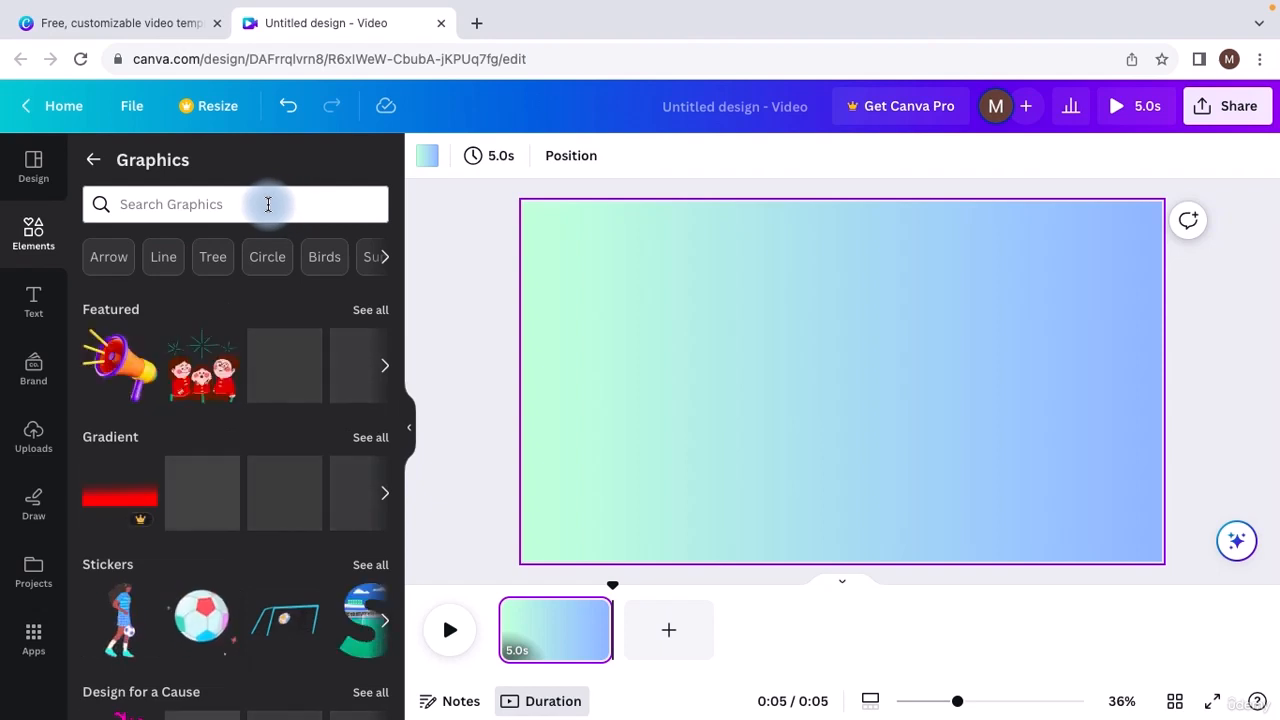
pyautogui.scroll(-2, 238, 487)
pyautogui.scroll(-8, 238, 487)
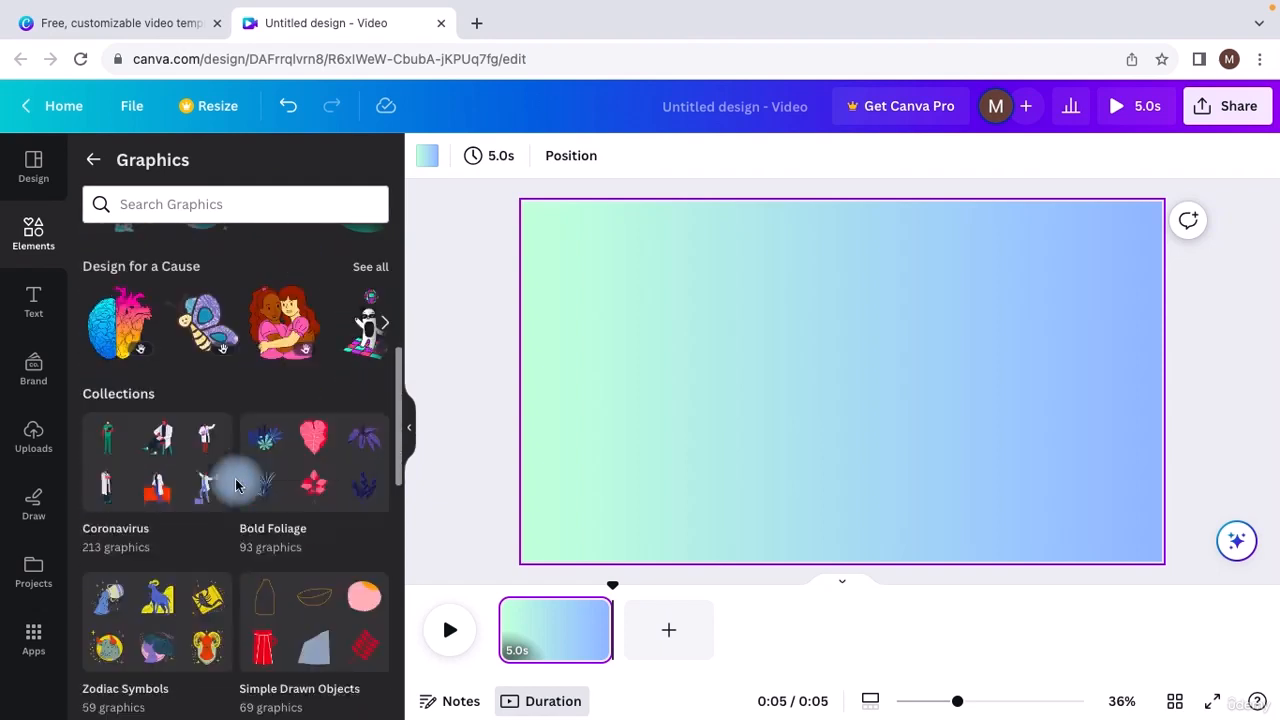
pyautogui.scroll(10, 236, 487)
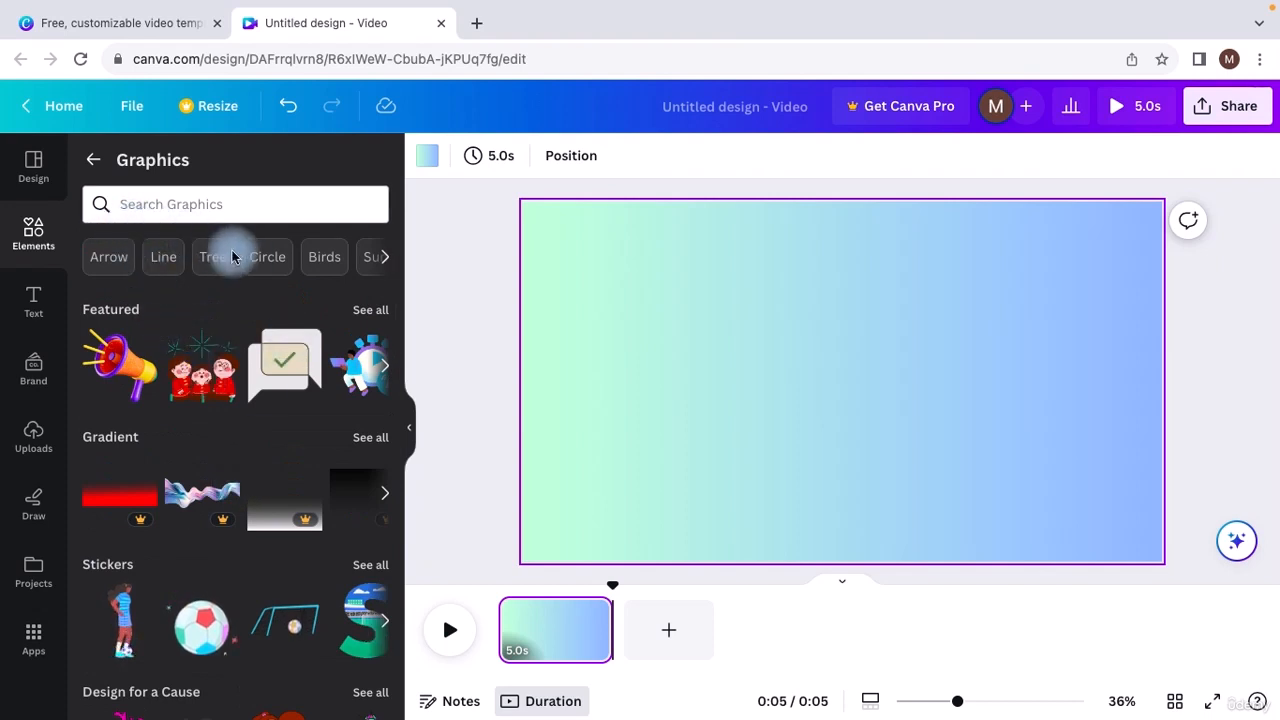
pyautogui.click(141, 204)
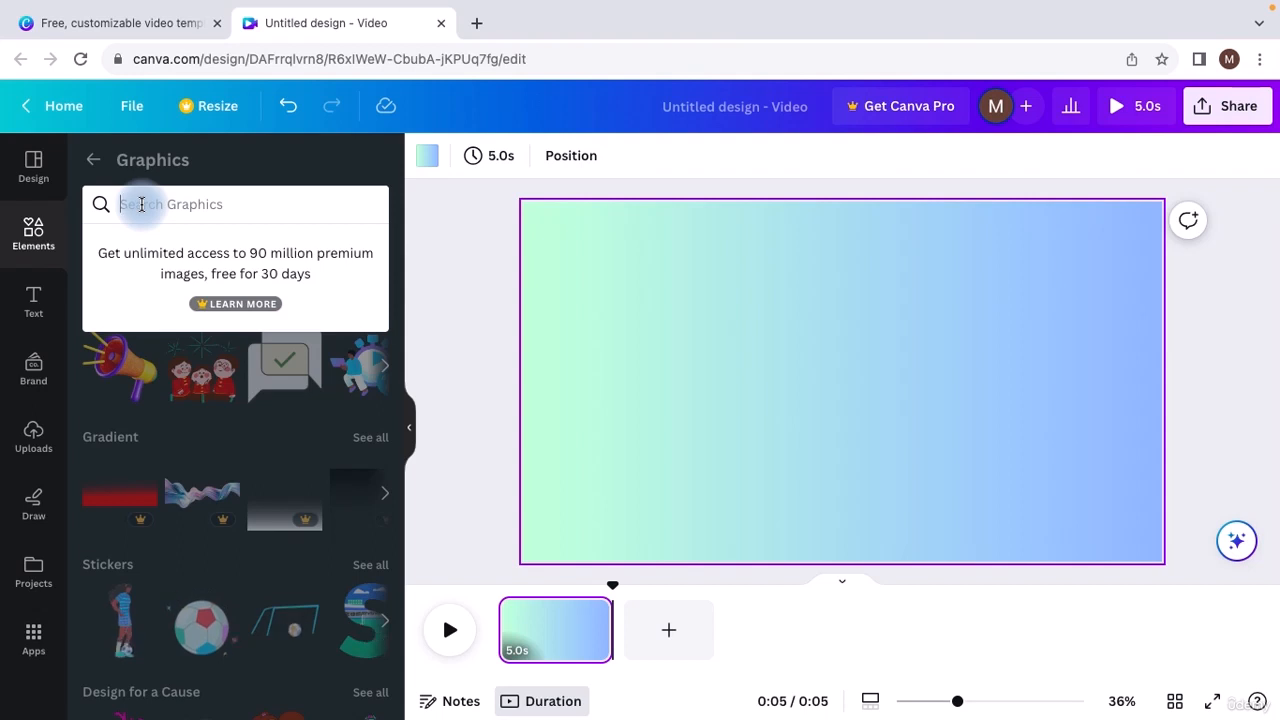
pyautogui.write('graphics')
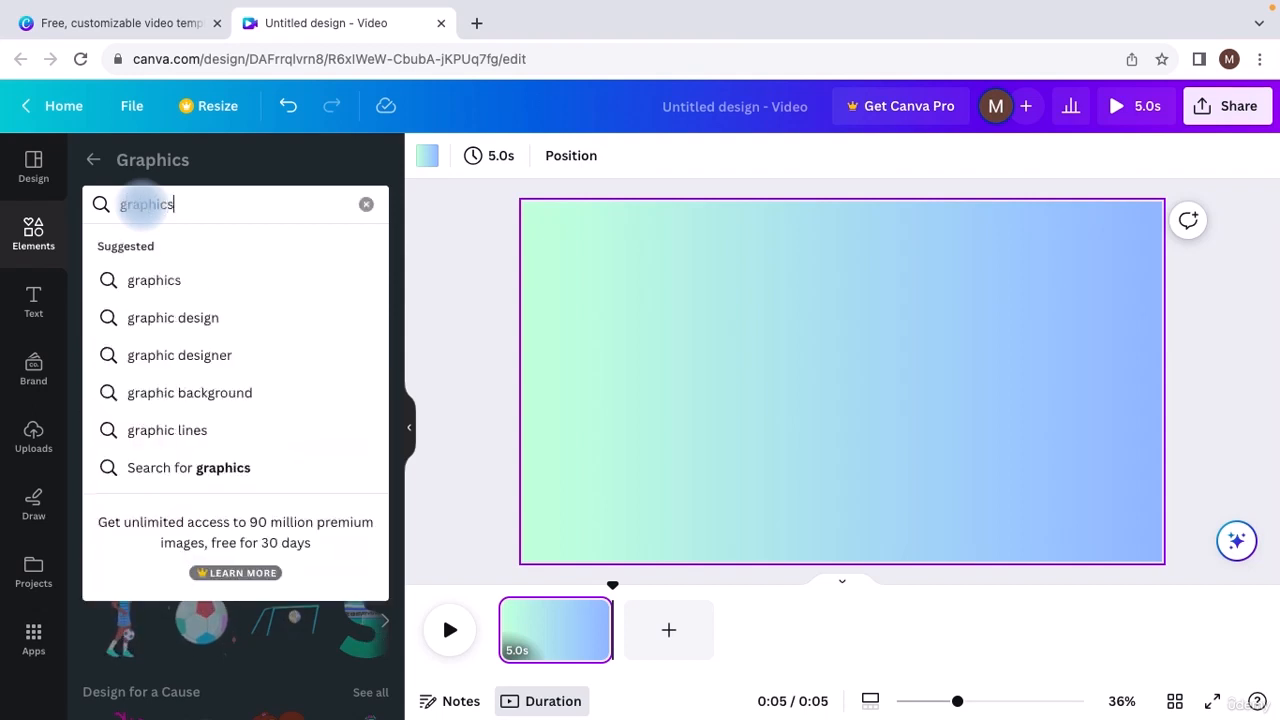
pyautogui.press('Return')
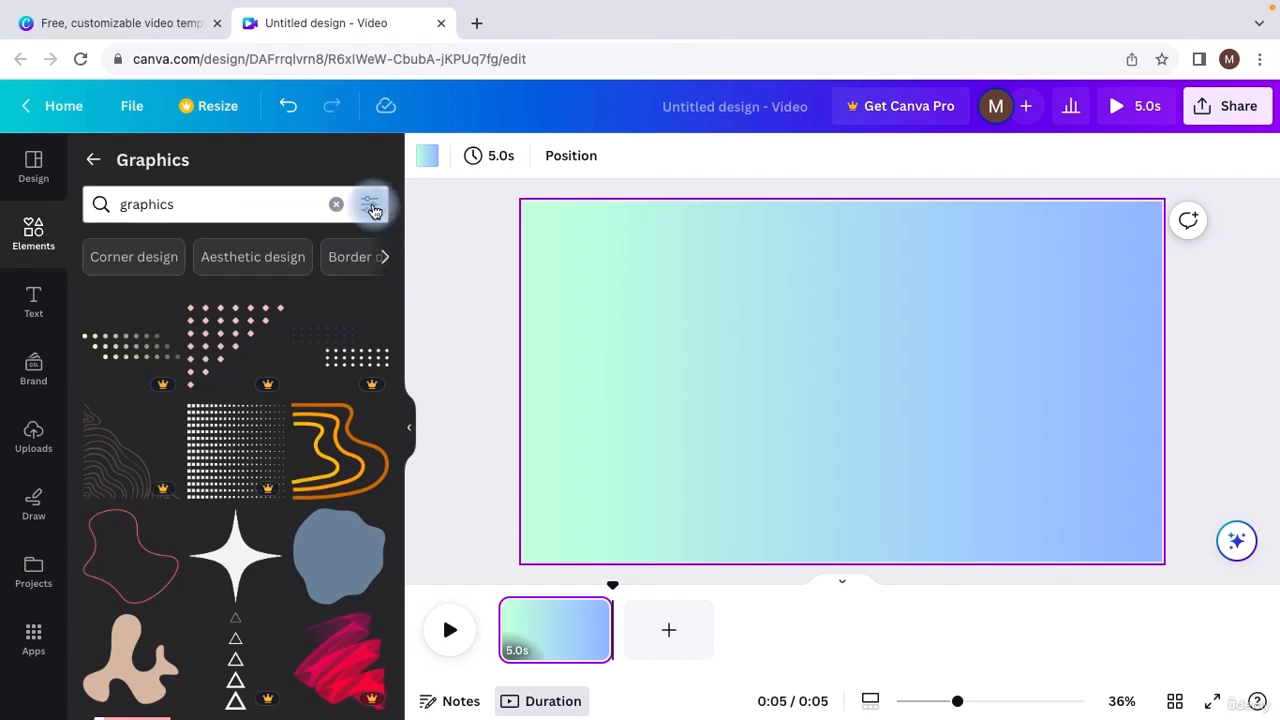
# Filter the graphics search to Animated and Free items and review the colour, orientation and price filters.
pyautogui.click(370, 206)
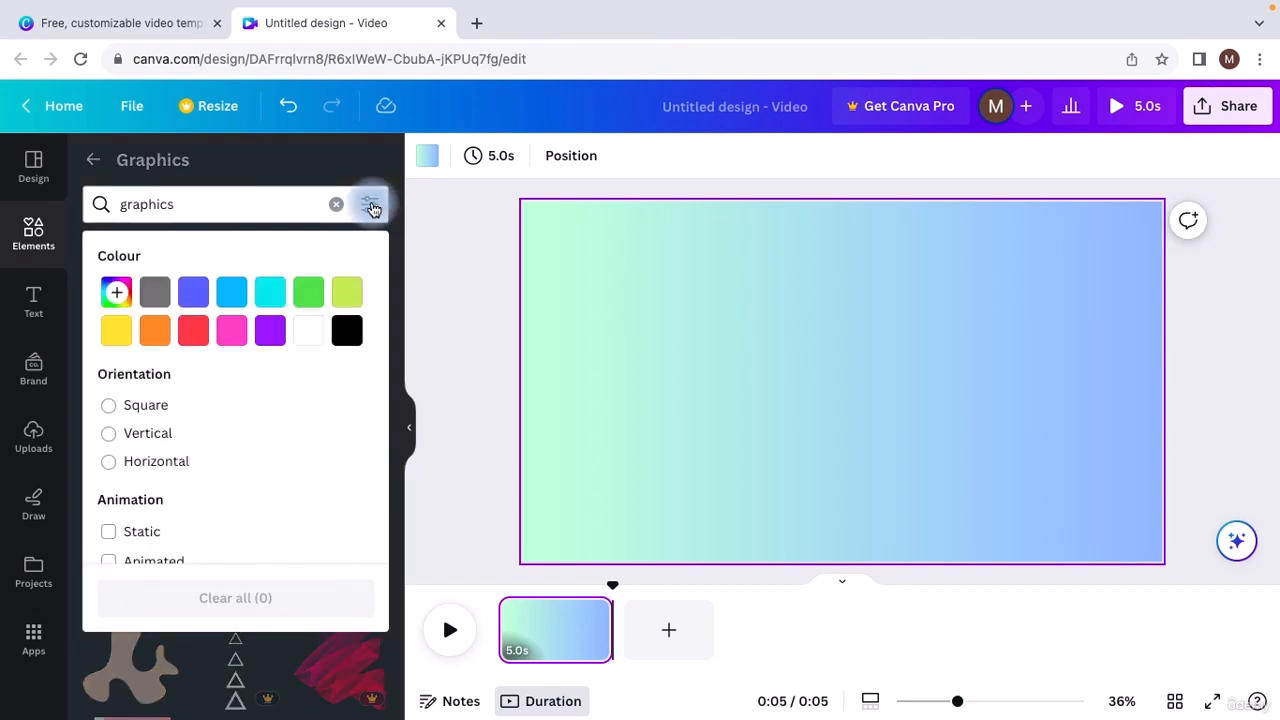
pyautogui.scroll(-2, 198, 450)
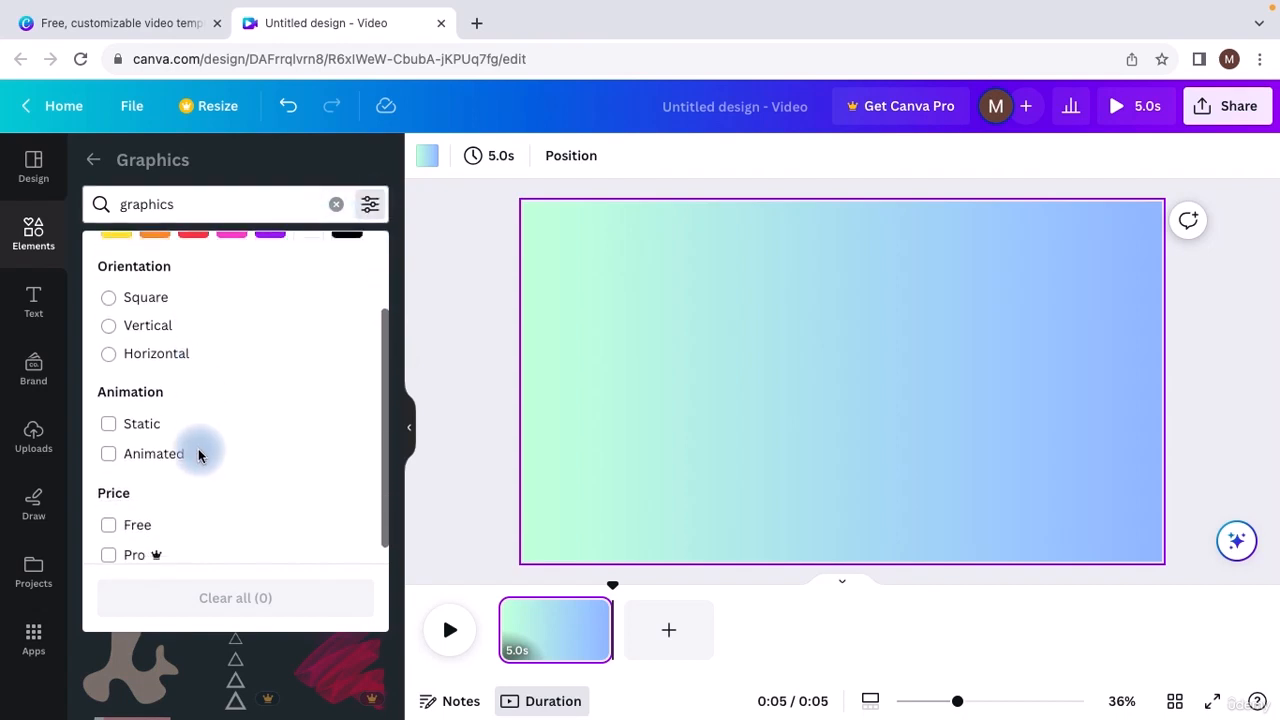
pyautogui.click(110, 452)
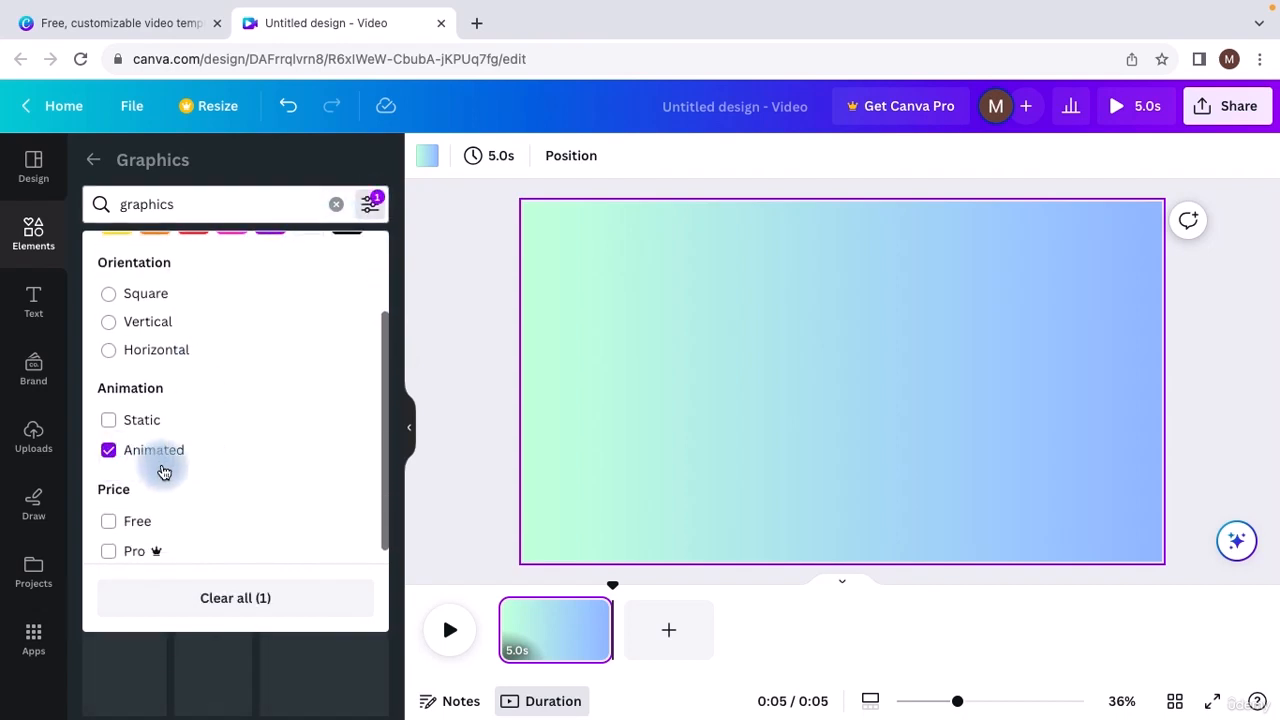
pyautogui.click(109, 523)
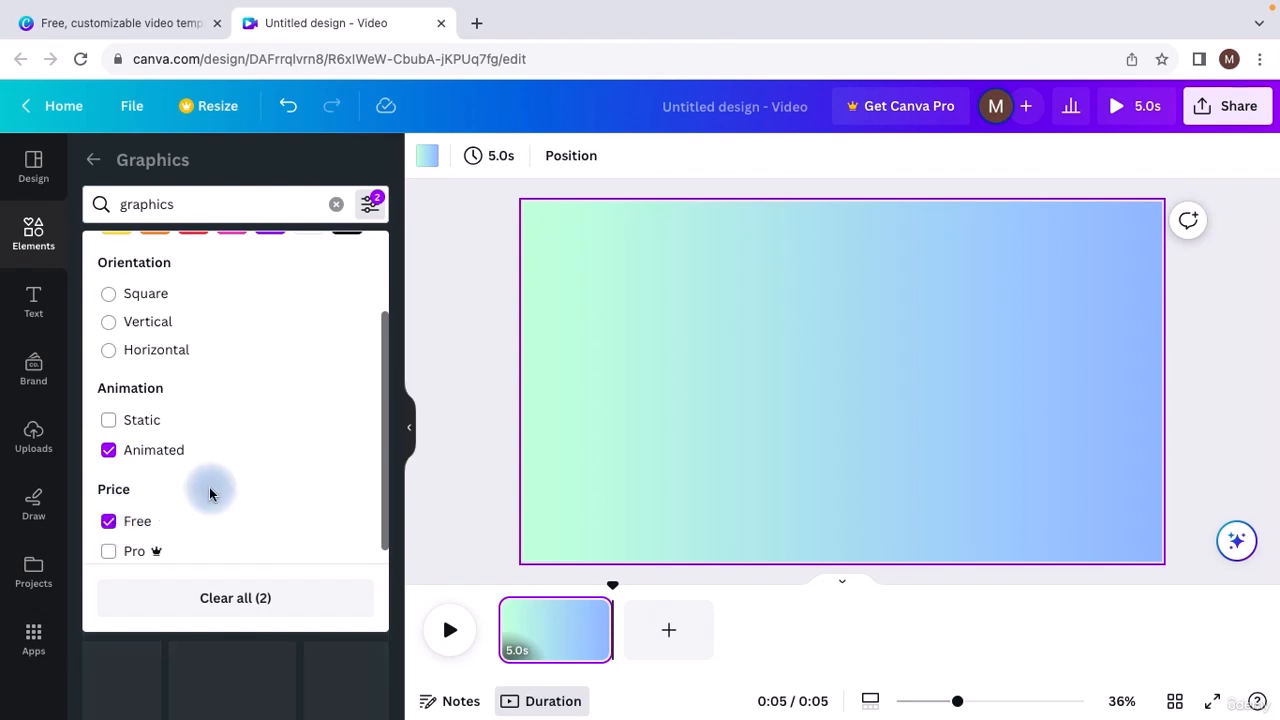
pyautogui.scroll(2, 210, 488)
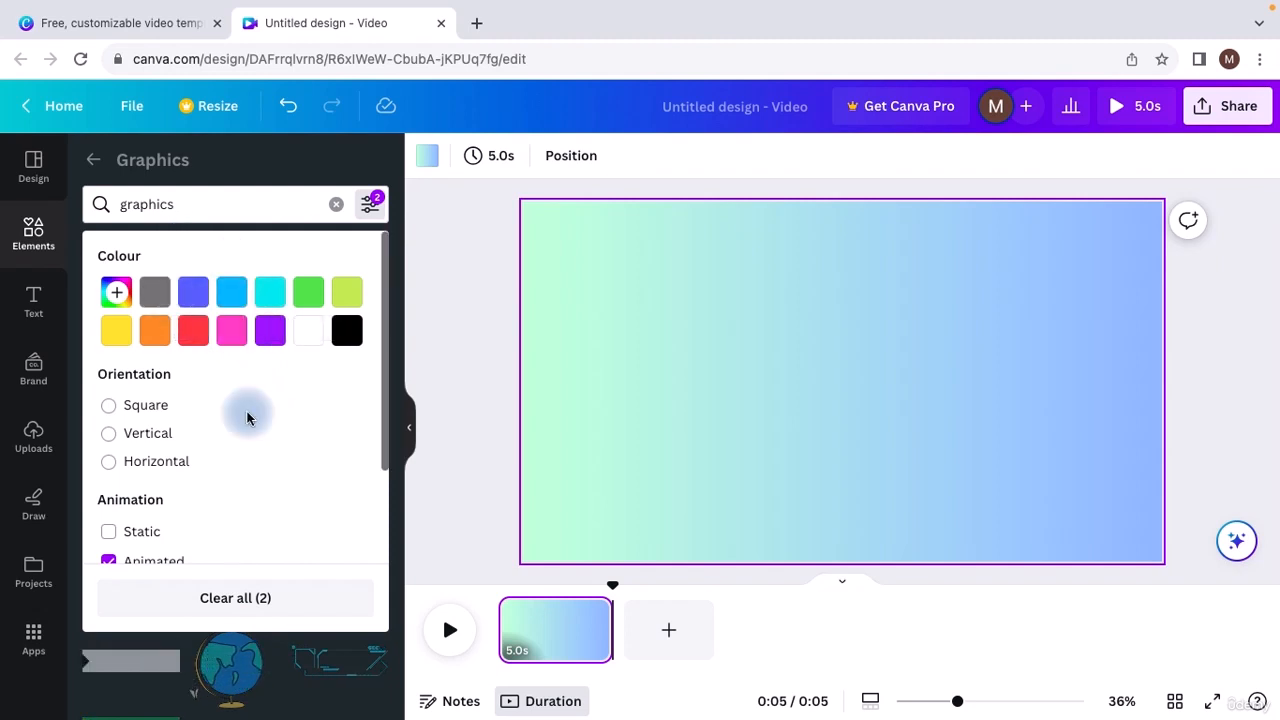
pyautogui.scroll(-2, 187, 510)
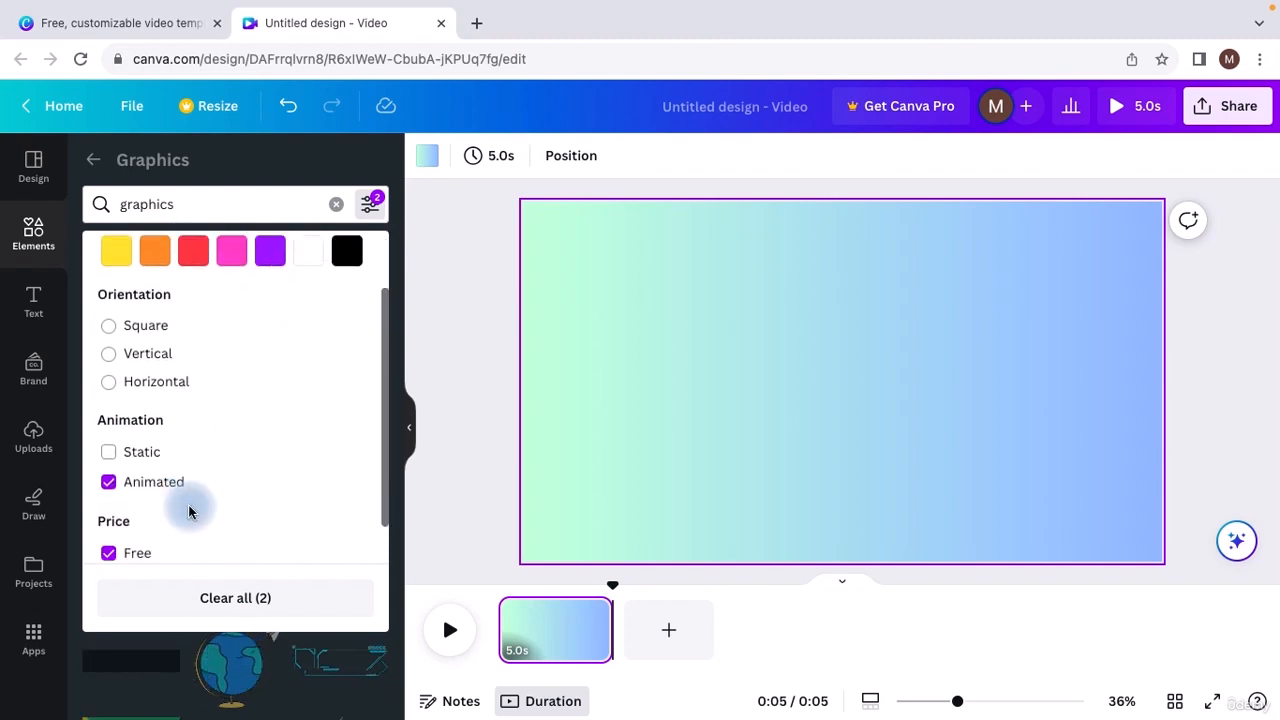
pyautogui.scroll(2, 187, 510)
# Add the light blue colour filter to the graphics search and rerun it.
pyautogui.click(233, 297)
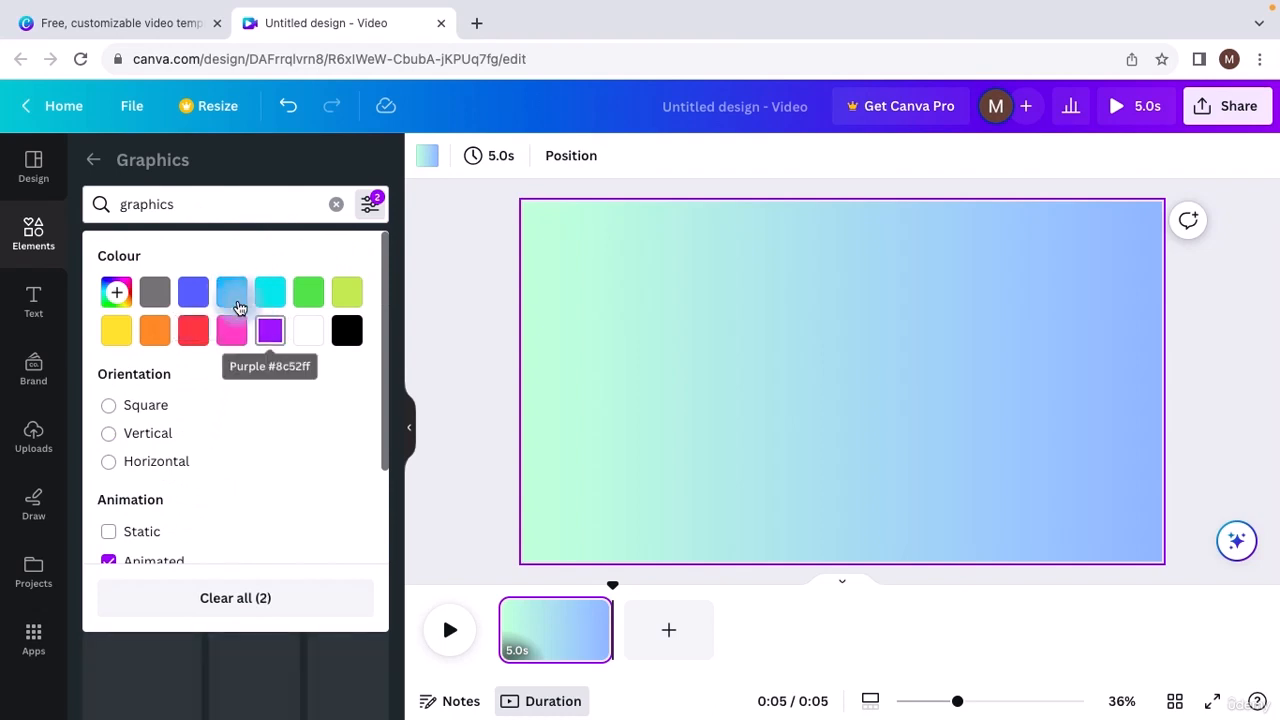
pyautogui.click(268, 161)
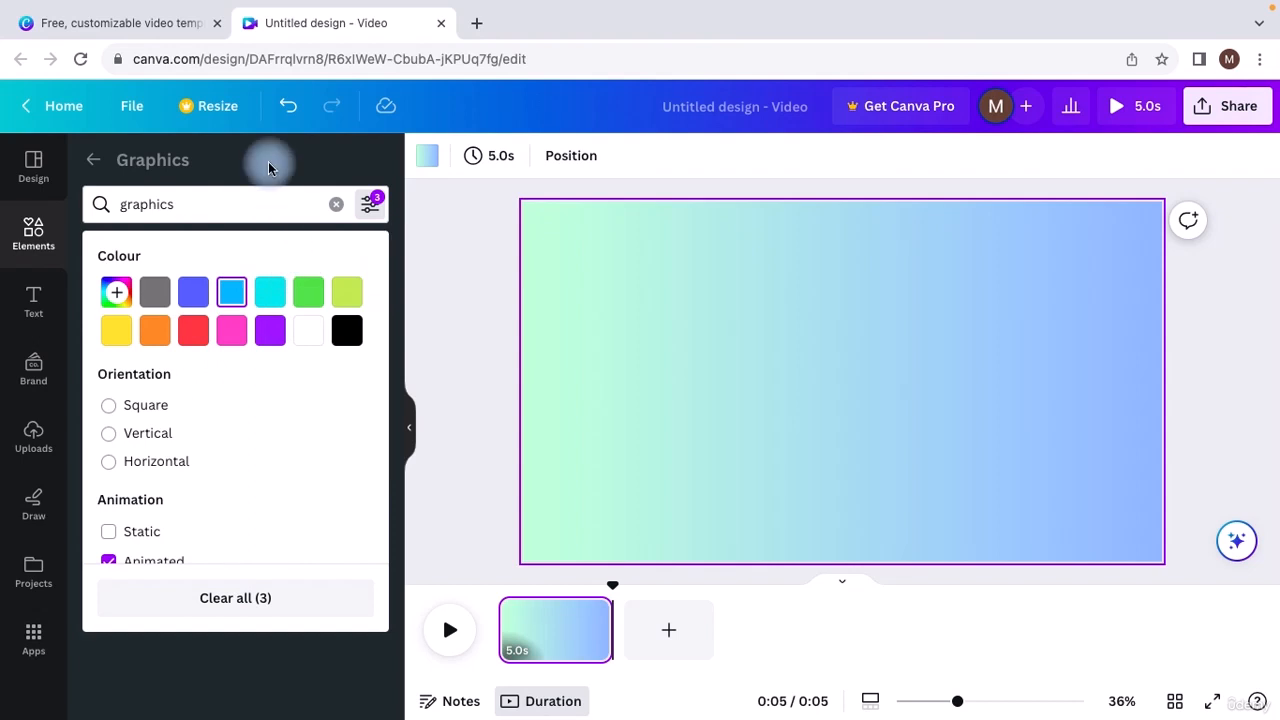
pyautogui.click(228, 205)
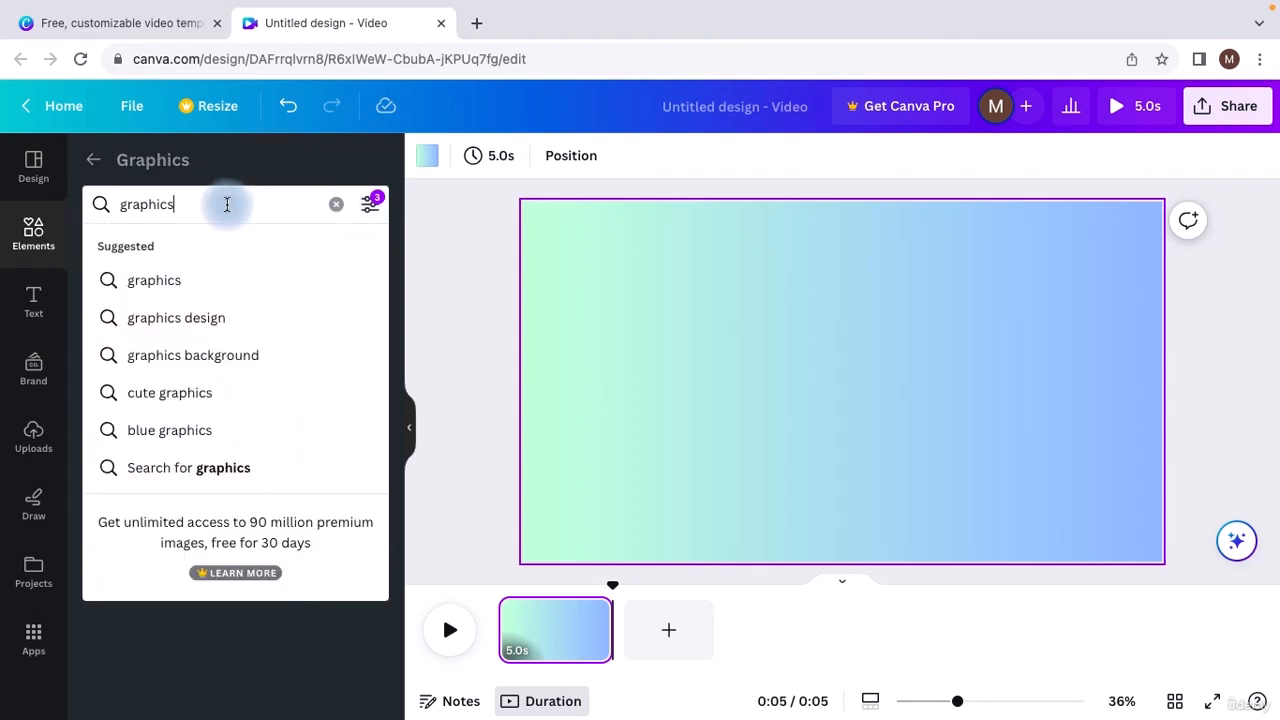
pyautogui.press('Return')
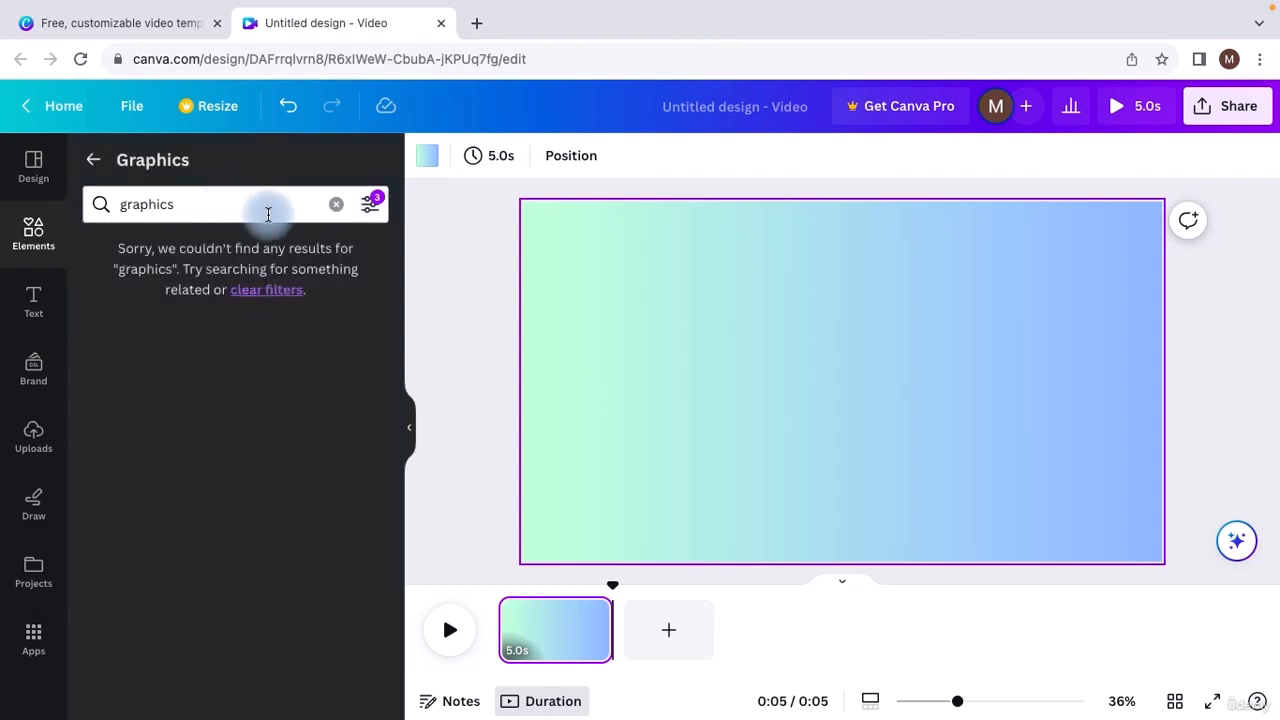
# Reopen the Graphics category without filters and search it for "city buildings".
pyautogui.click(97, 164)
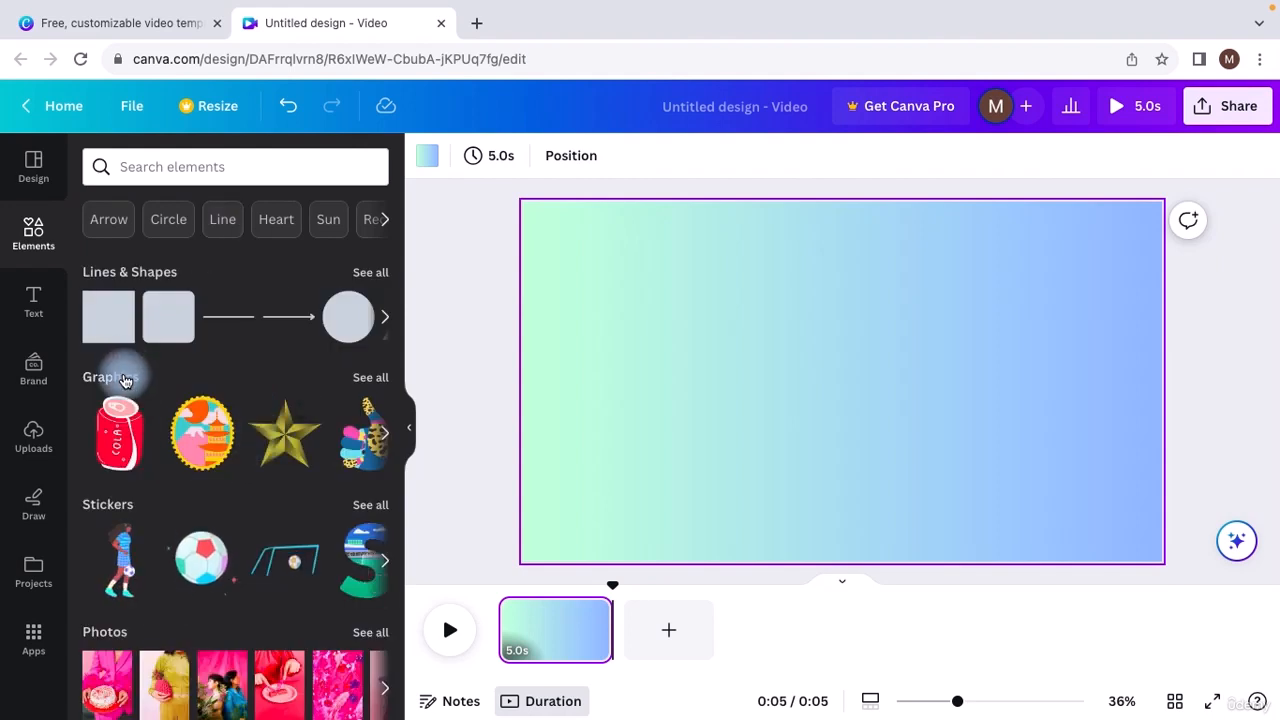
pyautogui.click(123, 378)
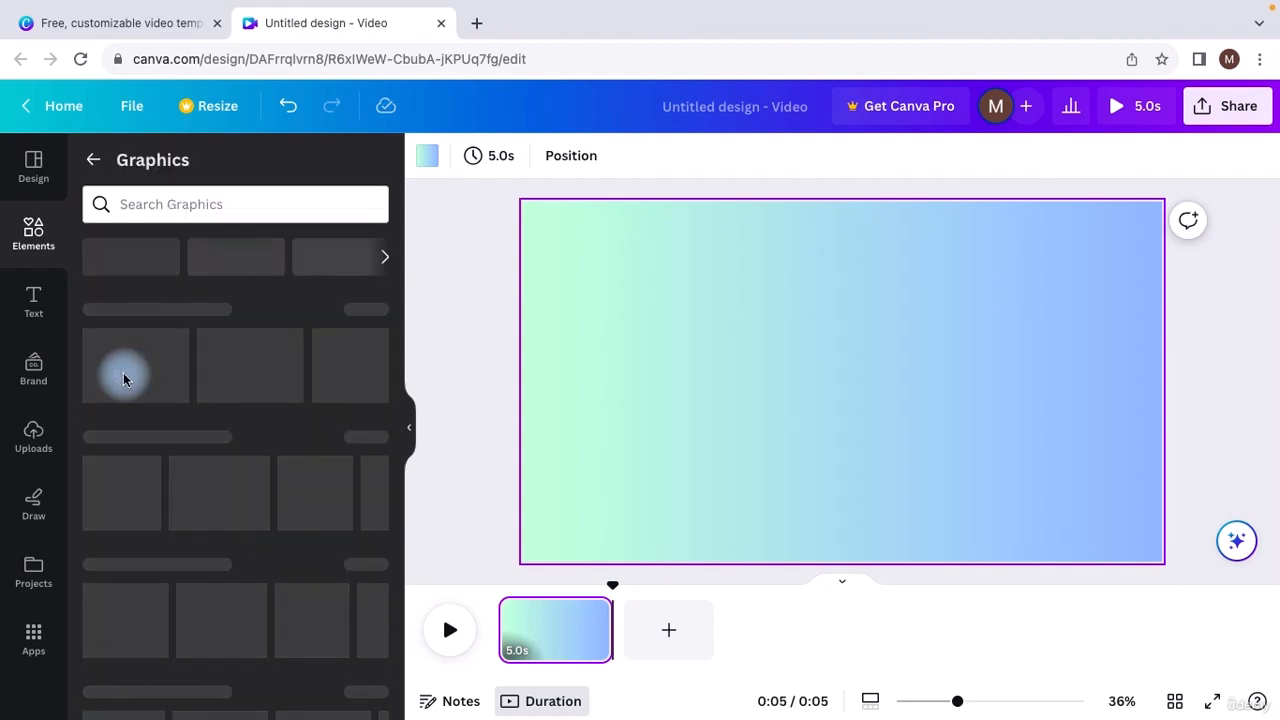
pyautogui.click(206, 208)
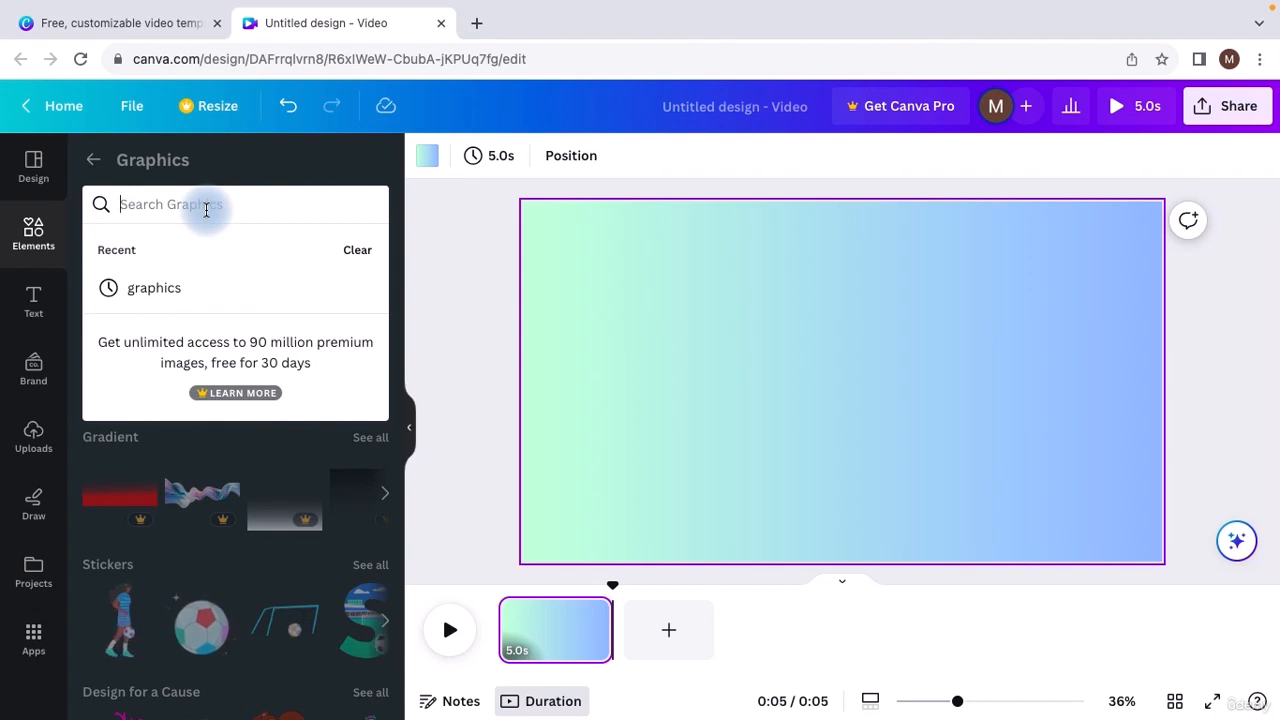
pyautogui.write('b')
pyautogui.press('BackSpace')
pyautogui.write('a')
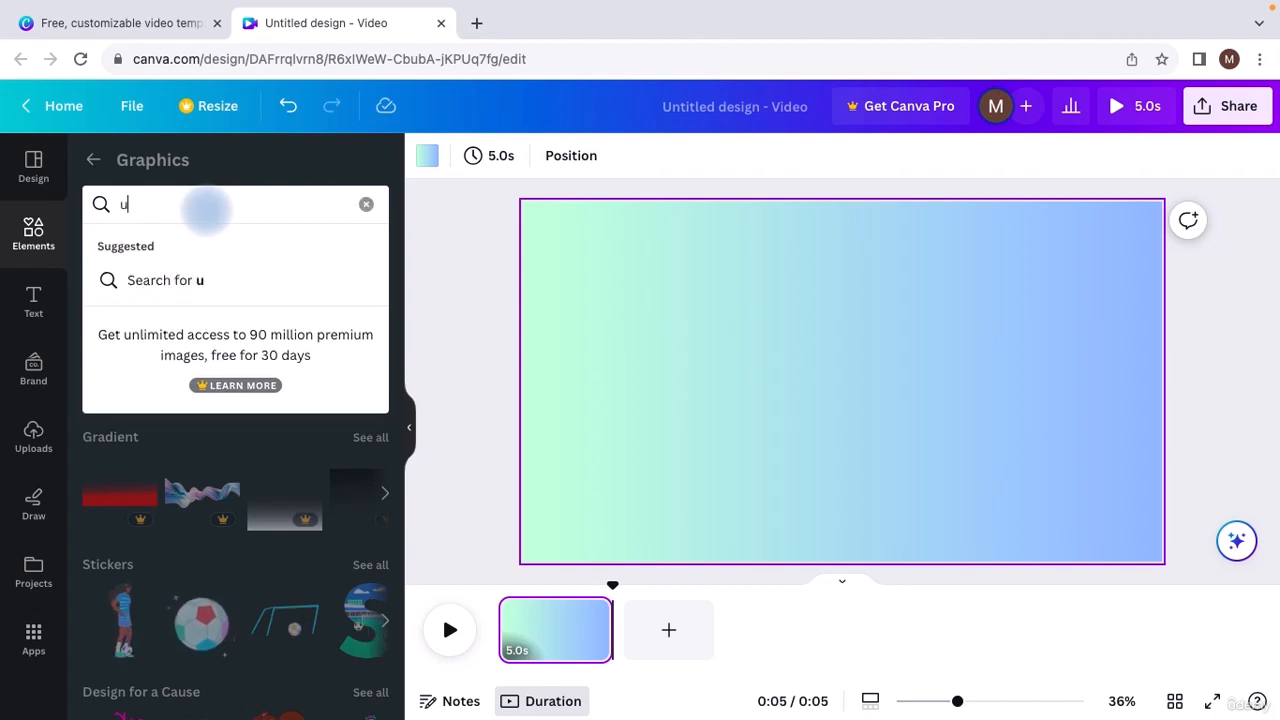
pyautogui.press('BackSpace')
pyautogui.write('build')
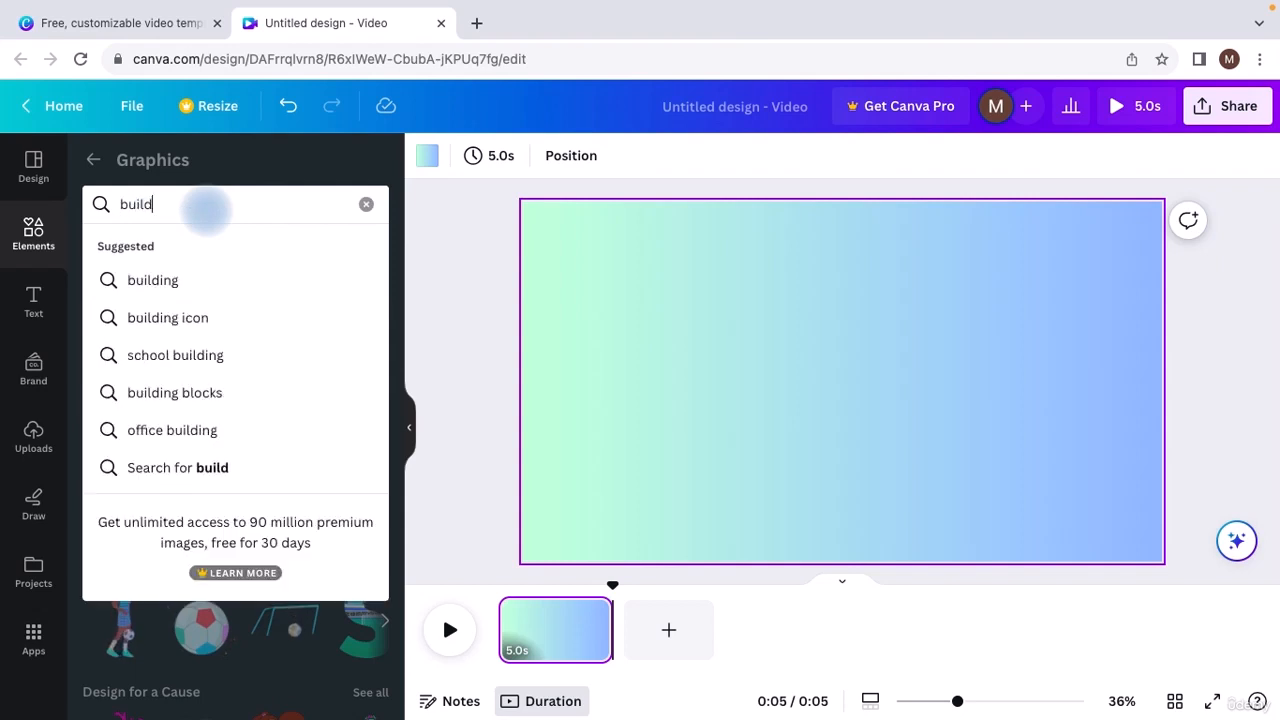
pyautogui.write('ings')
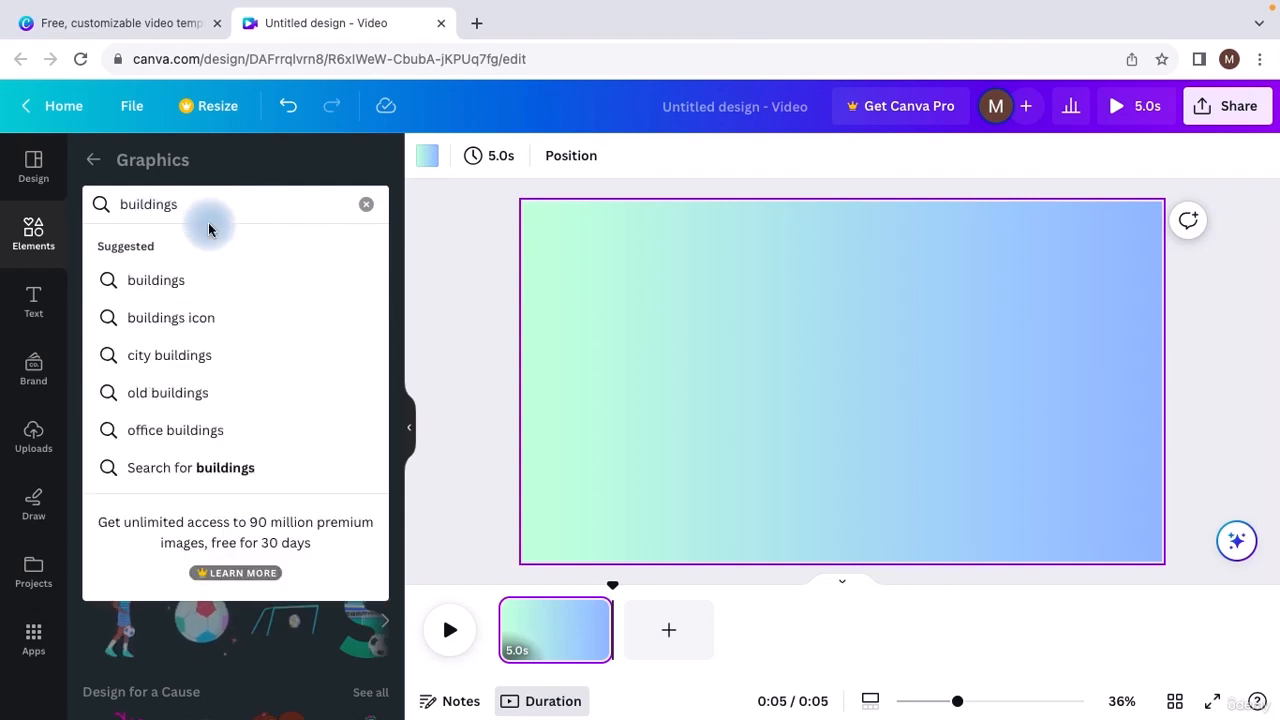
pyautogui.click(190, 352)
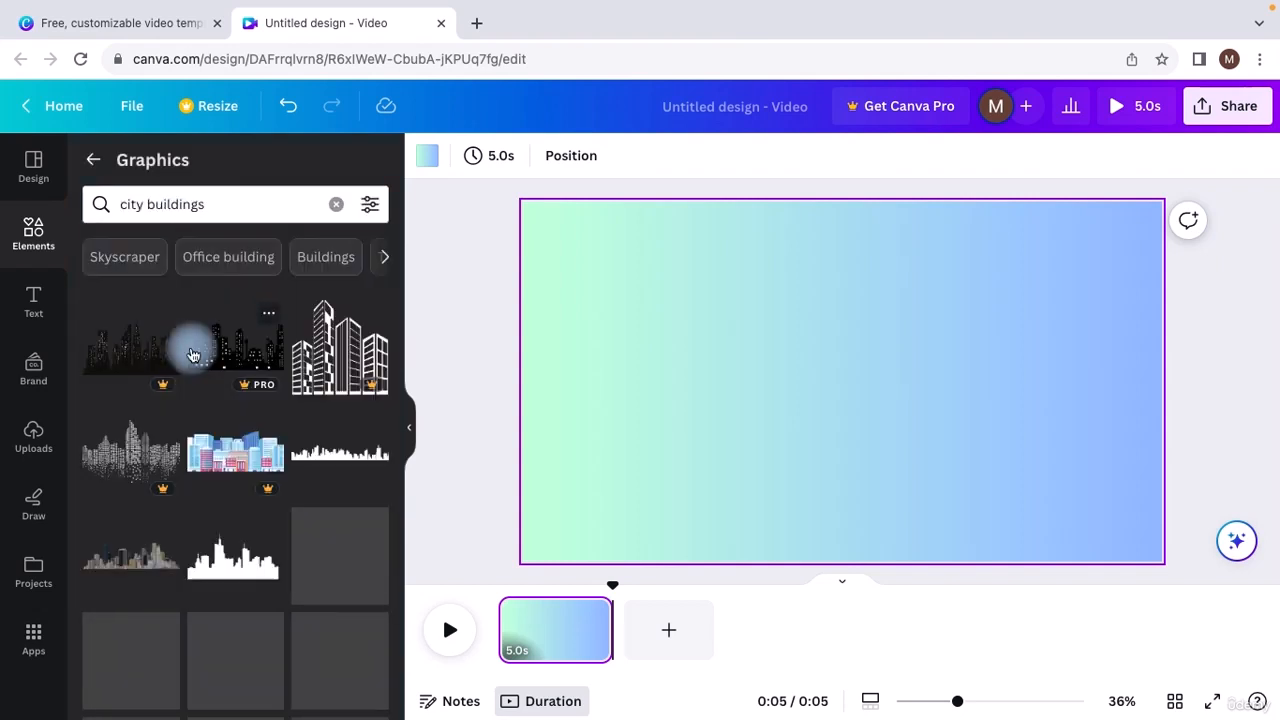
# Place the dark night skyline graphic with yellow windows from the city buildings results on the gradient page.
pyautogui.scroll(-2, 300, 360)
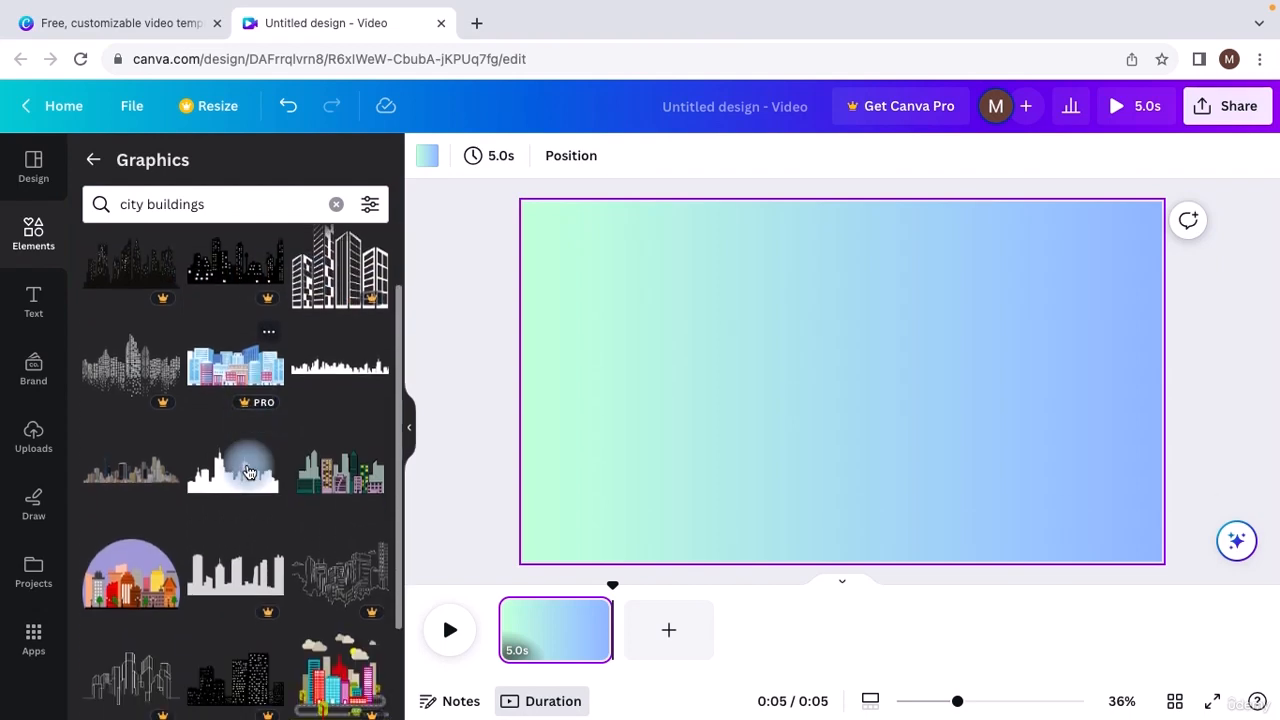
pyautogui.scroll(-10, 225, 595)
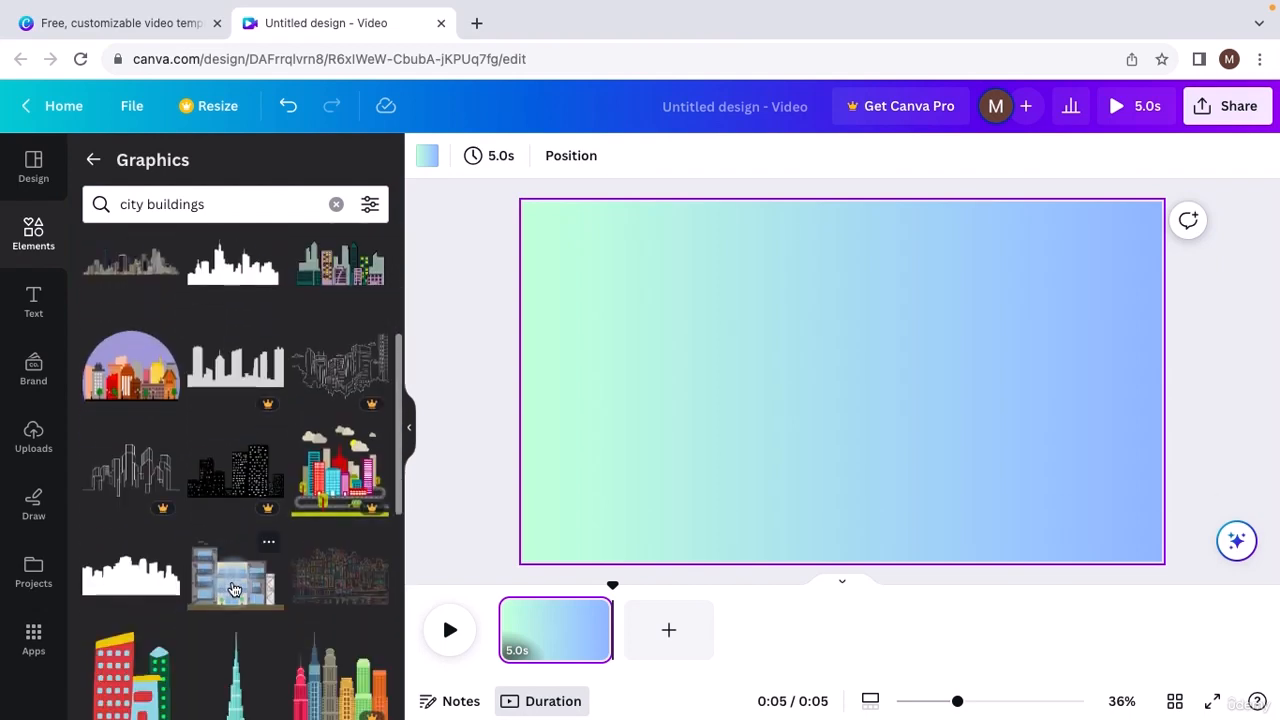
pyautogui.scroll(-3, 297, 506)
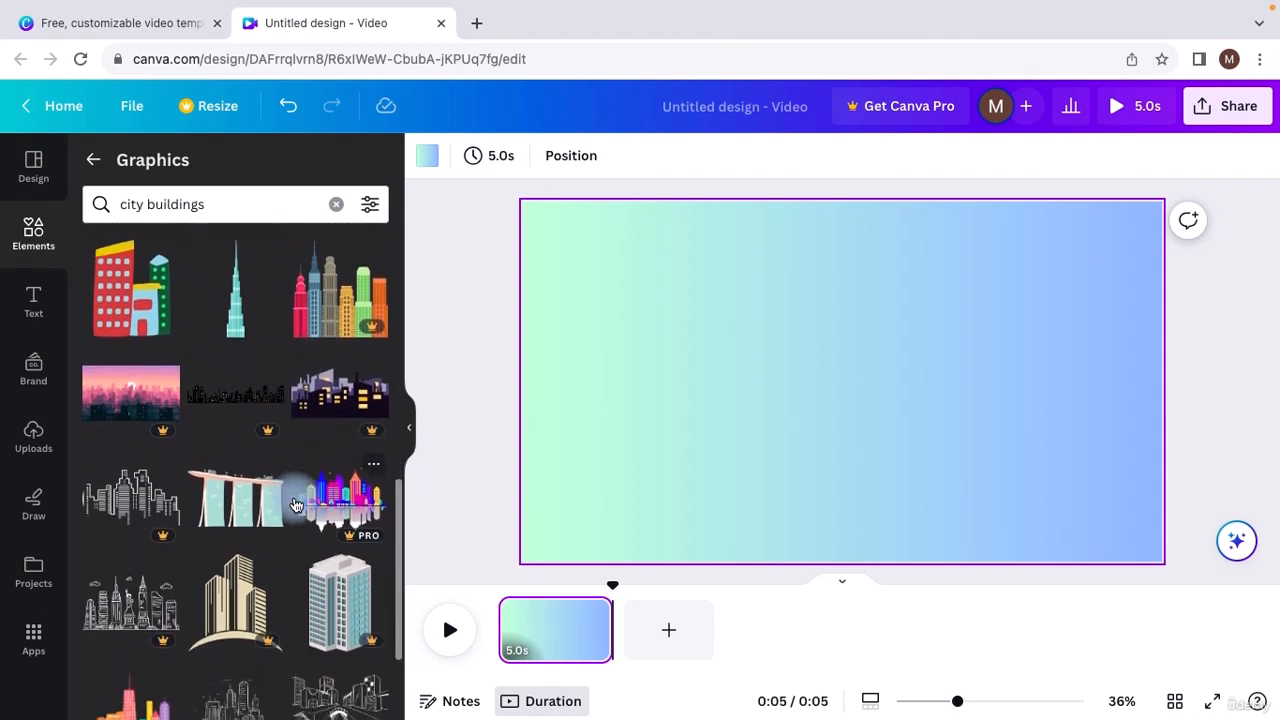
pyautogui.scroll(2, 296, 505)
pyautogui.scroll(2, 296, 505)
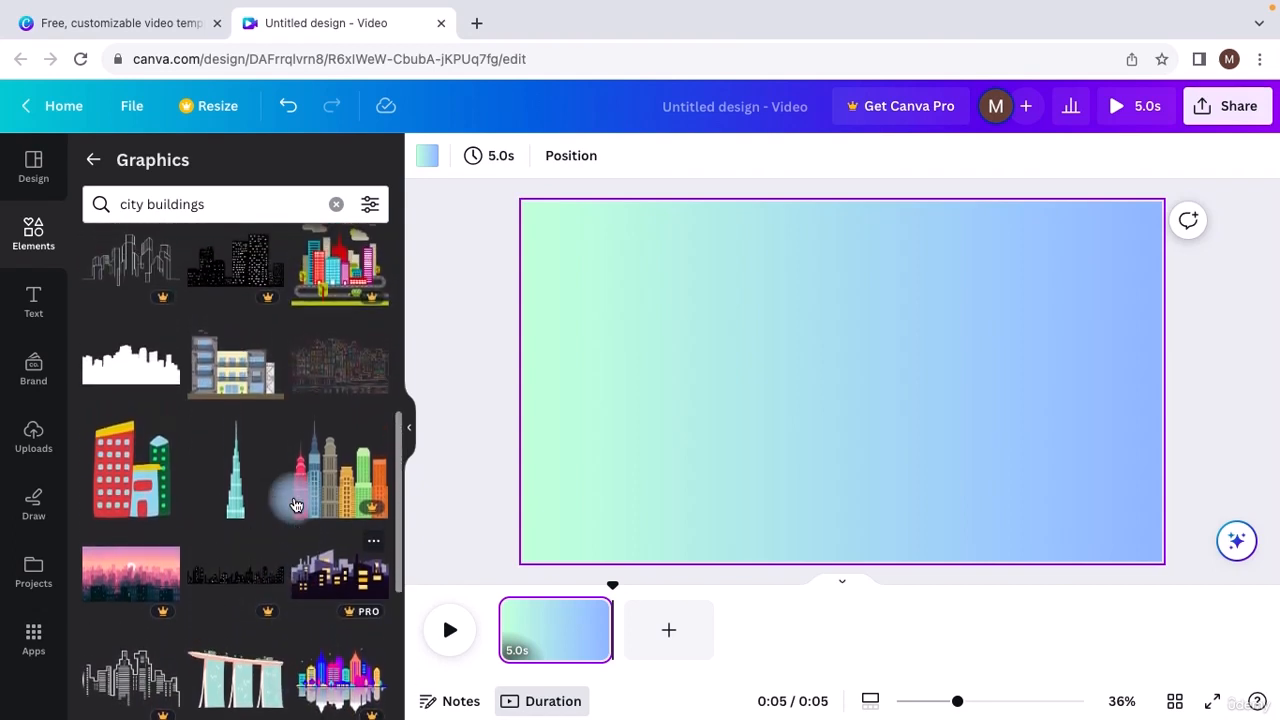
pyautogui.scroll(-1, 309, 591)
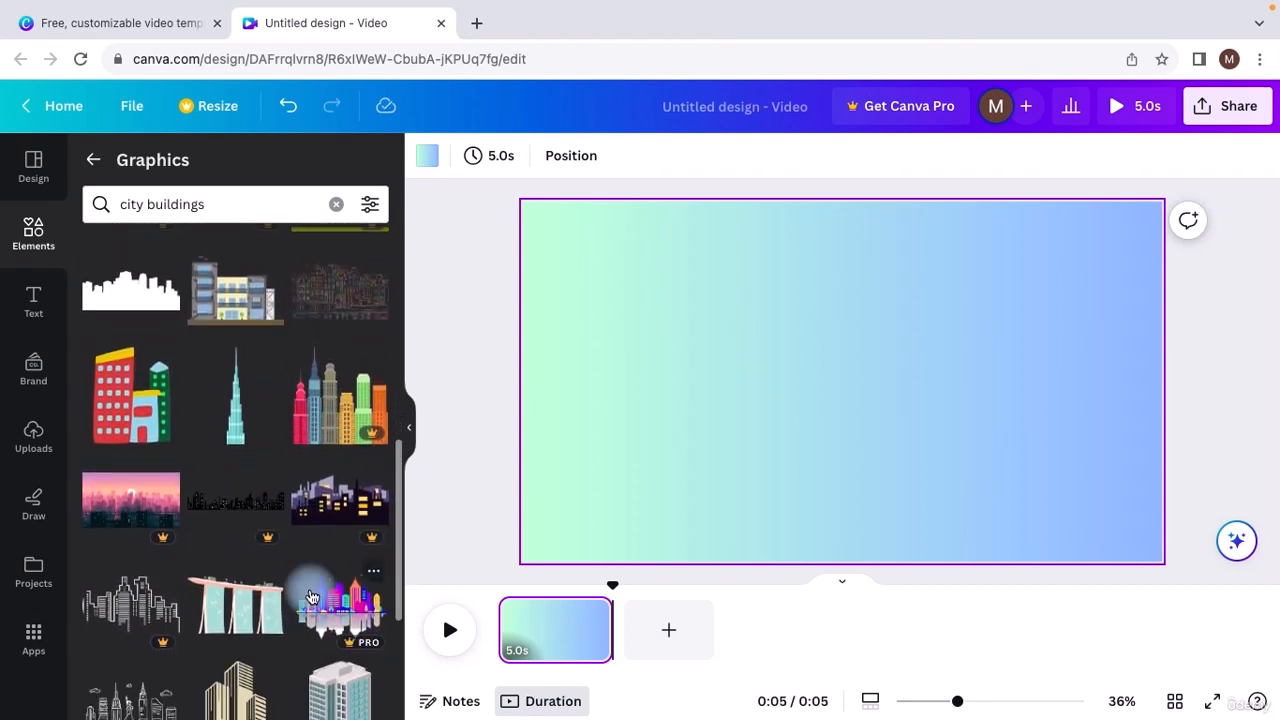
pyautogui.moveTo(320, 513); pyautogui.dragTo(808, 438)
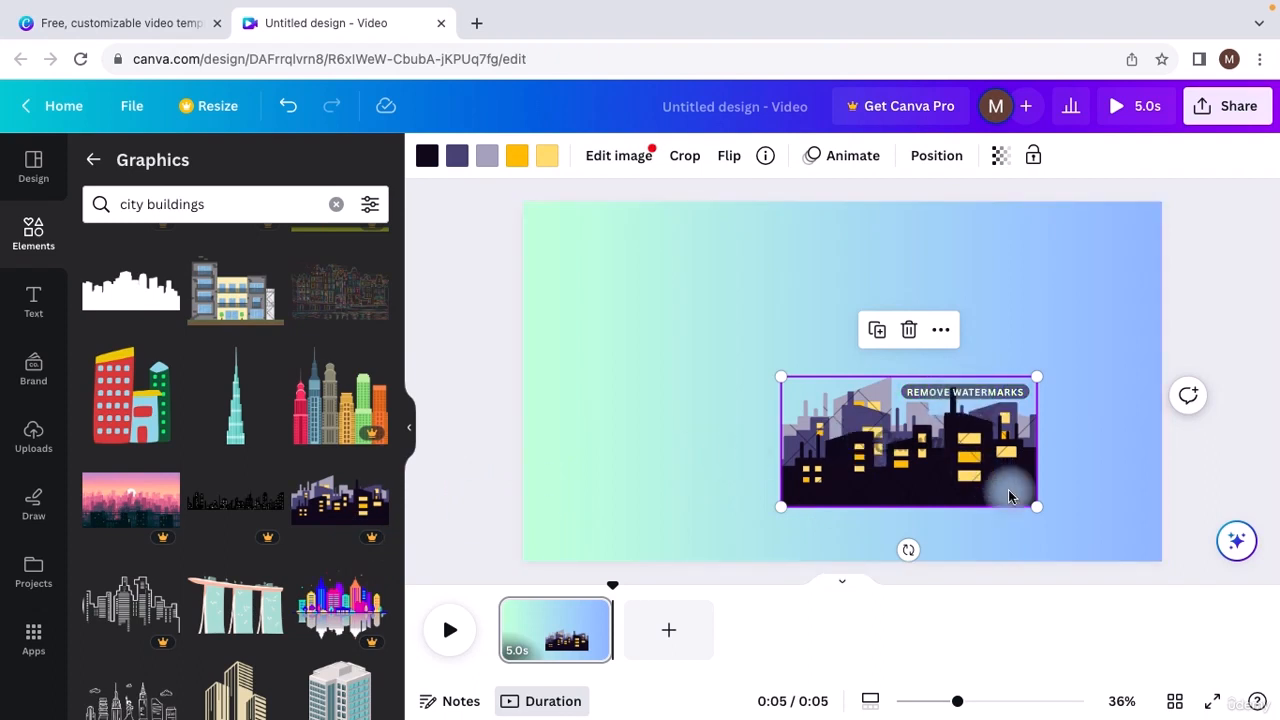
# Enlarge the skyline graphic from its corners and shift it upwards on the right side of the page.
pyautogui.moveTo(1047, 508); pyautogui.dragTo(1146, 560)
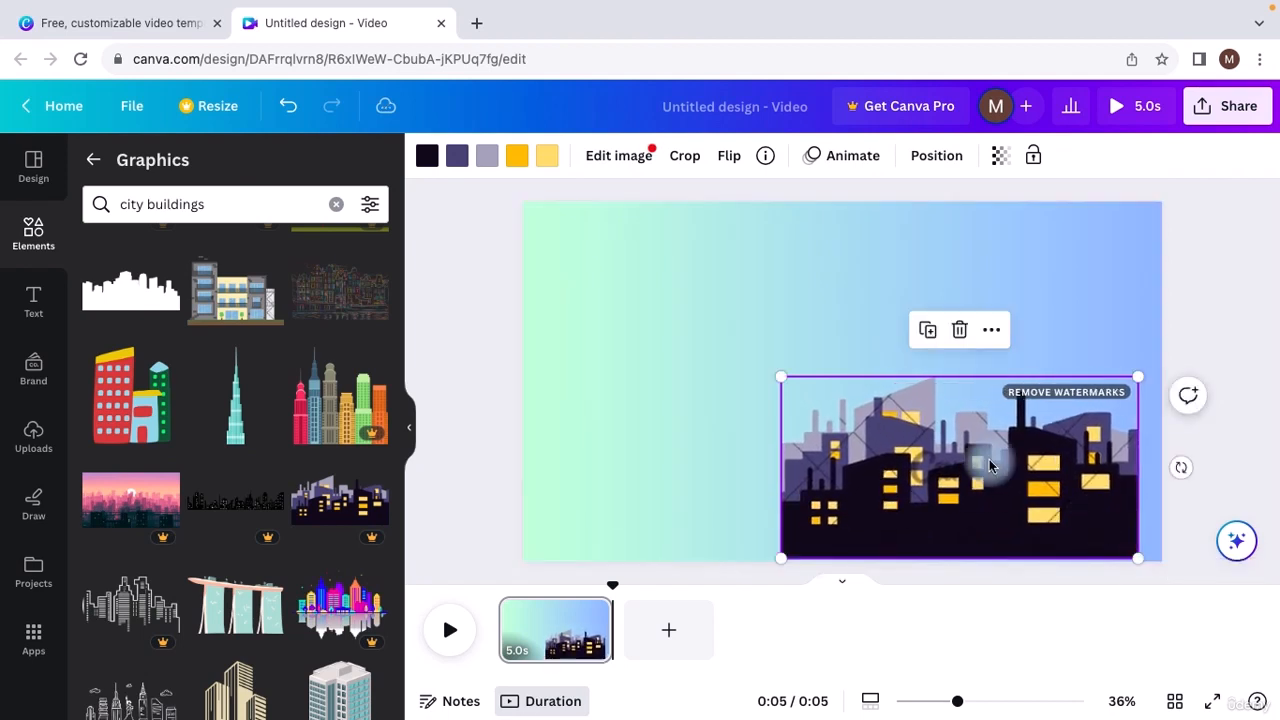
pyautogui.moveTo(989, 477); pyautogui.dragTo(994, 430)
pyautogui.moveTo(786, 331); pyautogui.dragTo(702, 288)
pyautogui.rightClick(843, 425)
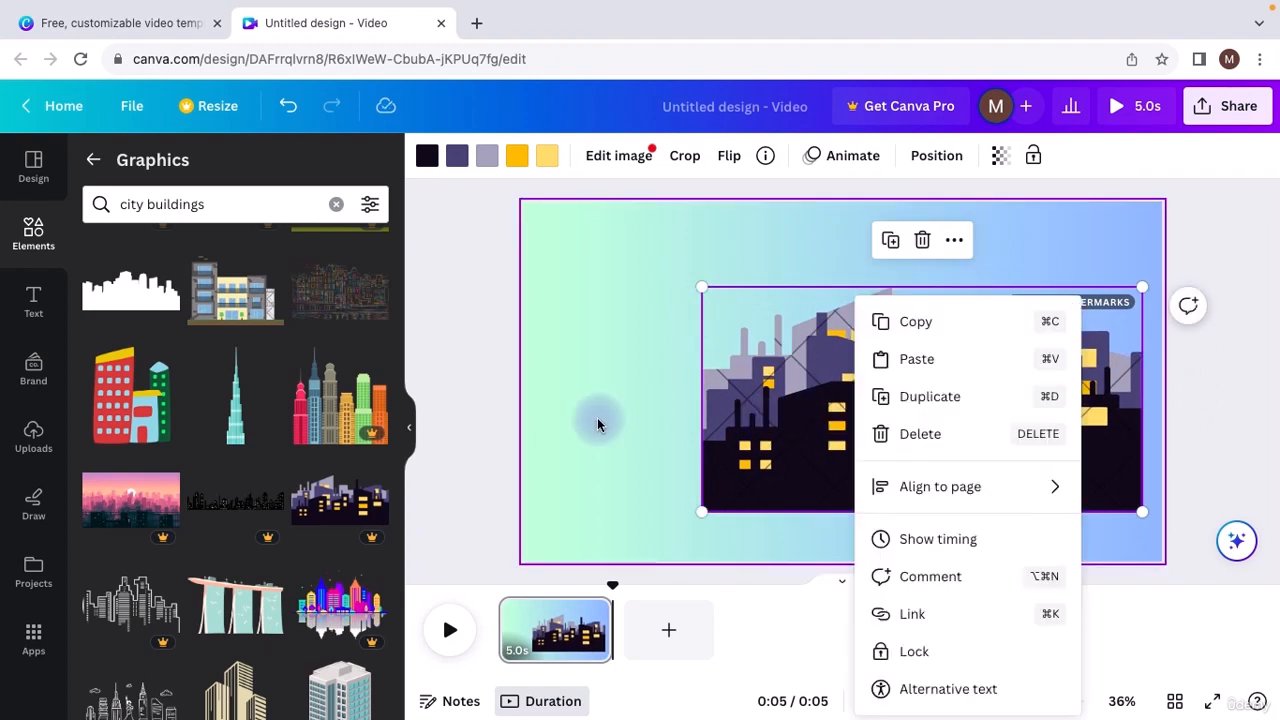
pyautogui.click(603, 428)
# Move the skyline graphic into the page's bottom-left corner and resize it to a little over half the page width.
pyautogui.click(752, 437)
pyautogui.moveTo(752, 437); pyautogui.dragTo(570, 484)
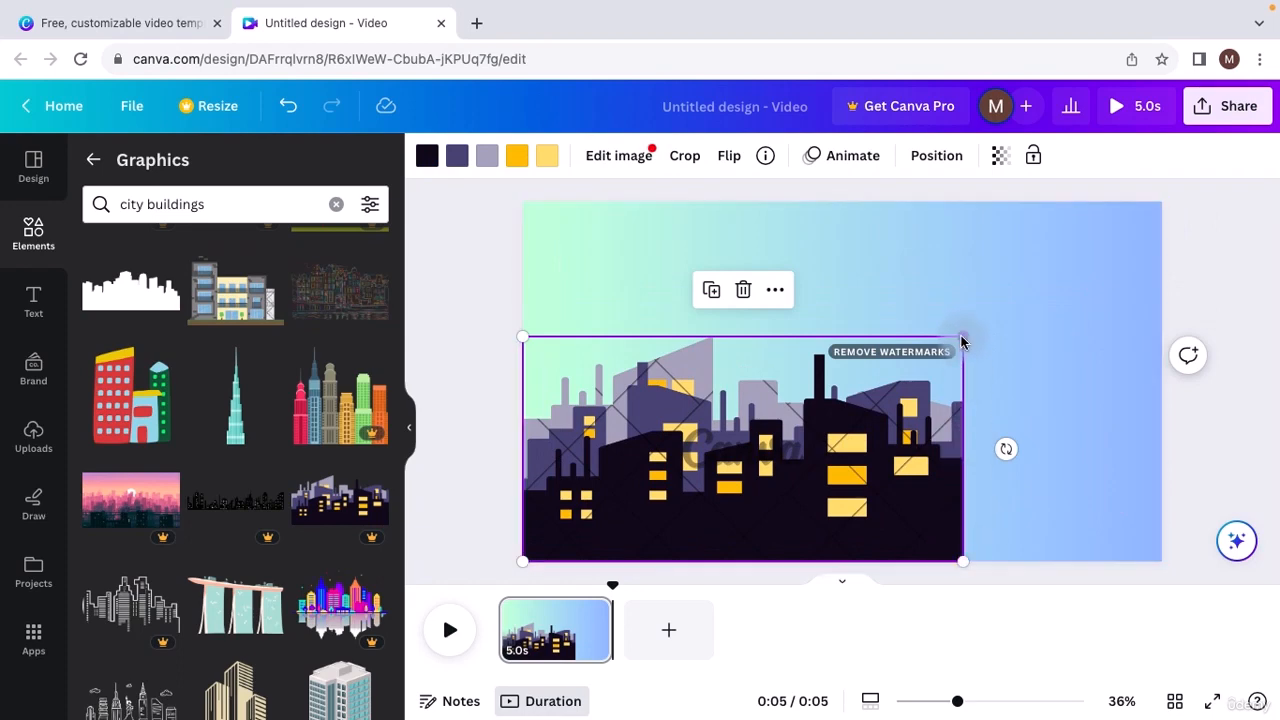
pyautogui.moveTo(962, 341); pyautogui.dragTo(1220, 370)
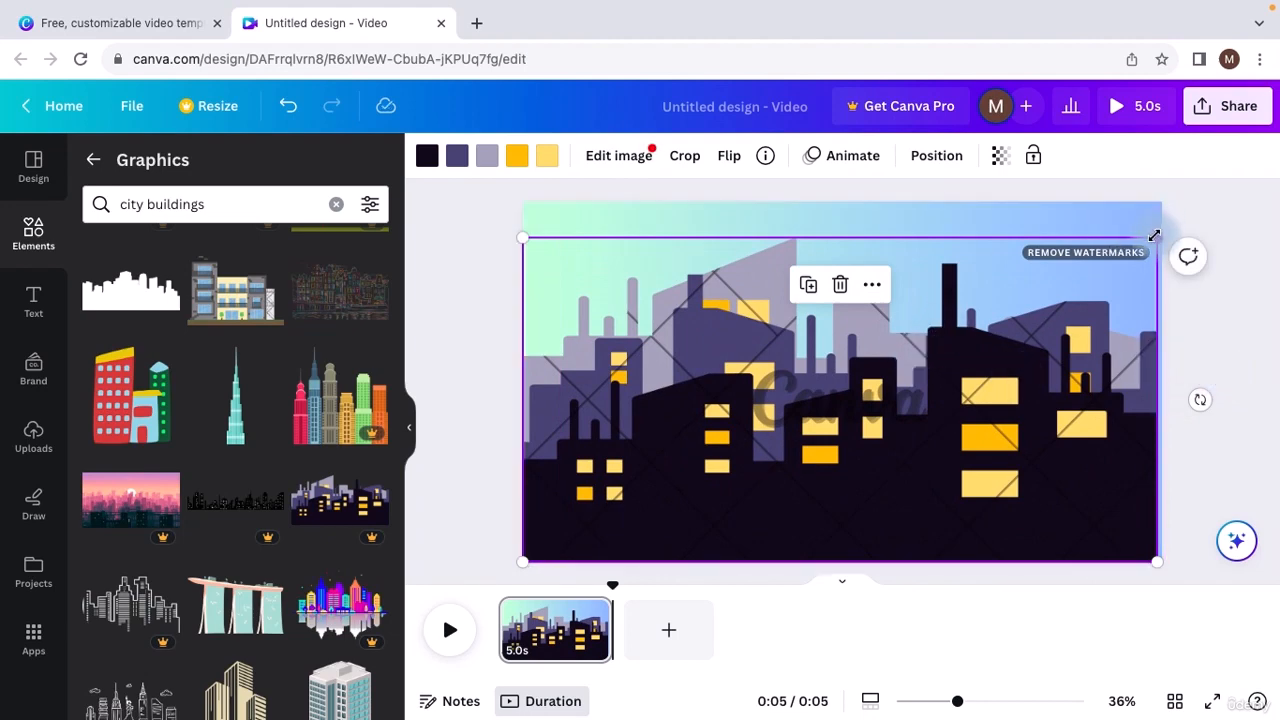
pyautogui.moveTo(1154, 234); pyautogui.dragTo(823, 276)
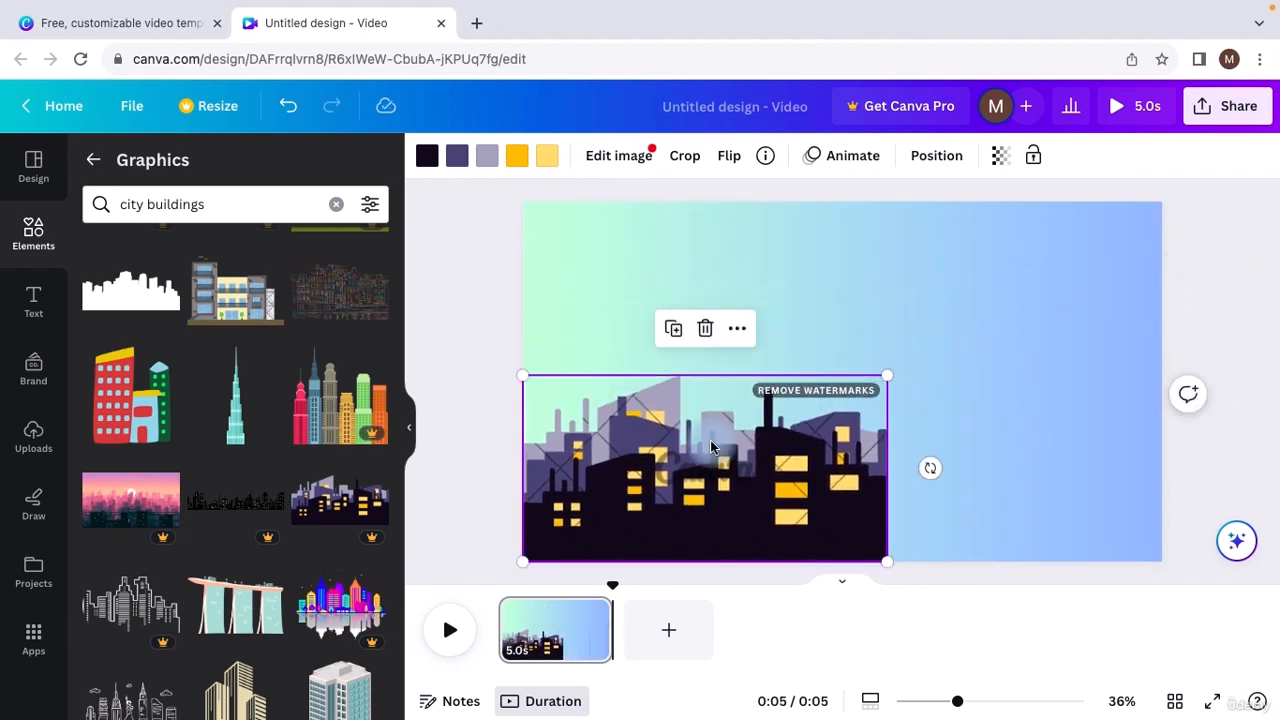
# Copy the skyline graphic, paste it on the page, and fit the copy into the bottom-right corner at just under half the page width.
pyautogui.rightClick(711, 447)
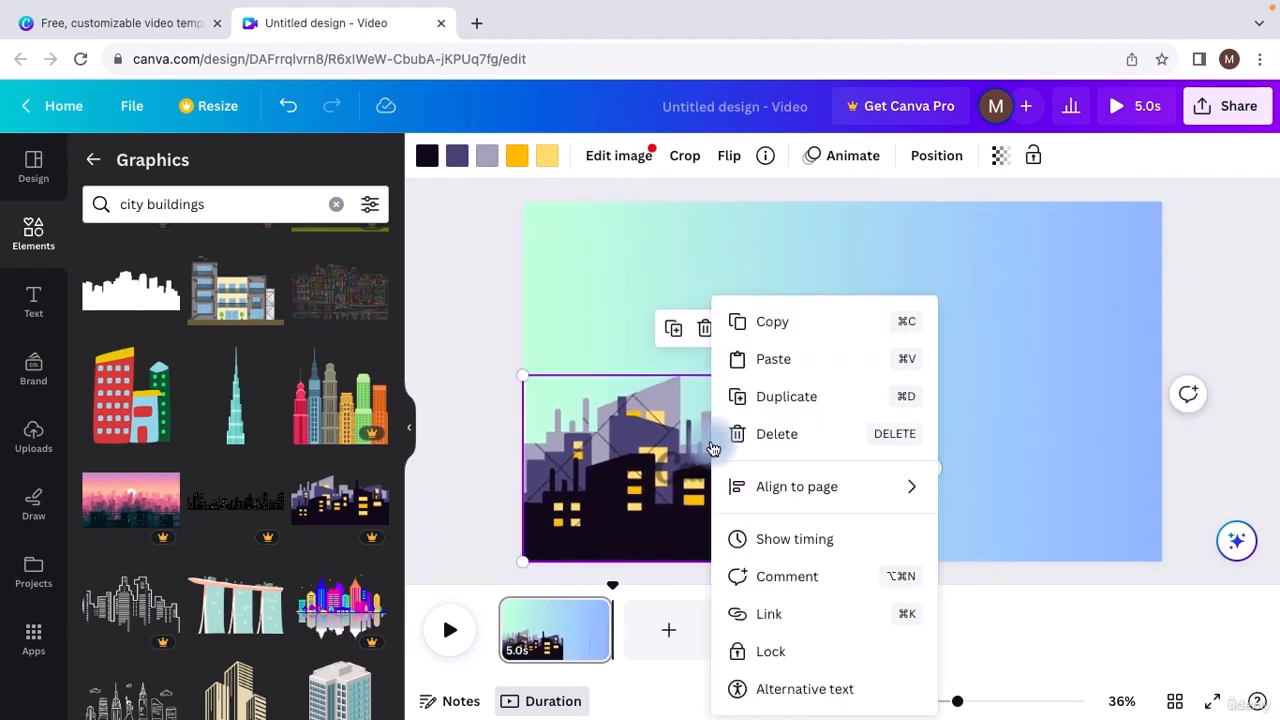
pyautogui.click(786, 324)
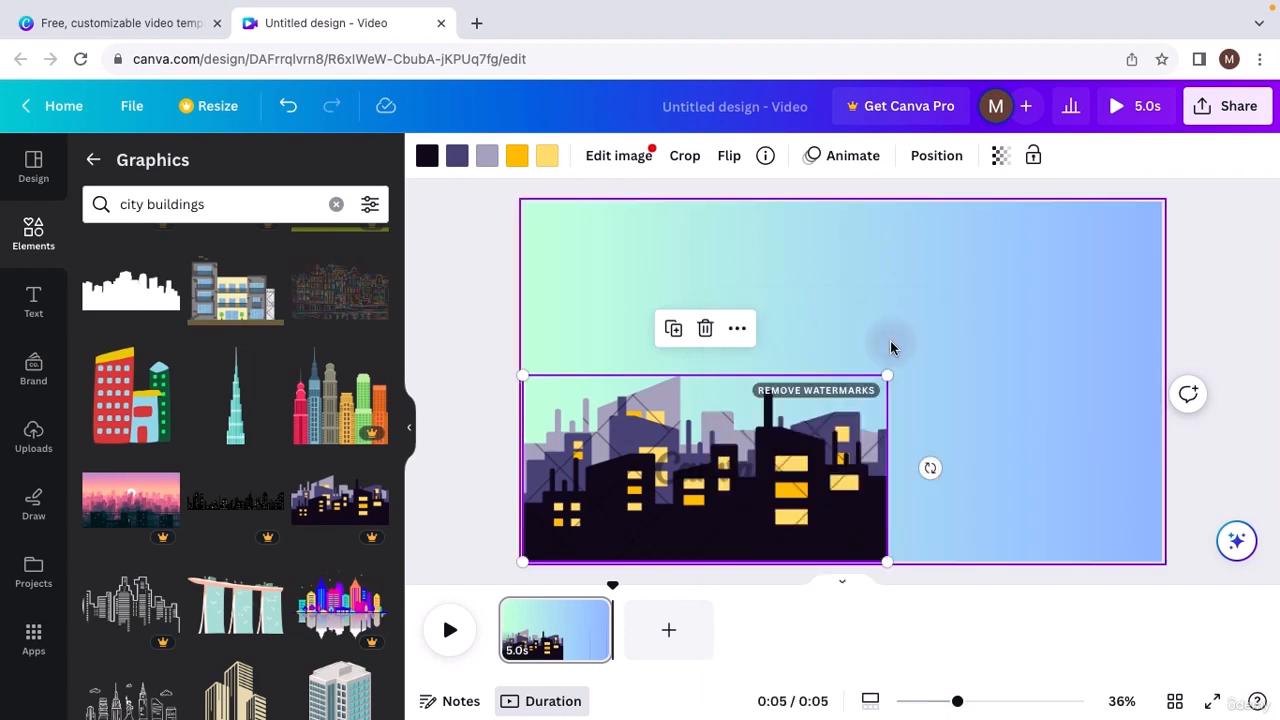
pyautogui.hotkey('ctrl', 'v')
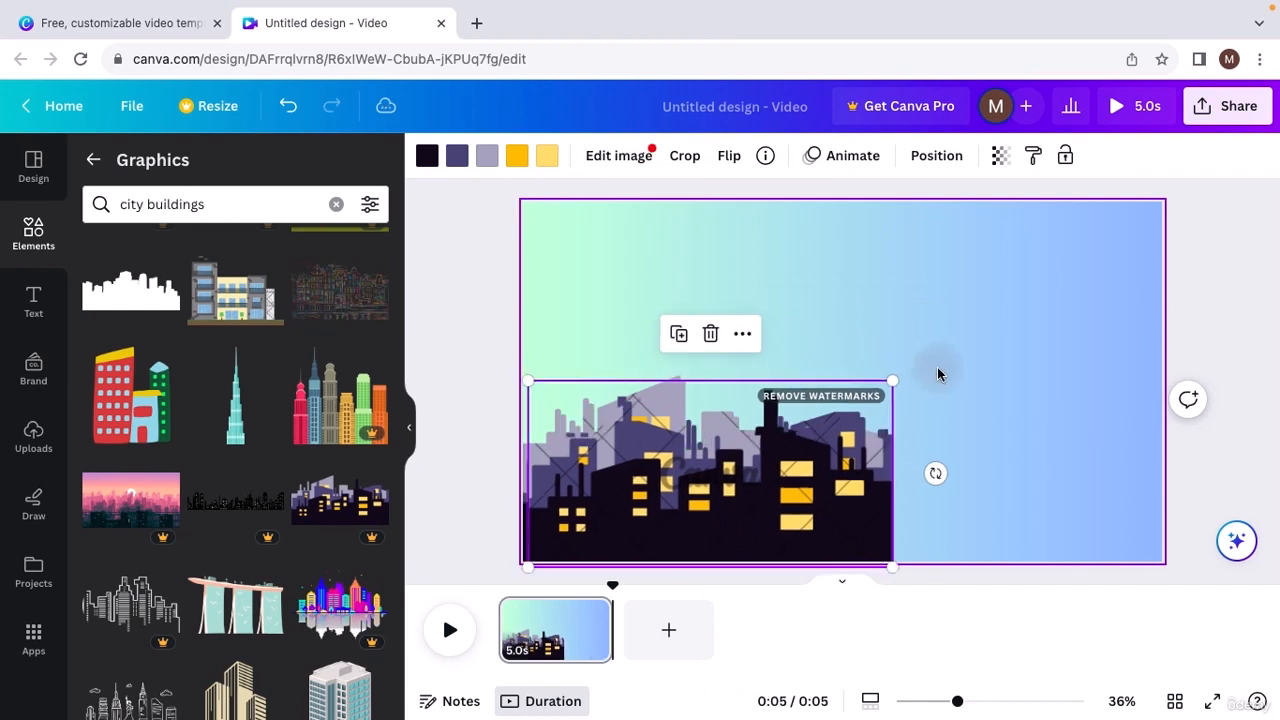
pyautogui.moveTo(750, 431); pyautogui.dragTo(1075, 431)
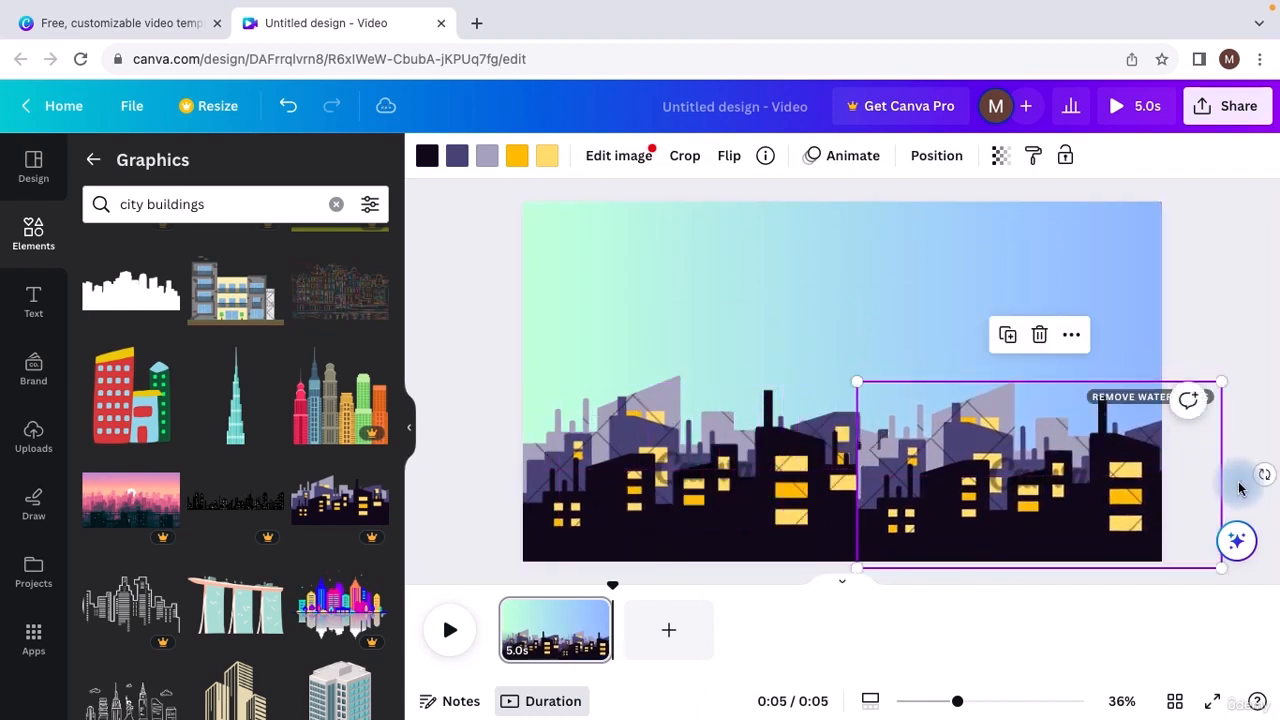
pyautogui.moveTo(1210, 383); pyautogui.dragTo(1152, 412)
# Shrink the original skyline graphic so its right edge meets the left edge of the copy.
pyautogui.click(805, 450)
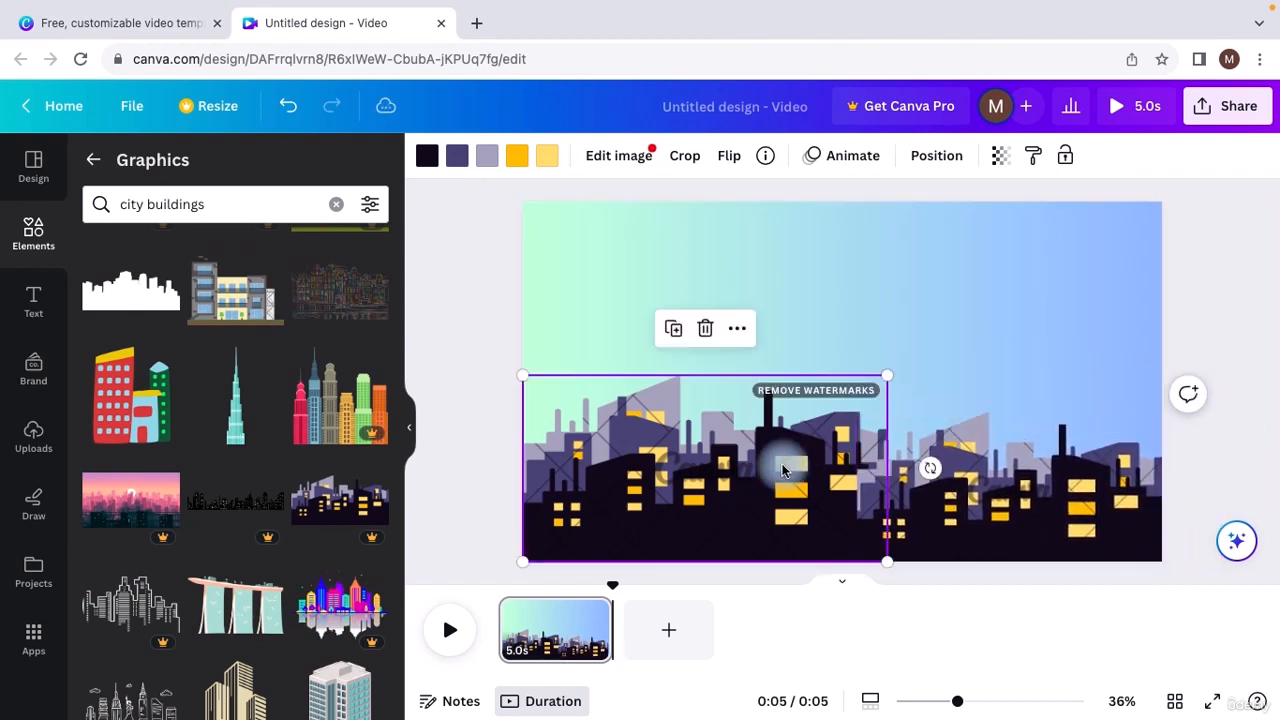
pyautogui.moveTo(887, 373); pyautogui.dragTo(856, 390)
pyautogui.click(909, 328)
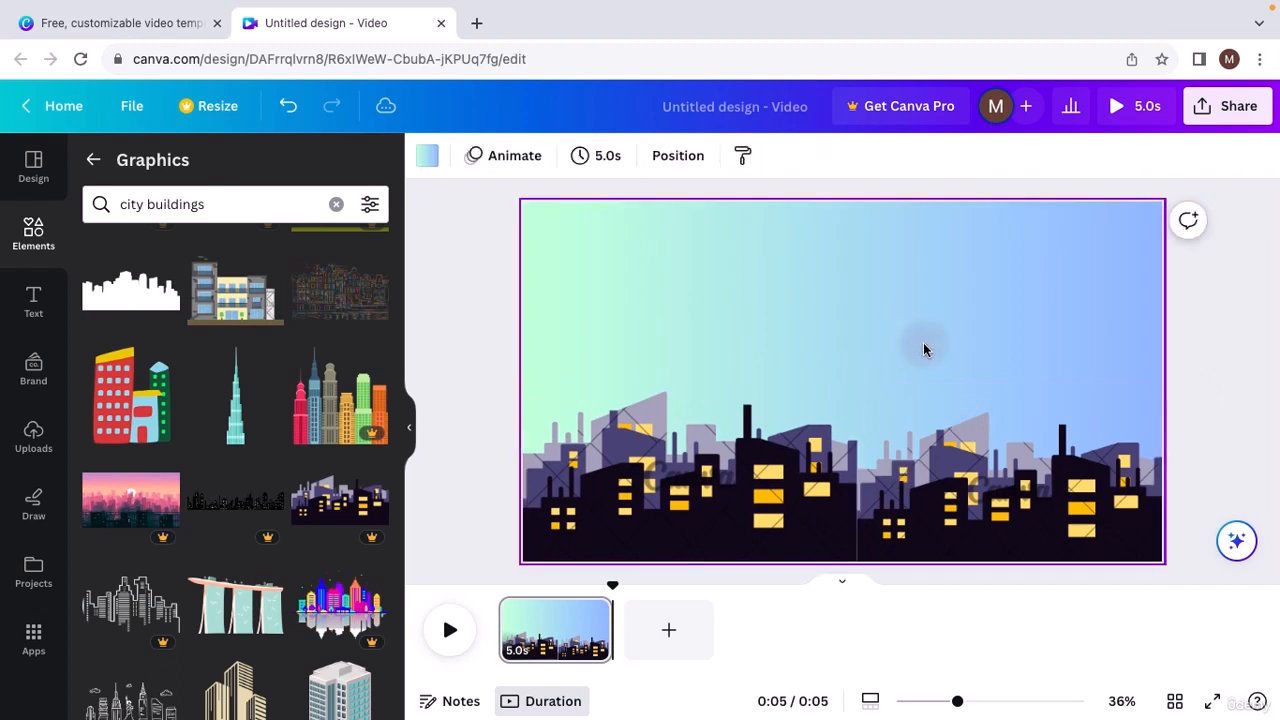
# Fine-tune the adjoining corners of both skyline graphics to close the seam between them.
pyautogui.click(878, 509)
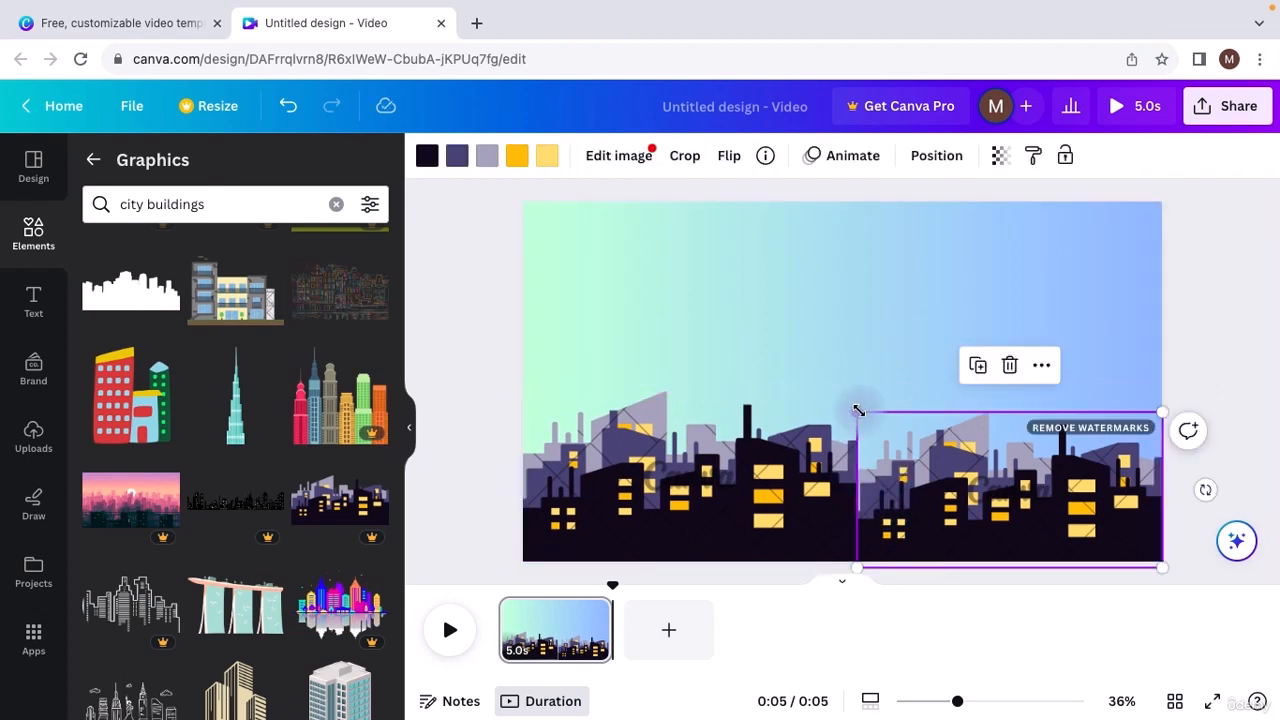
pyautogui.moveTo(857, 410); pyautogui.dragTo(853, 410)
pyautogui.click(879, 347)
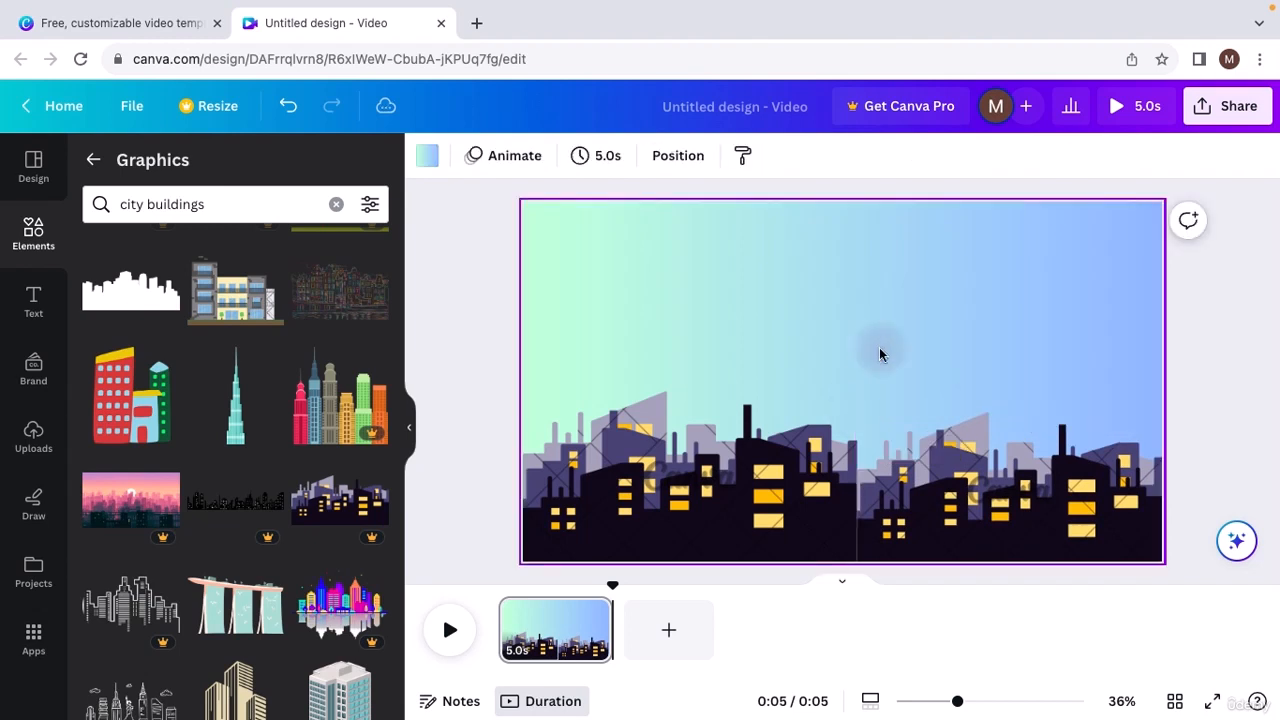
pyautogui.click(779, 545)
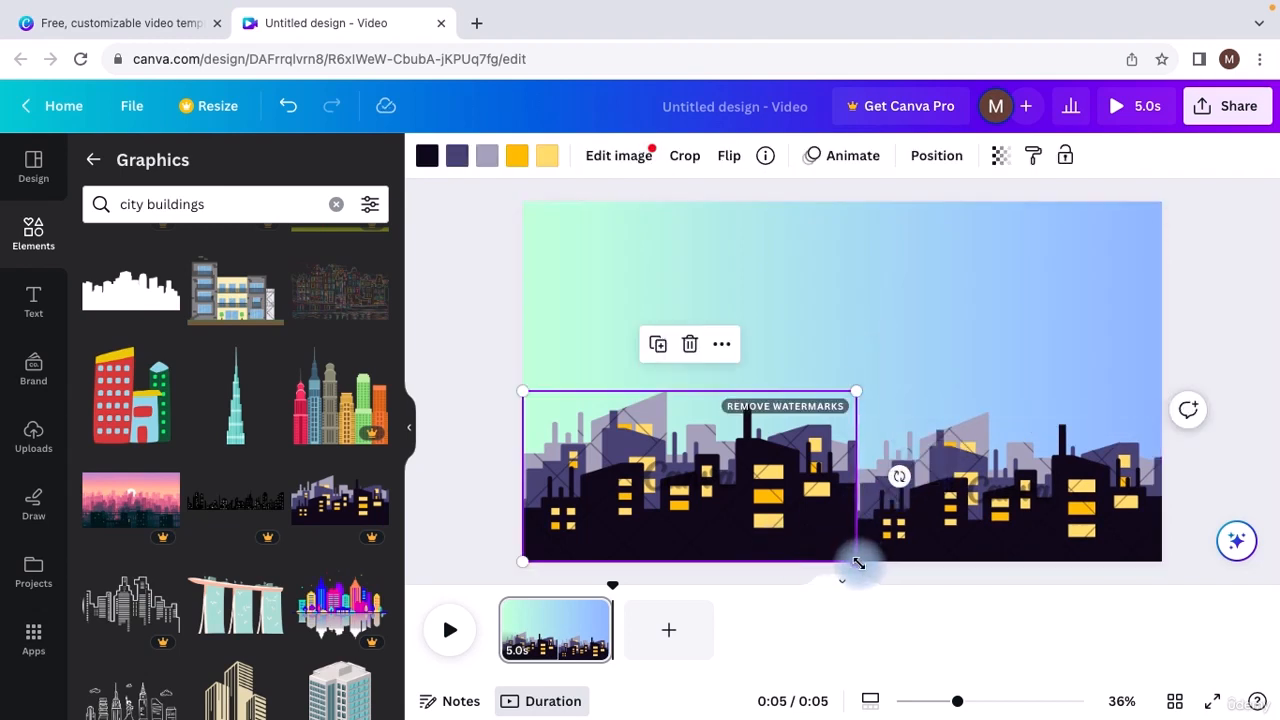
pyautogui.moveTo(861, 566); pyautogui.dragTo(861, 567)
pyautogui.click(946, 241)
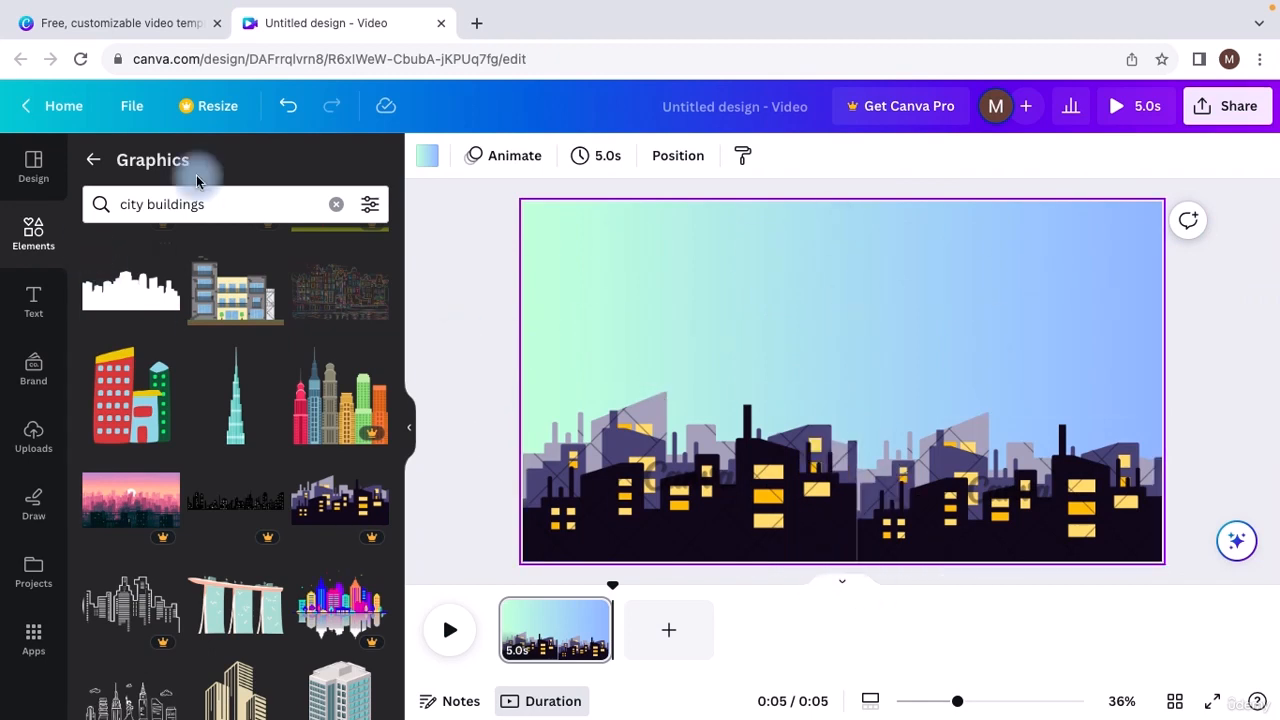
# Replace the graphics search with "birds flying".
pyautogui.click(221, 202)
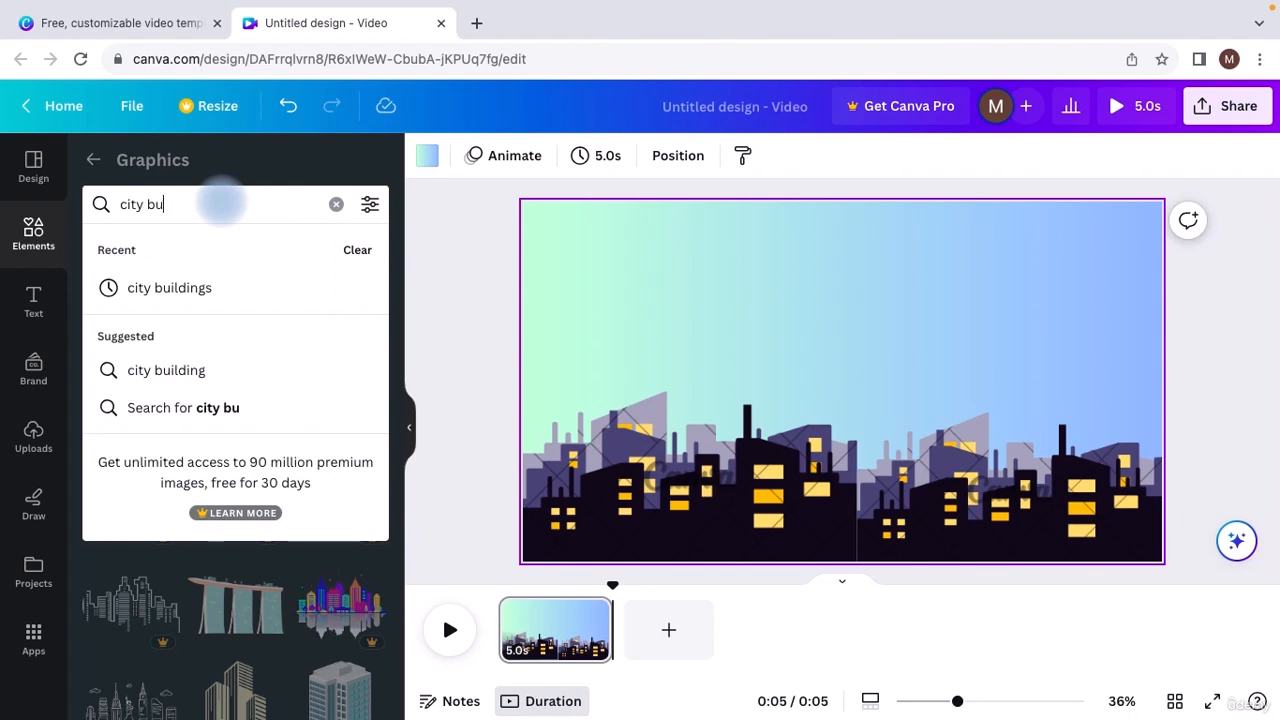
pyautogui.press('BackSpace')
pyautogui.press('BackSpace')
pyautogui.press('BackSpace')
pyautogui.press('BackSpace')
pyautogui.press('BackSpace')
pyautogui.press('BackSpace')
pyautogui.press('BackSpace')
pyautogui.write('b')
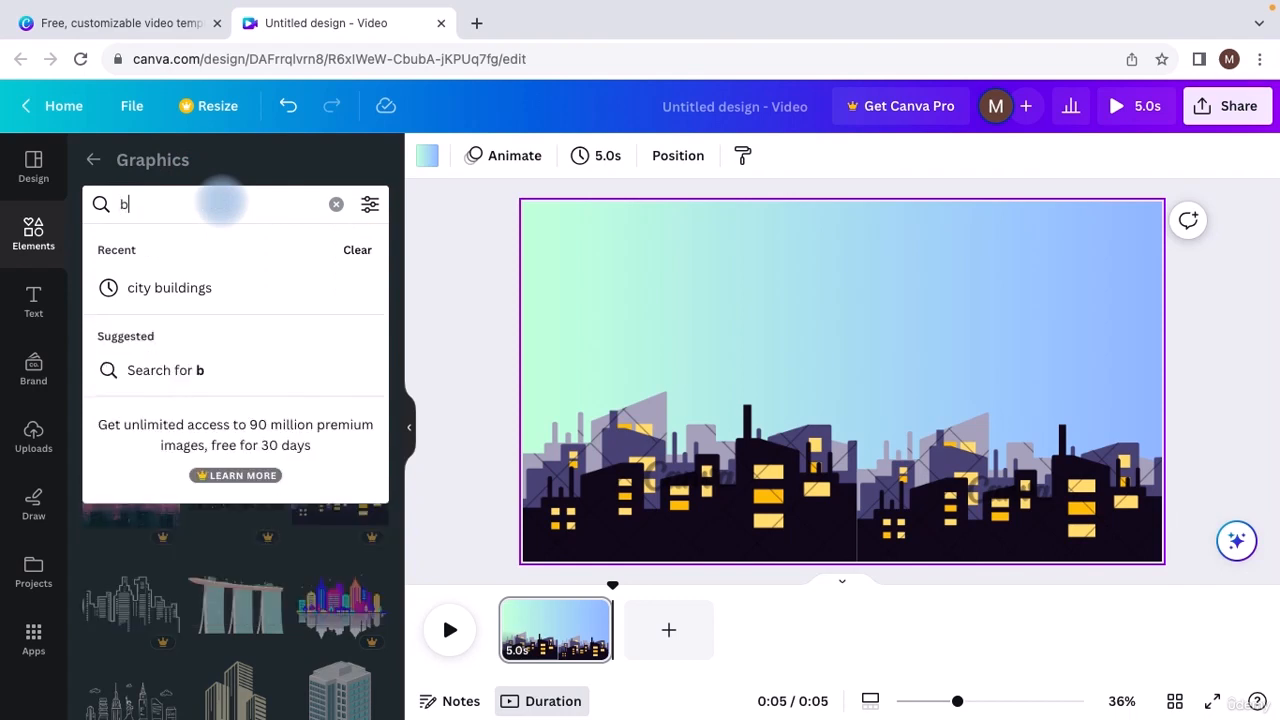
pyautogui.write('irds')
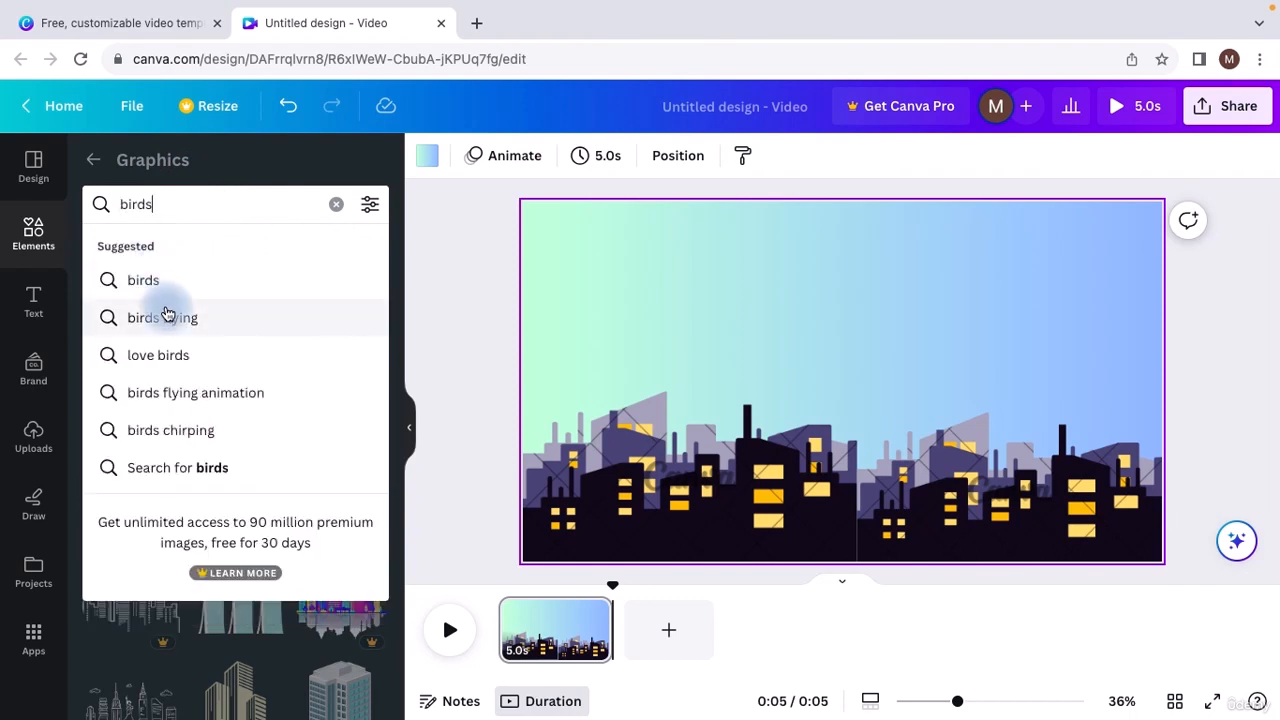
pyautogui.click(167, 317)
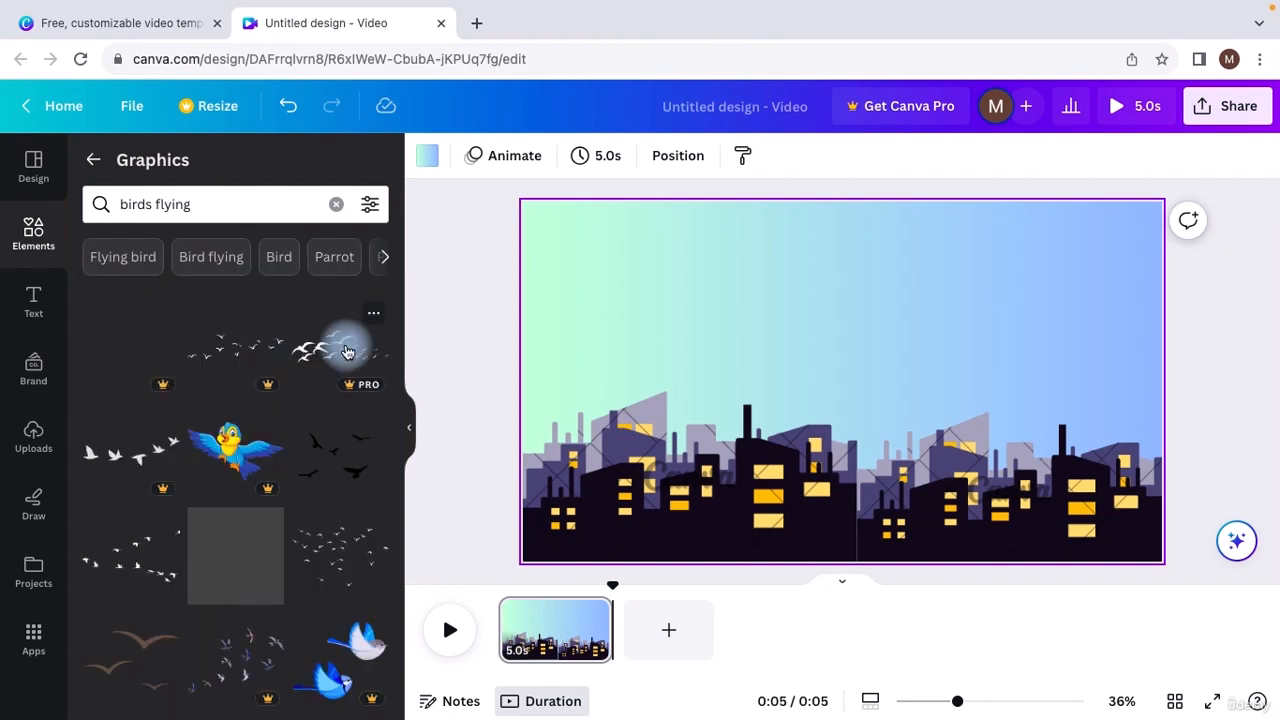
# Place the black bird flock graphic in the page's top-left corner, enlarged to a little over half the page width.
pyautogui.moveTo(346, 352); pyautogui.dragTo(725, 290)
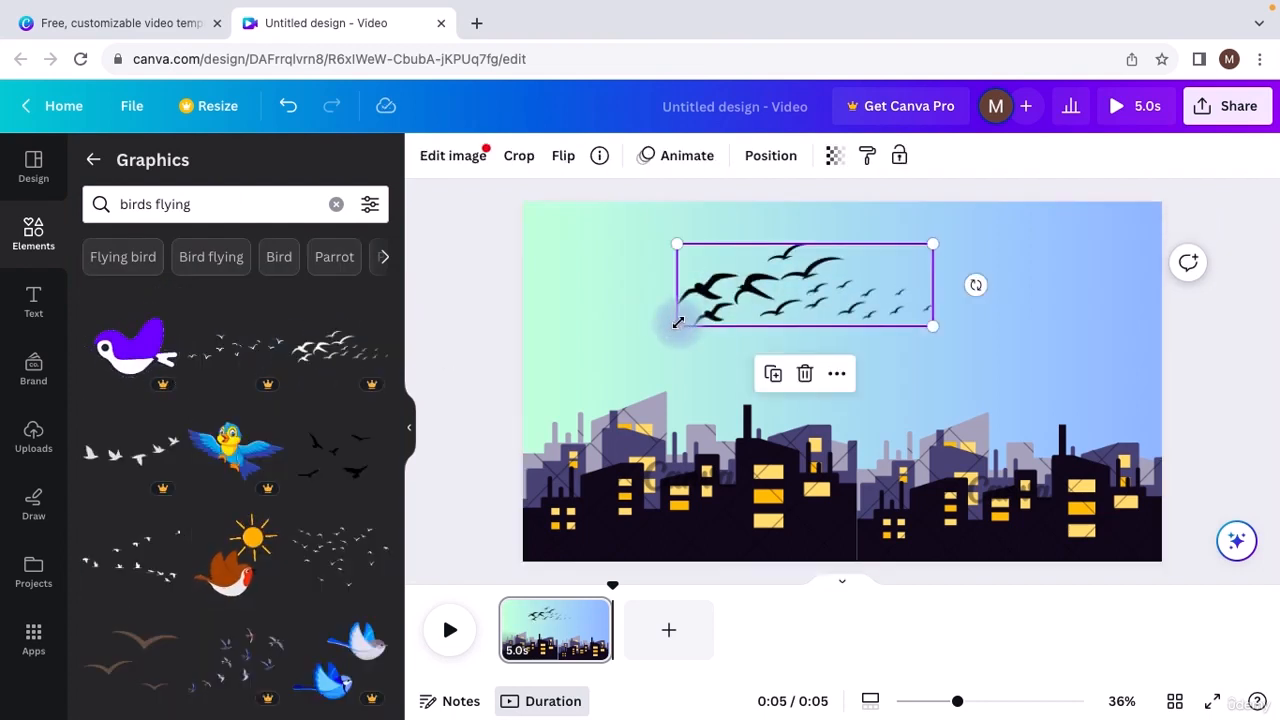
pyautogui.moveTo(674, 323); pyautogui.dragTo(558, 364)
pyautogui.rightClick(645, 284)
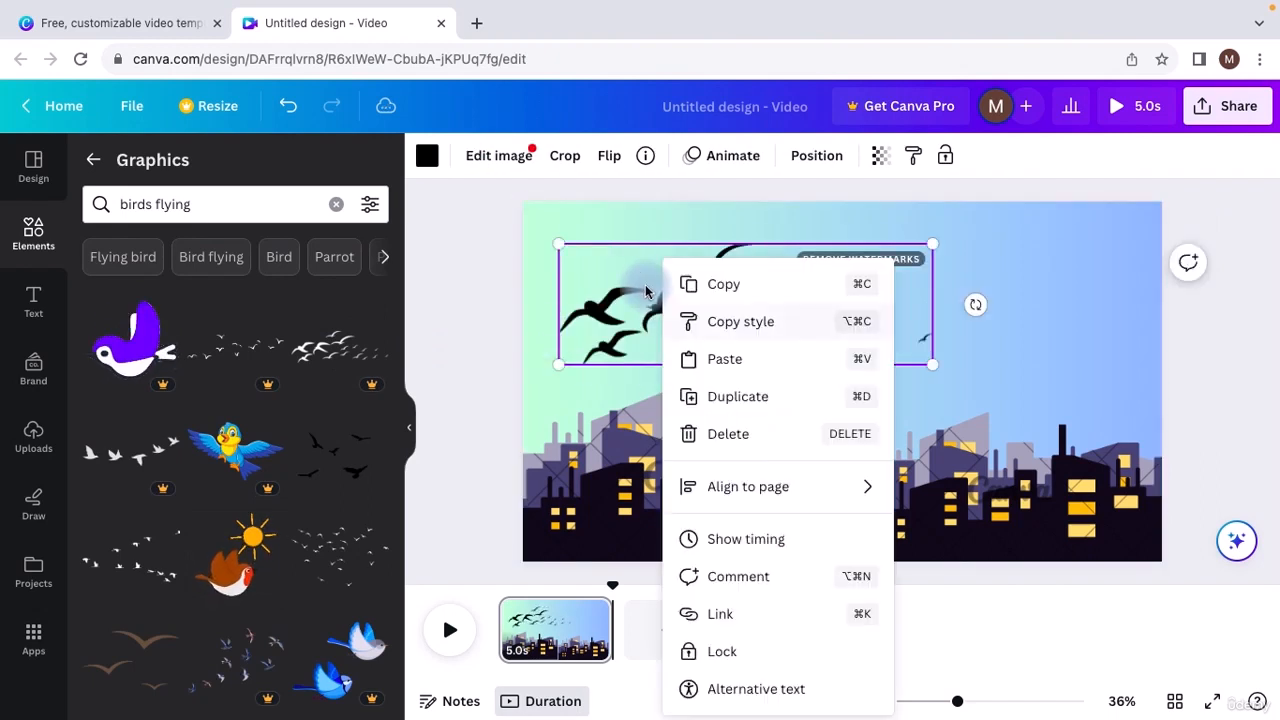
pyautogui.click(616, 277)
pyautogui.moveTo(608, 275); pyautogui.dragTo(570, 238)
# Copy and paste the bird flock, and place the copy near the page's top-right corner at a little under half the page width.
pyautogui.rightClick(598, 256)
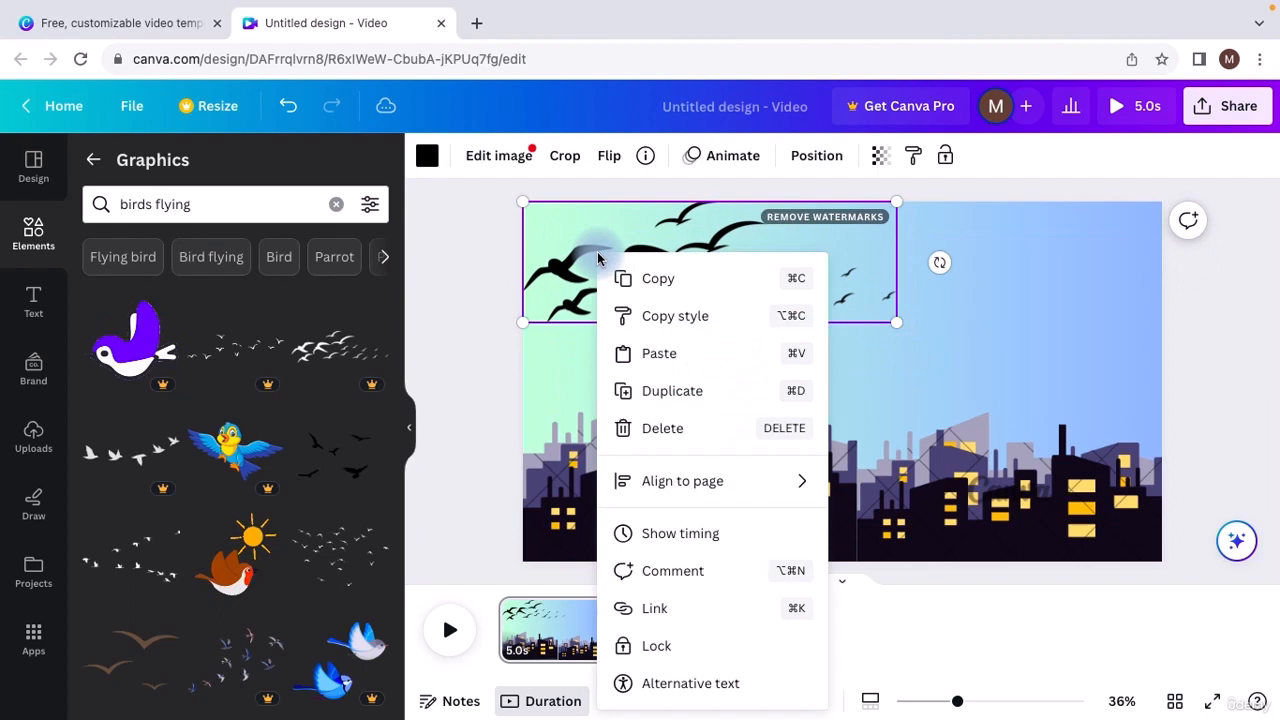
pyautogui.click(645, 280)
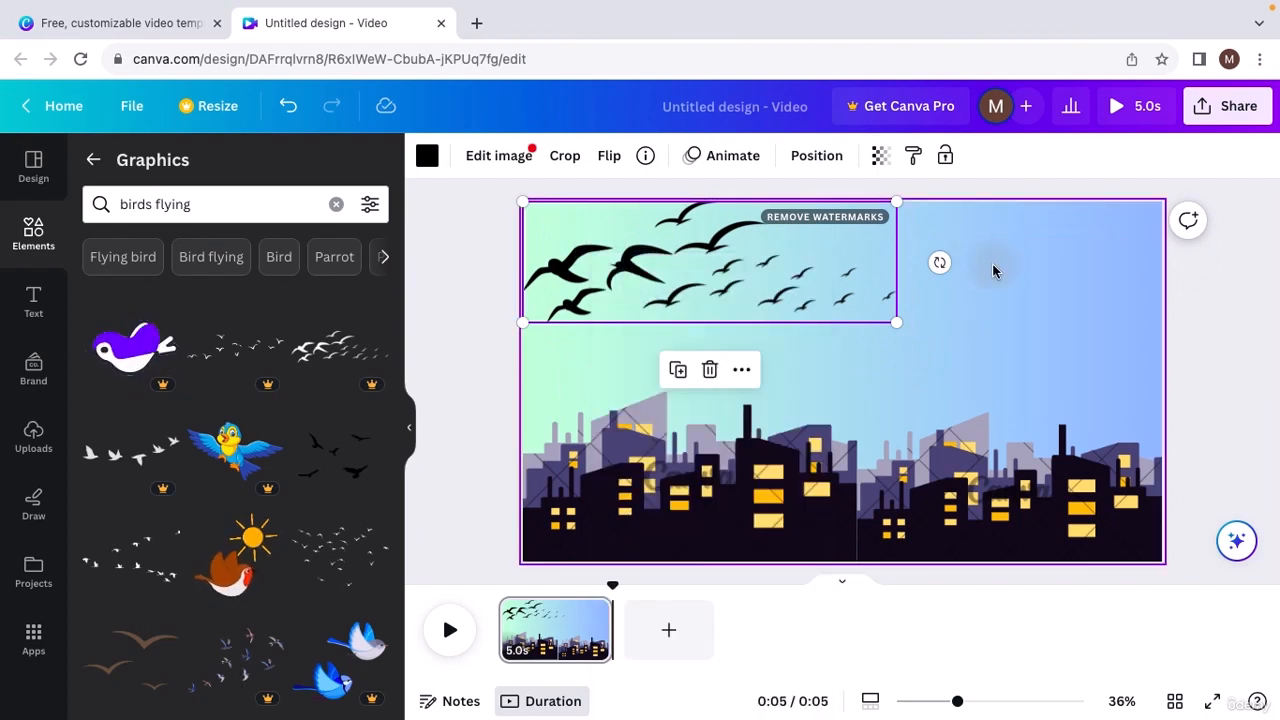
pyautogui.hotkey('ctrl', 'v')
pyautogui.moveTo(726, 251); pyautogui.dragTo(904, 250)
pyautogui.moveTo(710, 318); pyautogui.dragTo(883, 313)
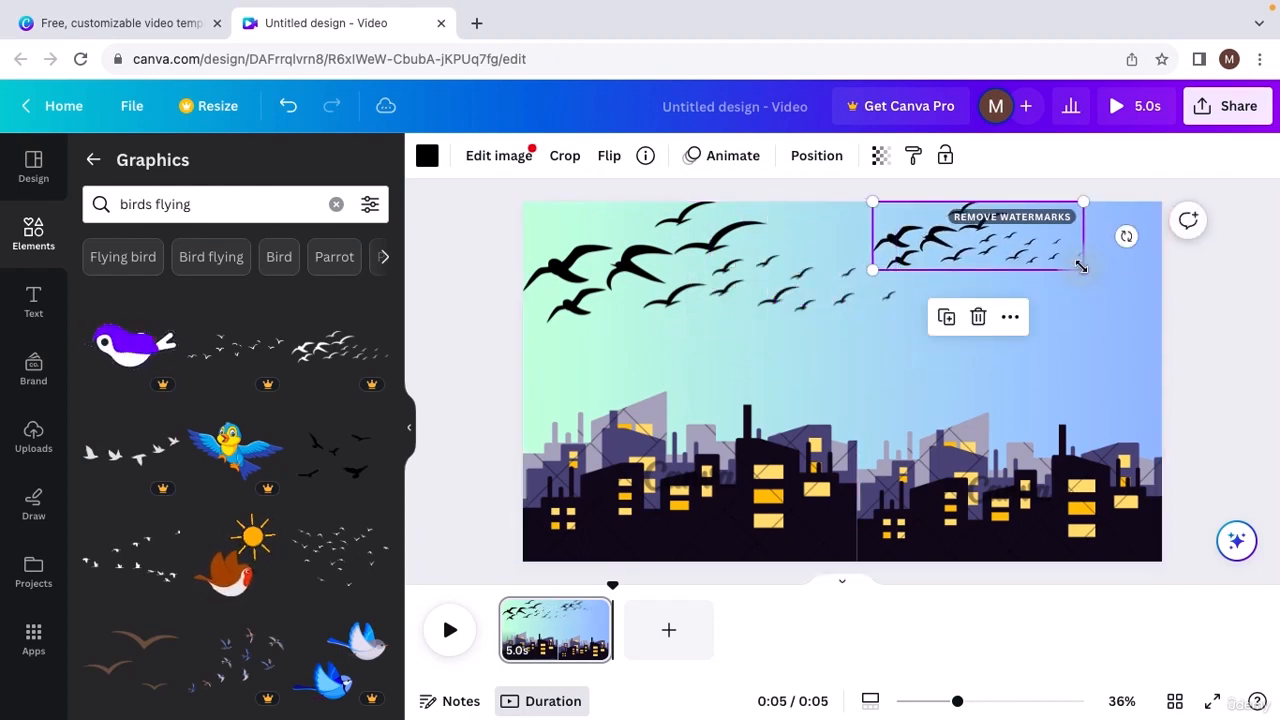
pyautogui.moveTo(1083, 269); pyautogui.dragTo(1161, 296)
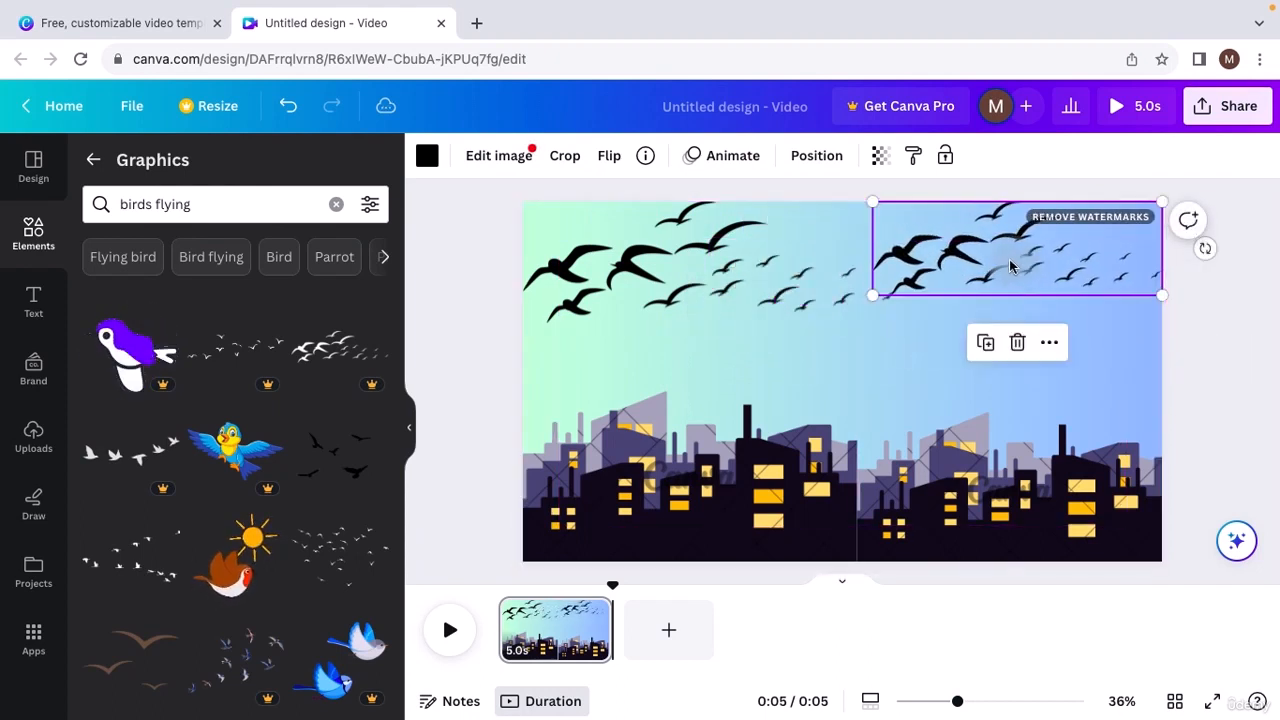
pyautogui.moveTo(1014, 252); pyautogui.dragTo(1006, 264)
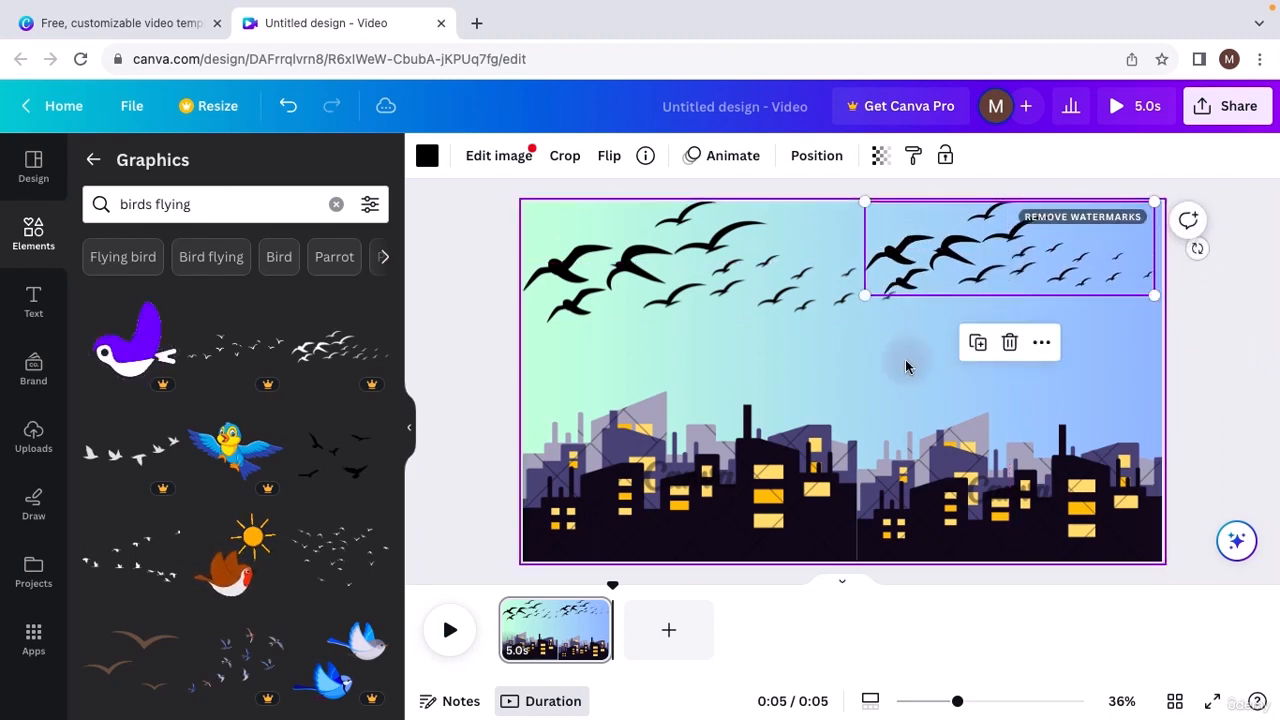
pyautogui.click(906, 367)
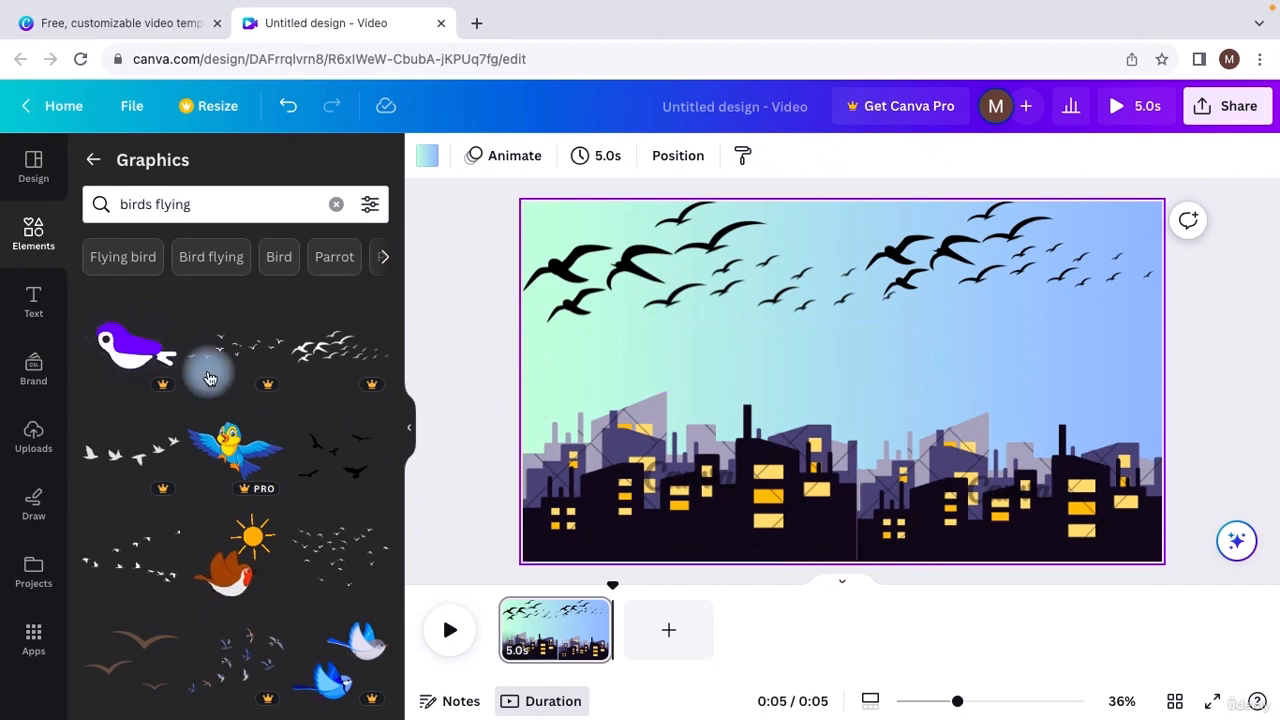
# Try adding the animated purple bird graphic to the page twice, deleting it each time.
pyautogui.moveTo(136, 347); pyautogui.dragTo(810, 322)
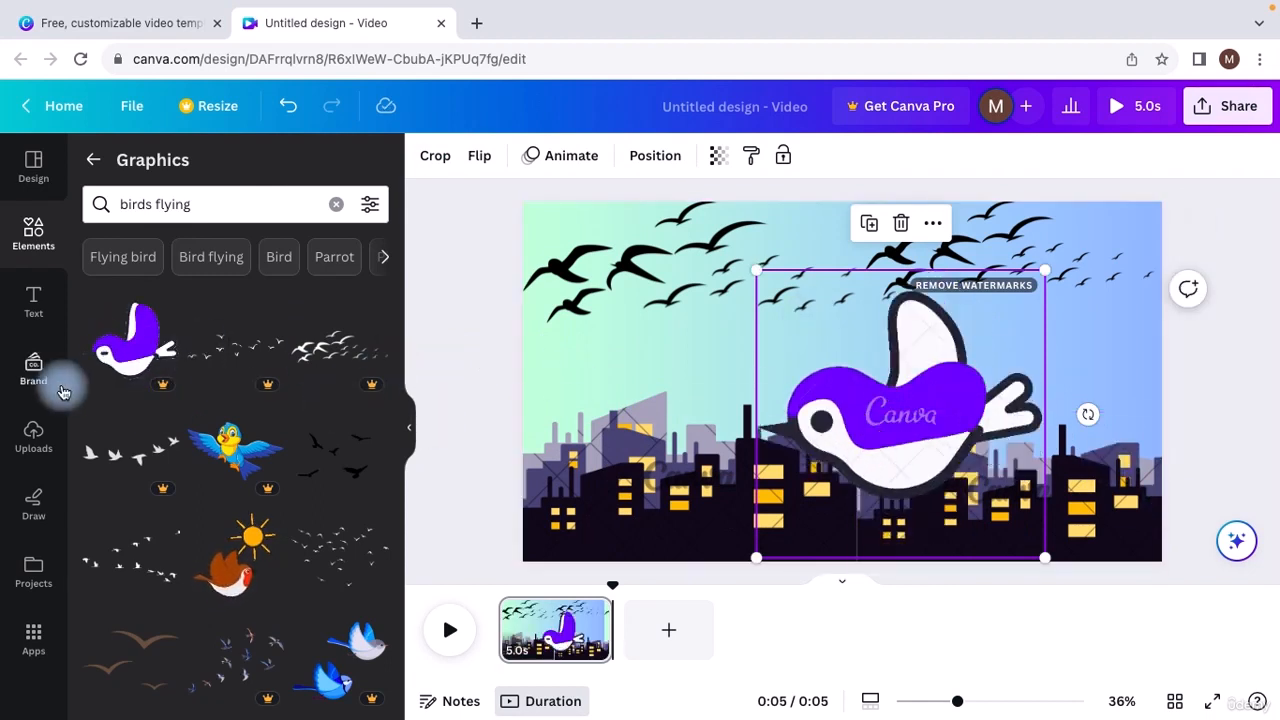
pyautogui.rightClick(975, 389)
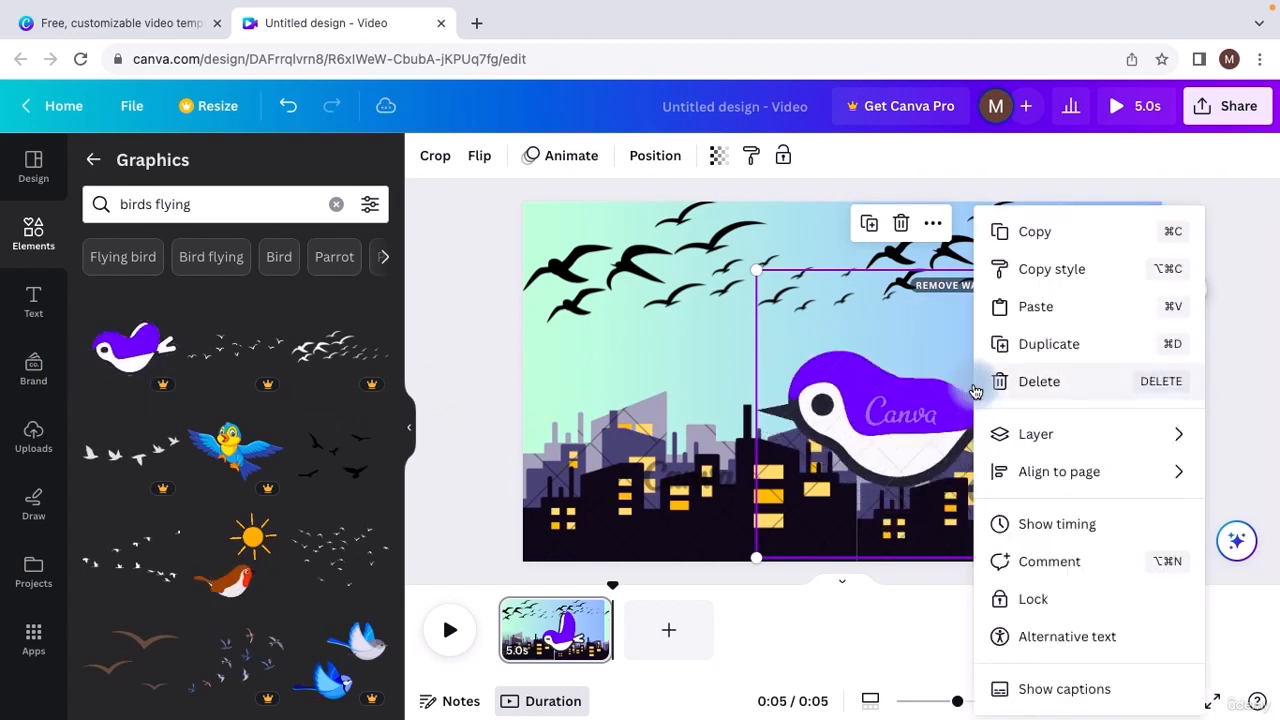
pyautogui.click(1034, 381)
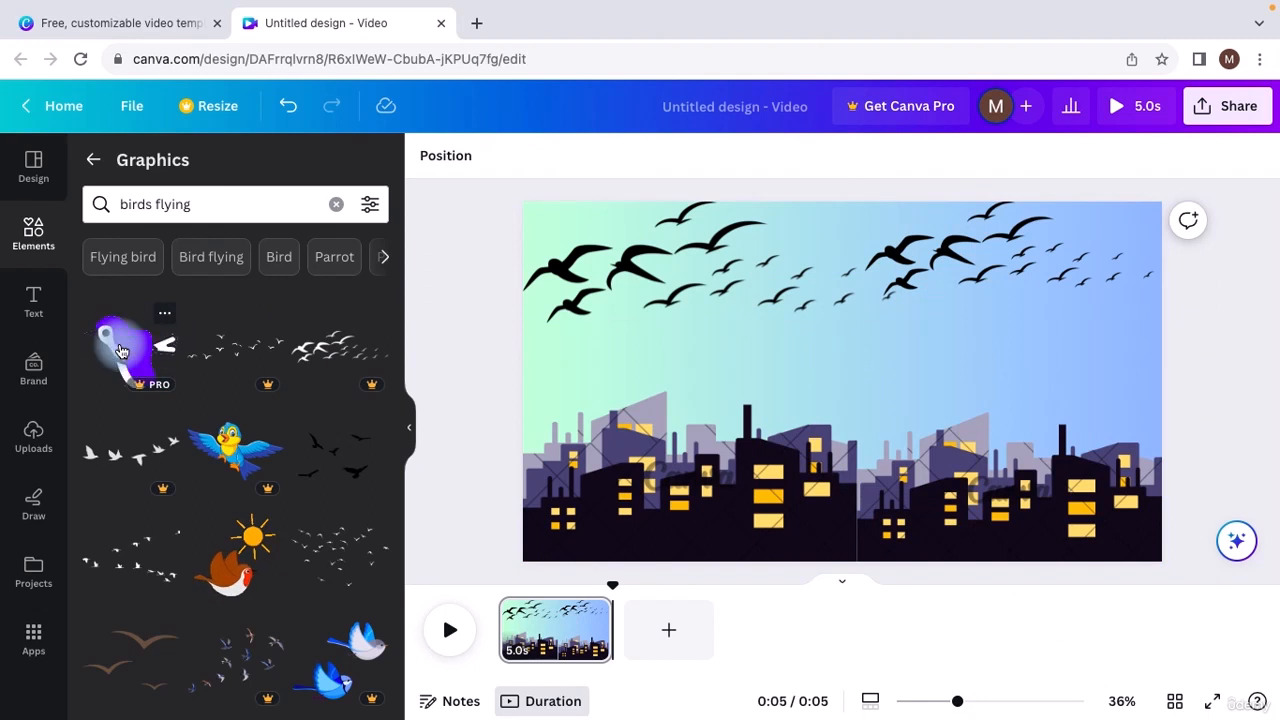
pyautogui.click(120, 350)
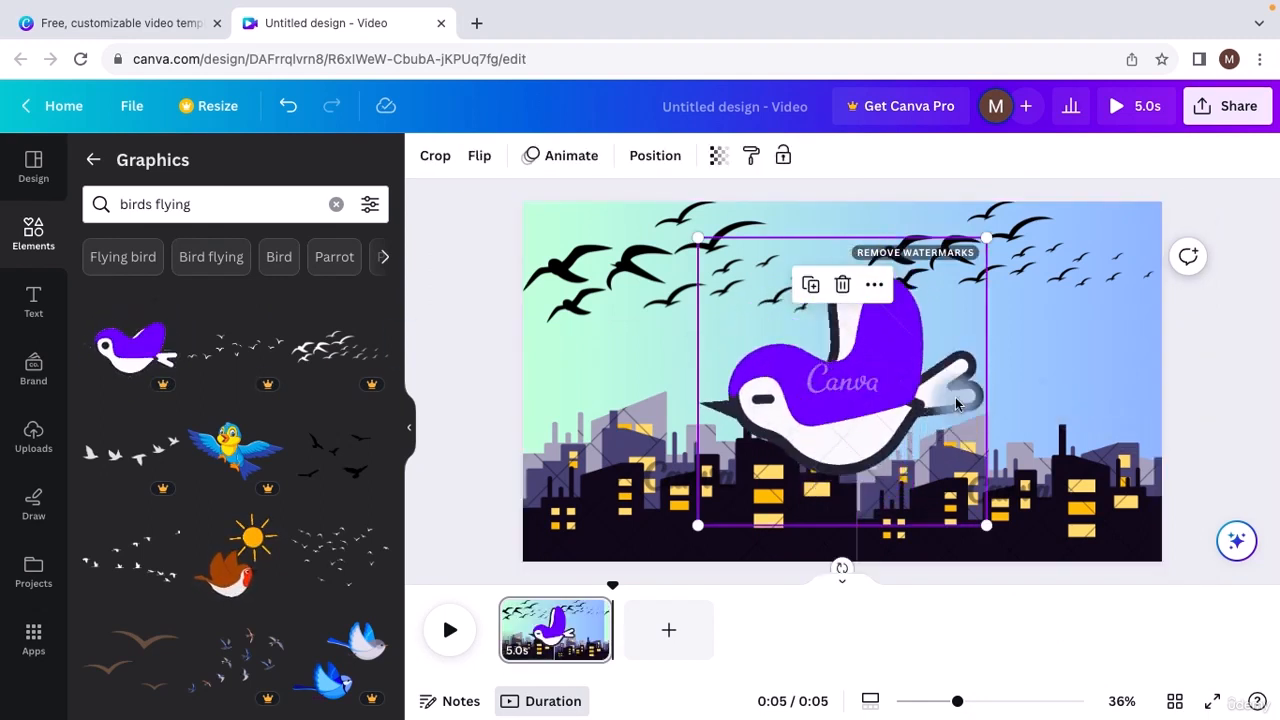
pyautogui.press('Delete')
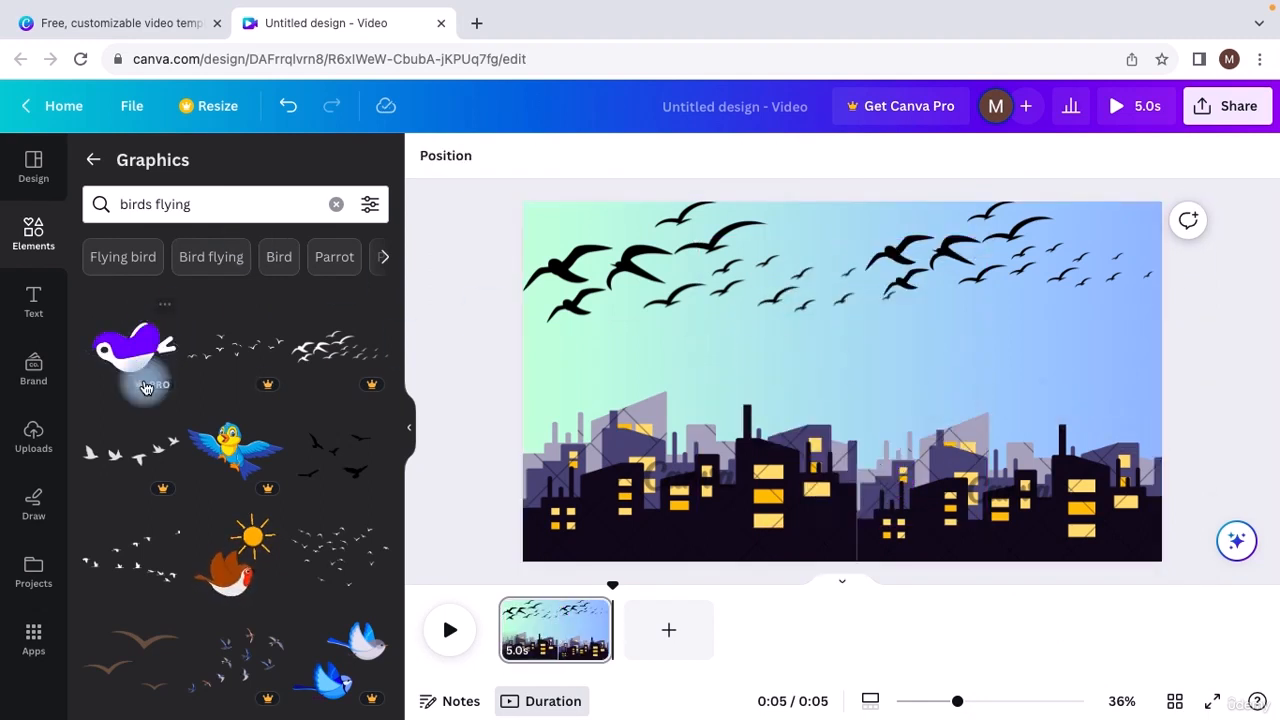
# Add the animated purple bird, shrink it to about one eighth of the page width, and position it above the skyline, just right of centre.
pyautogui.moveTo(125, 352); pyautogui.dragTo(760, 337)
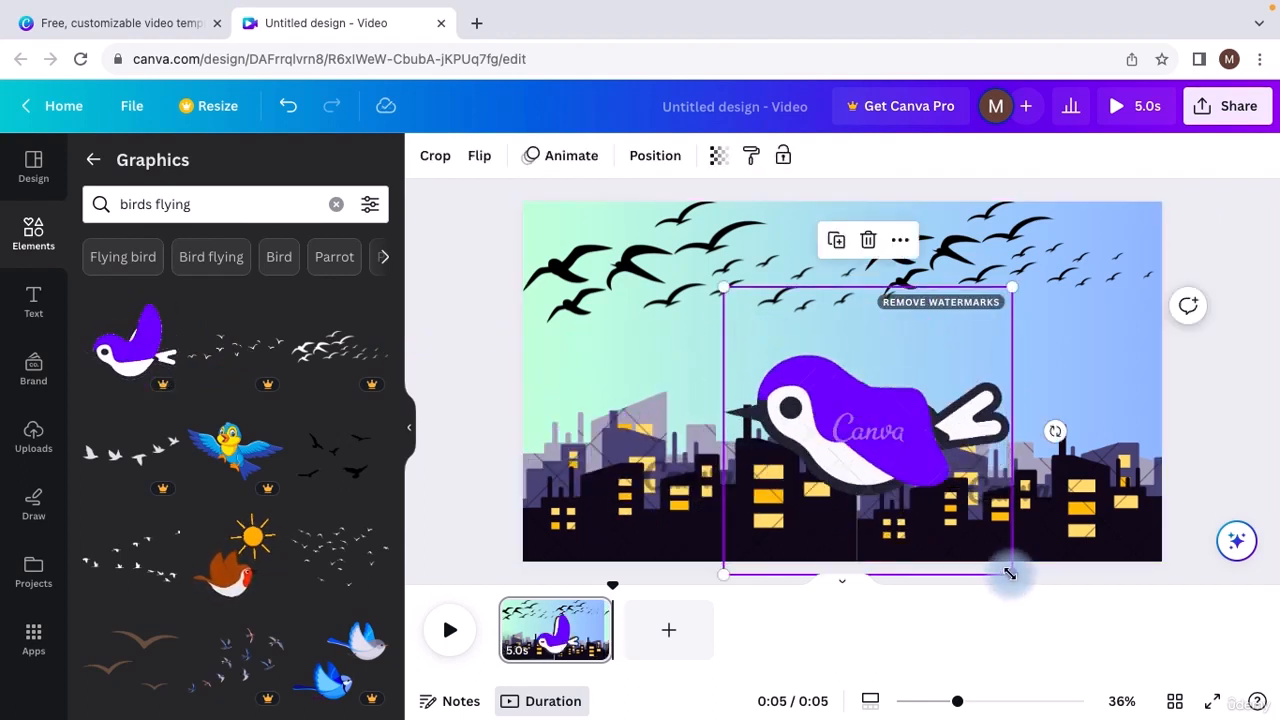
pyautogui.moveTo(1010, 573); pyautogui.dragTo(807, 371)
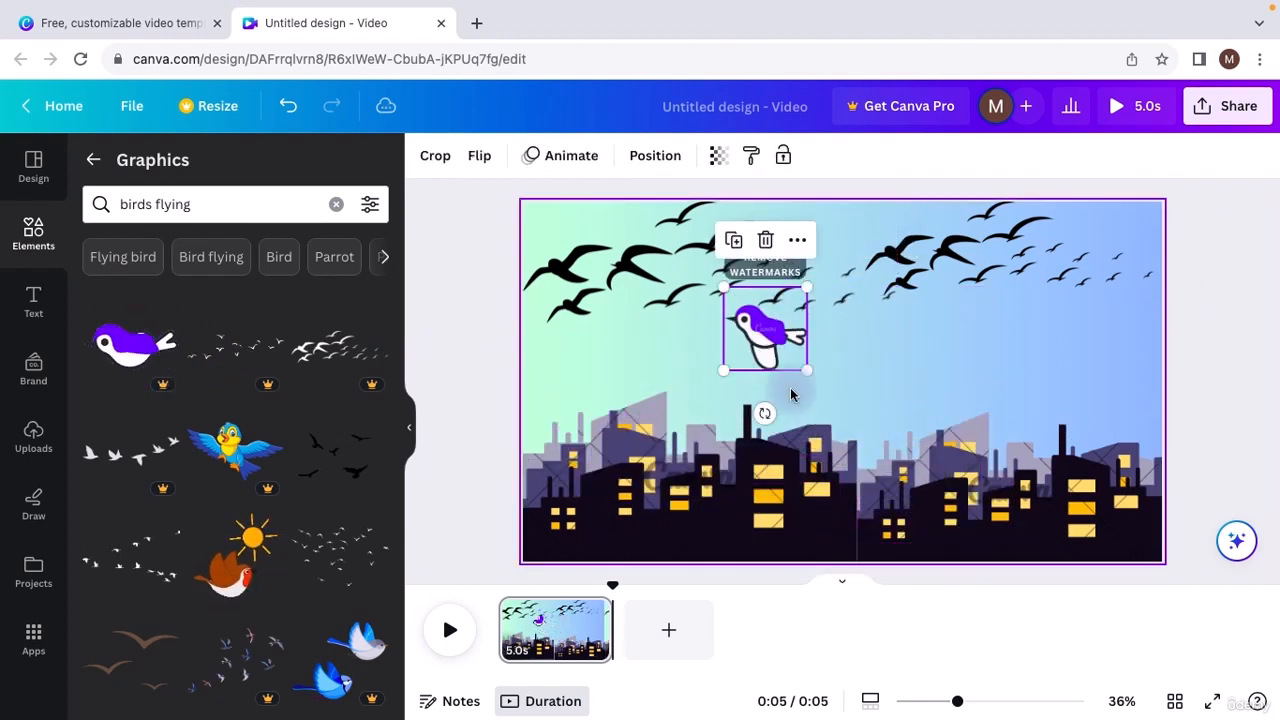
pyautogui.moveTo(750, 333); pyautogui.dragTo(888, 366)
pyautogui.click(990, 334)
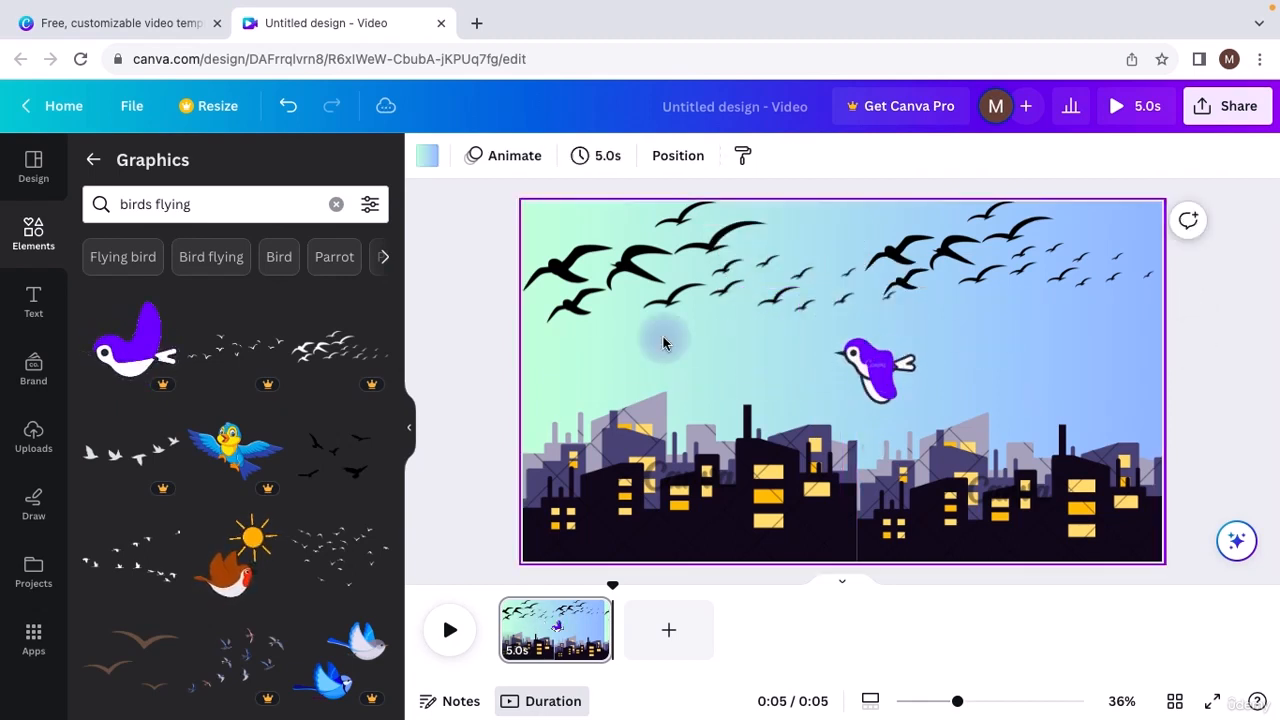
# Search the graphics for "grass" and place the plain green grass strip in the page's bottom-left corner.
pyautogui.click(220, 207)
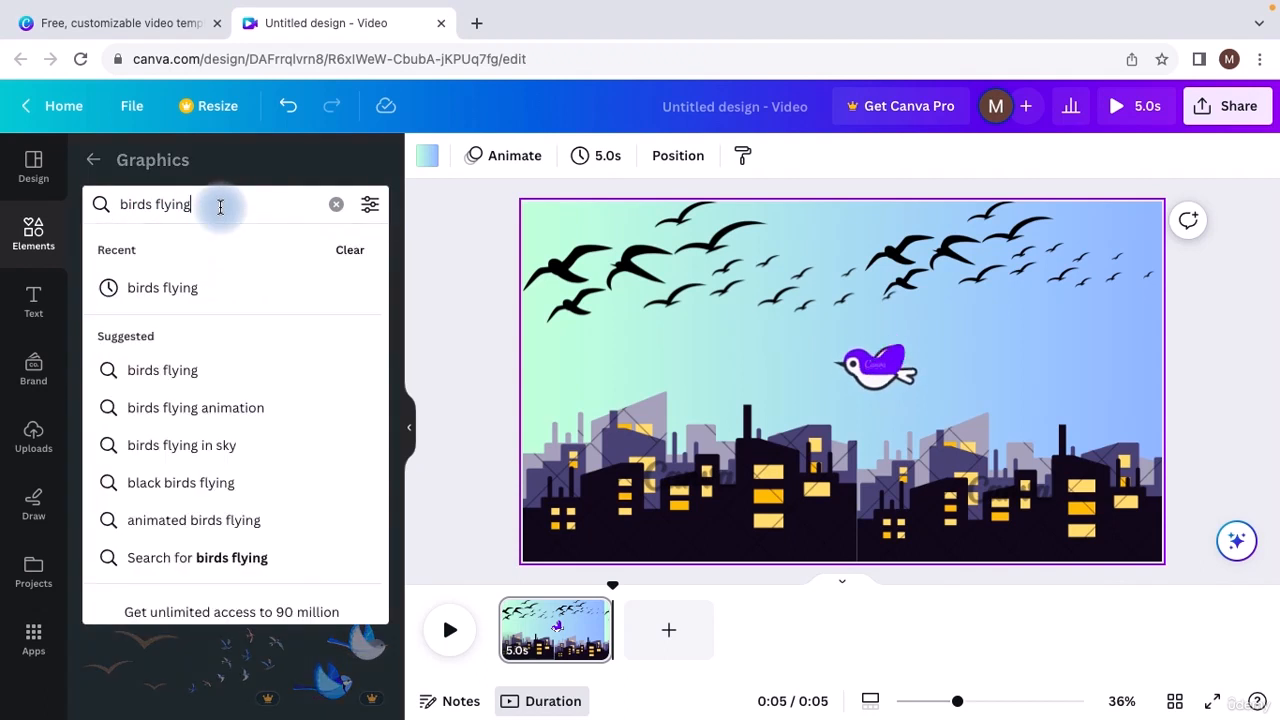
pyautogui.press('BackSpace')
pyautogui.press('BackSpace')
pyautogui.press('BackSpace')
pyautogui.press('BackSpace')
pyautogui.press('BackSpace')
pyautogui.press('BackSpace')
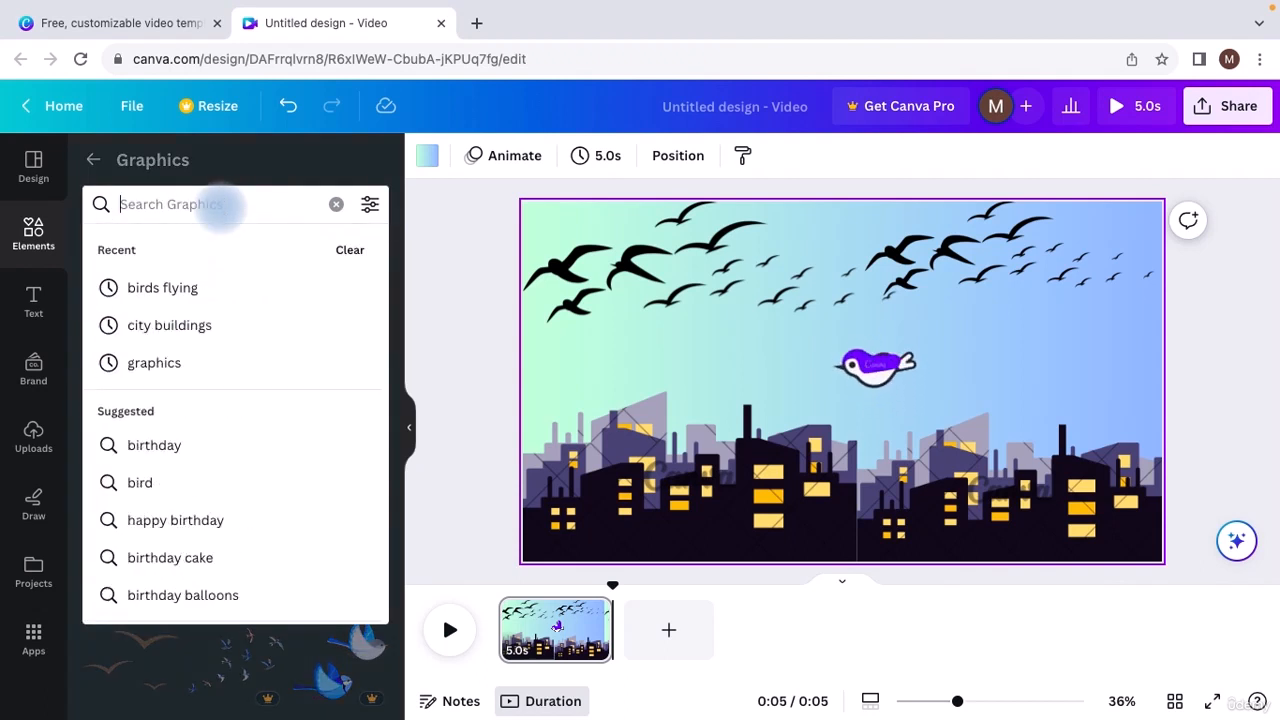
pyautogui.write('grass')
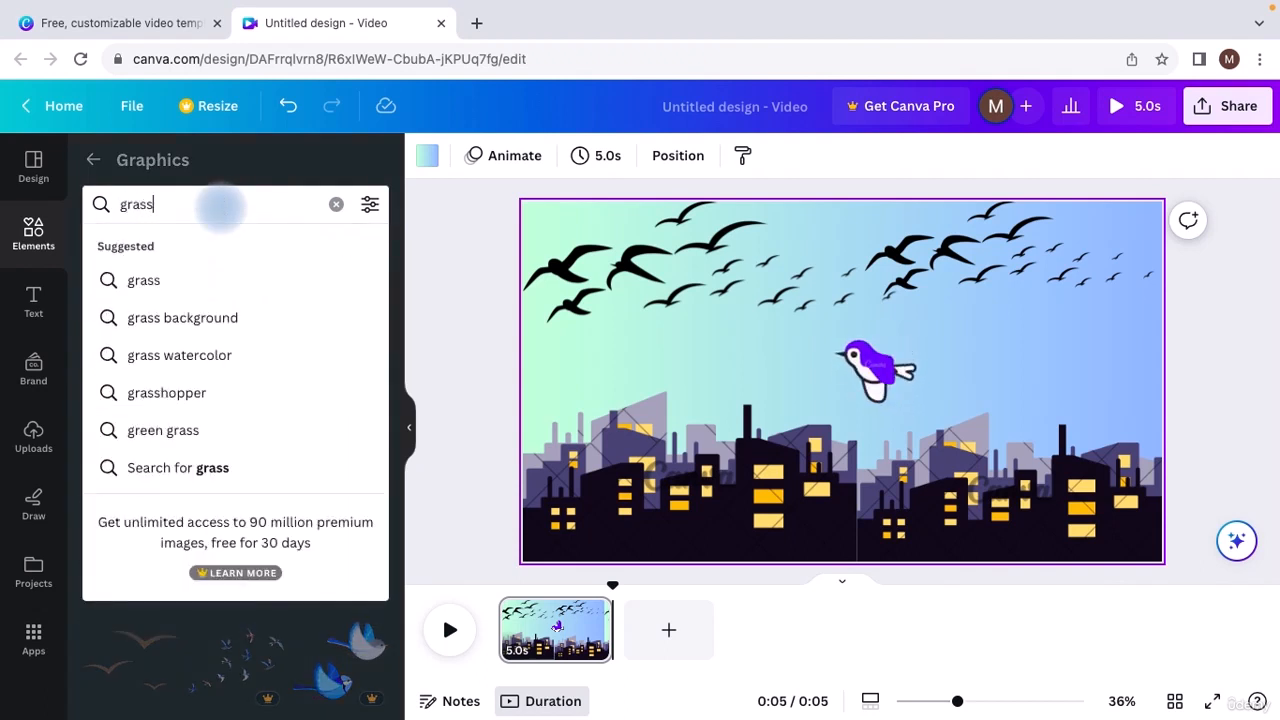
pyautogui.click(182, 283)
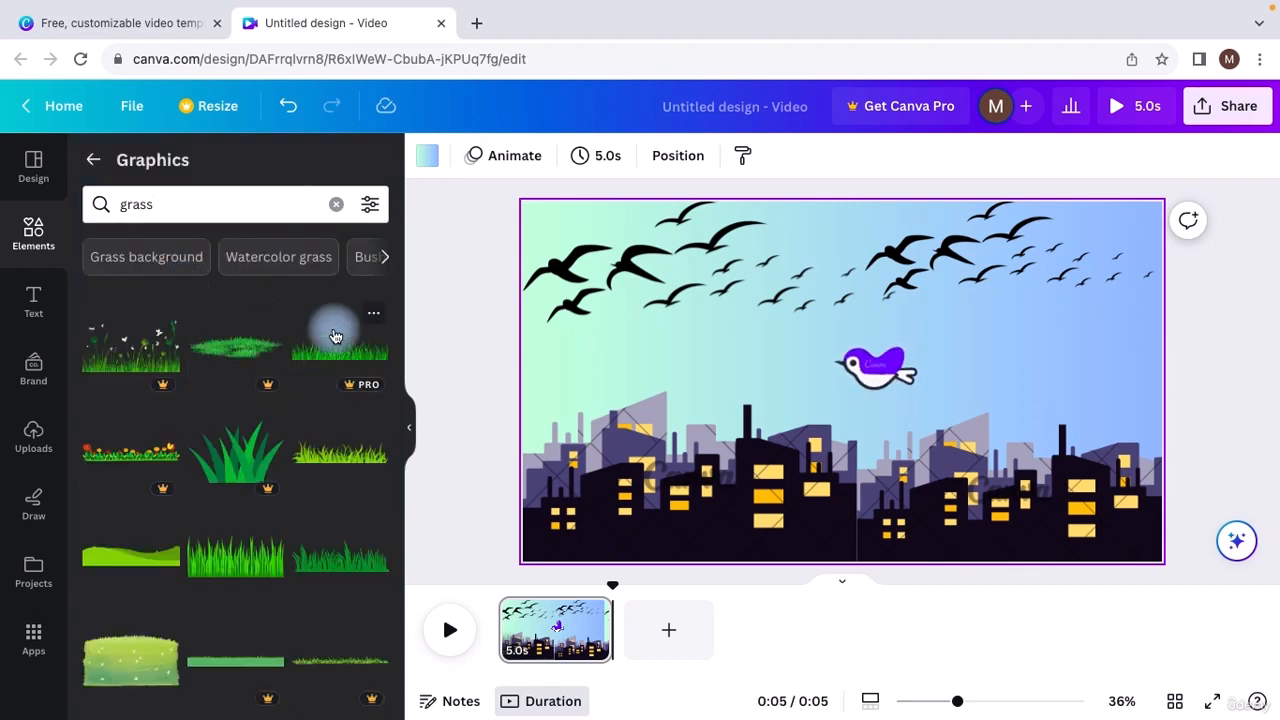
pyautogui.moveTo(338, 336); pyautogui.dragTo(568, 527)
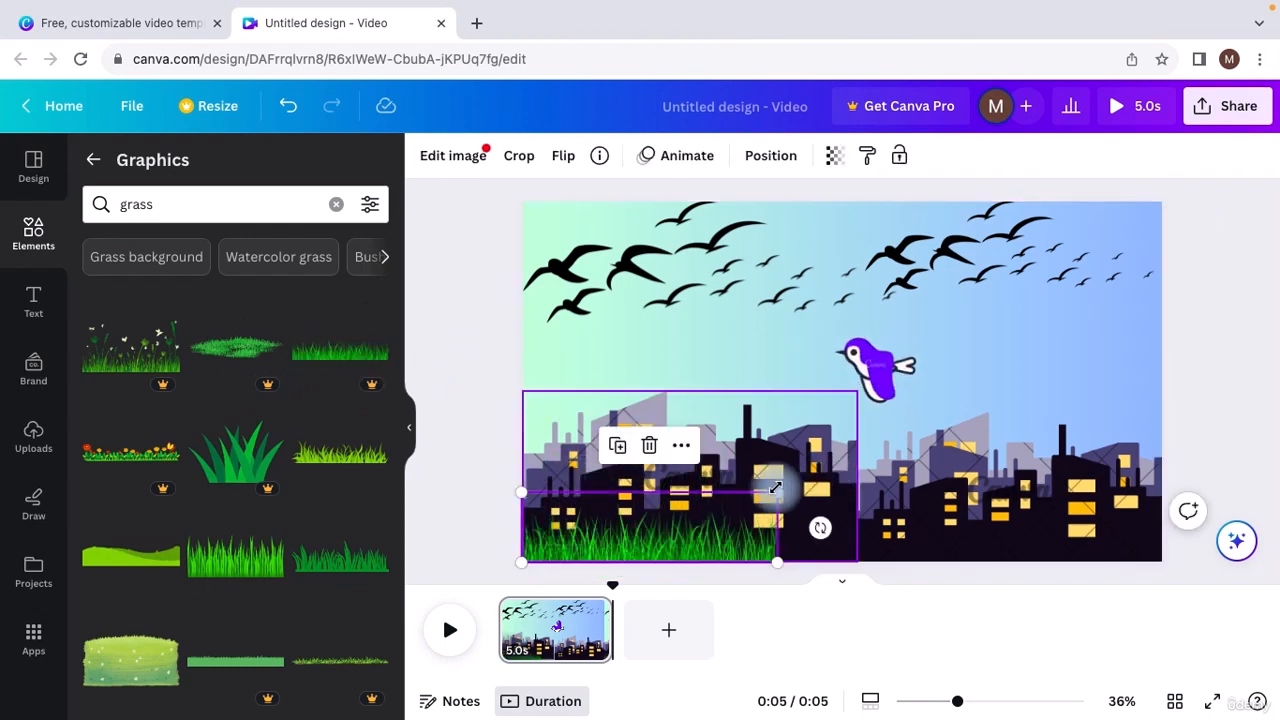
# Shrink the grass strip to about one sixth of the page width, and place a pasted copy directly to its right along the bottom edge.
pyautogui.moveTo(774, 492); pyautogui.dragTo(632, 549)
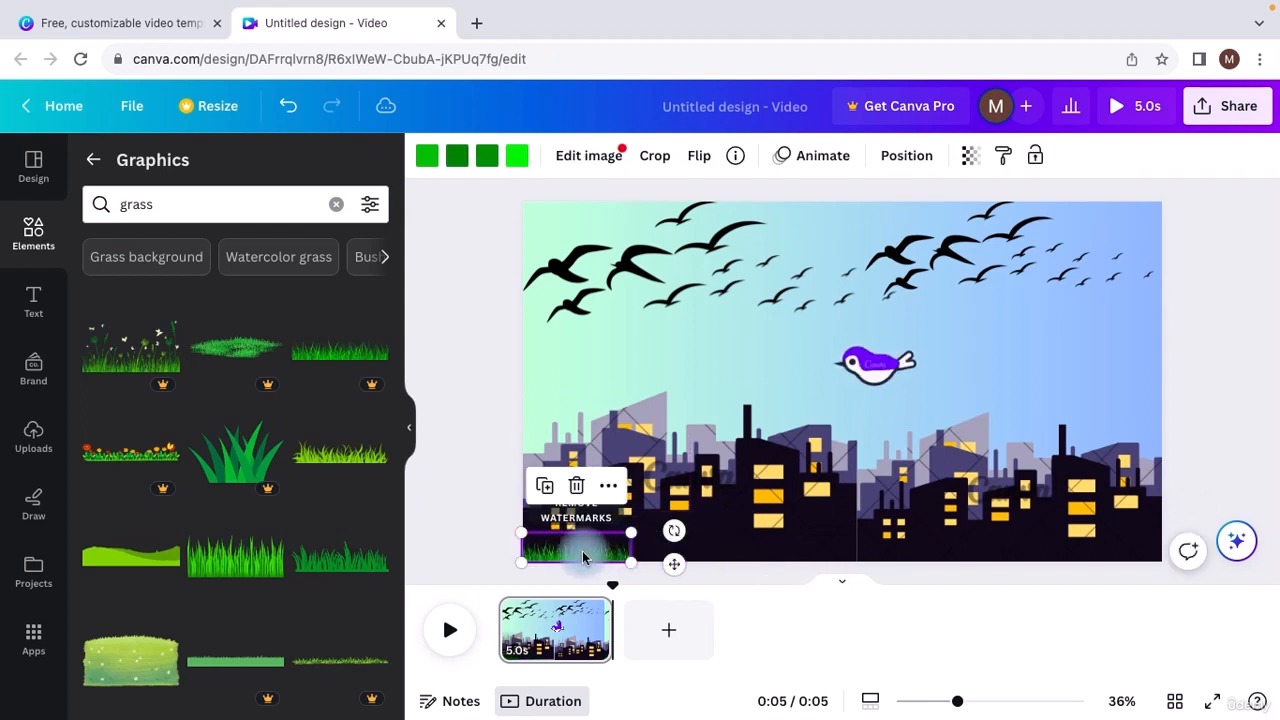
pyautogui.rightClick(583, 557)
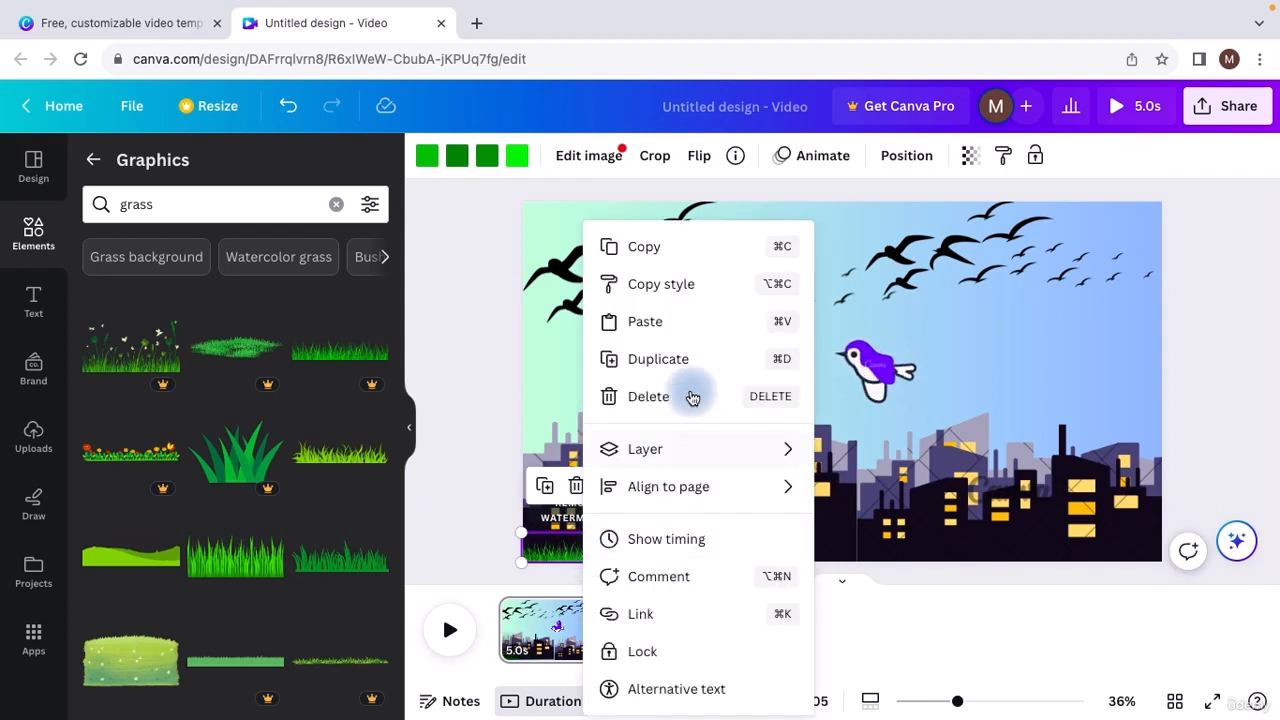
pyautogui.click(645, 250)
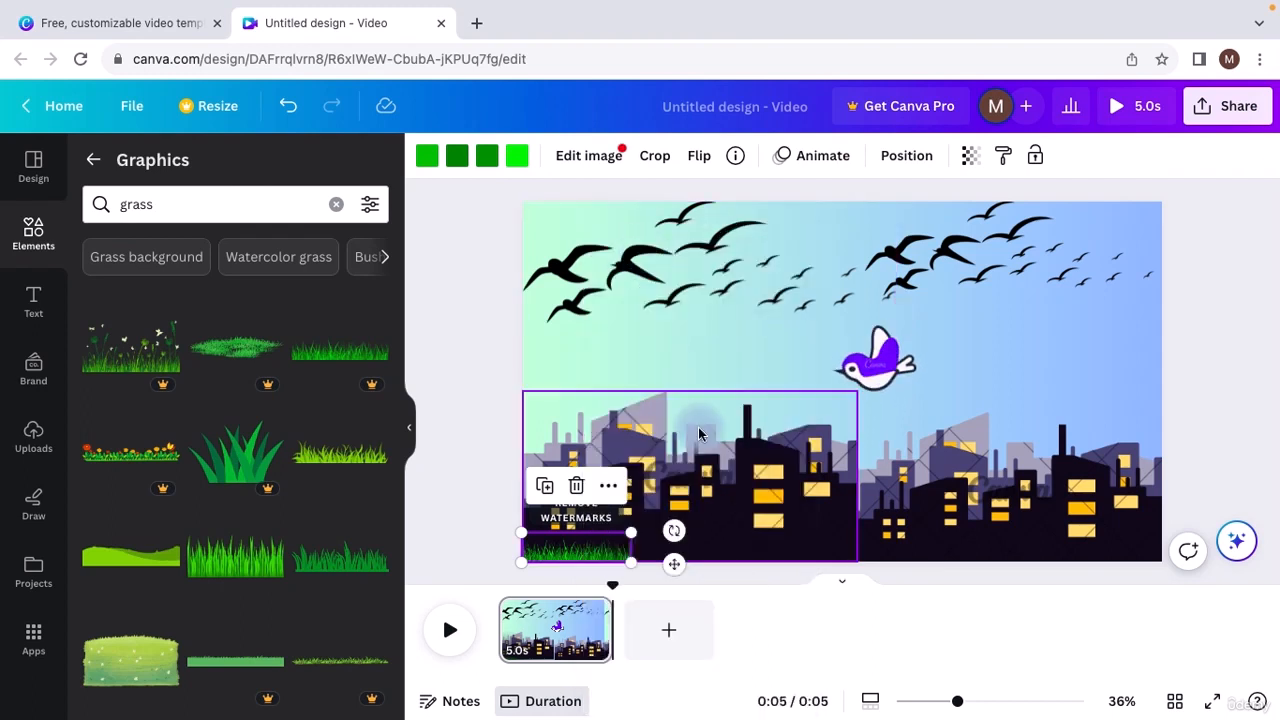
pyautogui.hotkey('ctrl', 'v')
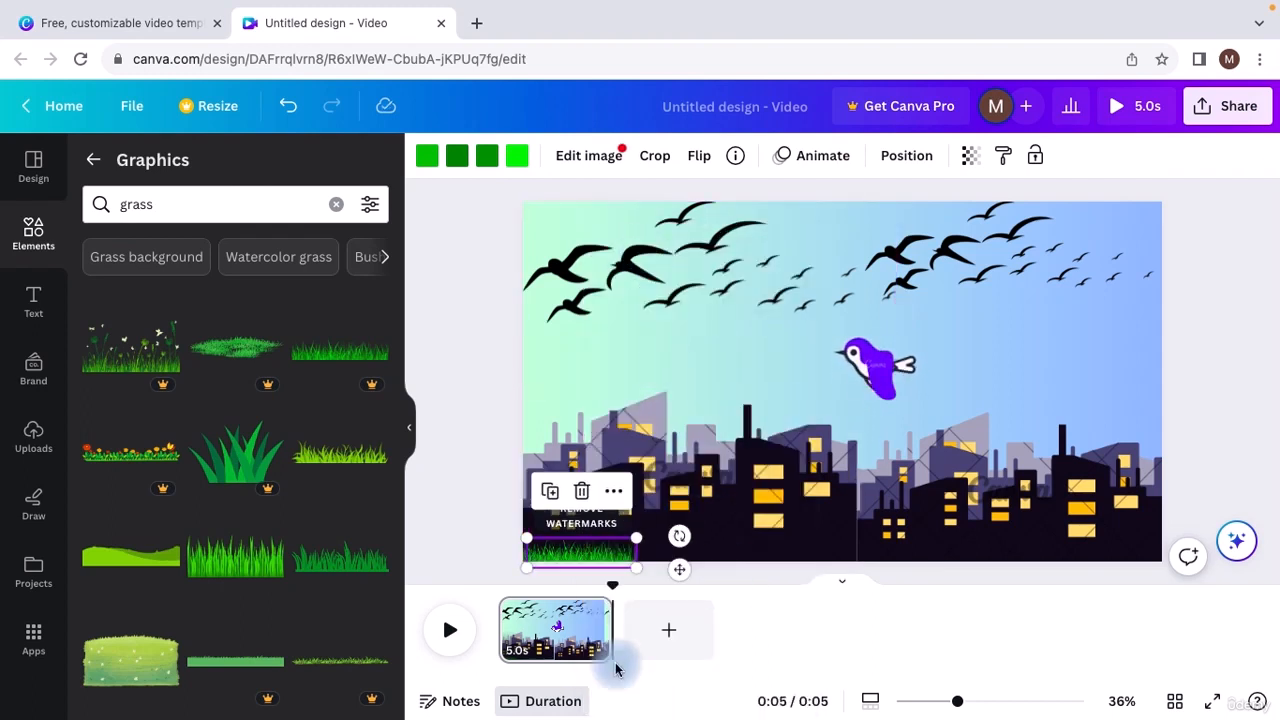
pyautogui.moveTo(549, 556); pyautogui.dragTo(653, 547)
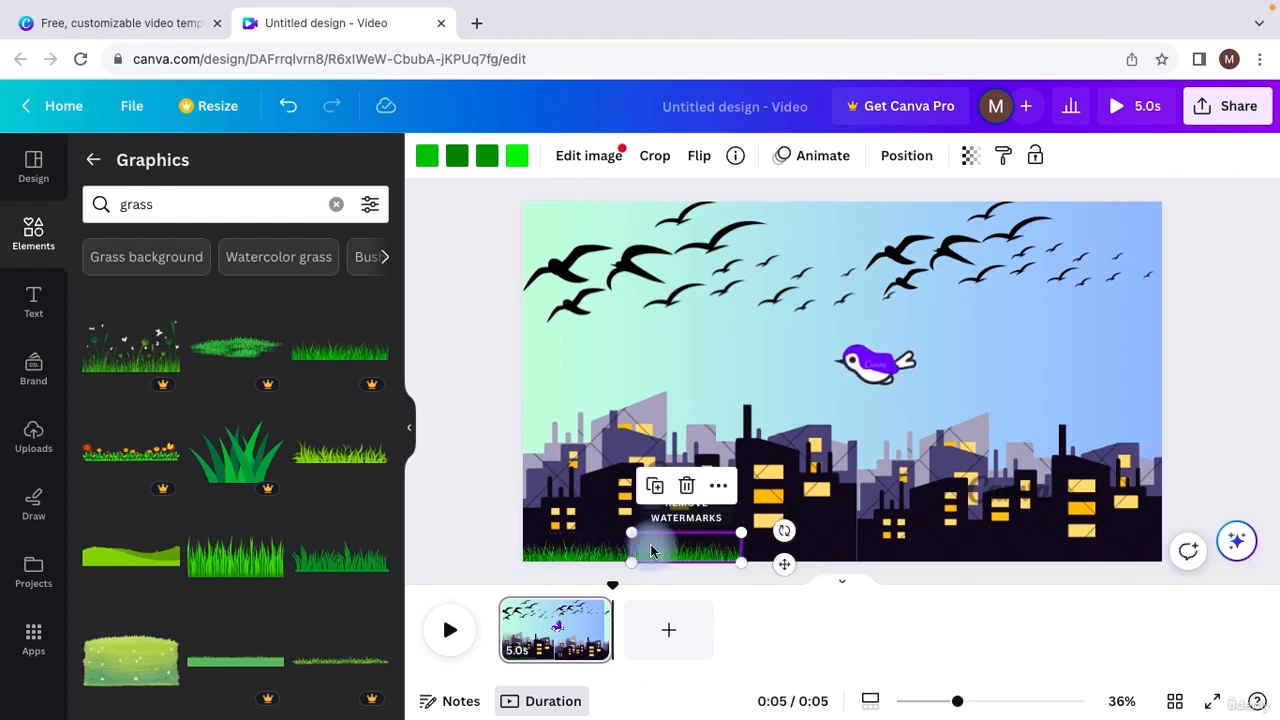
# Duplicate the grass strip twice more and line the copies up end to end along the bottom edge, reaching past the page's middle.
pyautogui.click(885, 524)
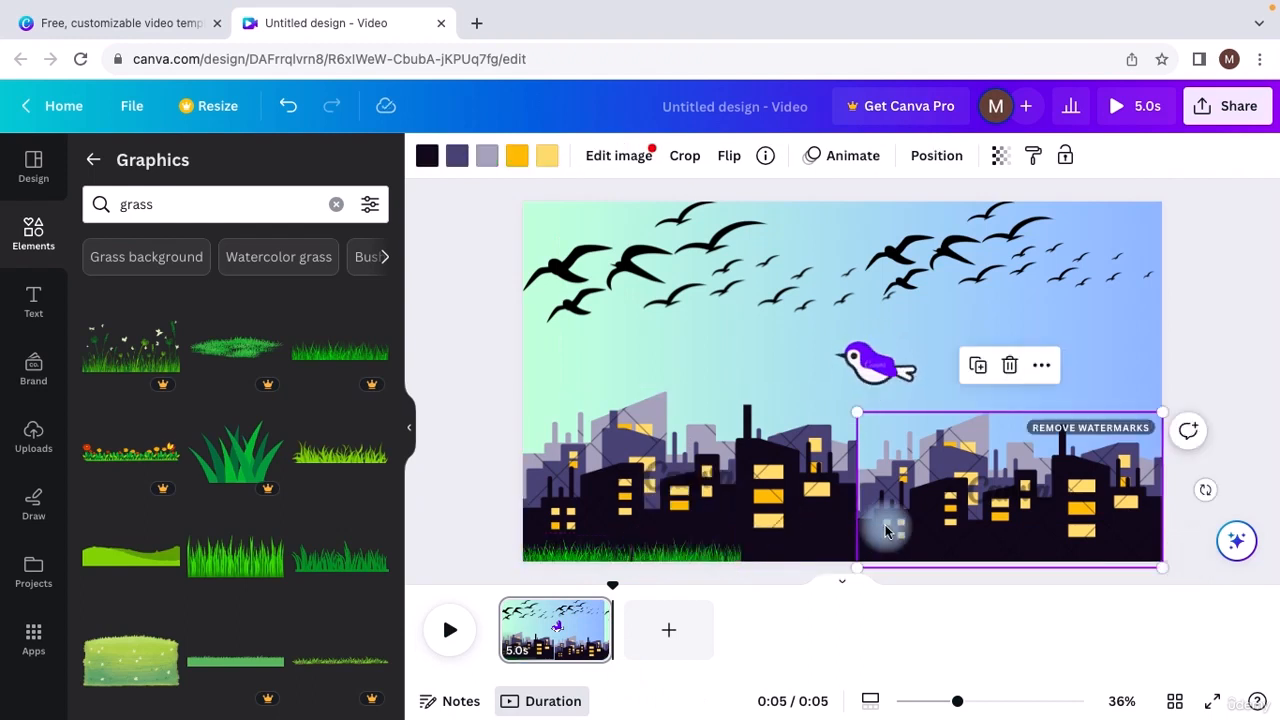
pyautogui.click(578, 552)
pyautogui.click(556, 489)
pyautogui.moveTo(677, 537); pyautogui.dragTo(797, 542)
pyautogui.click(663, 495)
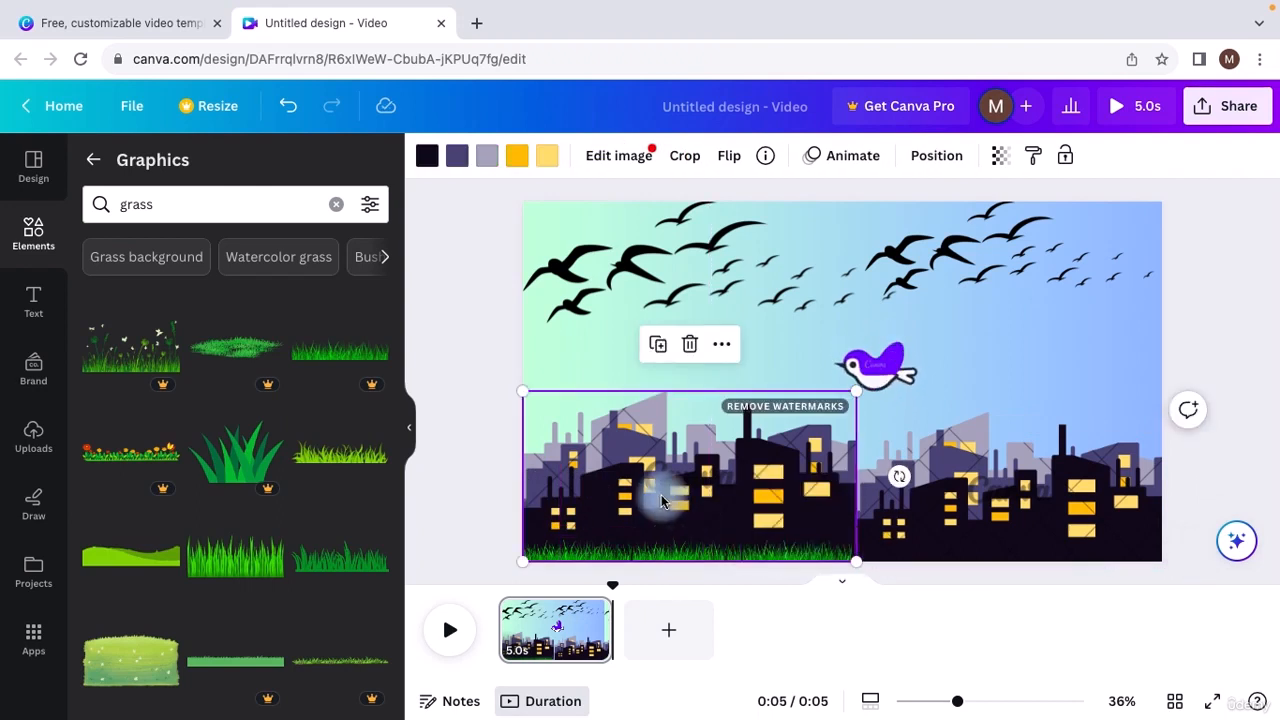
pyautogui.click(590, 550)
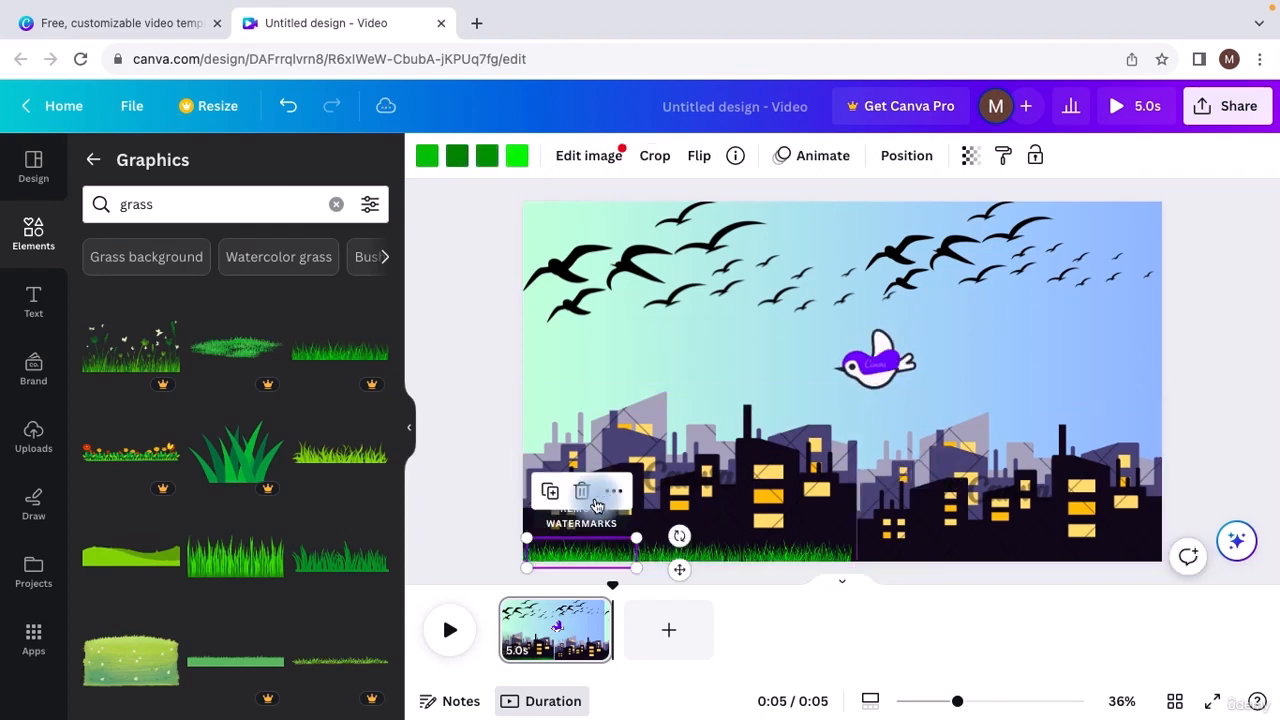
pyautogui.moveTo(592, 543); pyautogui.dragTo(921, 541)
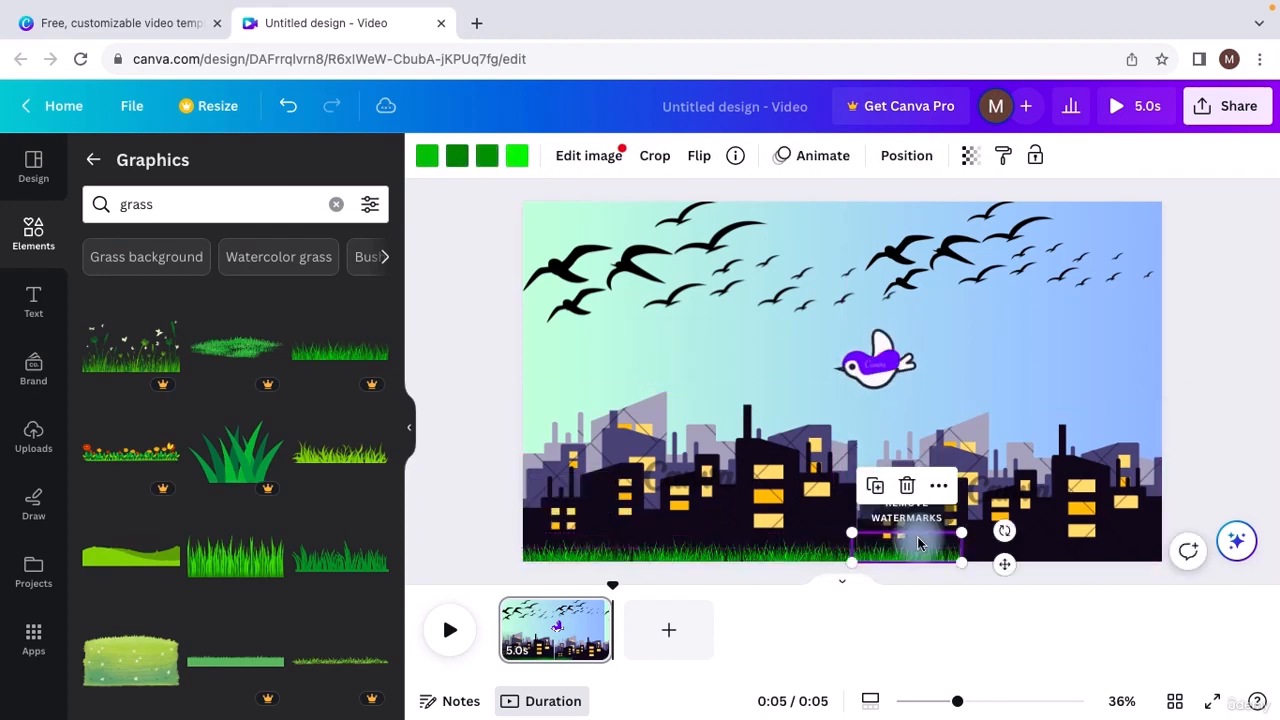
# Add two more grass strip copies to extend the row to the page's bottom-right corner, then deselect them.
pyautogui.click(755, 516)
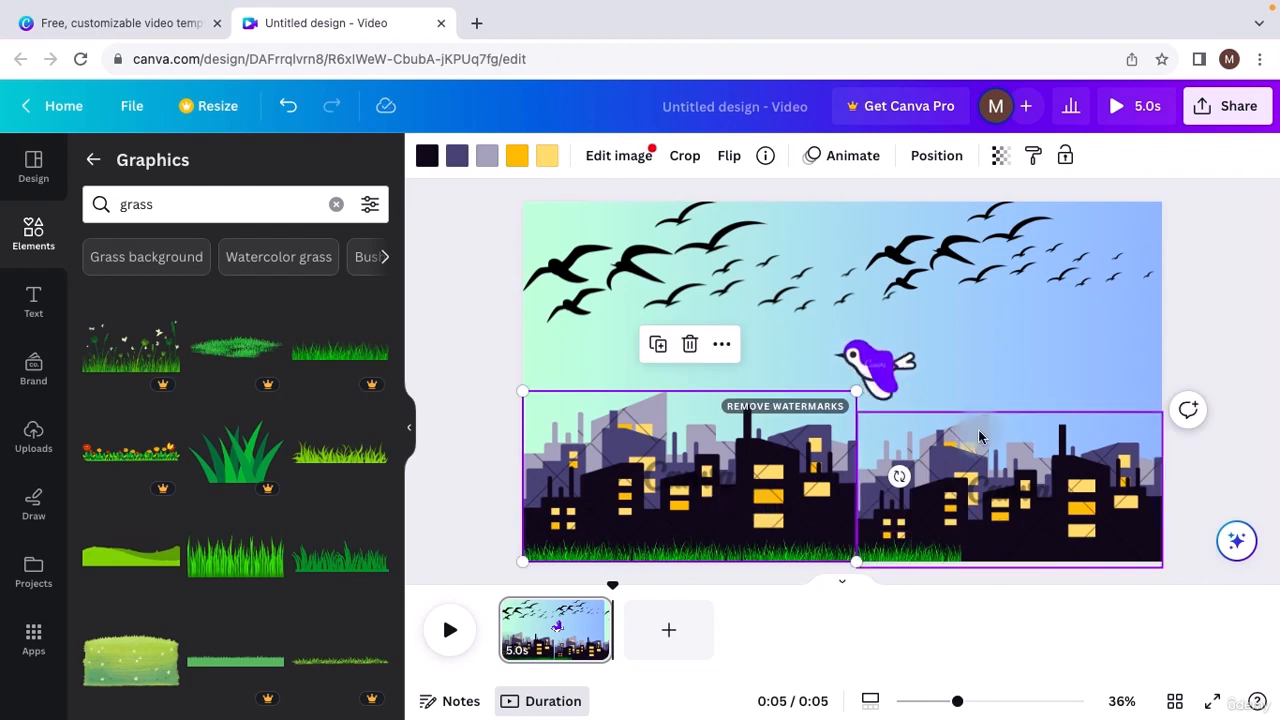
pyautogui.press('Tab')
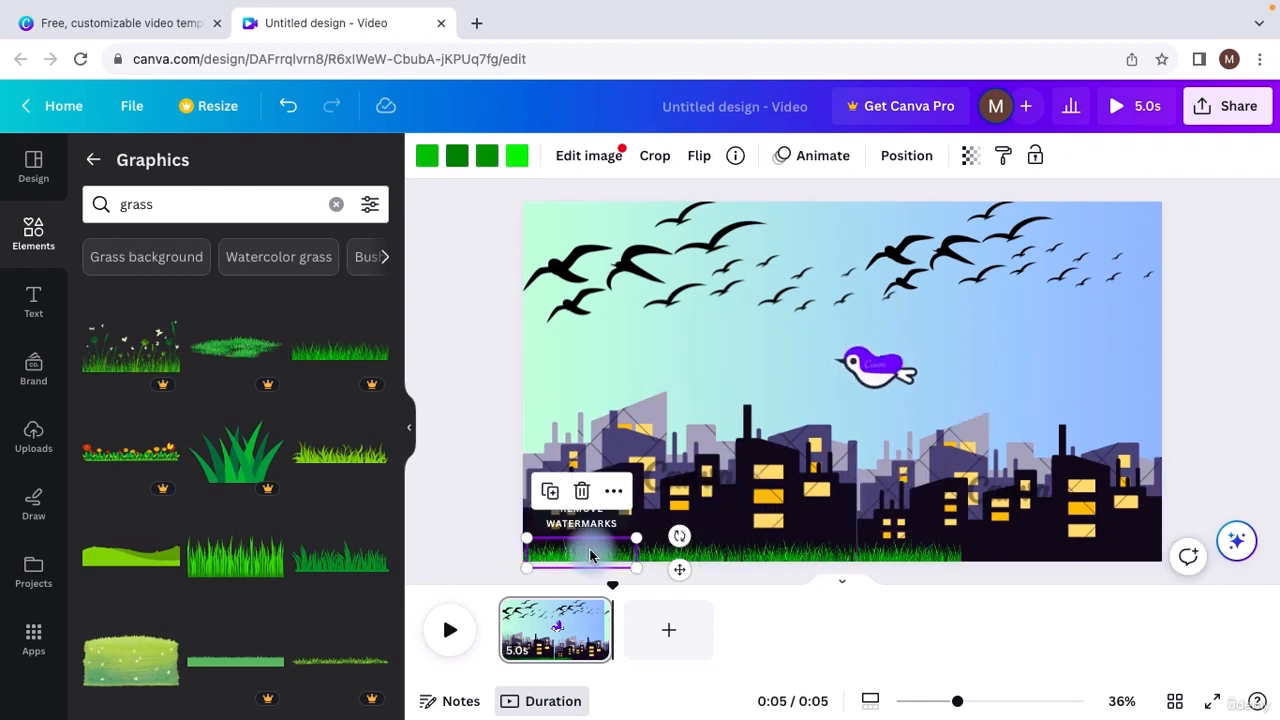
pyautogui.moveTo(916, 544); pyautogui.dragTo(1020, 548)
pyautogui.press('Tab')
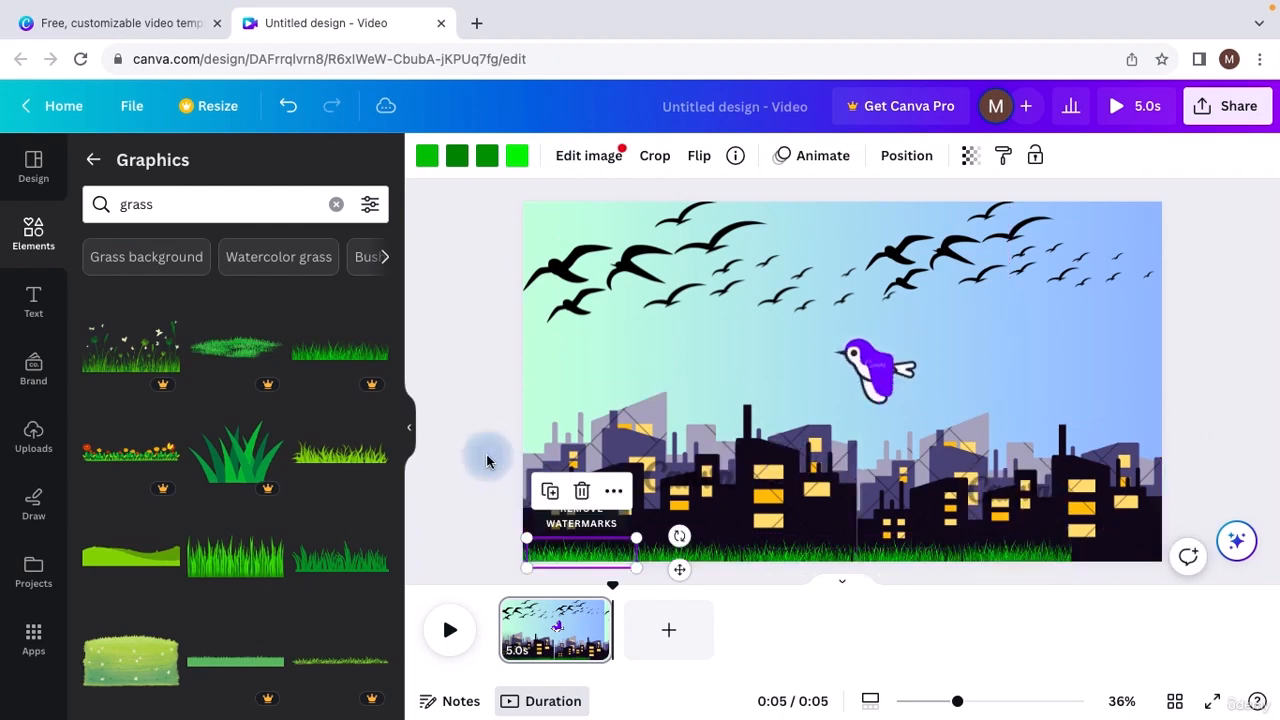
pyautogui.moveTo(567, 542); pyautogui.dragTo(1092, 527)
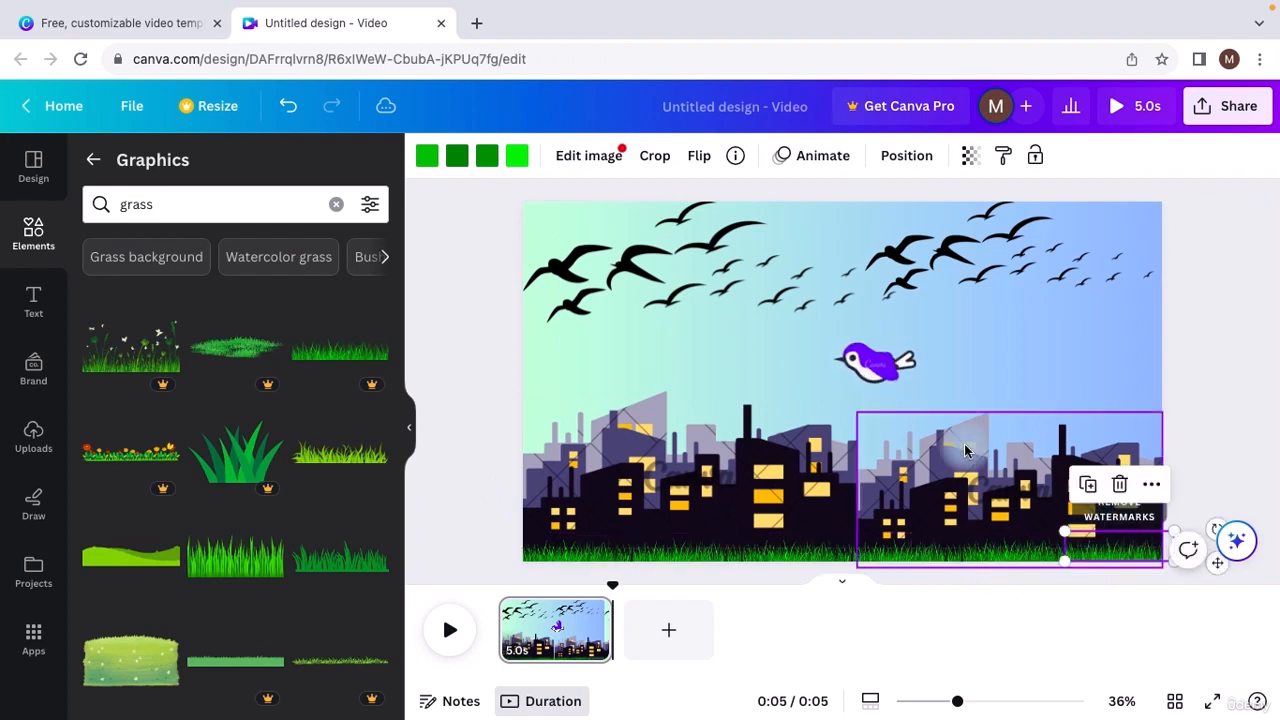
pyautogui.click(1010, 335)
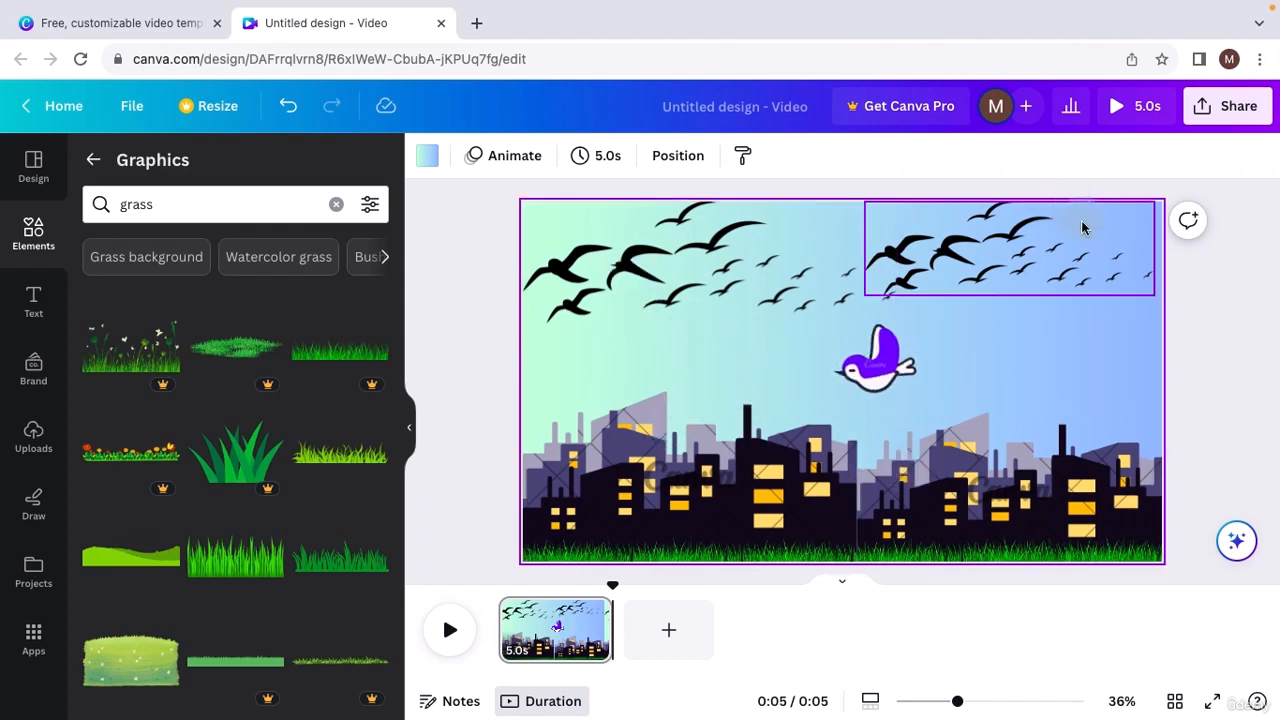
# Try the Drift, Pop and Wipe element animations on the larger bird flock in the page's top-left corner.
pyautogui.click(624, 293)
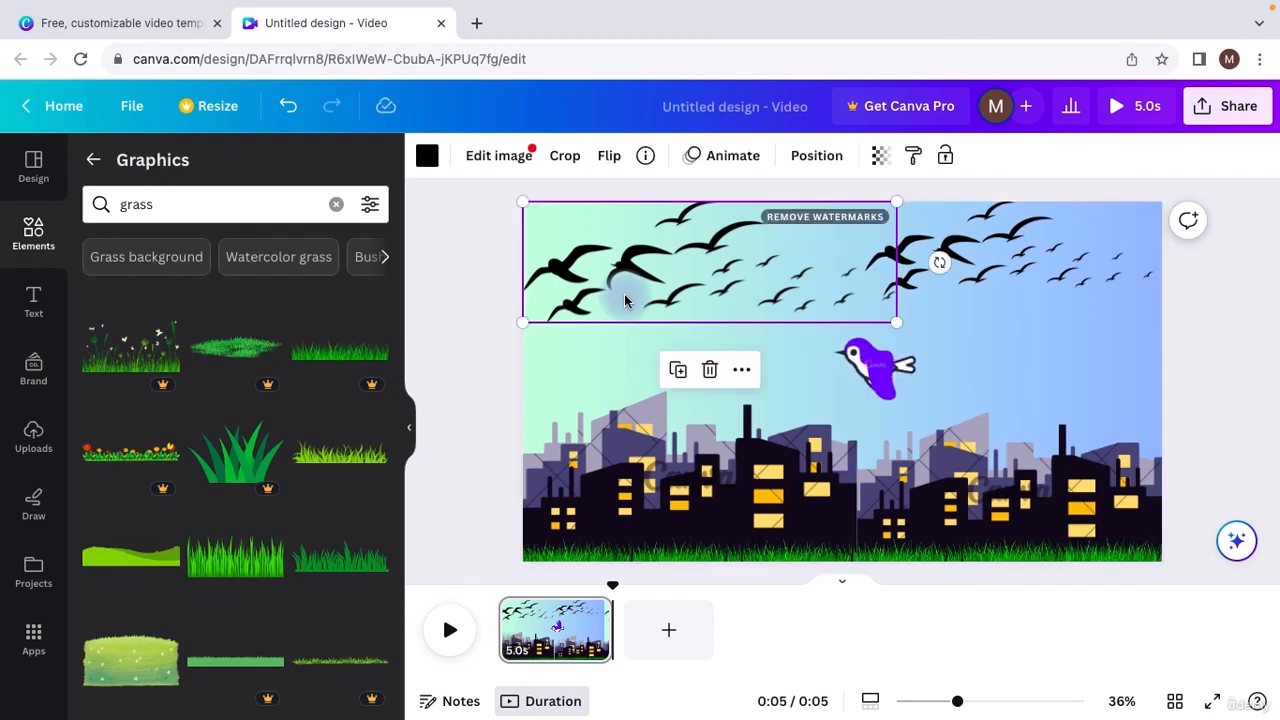
pyautogui.click(719, 160)
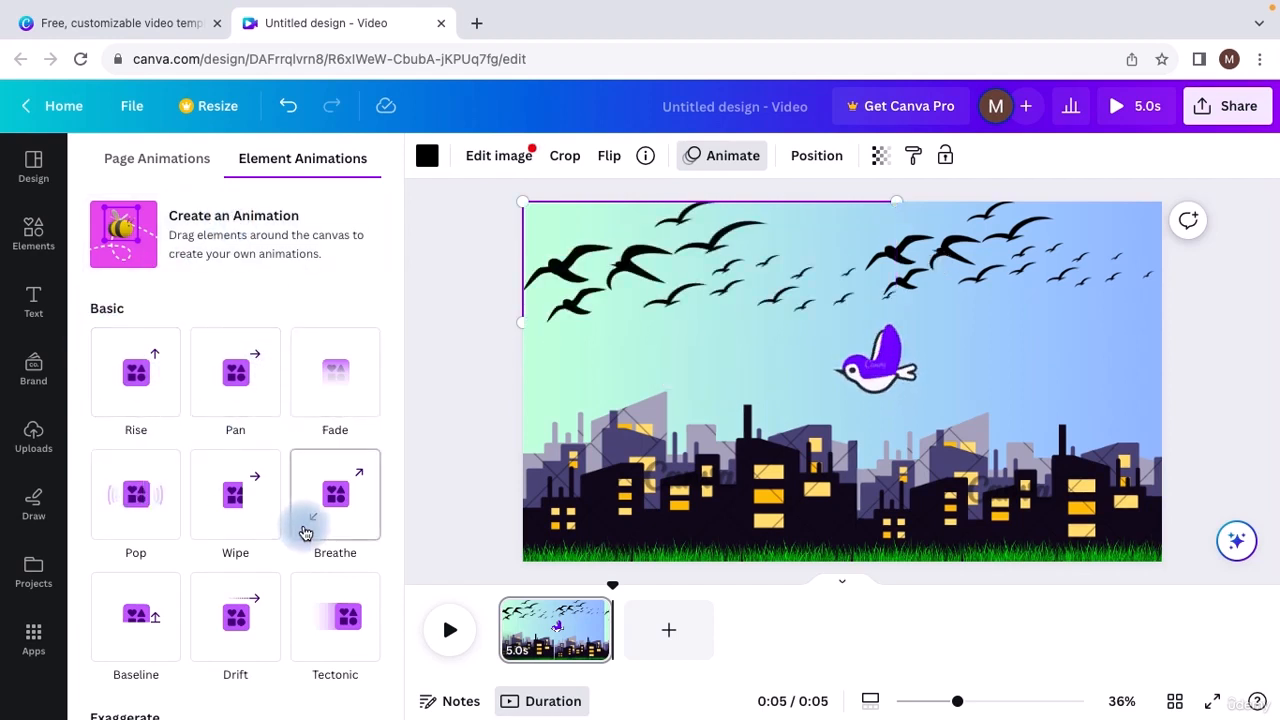
pyautogui.scroll(-1, 305, 528)
pyautogui.scroll(-3, 300, 522)
pyautogui.scroll(1, 300, 520)
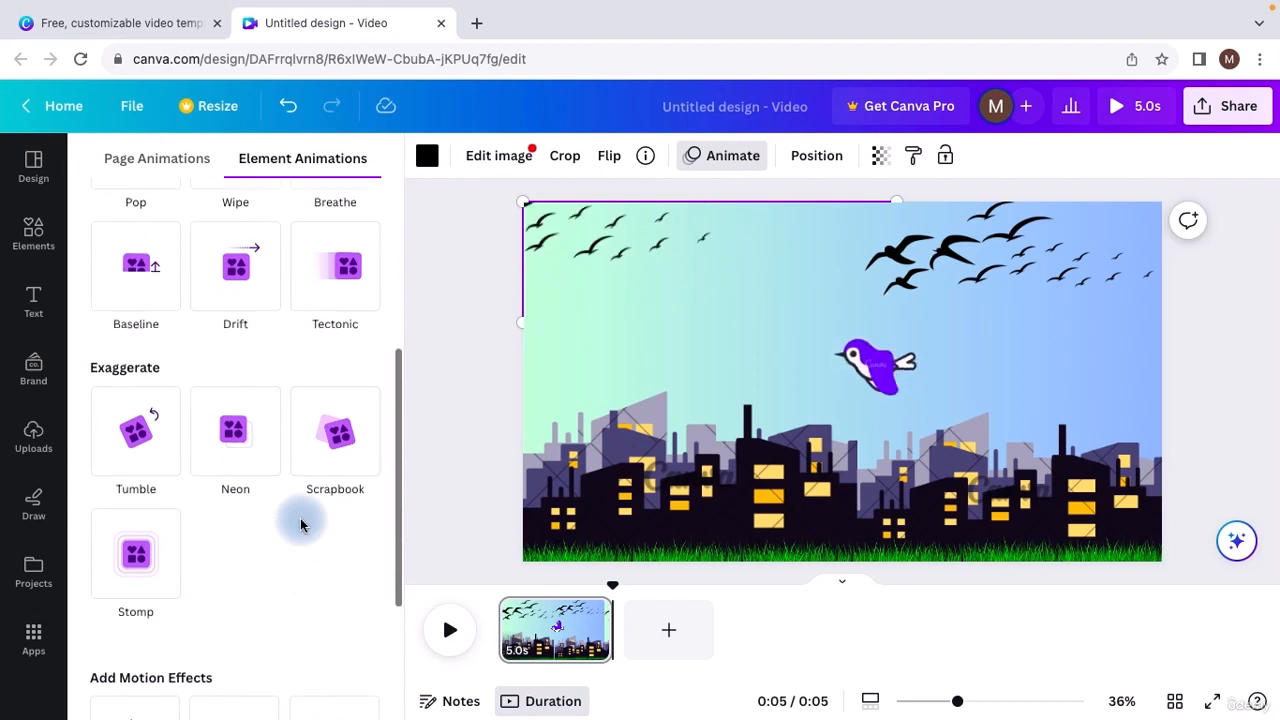
pyautogui.click(230, 362)
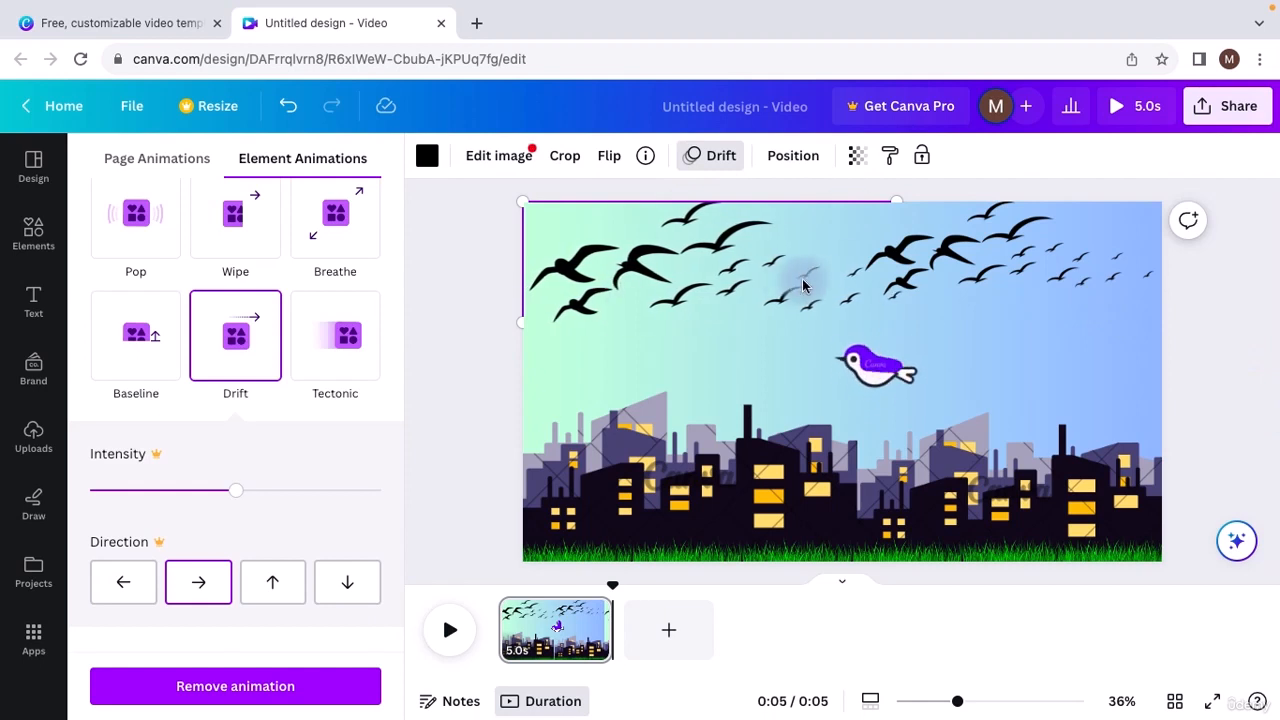
pyautogui.click(130, 247)
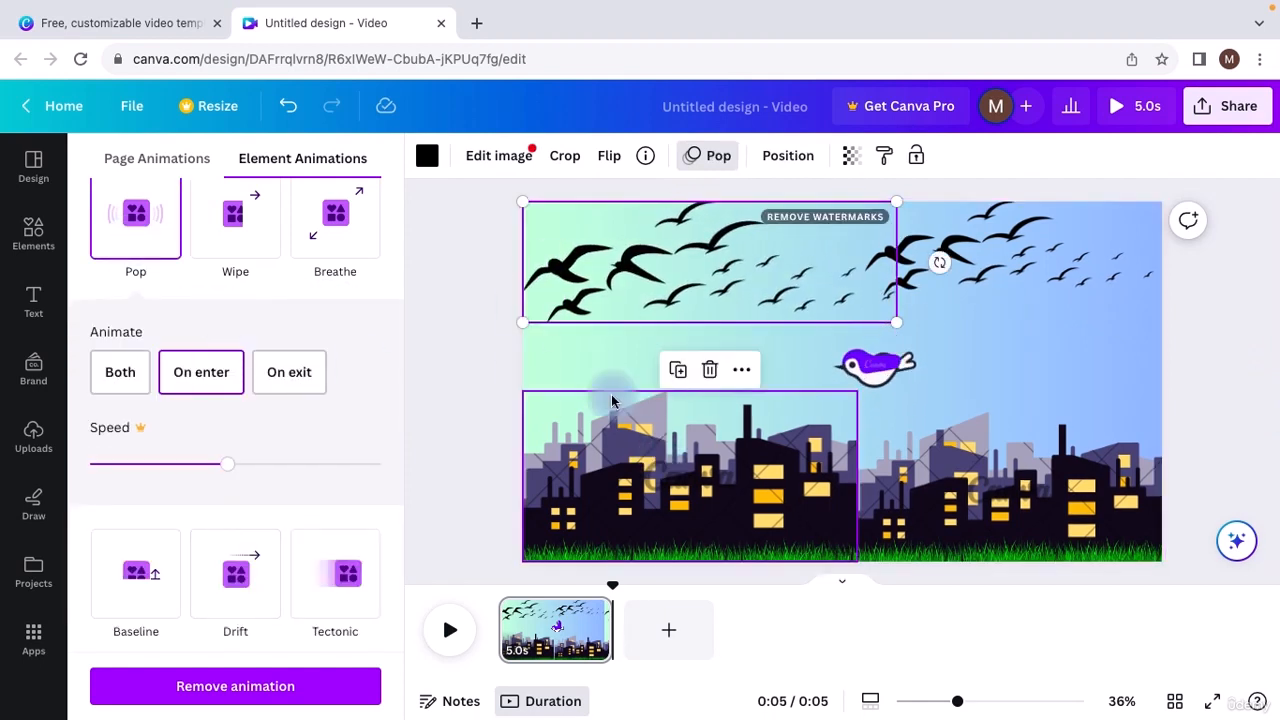
pyautogui.click(235, 235)
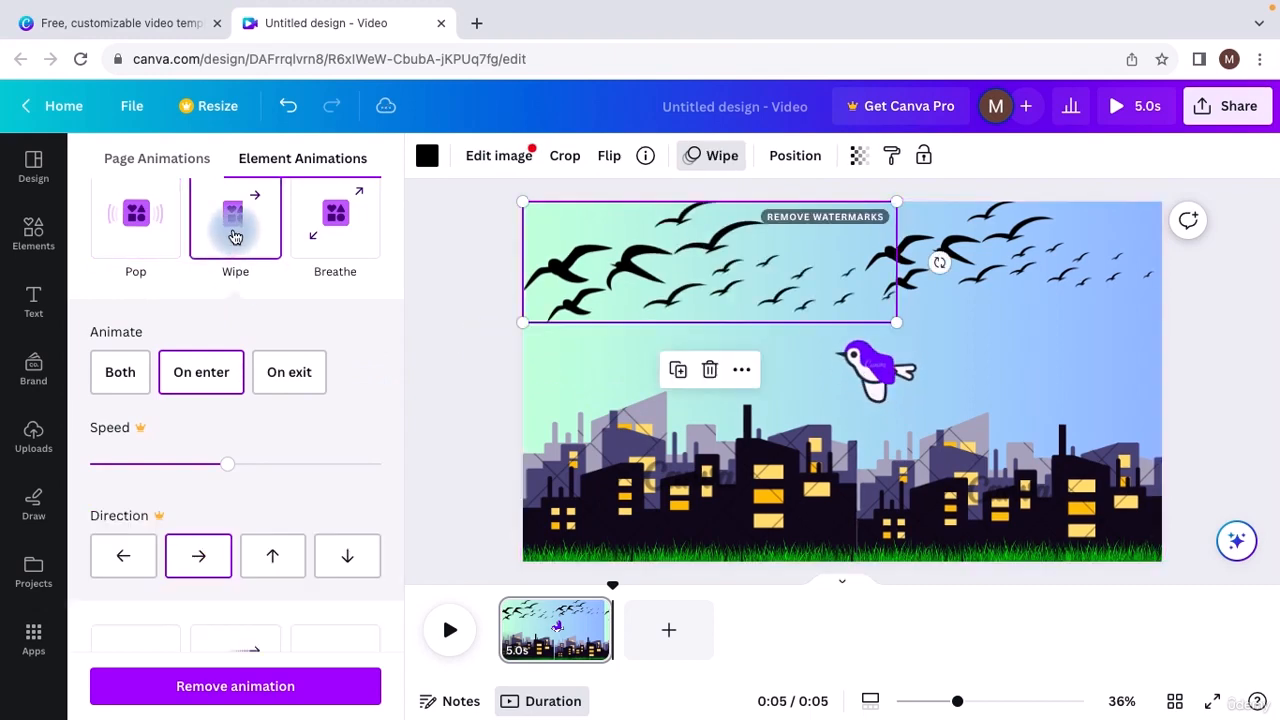
pyautogui.scroll(3, 218, 331)
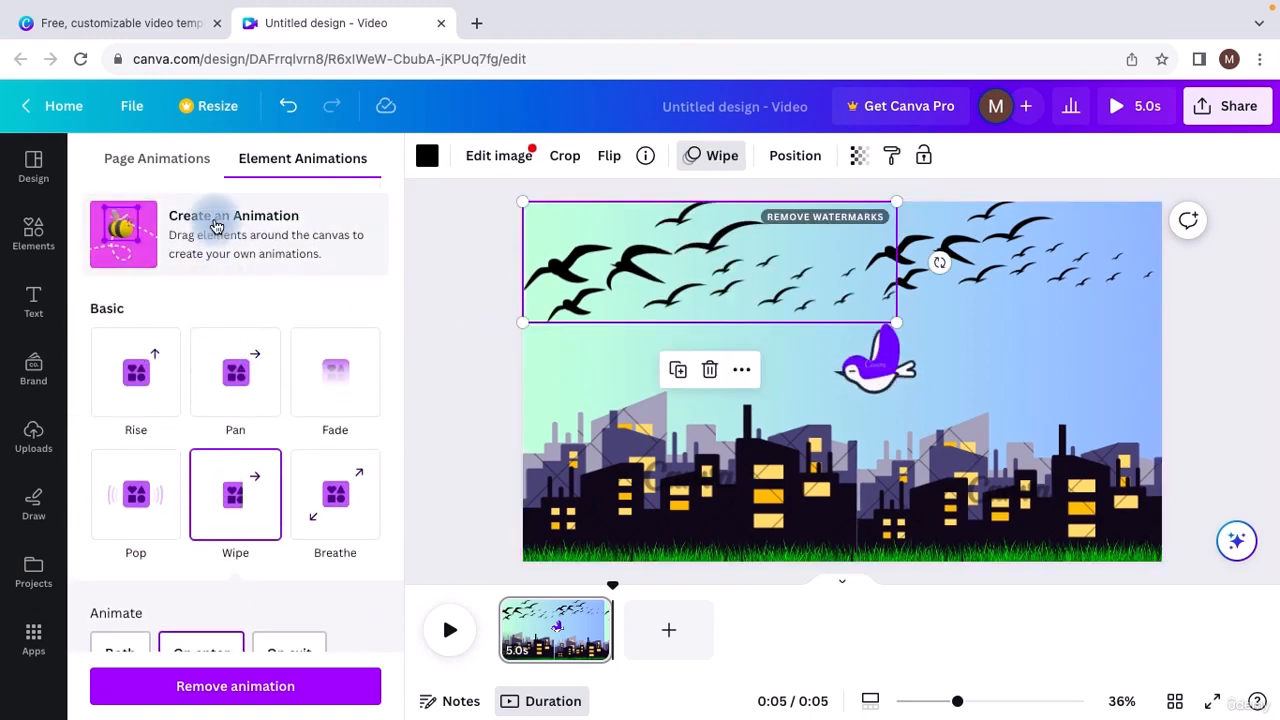
# Record a custom motion path for the larger bird flock, sweeping it to the right across the sky and back.
pyautogui.click(213, 226)
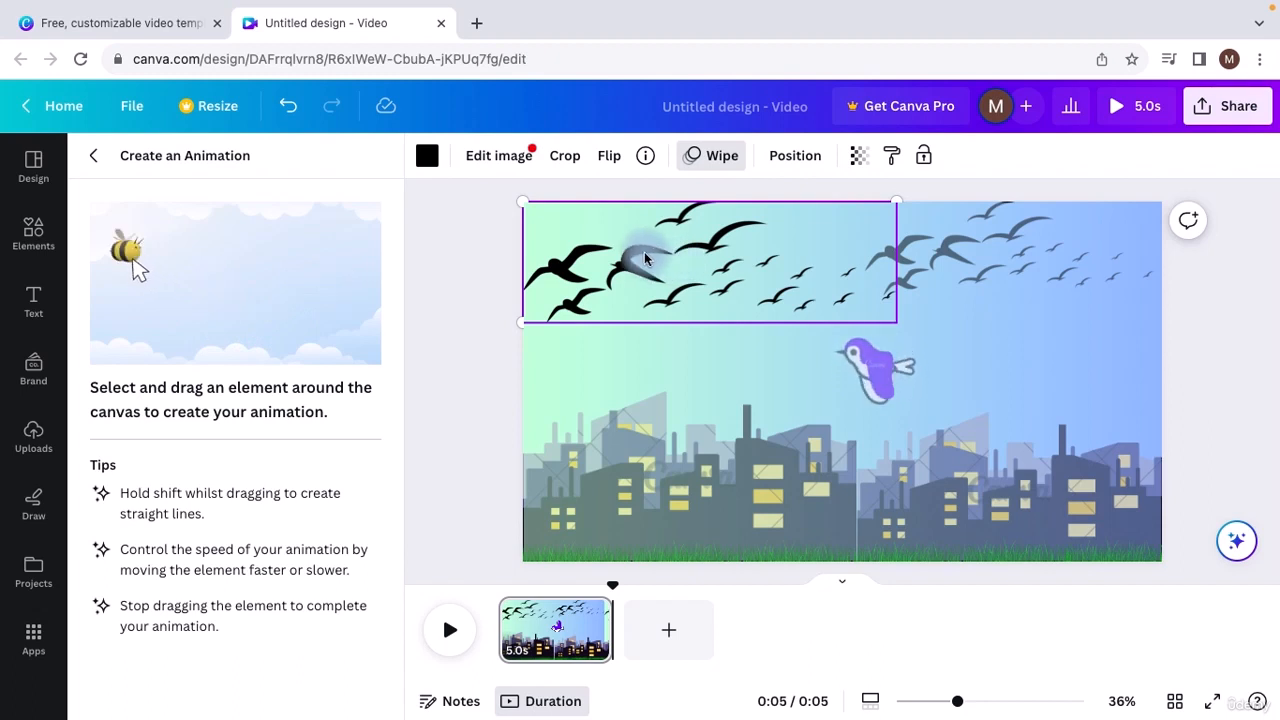
pyautogui.moveTo(644, 259)
pyautogui.mouseDown()
pyautogui.moveTo(821, 240)
pyautogui.moveTo(879, 250)
pyautogui.moveTo(597, 234)
pyautogui.moveTo(650, 252)
pyautogui.mouseUp()
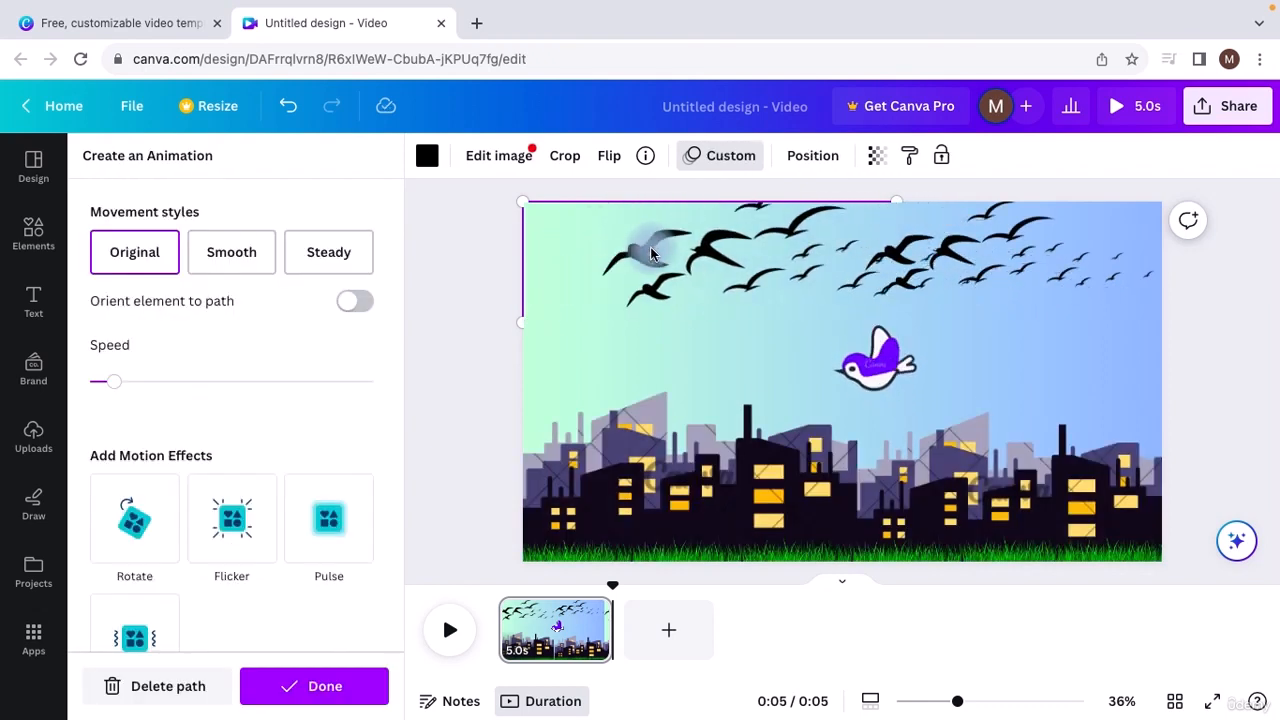
# Record a custom motion path for the smaller bird flock, sweeping it leftward below its position and back to the upper right.
pyautogui.click(935, 247)
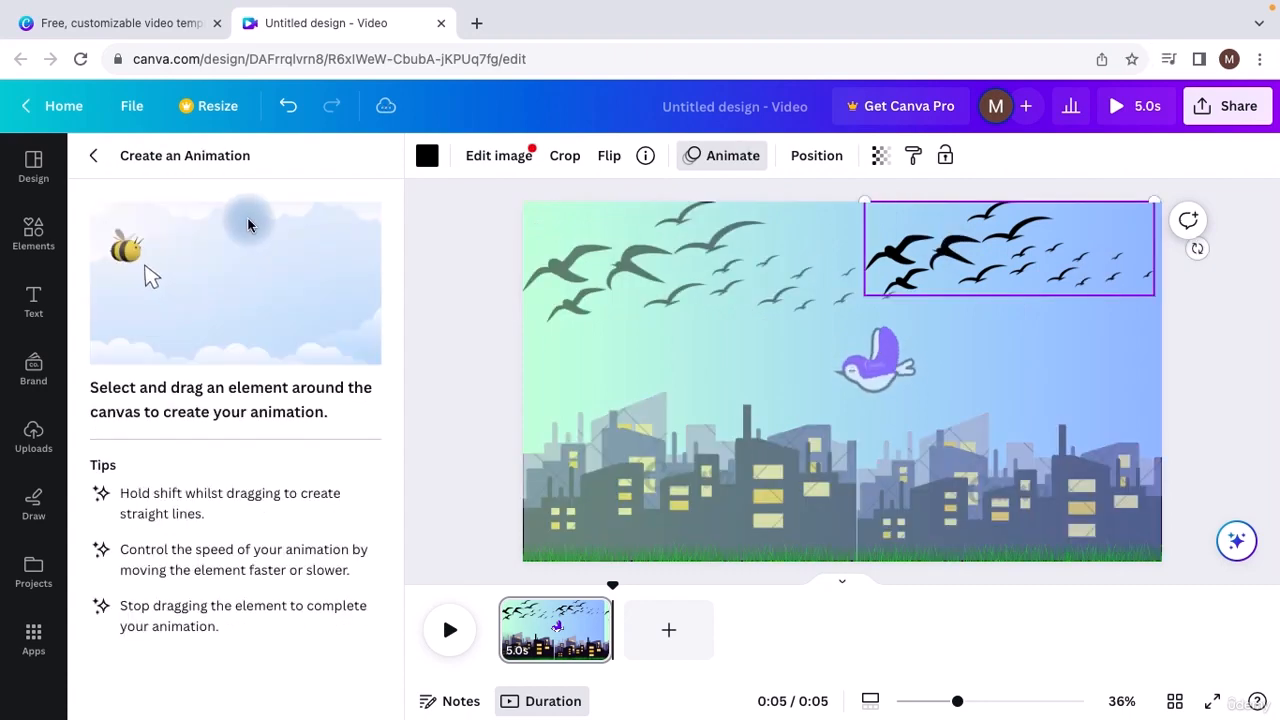
pyautogui.click(96, 160)
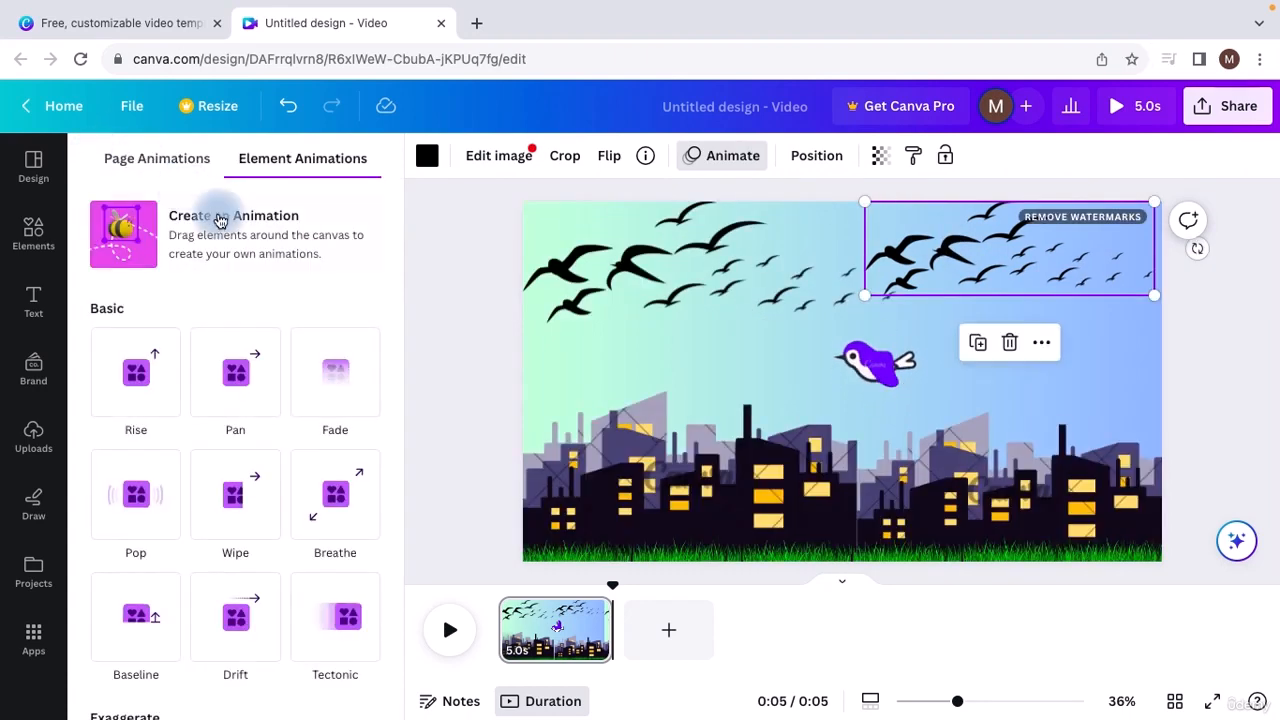
pyautogui.click(280, 222)
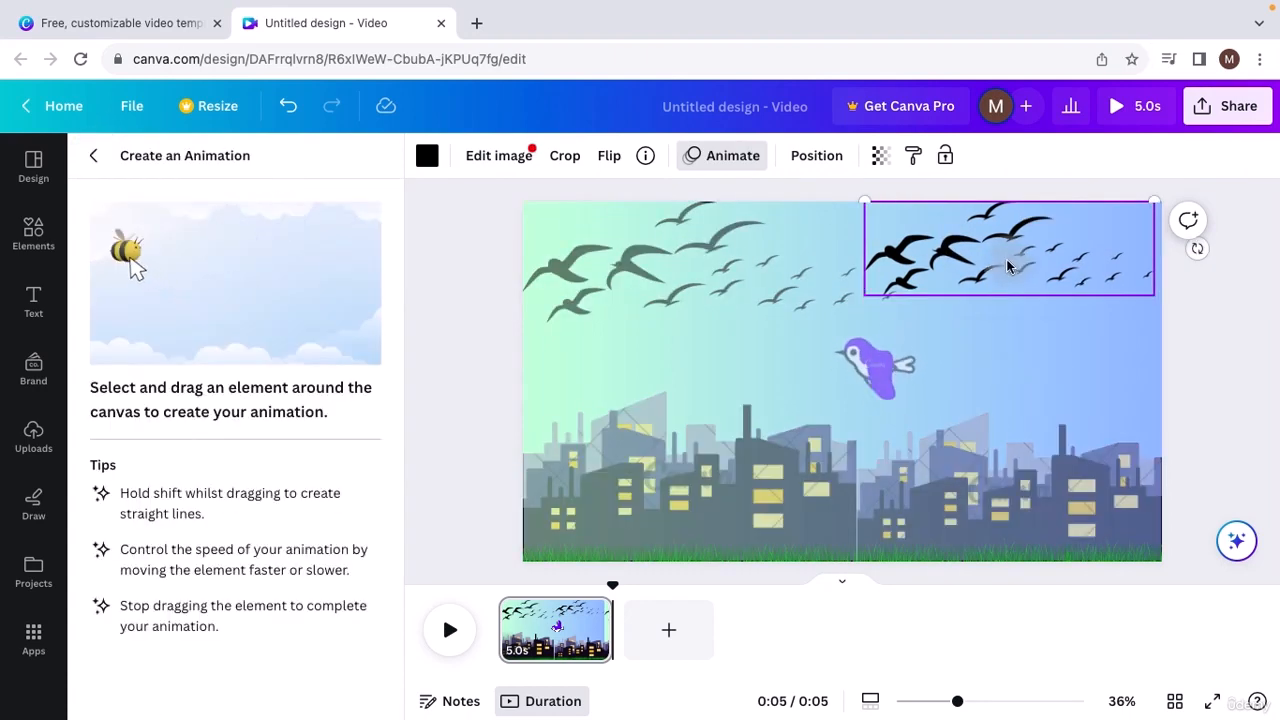
pyautogui.moveTo(1007, 261)
pyautogui.mouseDown()
pyautogui.moveTo(995, 324)
pyautogui.moveTo(788, 332)
pyautogui.moveTo(742, 354)
pyautogui.moveTo(666, 324)
pyautogui.moveTo(745, 332)
pyautogui.moveTo(1055, 271)
pyautogui.mouseUp()
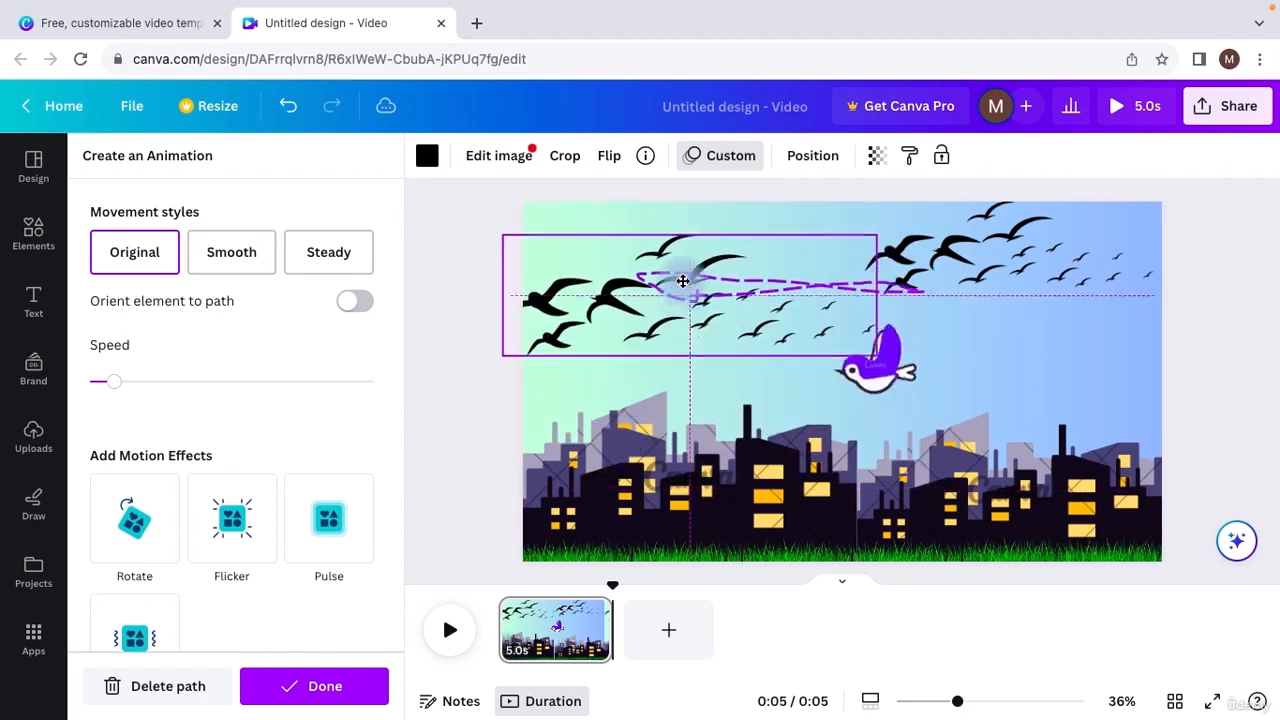
# Return the larger flock to the top-left corner, delete its motion path, and record and accept a new custom path across the sky.
pyautogui.moveTo(692, 261); pyautogui.dragTo(702, 260)
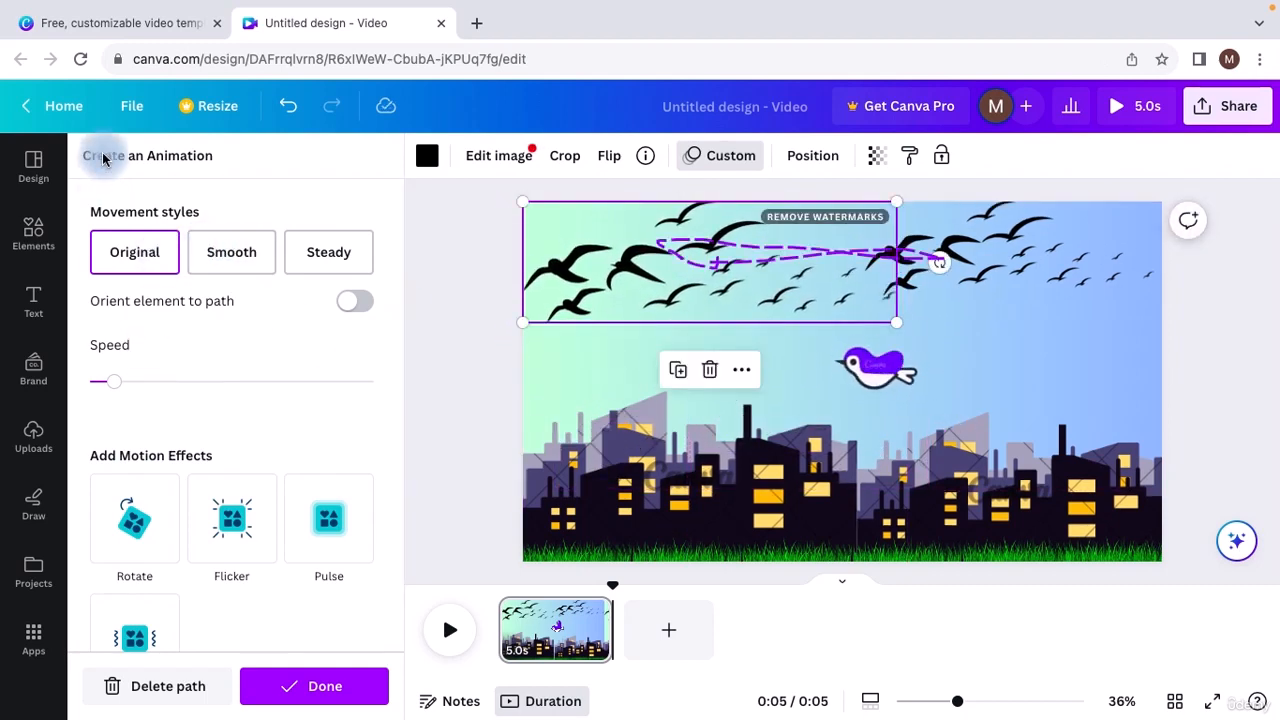
pyautogui.click(168, 686)
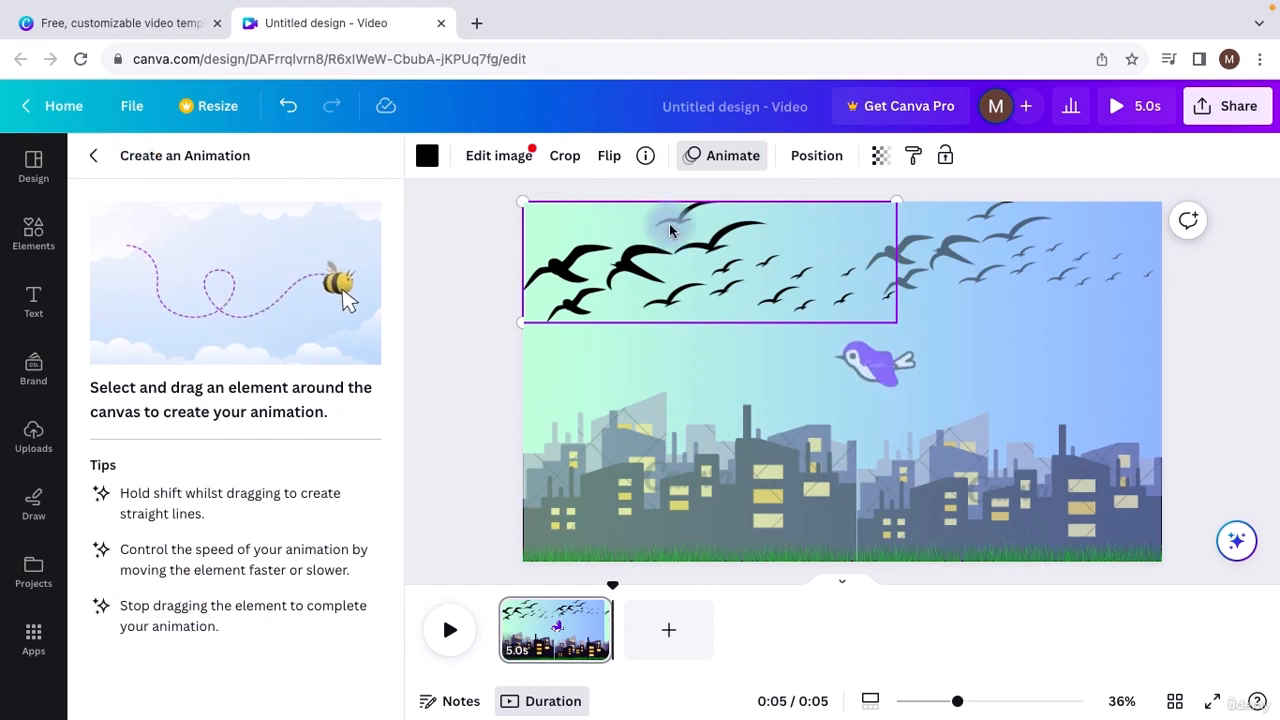
pyautogui.rightClick(766, 243)
pyautogui.moveTo(745, 262)
pyautogui.mouseDown()
pyautogui.moveTo(674, 312)
pyautogui.moveTo(603, 323)
pyautogui.mouseUp()
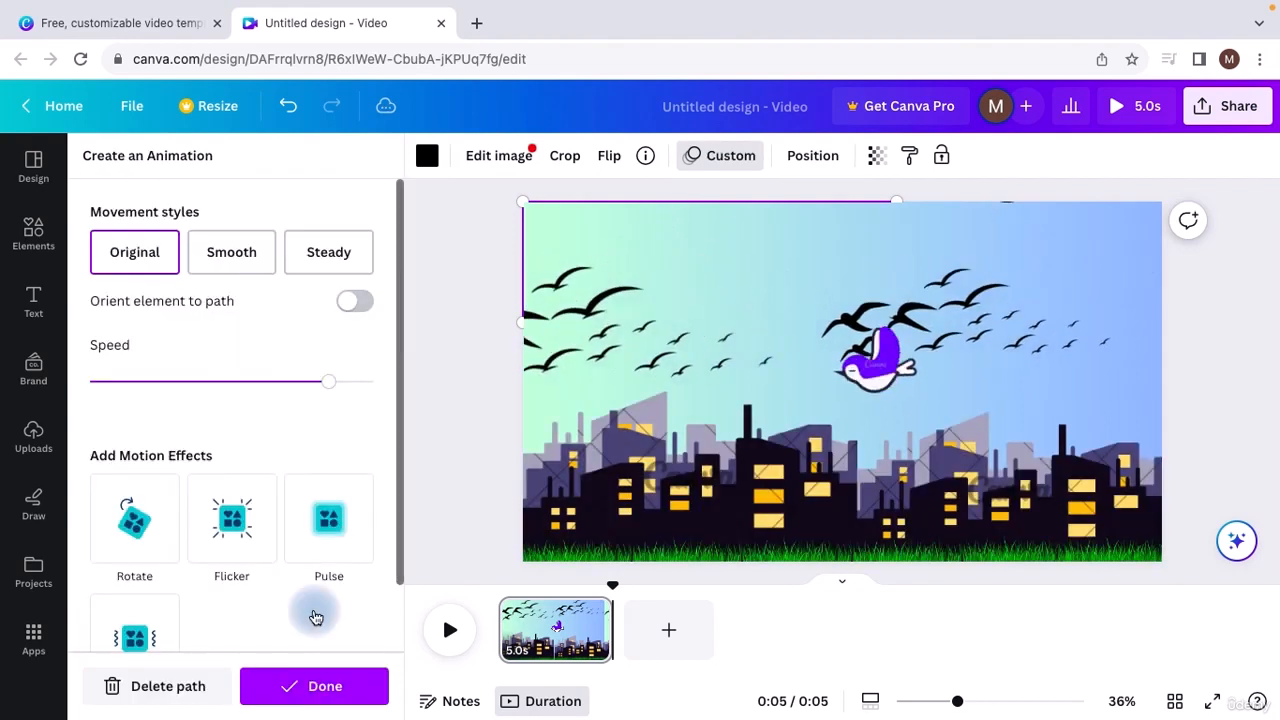
pyautogui.click(303, 686)
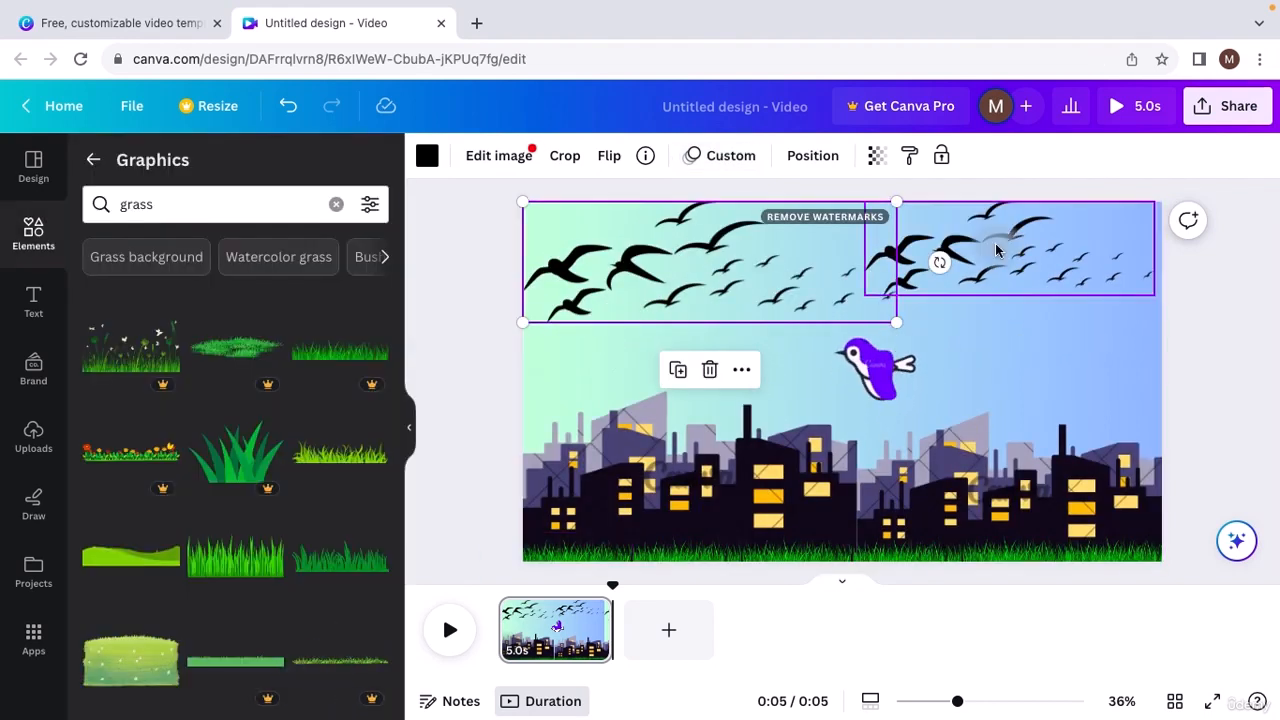
# Delete the smaller flock's motion path and record and accept a new one, sweeping it down and leftward to the middle of the sky.
pyautogui.click(993, 250)
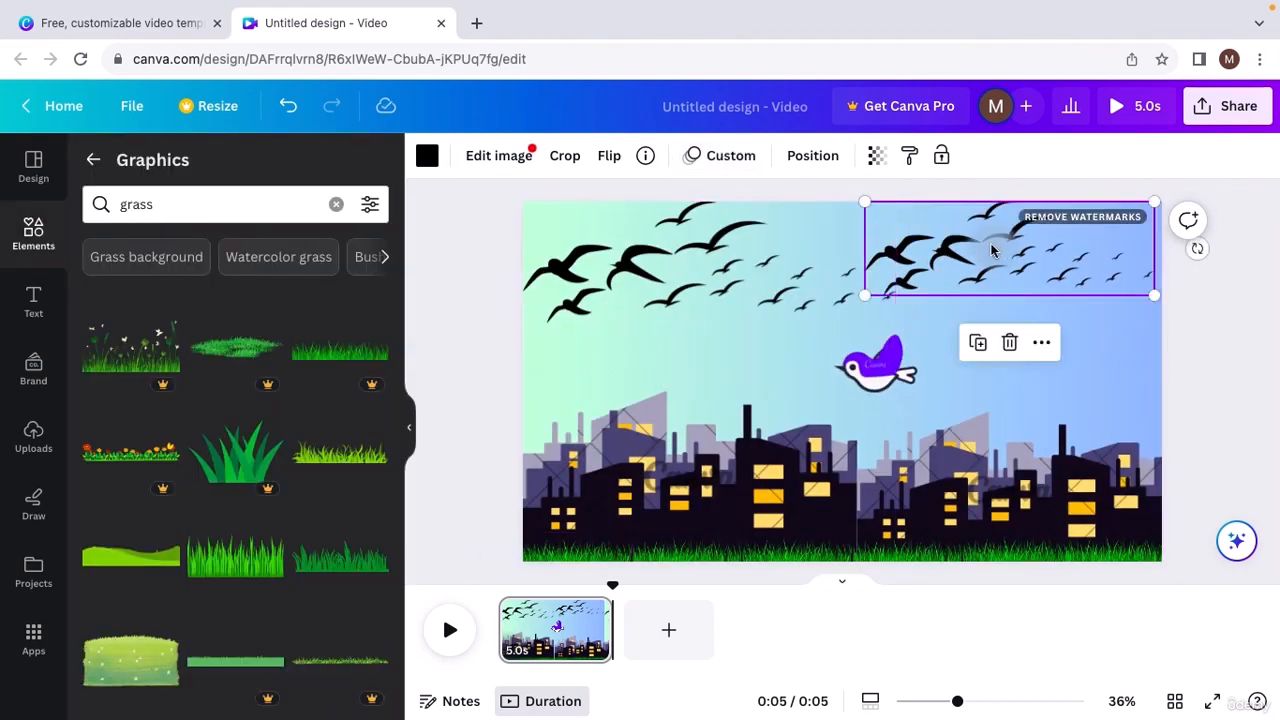
pyautogui.click(89, 168)
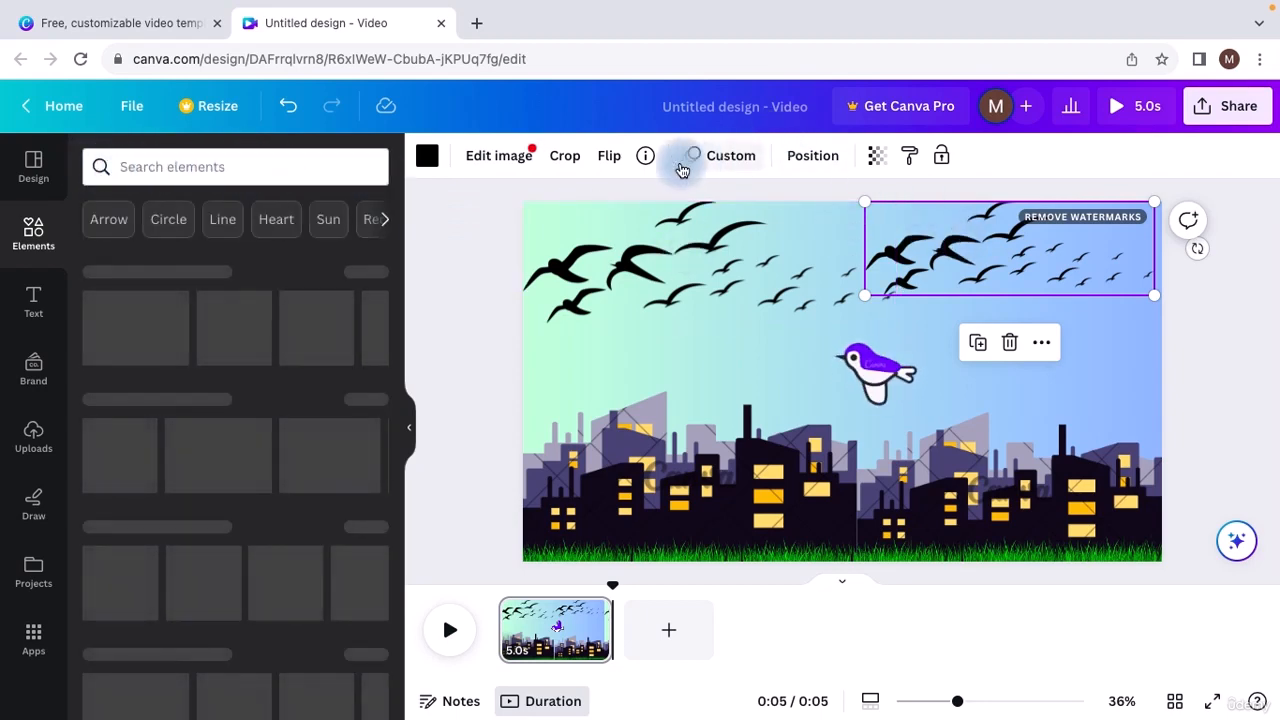
pyautogui.click(741, 158)
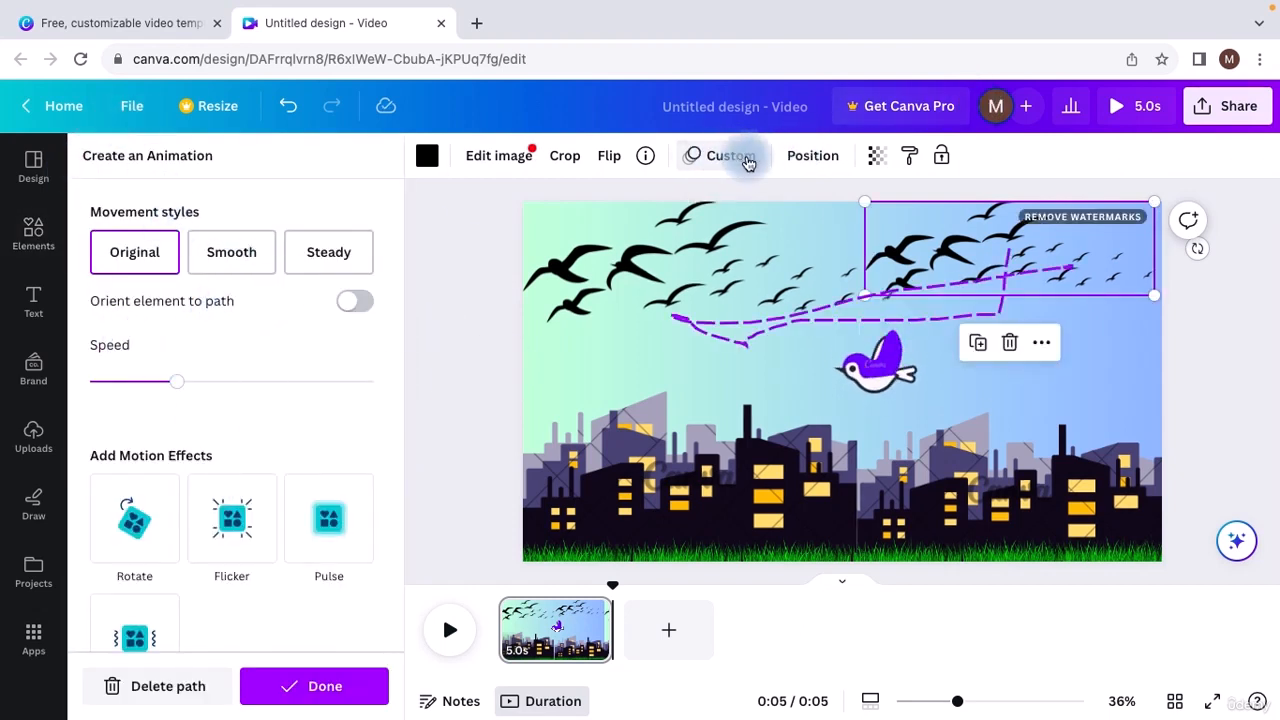
pyautogui.scroll(-2, 237, 485)
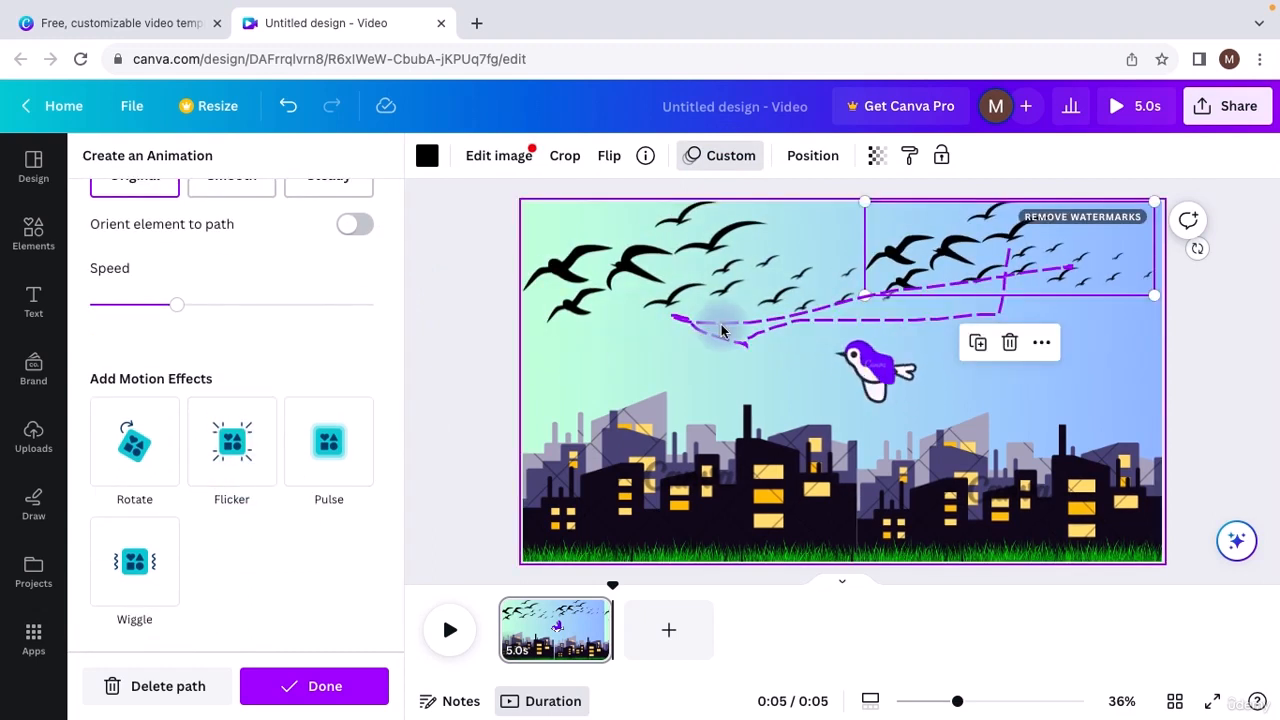
pyautogui.click(184, 686)
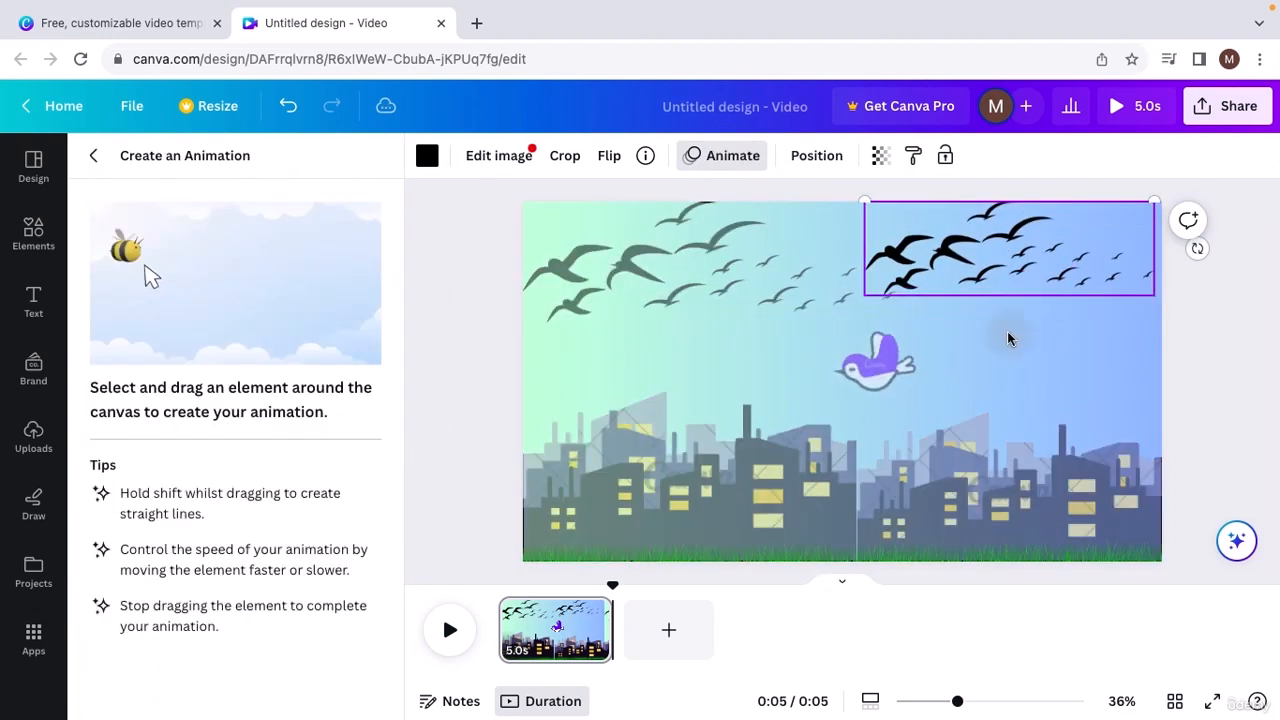
pyautogui.moveTo(967, 227)
pyautogui.mouseDown()
pyautogui.moveTo(860, 318)
pyautogui.moveTo(768, 349)
pyautogui.mouseUp()
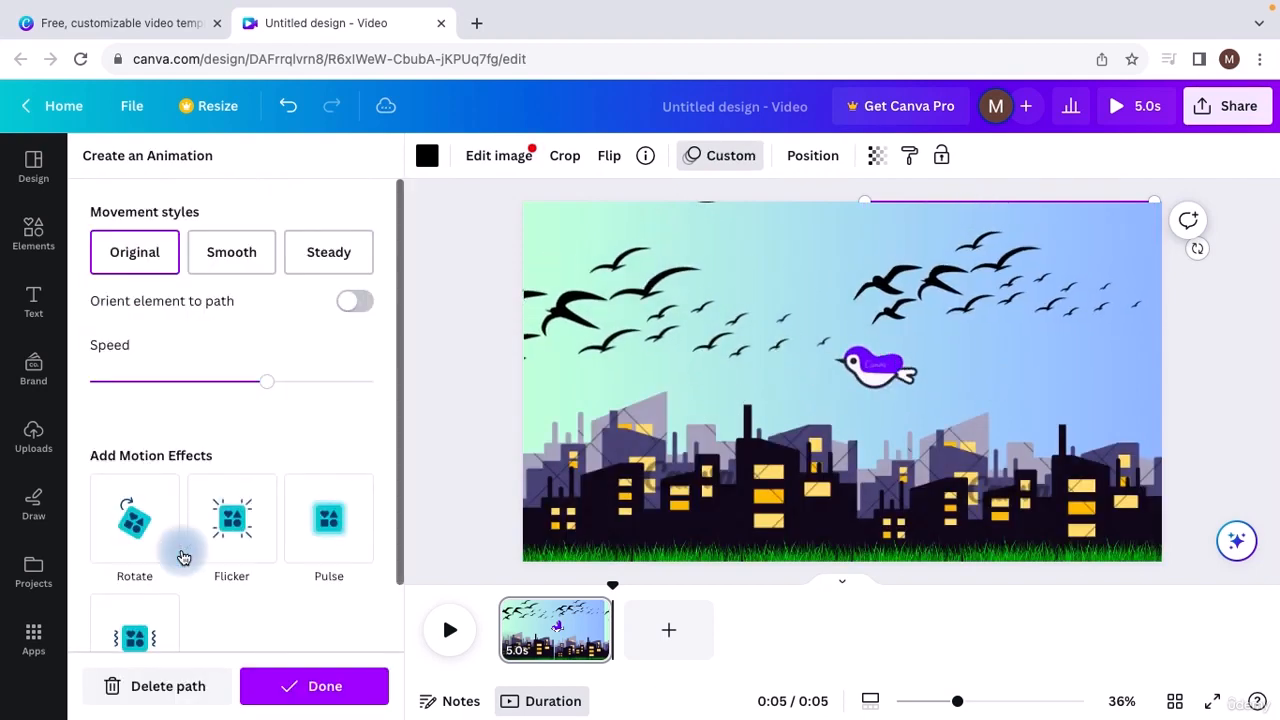
pyautogui.click(284, 692)
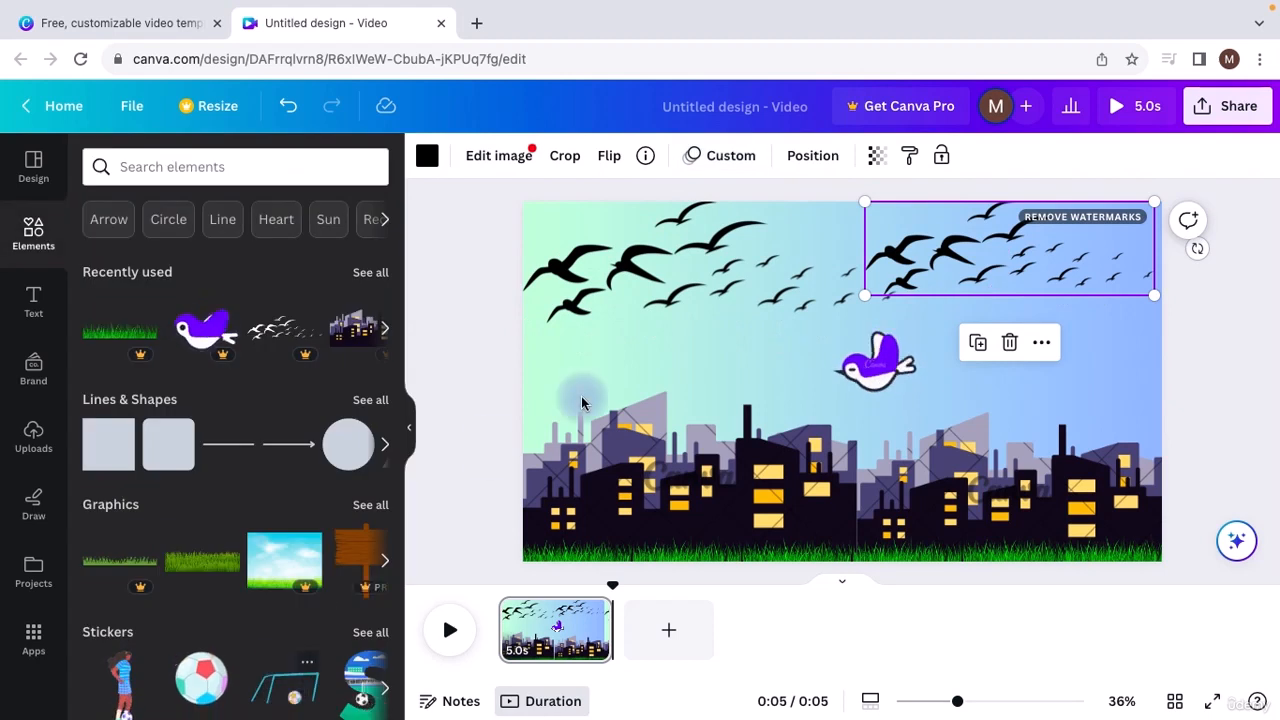
# Slow the larger flock's custom animation by reducing its speed to a little over one third of the range.
pyautogui.click(757, 252)
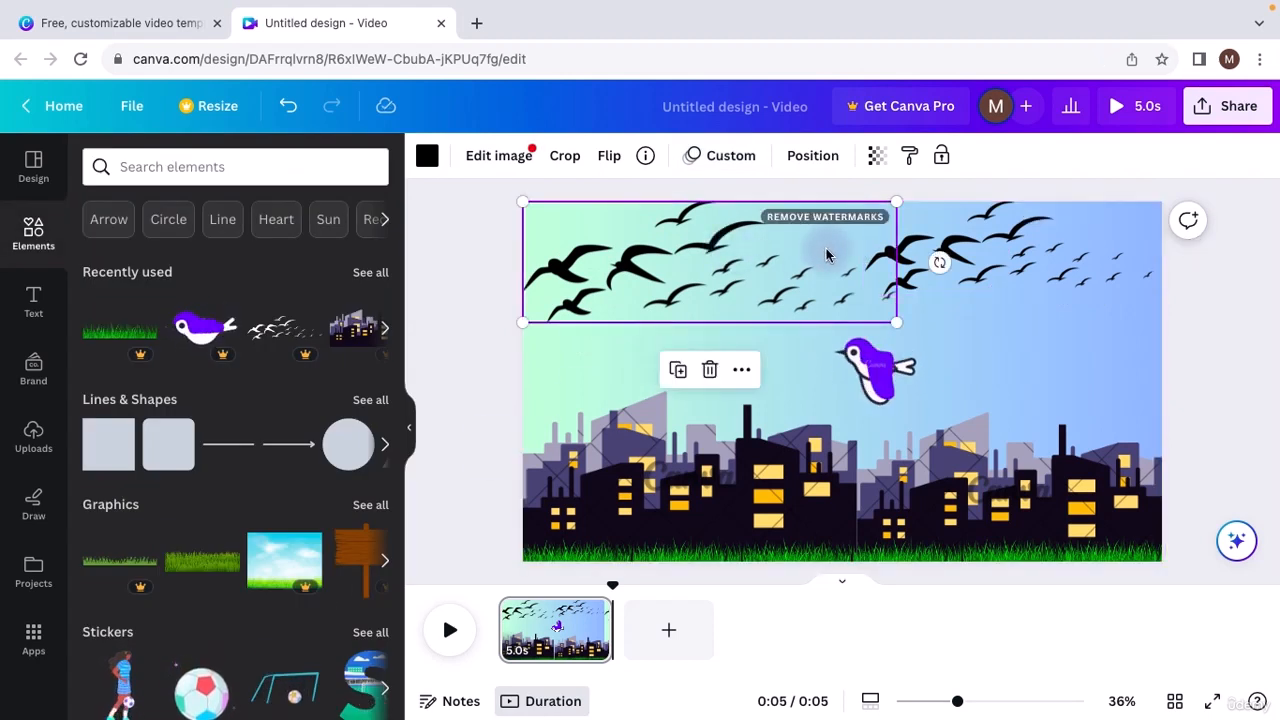
pyautogui.click(728, 166)
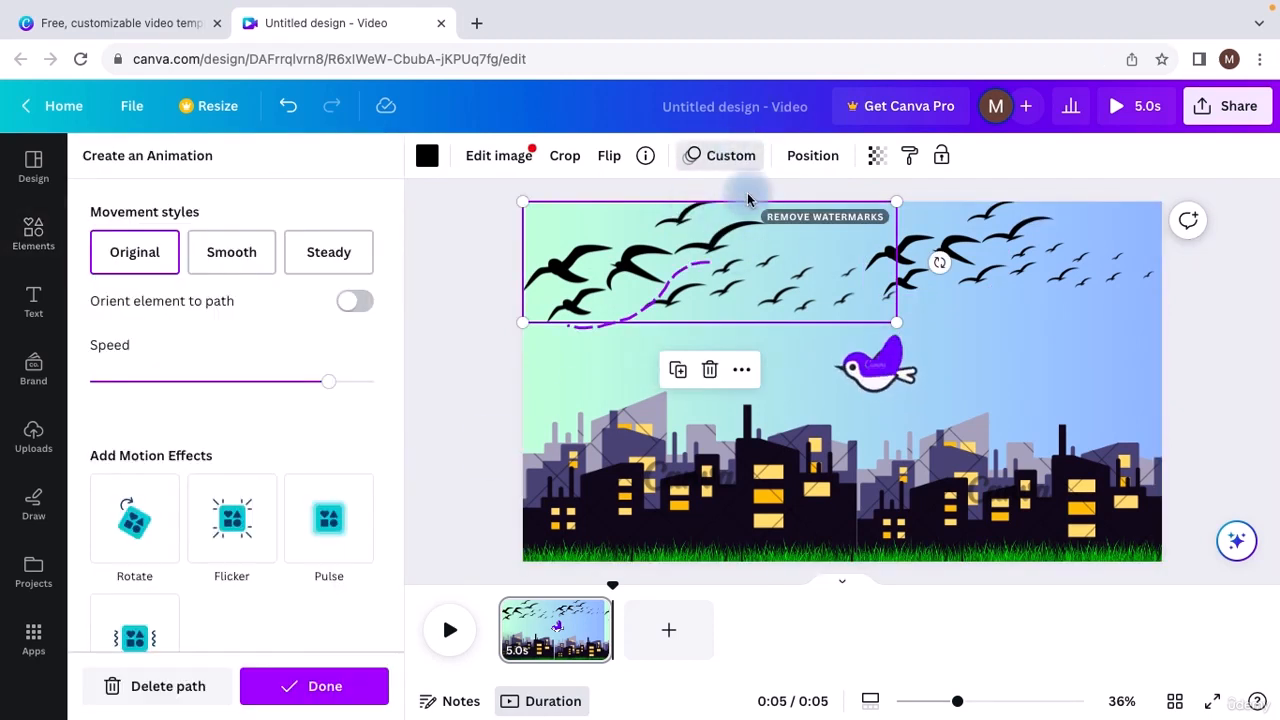
pyautogui.click(341, 400)
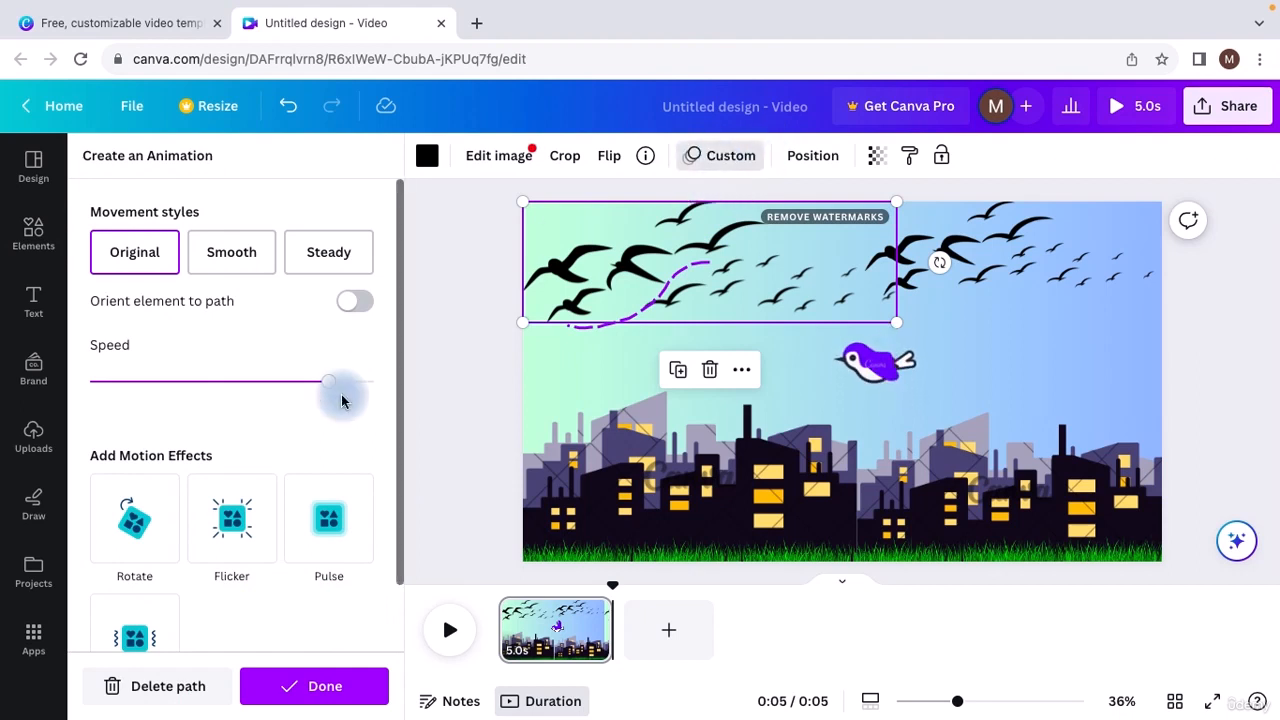
pyautogui.click(335, 383)
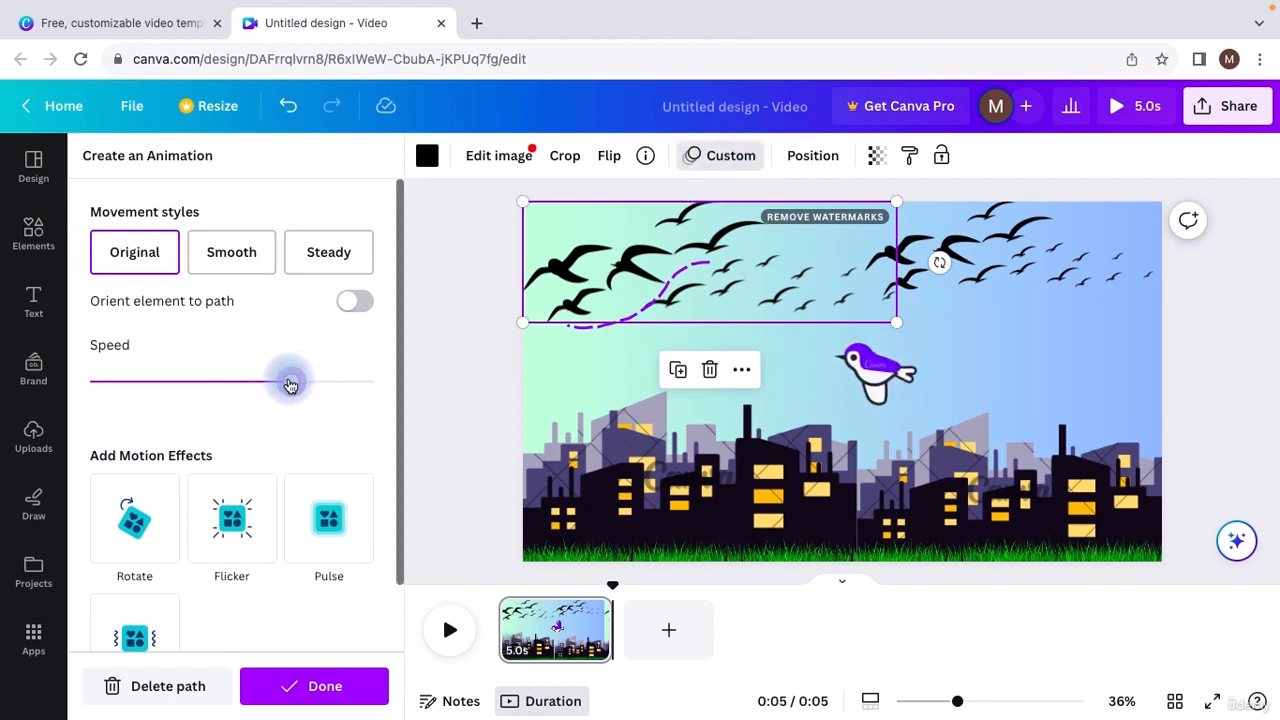
pyautogui.moveTo(290, 385); pyautogui.dragTo(199, 385)
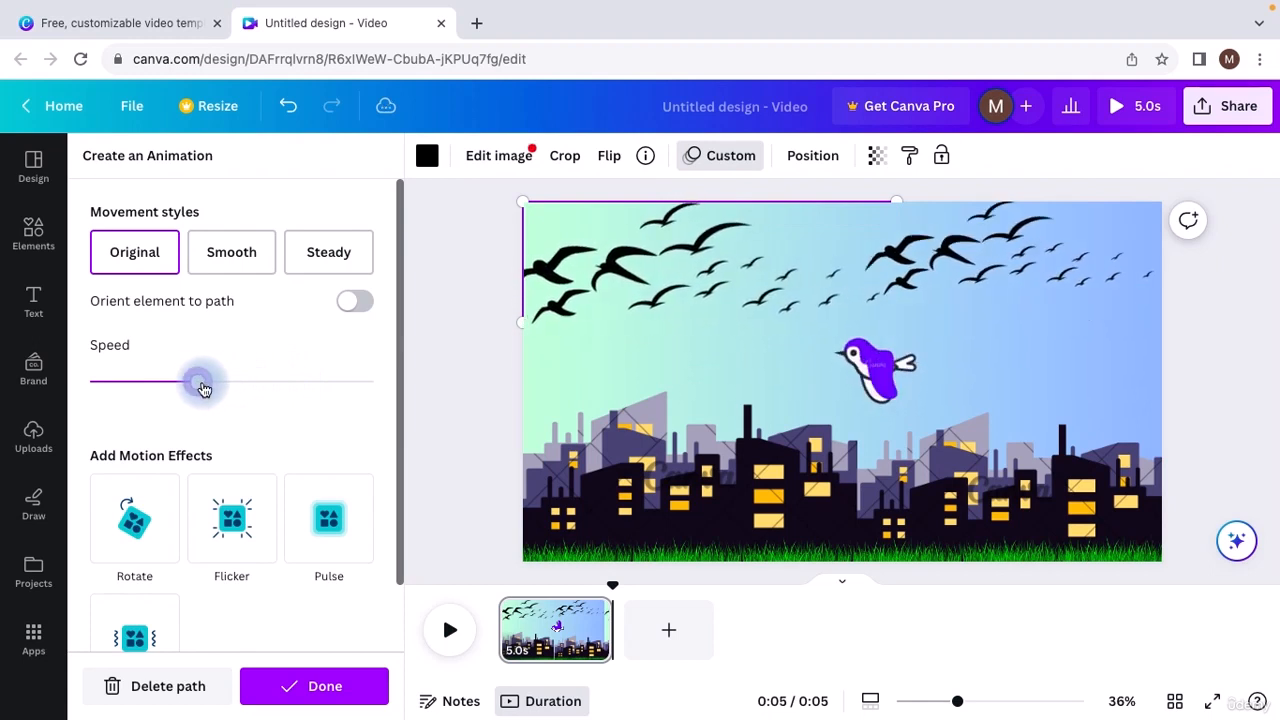
# Reduce the smaller flock's animation speed to just over one third of the range, try the Smooth movement style, and set it to Steady.
pyautogui.click(1018, 268)
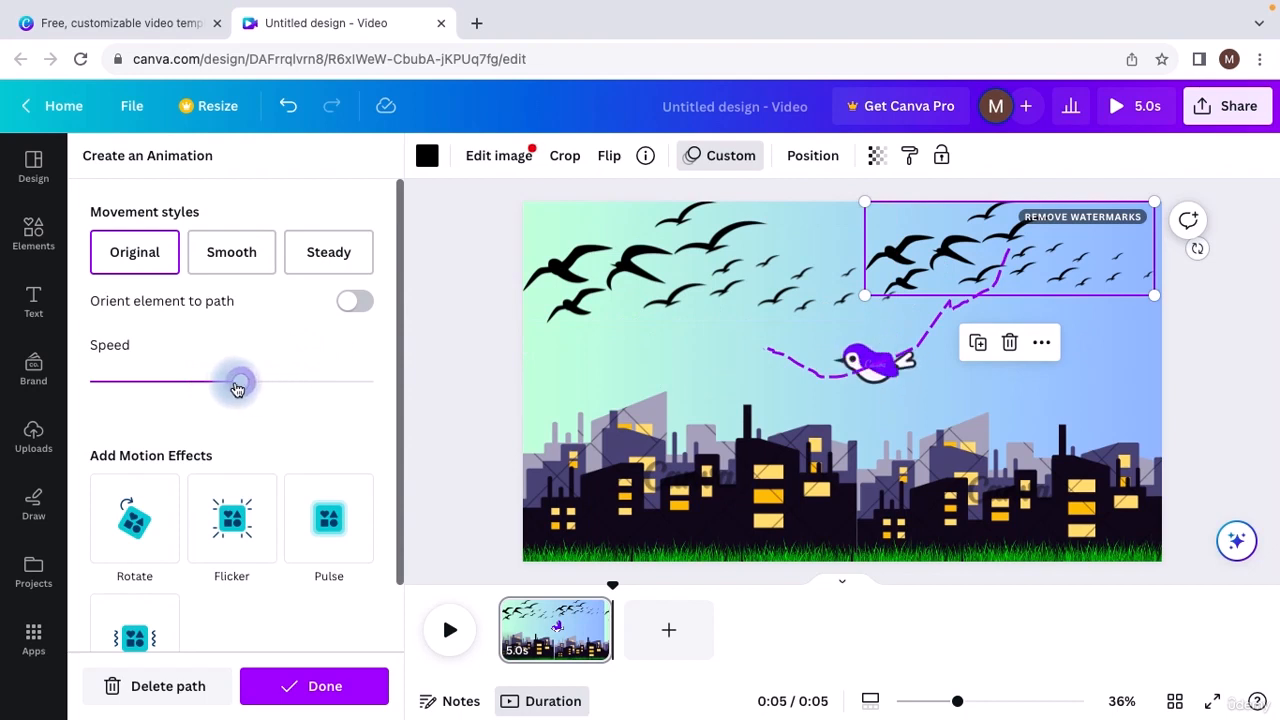
pyautogui.moveTo(202, 395); pyautogui.dragTo(194, 391)
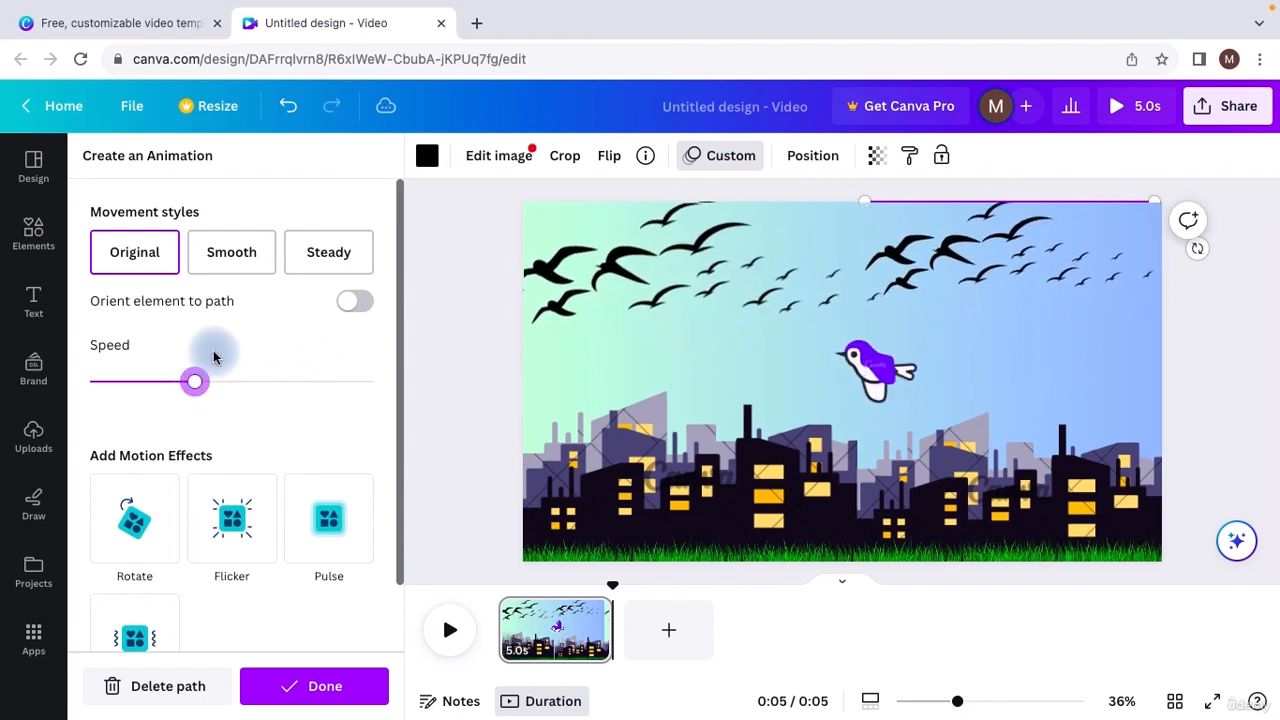
pyautogui.click(238, 258)
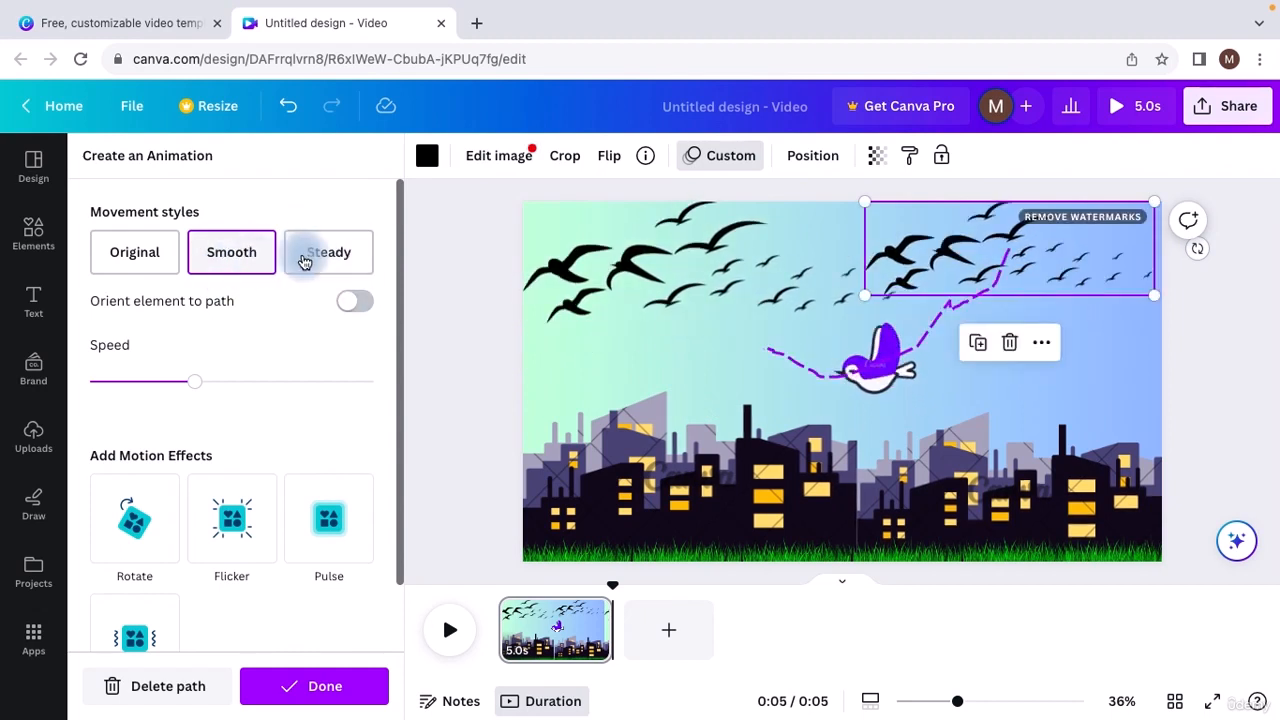
pyautogui.click(311, 258)
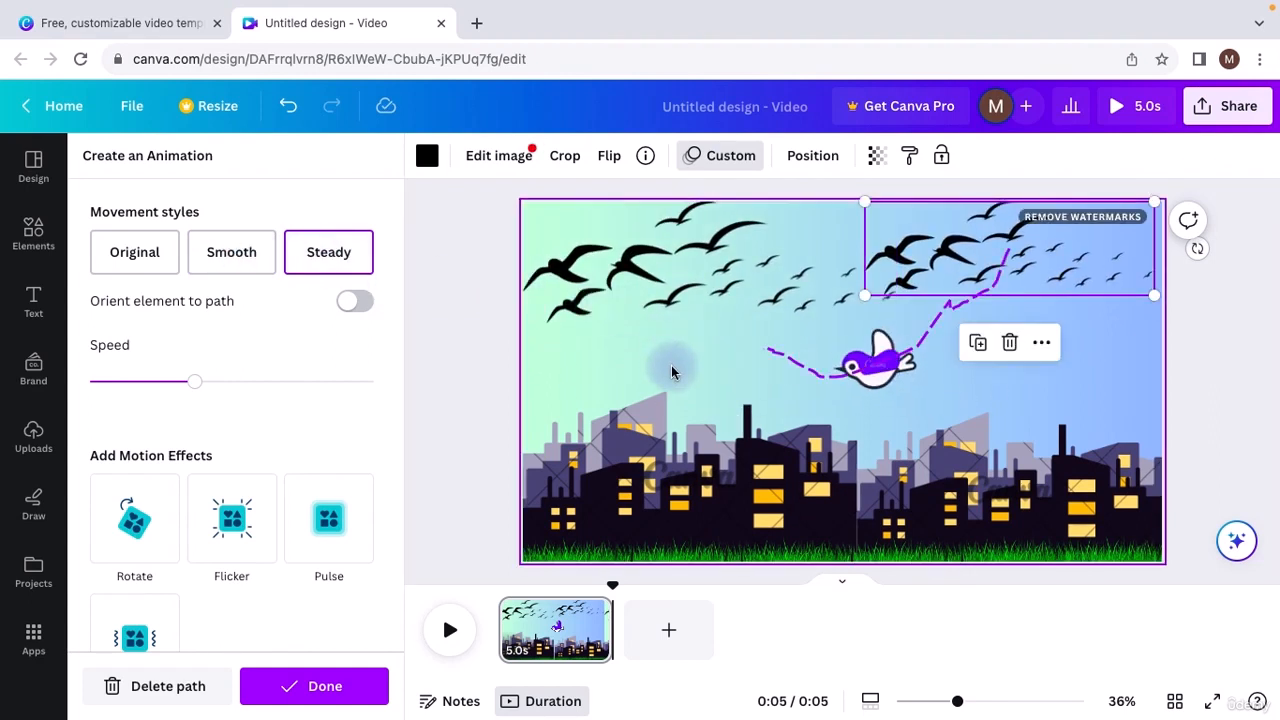
# Record a custom motion path for the purple bird, flying it from mid-page nearly straight leftward to the page edge.
pyautogui.click(1010, 418)
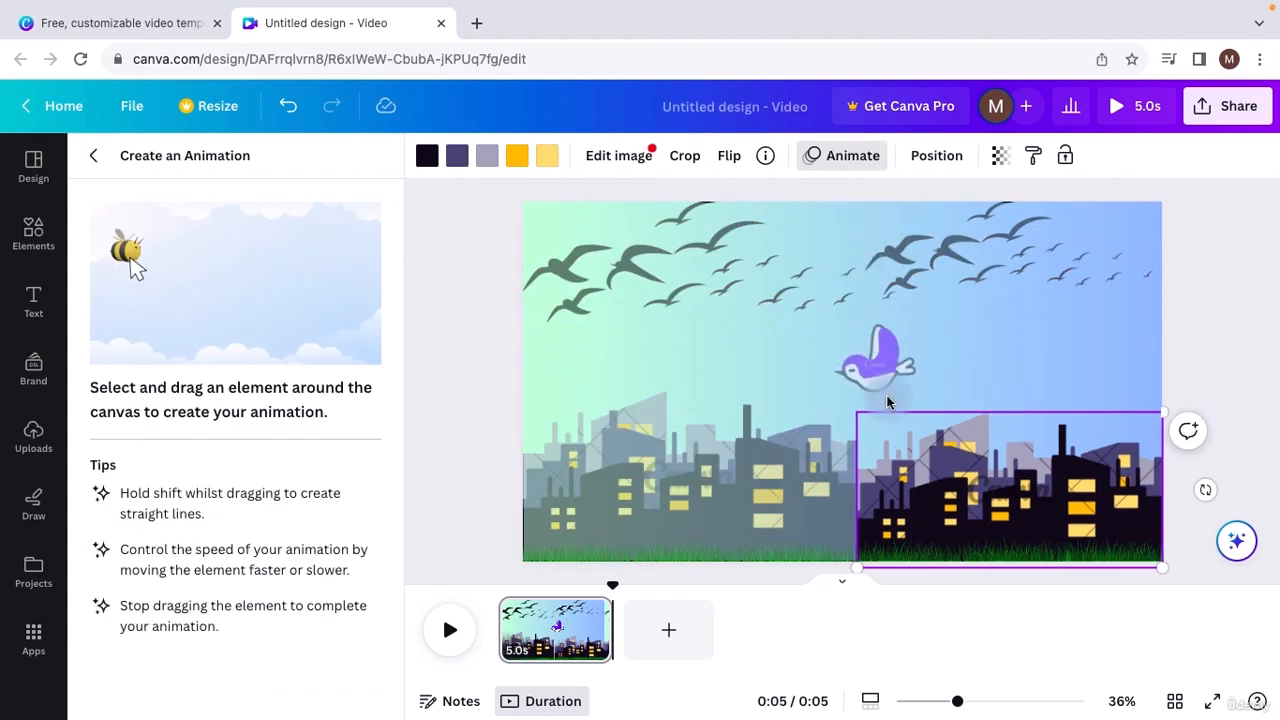
pyautogui.click(907, 370)
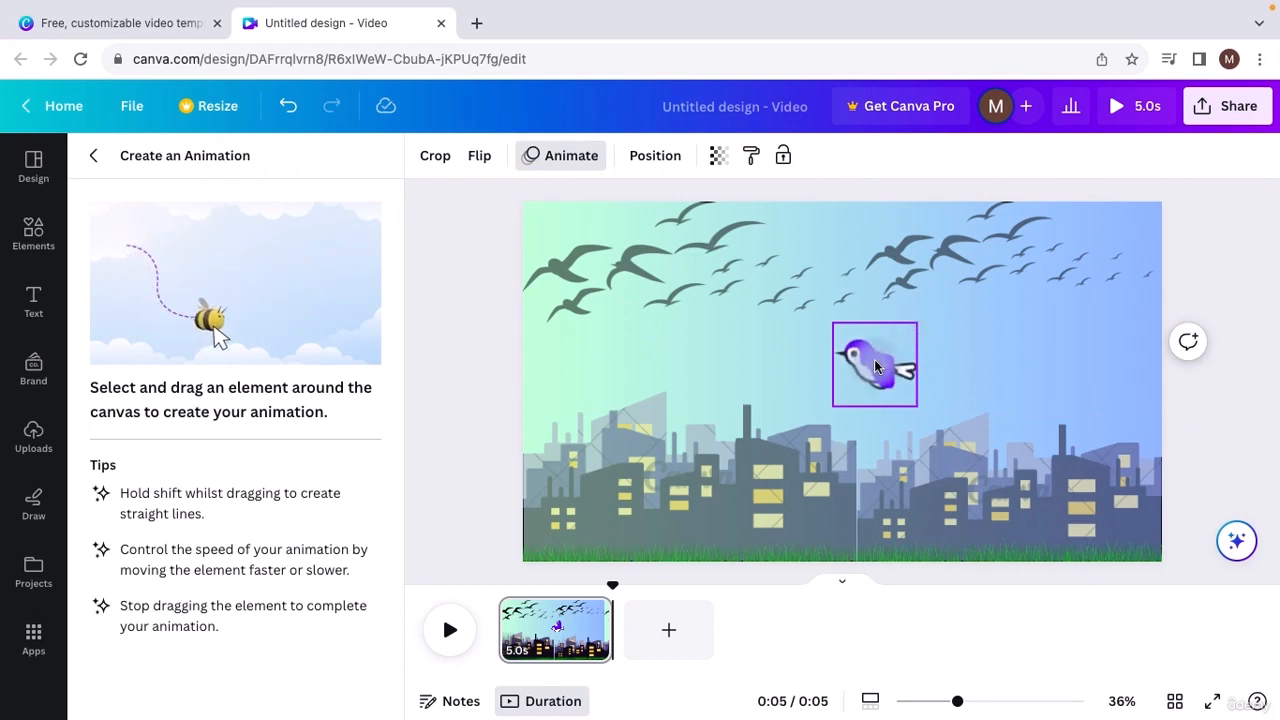
pyautogui.click(545, 167)
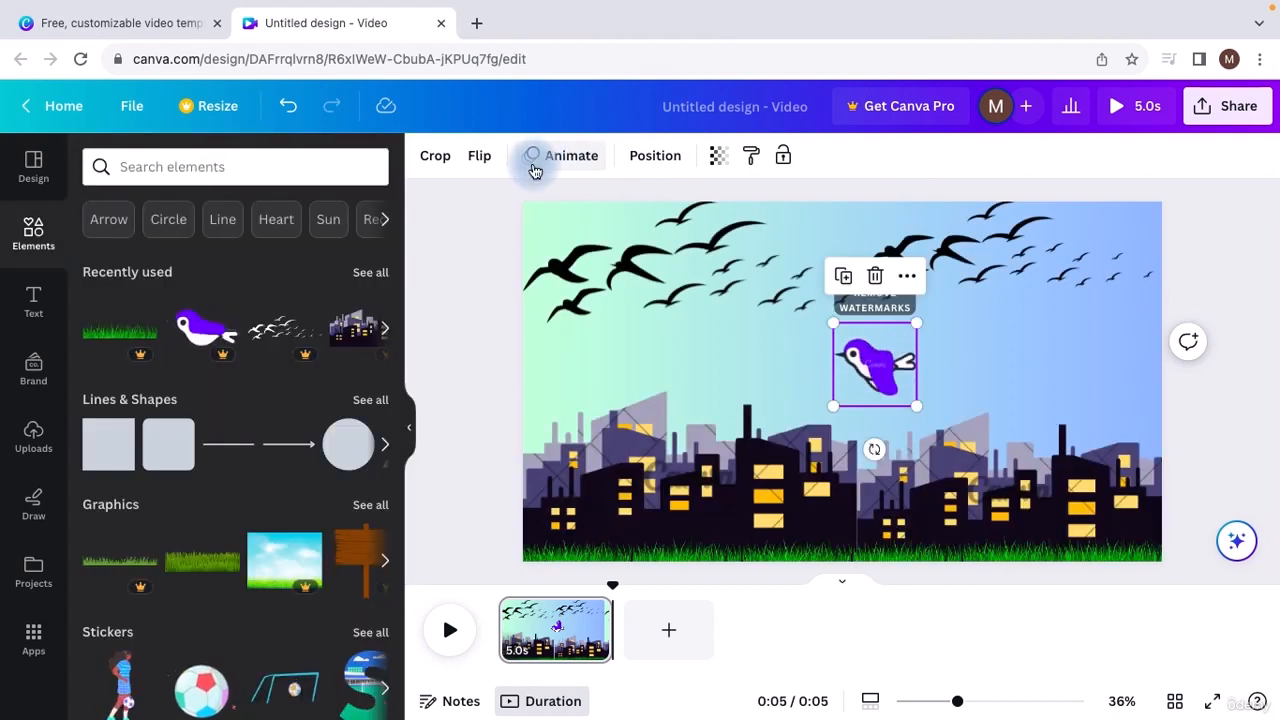
pyautogui.click(535, 168)
pyautogui.click(250, 230)
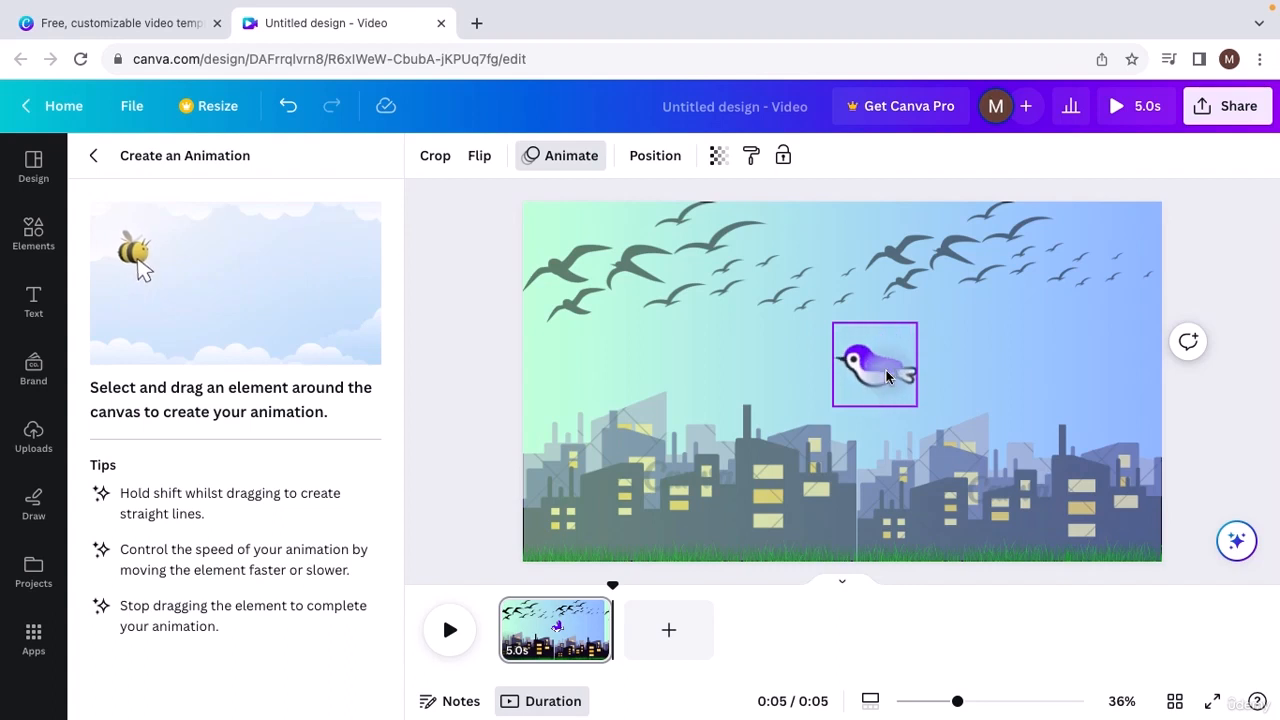
pyautogui.moveTo(886, 370); pyautogui.dragTo(697, 374)
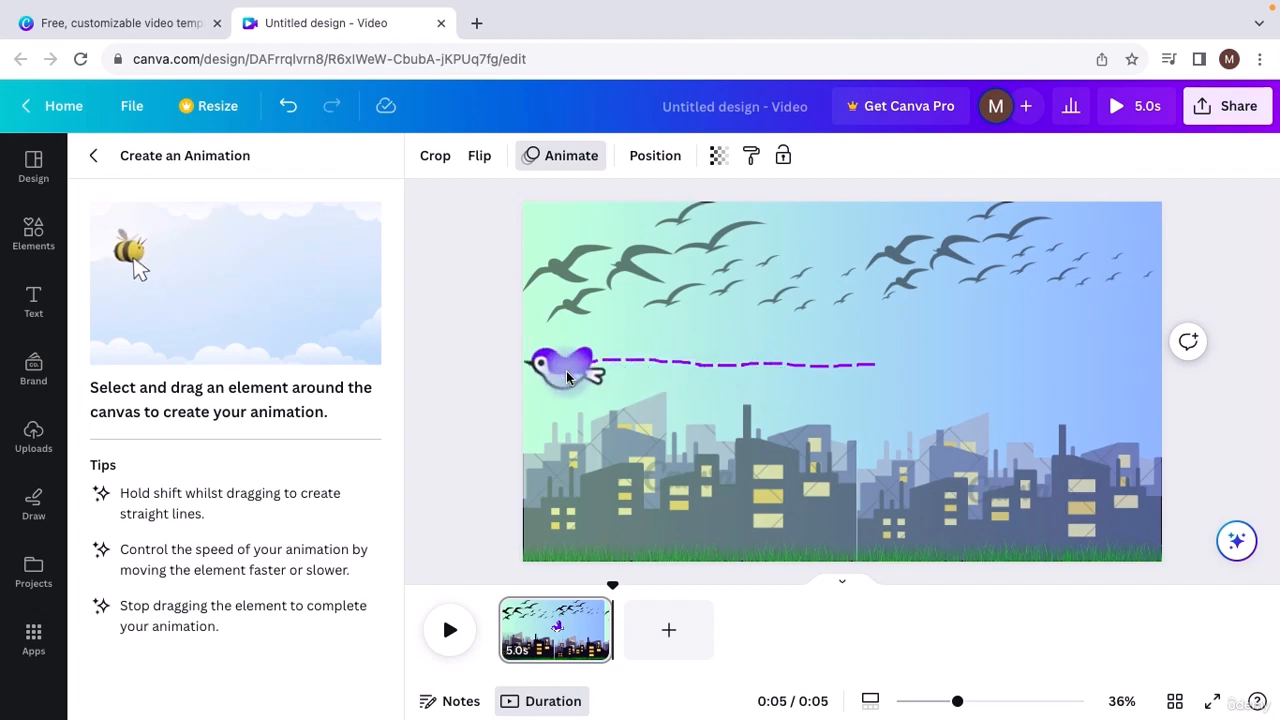
pyautogui.moveTo(532, 372); pyautogui.dragTo(532, 372)
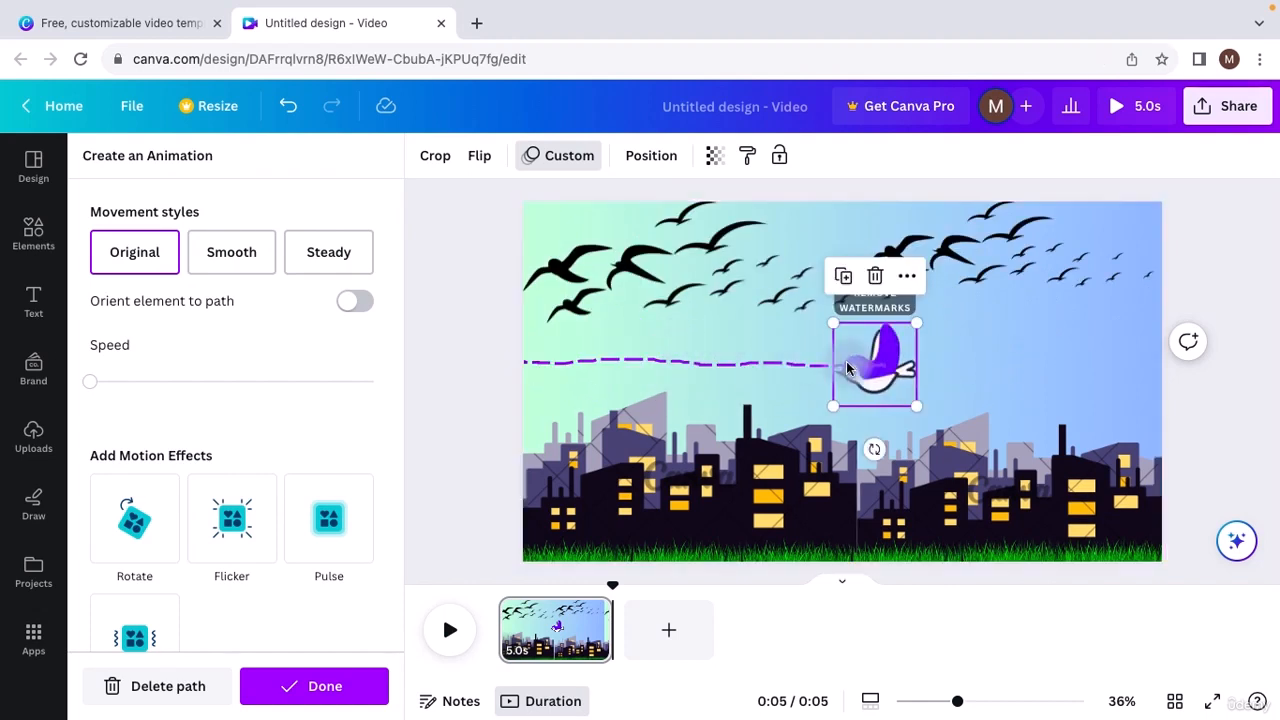
# Delete the purple bird's leftward path, try a path toward the right side of the page, and delete that one too.
pyautogui.click(590, 420)
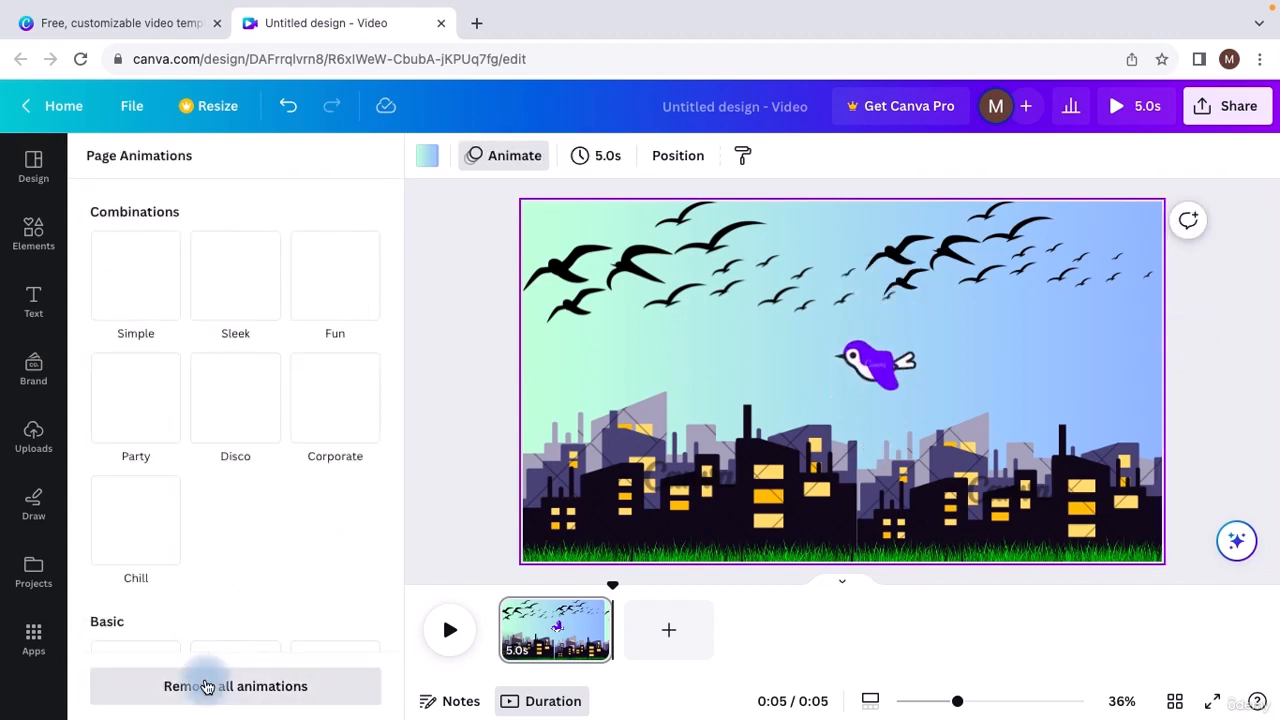
pyautogui.click(875, 365)
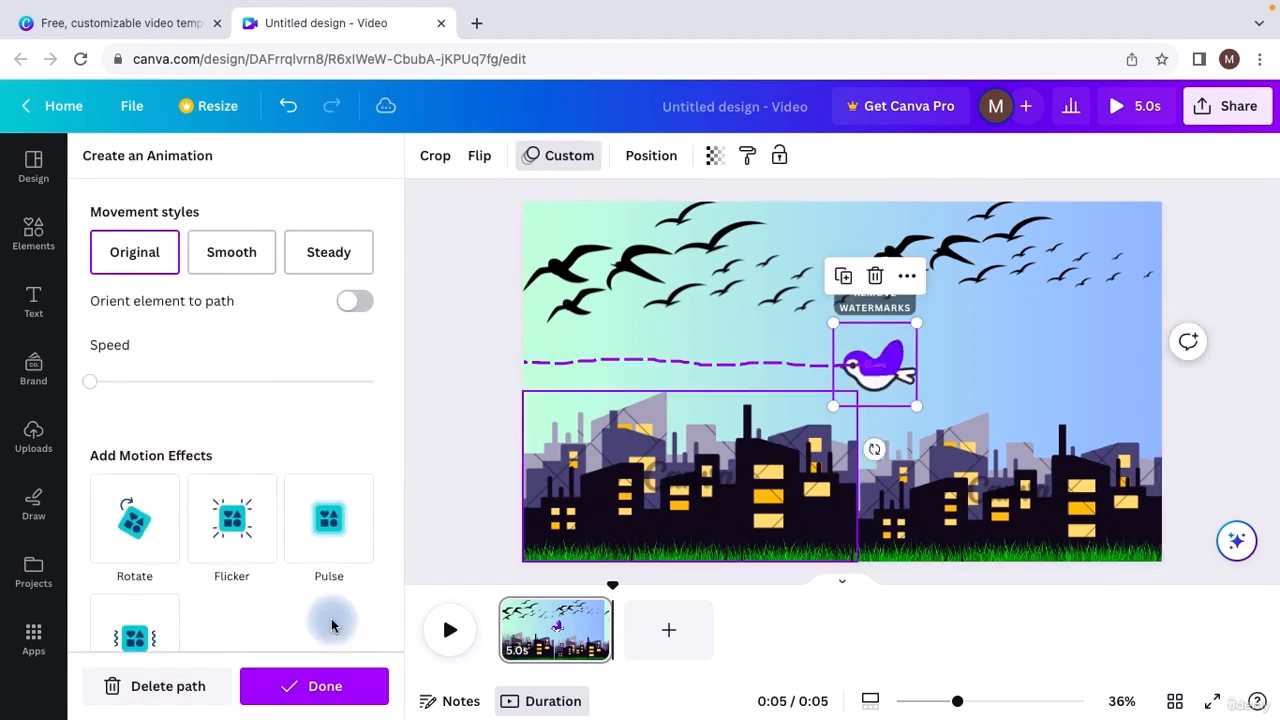
pyautogui.click(160, 687)
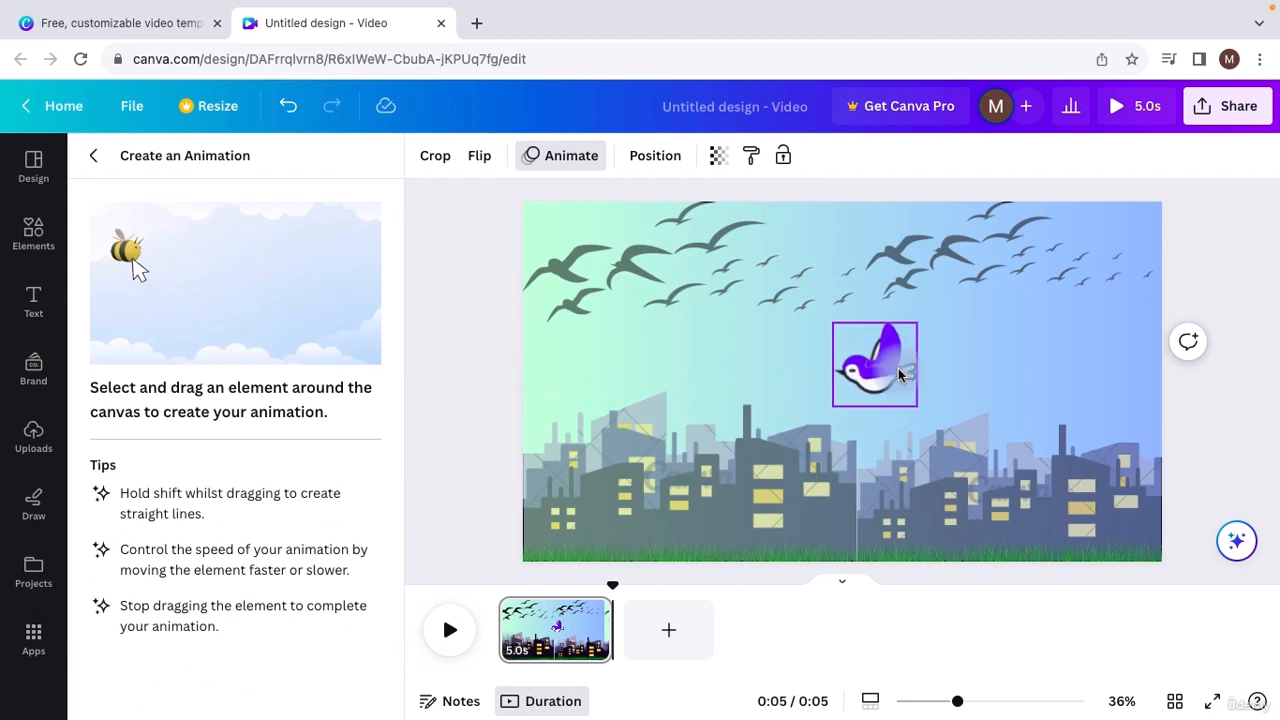
pyautogui.moveTo(1138, 362); pyautogui.dragTo(1138, 362)
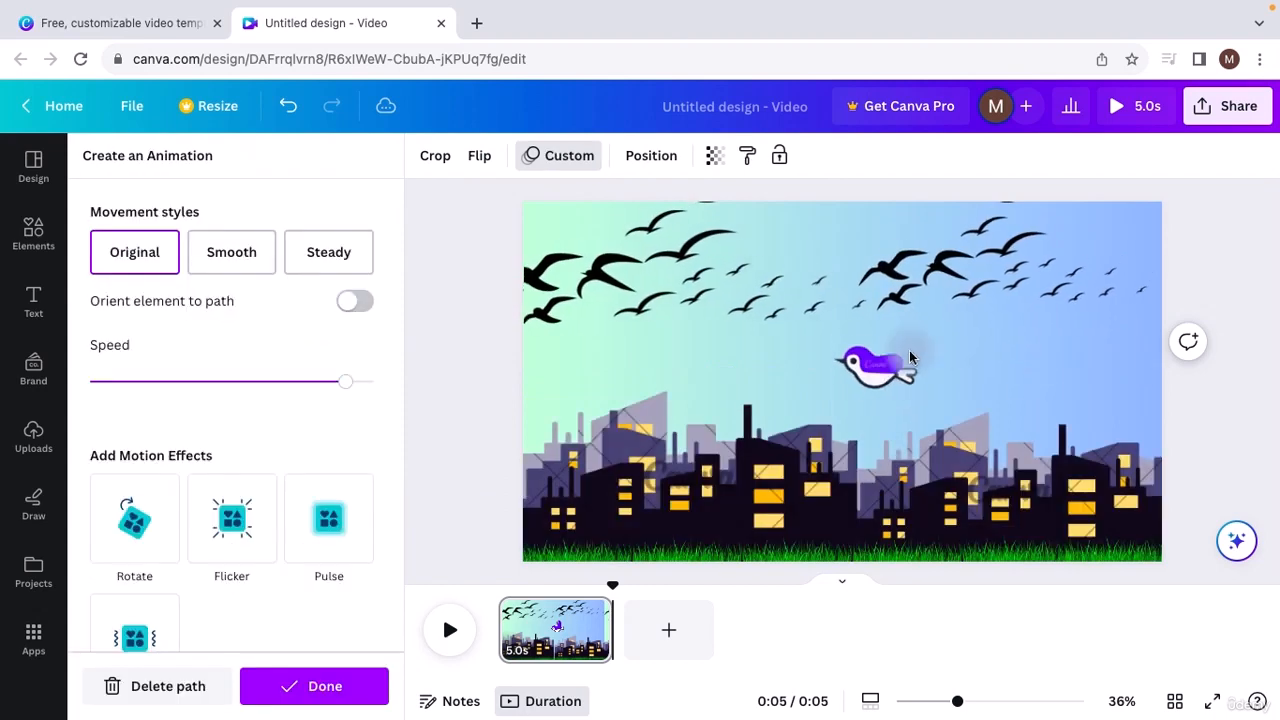
pyautogui.click(183, 688)
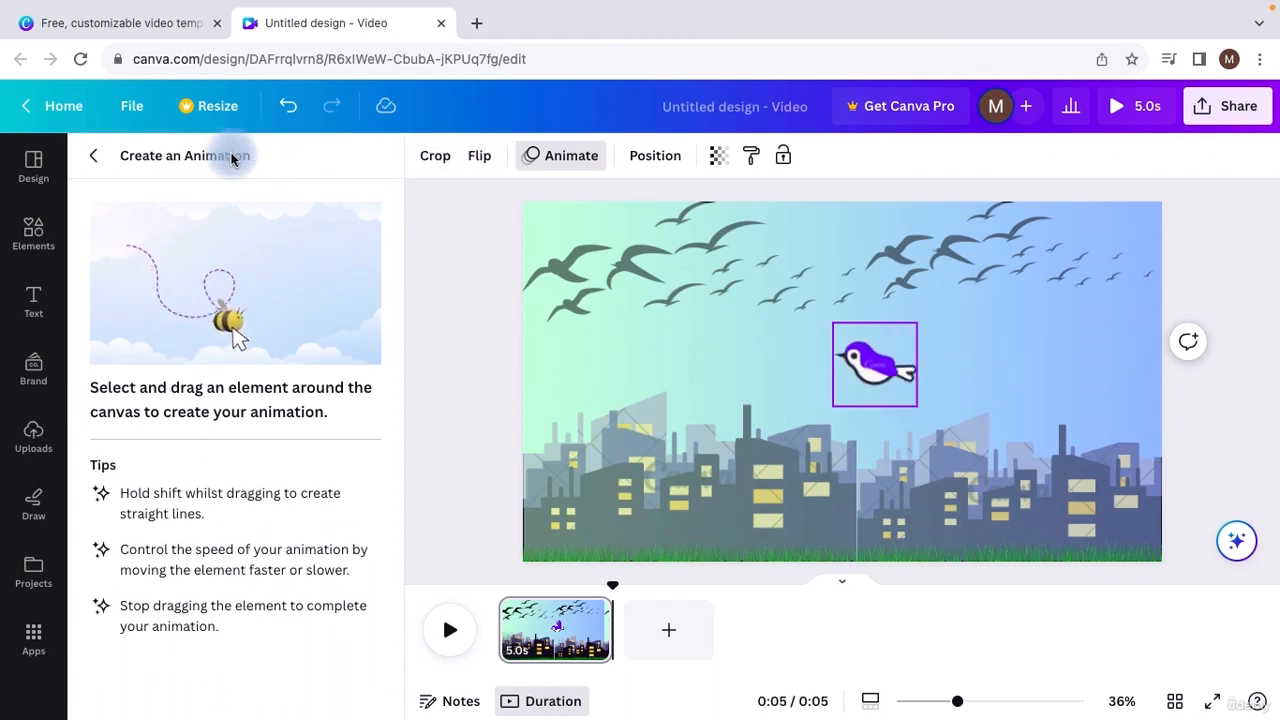
# Move the purple bird to the page's right side and record a custom motion path flying it leftward across the sky to the opposite edge.
pyautogui.click(651, 152)
pyautogui.moveTo(858, 370); pyautogui.dragTo(1097, 370)
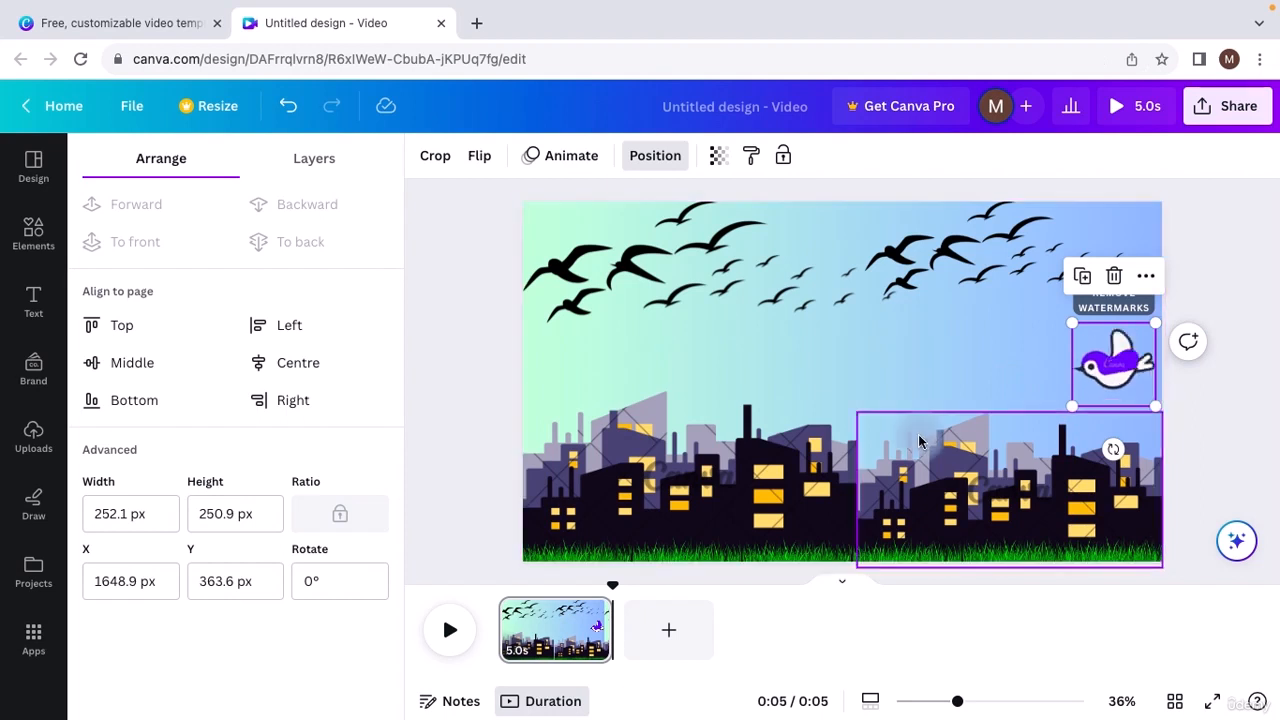
pyautogui.click(571, 155)
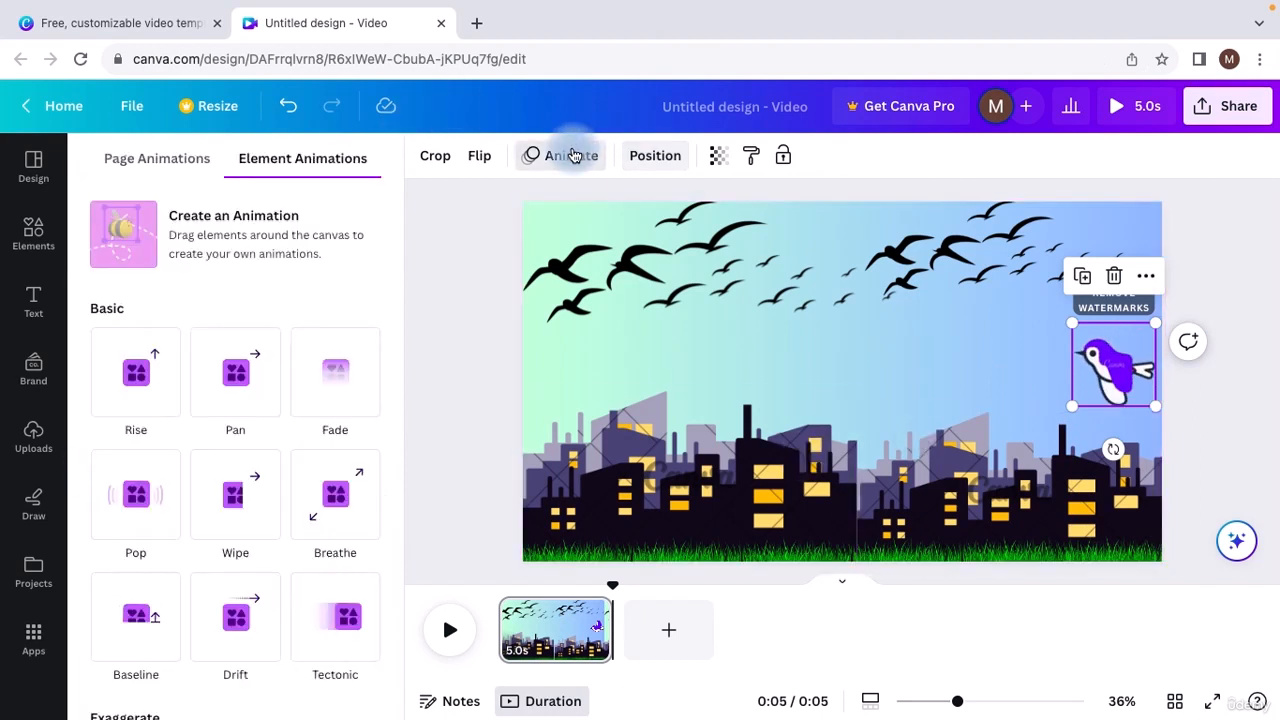
pyautogui.click(184, 226)
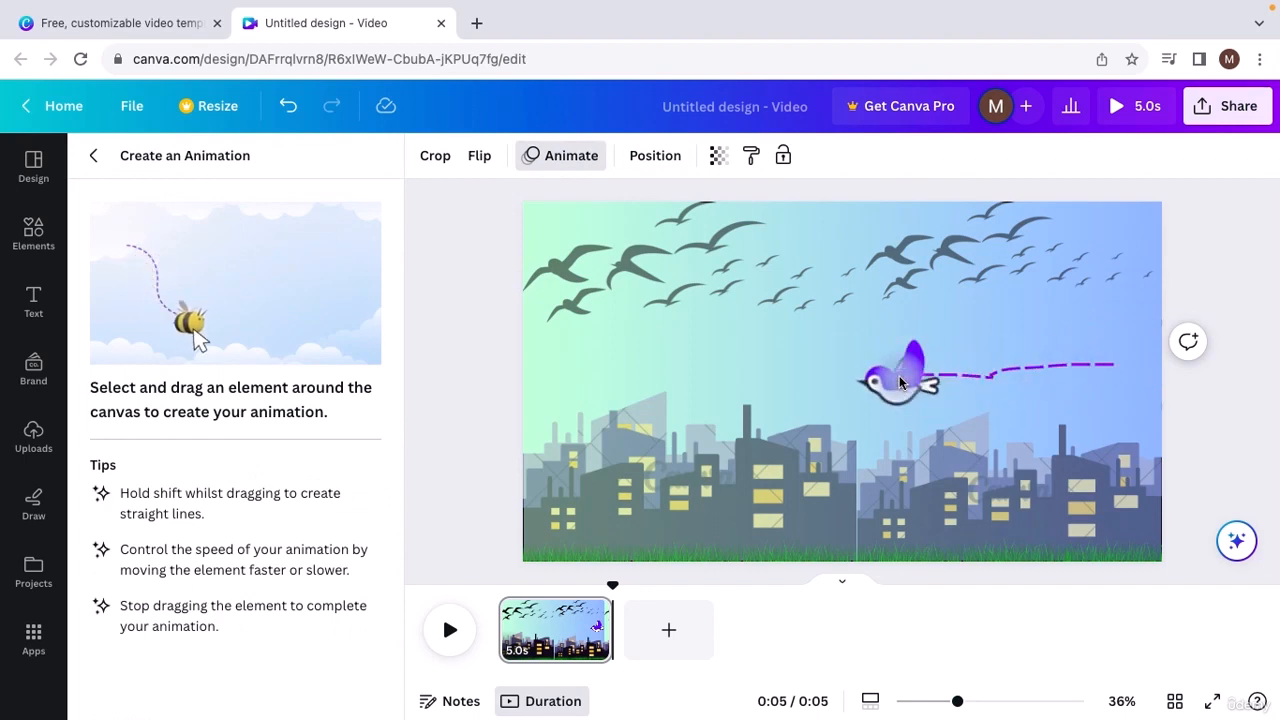
pyautogui.moveTo(899, 379); pyautogui.dragTo(826, 368)
pyautogui.moveTo(745, 357); pyautogui.dragTo(669, 354)
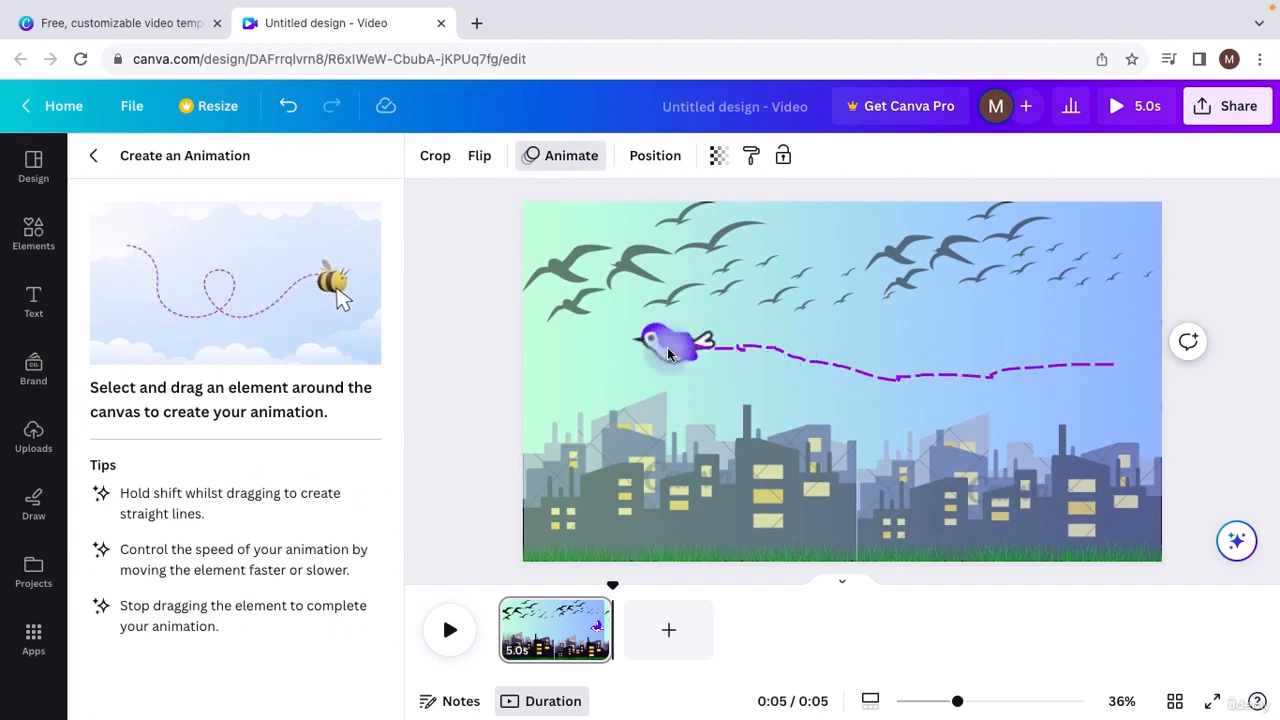
pyautogui.moveTo(586, 404); pyautogui.dragTo(519, 414)
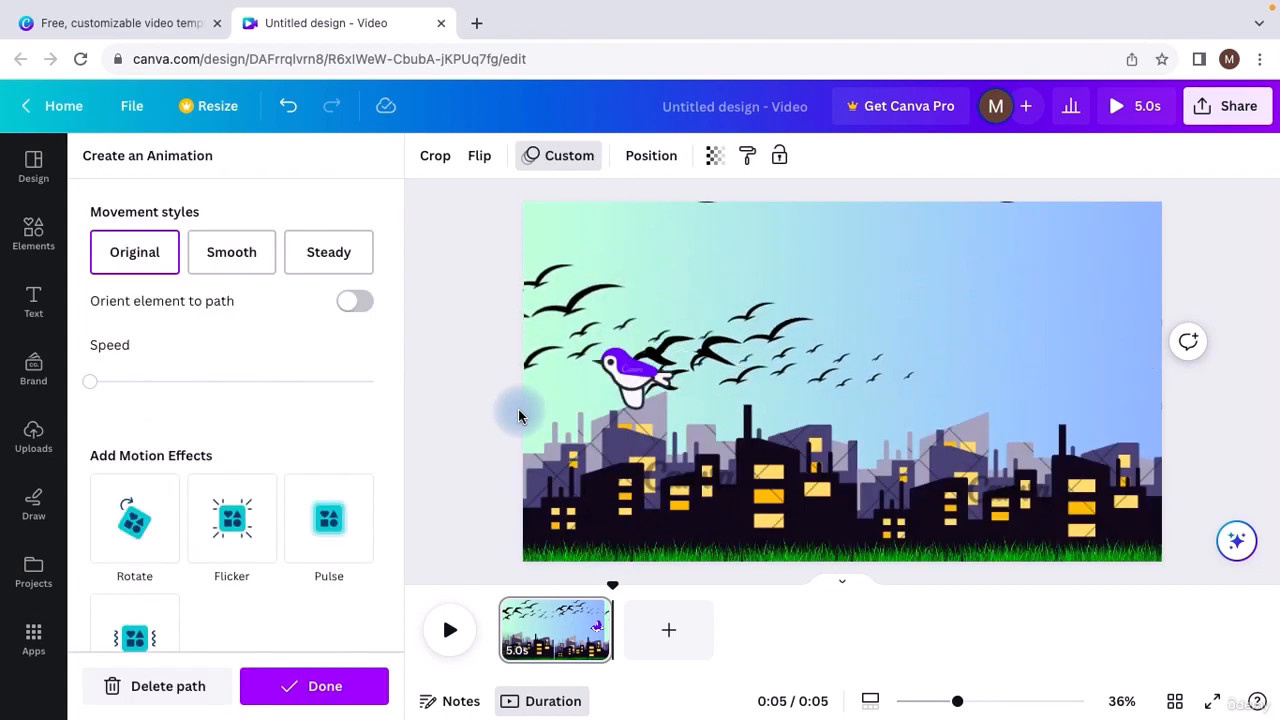
# Set the purple bird's movement style to Smooth and add the Pulse motion effect.
pyautogui.click(245, 251)
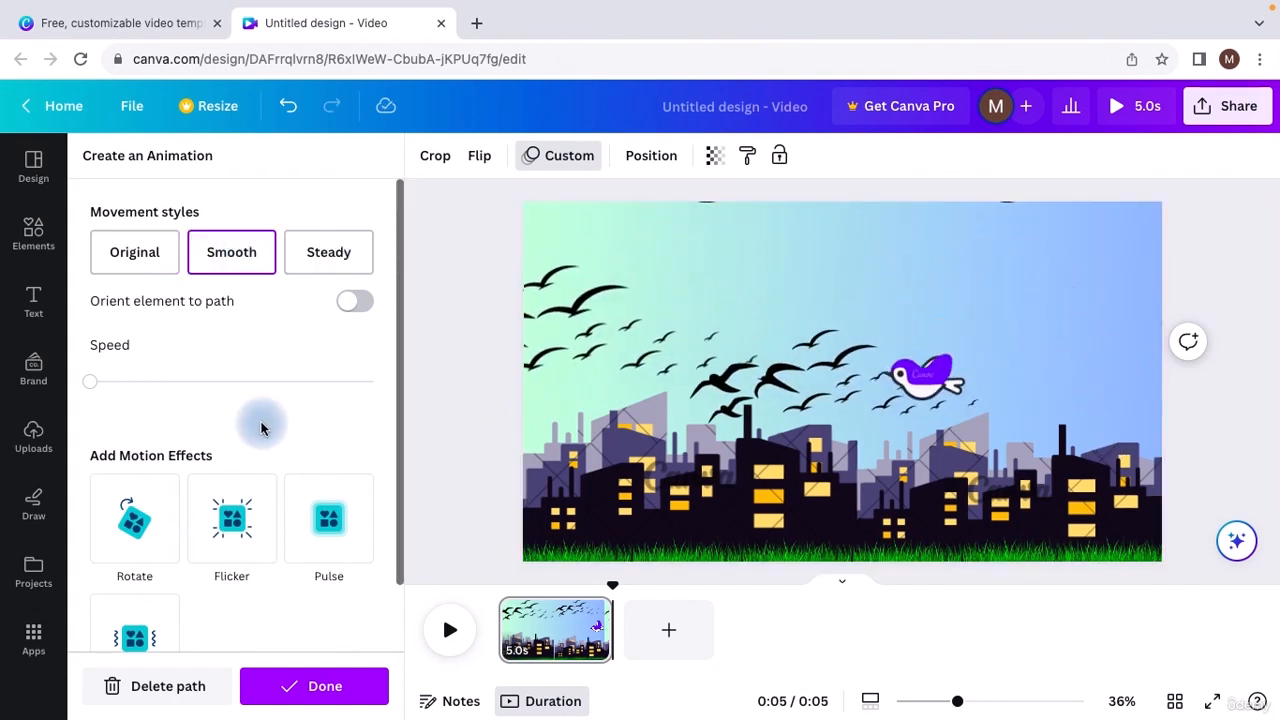
pyautogui.scroll(-1, 260, 423)
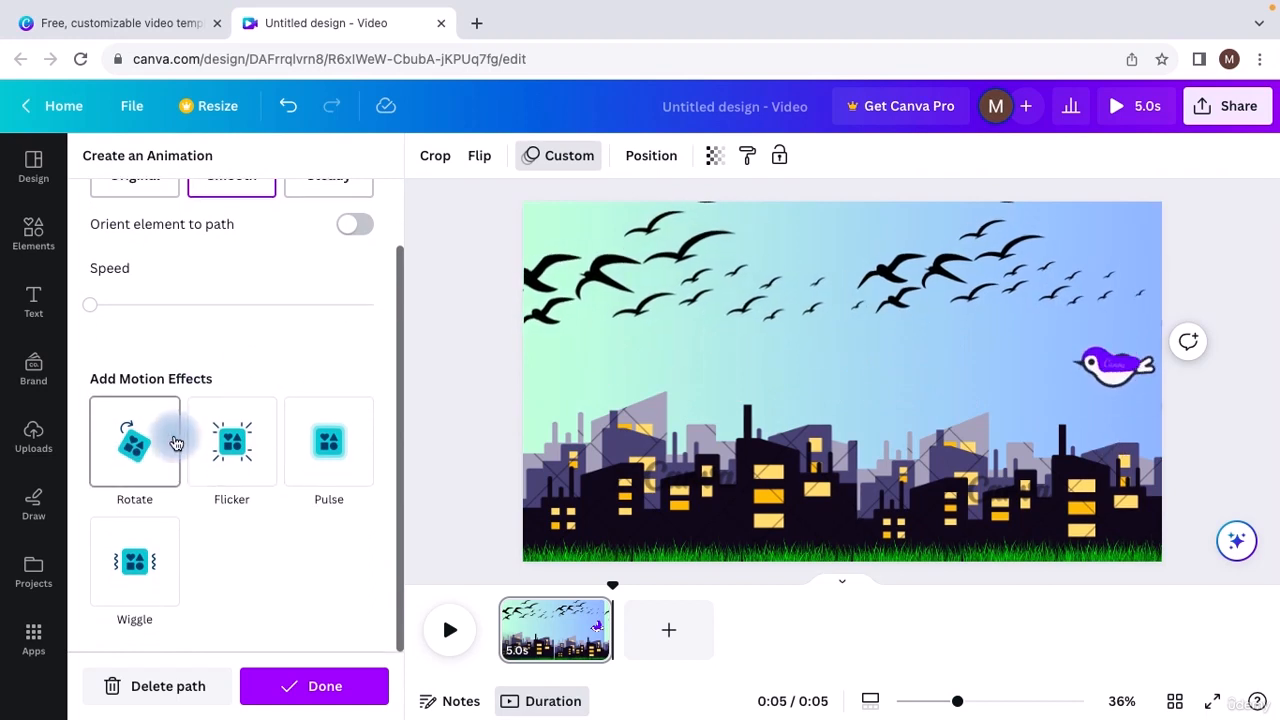
pyautogui.click(298, 462)
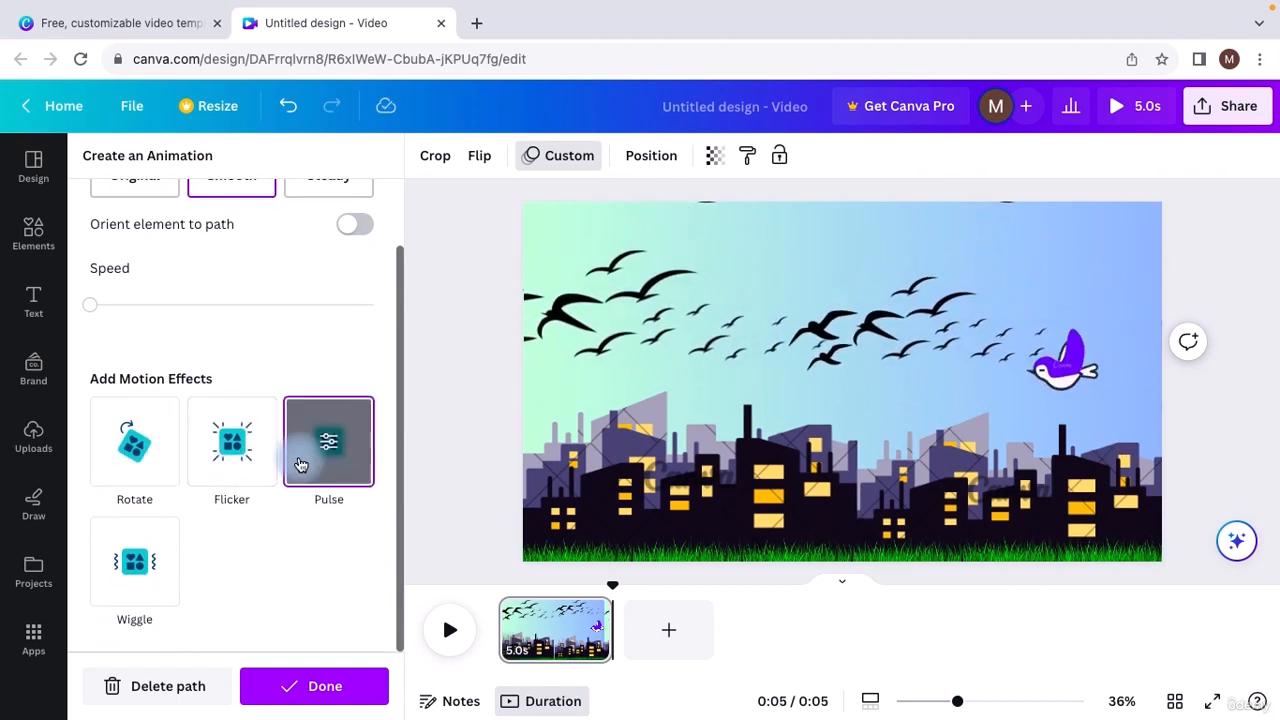
# Finish the purple bird's animation and play the scene to preview all the movements.
pyautogui.click(292, 694)
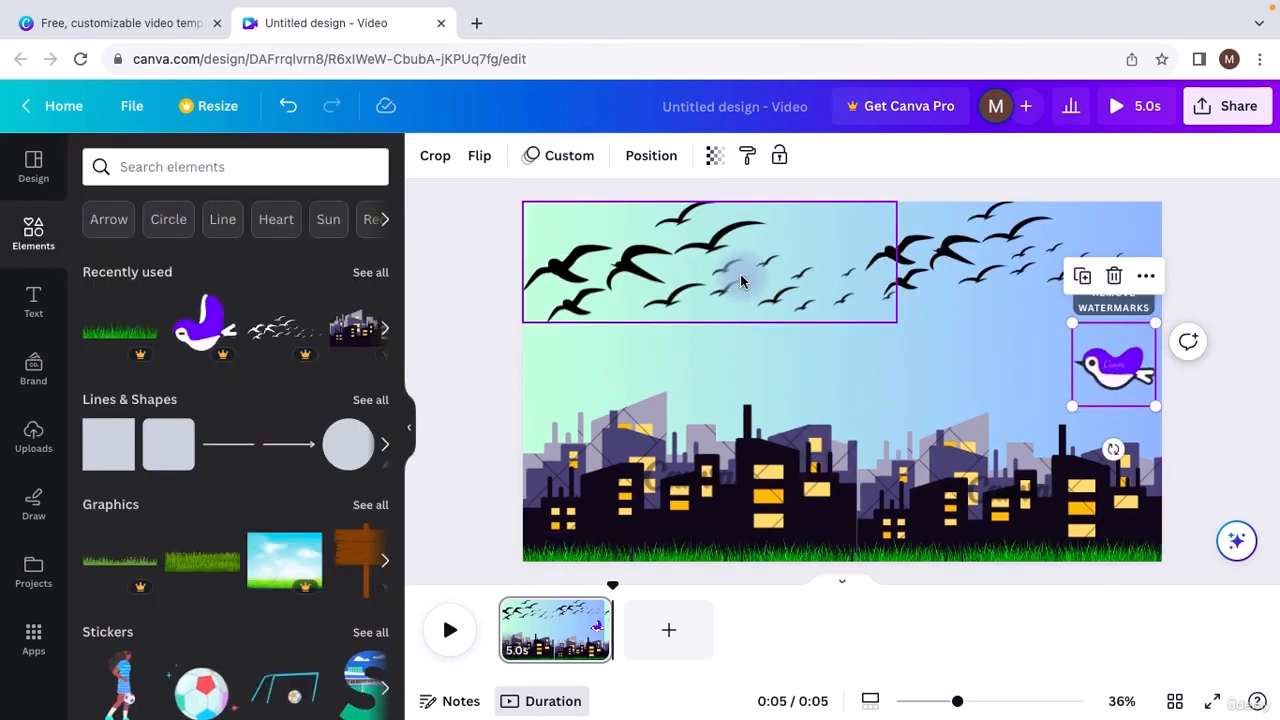
pyautogui.click(449, 636)
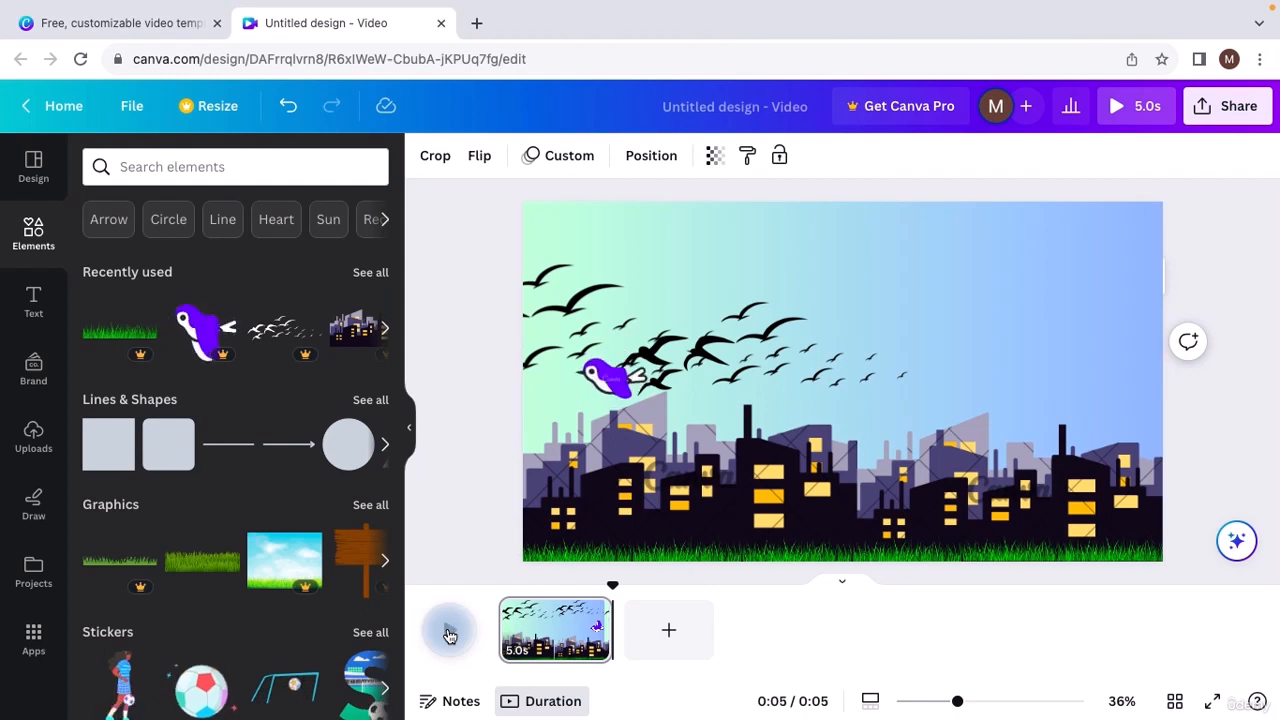
pyautogui.click(449, 638)
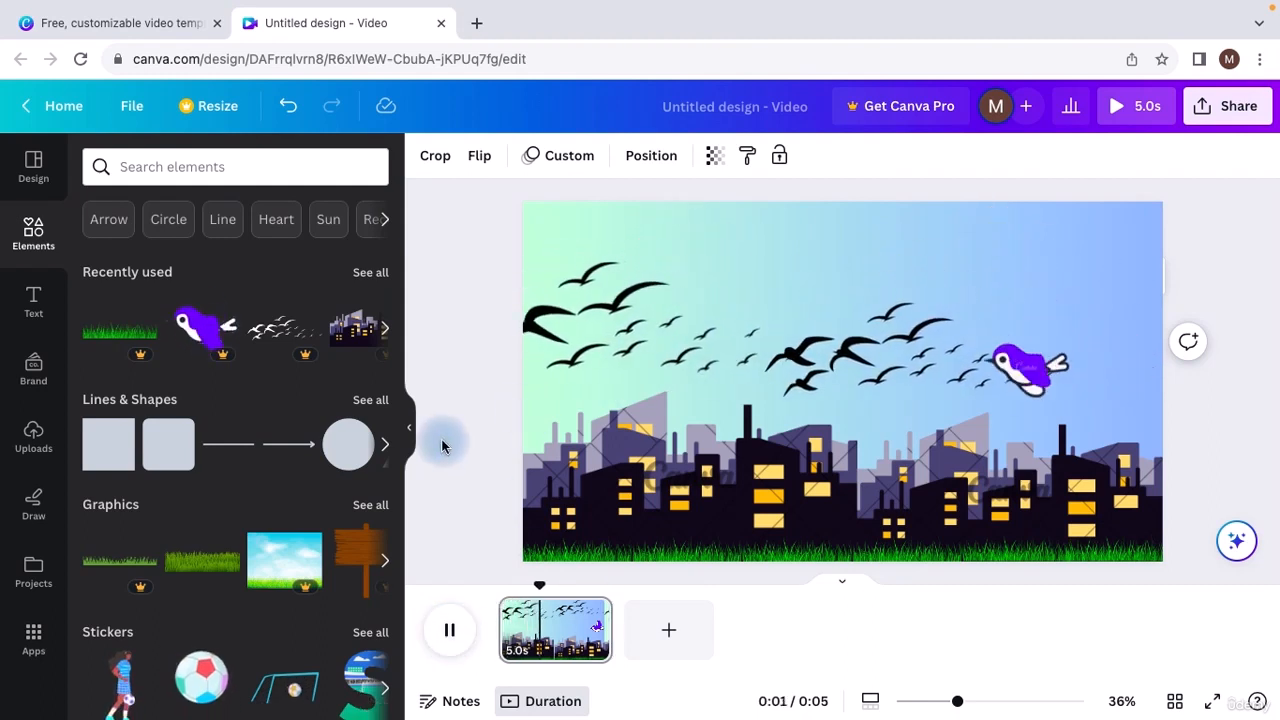
pyautogui.click(449, 630)
# Replace the larger left flock's motion path with a nearly straight one flying leftward off the page.
pyautogui.click(588, 312)
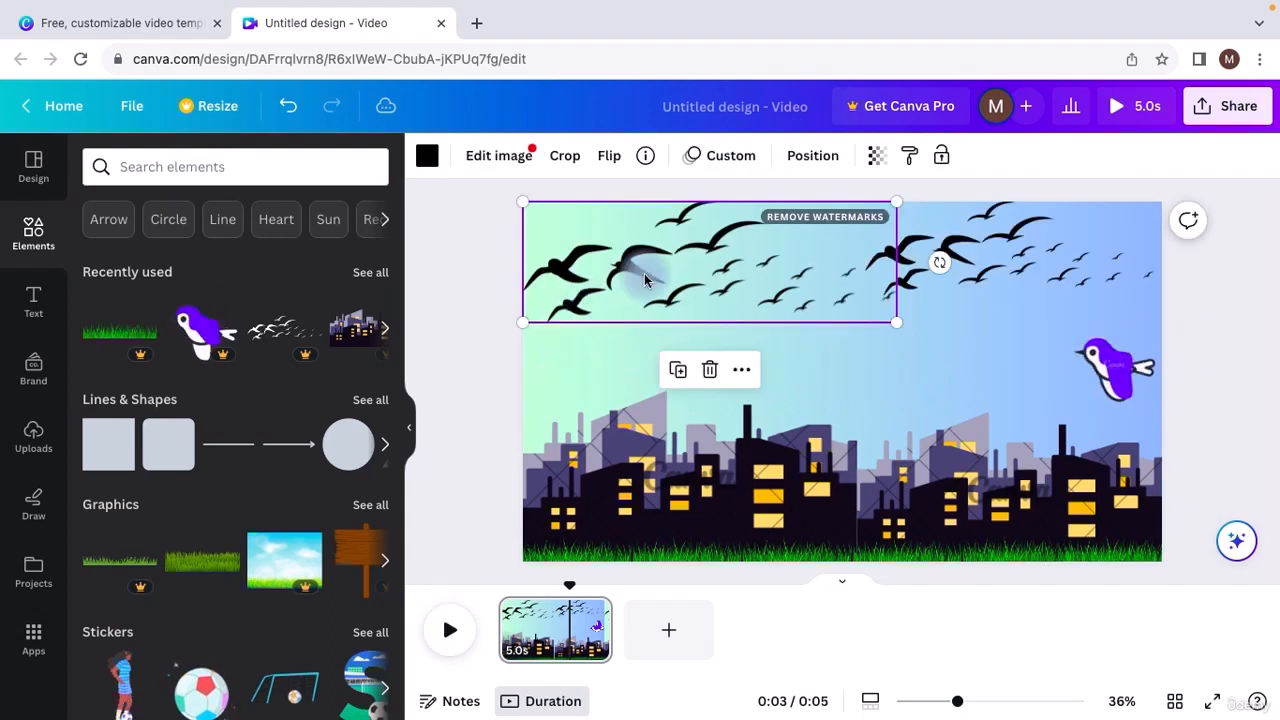
pyautogui.click(731, 156)
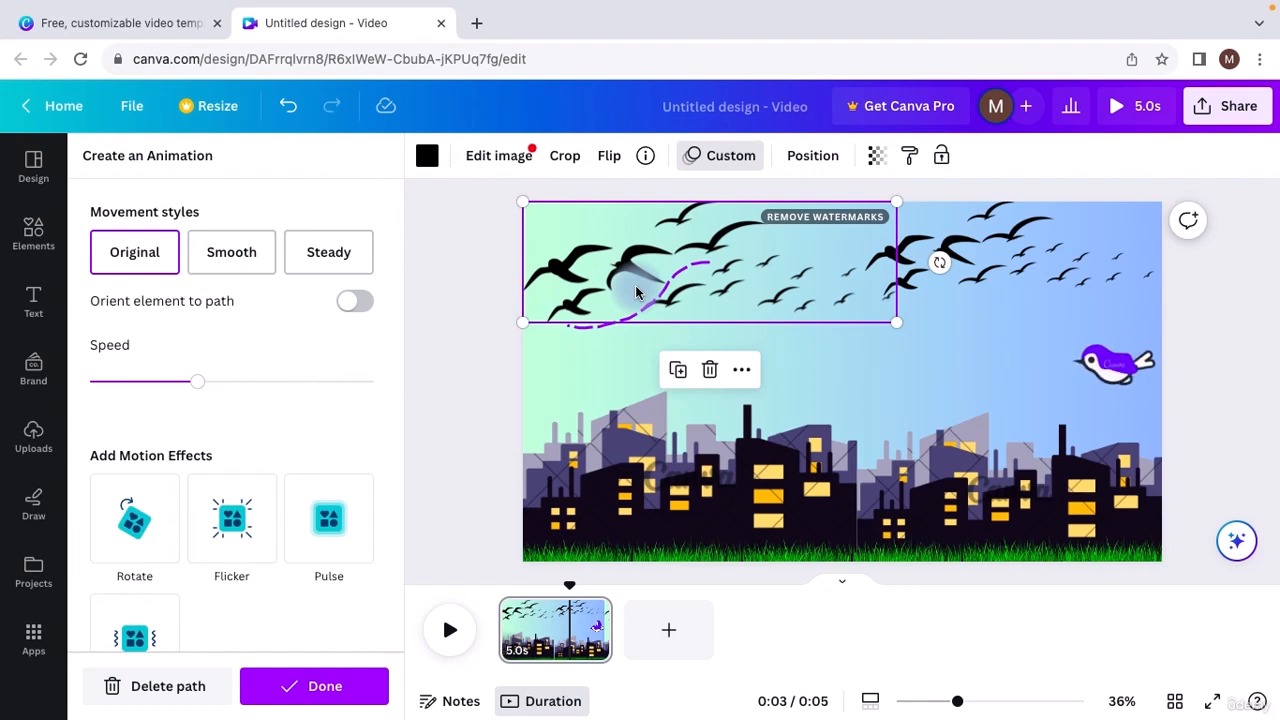
pyautogui.click(171, 686)
pyautogui.moveTo(795, 267); pyautogui.dragTo(480, 277)
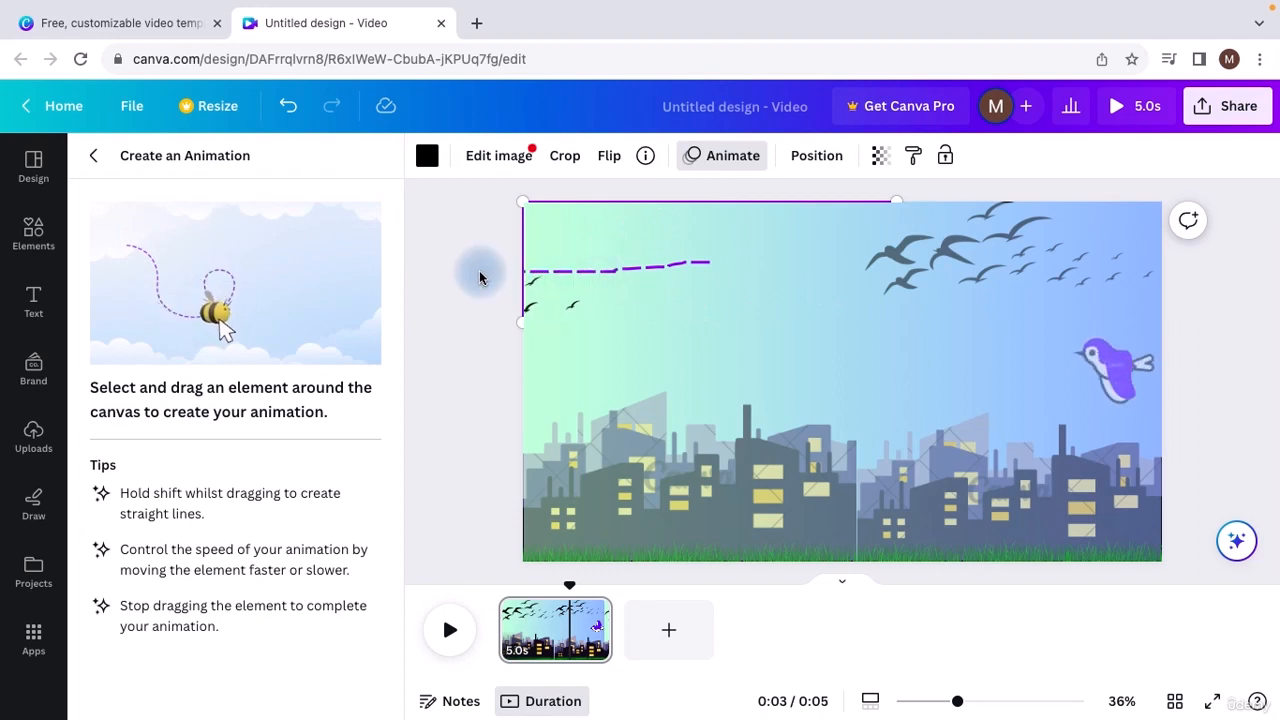
pyautogui.moveTo(387, 270); pyautogui.dragTo(387, 270)
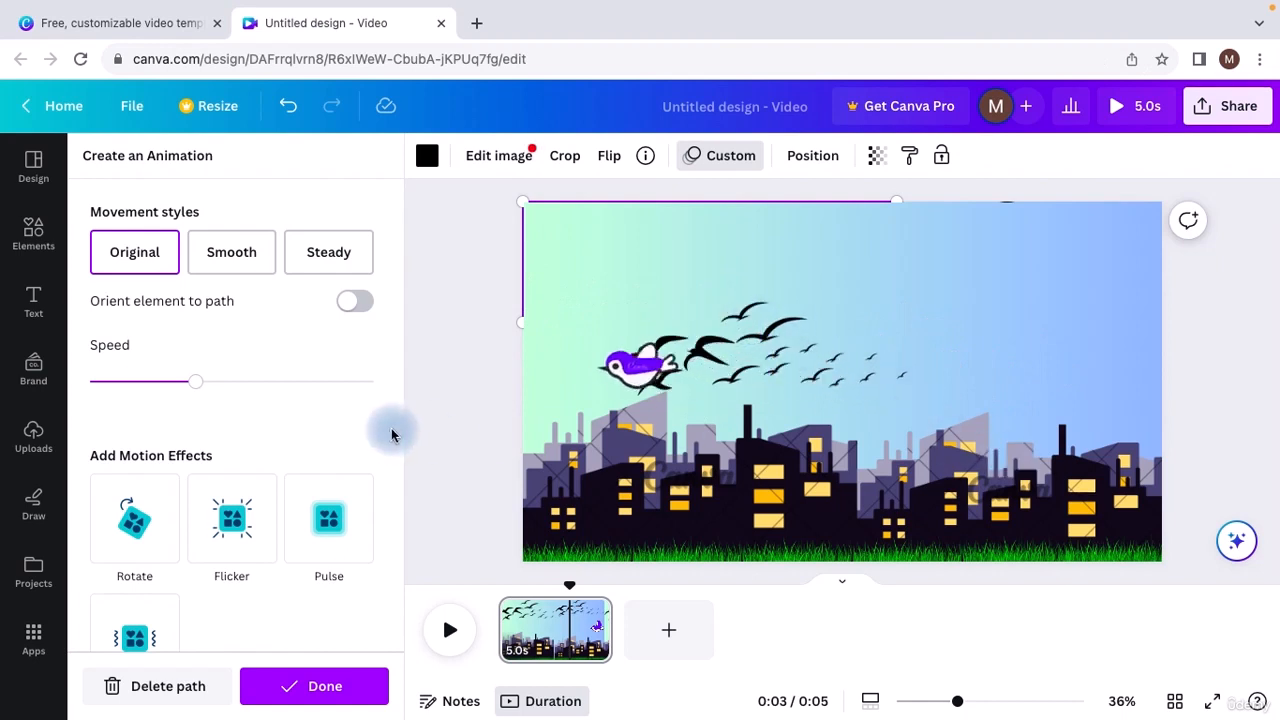
pyautogui.click(295, 668)
# Replace the smaller right flock's motion path with one descending slightly and flying leftward across the page and off its edge.
pyautogui.click(1038, 270)
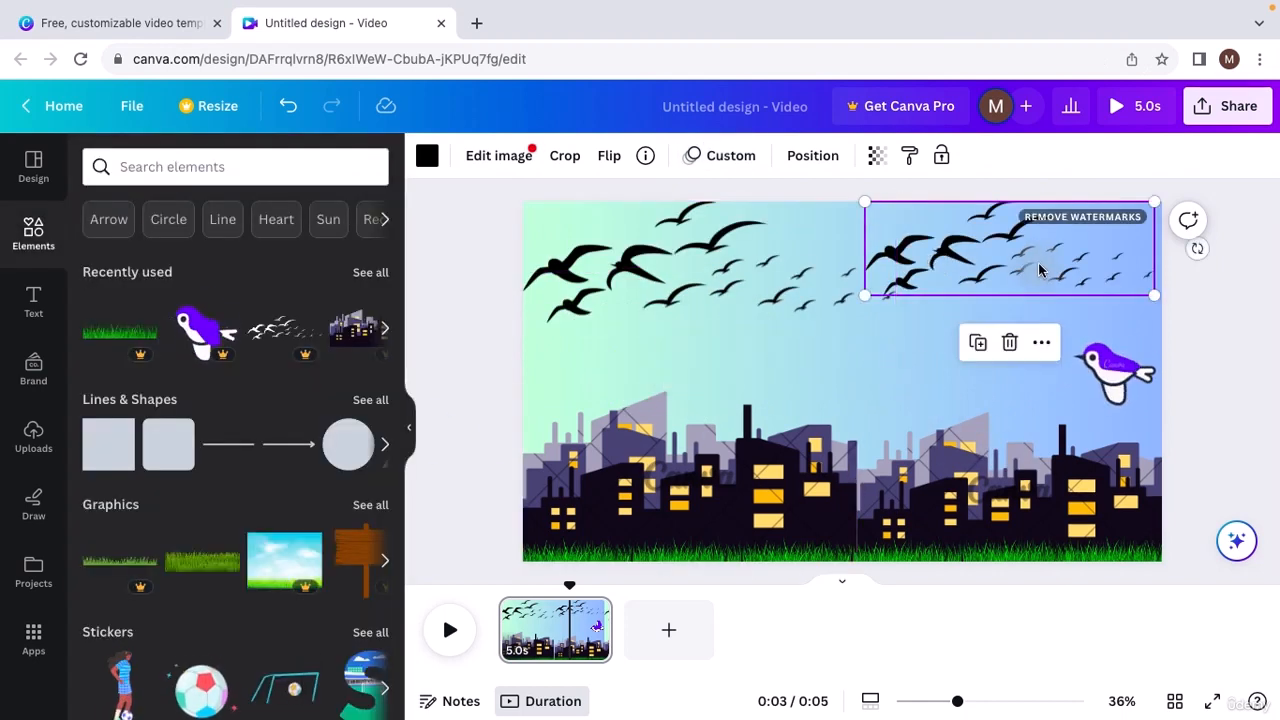
pyautogui.click(740, 157)
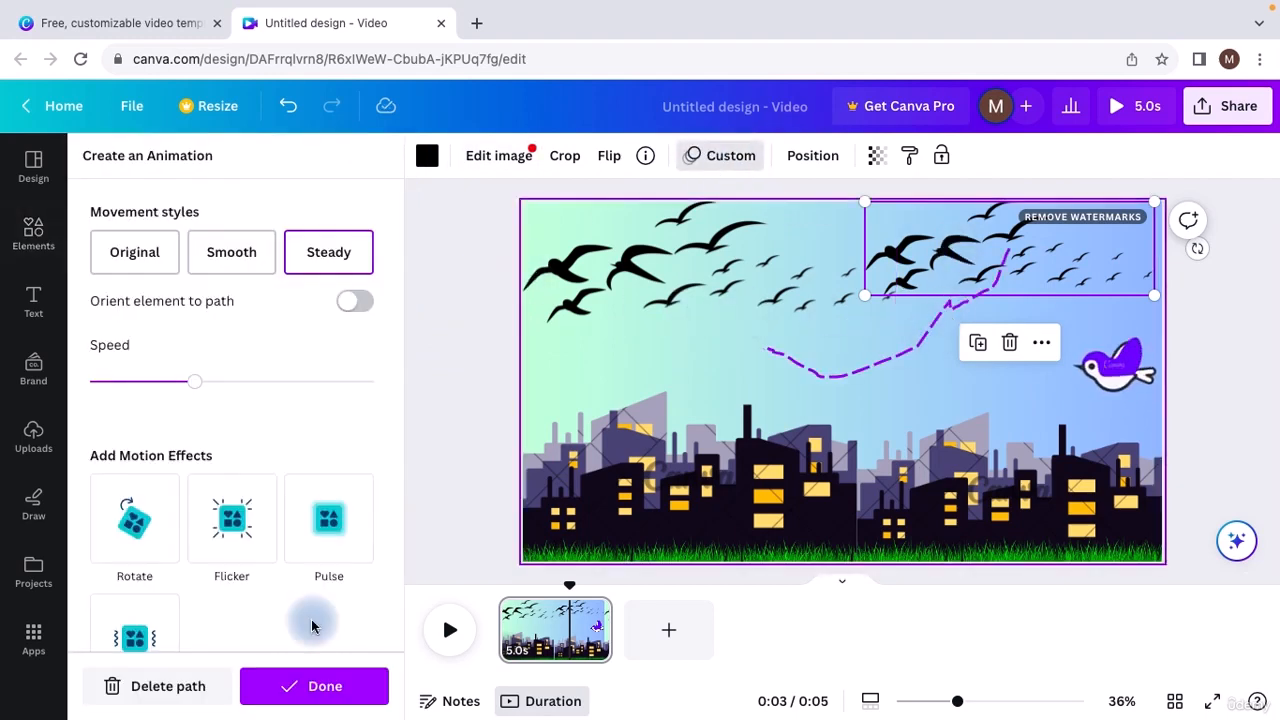
pyautogui.click(163, 686)
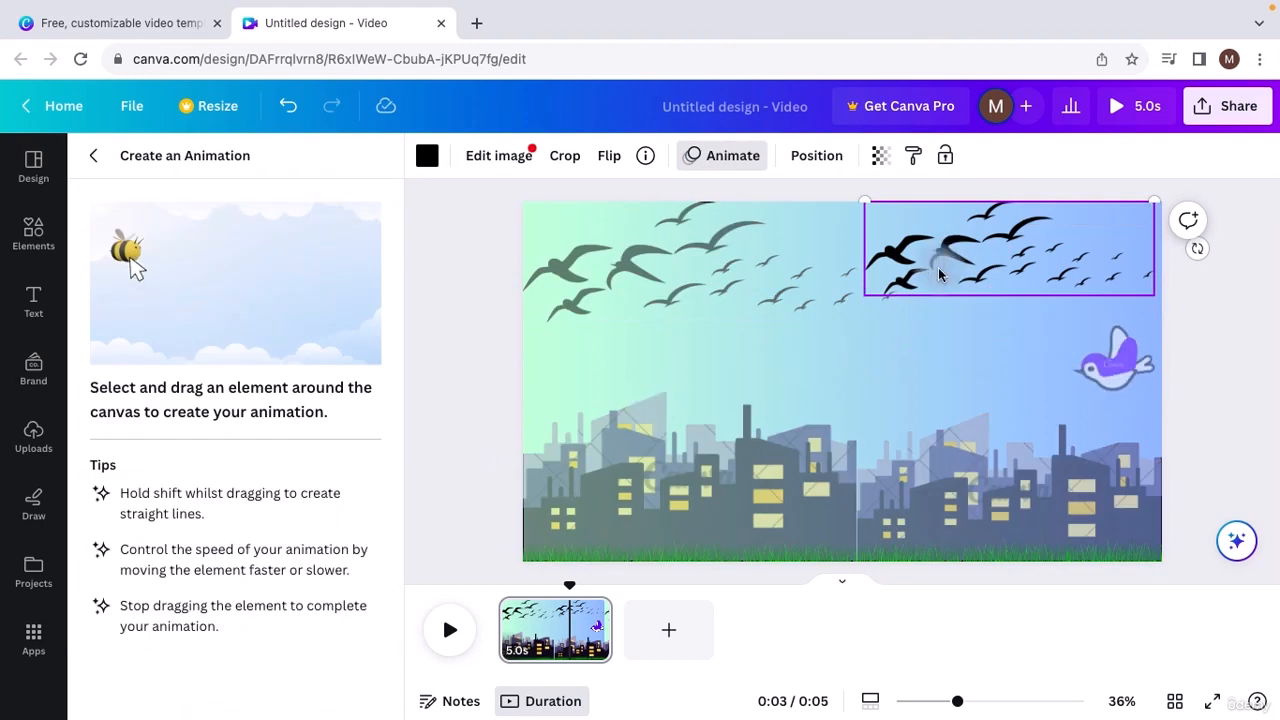
pyautogui.moveTo(939, 275)
pyautogui.mouseDown()
pyautogui.moveTo(789, 365)
pyautogui.moveTo(418, 373)
pyautogui.mouseUp()
pyautogui.moveTo(296, 370); pyautogui.dragTo(296, 372)
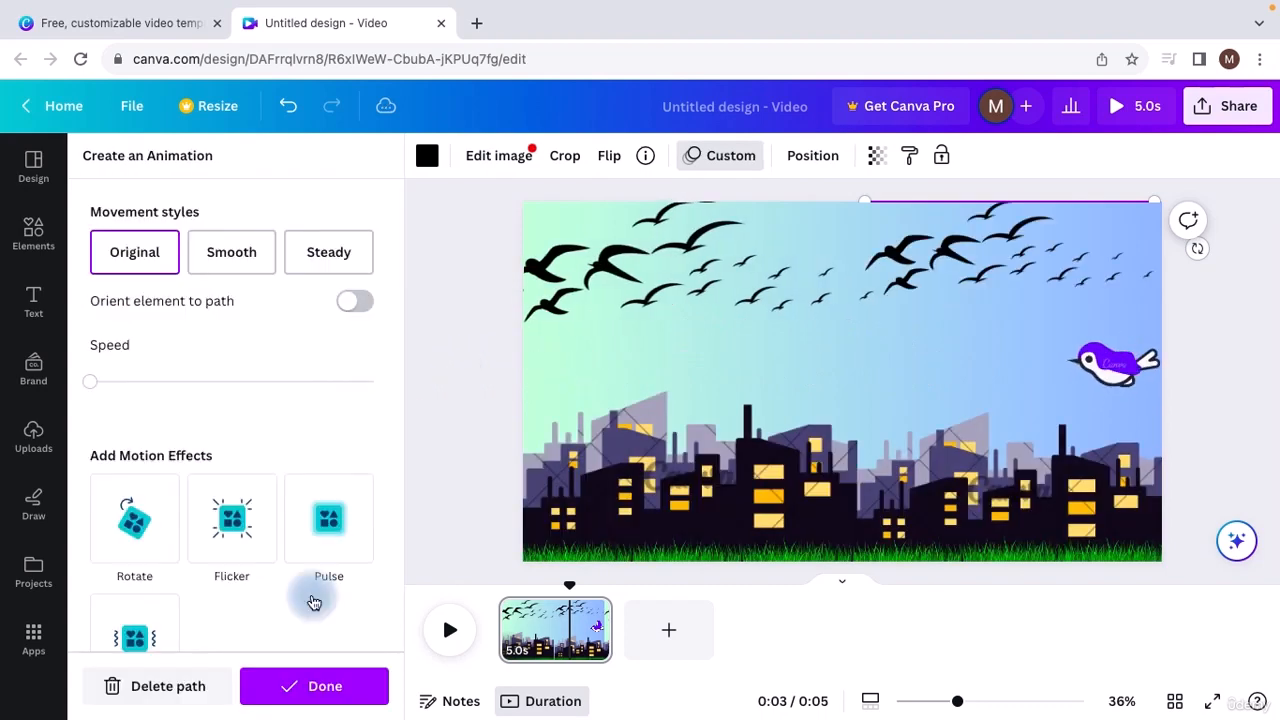
pyautogui.click(287, 686)
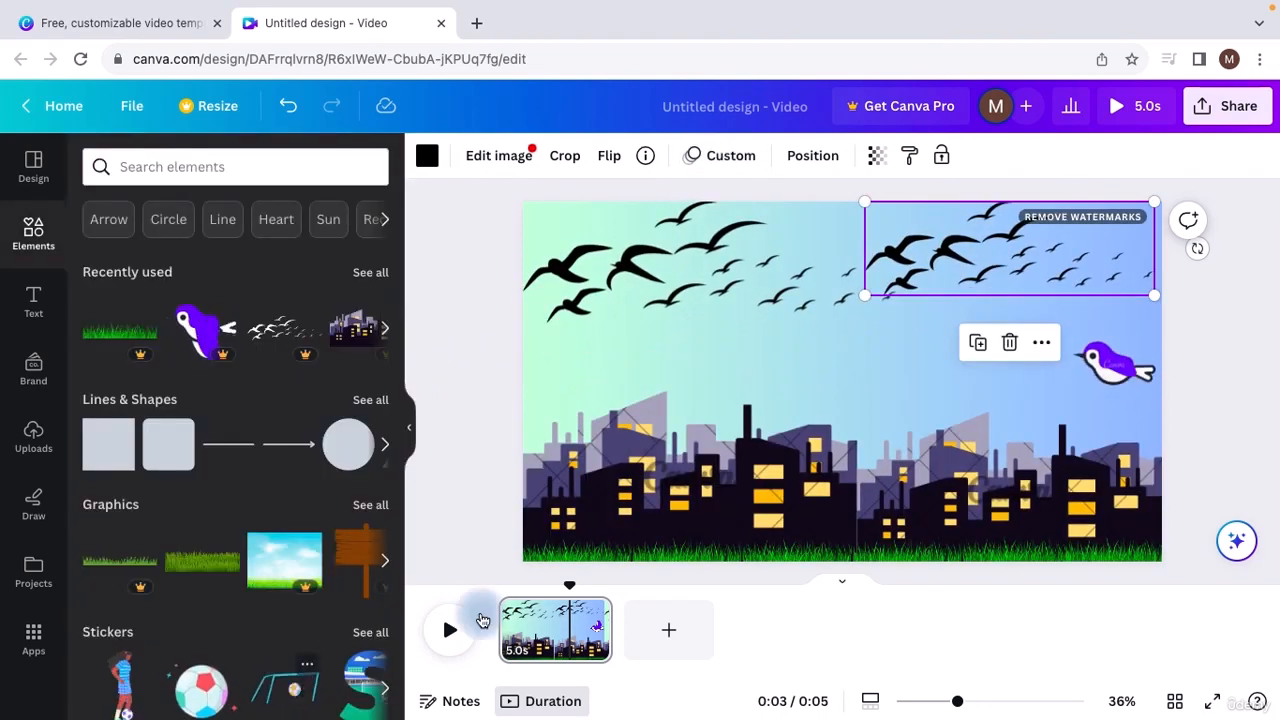
# Play the scene to check how both flocks and the purple bird move together.
pyautogui.click(451, 632)
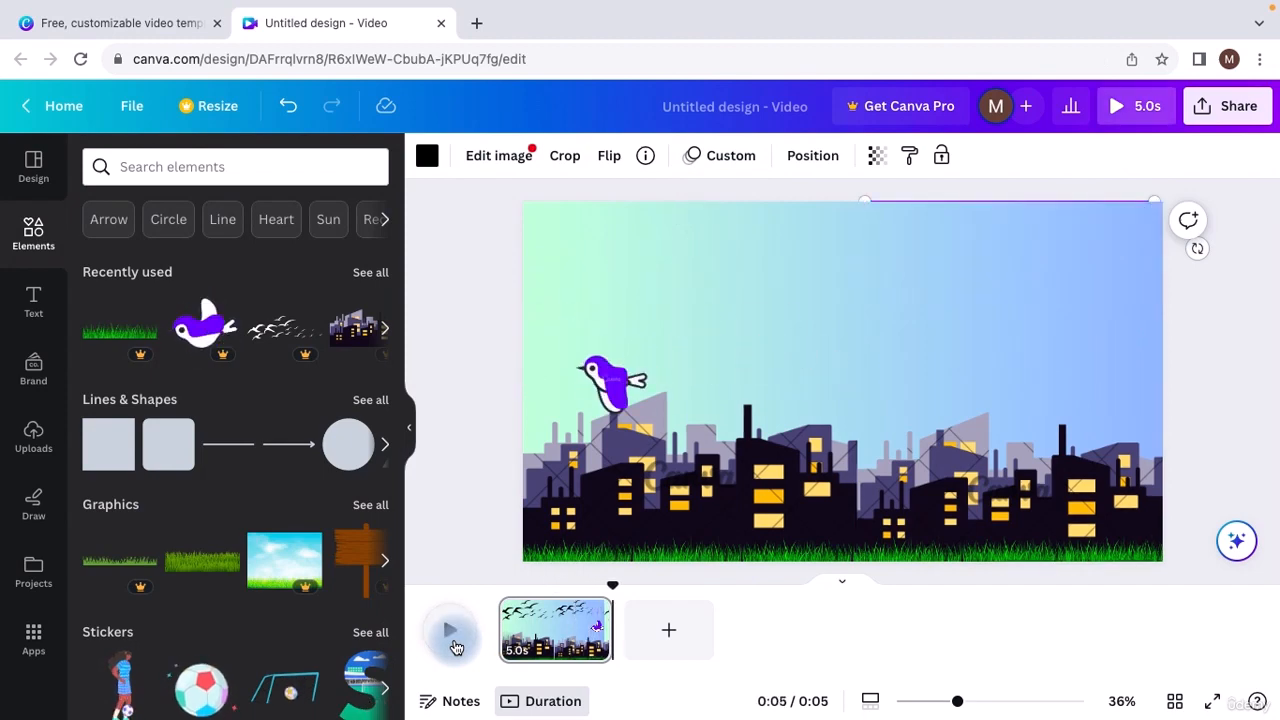
pyautogui.click(452, 640)
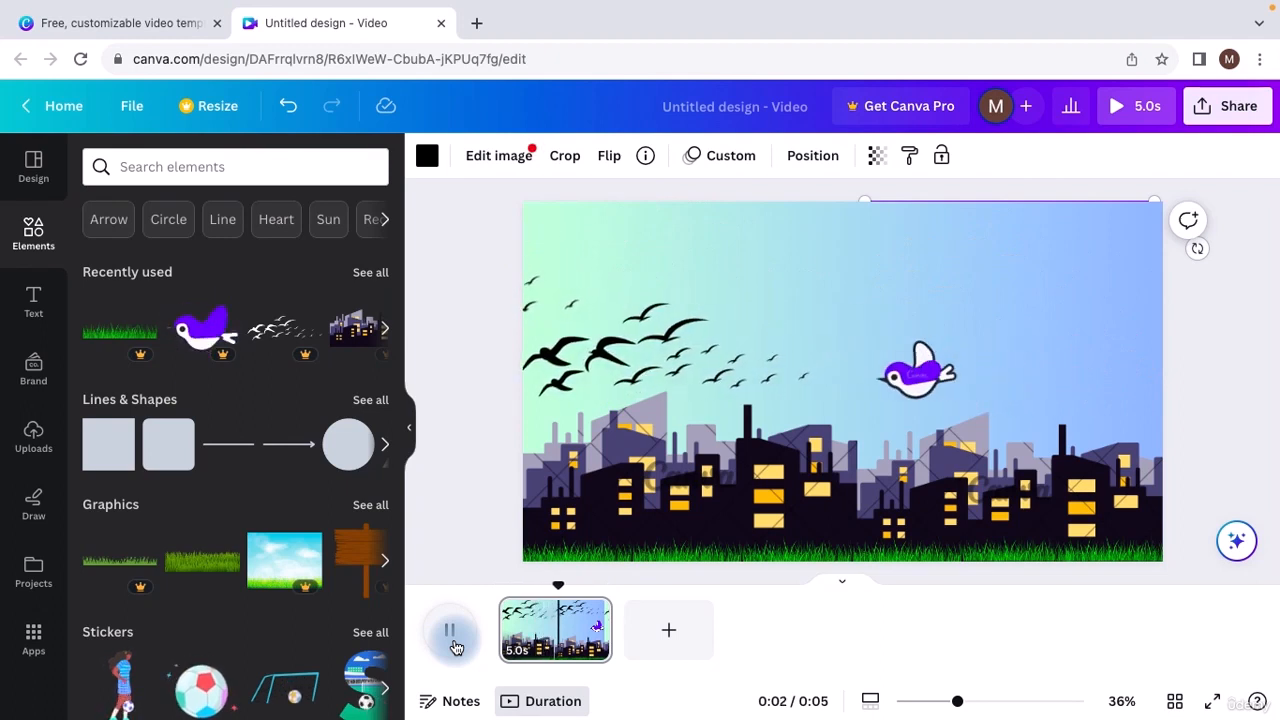
pyautogui.click(452, 640)
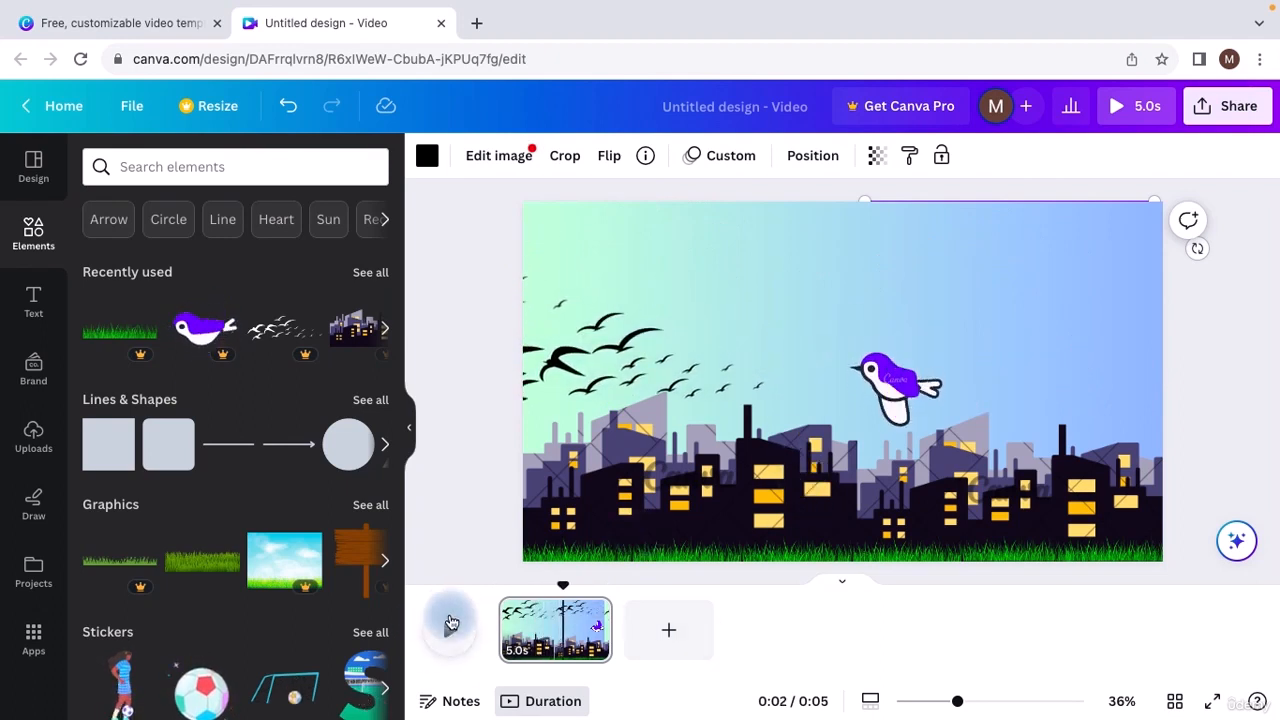
# Slightly lower the larger left flock's path speed, raise the right flock's speed slightly above the minimum, and preview the scene.
pyautogui.click(822, 157)
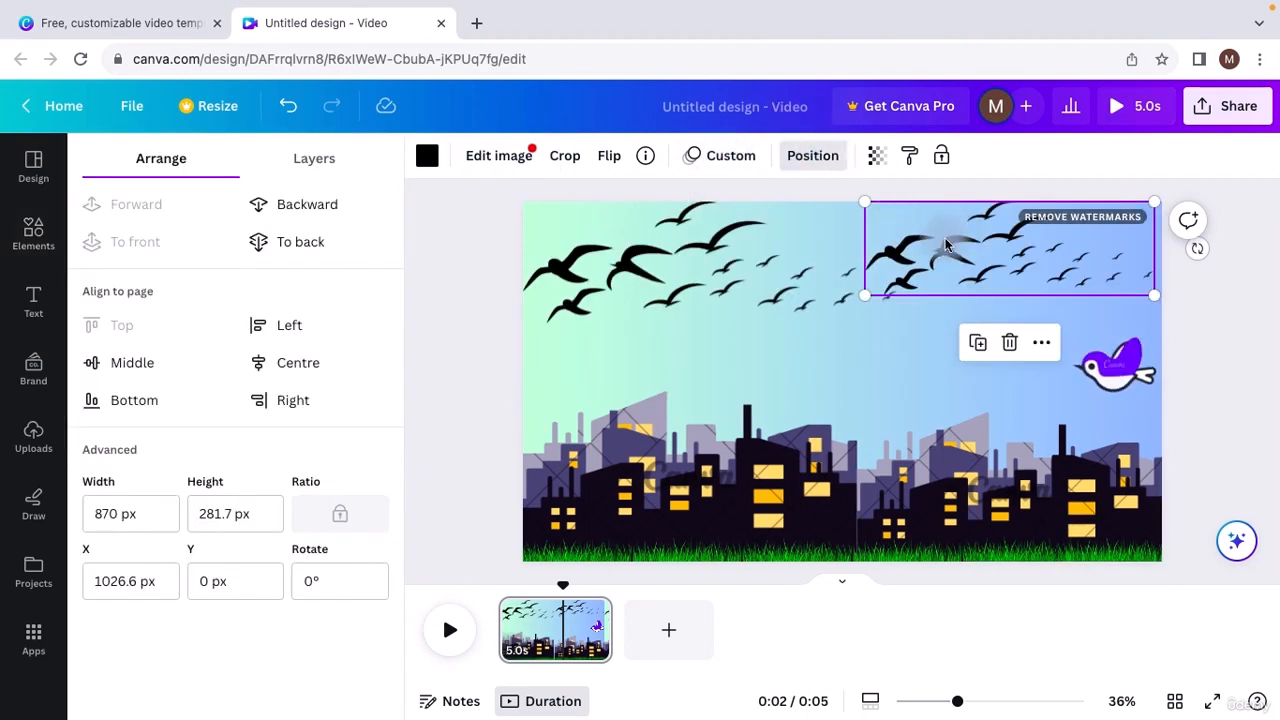
pyautogui.click(688, 248)
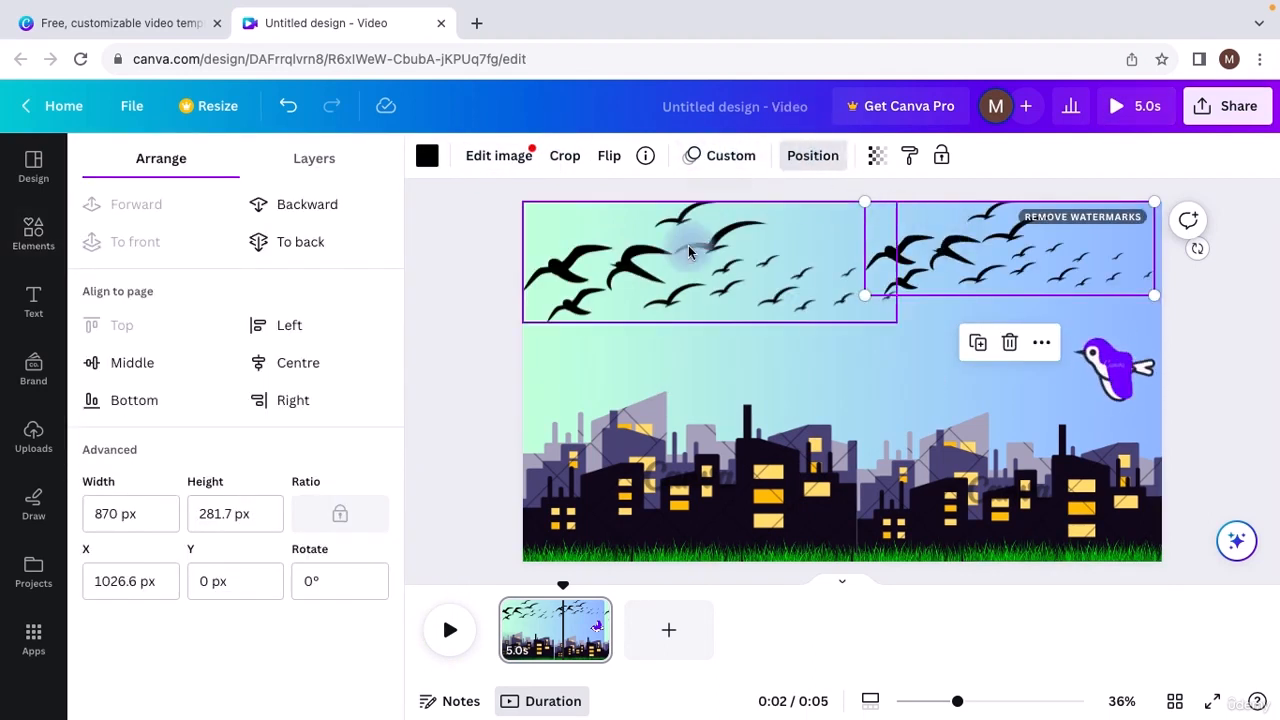
pyautogui.click(741, 160)
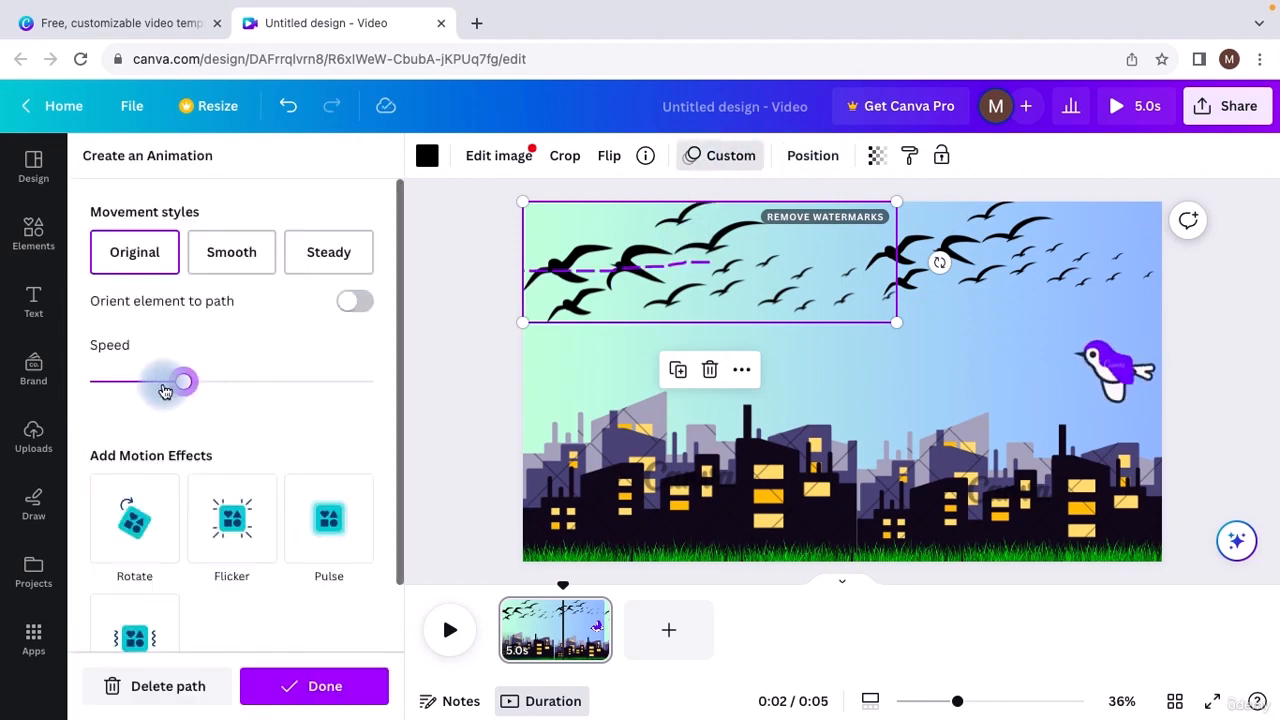
pyautogui.click(952, 283)
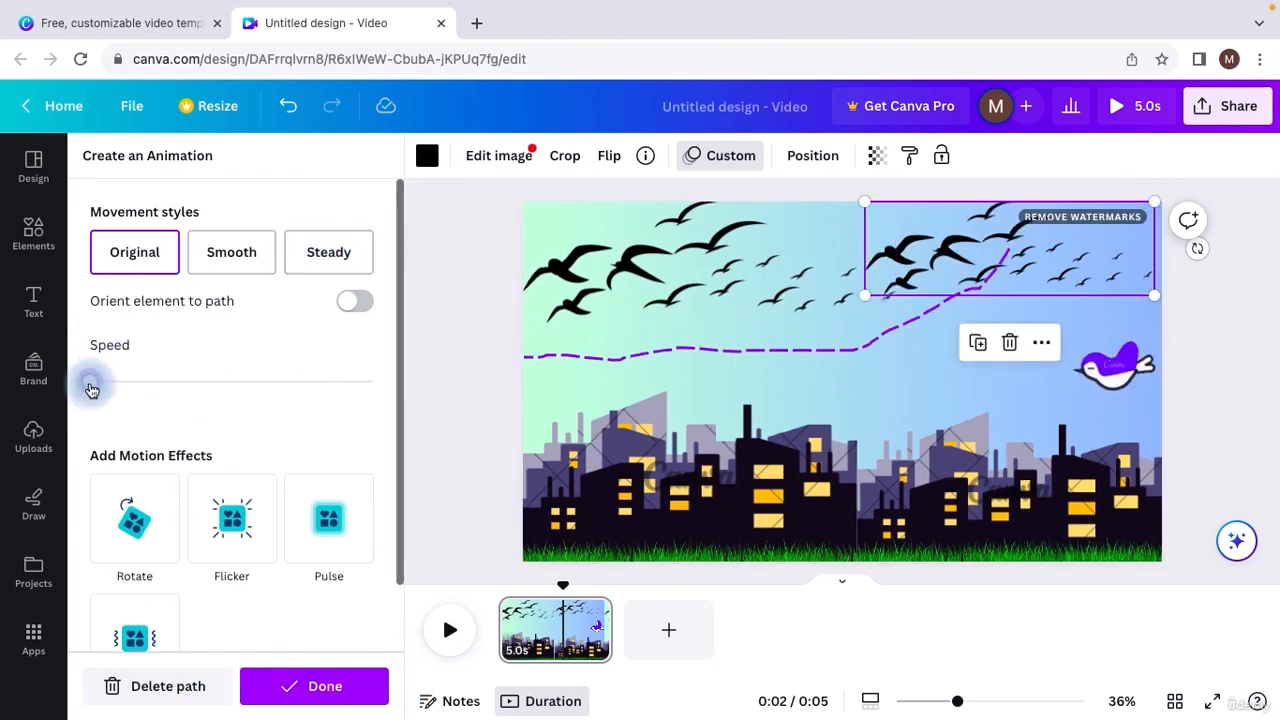
pyautogui.moveTo(98, 393); pyautogui.dragTo(105, 393)
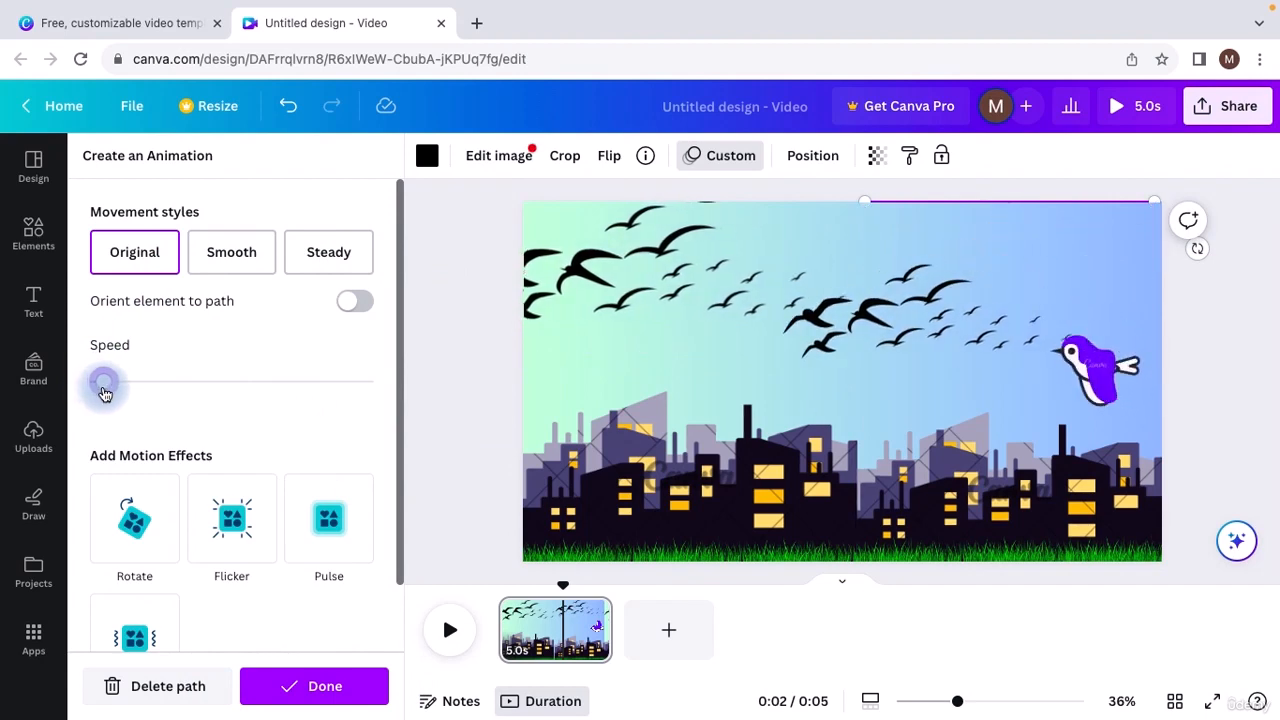
pyautogui.click(322, 686)
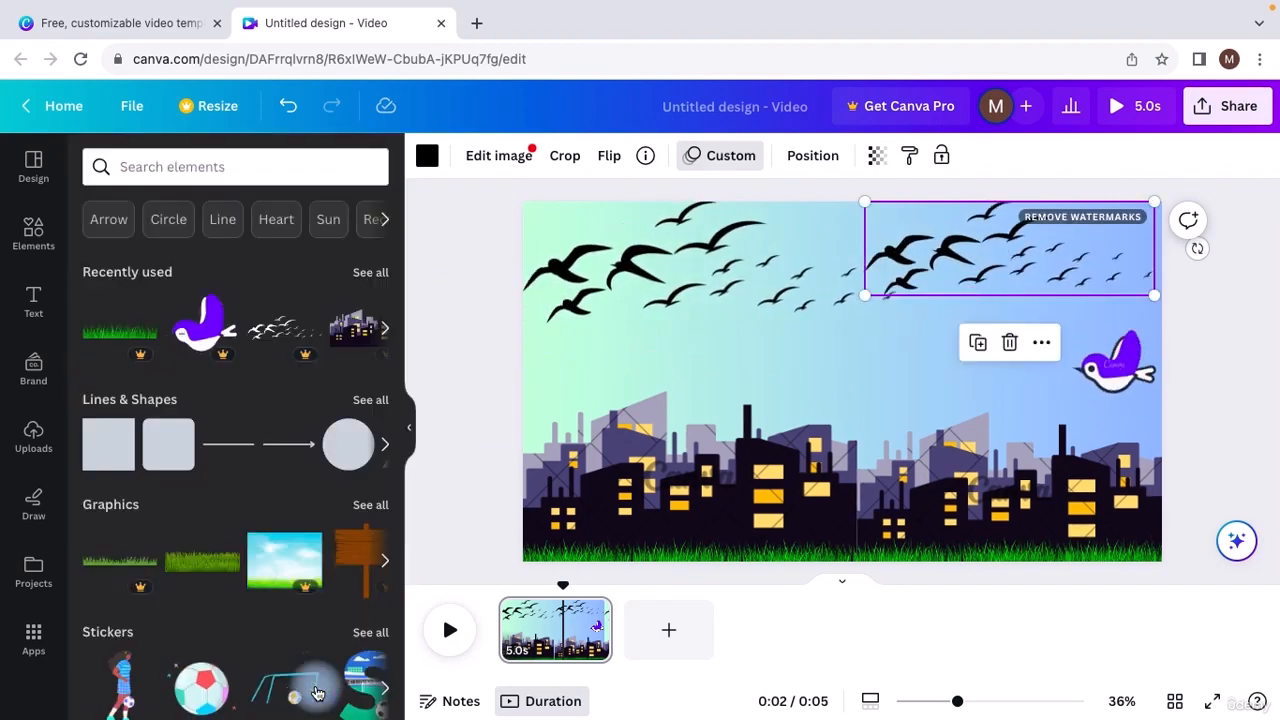
pyautogui.click(753, 338)
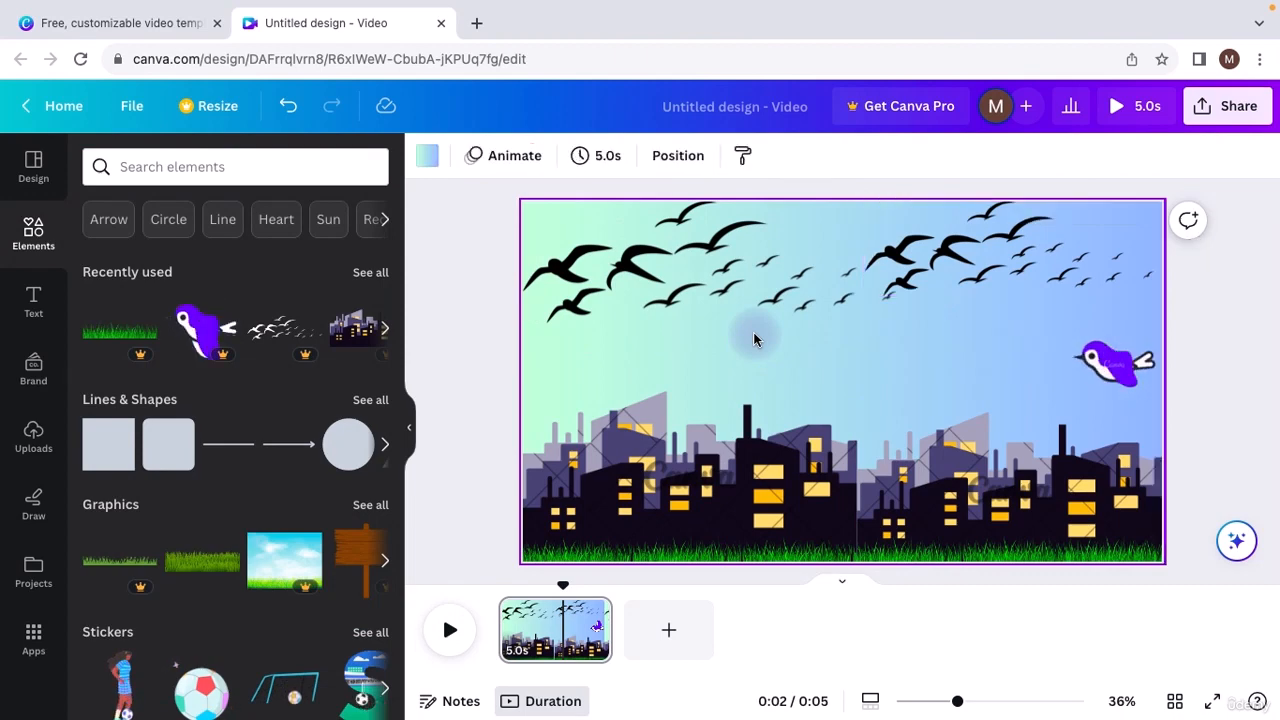
pyautogui.click(450, 630)
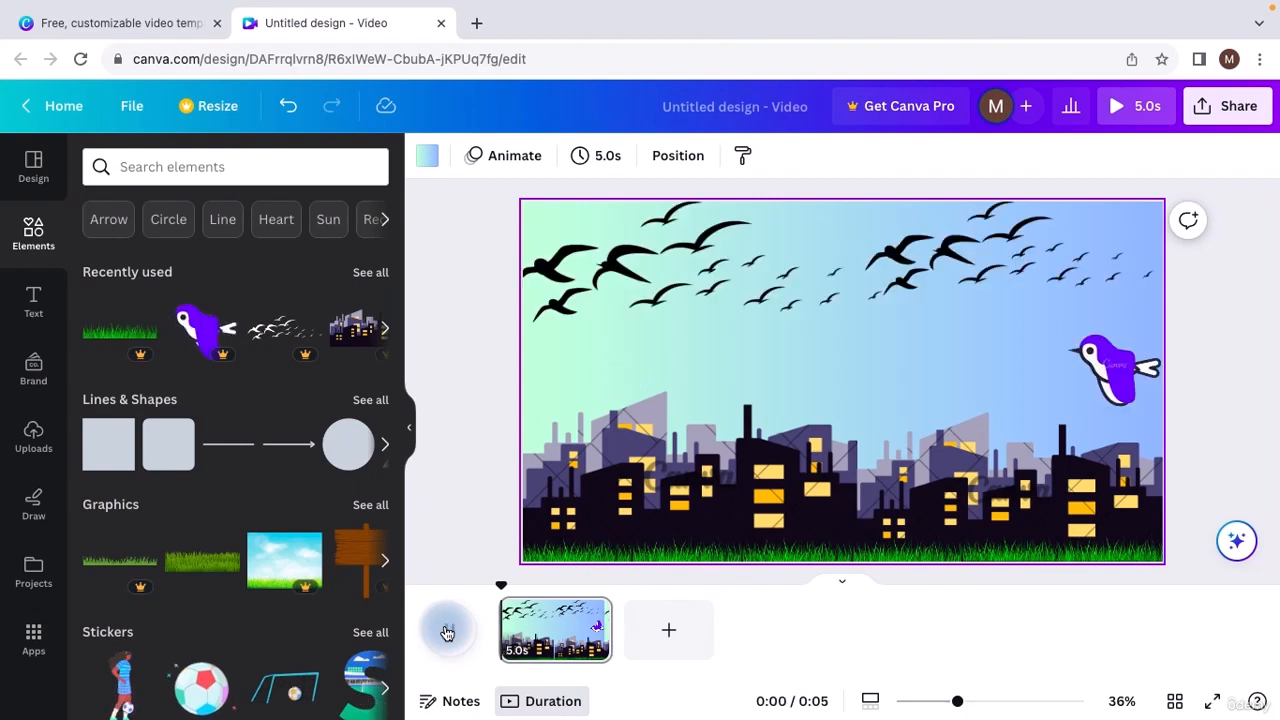
pyautogui.click(448, 632)
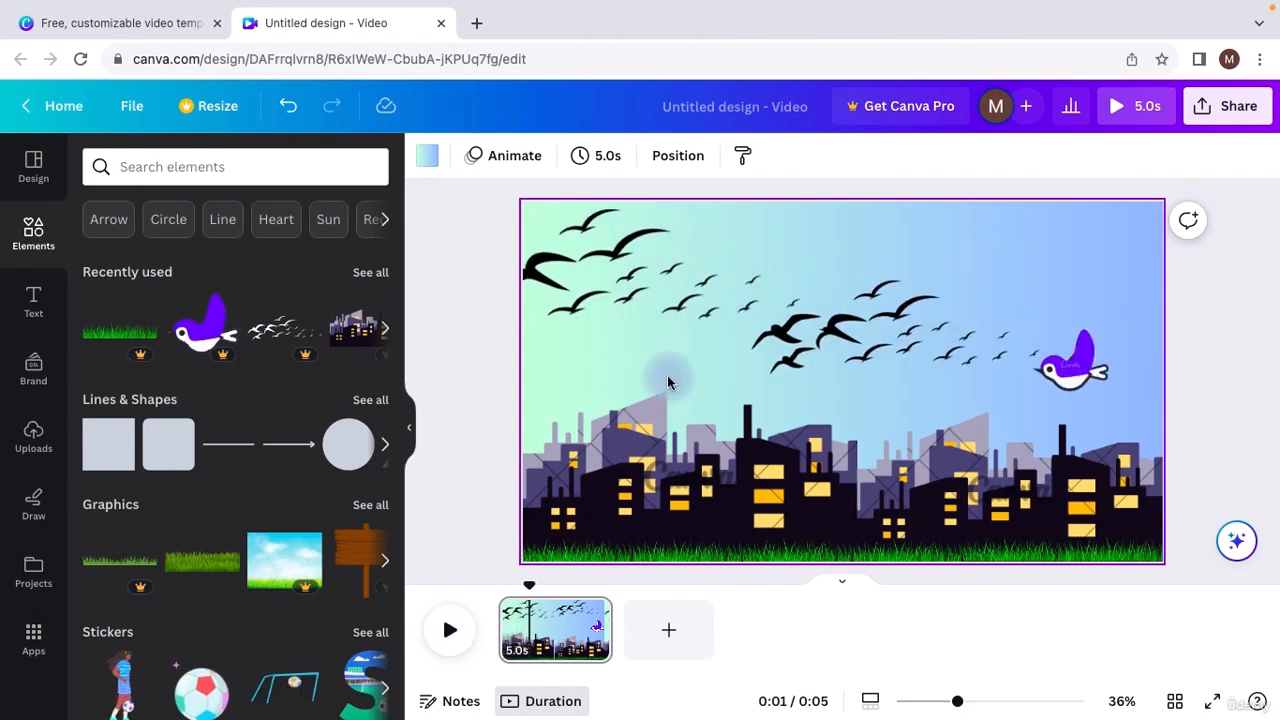
# Search the elements for clouds, add the first cloud photo, and scale it down in the upper-right sky of the page.
pyautogui.click(220, 166)
pyautogui.write('clouds')
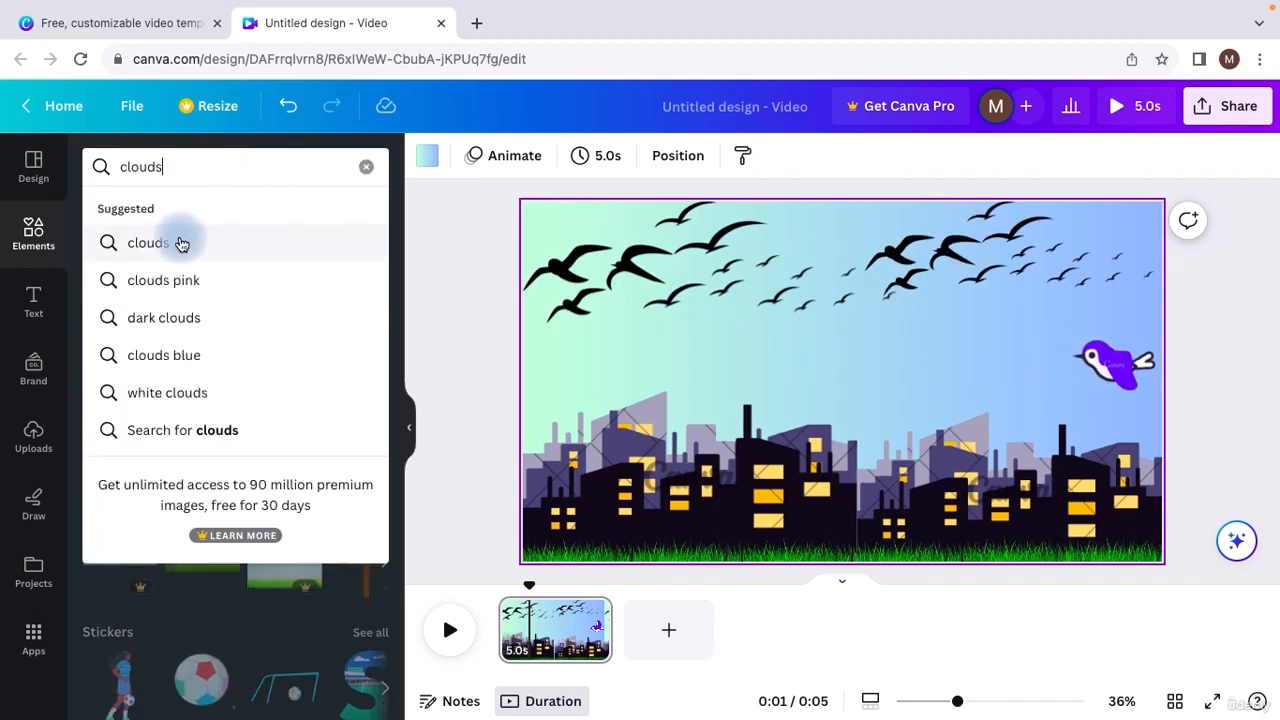
pyautogui.click(181, 243)
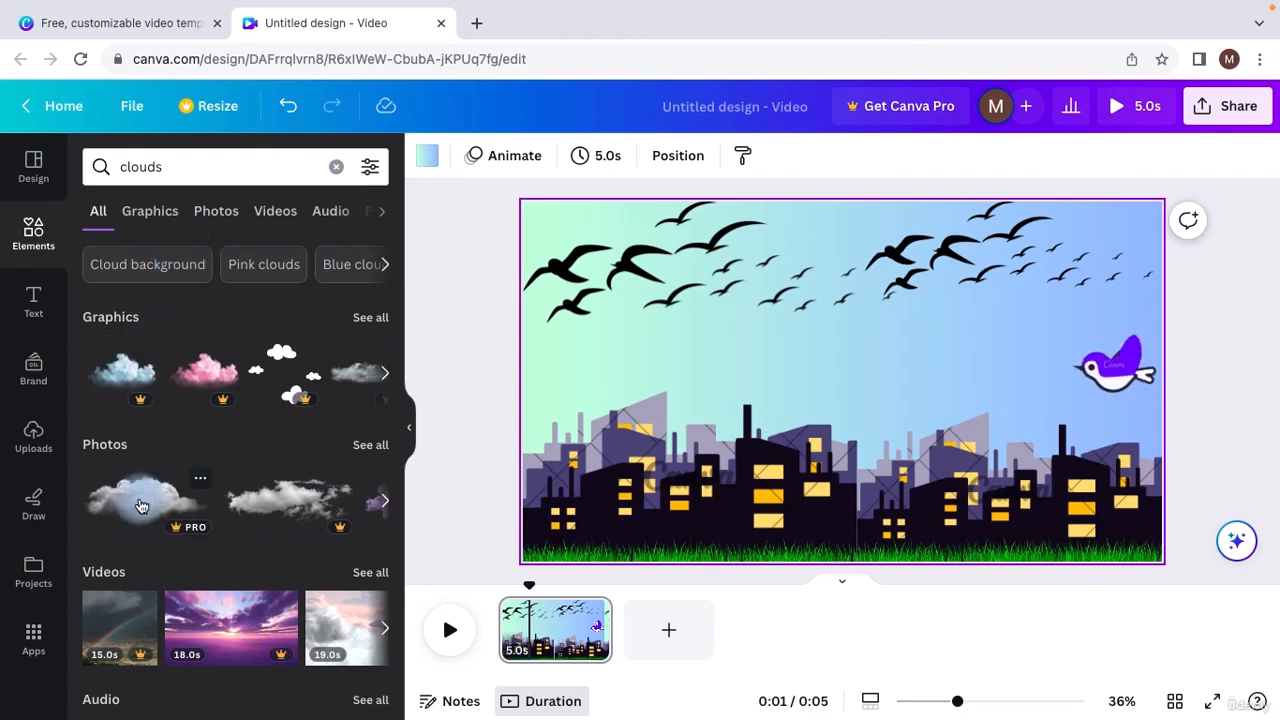
pyautogui.moveTo(141, 505); pyautogui.dragTo(624, 236)
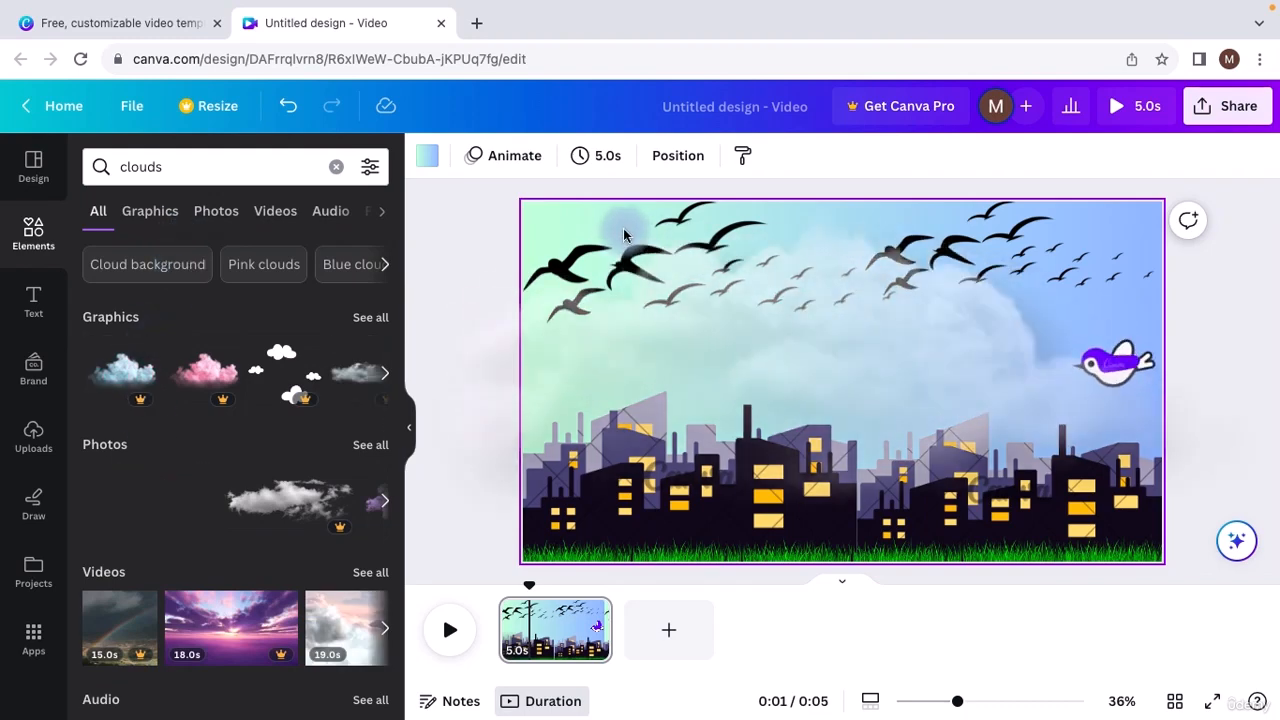
pyautogui.moveTo(730, 247); pyautogui.dragTo(763, 371)
pyautogui.moveTo(574, 457); pyautogui.dragTo(812, 365)
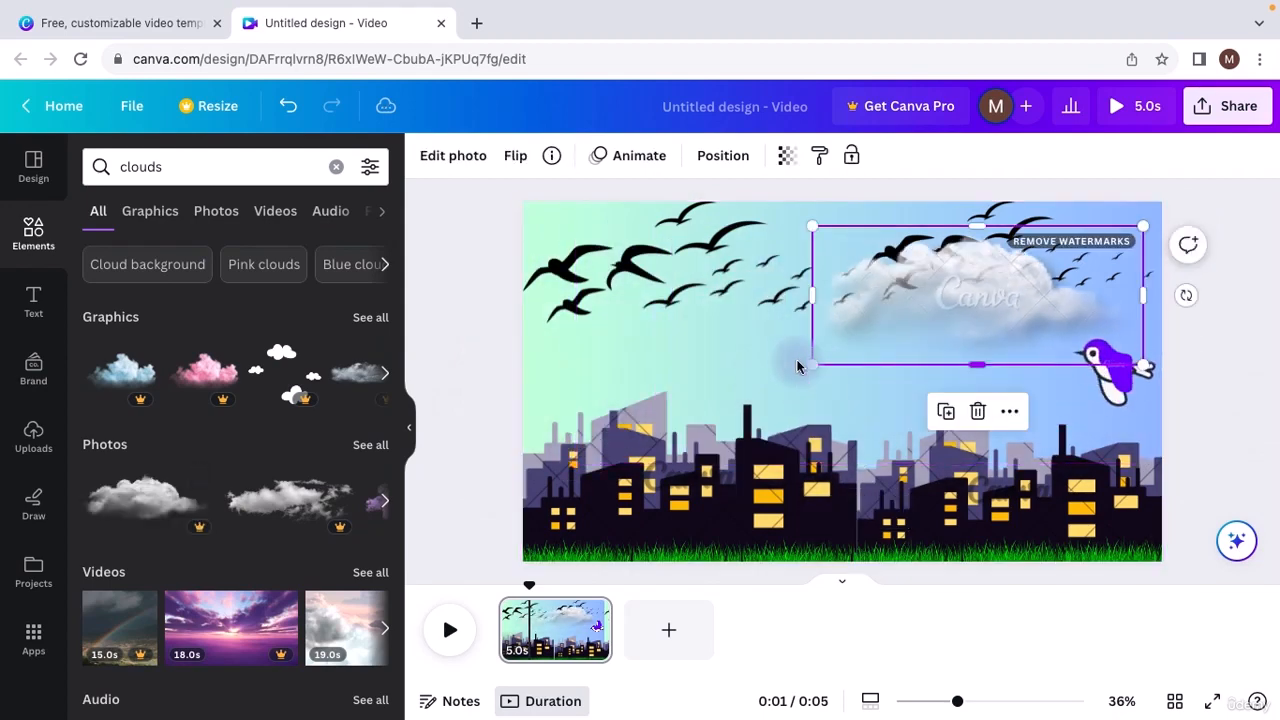
# Copy and paste the cloud, placing one over the left flock and the other over the right flock.
pyautogui.rightClick(860, 292)
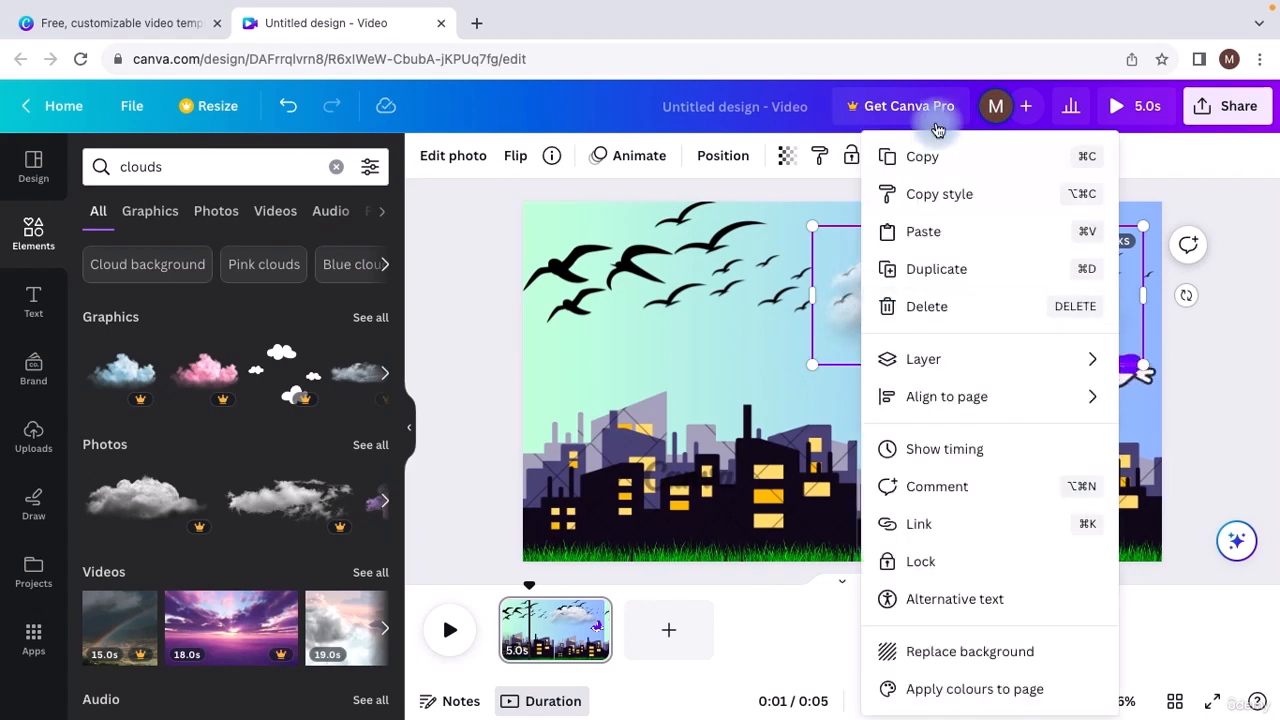
pyautogui.click(938, 156)
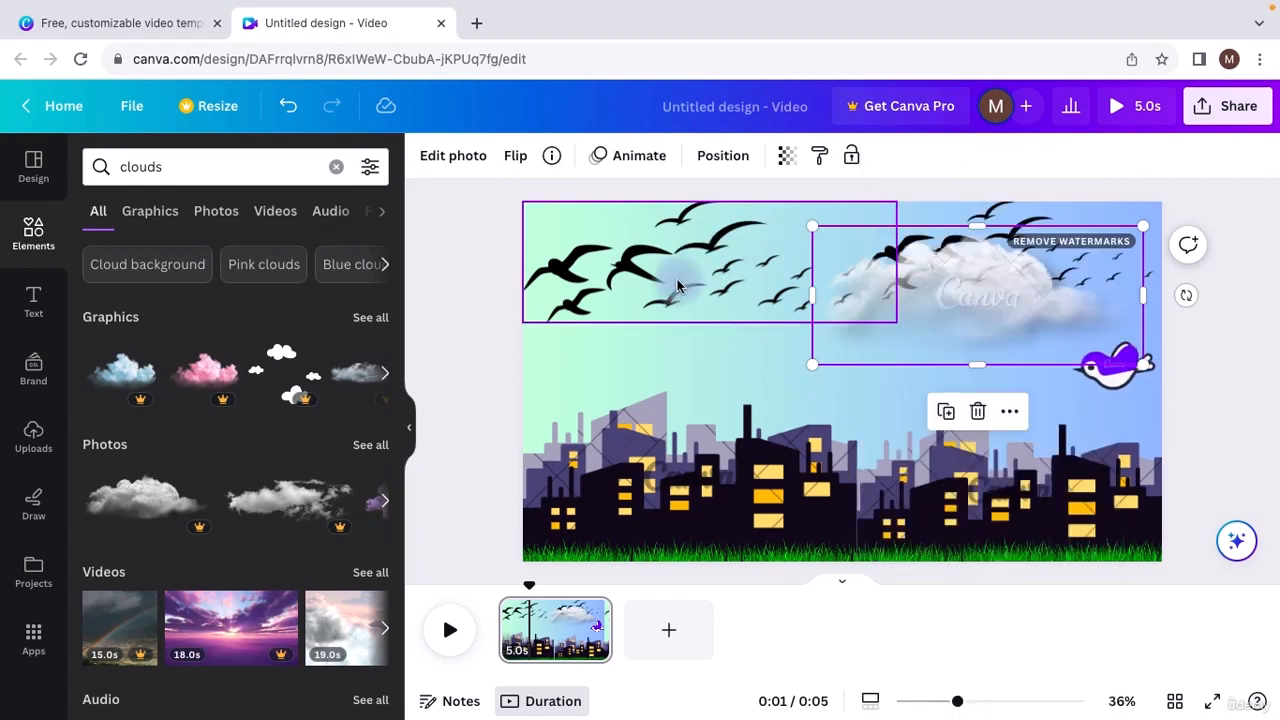
pyautogui.hotkey('ctrl', 'v')
pyautogui.moveTo(956, 270)
pyautogui.mouseDown()
pyautogui.moveTo(834, 260)
pyautogui.moveTo(711, 283)
pyautogui.moveTo(974, 273)
pyautogui.mouseUp()
pyautogui.click(709, 323)
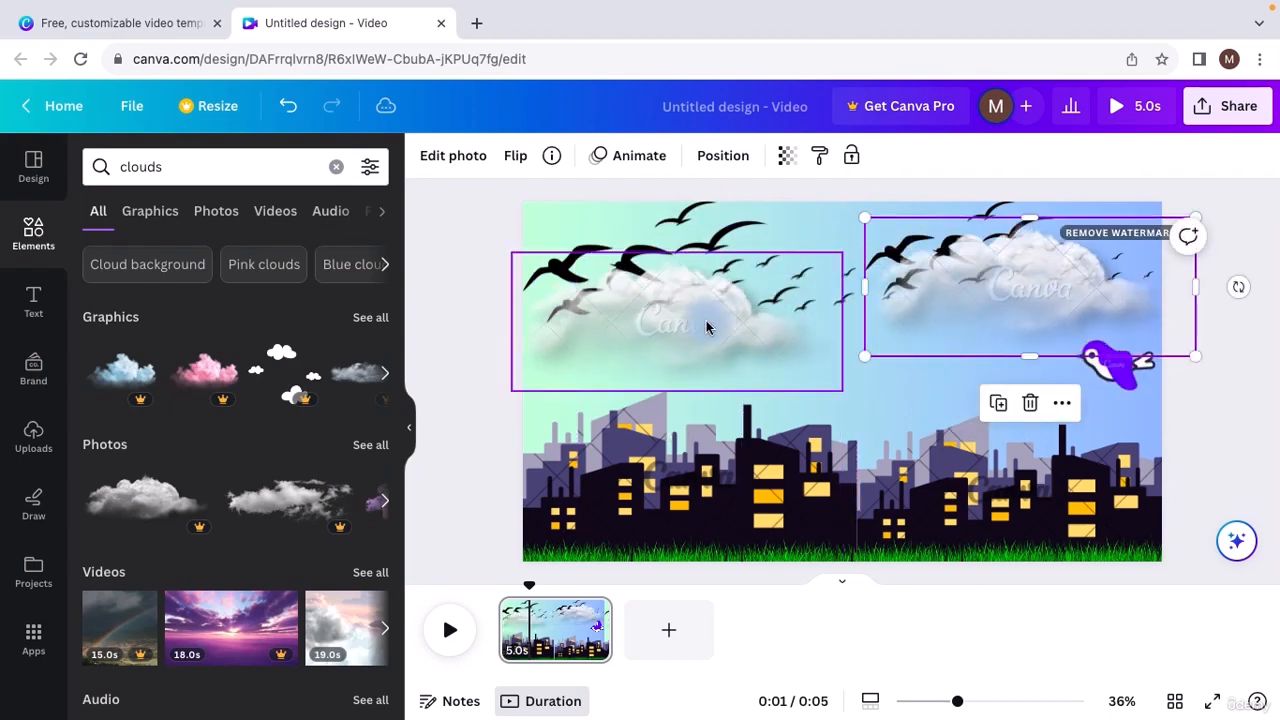
# Shrink both clouds over the two flocks and select the one on the page's right side.
pyautogui.moveTo(512, 390); pyautogui.dragTo(587, 358)
pyautogui.click(998, 271)
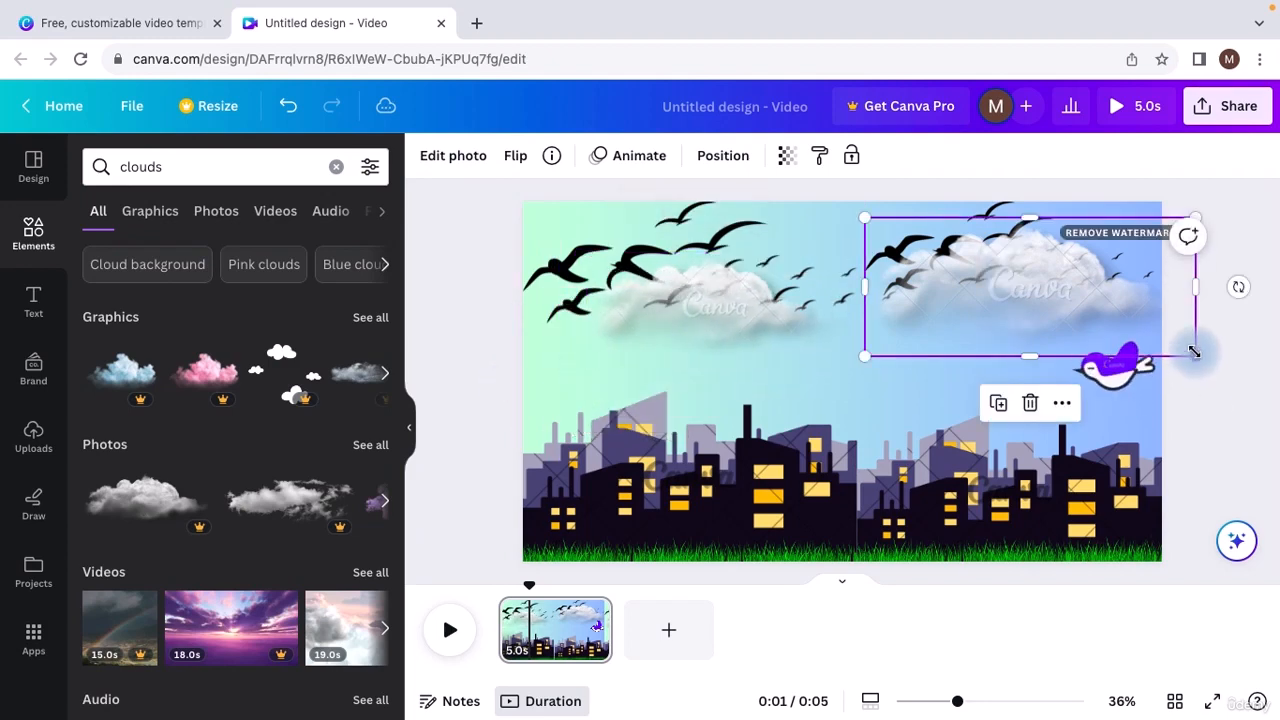
pyautogui.moveTo(1194, 352); pyautogui.dragTo(1141, 334)
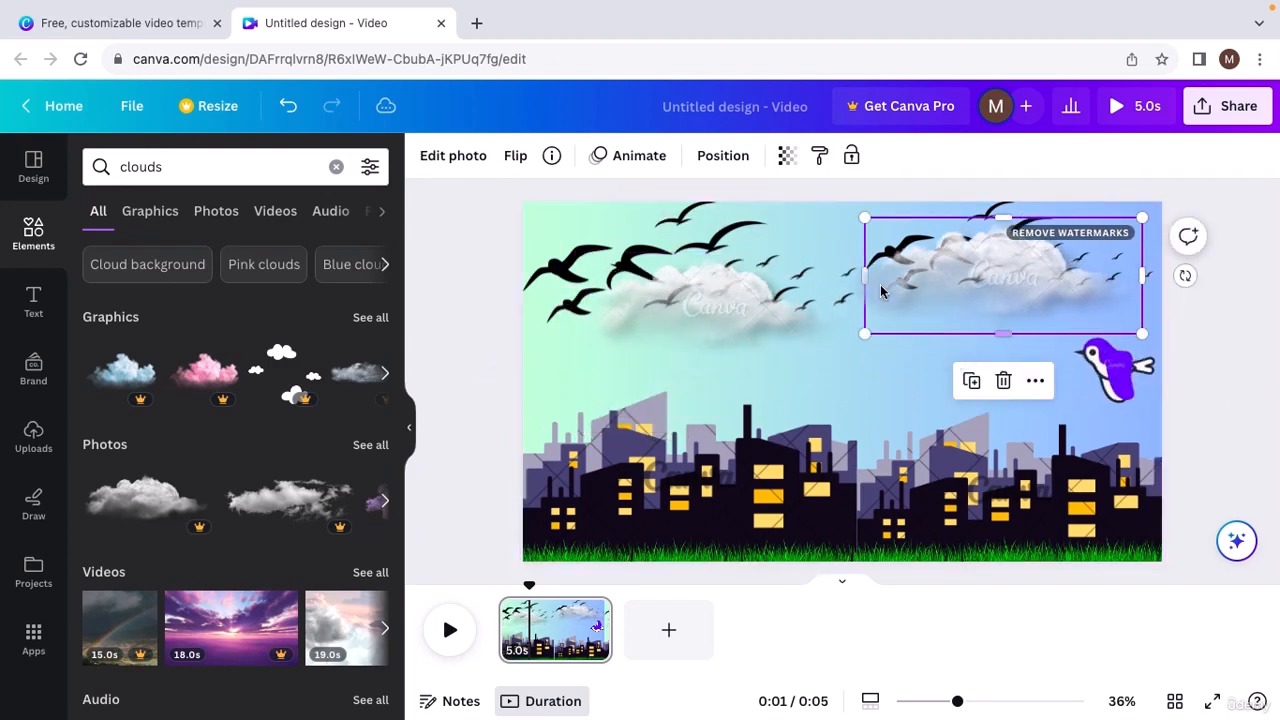
pyautogui.click(845, 369)
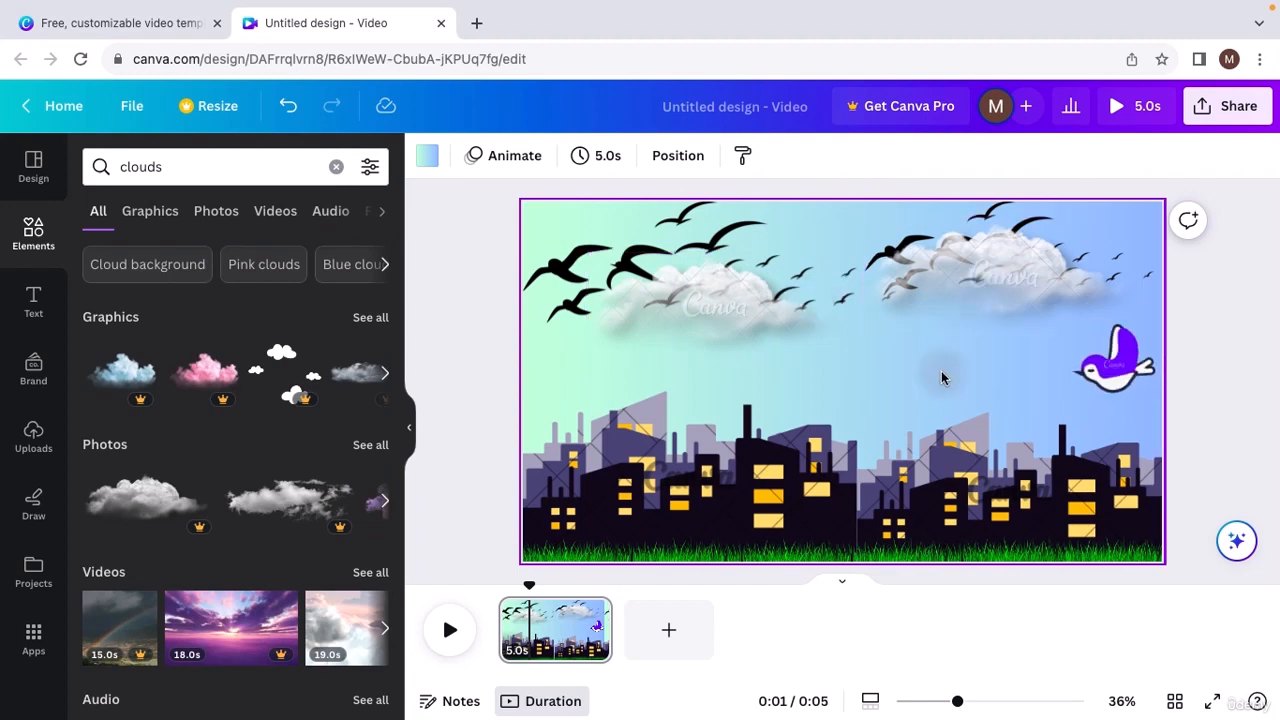
pyautogui.click(983, 278)
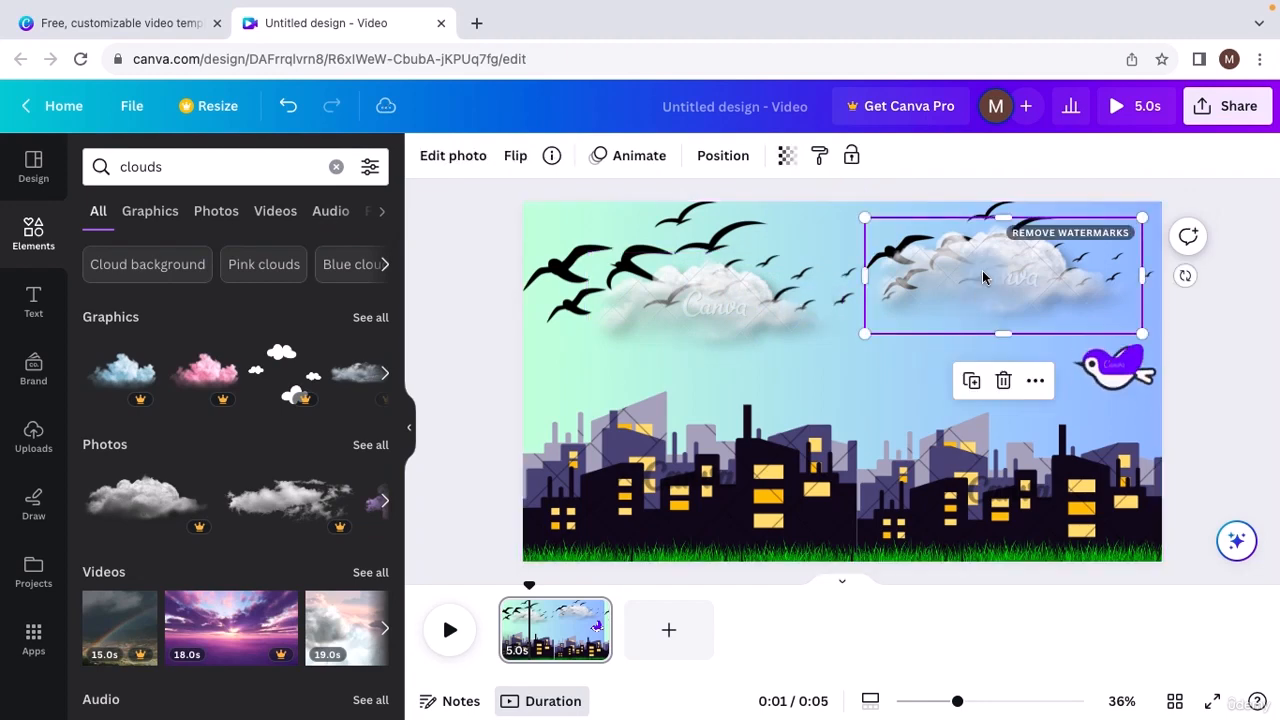
pyautogui.rightClick(930, 274)
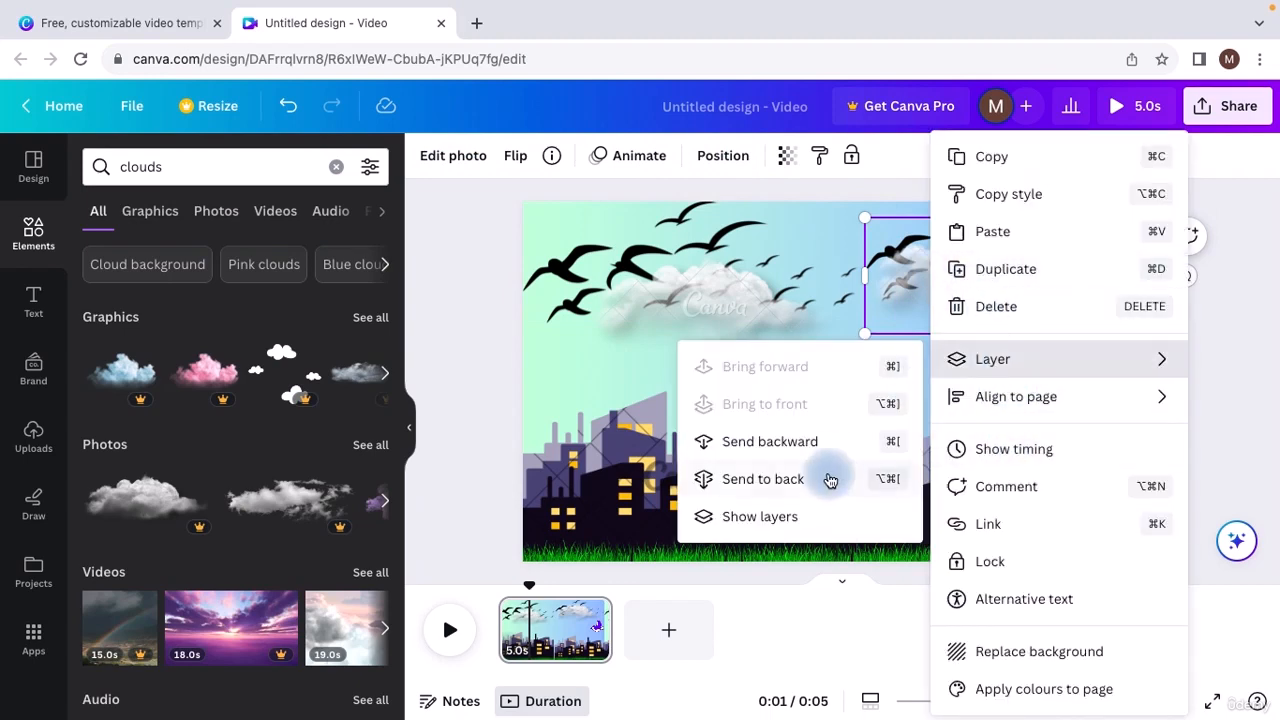
pyautogui.moveTo(1034, 359)
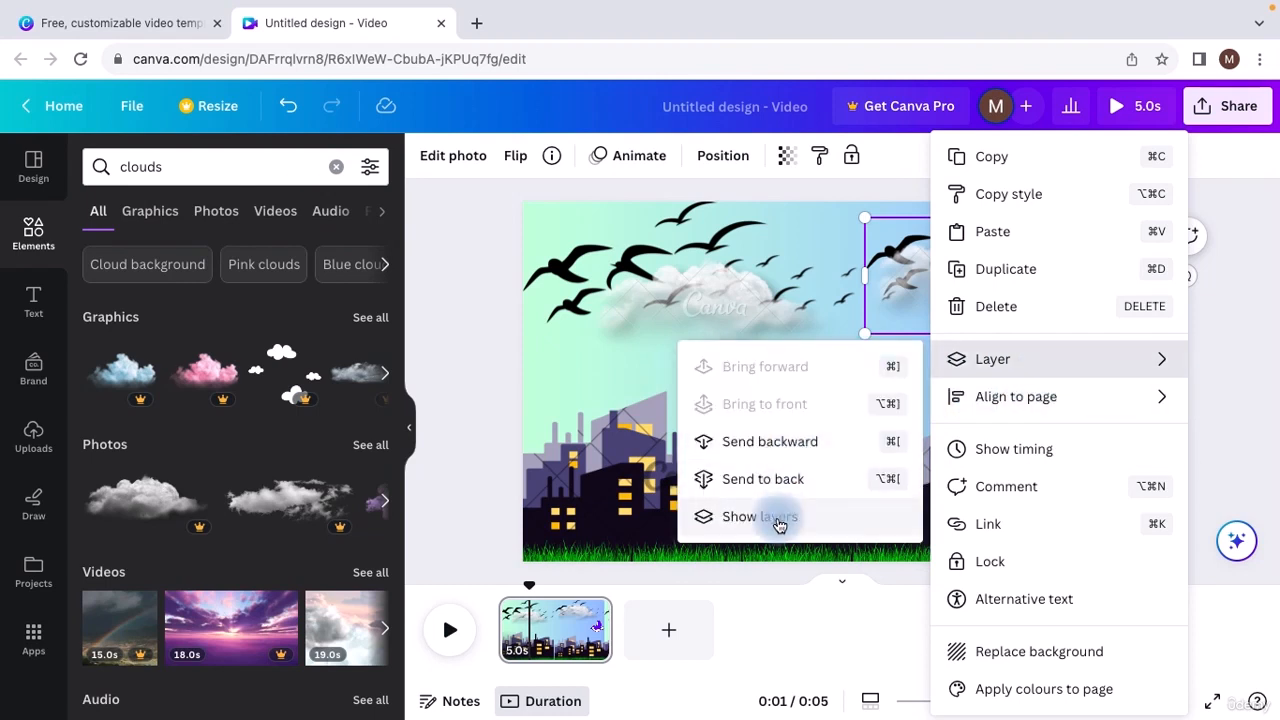
pyautogui.click(576, 368)
# Align the left cloud to the top of the page after trying bottom and middle alignment, and top-align the right cloud too.
pyautogui.click(772, 296)
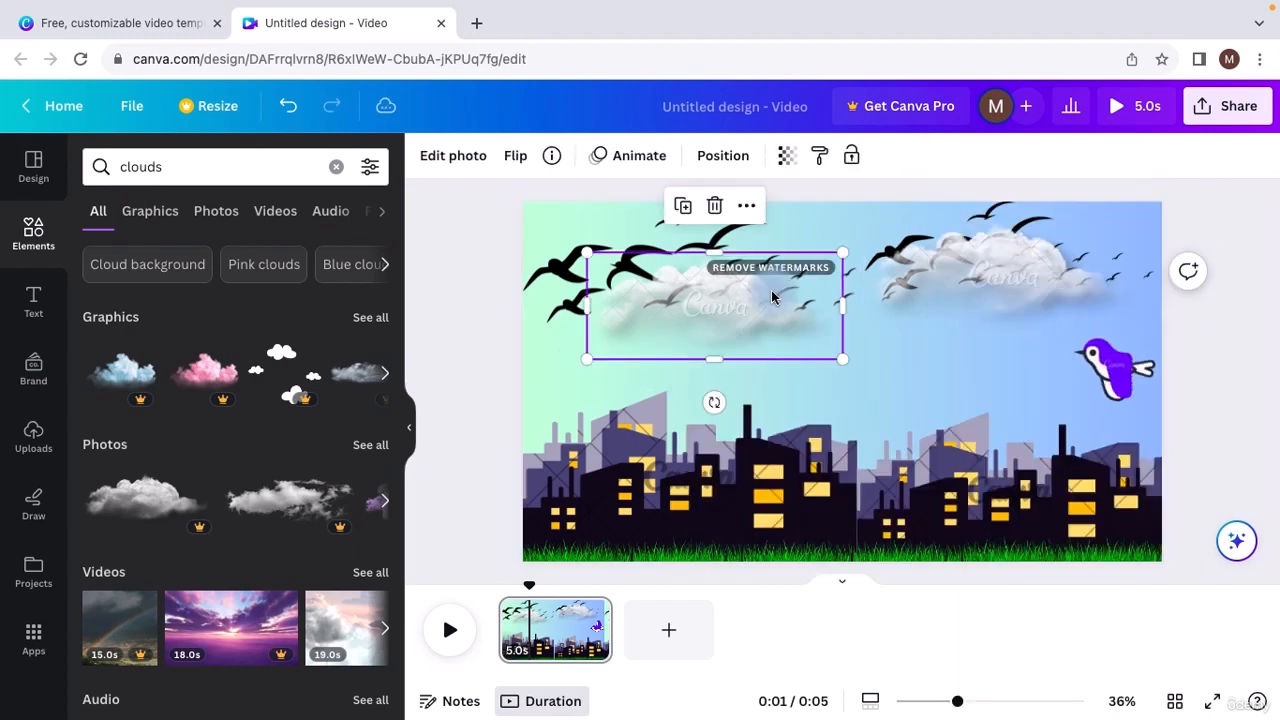
pyautogui.click(723, 157)
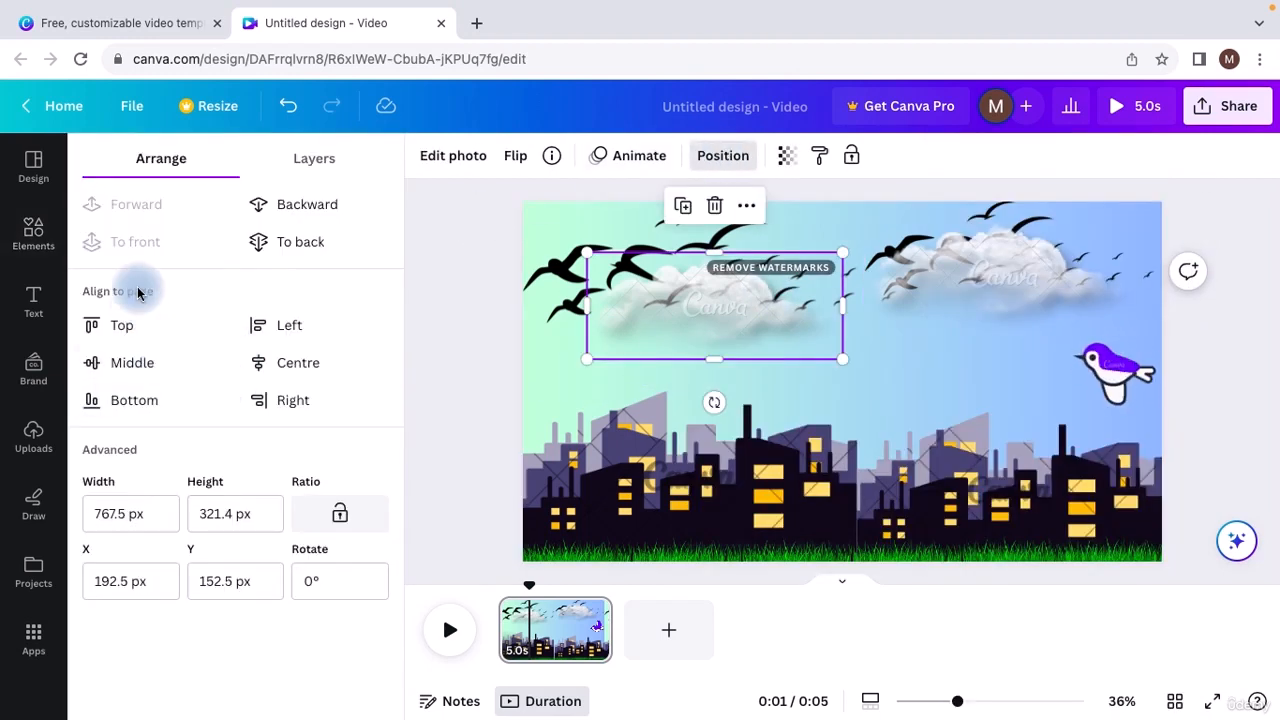
pyautogui.click(143, 340)
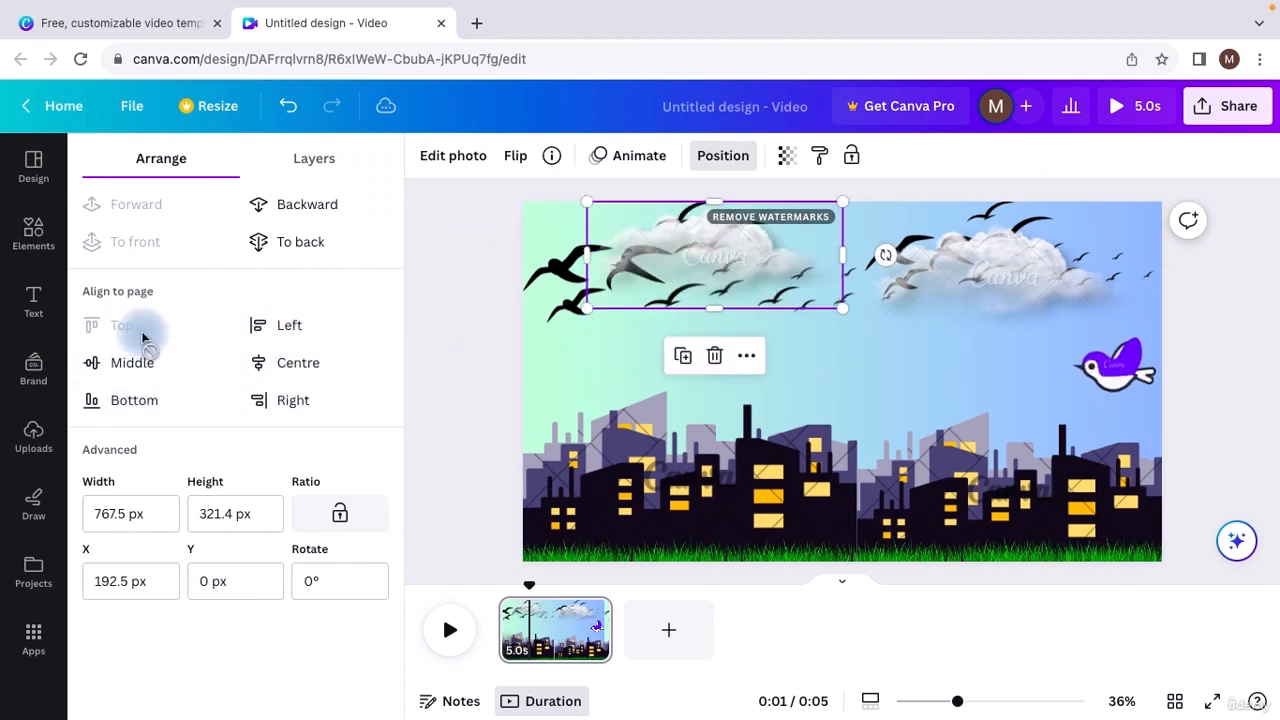
pyautogui.click(141, 401)
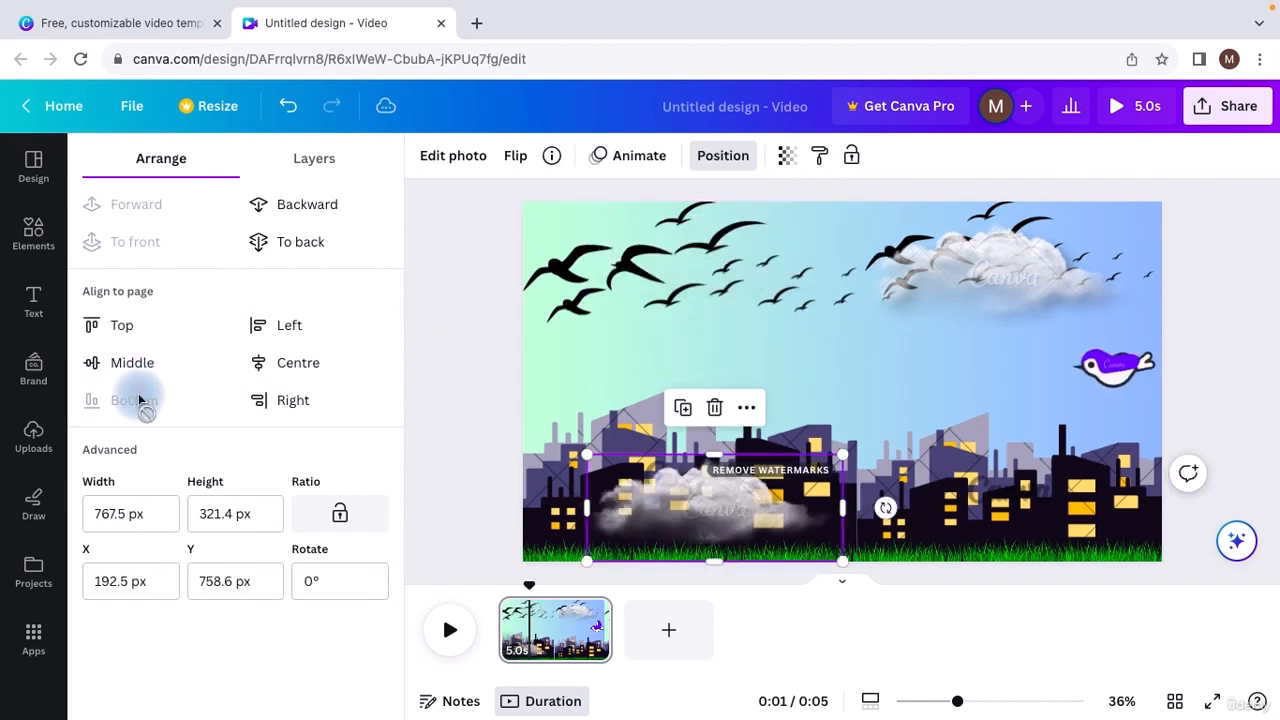
pyautogui.click(134, 366)
pyautogui.click(131, 328)
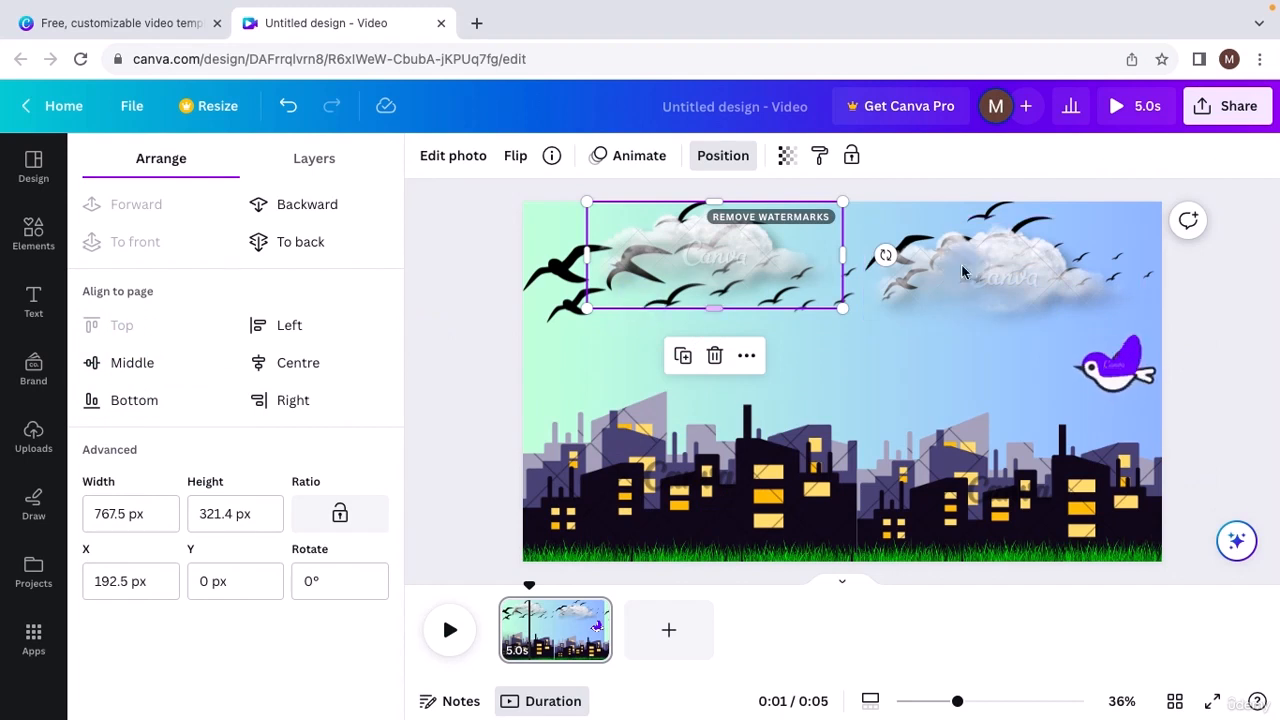
pyautogui.click(961, 293)
pyautogui.click(124, 331)
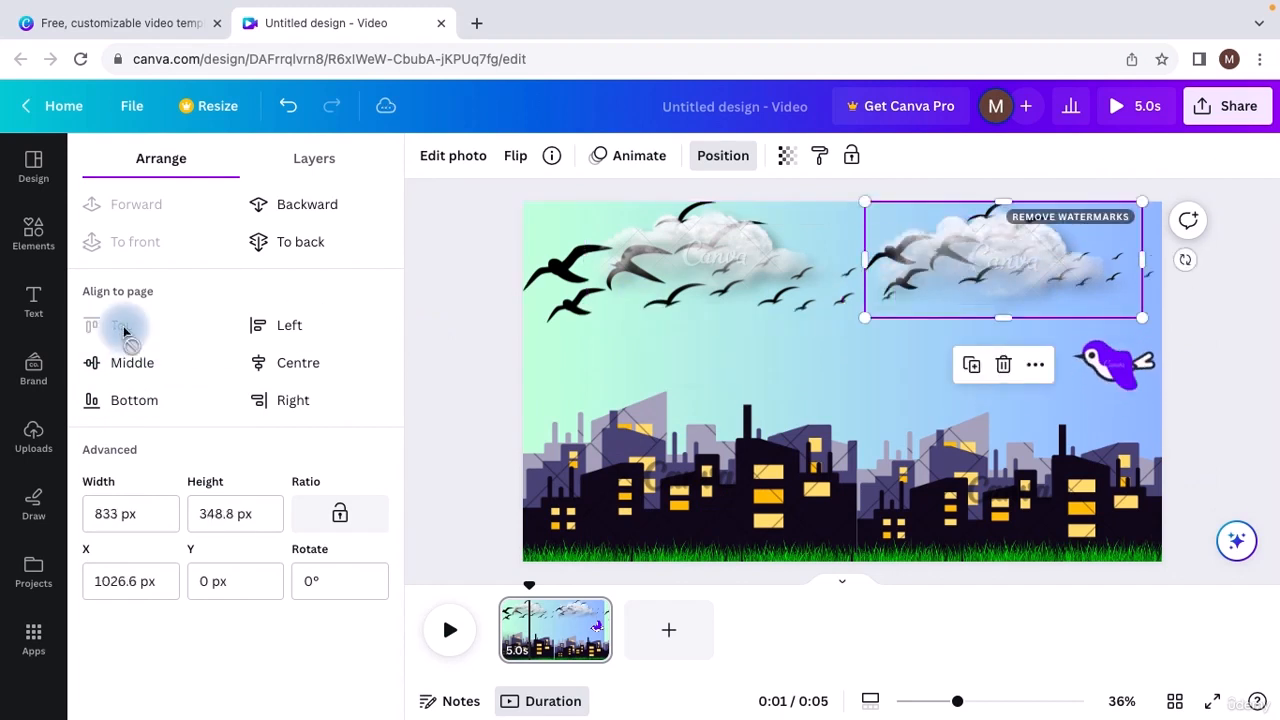
# Send the right cloud and the left cloud backward so that each sits behind its flock of birds.
pyautogui.click(323, 216)
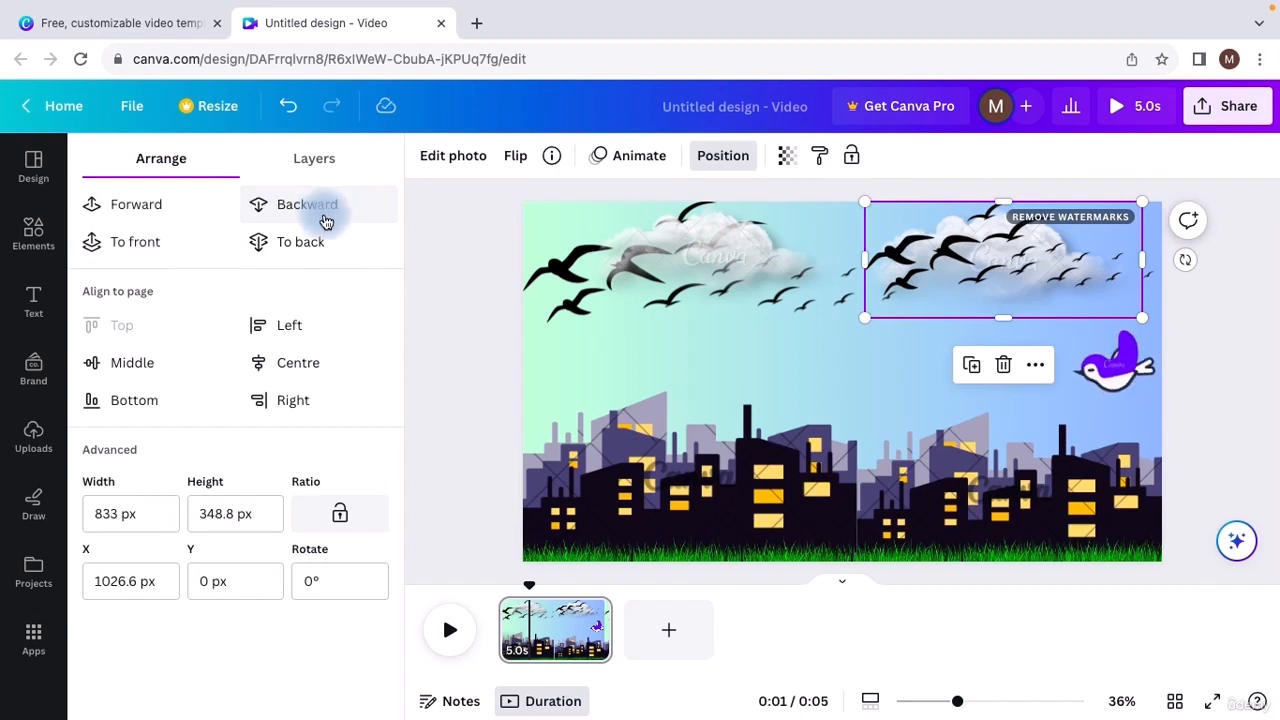
pyautogui.click(714, 250)
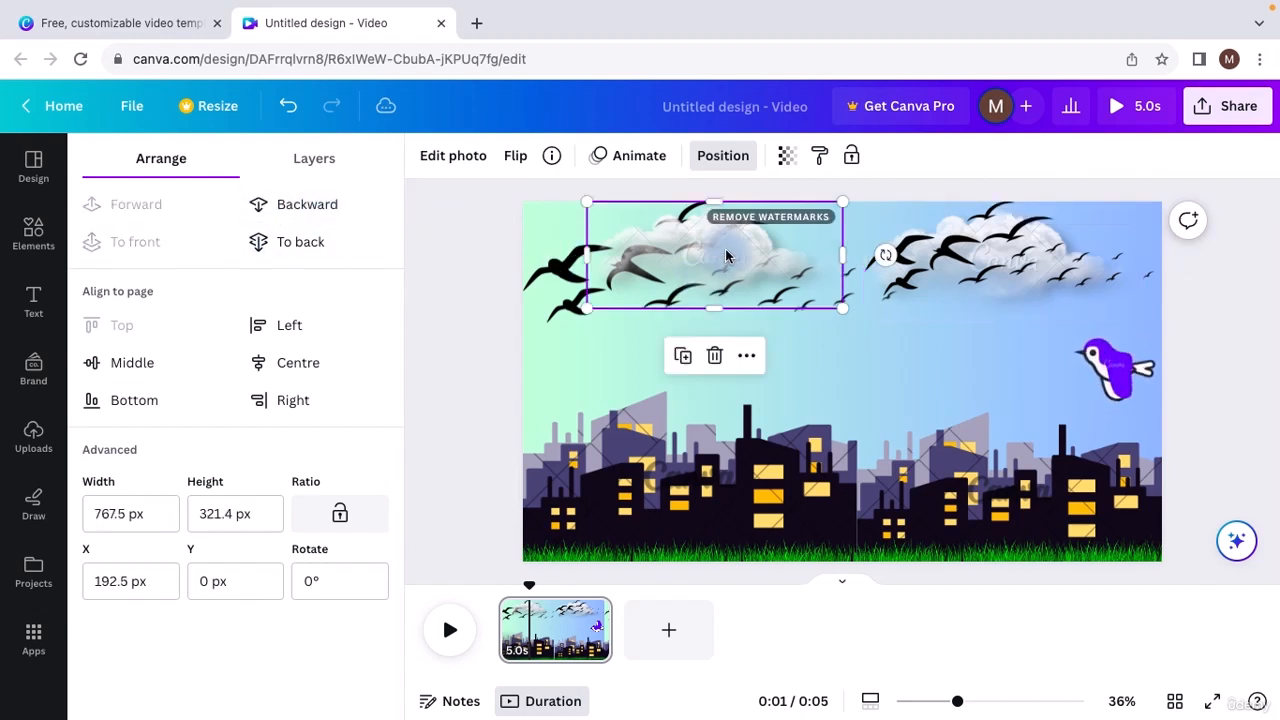
pyautogui.click(312, 206)
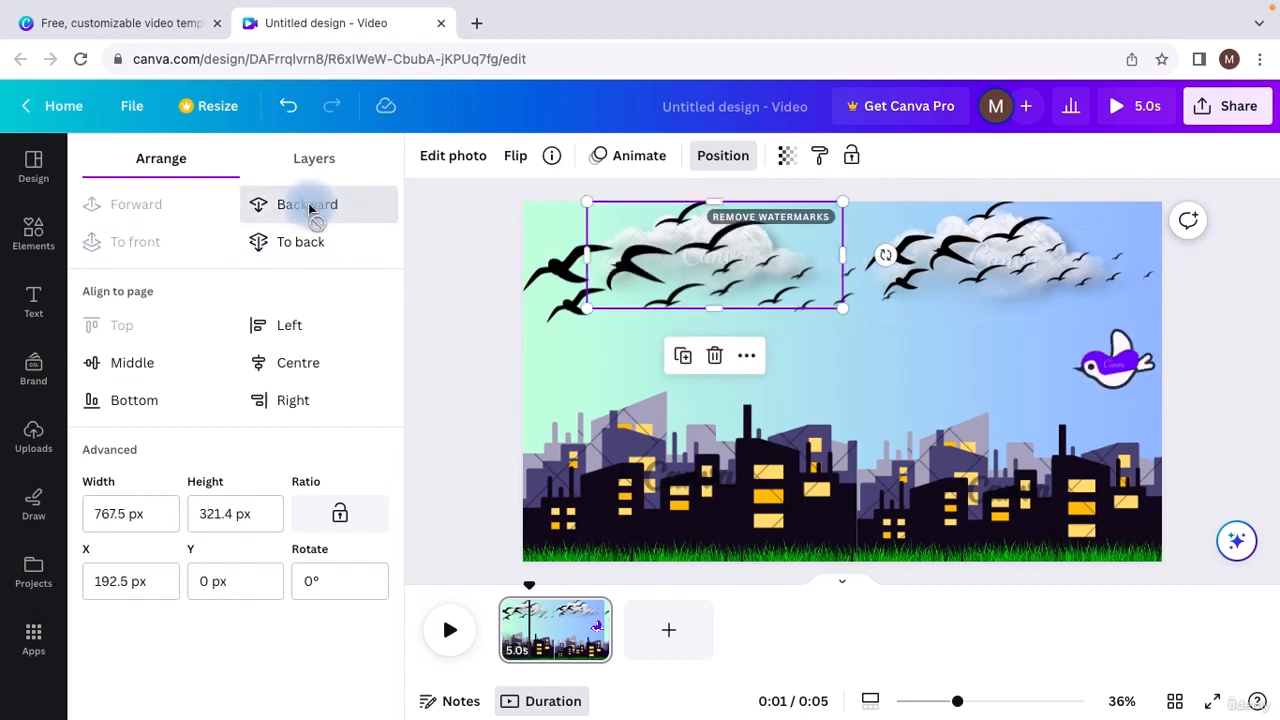
pyautogui.click(950, 366)
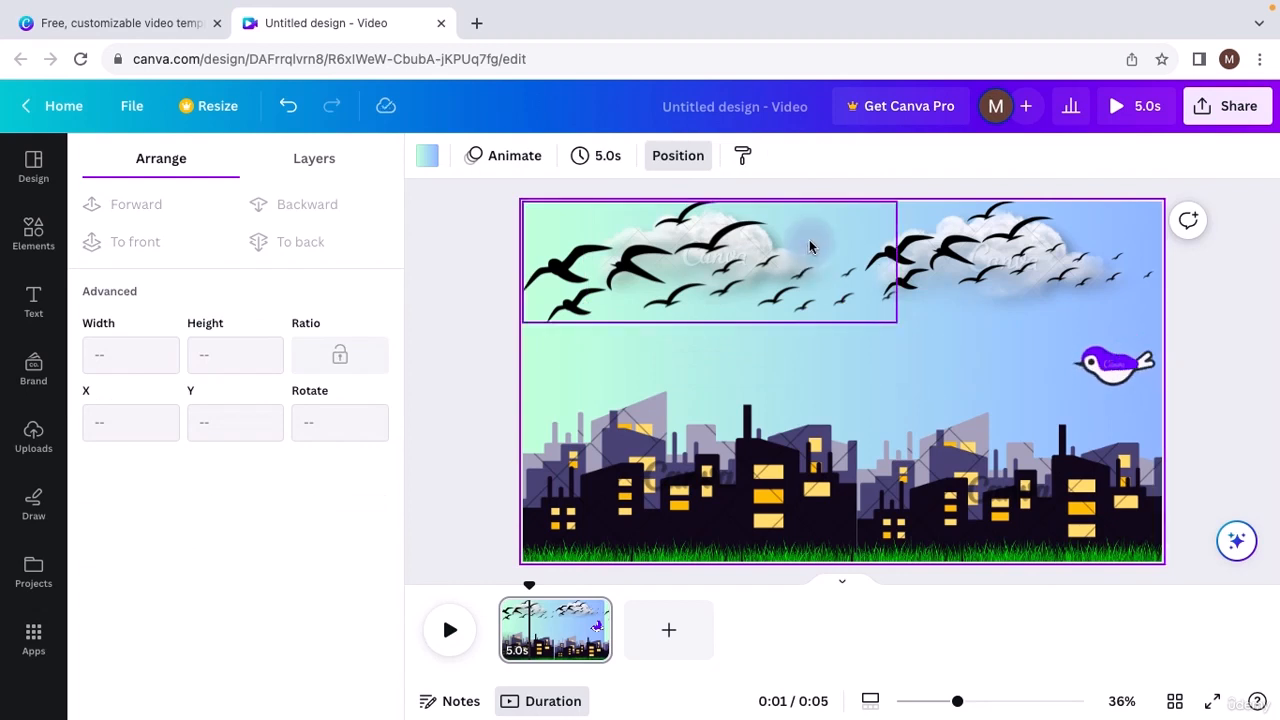
# Send the left flock backward, and send the left cloud backward to put it behind that flock again.
pyautogui.click(745, 252)
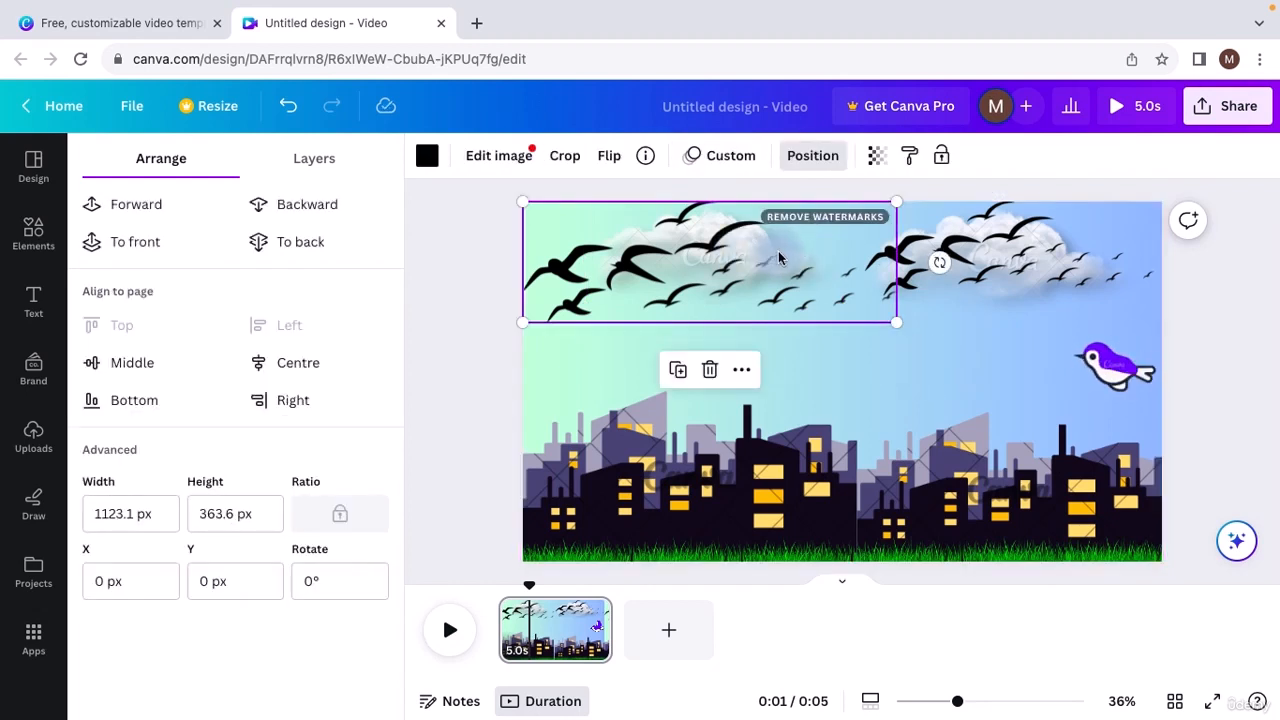
pyautogui.click(306, 205)
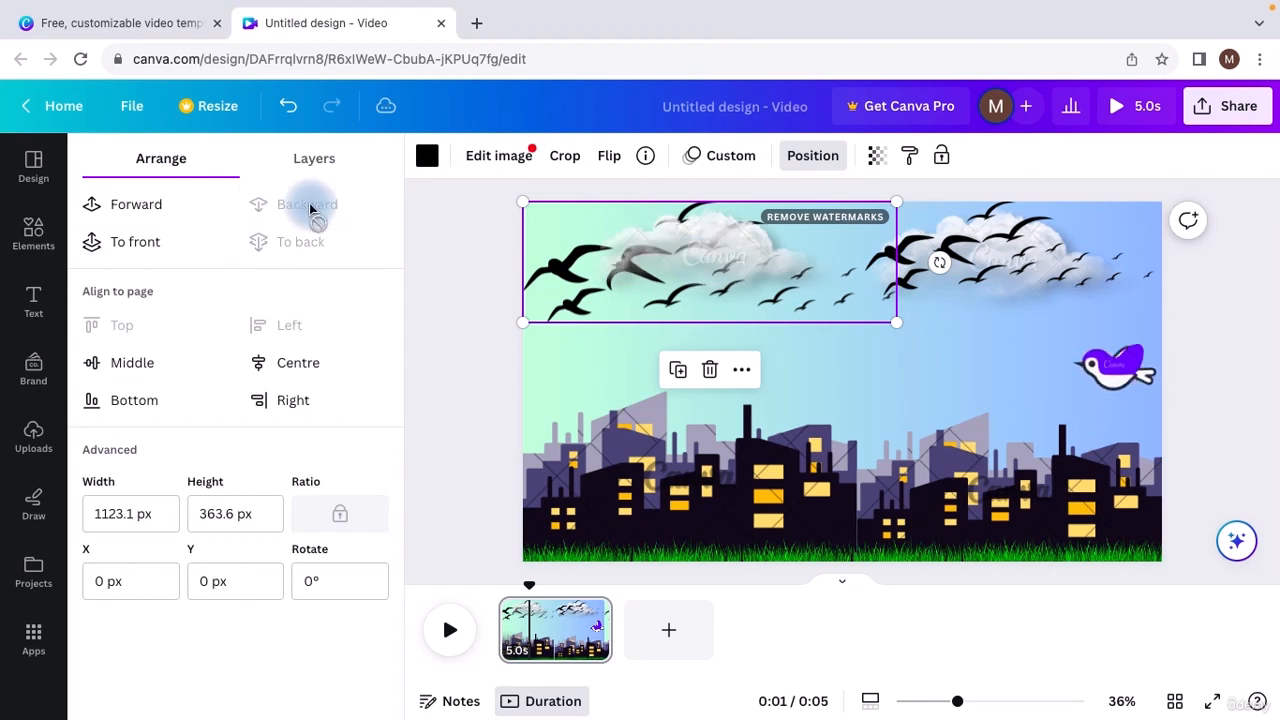
pyautogui.click(730, 247)
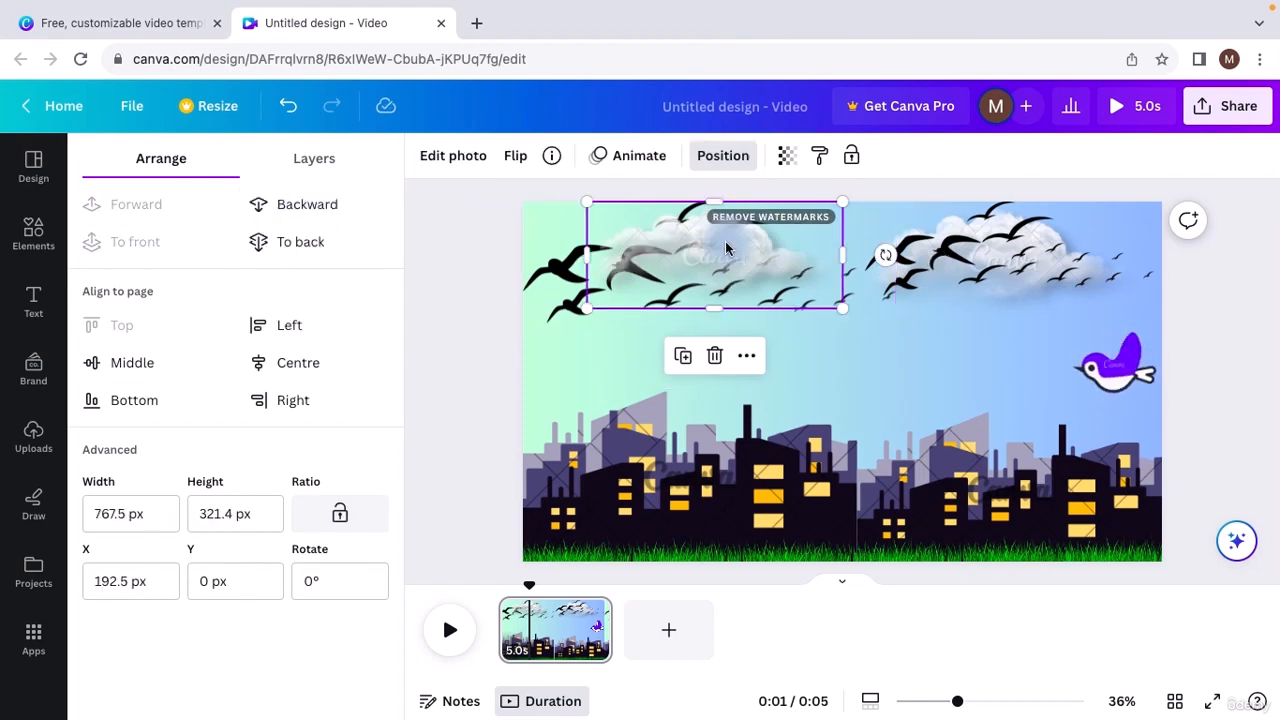
pyautogui.rightClick(726, 248)
pyautogui.moveTo(808, 371)
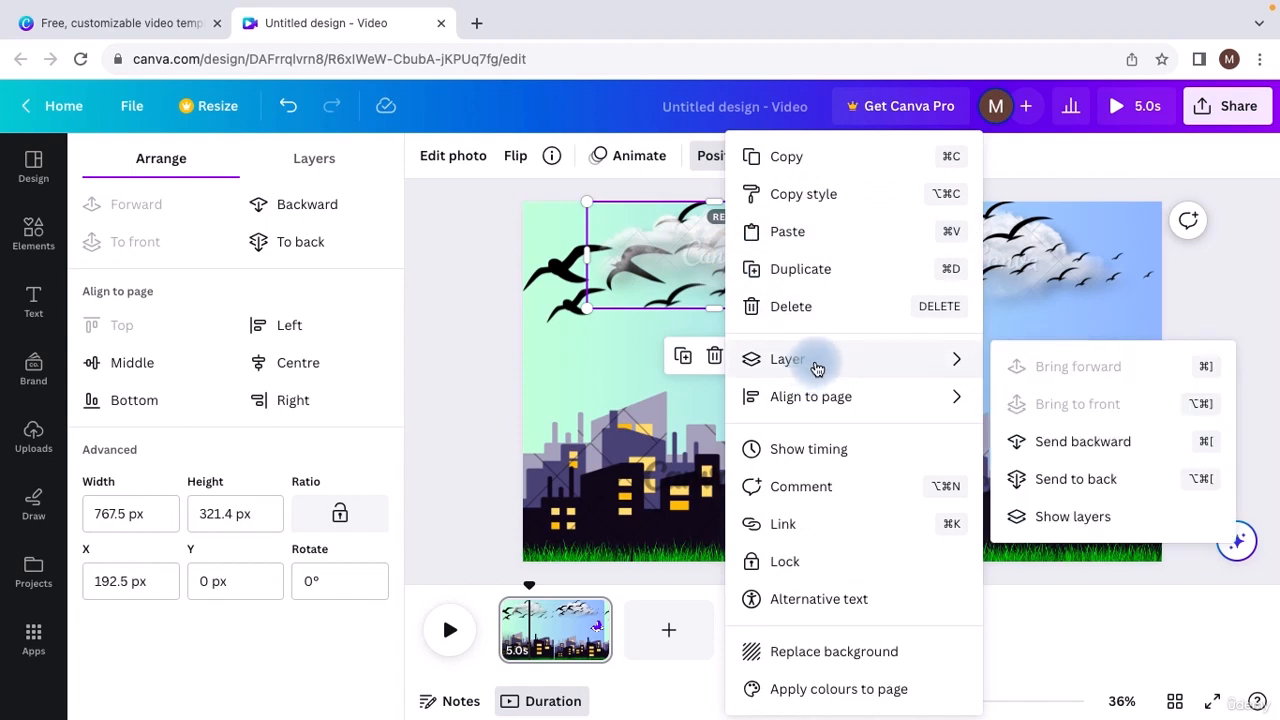
pyautogui.click(1066, 441)
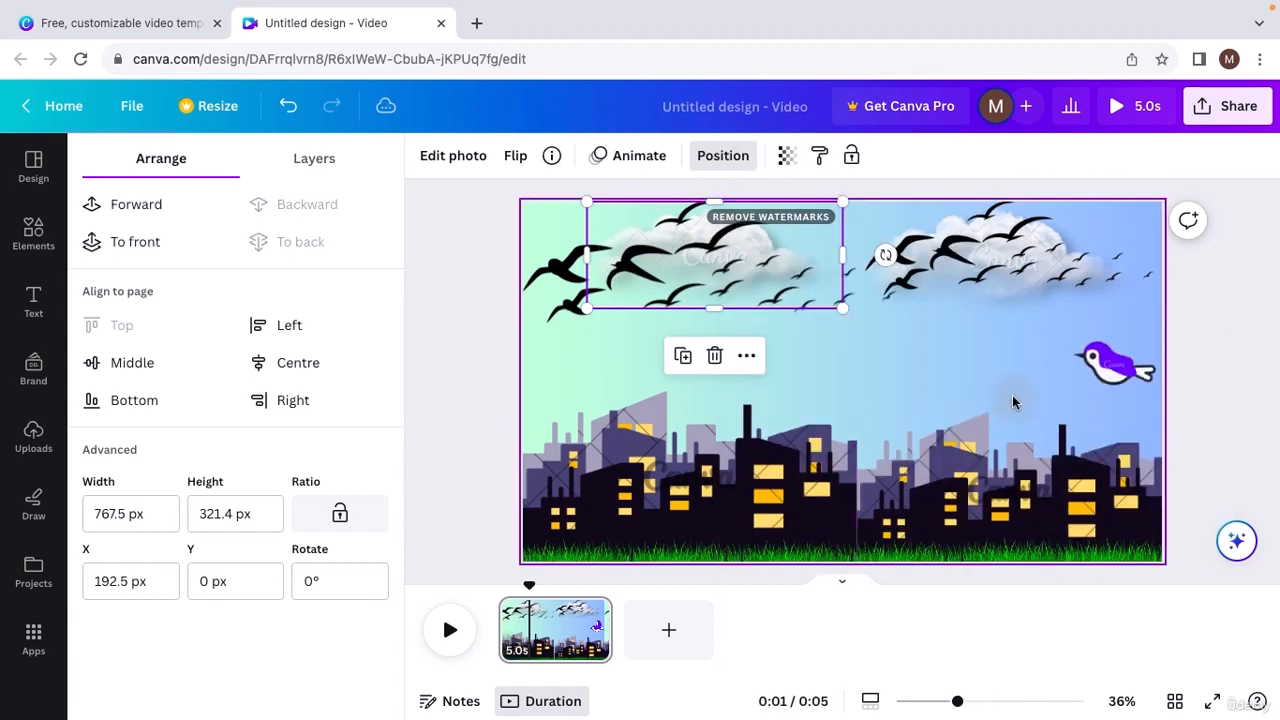
# Bring the left cloud to the front and send it backward again behind the left flock.
pyautogui.rightClick(683, 283)
pyautogui.moveTo(809, 371)
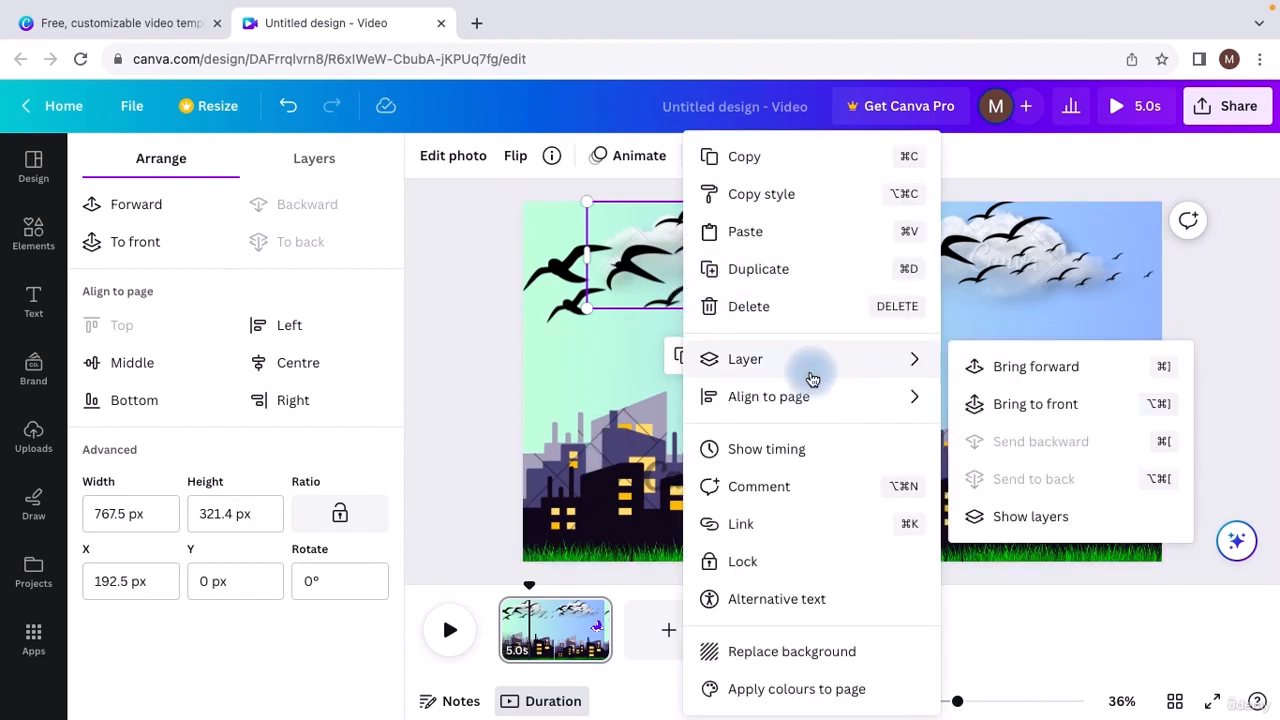
pyautogui.click(1032, 403)
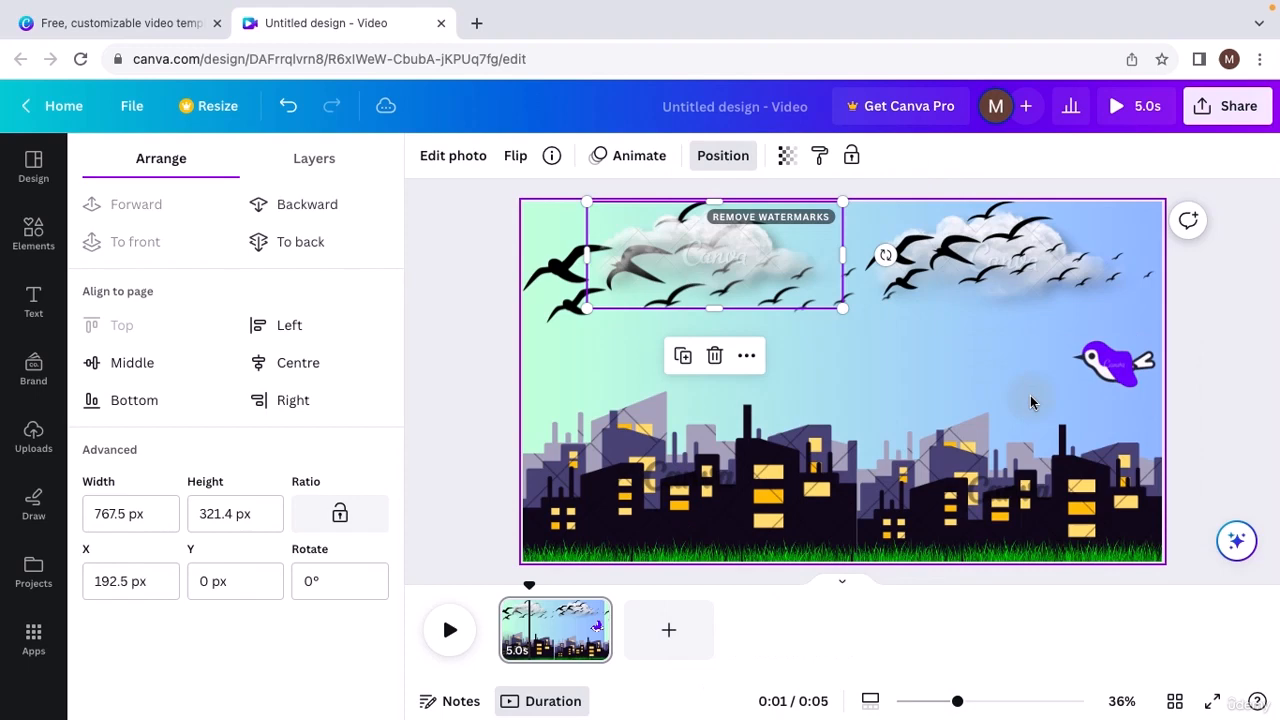
pyautogui.rightClick(741, 245)
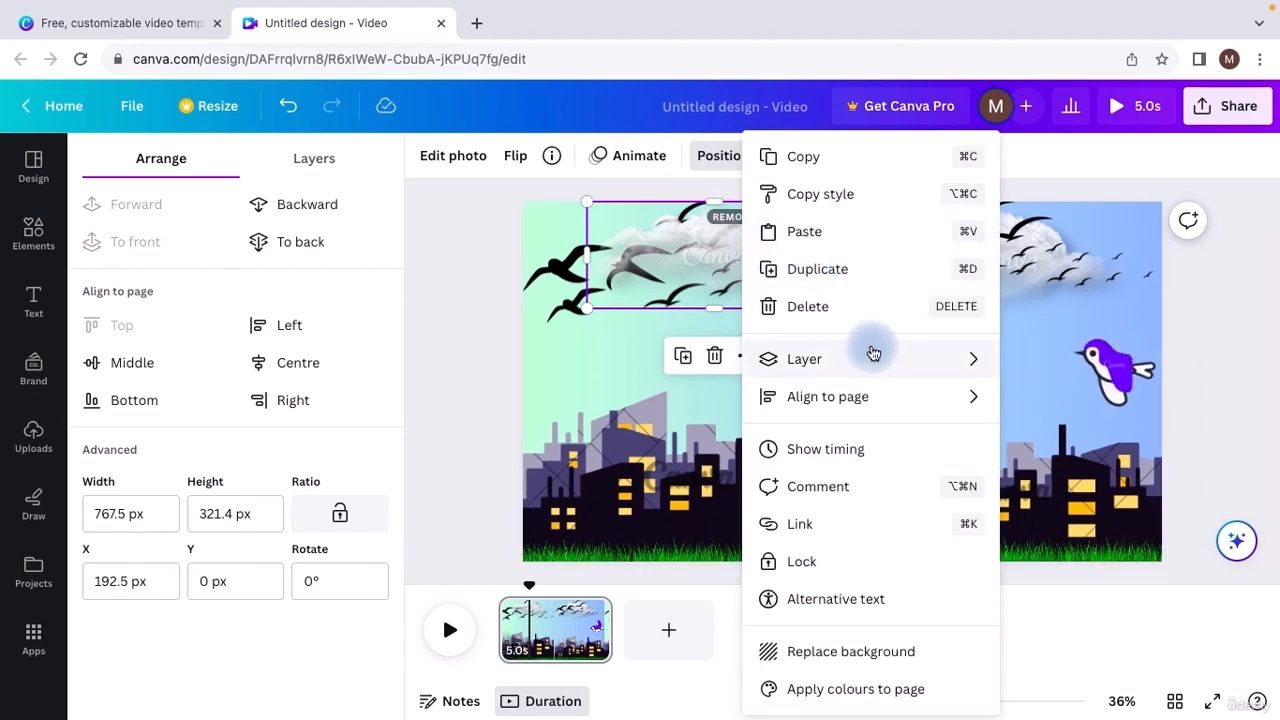
pyautogui.moveTo(884, 353)
pyautogui.click(1086, 441)
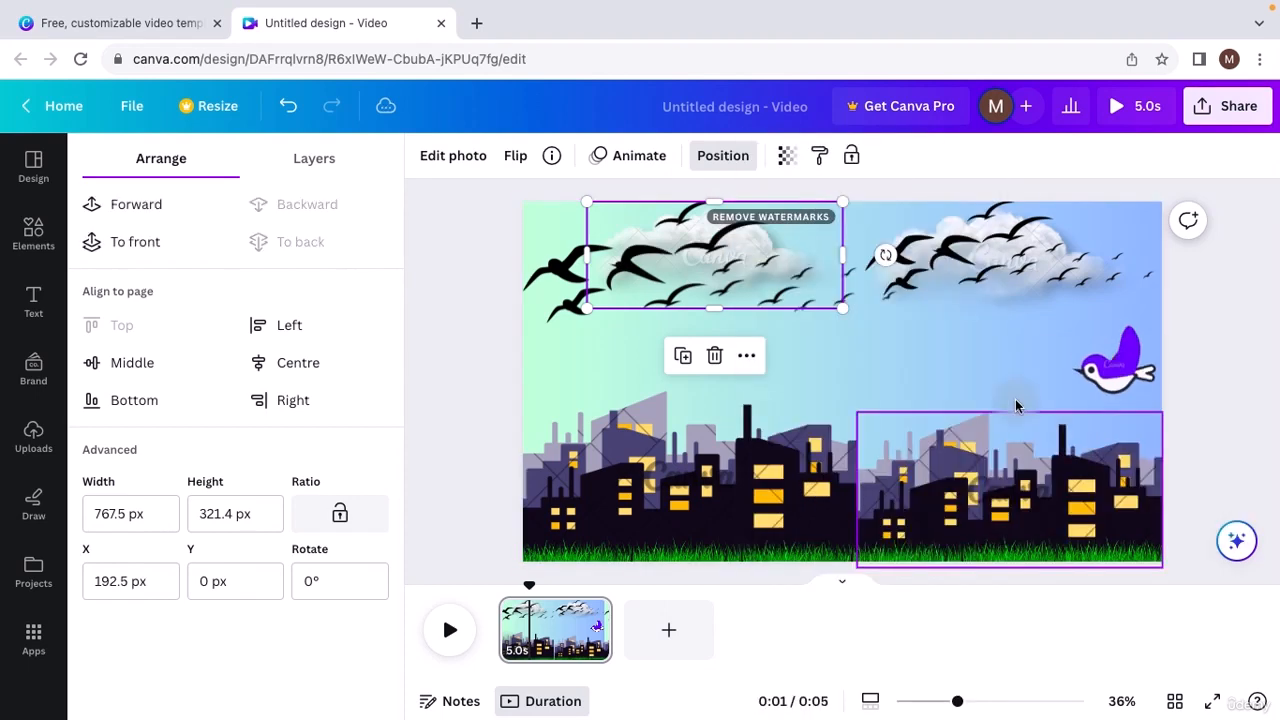
# Move the left flock down over the skyline, clear of the left cloud.
pyautogui.click(943, 357)
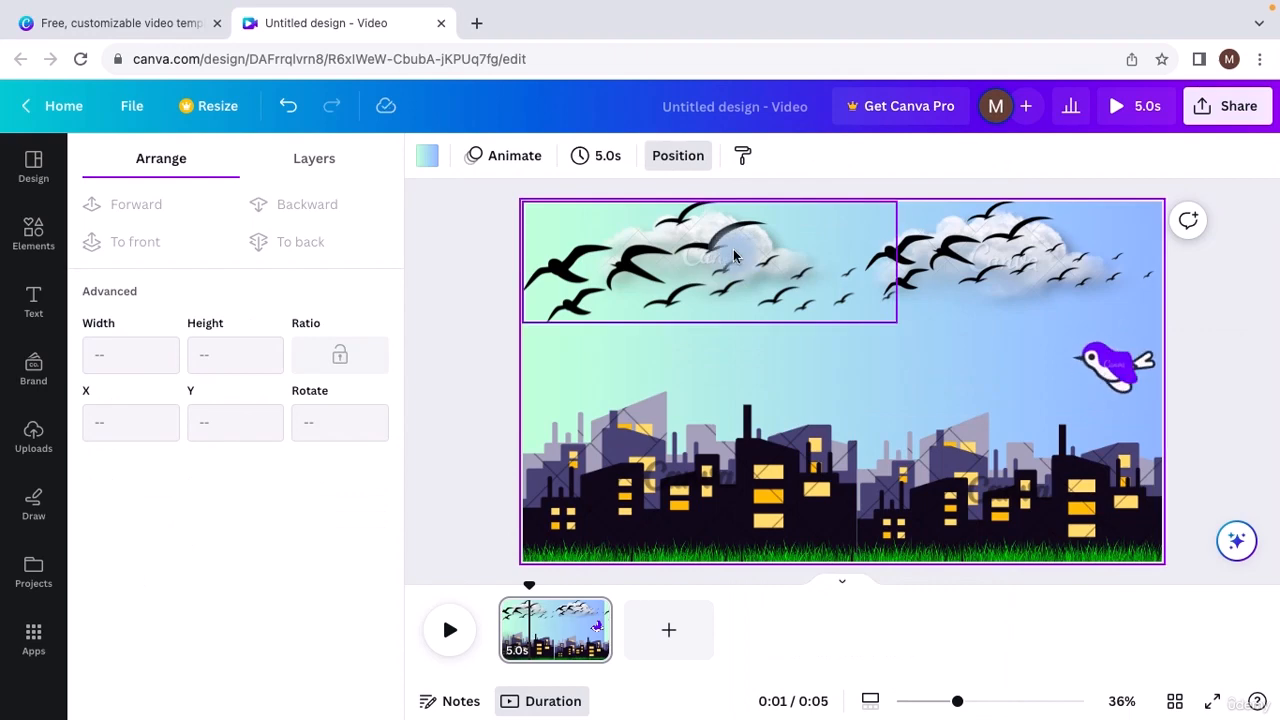
pyautogui.click(734, 256)
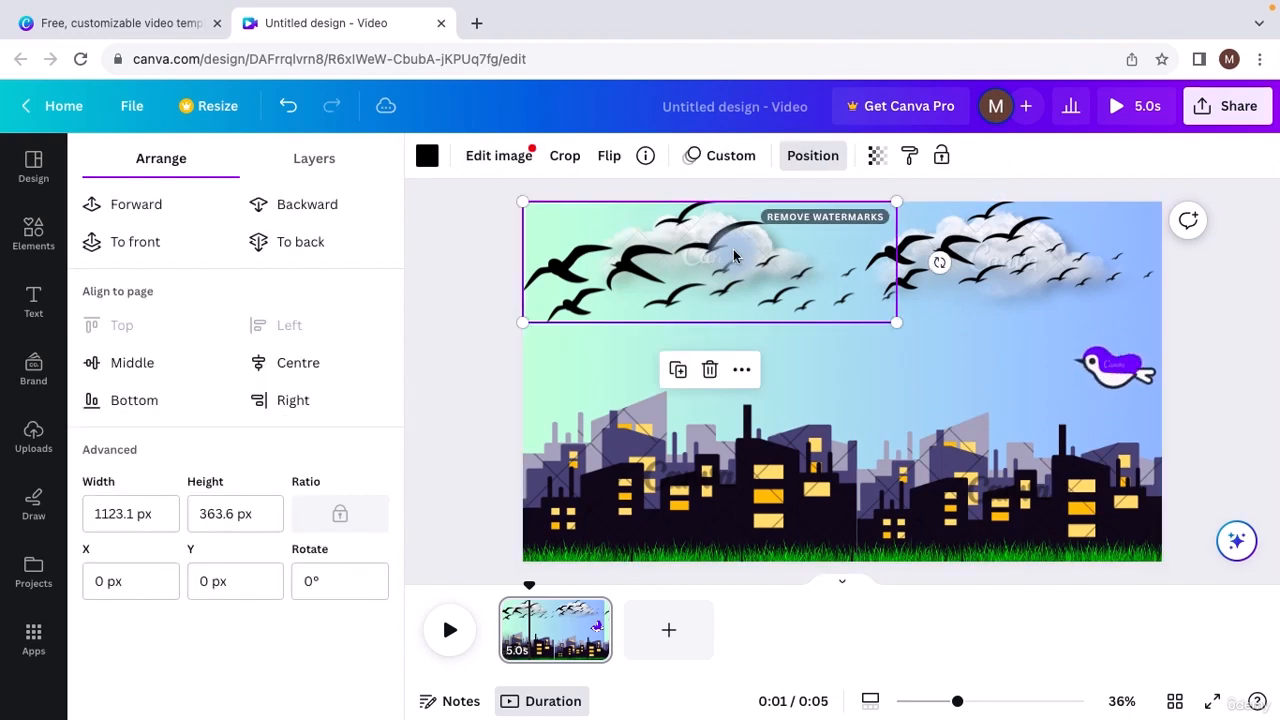
pyautogui.moveTo(734, 256); pyautogui.dragTo(770, 400)
# Create a custom animation for the left cloud by drawing a short motion path across the sky.
pyautogui.click(722, 263)
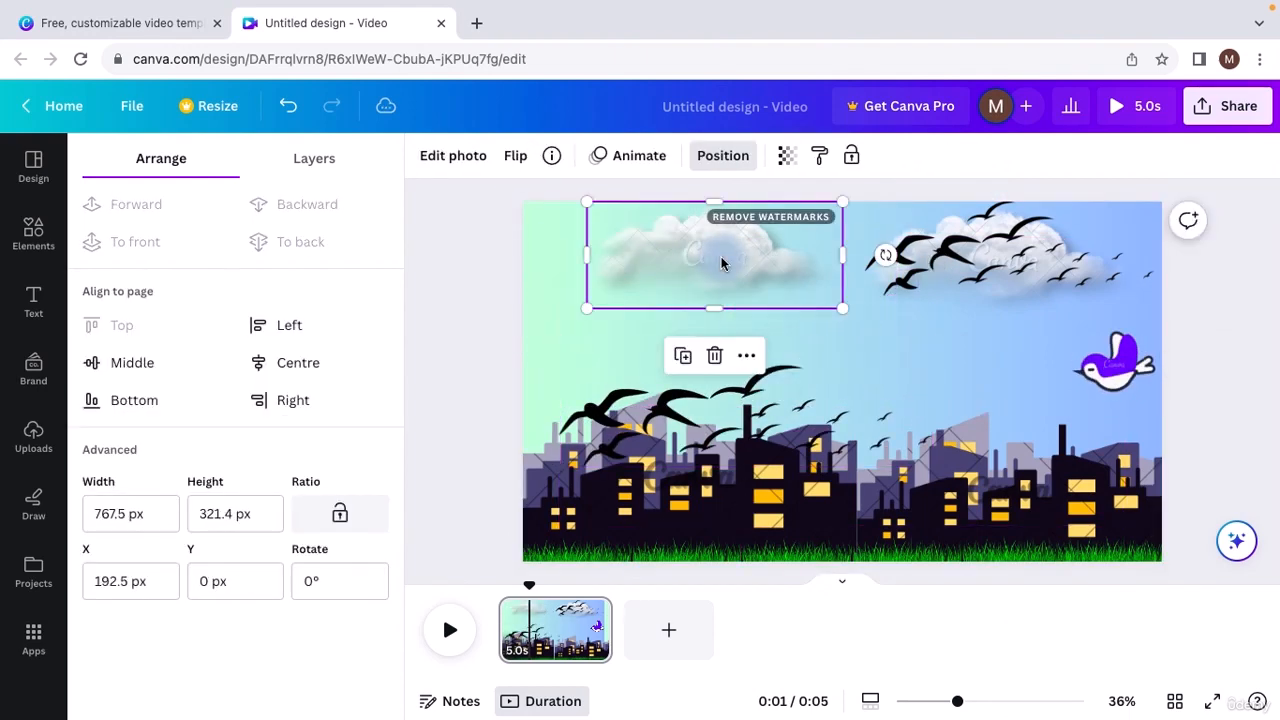
pyautogui.click(634, 160)
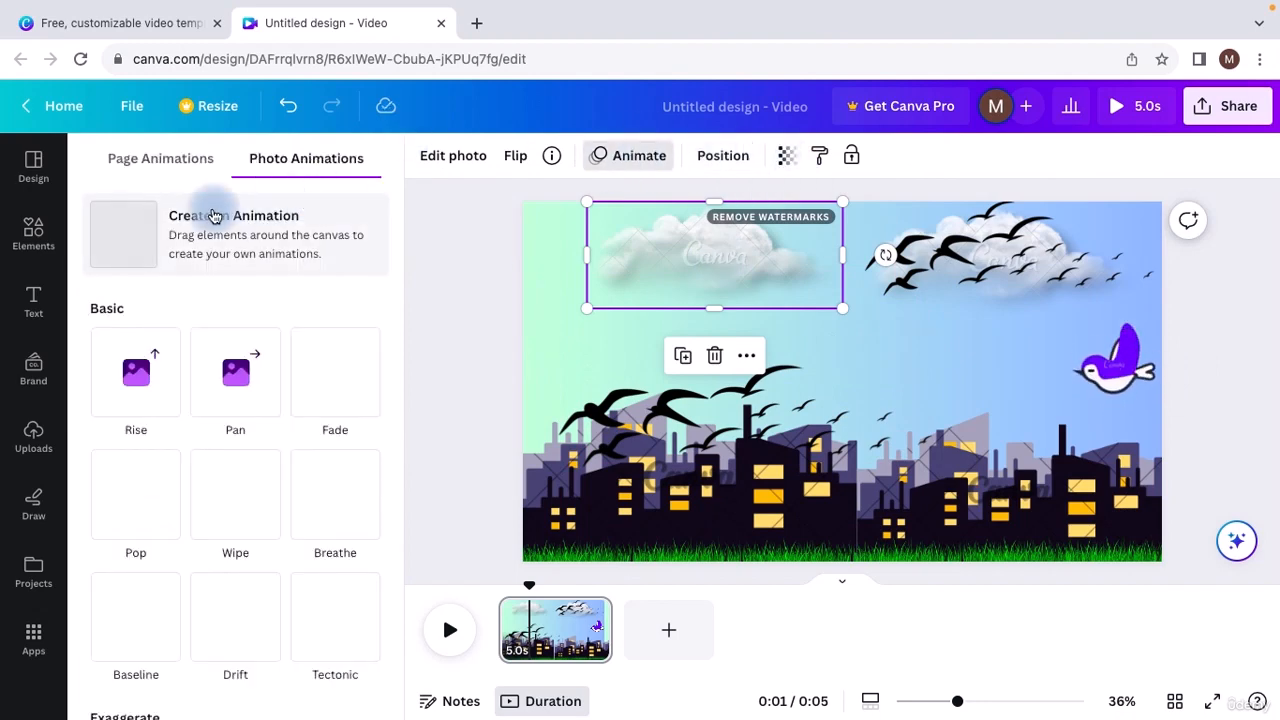
pyautogui.click(213, 217)
pyautogui.moveTo(683, 246)
pyautogui.mouseDown()
pyautogui.moveTo(719, 250)
pyautogui.moveTo(698, 265)
pyautogui.moveTo(658, 254)
pyautogui.mouseUp()
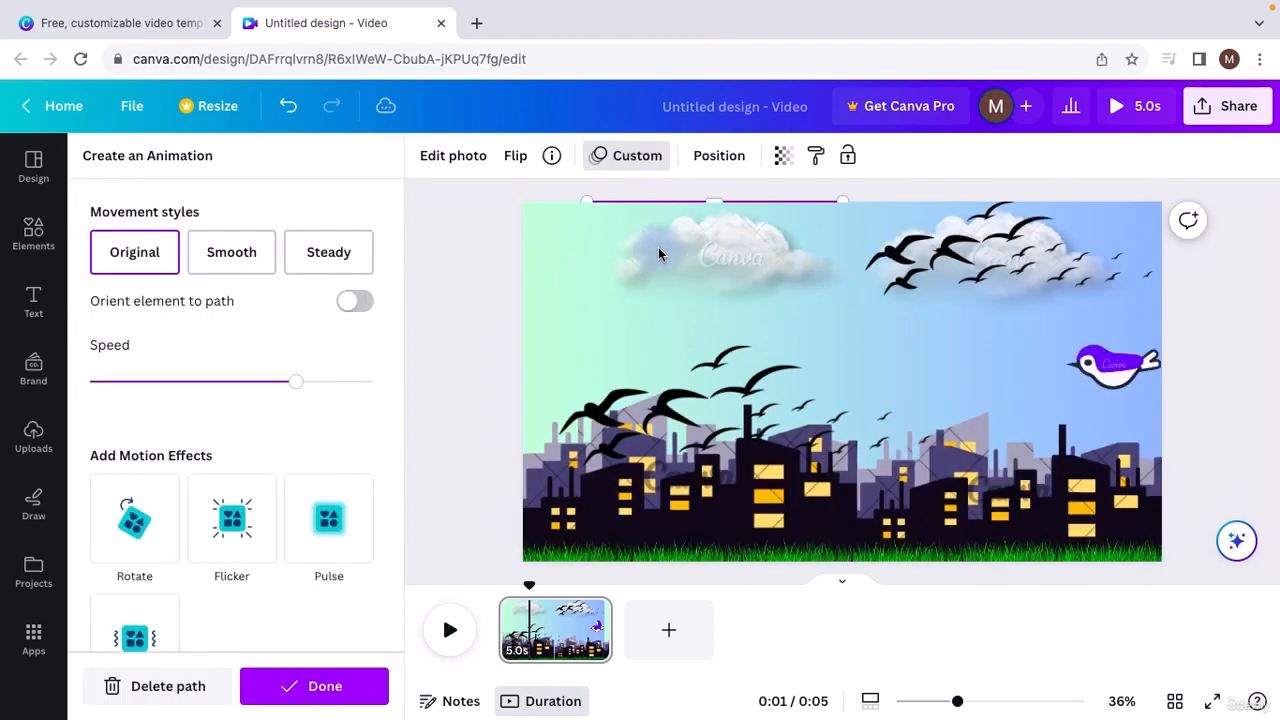
# Draw a custom motion path taking the right cloud down over the skyline, and delete that path.
pyautogui.click(990, 256)
pyautogui.moveTo(990, 256); pyautogui.dragTo(958, 450)
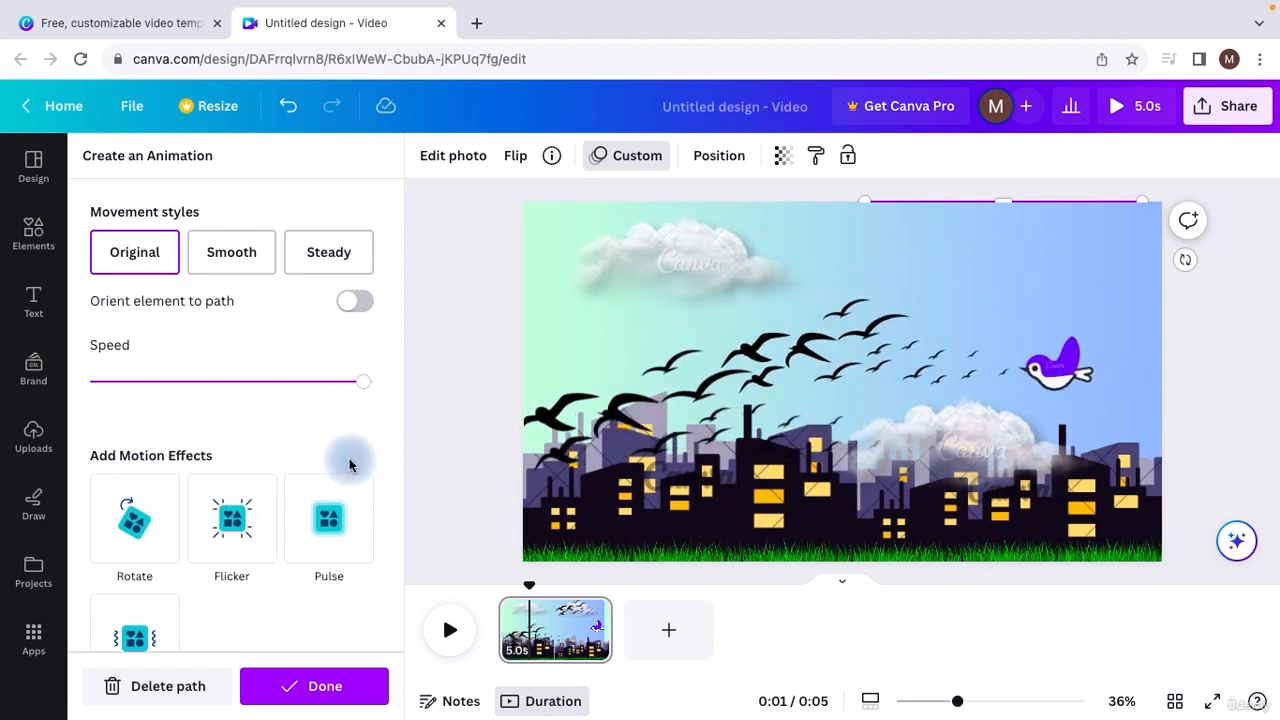
pyautogui.click(180, 688)
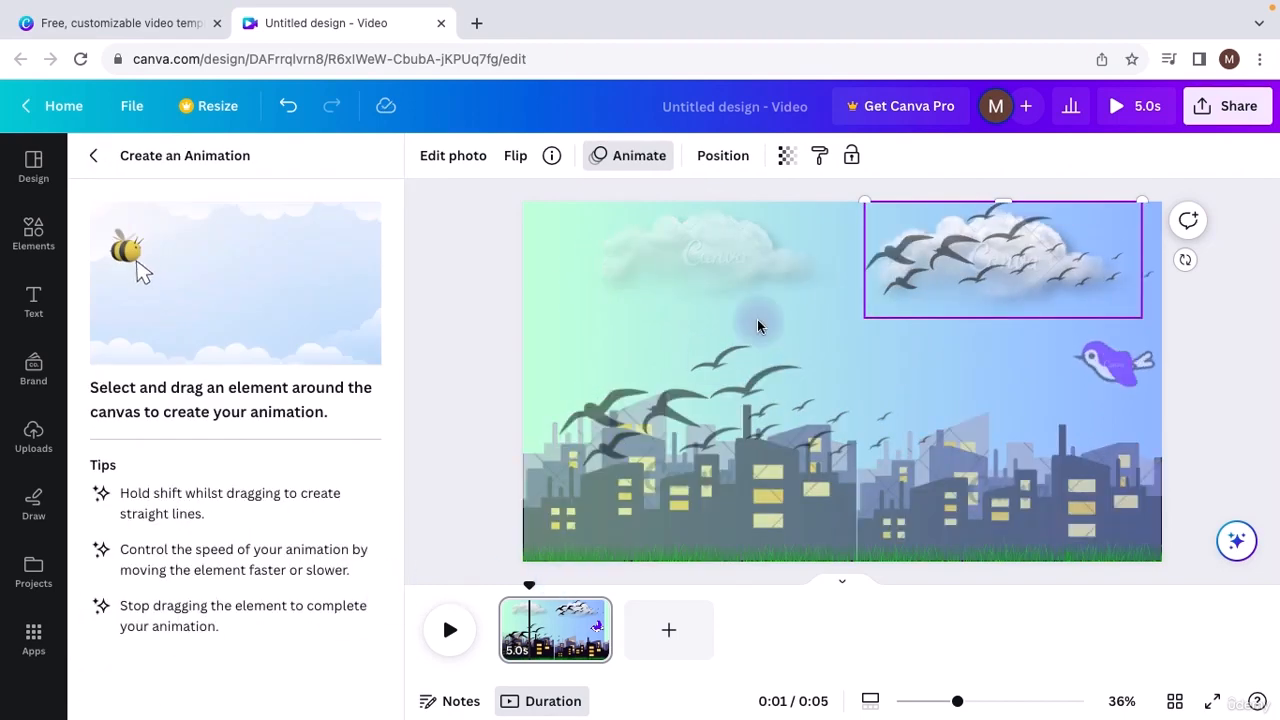
# Move the right-hand flock of birds down off the right cloud to just above the buildings.
pyautogui.click(722, 233)
pyautogui.moveTo(922, 256); pyautogui.dragTo(893, 391)
# Create a custom animation for the right cloud with a short leftward motion path and slow its speed to nearly the minimum.
pyautogui.click(971, 243)
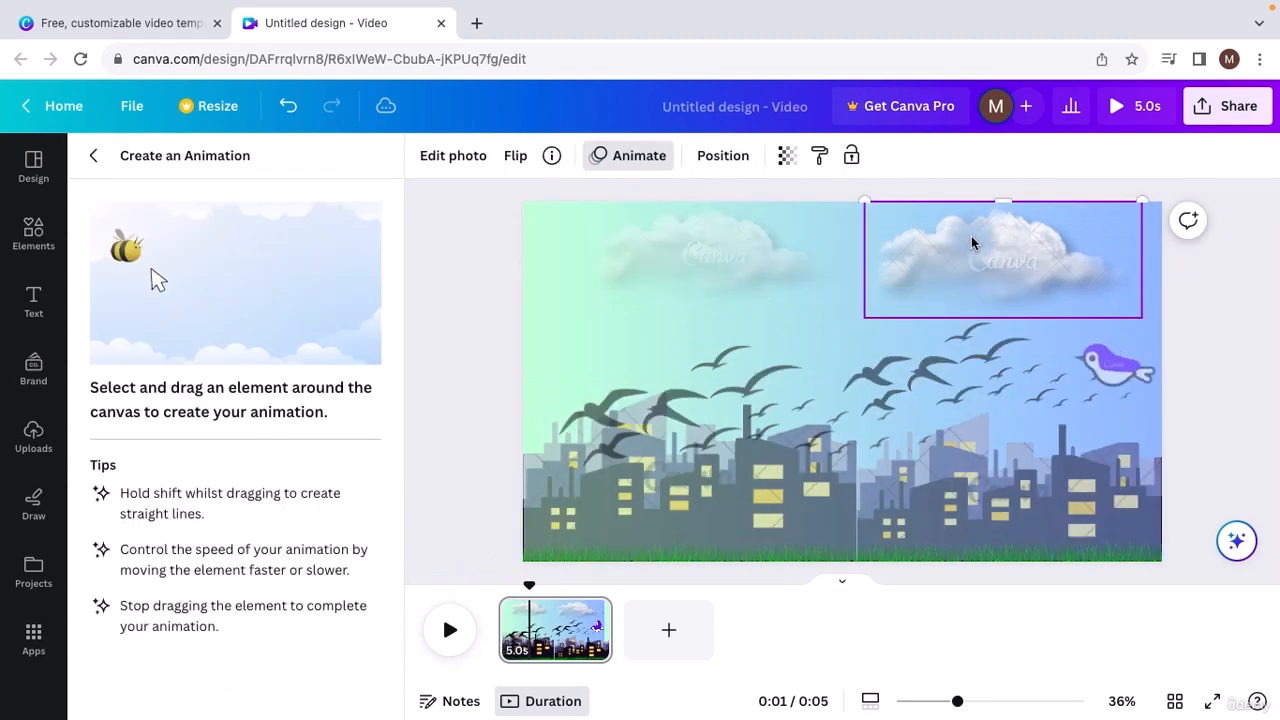
pyautogui.click(724, 157)
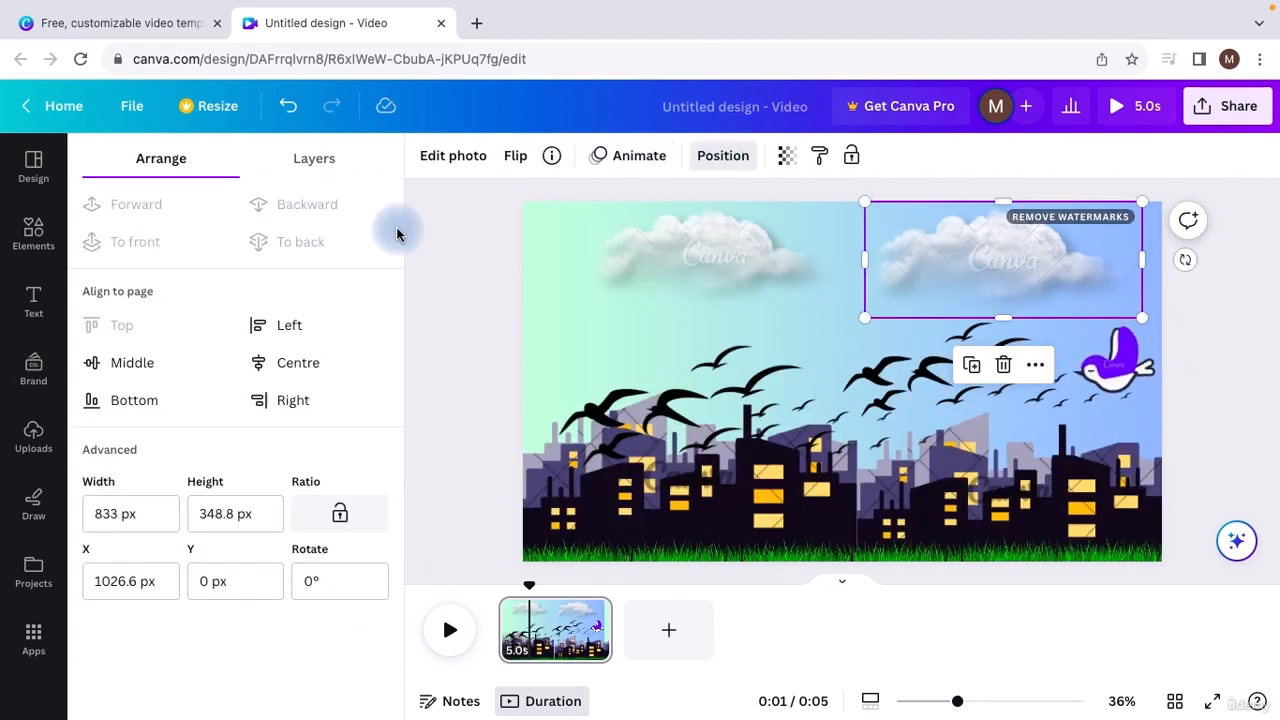
pyautogui.click(662, 158)
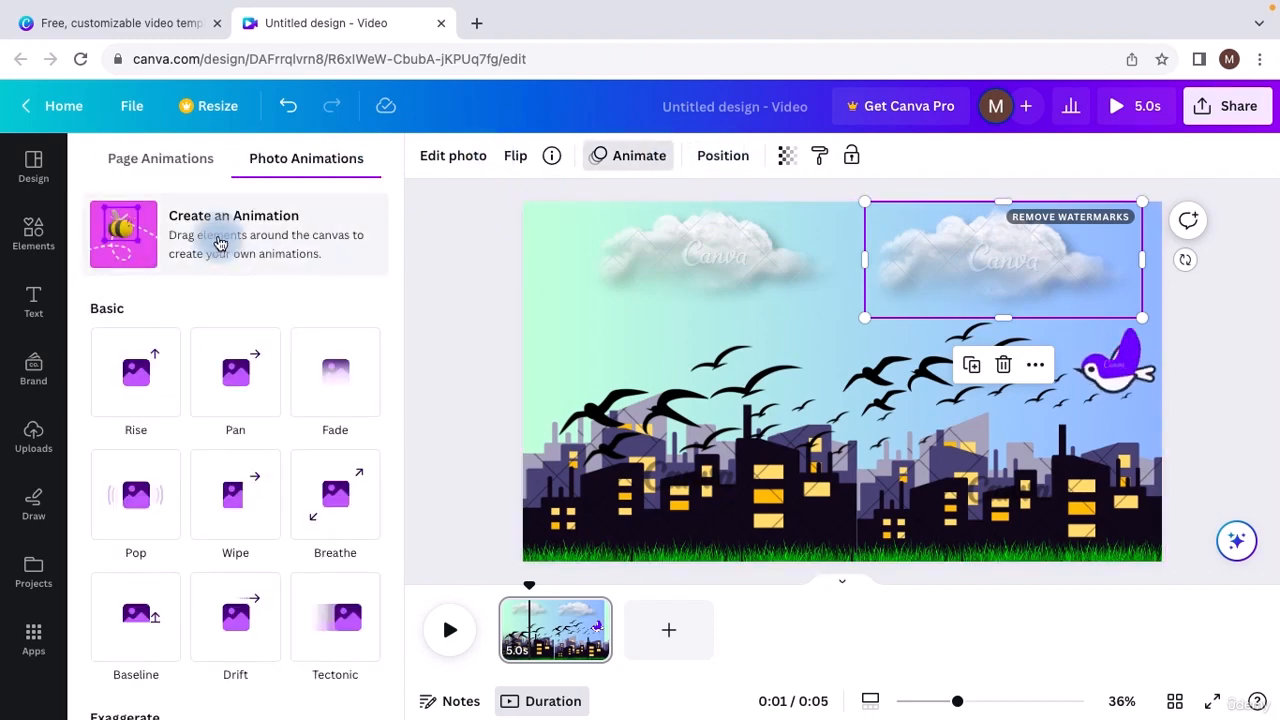
pyautogui.click(220, 244)
pyautogui.moveTo(1006, 280)
pyautogui.mouseDown()
pyautogui.moveTo(979, 305)
pyautogui.moveTo(951, 277)
pyautogui.moveTo(903, 268)
pyautogui.mouseUp()
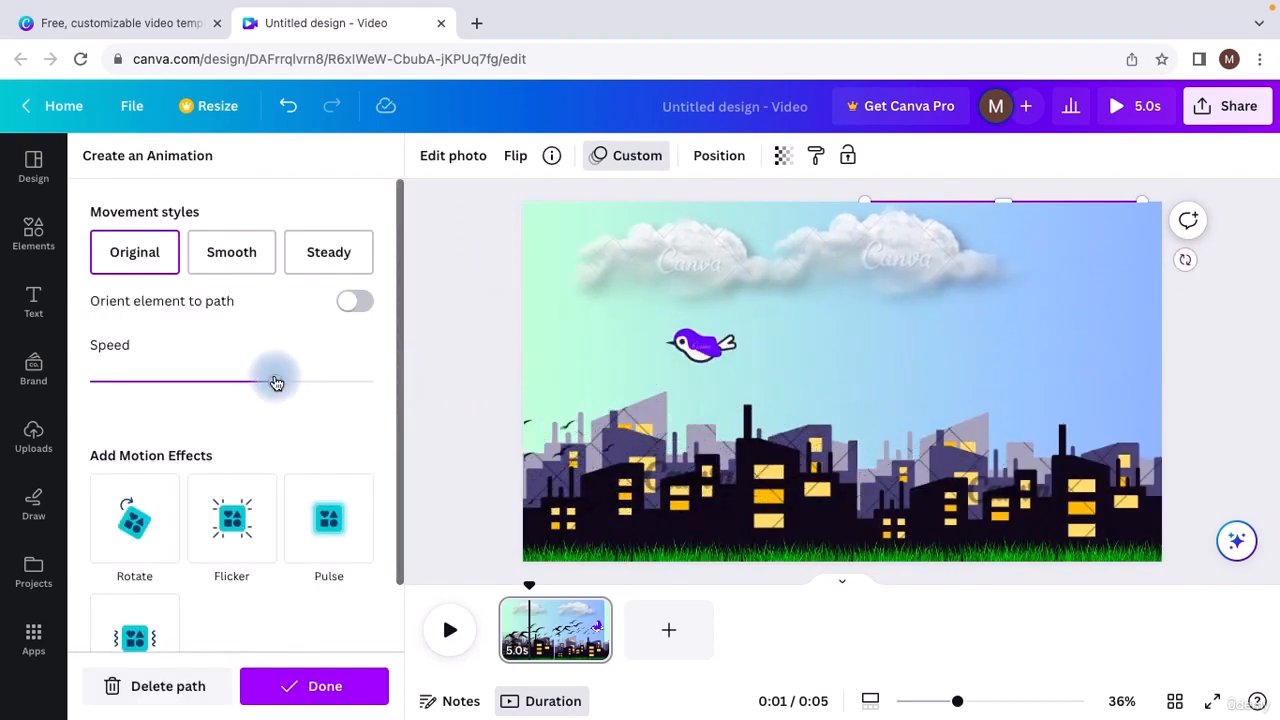
pyautogui.moveTo(276, 383); pyautogui.dragTo(97, 388)
# Set the left cloud's custom animation to the slowest speed and close the animation settings.
pyautogui.click(703, 287)
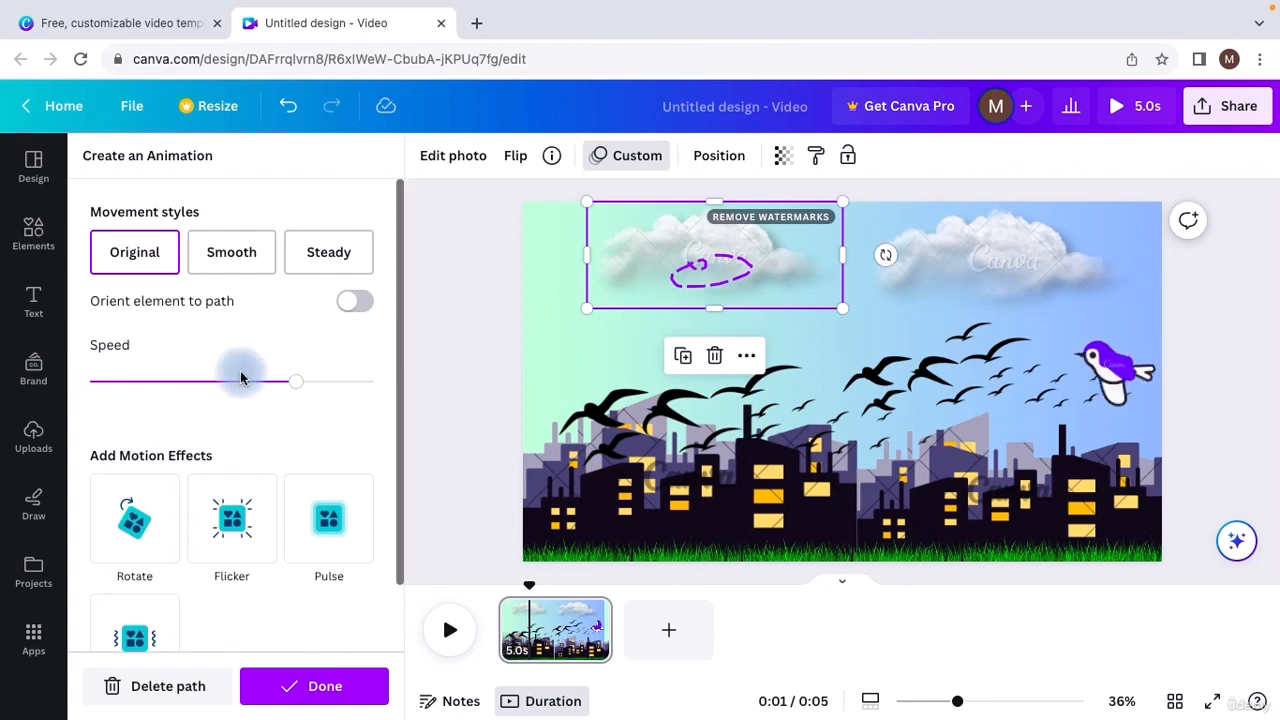
pyautogui.moveTo(303, 387); pyautogui.dragTo(90, 383)
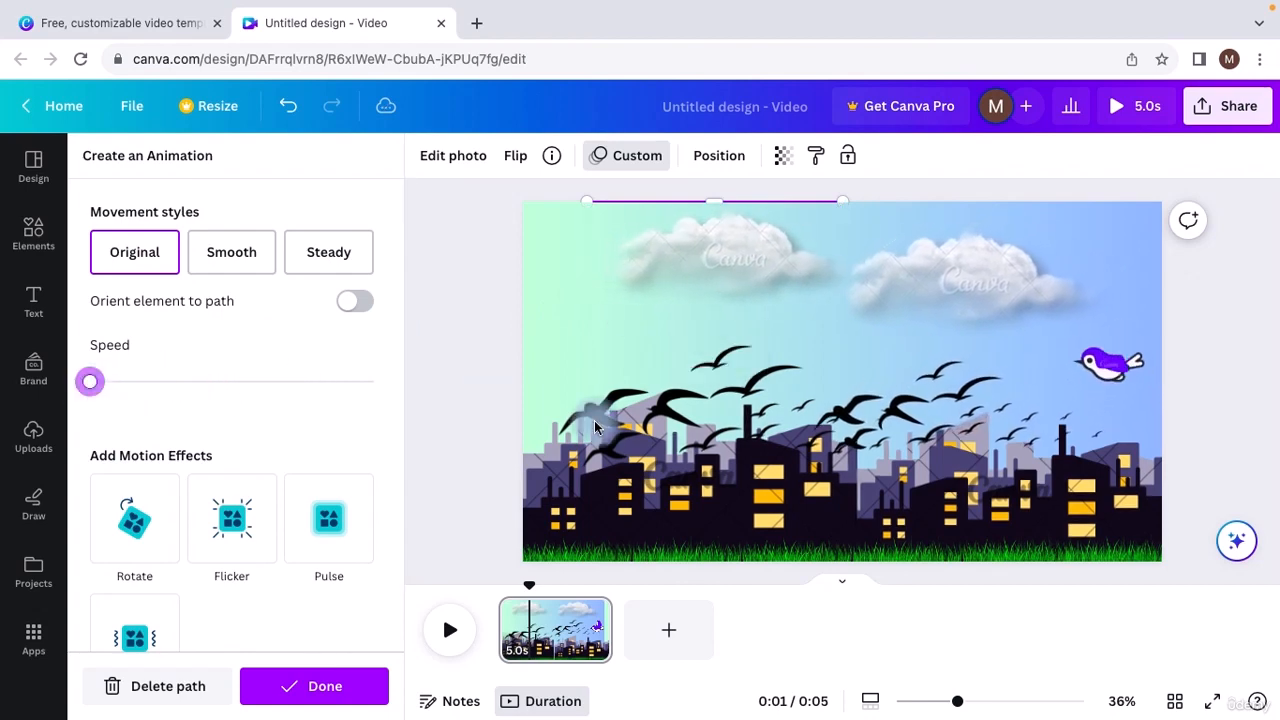
pyautogui.click(492, 279)
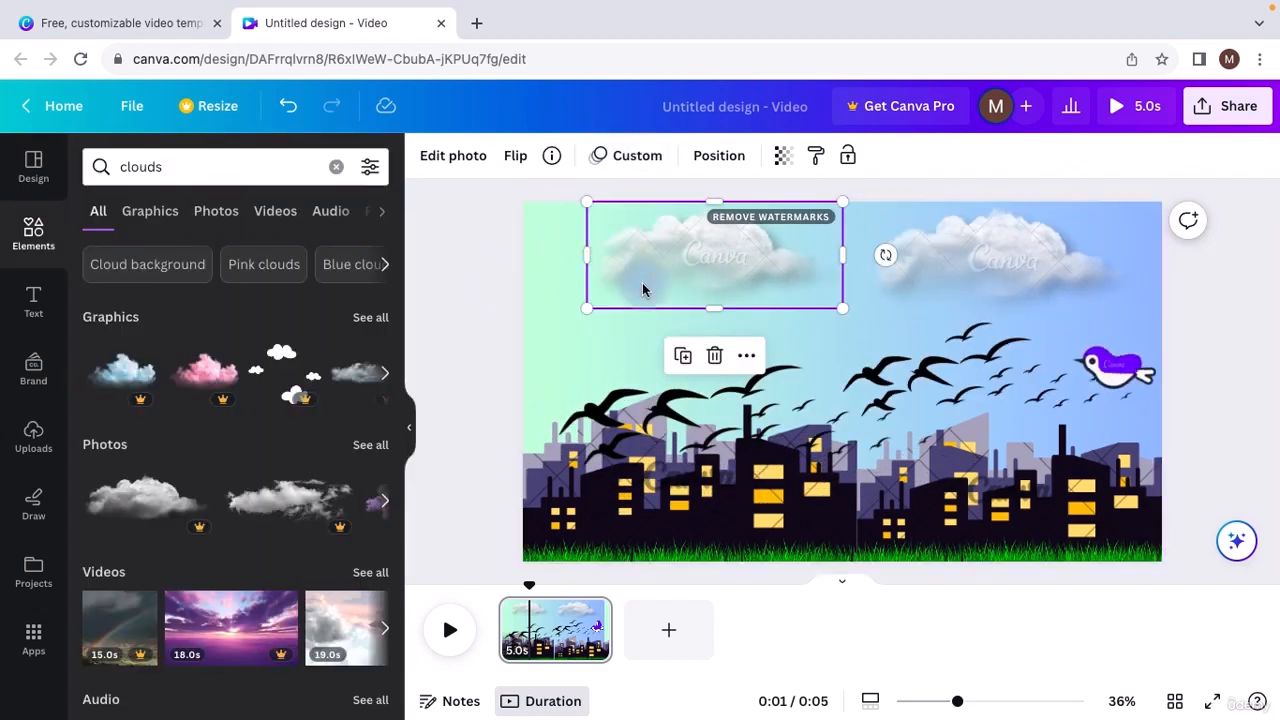
# Move both flocks of birds up in front of the left and right clouds and play the scene.
pyautogui.click(662, 393)
pyautogui.moveTo(662, 393); pyautogui.dragTo(637, 267)
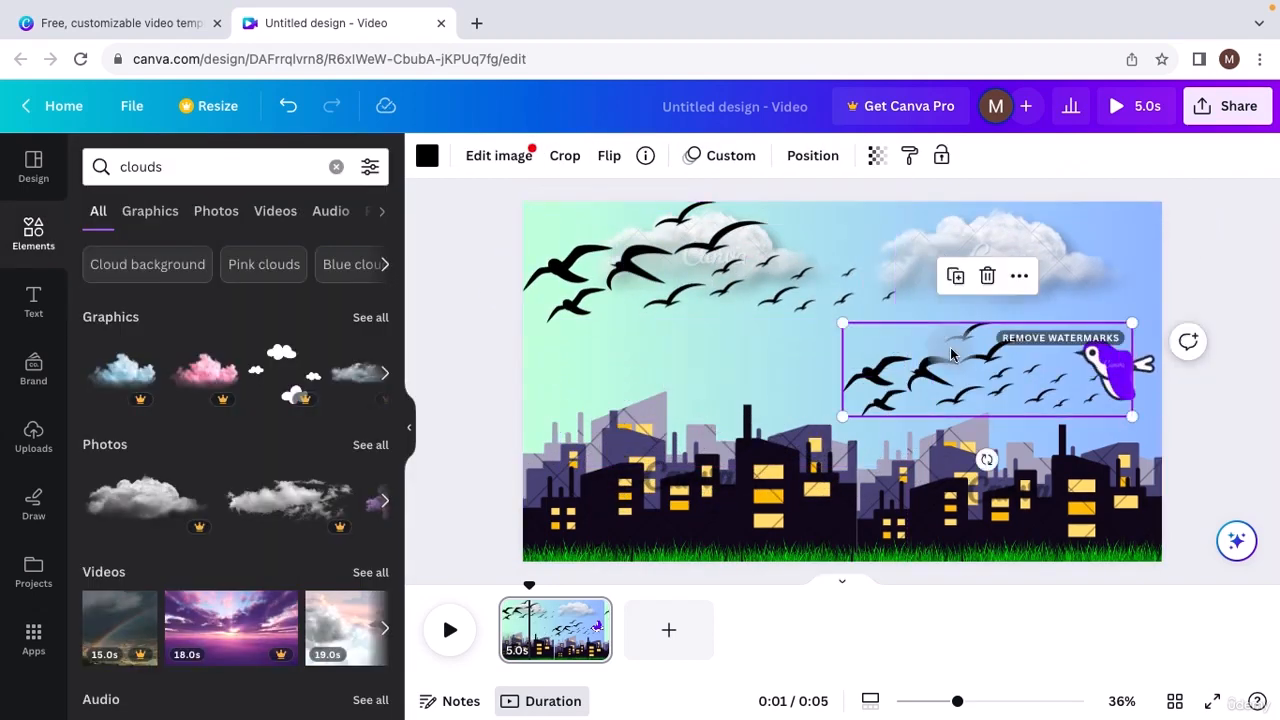
pyautogui.moveTo(986, 371); pyautogui.dragTo(987, 238)
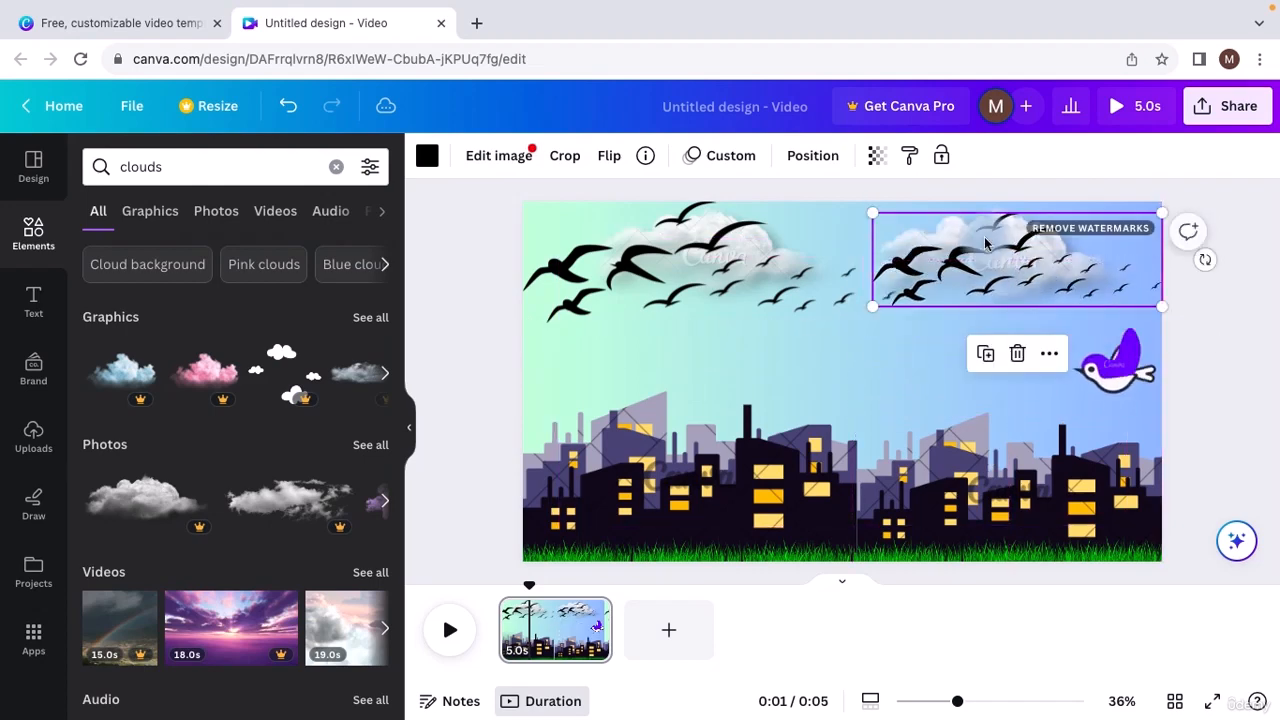
pyautogui.click(857, 350)
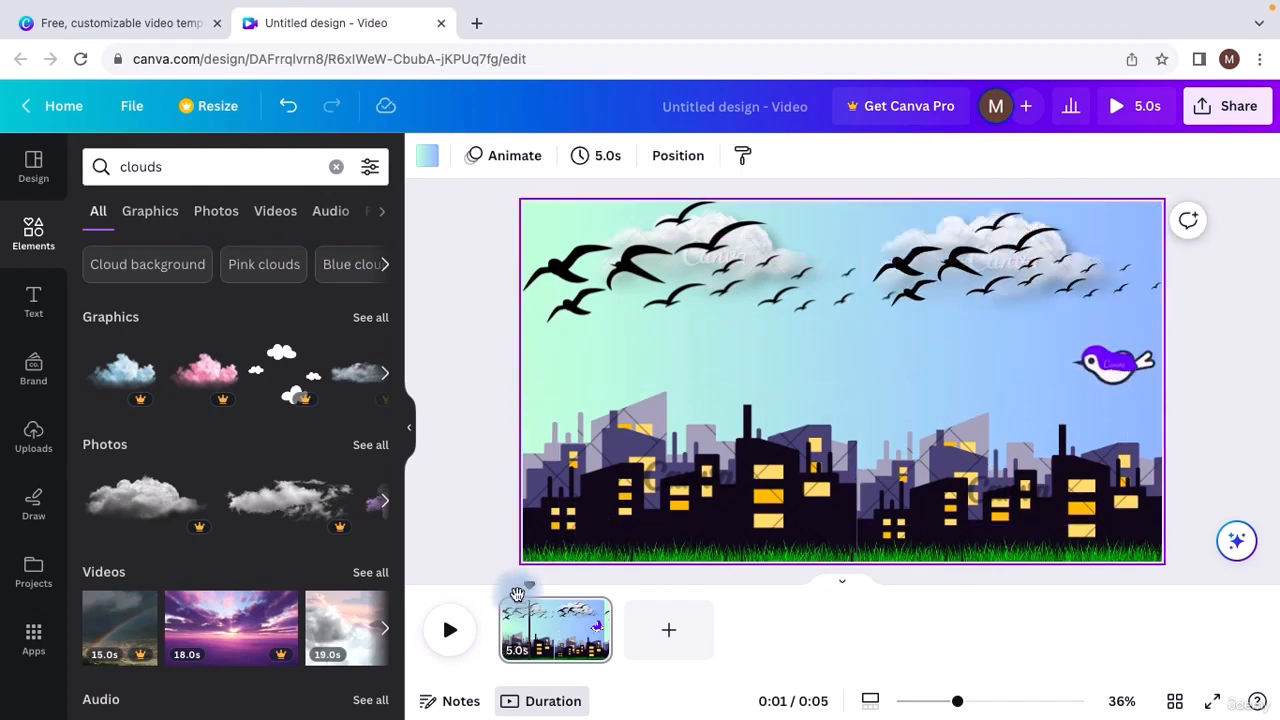
pyautogui.click(453, 631)
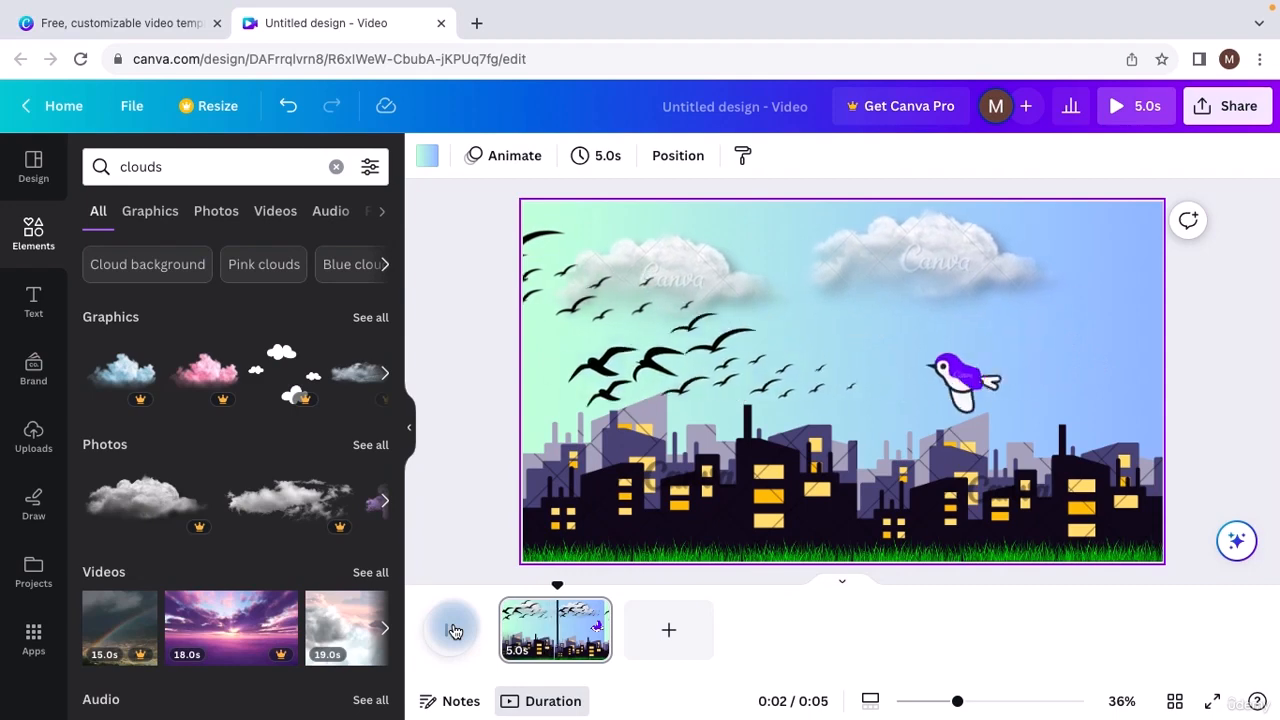
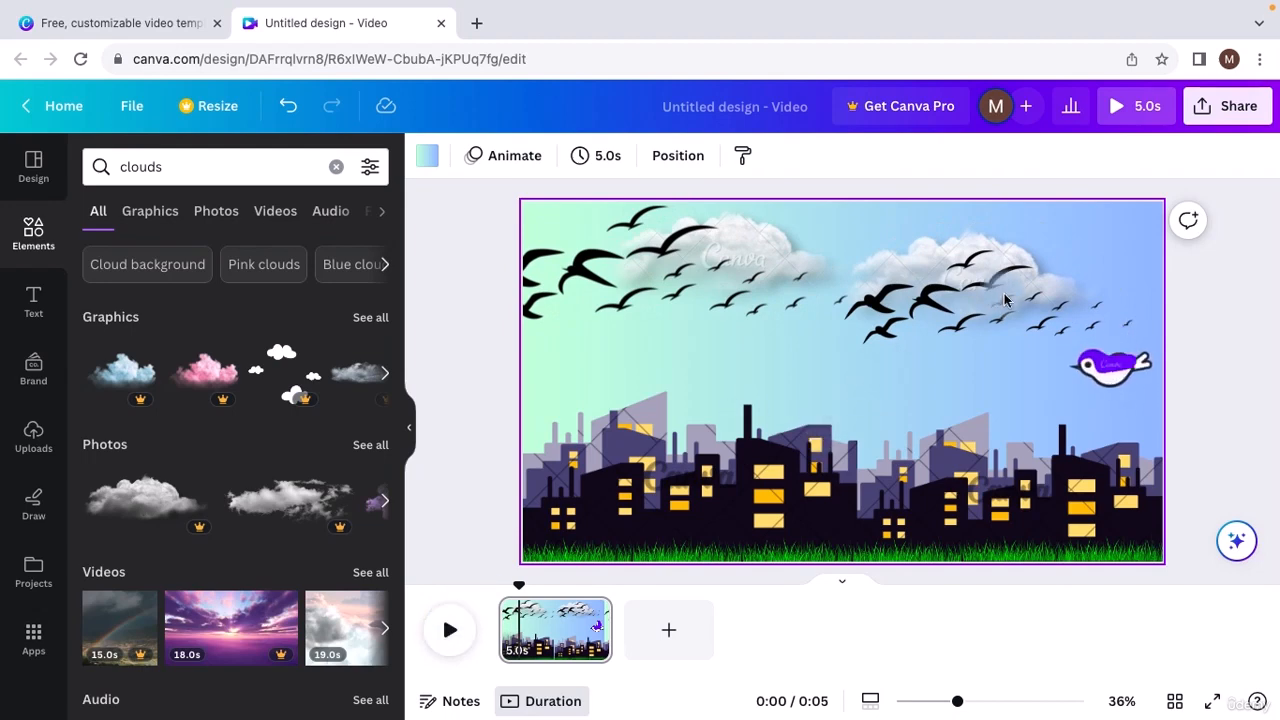
# Apply the Drift animation to the second grass strip from the left along the scene's lower edge.
pyautogui.click(696, 556)
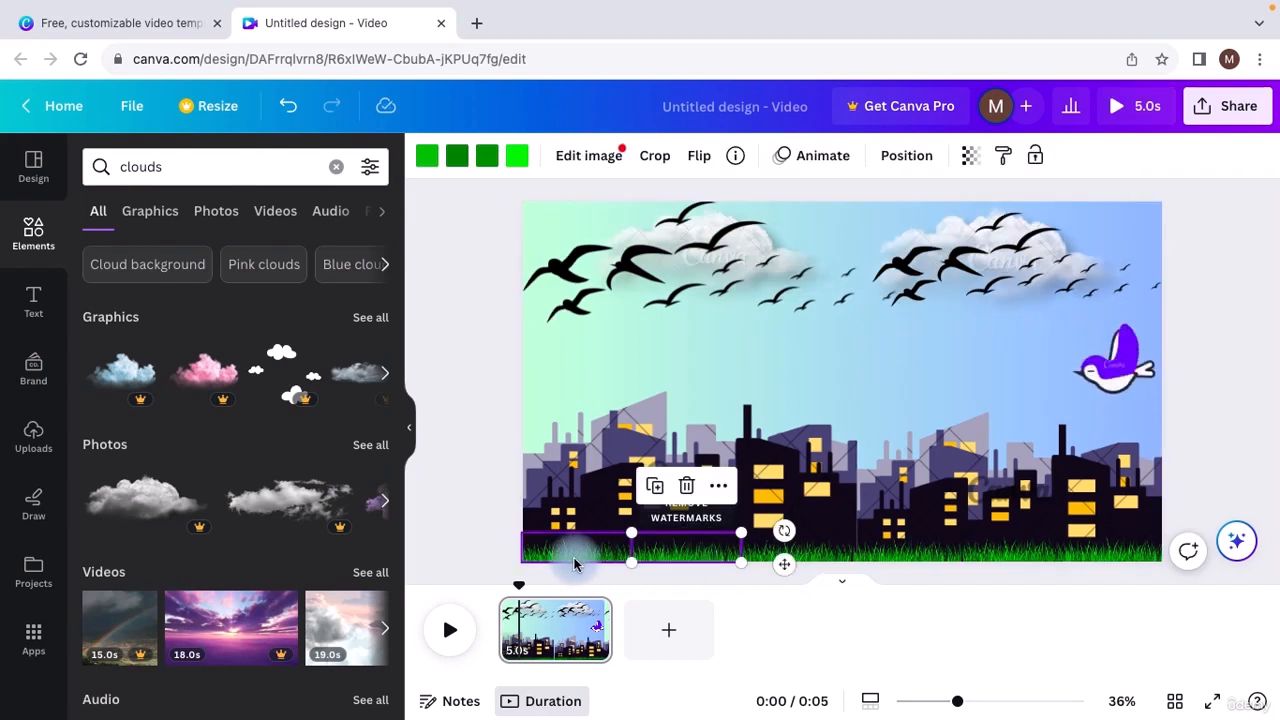
pyautogui.click(837, 155)
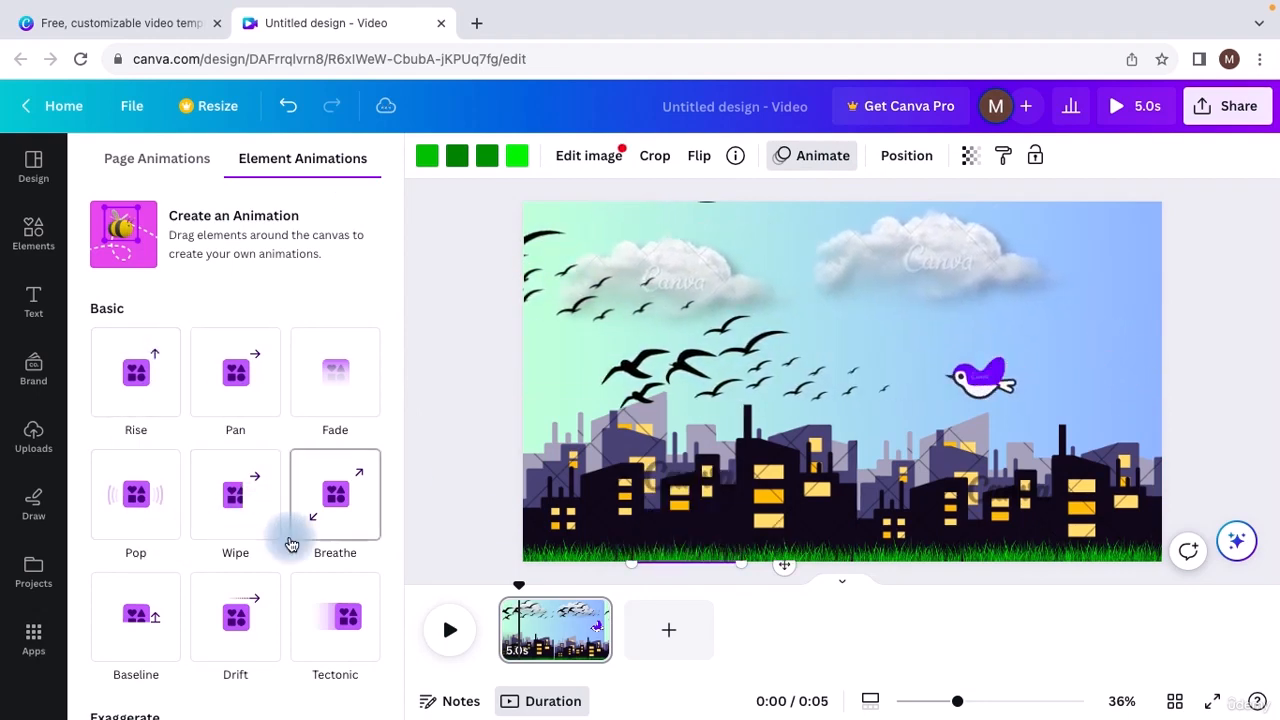
pyautogui.scroll(-2, 288, 540)
pyautogui.scroll(-1, 288, 540)
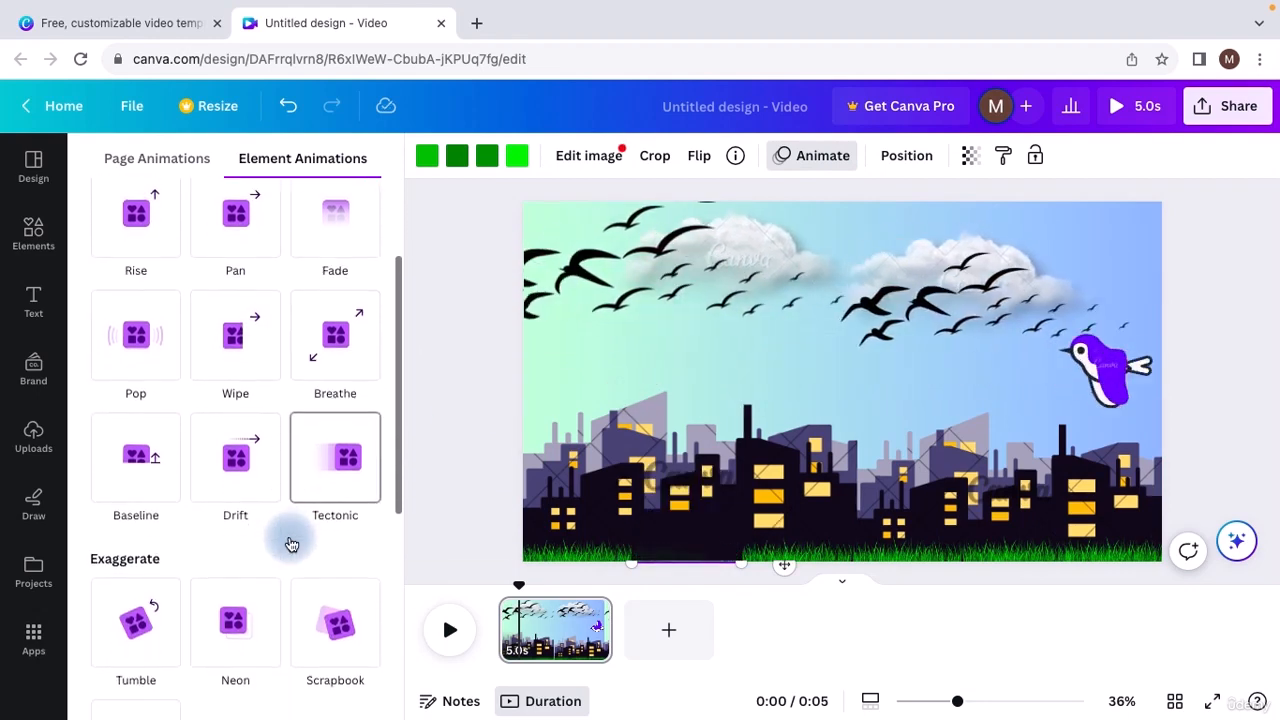
pyautogui.click(243, 486)
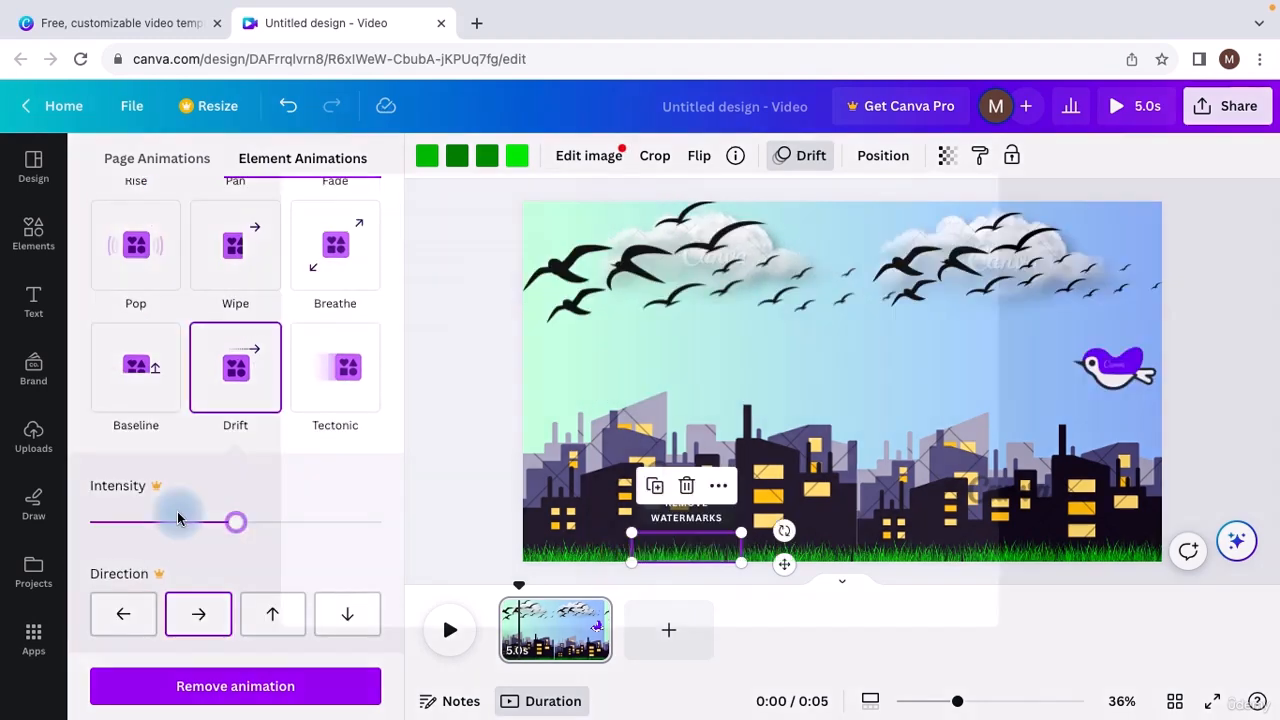
# Try to lower the intensity of the grass strip's Drift animation, and remove that animation.
pyautogui.click(186, 521)
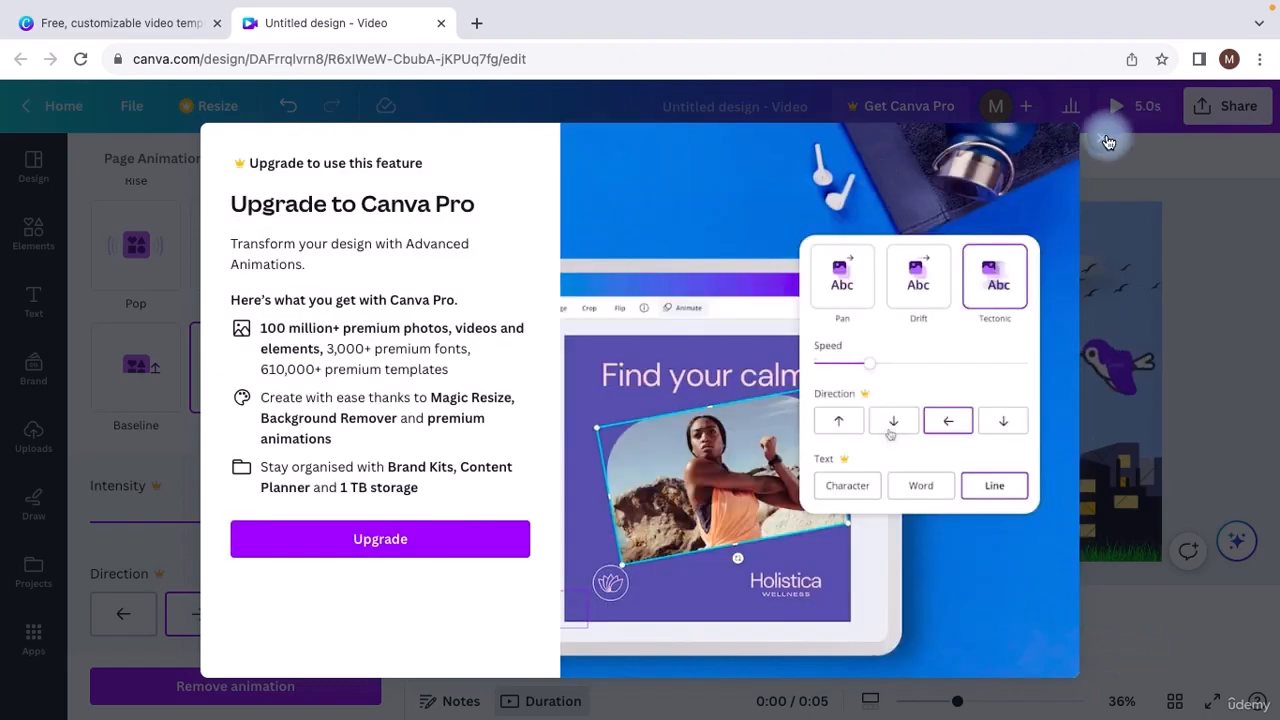
pyautogui.click(1105, 139)
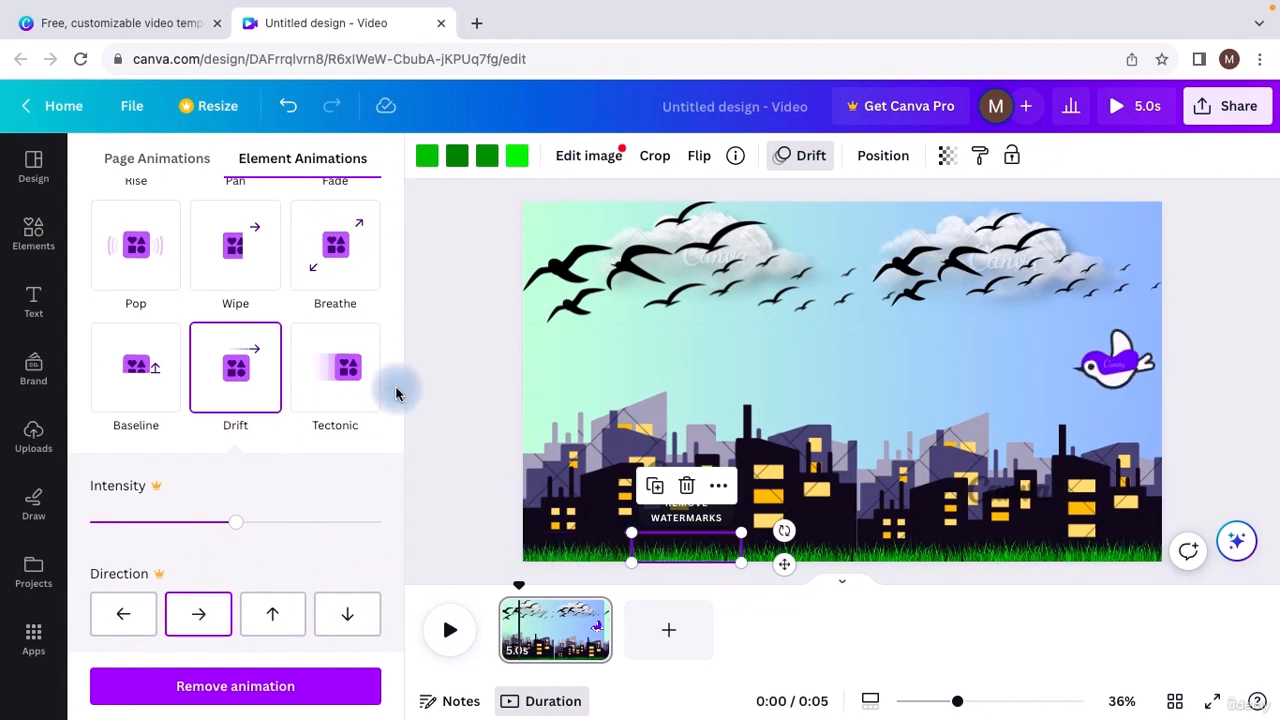
pyautogui.scroll(3, 370, 350)
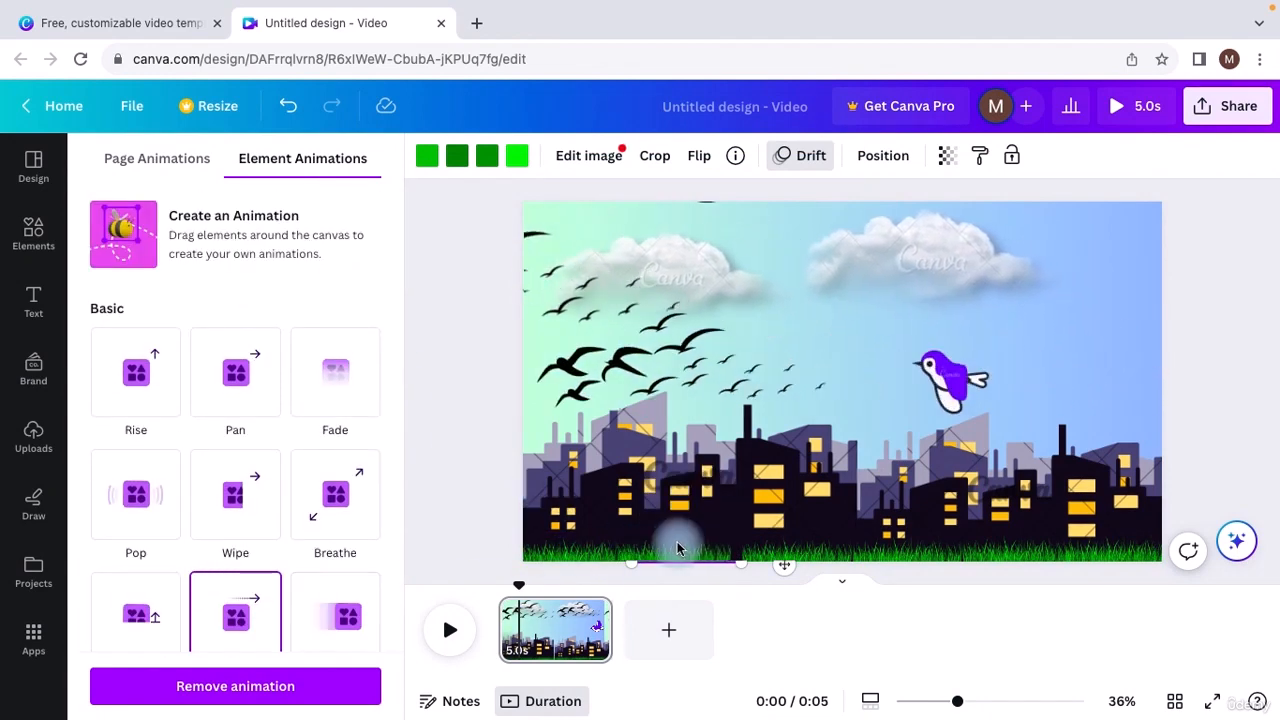
pyautogui.click(282, 686)
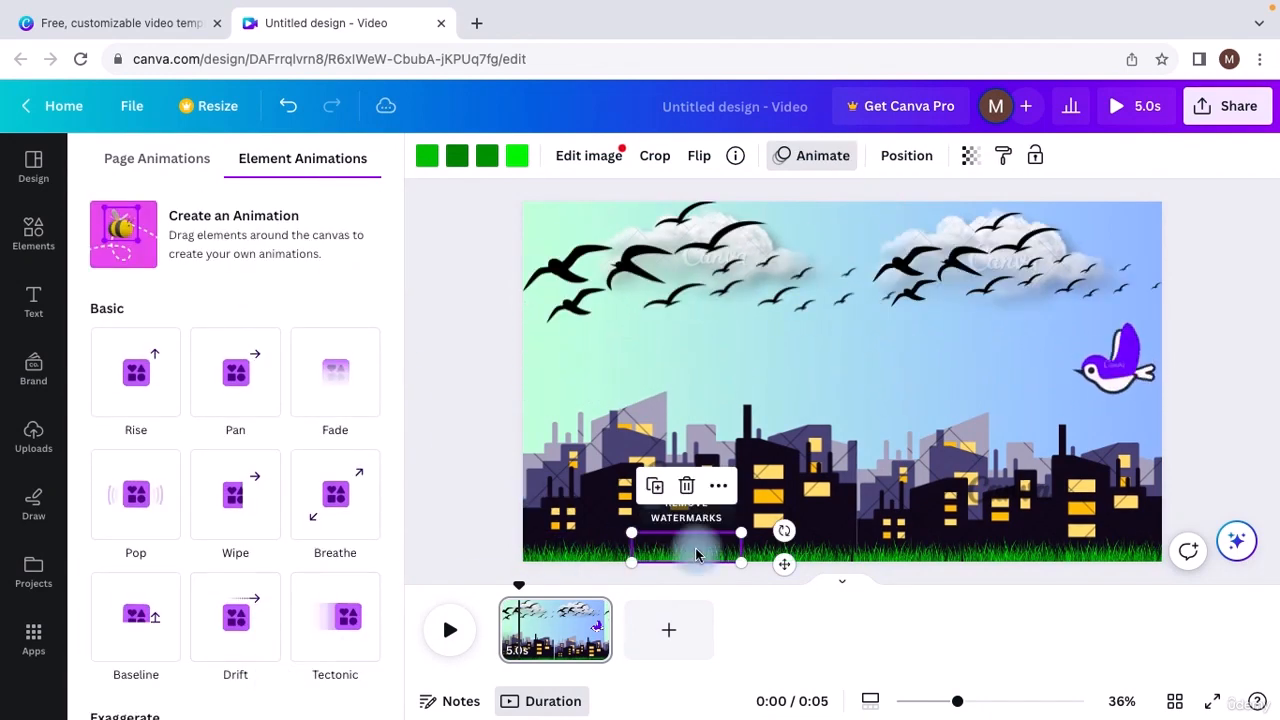
# Create a custom animation for the same grass strip with a very small motion path and play the scene.
pyautogui.click(200, 222)
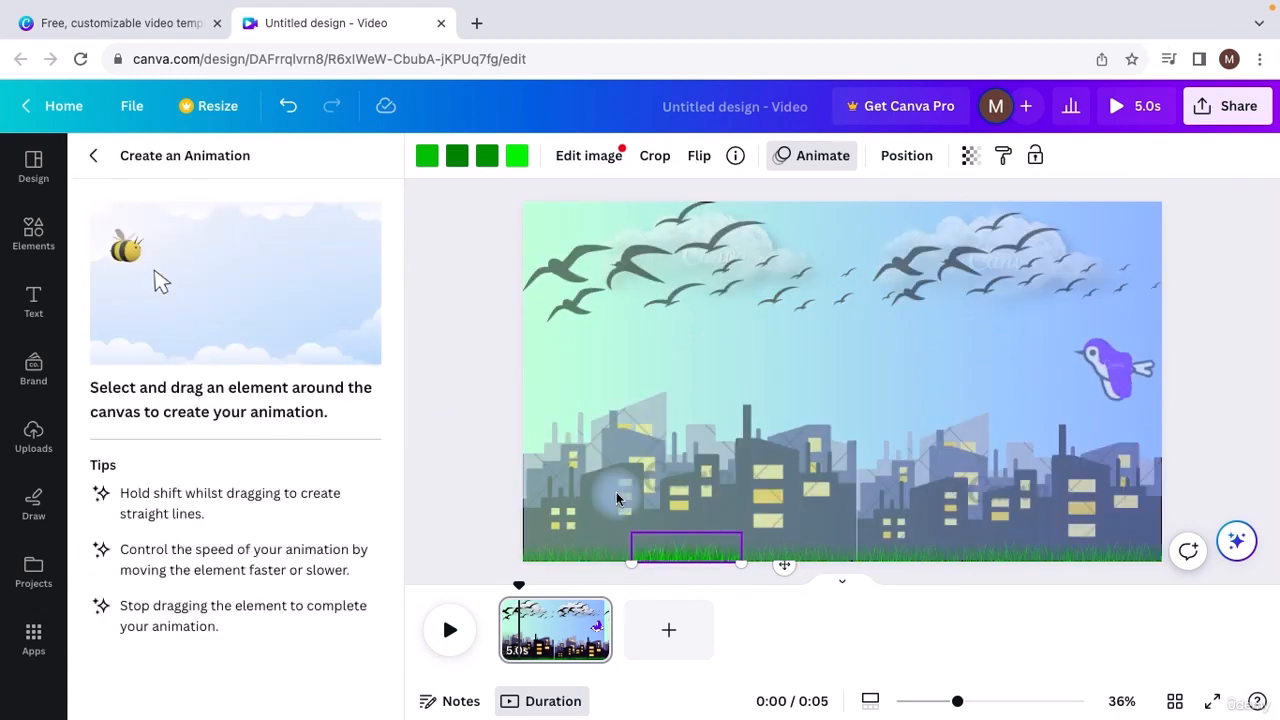
pyautogui.moveTo(684, 552); pyautogui.dragTo(677, 551)
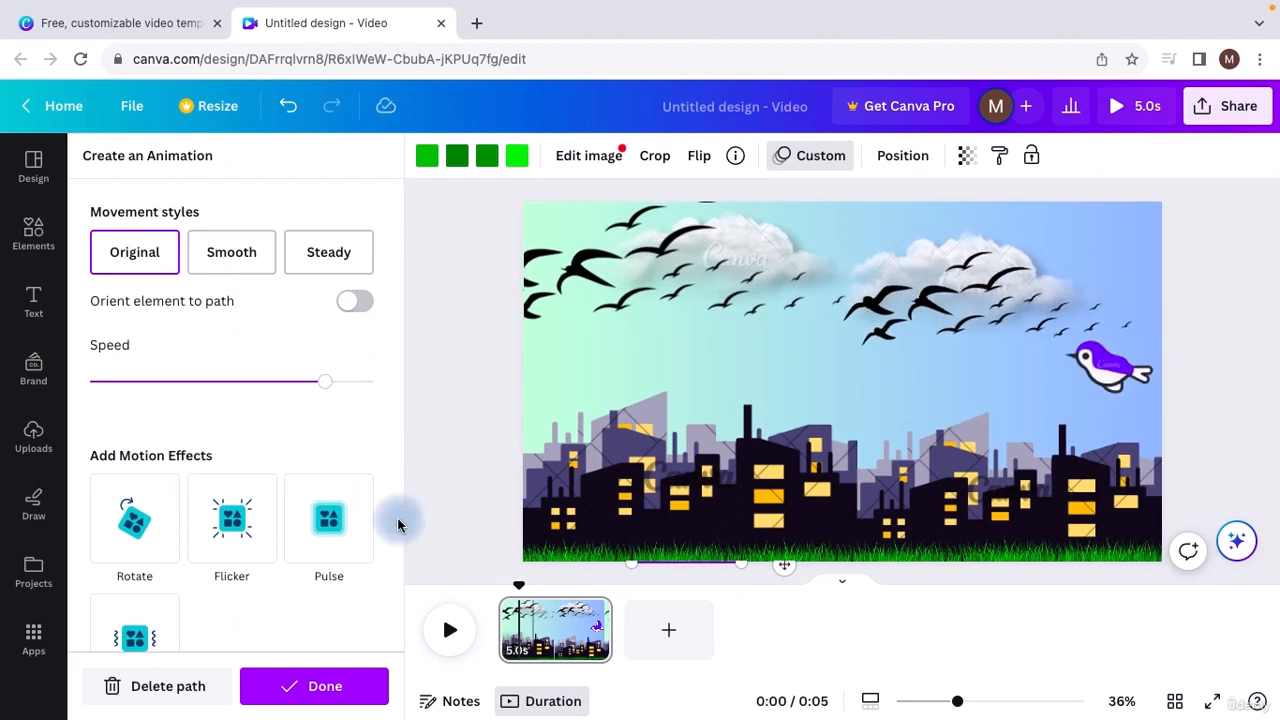
pyautogui.click(312, 685)
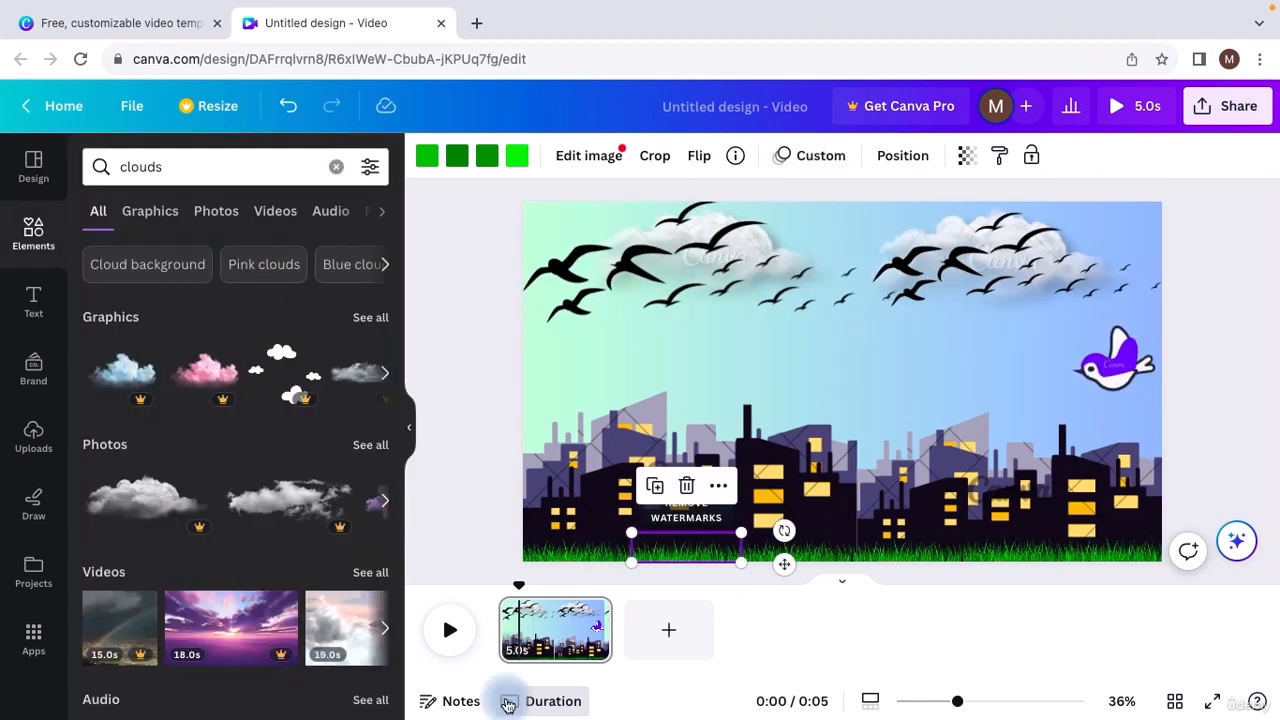
pyautogui.click(451, 633)
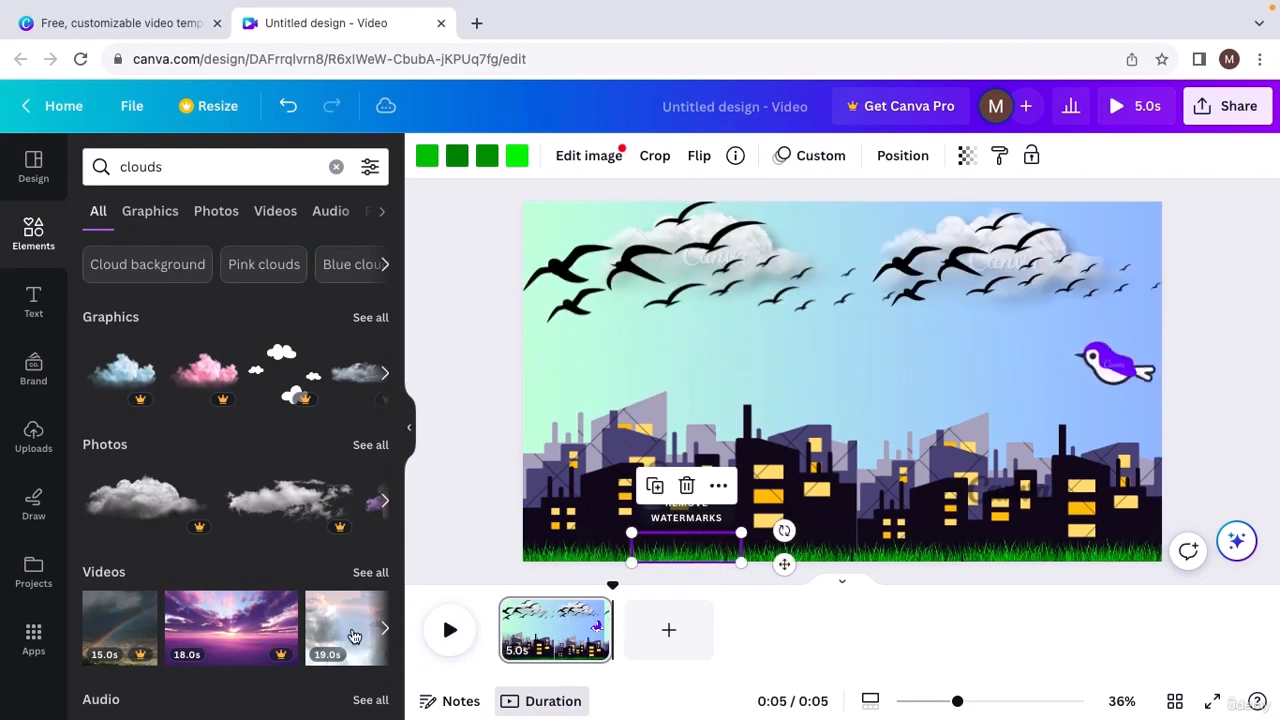
# Delete the grass strip's custom motion path and leave animation creation with nothing selected.
pyautogui.click(818, 156)
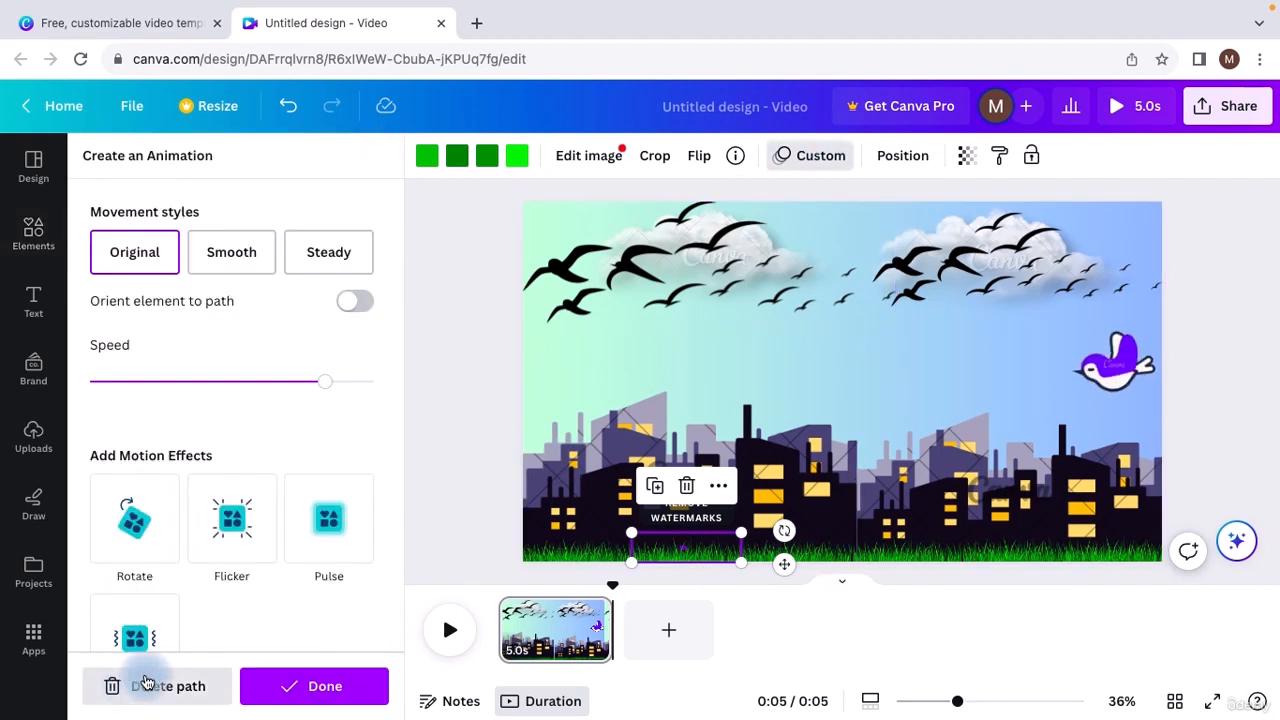
pyautogui.click(150, 688)
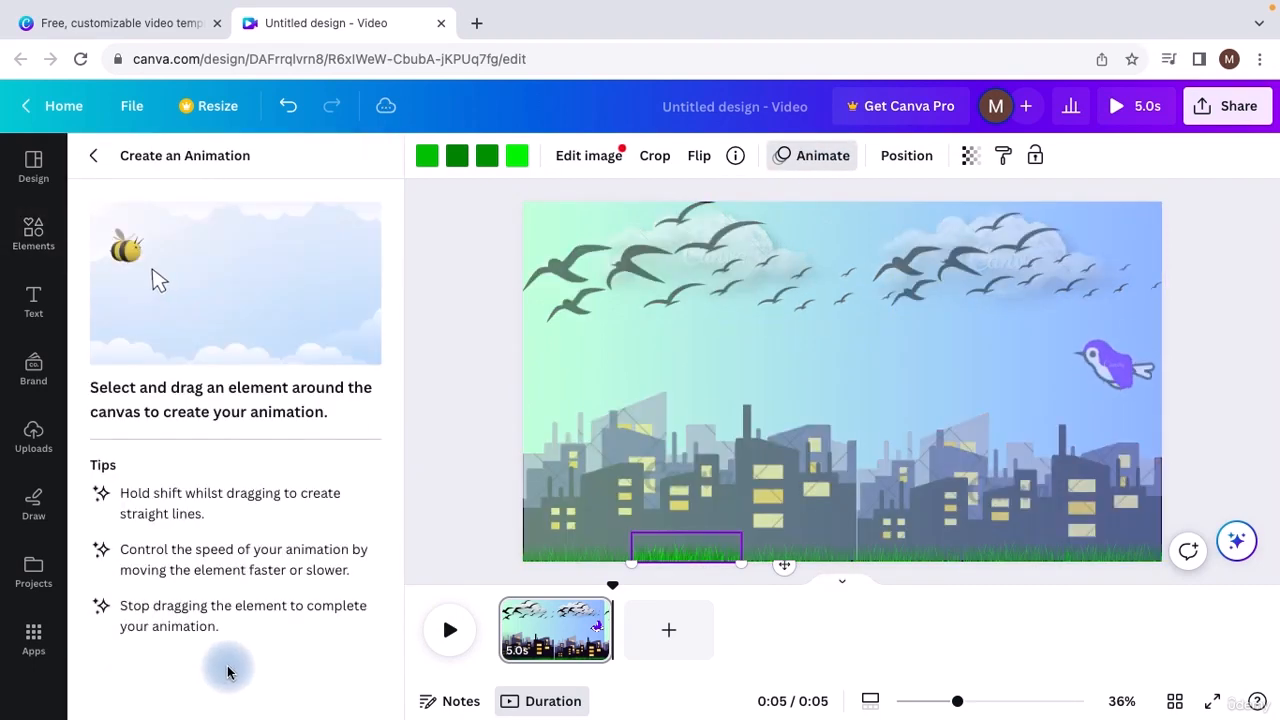
pyautogui.click(652, 403)
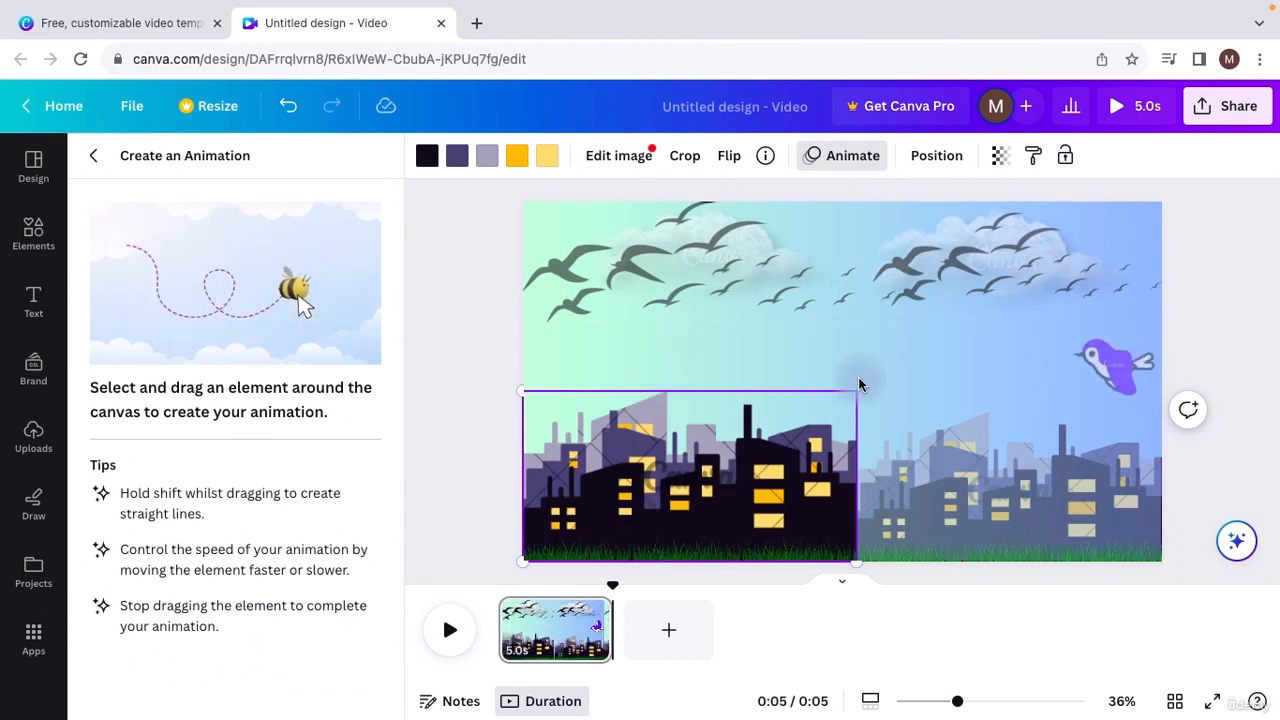
pyautogui.click(851, 347)
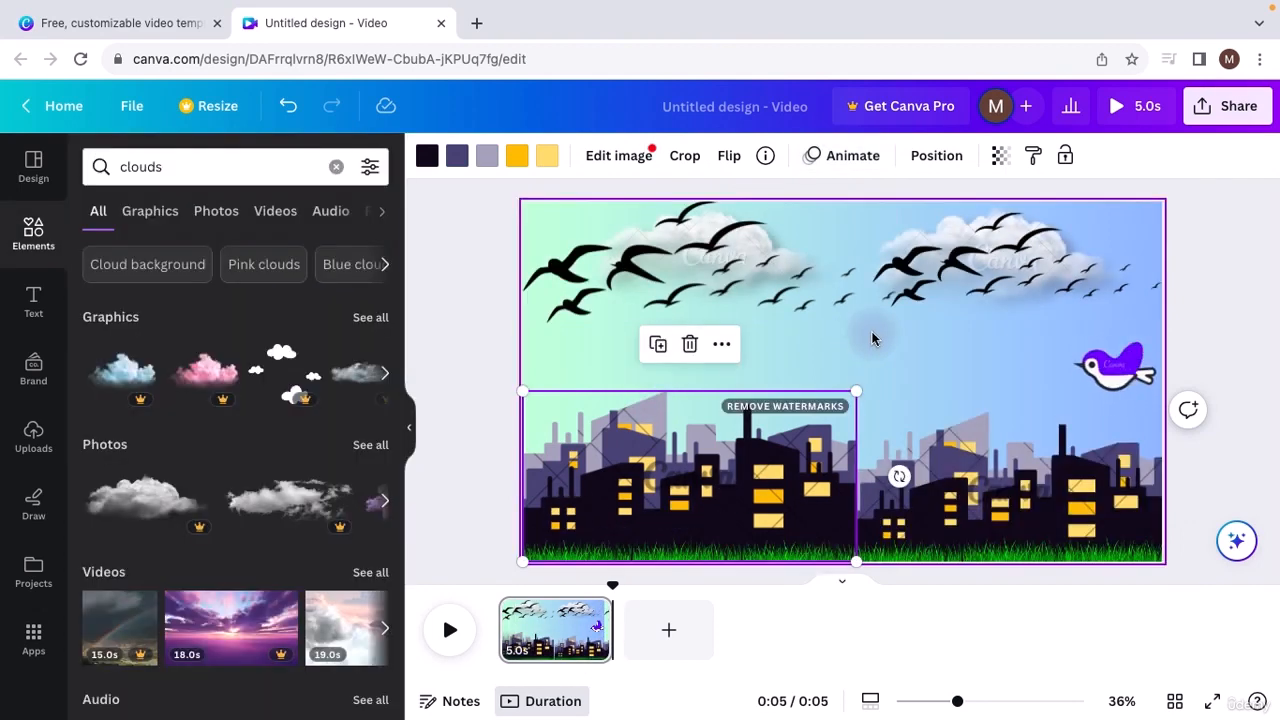
pyautogui.click(872, 339)
# Add a new page after the animated scene and return to the first page.
pyautogui.click(672, 633)
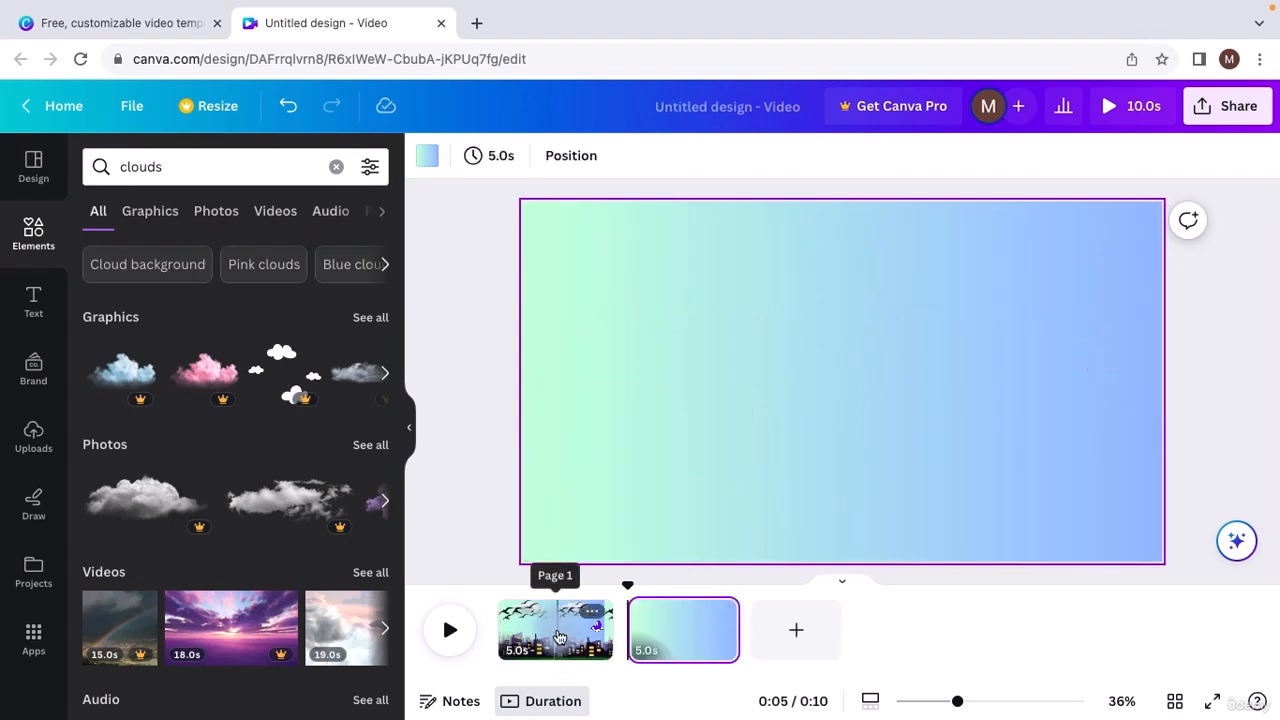
pyautogui.click(560, 637)
pyautogui.click(662, 643)
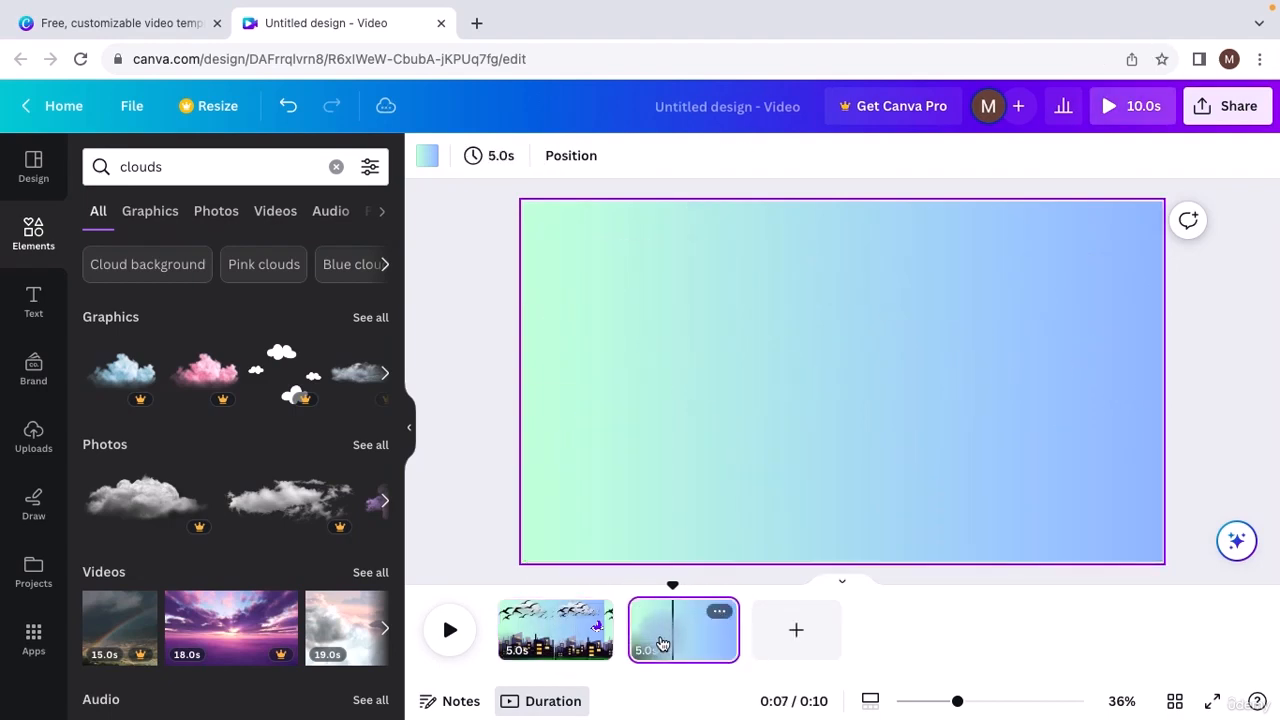
pyautogui.click(535, 638)
# Copy the left city skyline graphic from page 1 and paste it onto page 2.
pyautogui.click(666, 509)
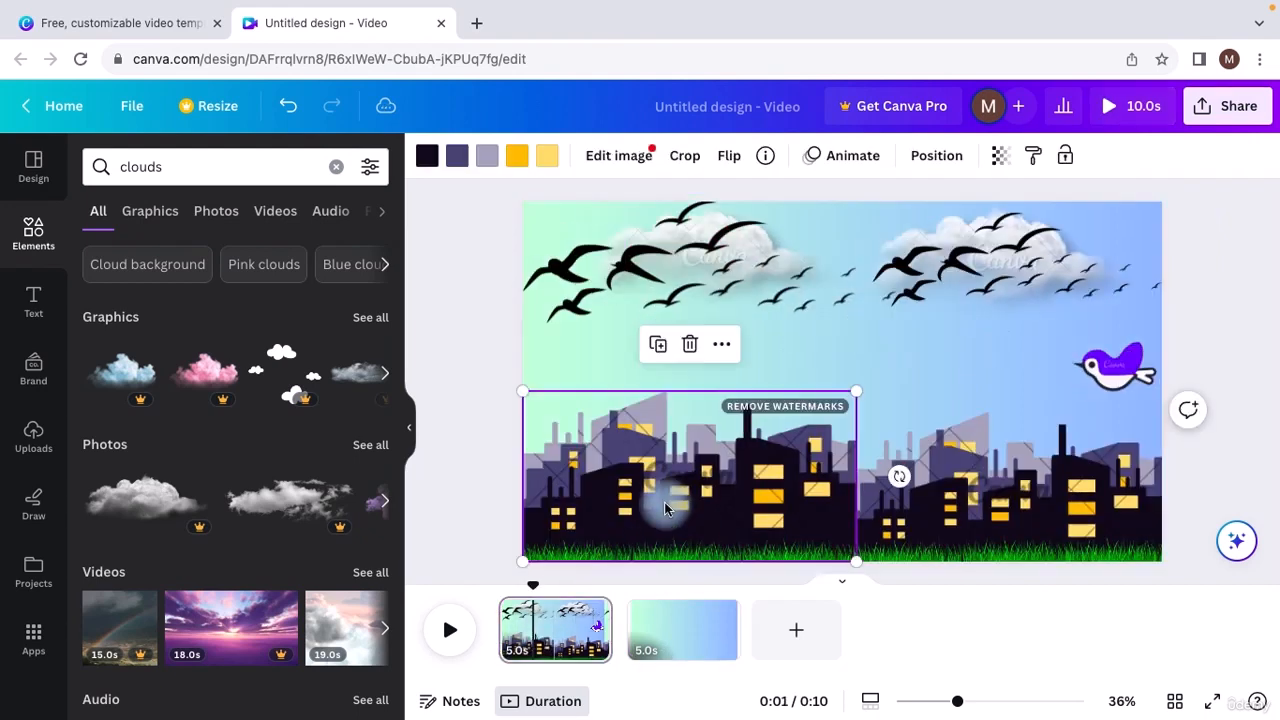
pyautogui.click(979, 482)
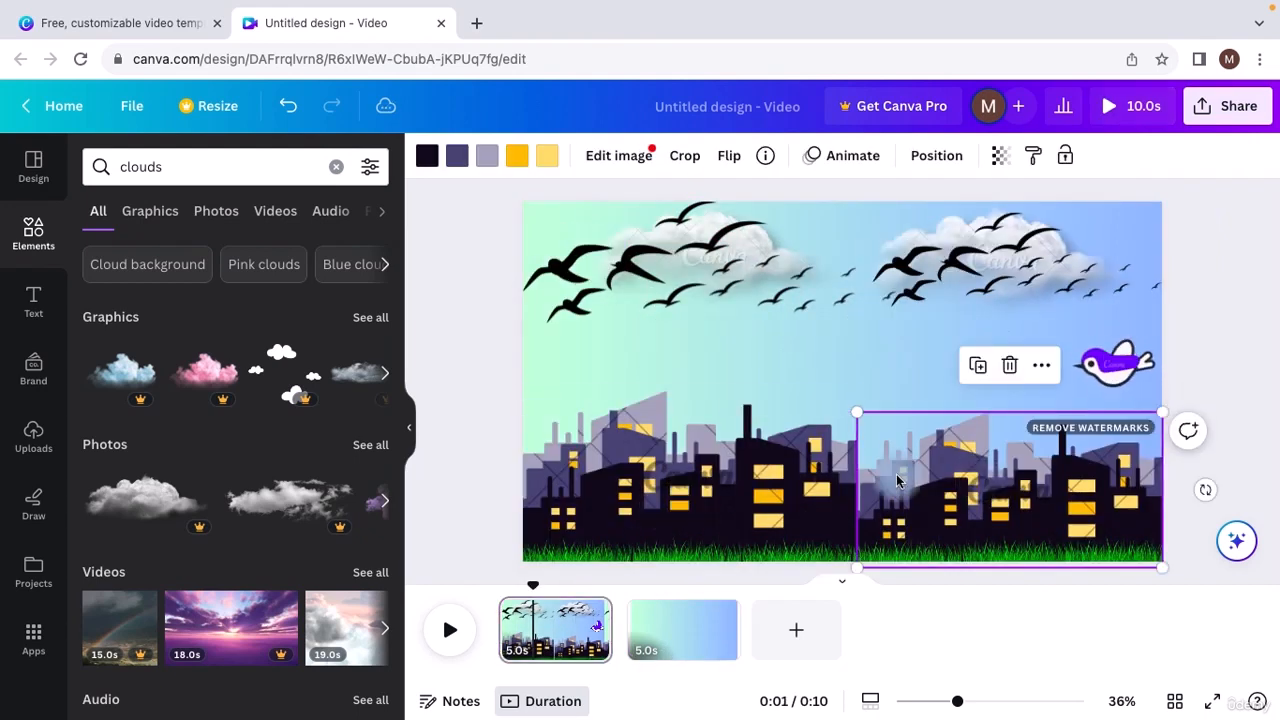
pyautogui.click(708, 494)
pyautogui.rightClick(708, 494)
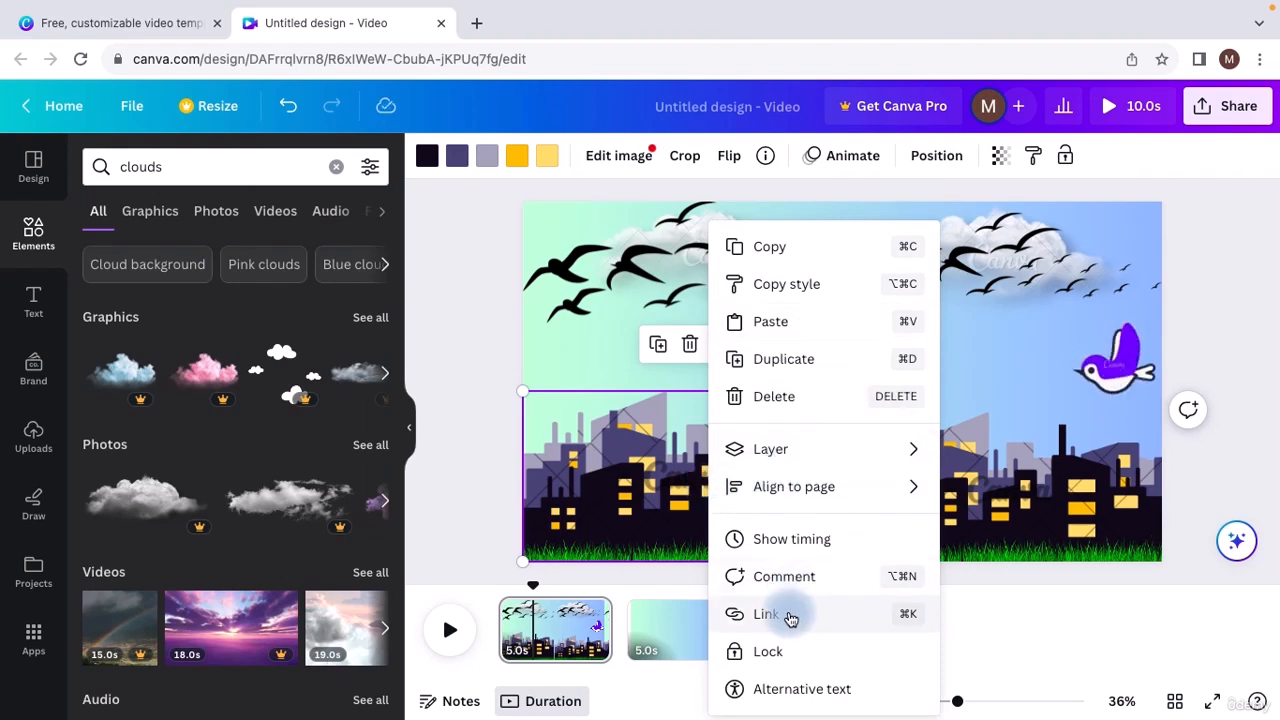
pyautogui.click(830, 250)
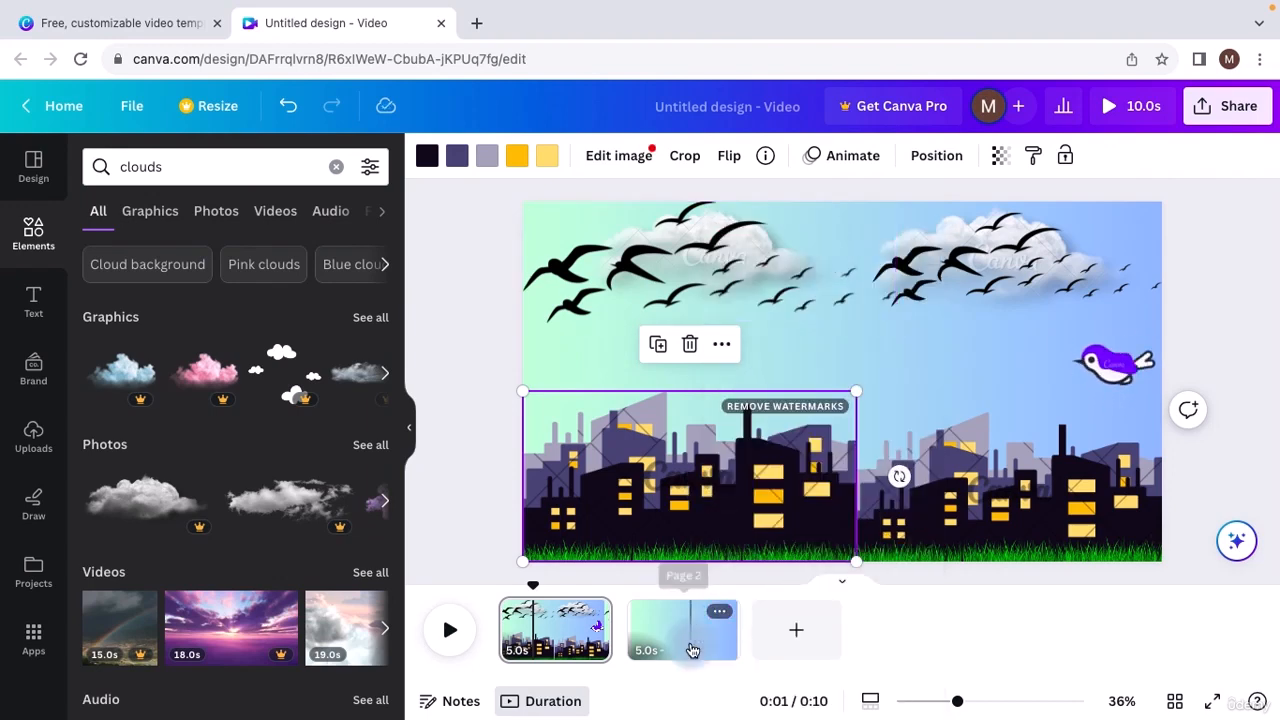
pyautogui.click(688, 640)
pyautogui.hotkey('ctrl', 'v')
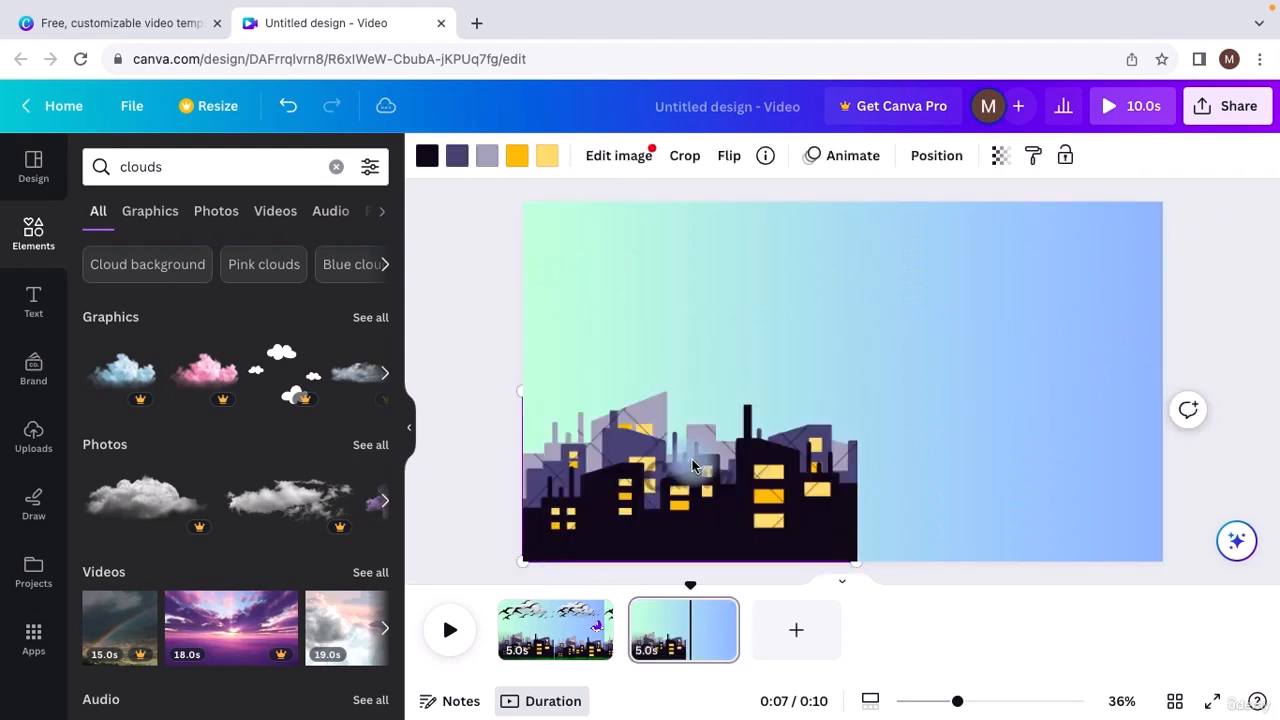
# Copy the right city skyline graphic from page 1 and paste it onto page 2.
pyautogui.click(555, 615)
pyautogui.click(1026, 498)
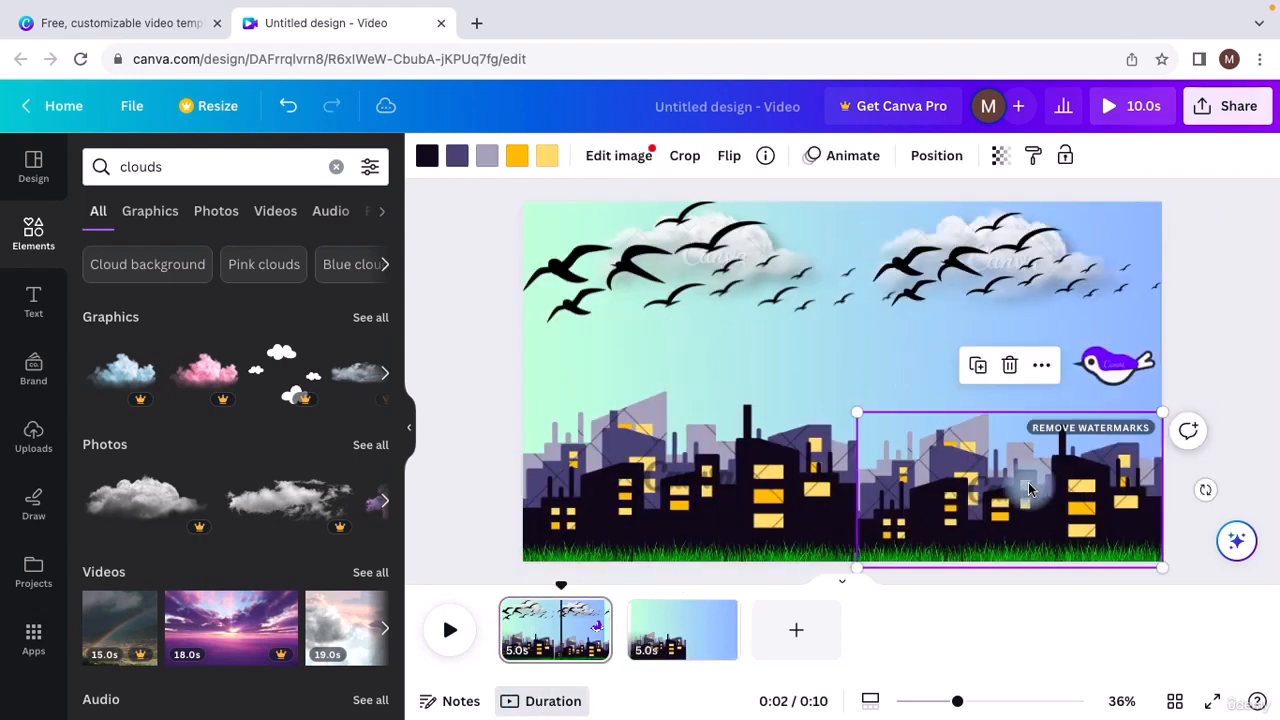
pyautogui.click(718, 628)
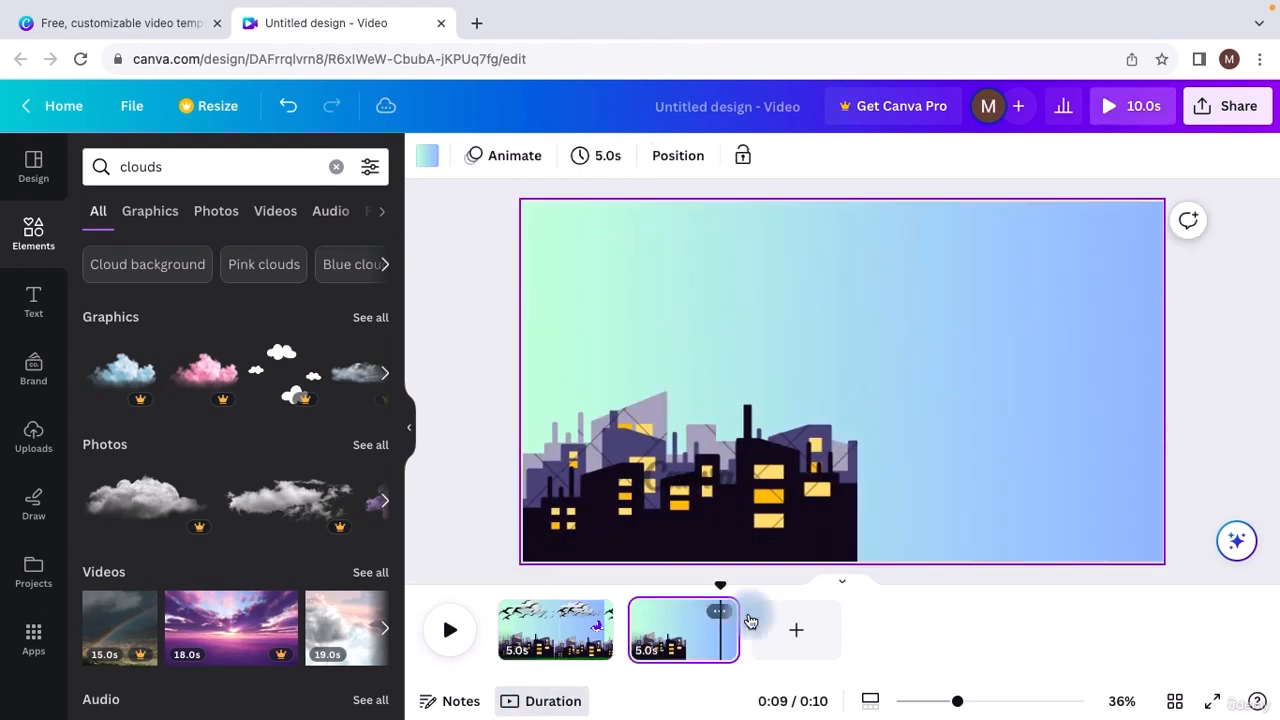
pyautogui.hotkey('ctrl', 'v')
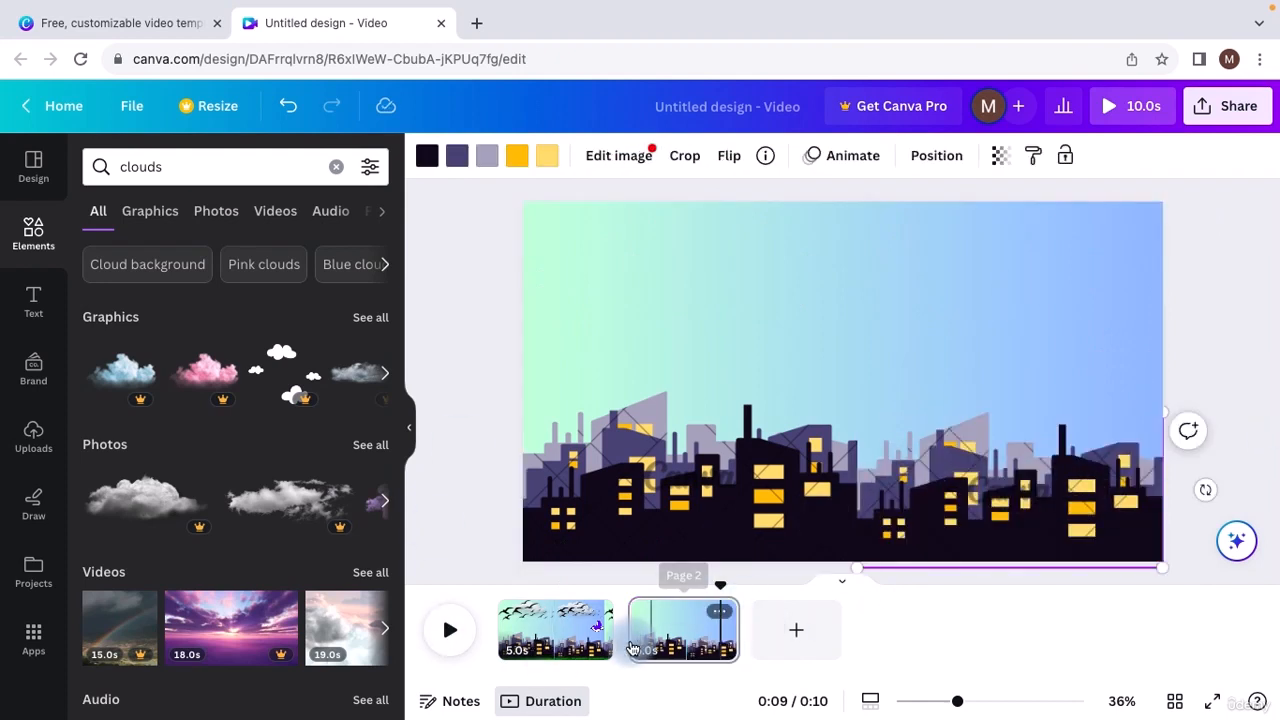
# Copy the left cloud from page 1, paste it onto page 2 and place it in the page's upper-left corner.
pyautogui.click(578, 625)
pyautogui.click(705, 250)
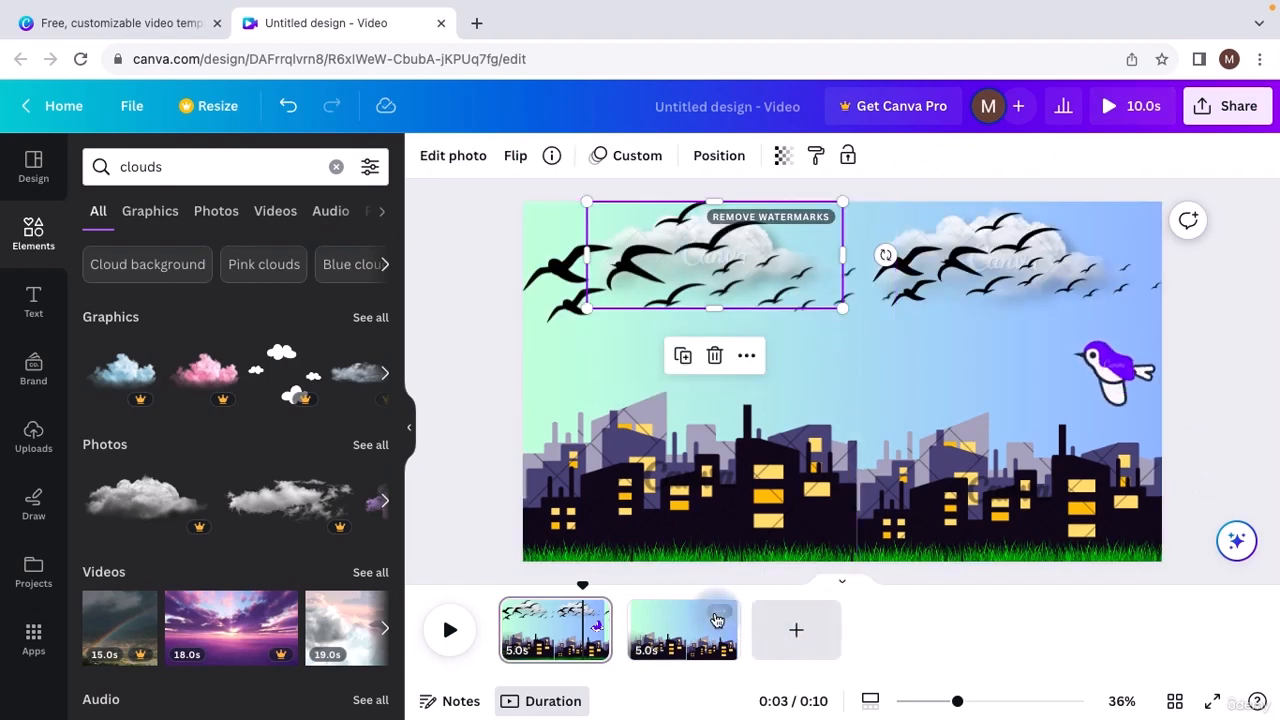
pyautogui.rightClick(672, 372)
pyautogui.click(652, 298)
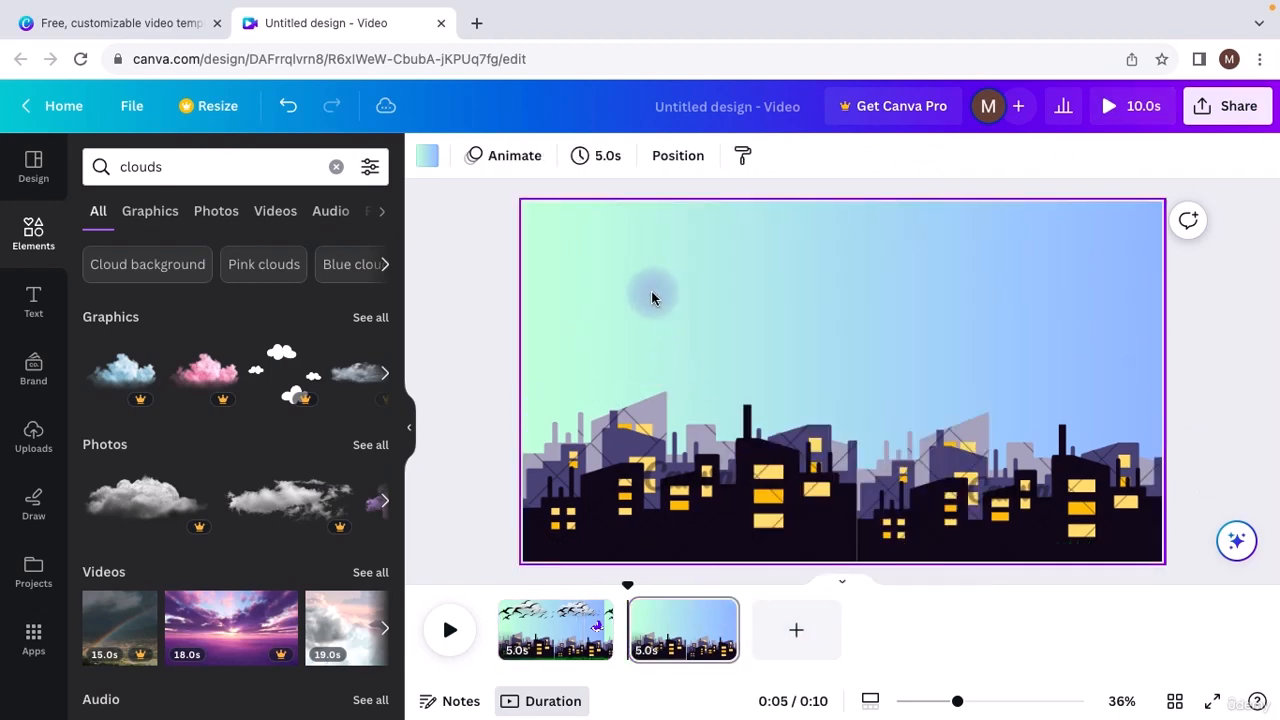
pyautogui.hotkey('ctrl', 'v')
pyautogui.moveTo(692, 281); pyautogui.dragTo(628, 281)
# Delete the page 2 cloud's existing motion path and record a new one running to the right and slightly down.
pyautogui.click(650, 157)
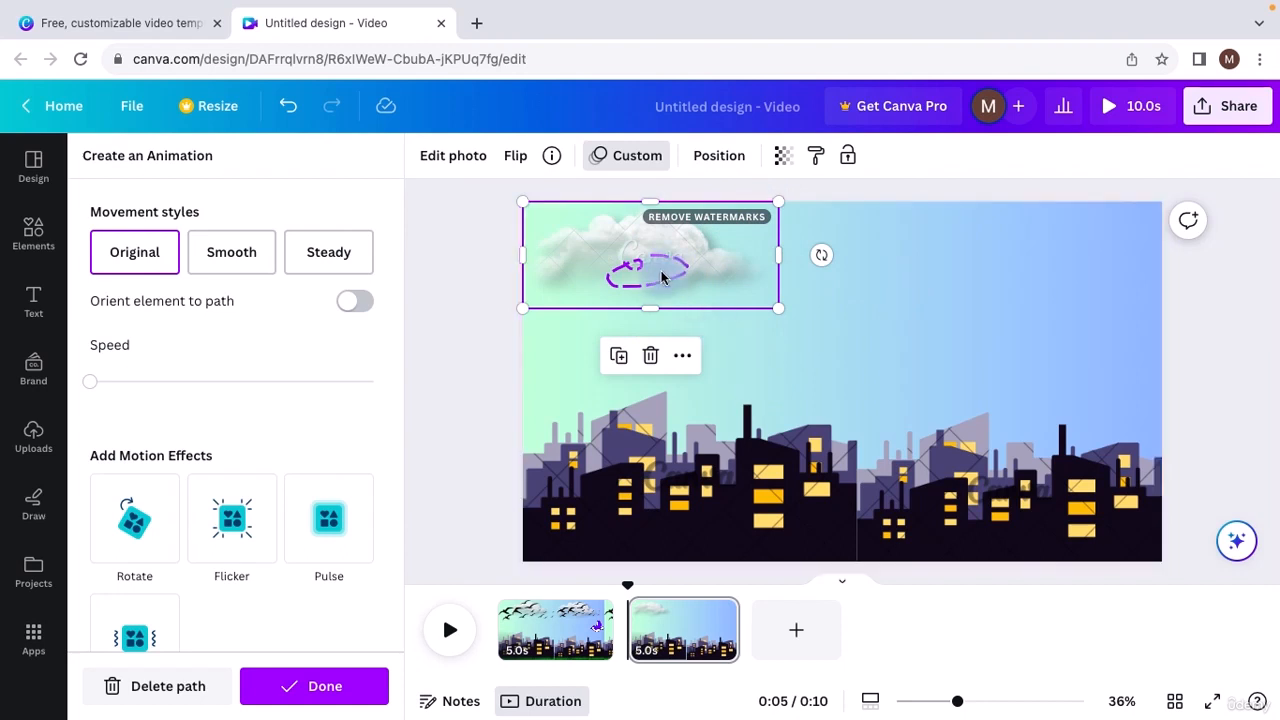
pyautogui.click(175, 688)
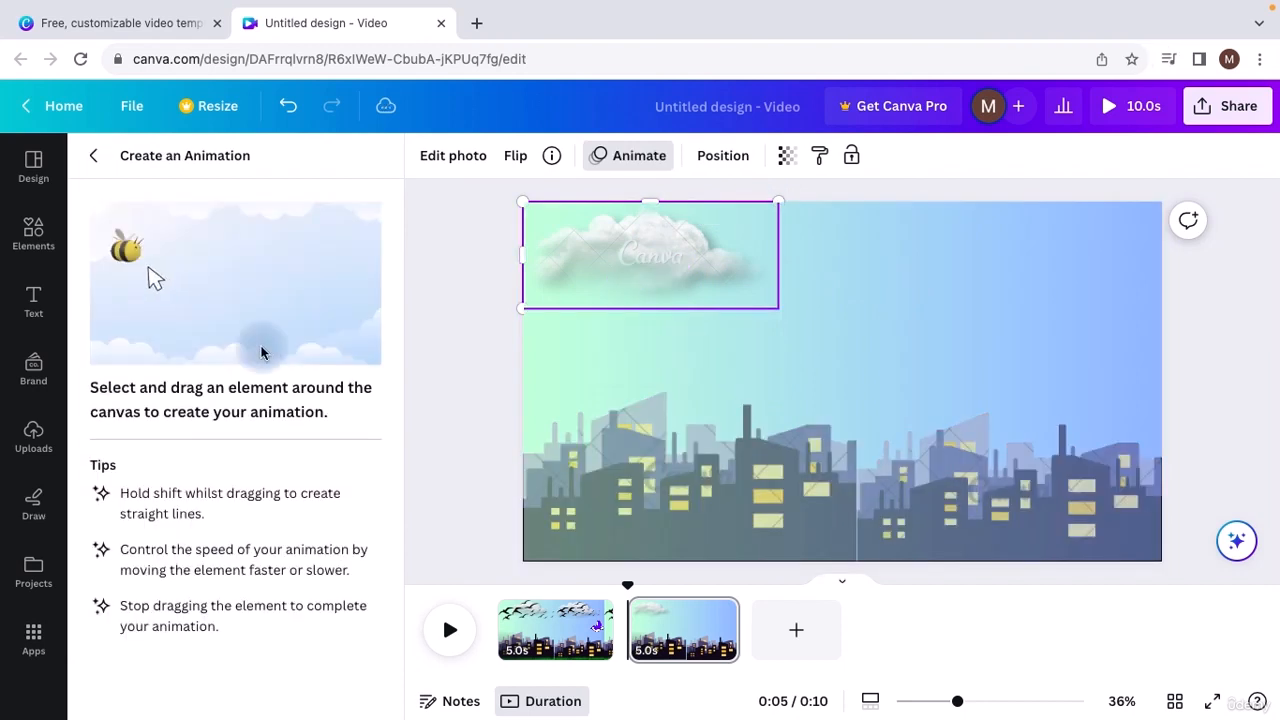
pyautogui.moveTo(592, 261)
pyautogui.mouseDown()
pyautogui.moveTo(674, 251)
pyautogui.moveTo(729, 266)
pyautogui.moveTo(734, 283)
pyautogui.moveTo(799, 289)
pyautogui.mouseUp()
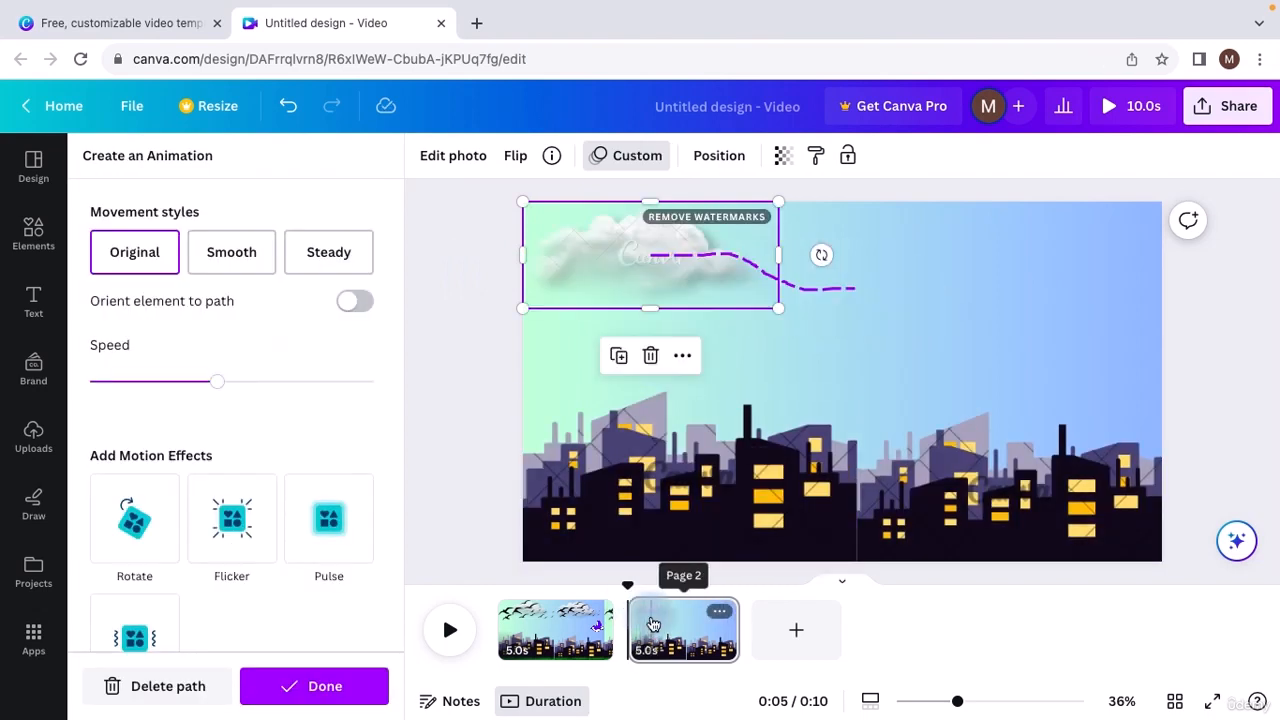
# Delete page 2 from the video.
pyautogui.click(652, 623)
pyautogui.rightClick(683, 619)
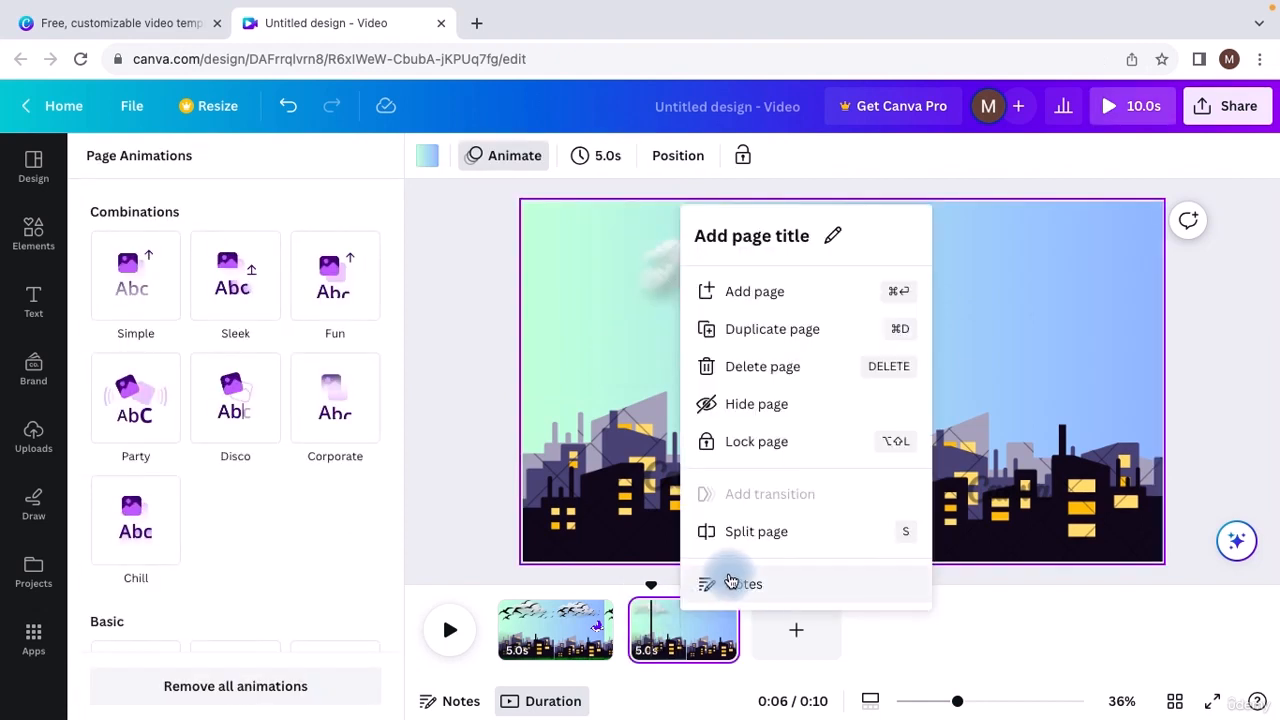
pyautogui.click(757, 368)
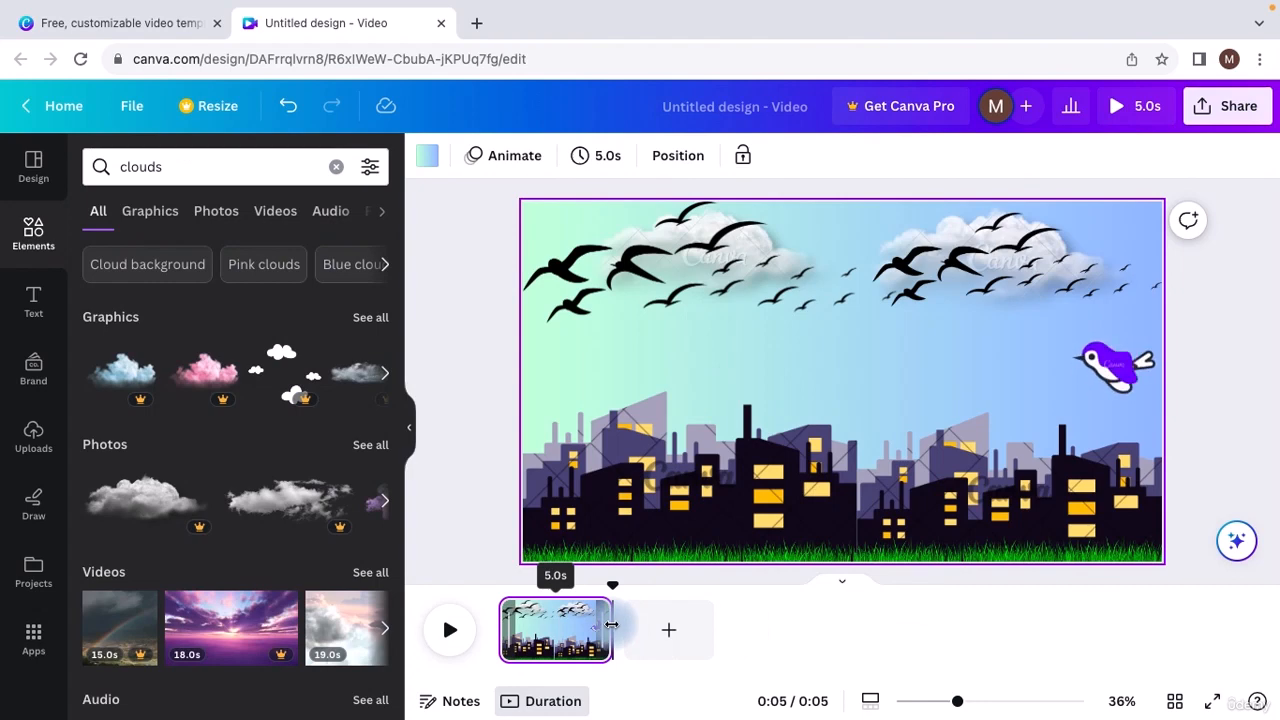
# Extend the remaining page's duration to 12.0 seconds on the timeline and play the scene.
pyautogui.moveTo(611, 624); pyautogui.dragTo(774, 626)
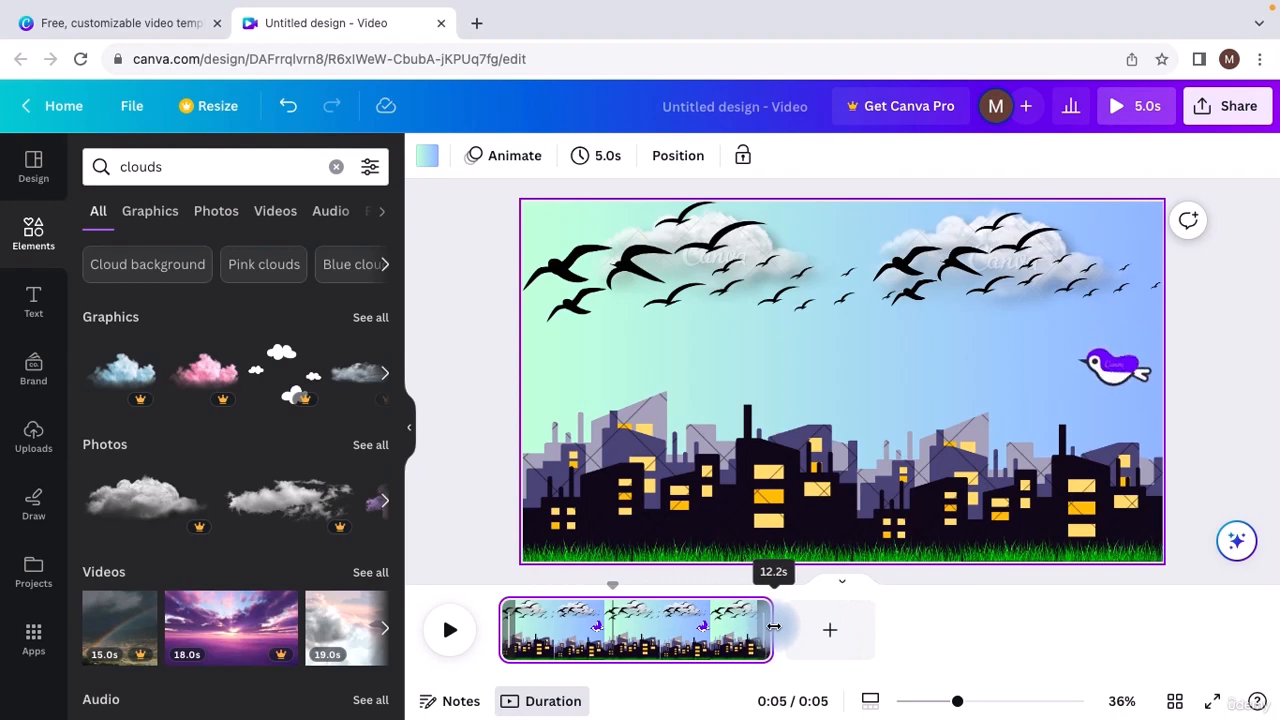
pyautogui.moveTo(769, 628); pyautogui.dragTo(769, 628)
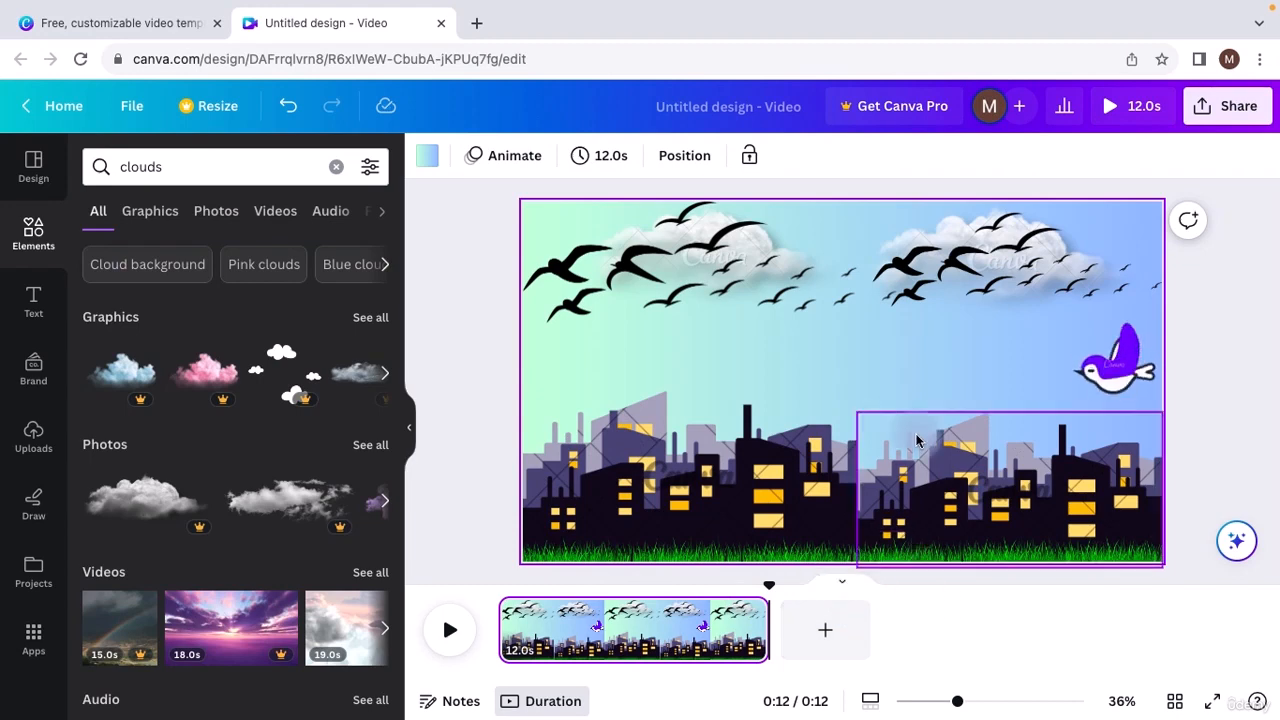
pyautogui.click(450, 631)
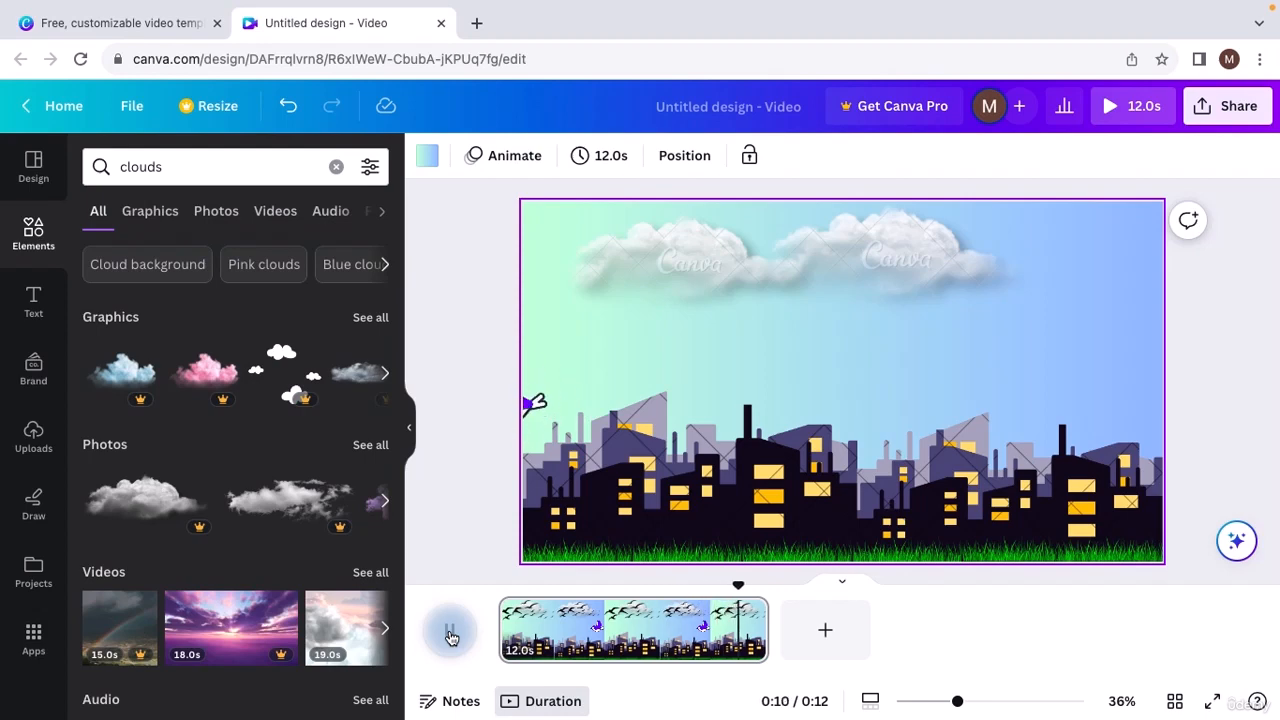
pyautogui.click(450, 636)
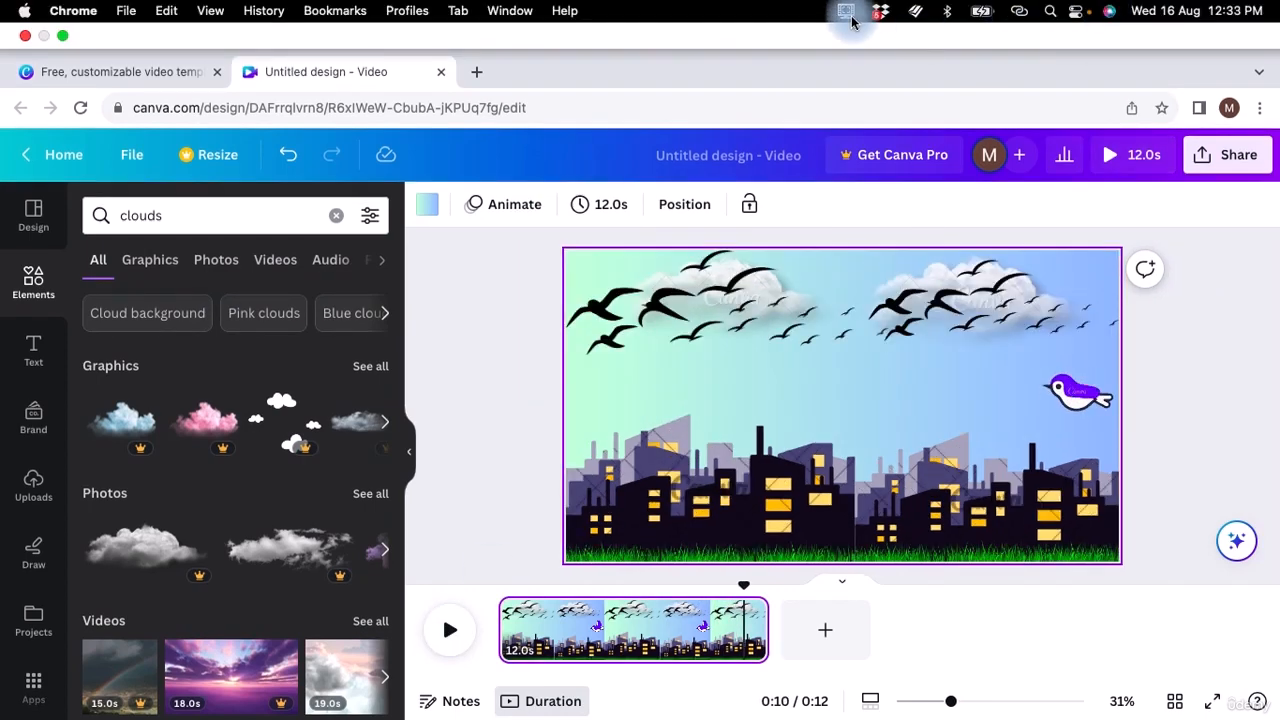
pyautogui.click(851, 18)
pyautogui.click(869, 72)
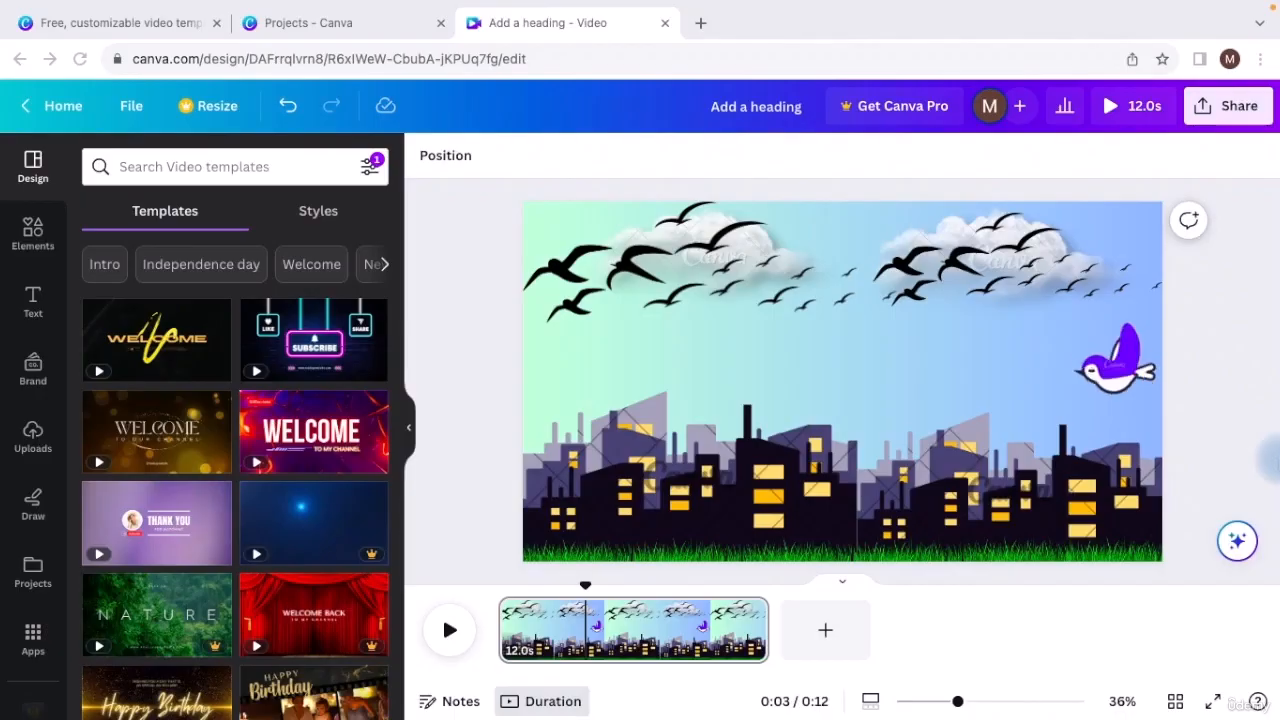
pyautogui.click(411, 433)
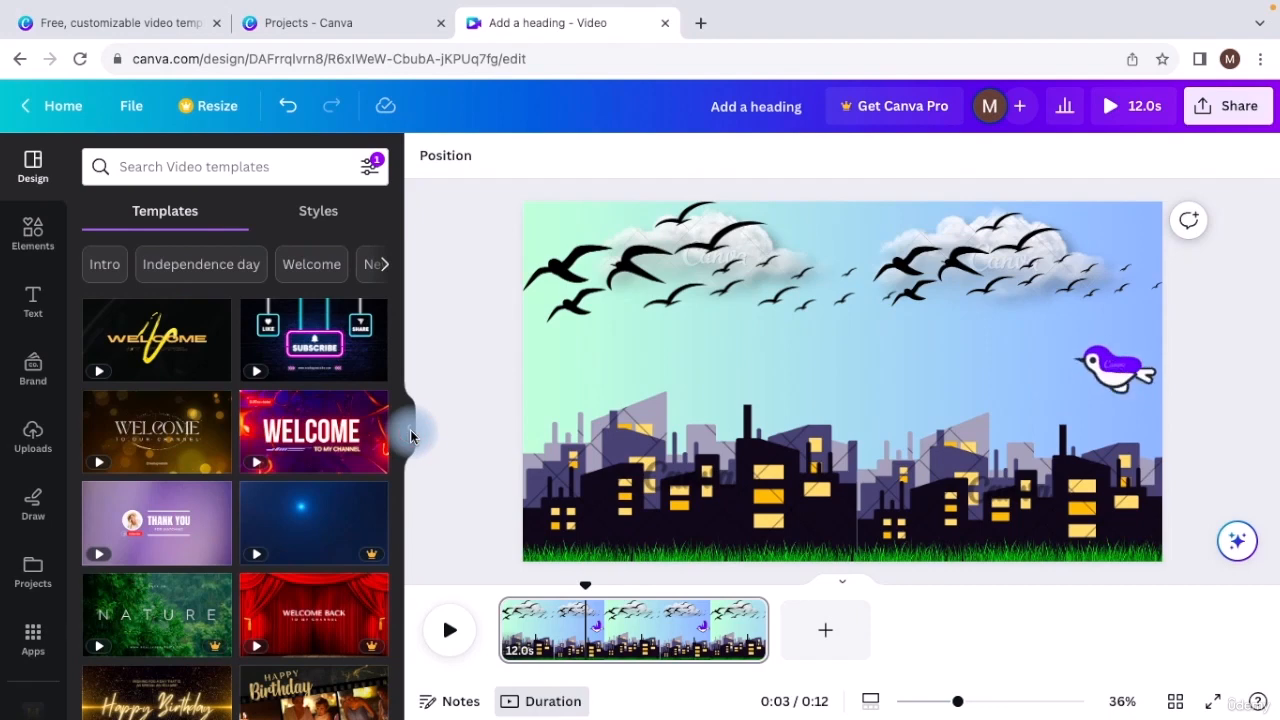
pyautogui.click(411, 433)
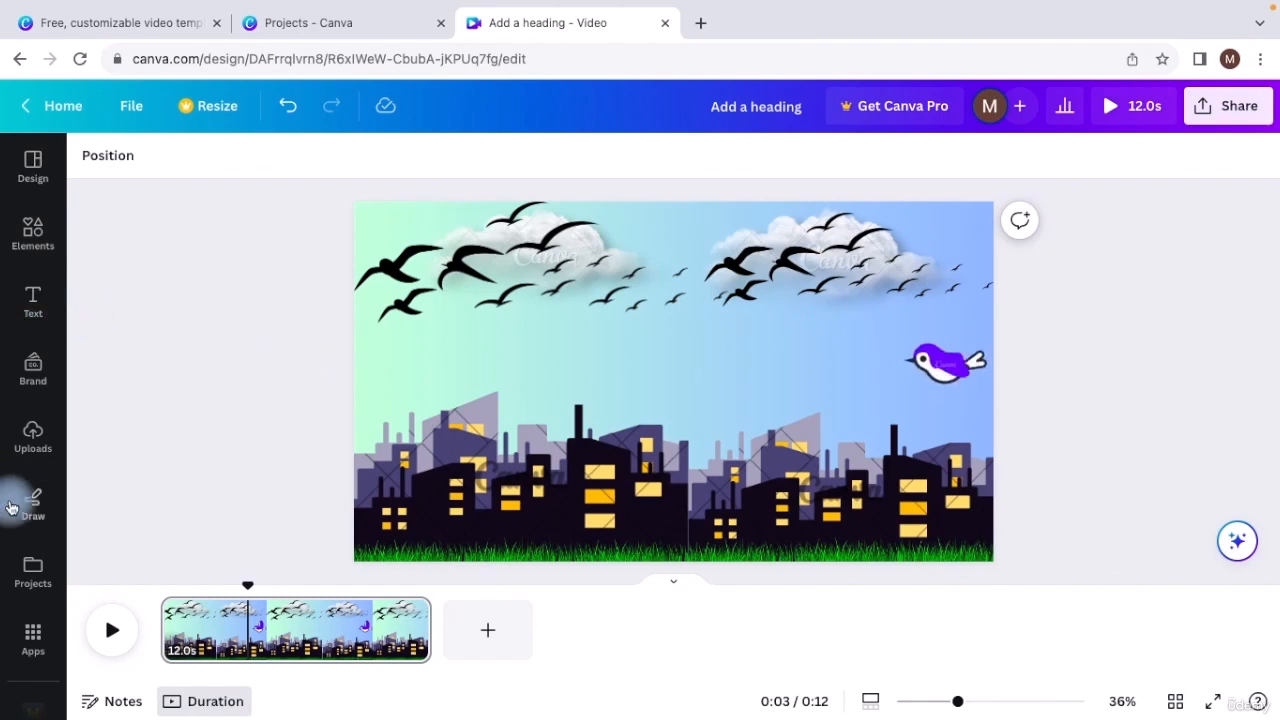
# Add a default heading to the scene and move it slightly up so it sits above the skyline.
pyautogui.click(31, 295)
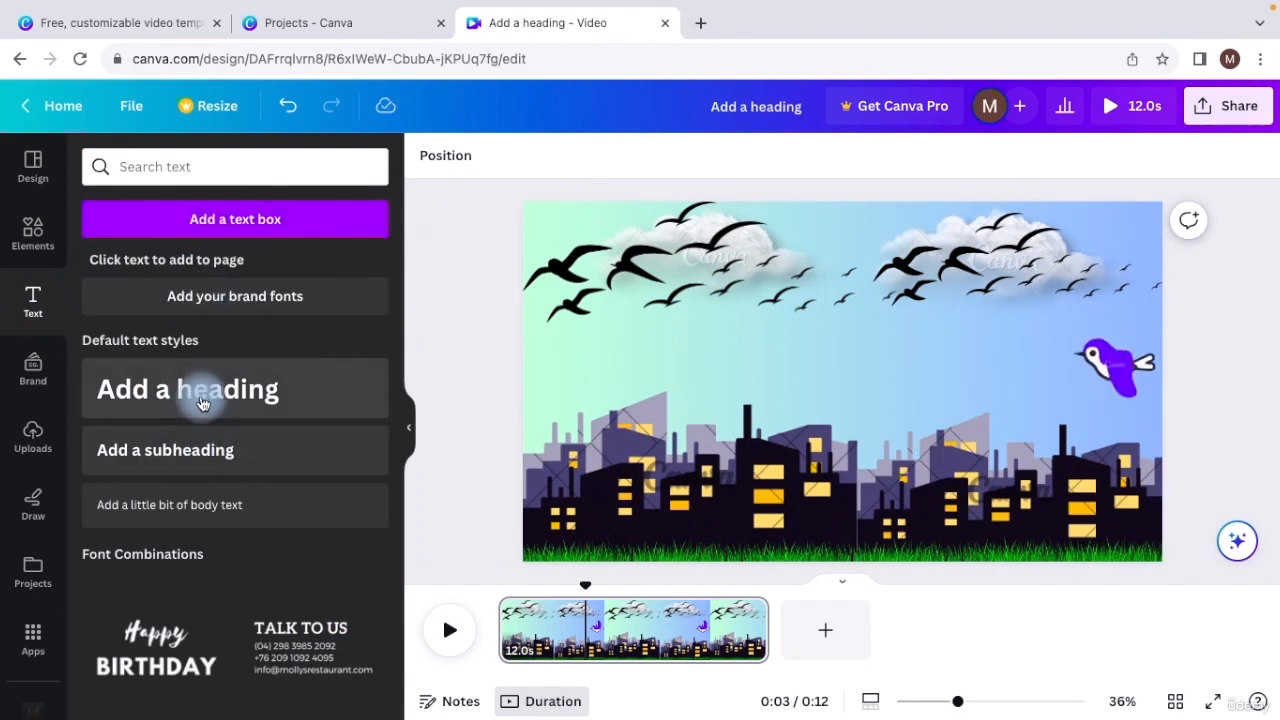
pyautogui.click(202, 403)
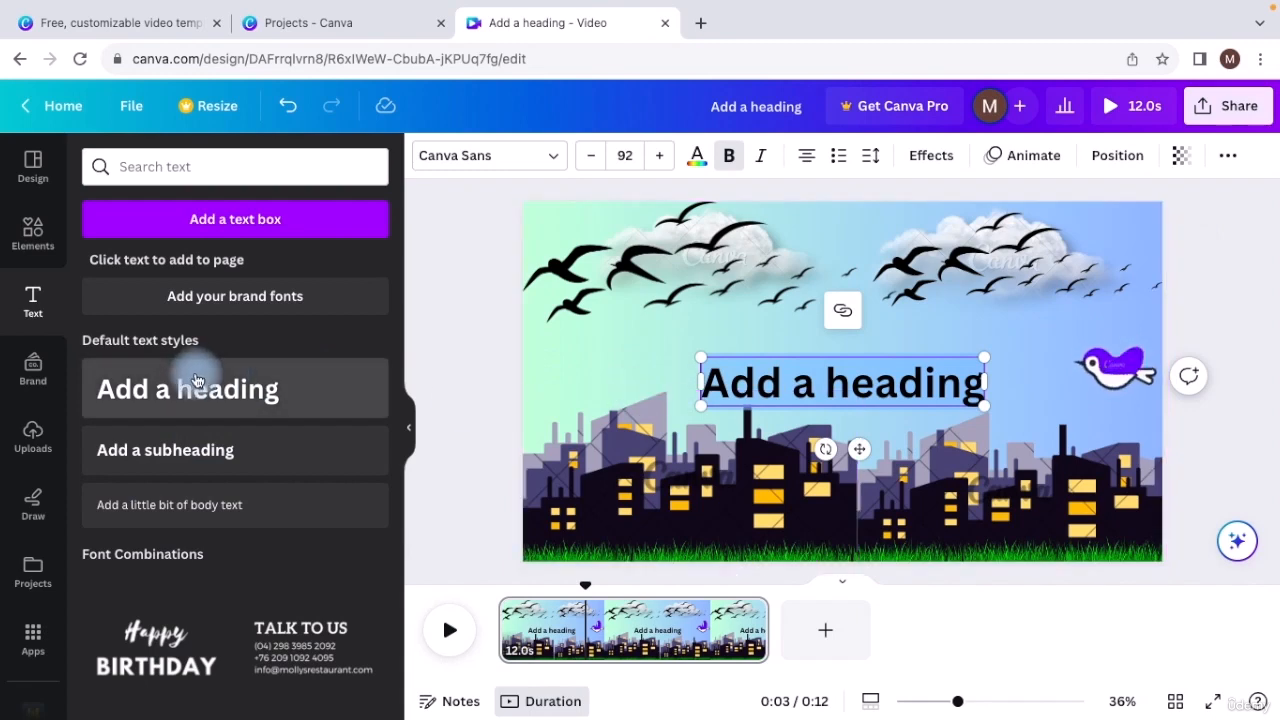
pyautogui.moveTo(201, 385); pyautogui.dragTo(277, 389)
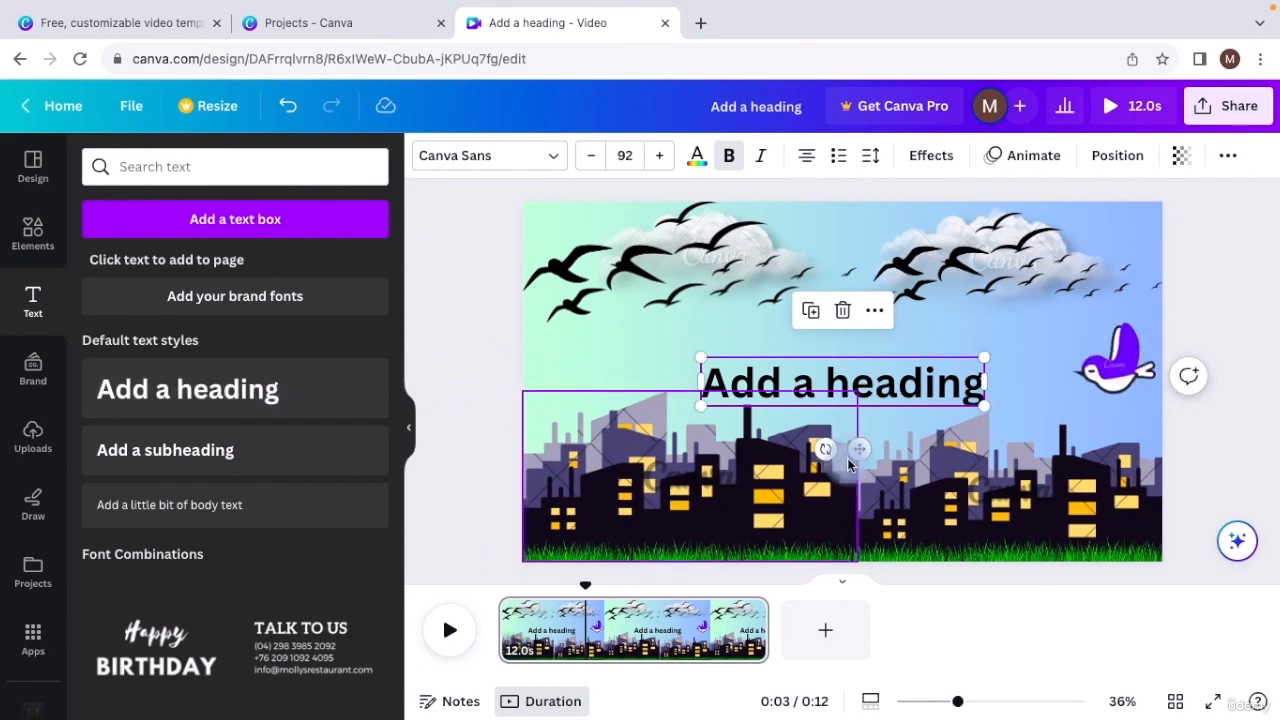
pyautogui.doubleClick(903, 383)
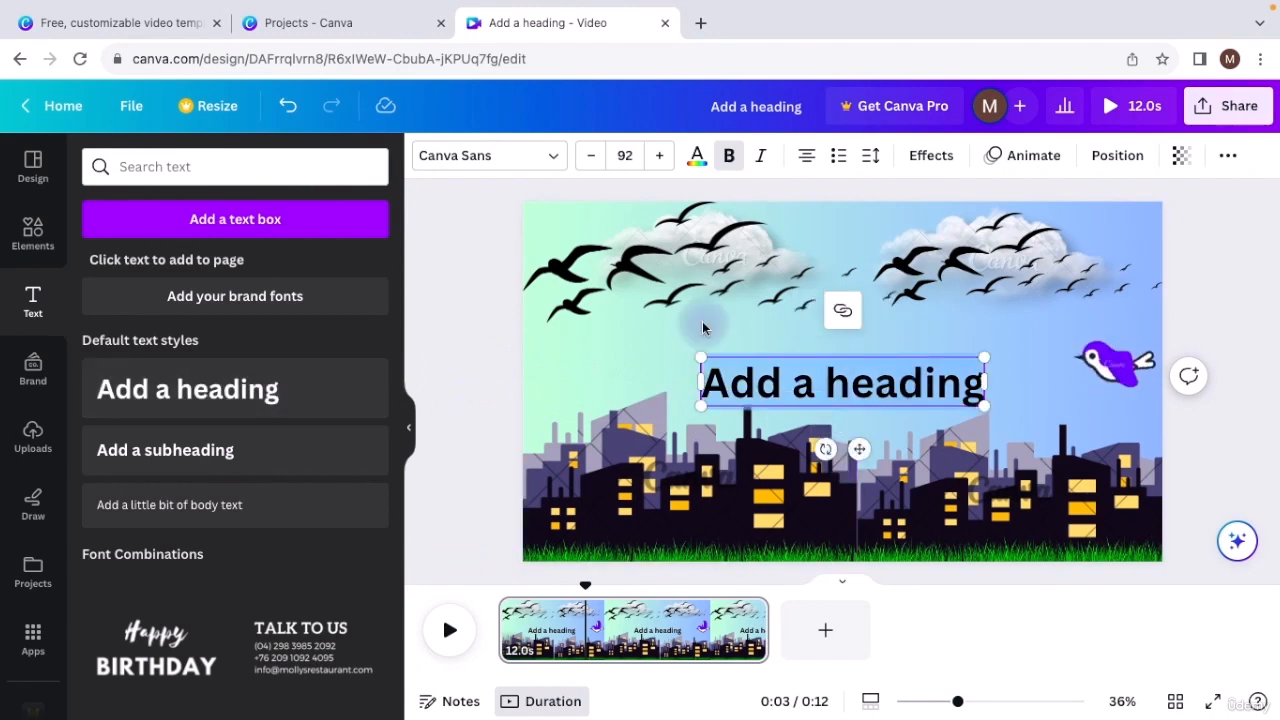
pyautogui.click(650, 350)
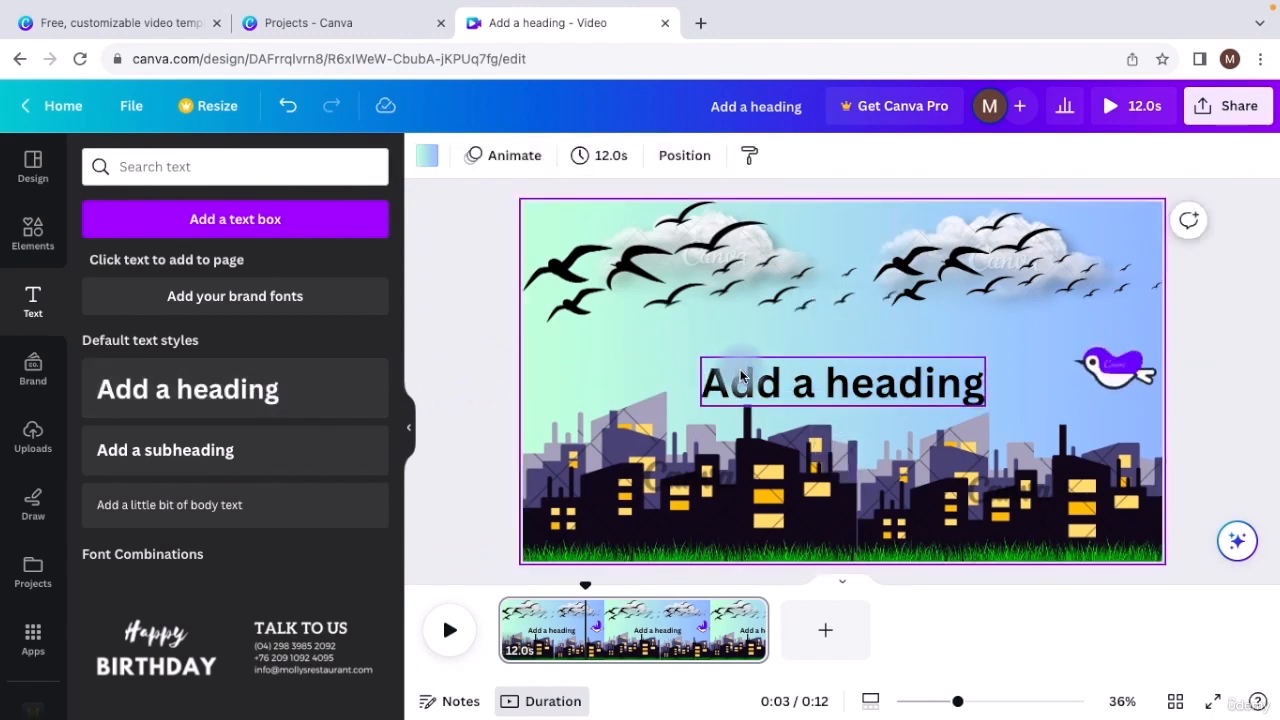
pyautogui.moveTo(741, 376)
pyautogui.mouseDown()
pyautogui.moveTo(737, 351)
pyautogui.moveTo(749, 360)
pyautogui.mouseUp()
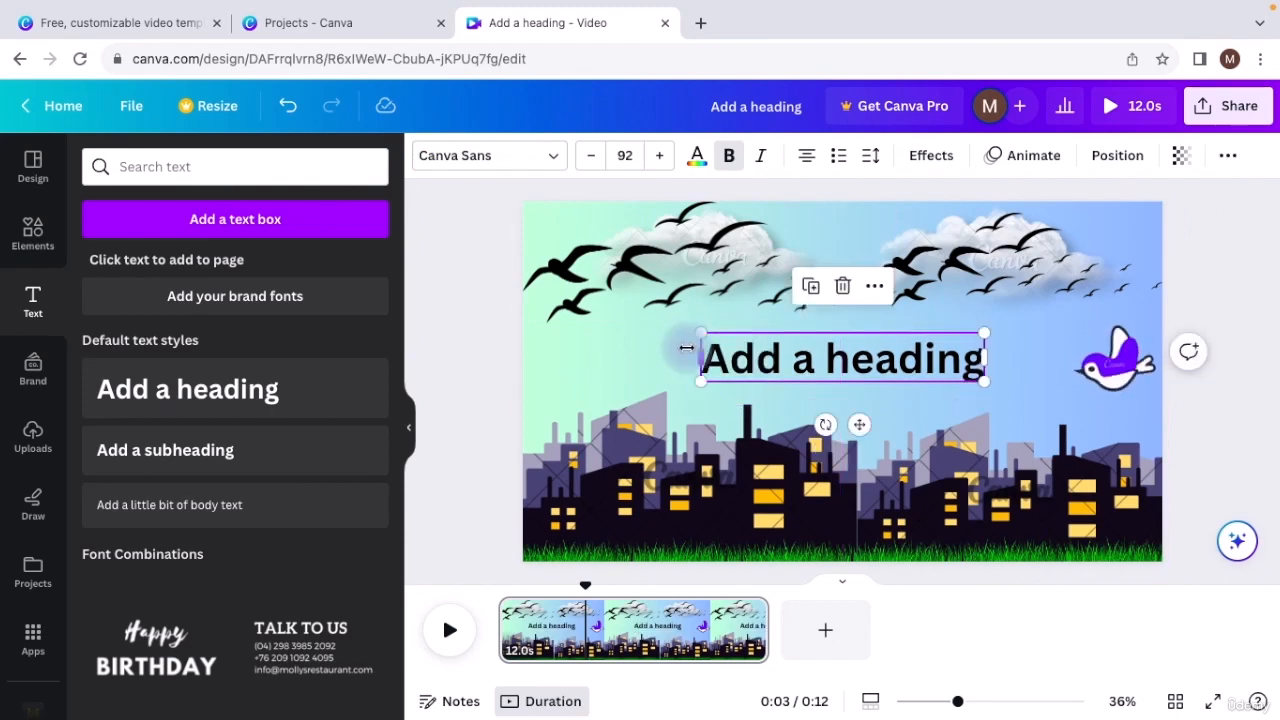
# Replace the heading's text with "Bird Animation".
pyautogui.doubleClick(731, 358)
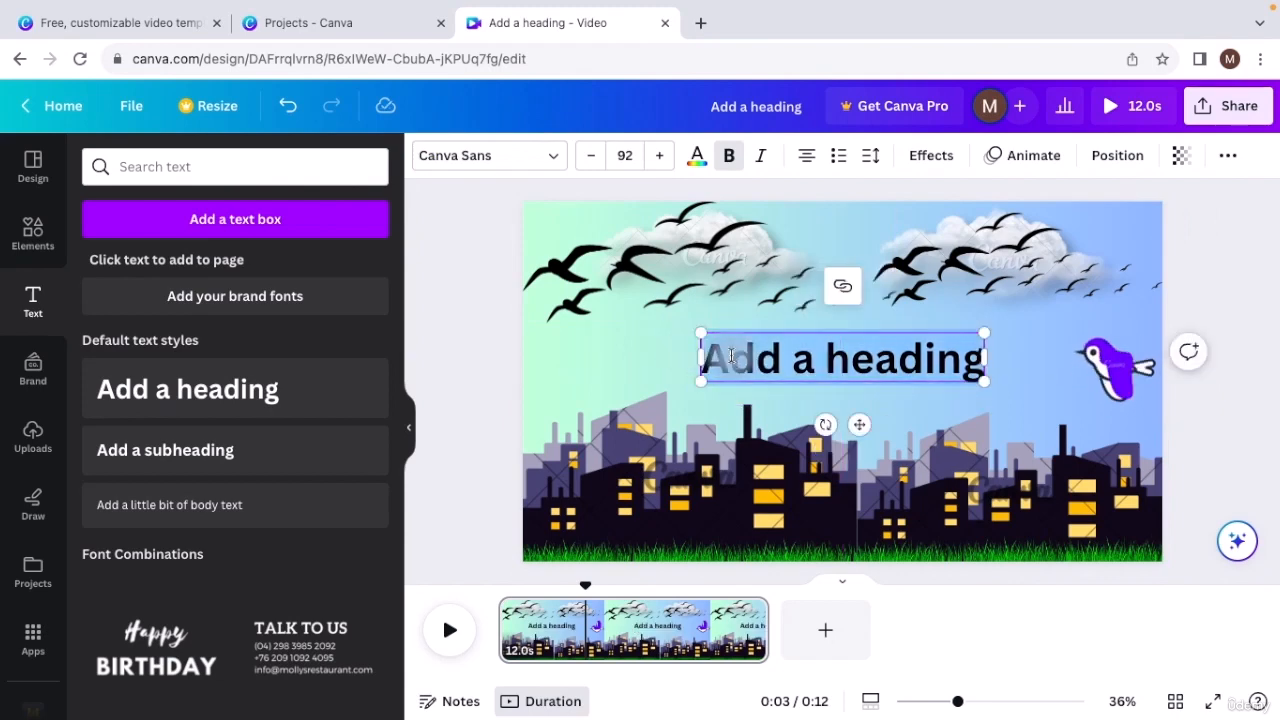
pyautogui.press('BackSpace')
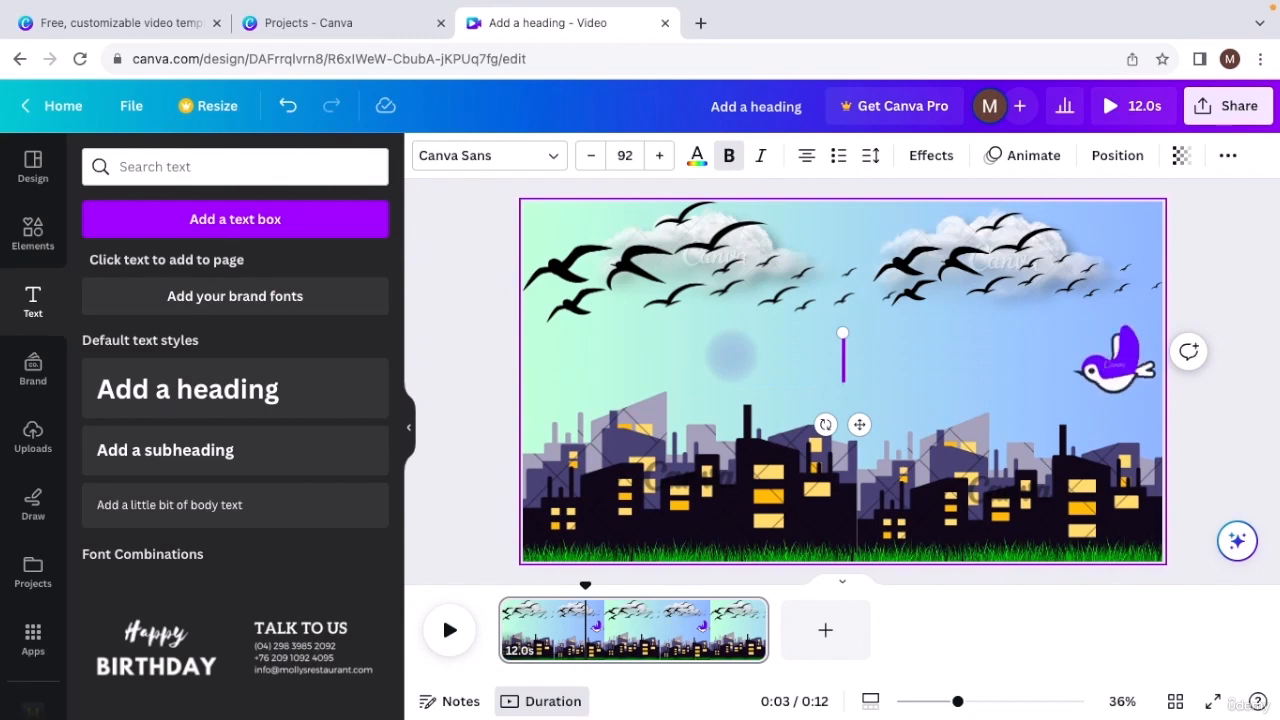
pyautogui.write('B')
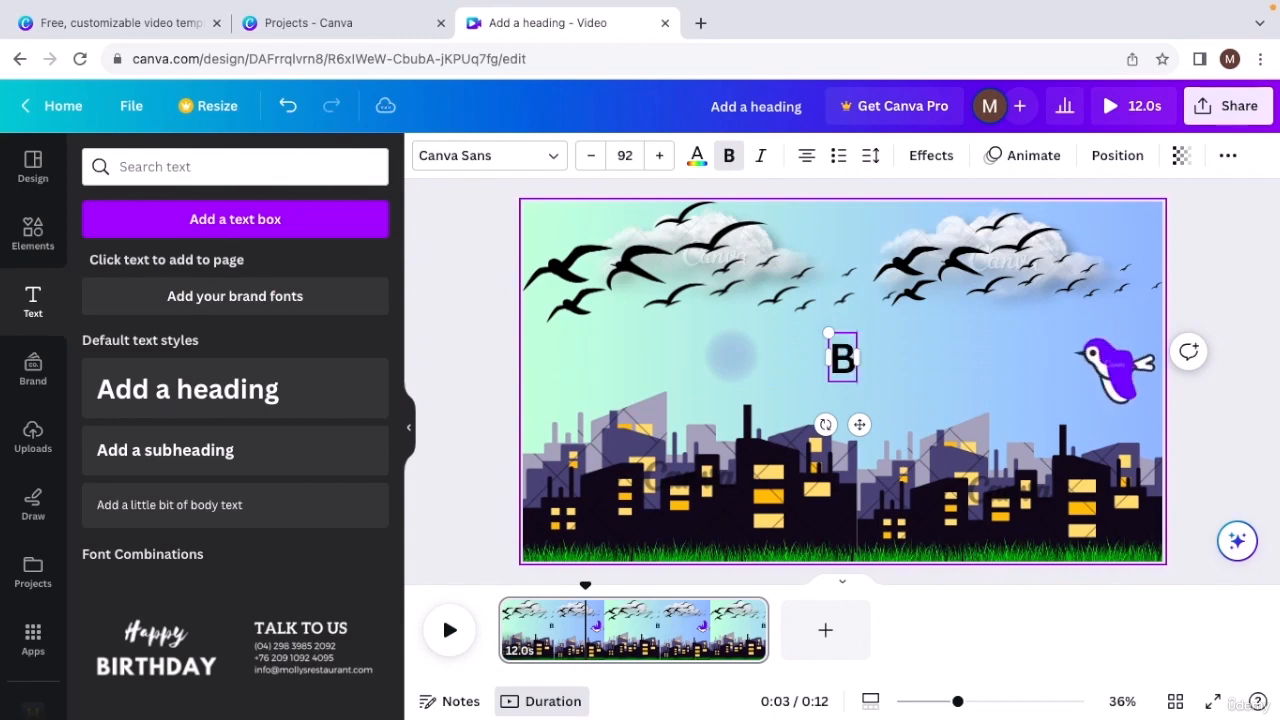
pyautogui.write('ird An')
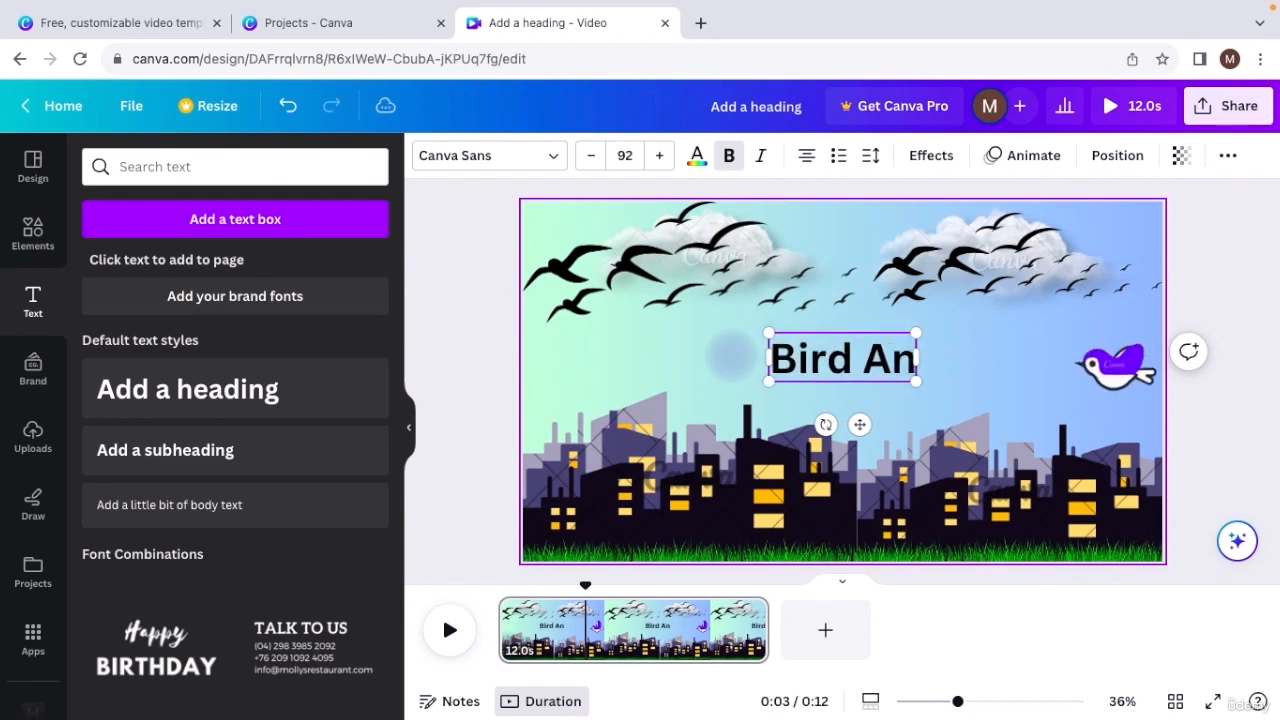
pyautogui.write('imation')
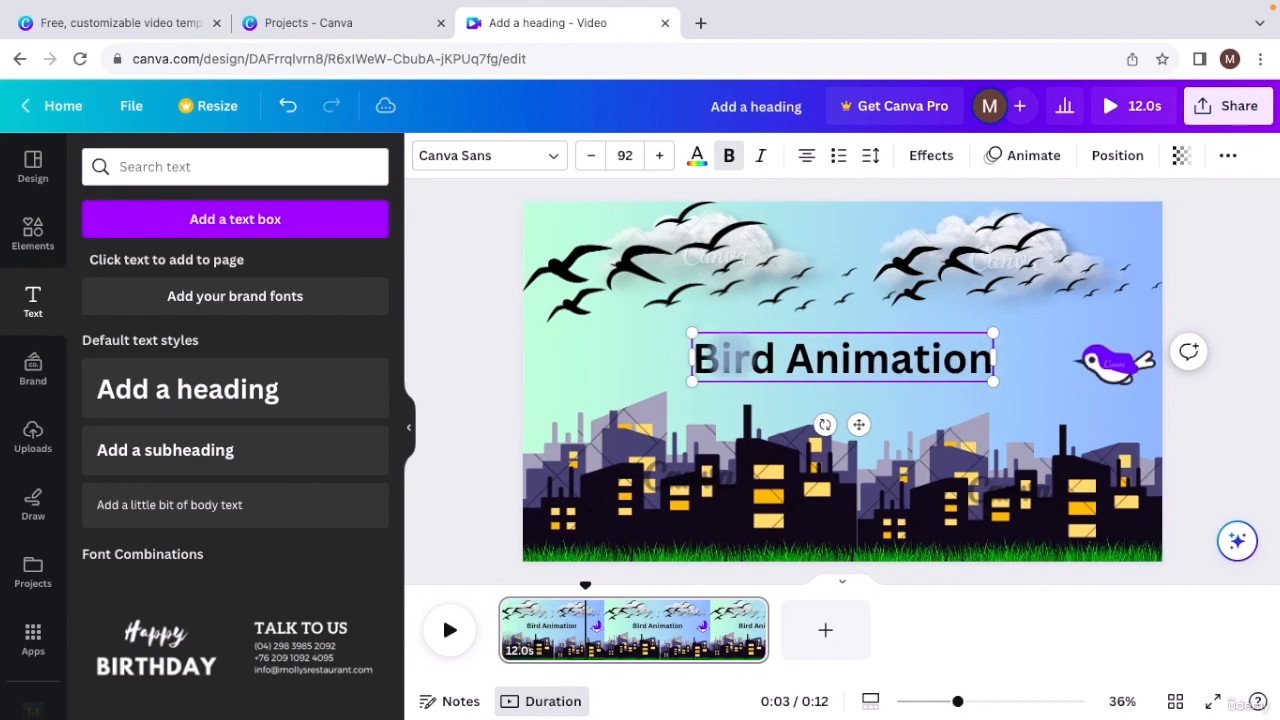
pyautogui.click(560, 366)
# Widen the "Bird Animation" text box slightly on both sides and deselect it.
pyautogui.moveTo(748, 363); pyautogui.dragTo(675, 333)
pyautogui.moveTo(997, 357); pyautogui.dragTo(1011, 358)
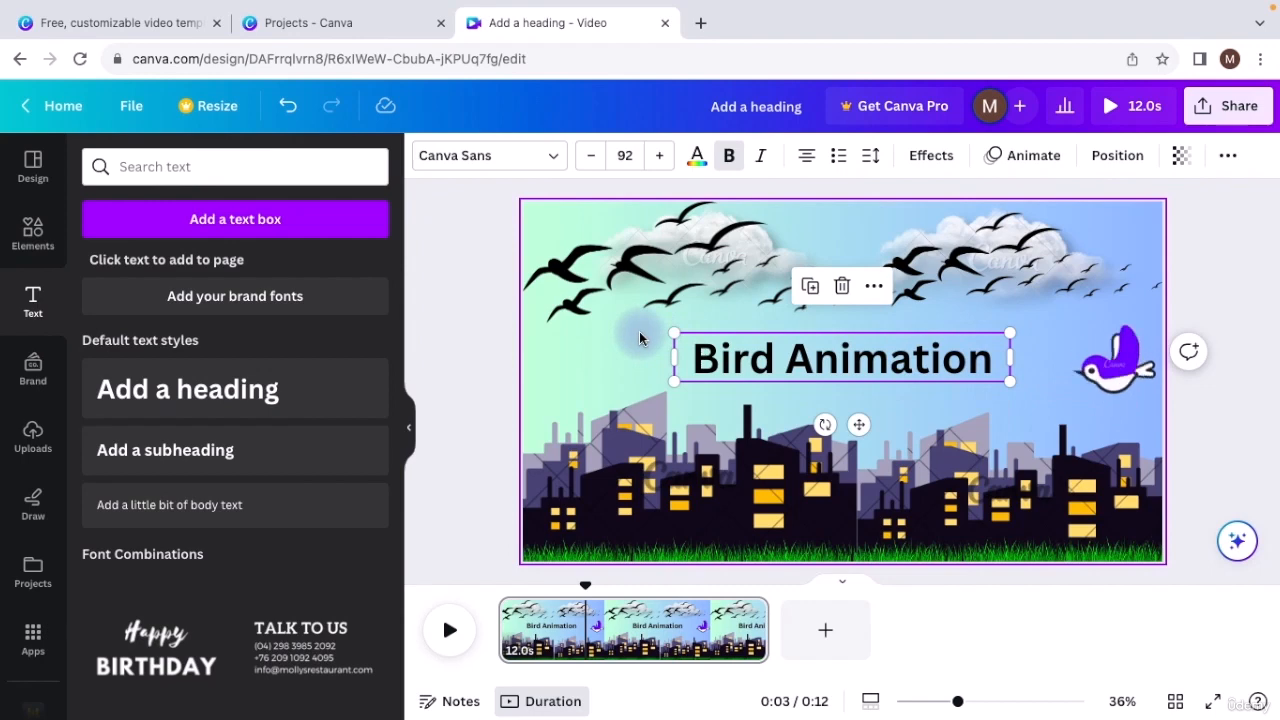
pyautogui.click(587, 369)
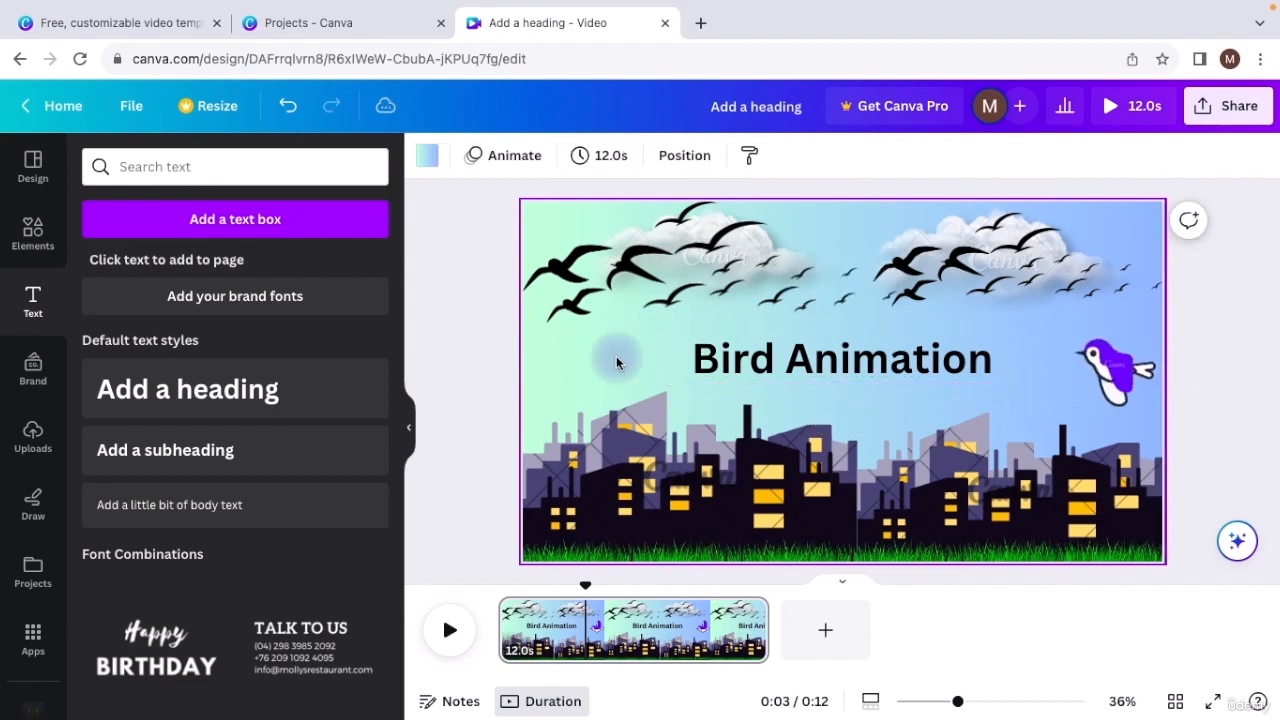
# Change the font of the "Bird Animation" heading to Archivo Black and deselect it.
pyautogui.click(755, 362)
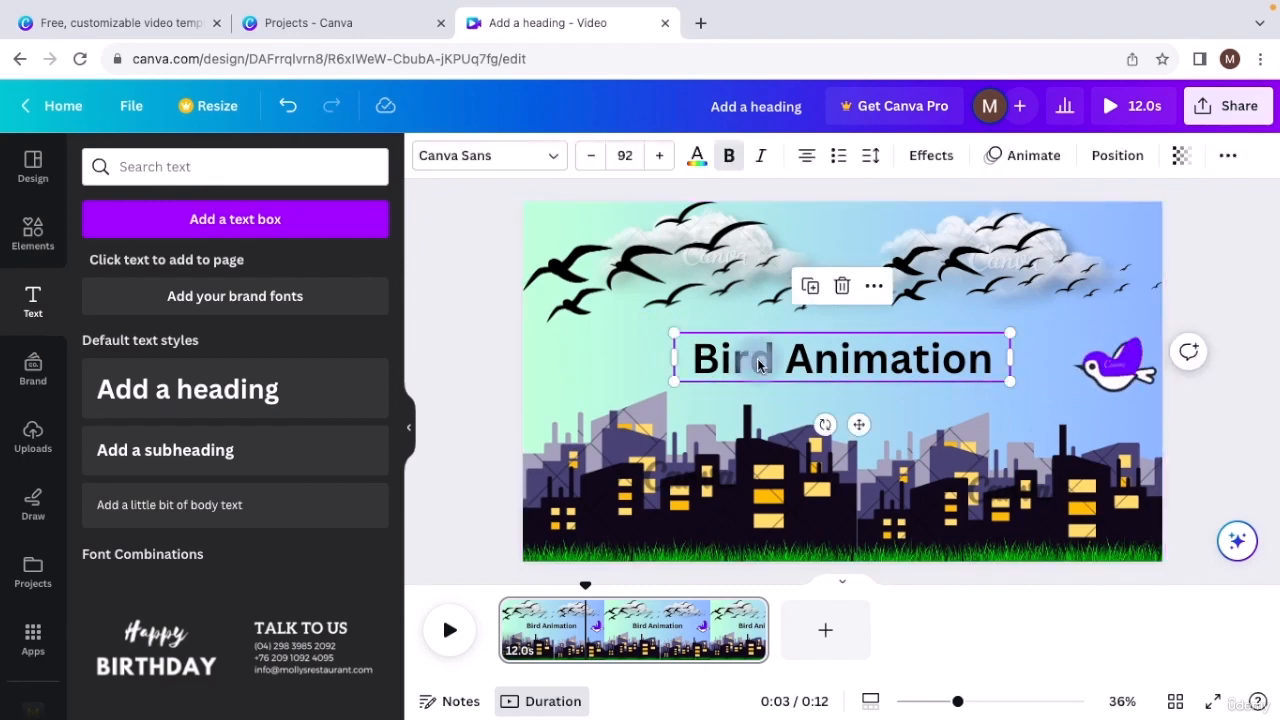
pyautogui.click(758, 365)
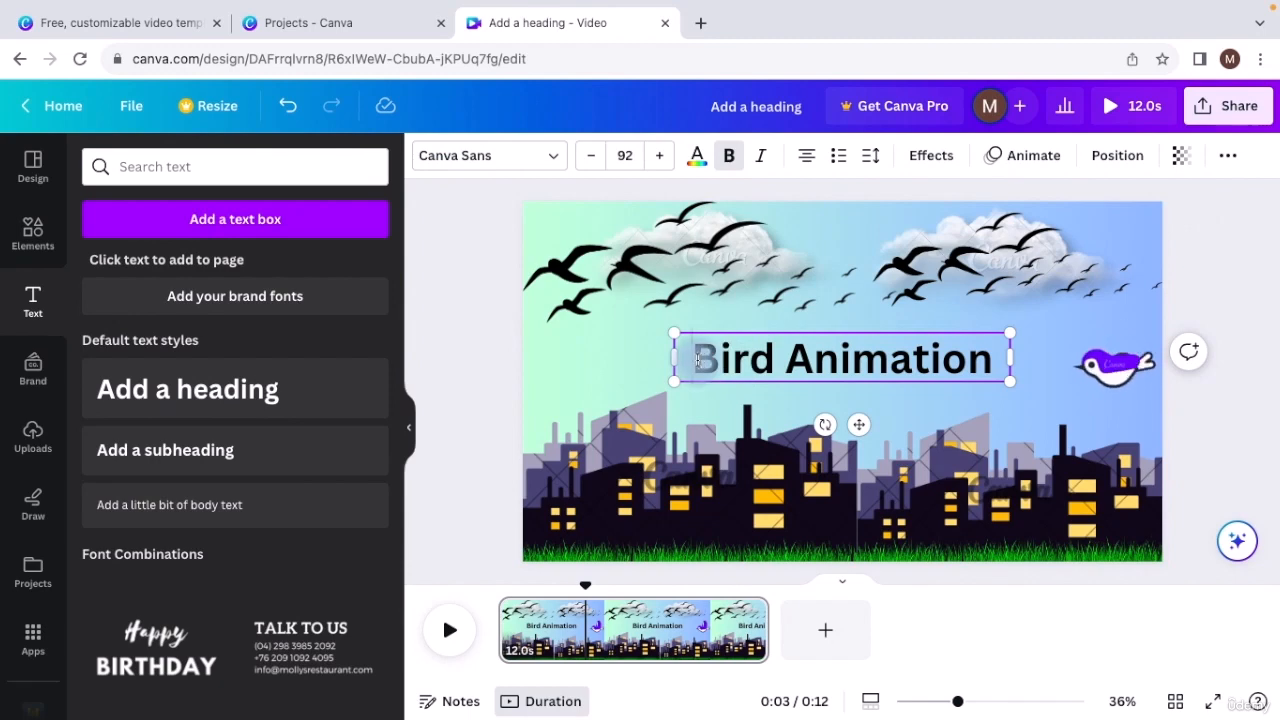
pyautogui.moveTo(697, 360); pyautogui.dragTo(921, 352)
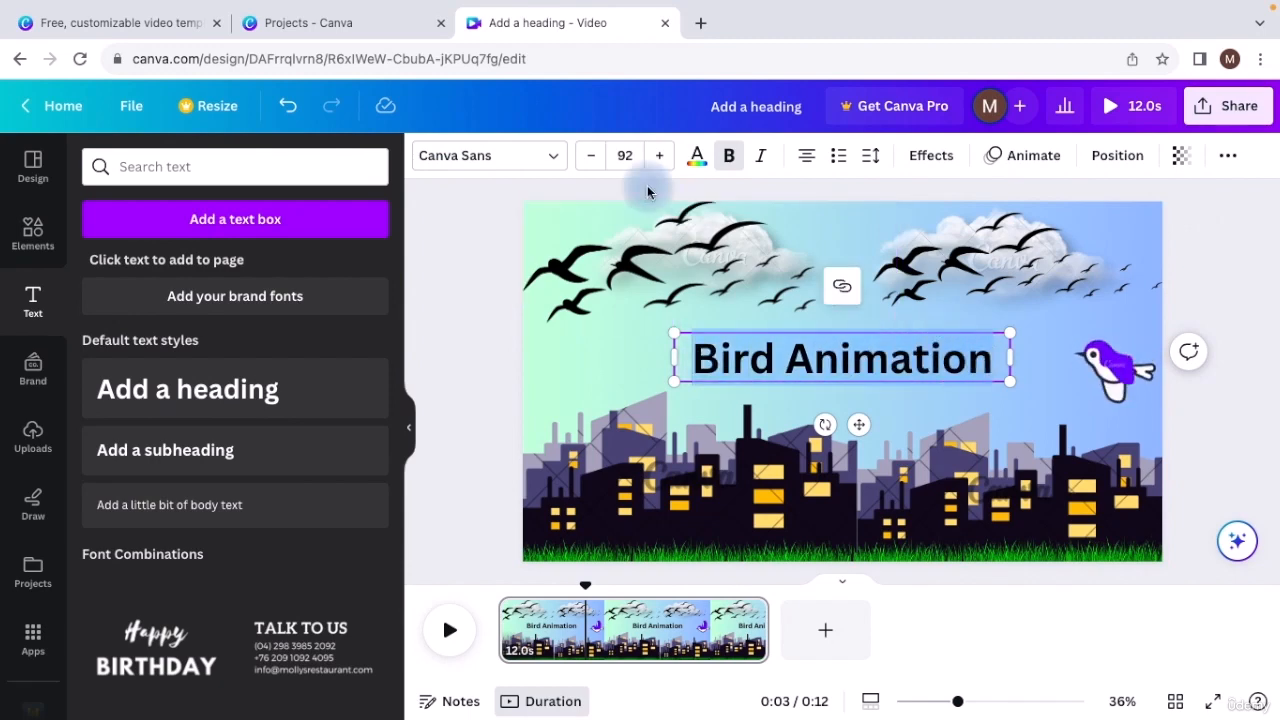
pyautogui.click(553, 162)
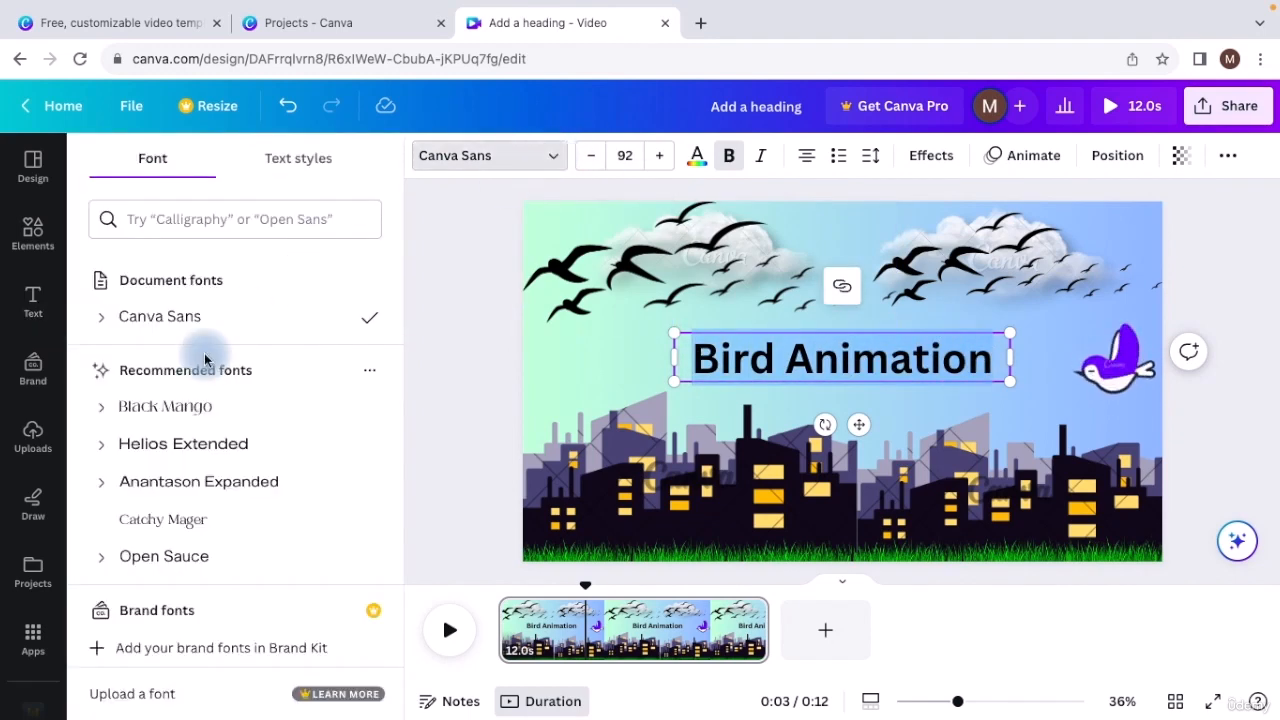
pyautogui.scroll(-5, 170, 533)
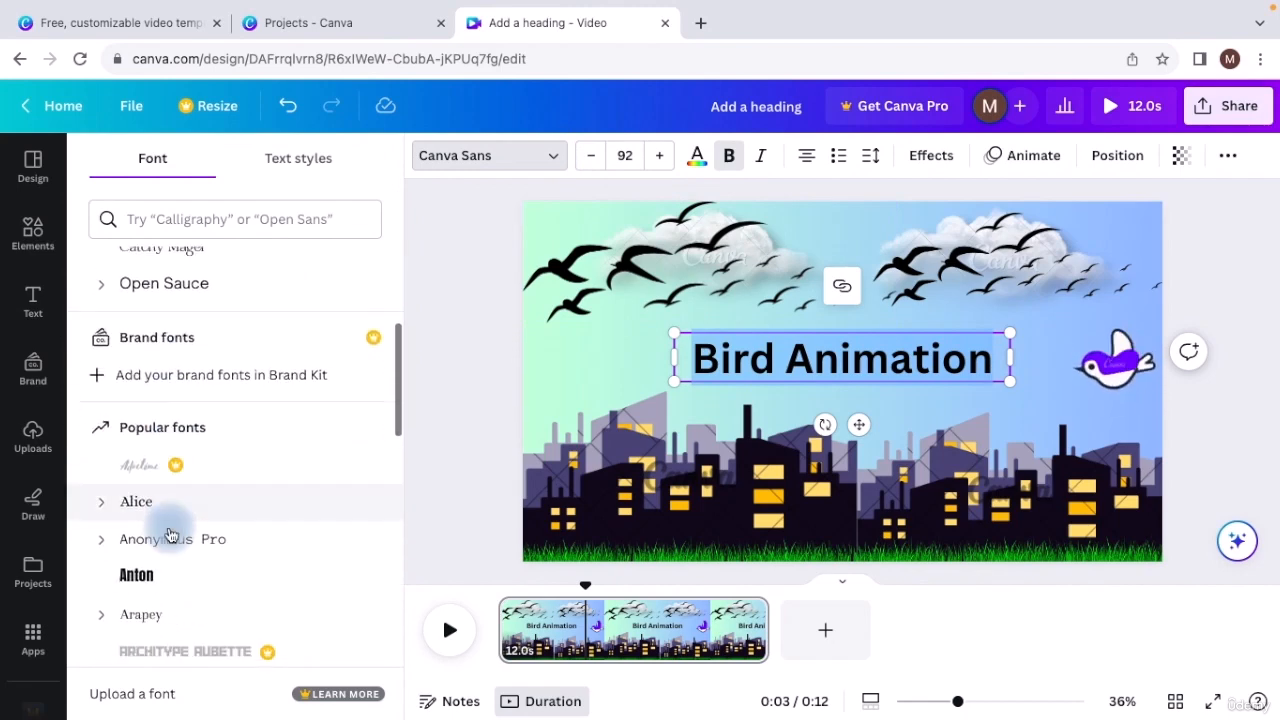
pyautogui.scroll(-2, 157, 585)
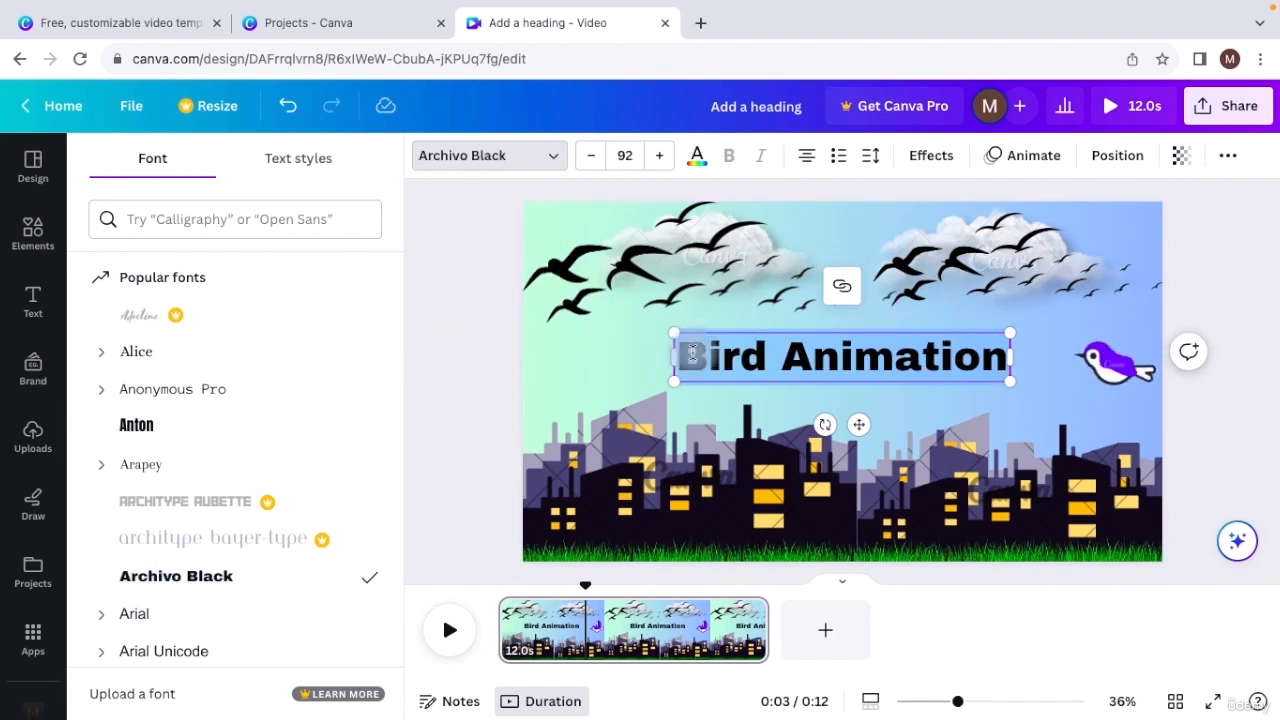
pyautogui.click(636, 351)
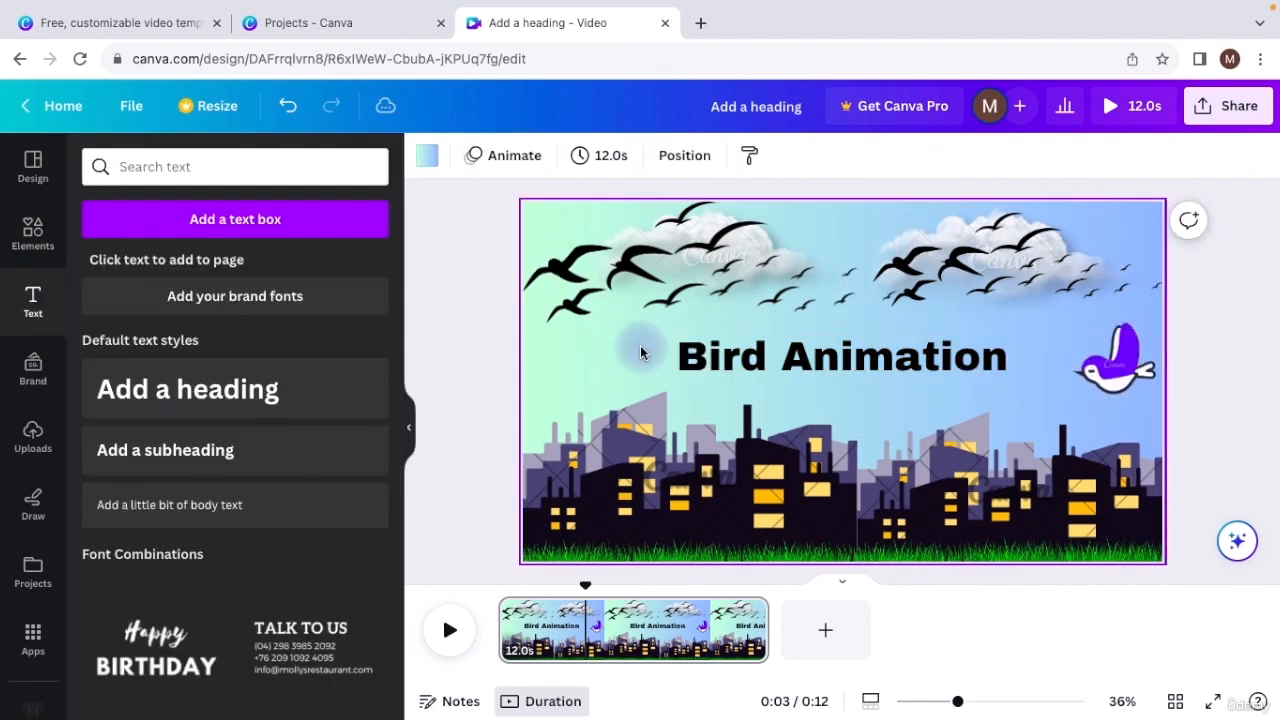
# Increase the heading's font size to 94 and widen its text box on the left side so the text fits on one line.
pyautogui.click(686, 354)
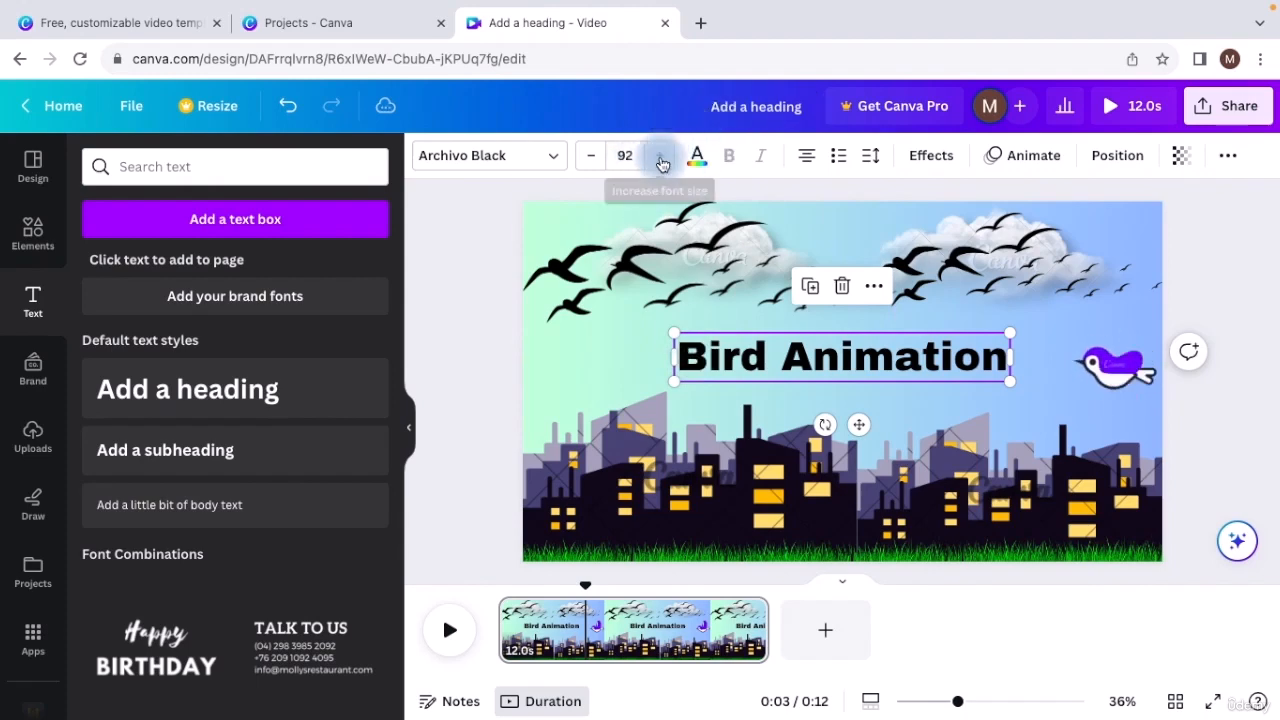
pyautogui.click(661, 163)
pyautogui.click(661, 163)
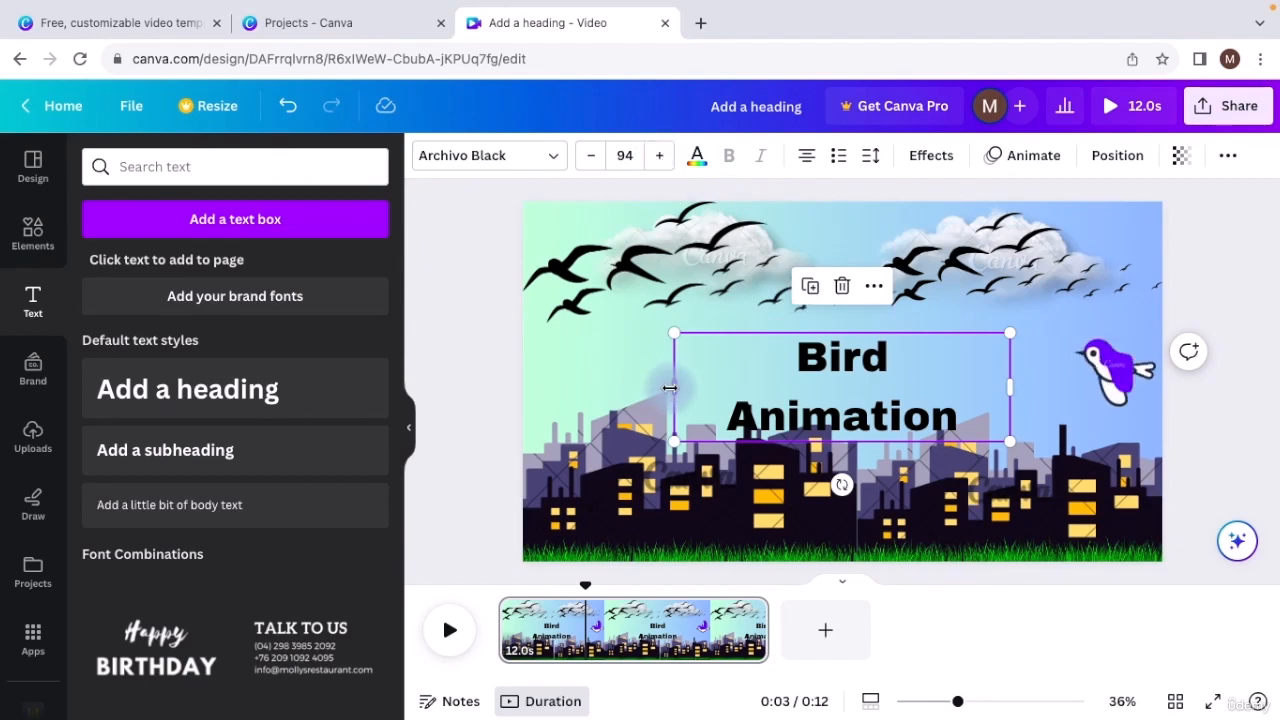
pyautogui.moveTo(669, 388); pyautogui.dragTo(612, 382)
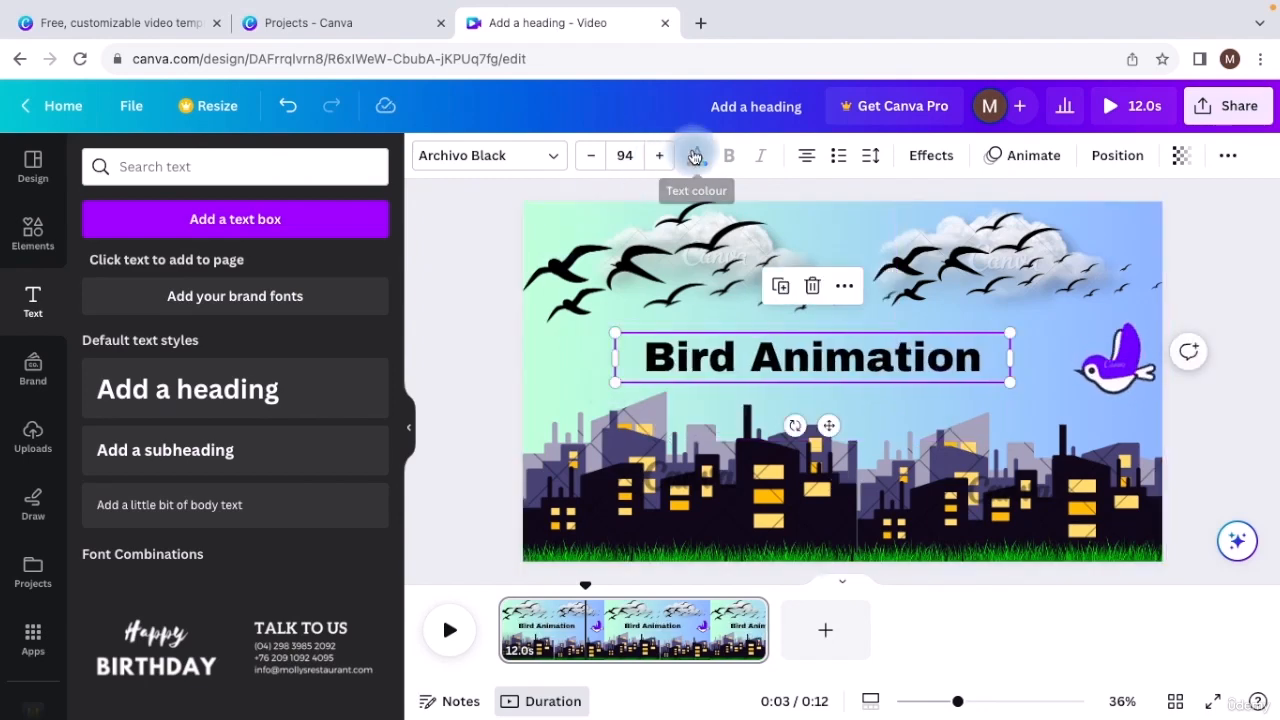
# Try white as the heading's text colour and set it back to black.
pyautogui.click(695, 157)
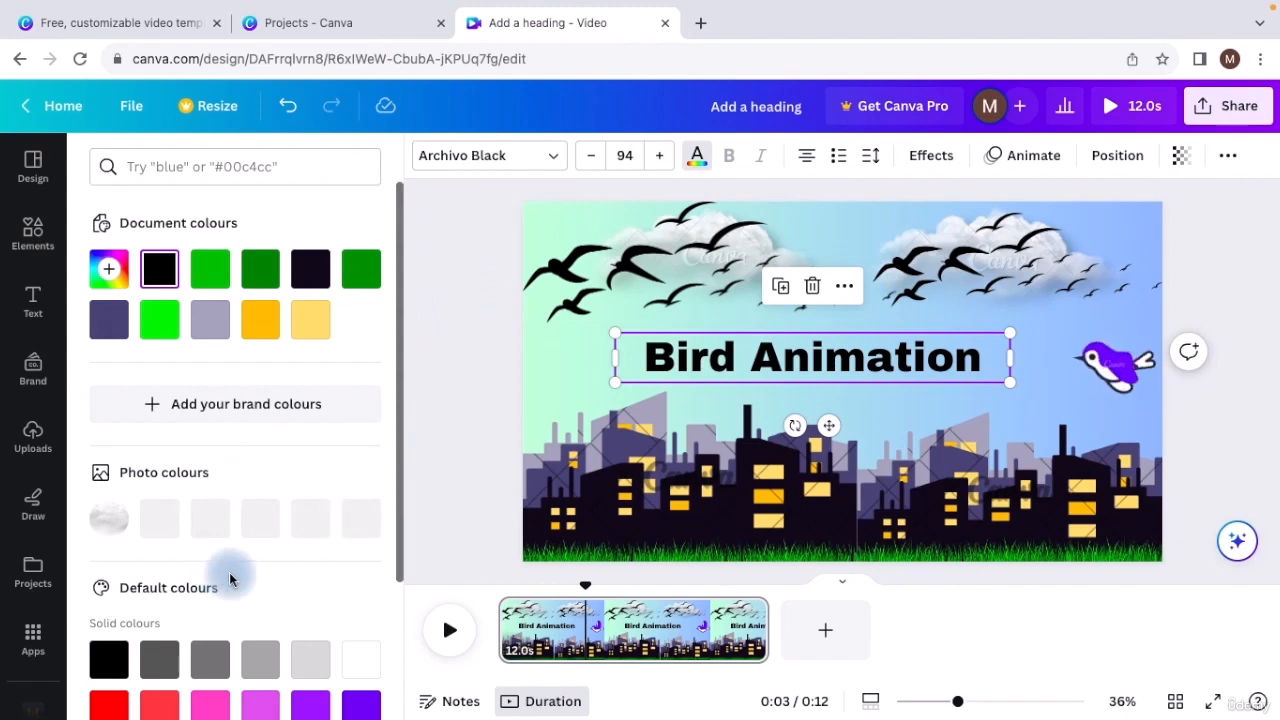
pyautogui.click(362, 662)
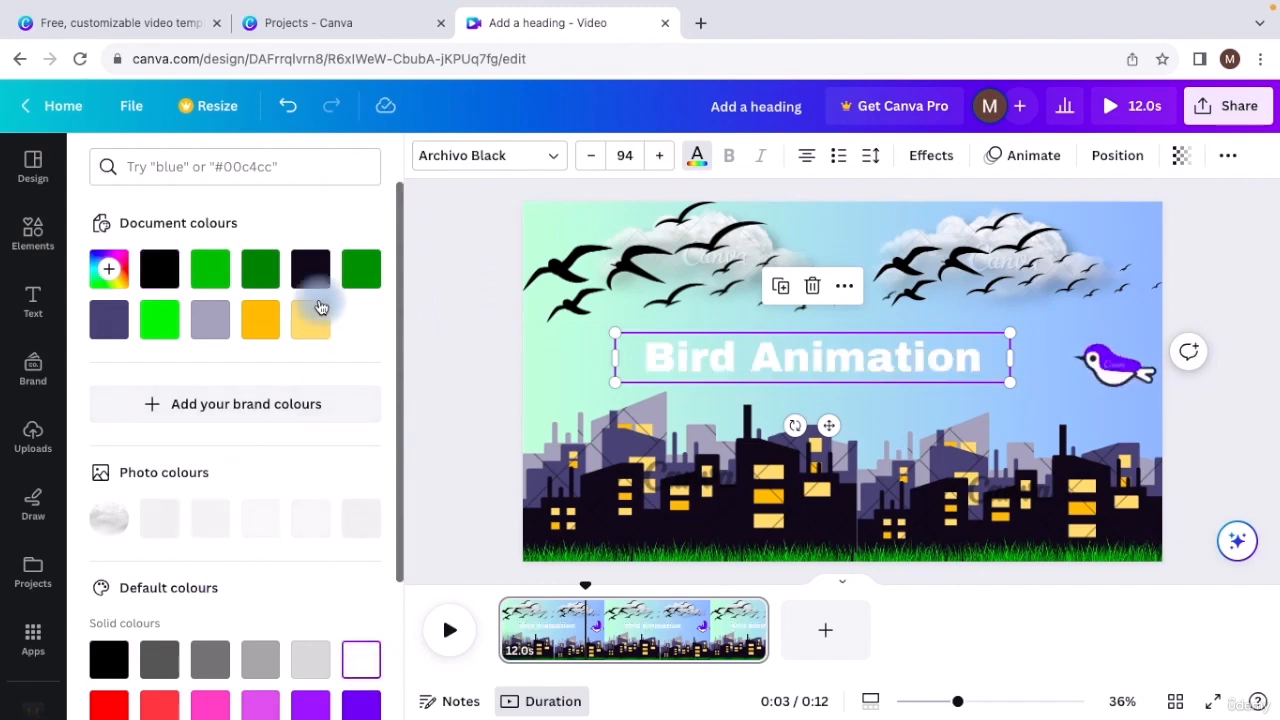
pyautogui.click(172, 276)
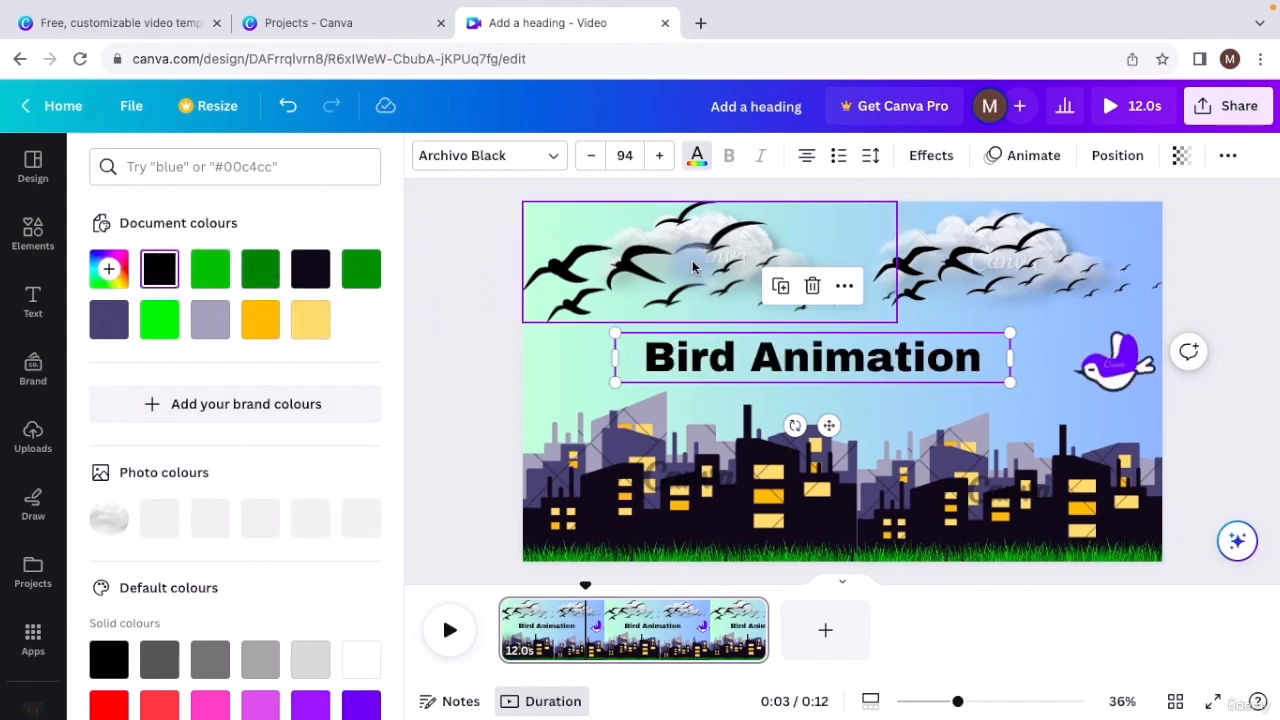
pyautogui.click(449, 254)
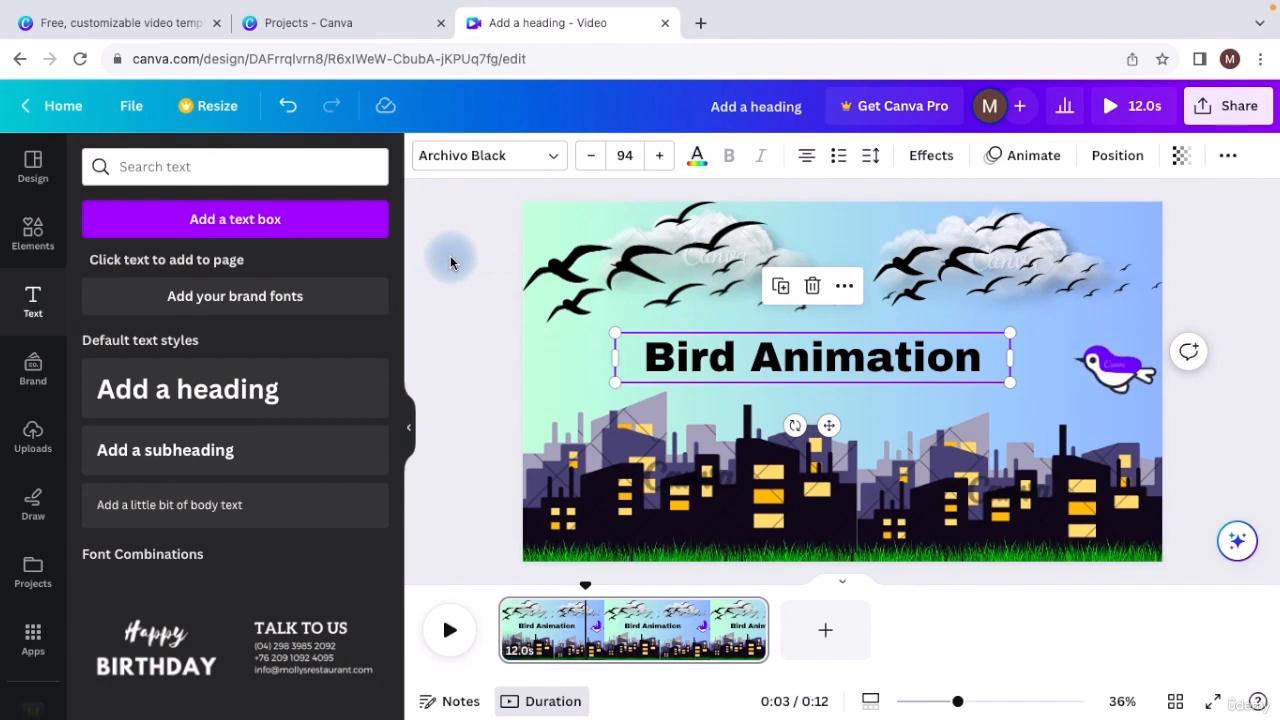
# Set the heading's letter spacing to 67 and move the text box slightly right to centre it on the page.
pyautogui.click(726, 351)
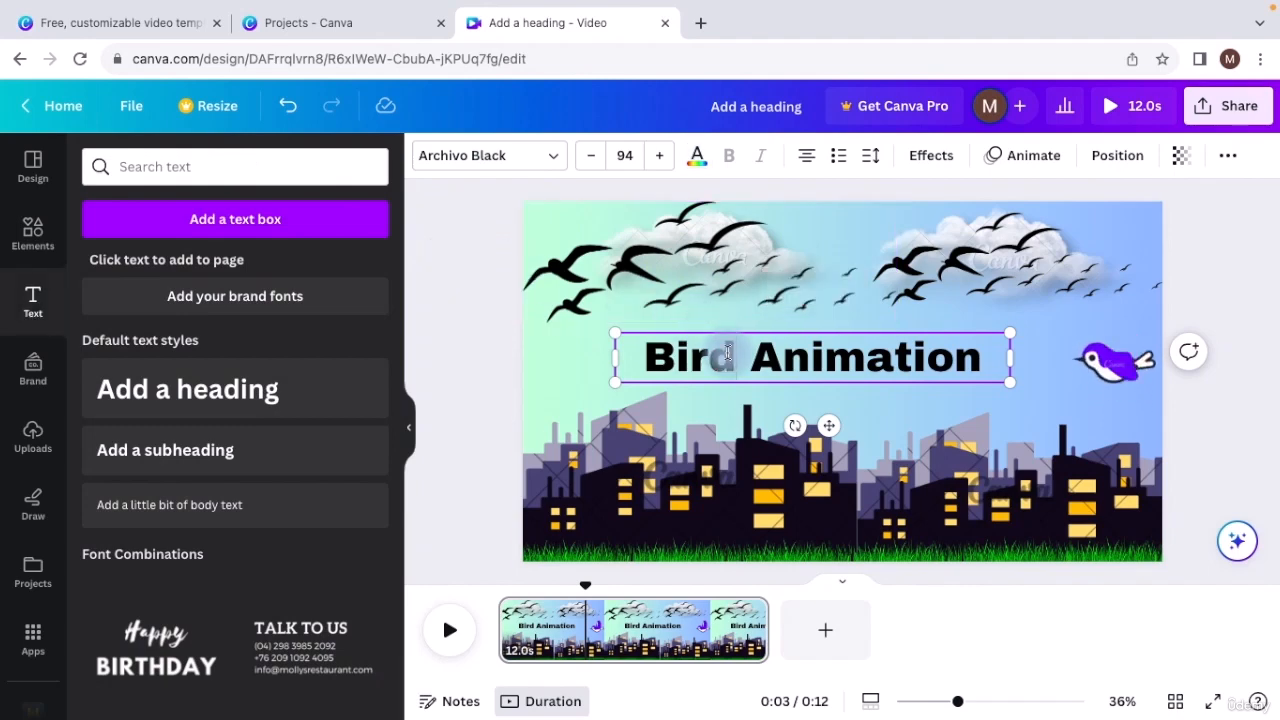
pyautogui.click(870, 160)
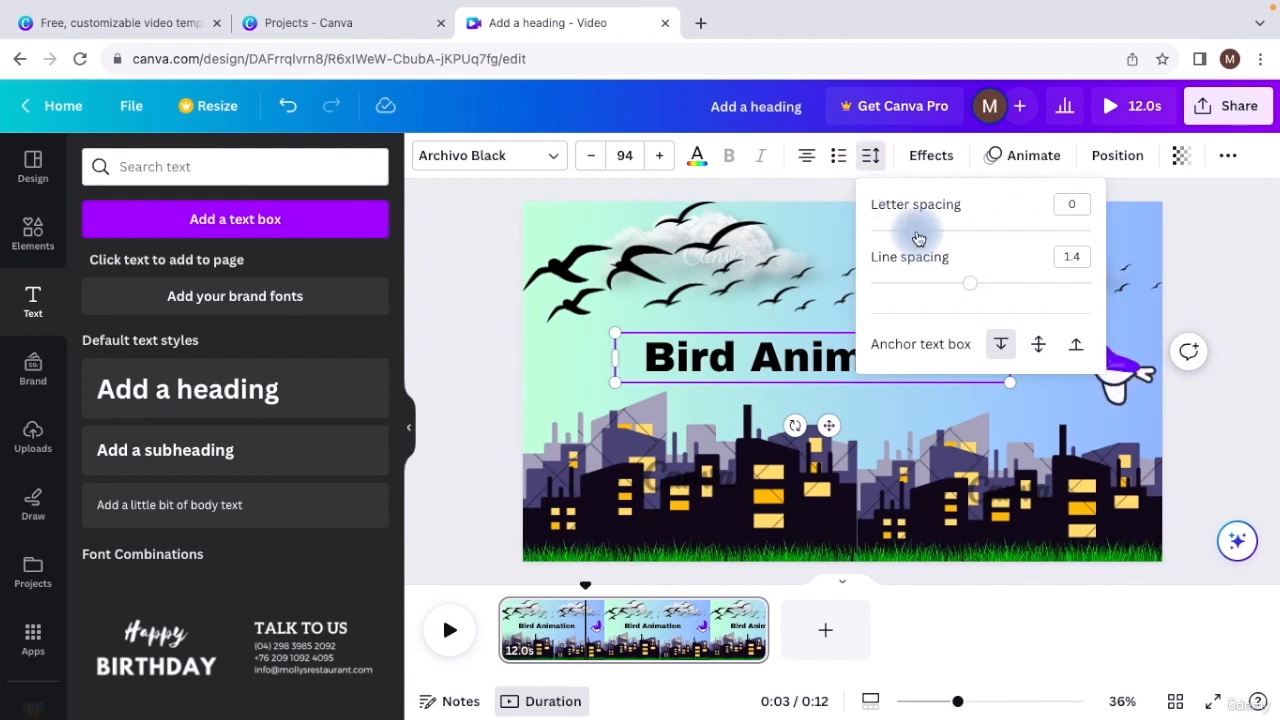
pyautogui.moveTo(917, 235); pyautogui.dragTo(932, 235)
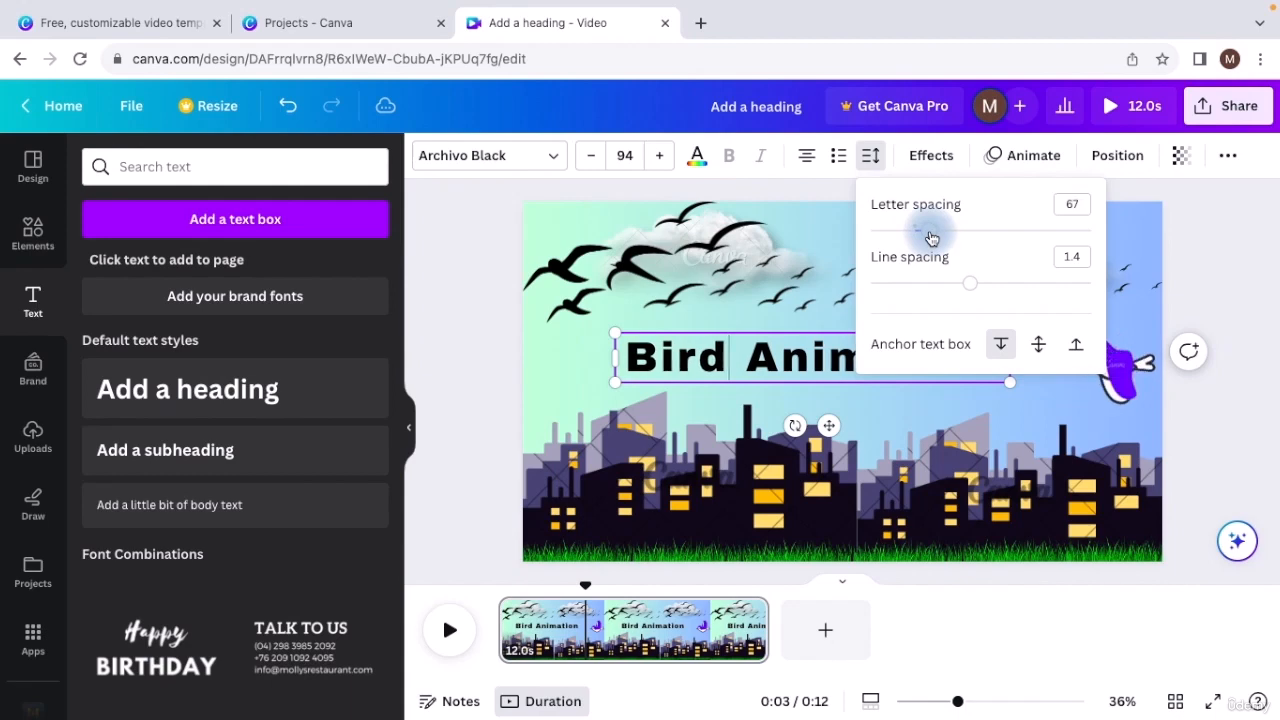
pyautogui.click(558, 300)
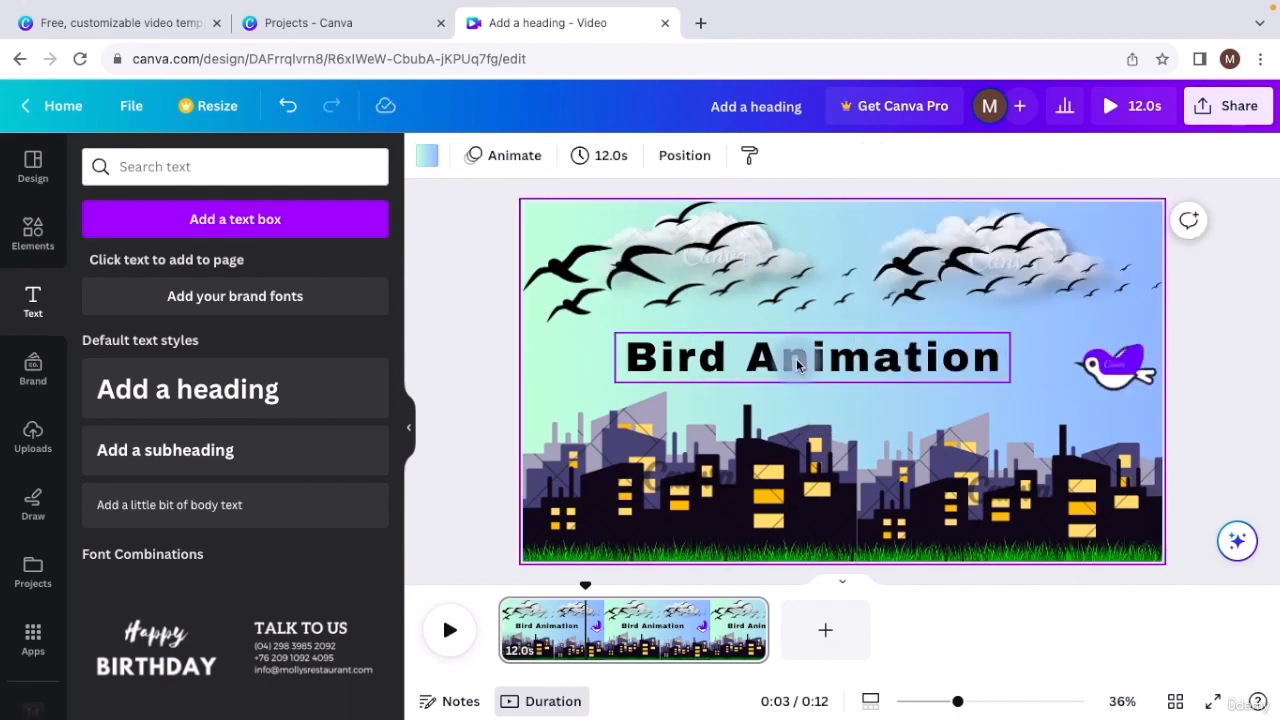
pyautogui.moveTo(797, 366); pyautogui.dragTo(828, 365)
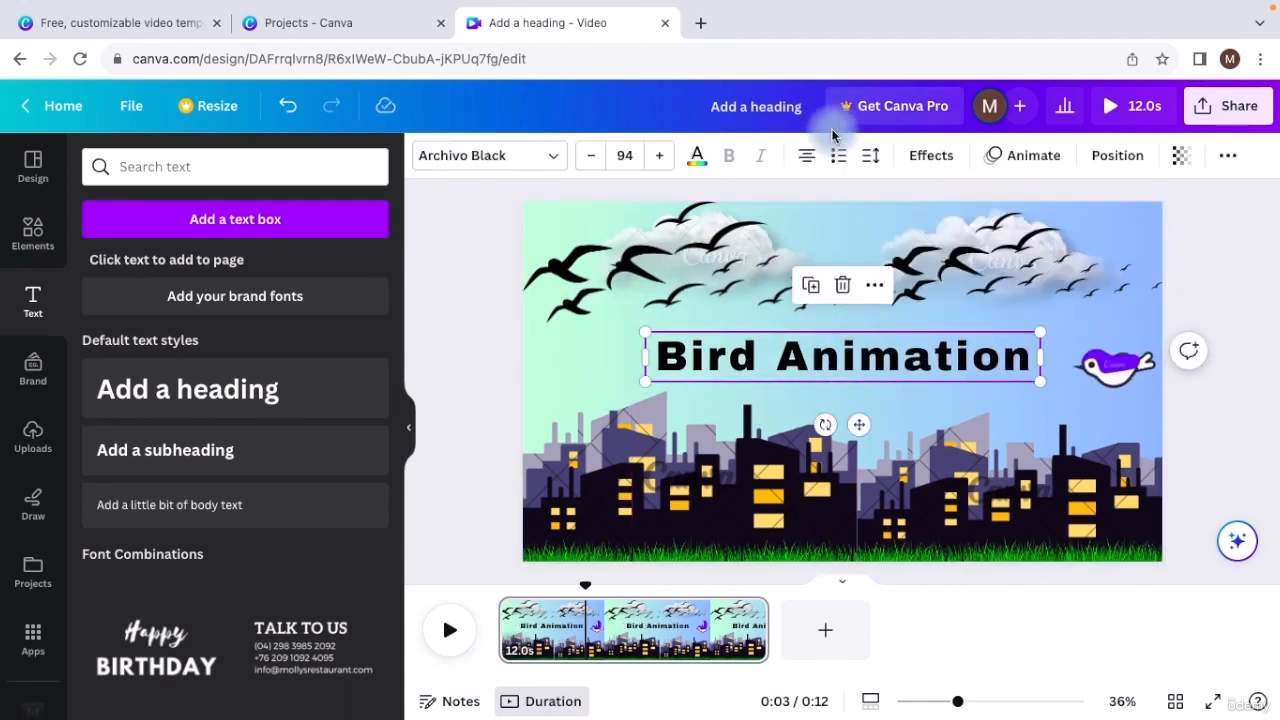
# Cycle the heading through the text alignment options and return it to centre alignment.
pyautogui.click(810, 157)
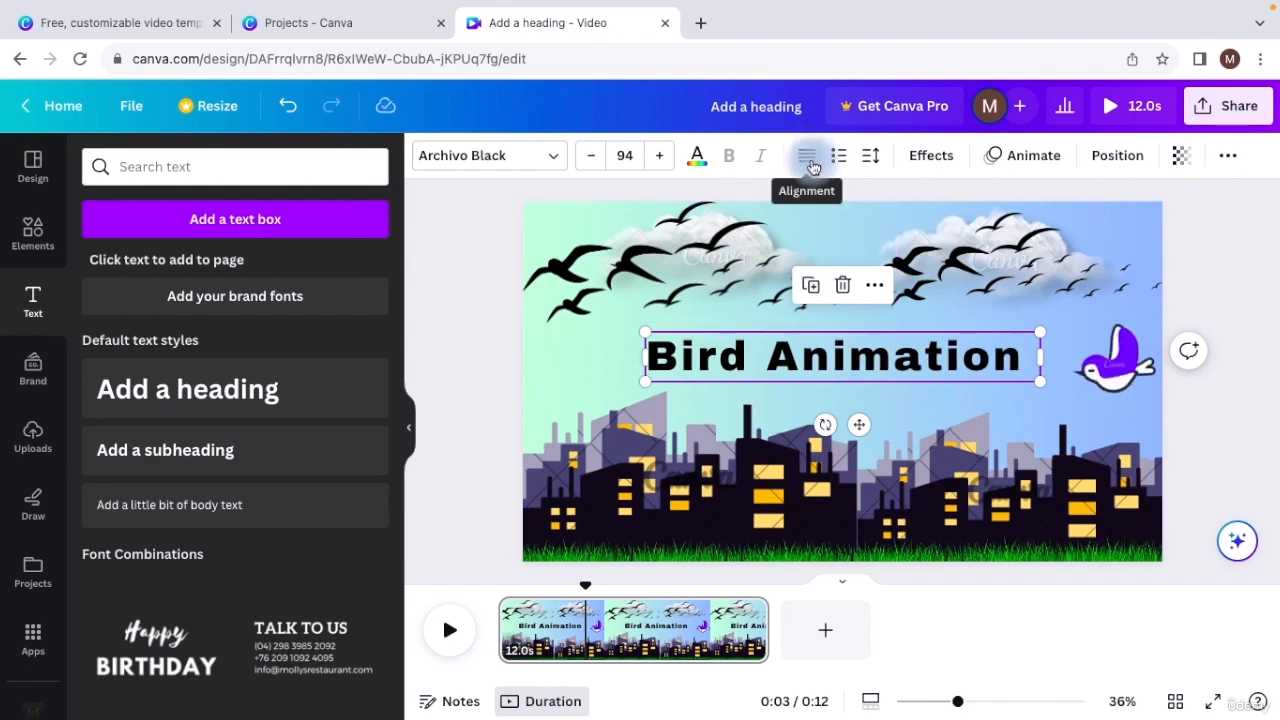
pyautogui.click(810, 158)
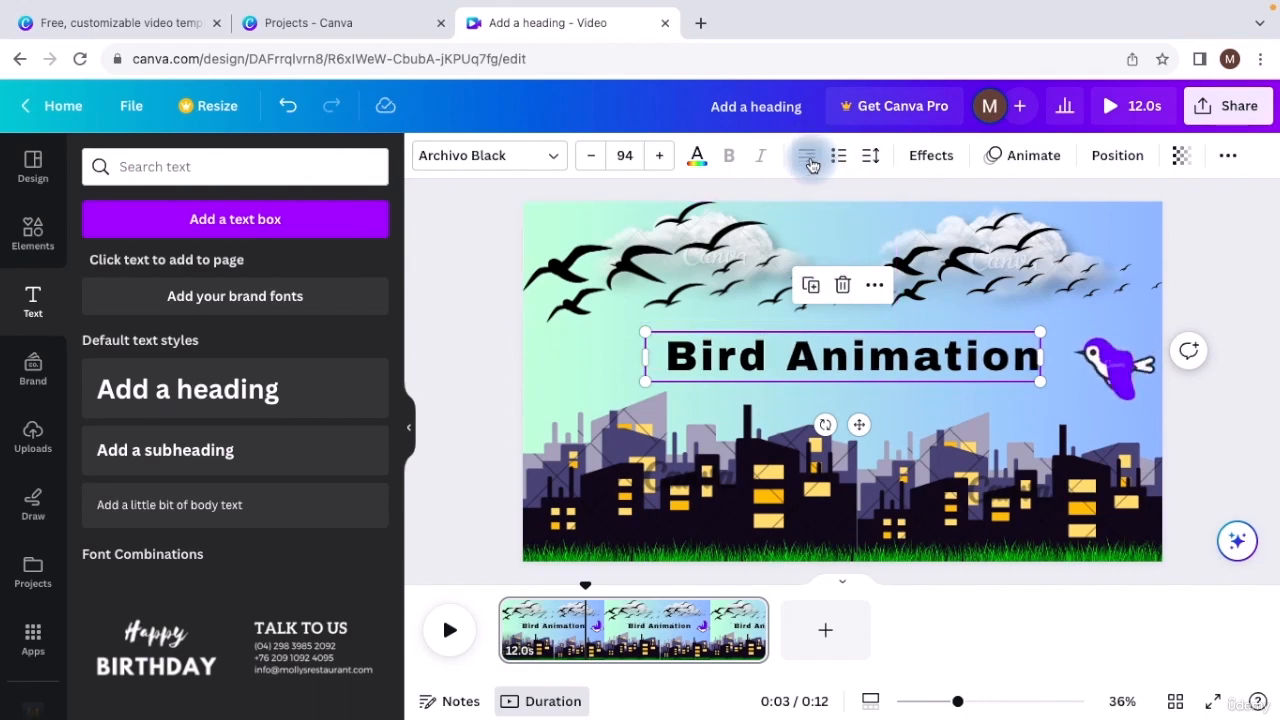
pyautogui.click(810, 158)
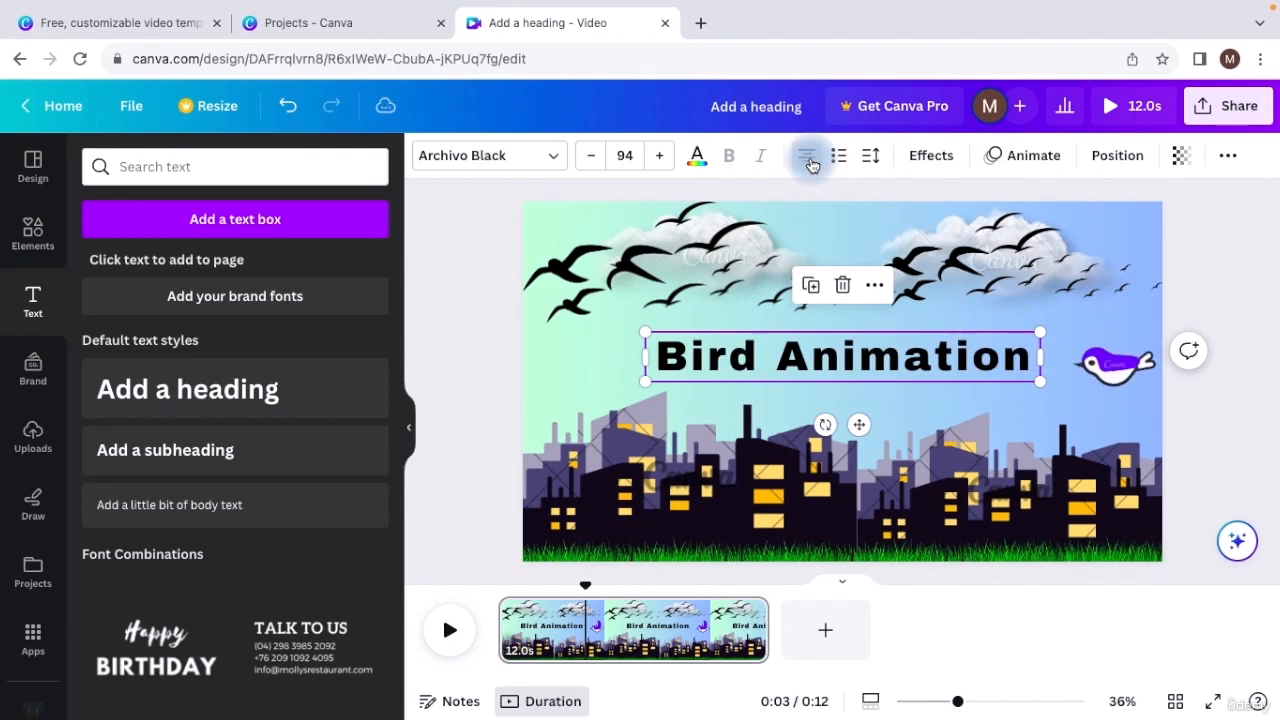
# Try the Shadow, Lift, Hollow, Splice and Outline effects on the heading, returning to Hollow.
pyautogui.click(929, 158)
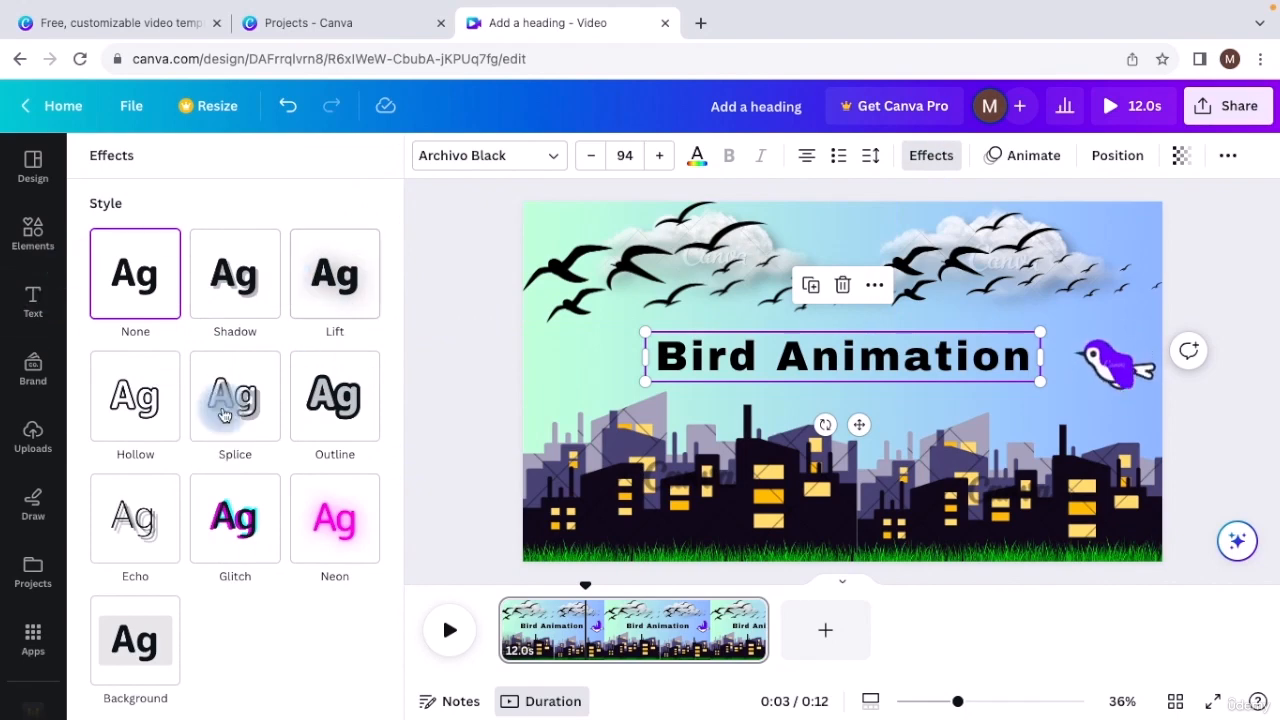
pyautogui.click(215, 300)
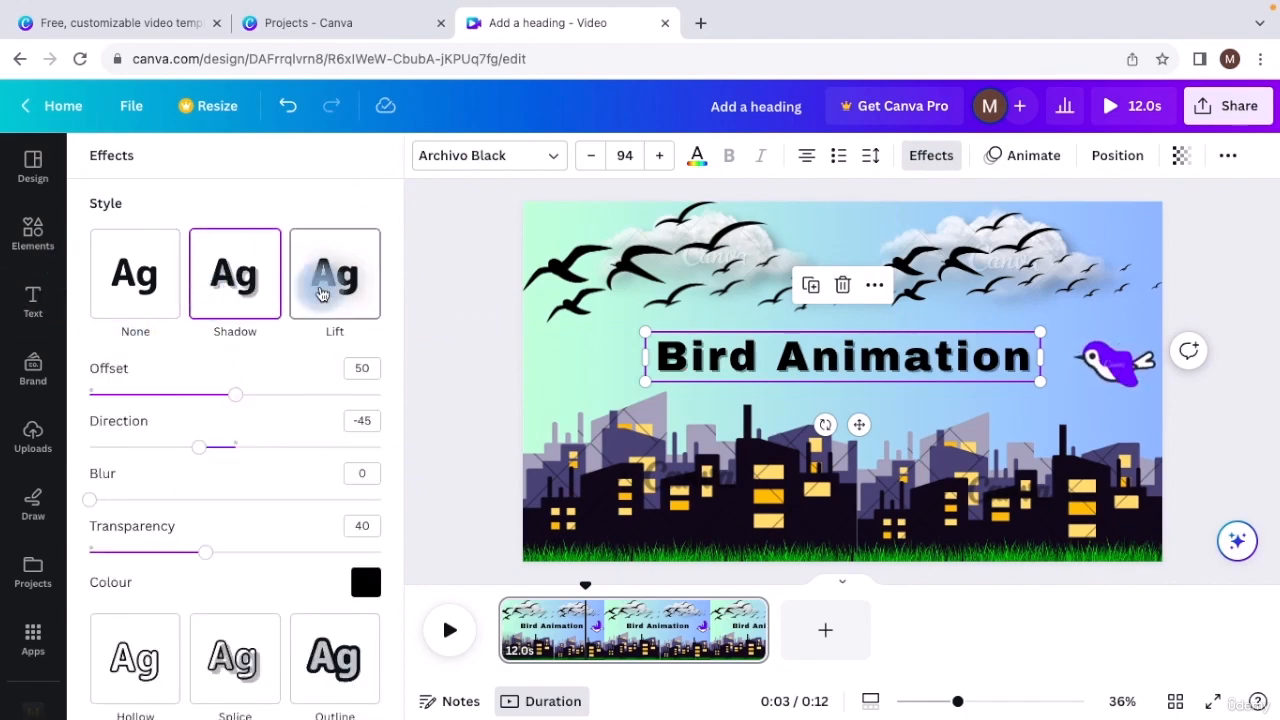
pyautogui.click(321, 293)
pyautogui.click(148, 468)
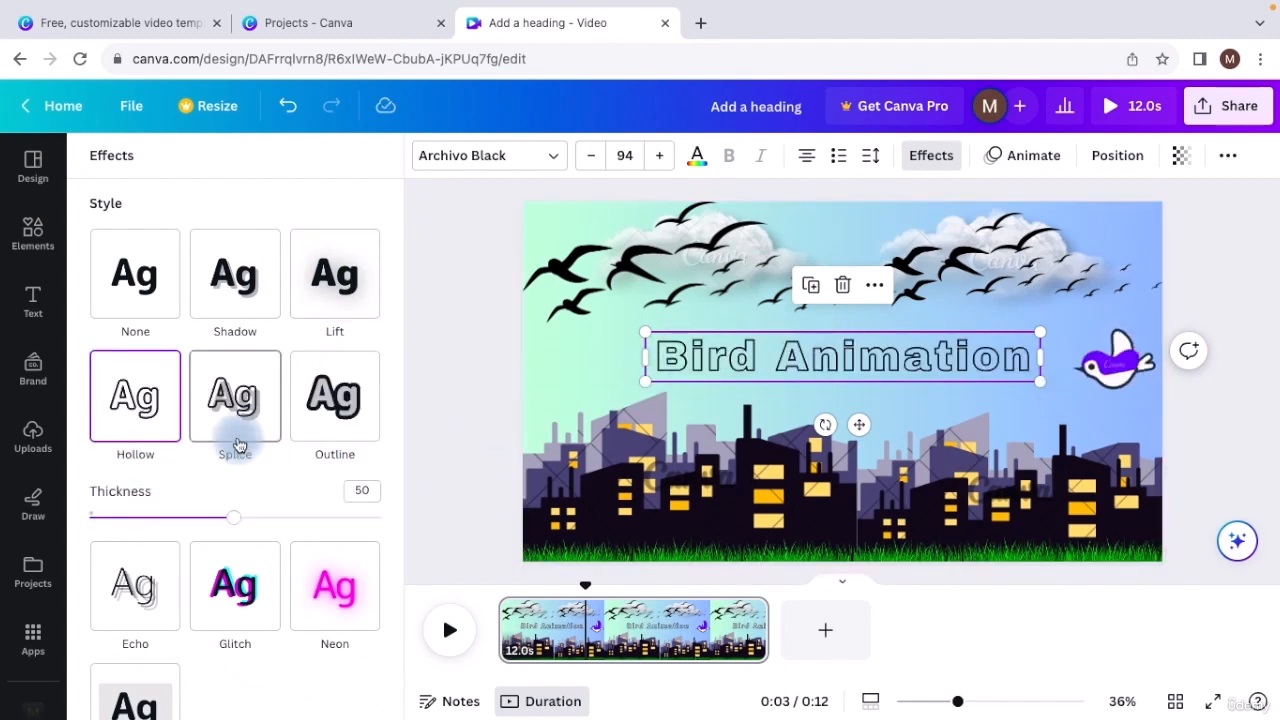
pyautogui.click(231, 413)
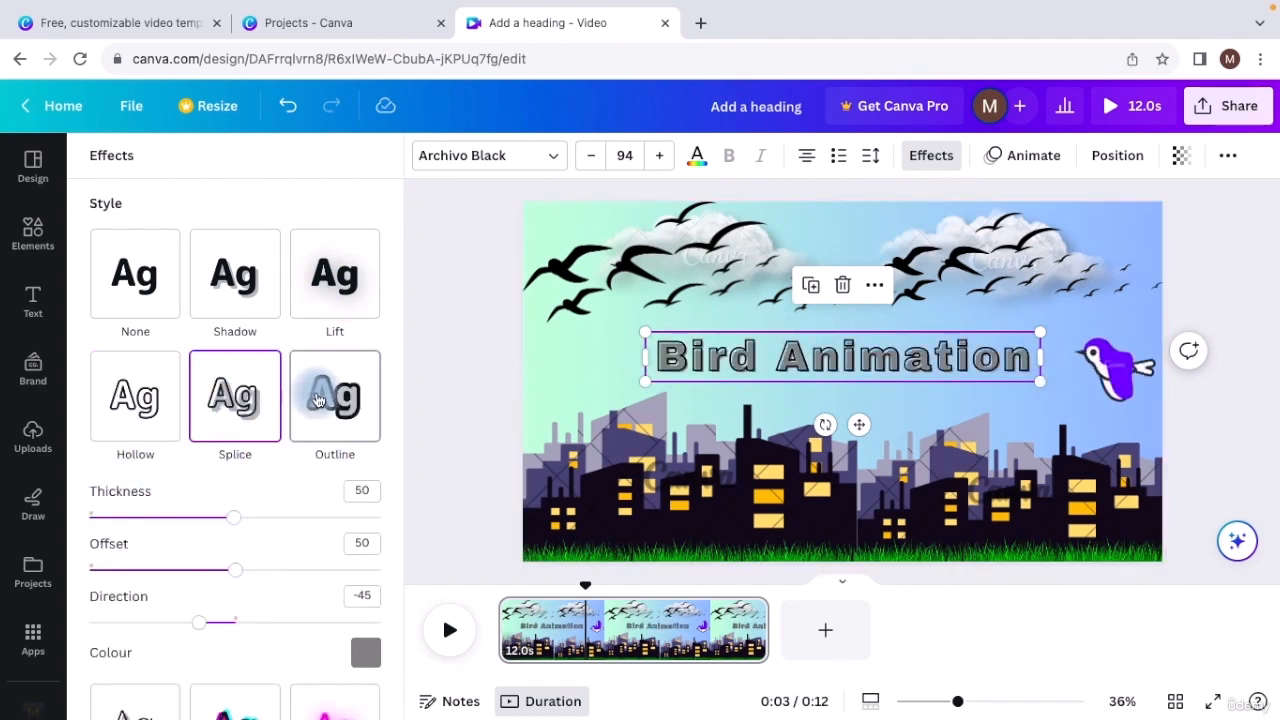
pyautogui.click(317, 400)
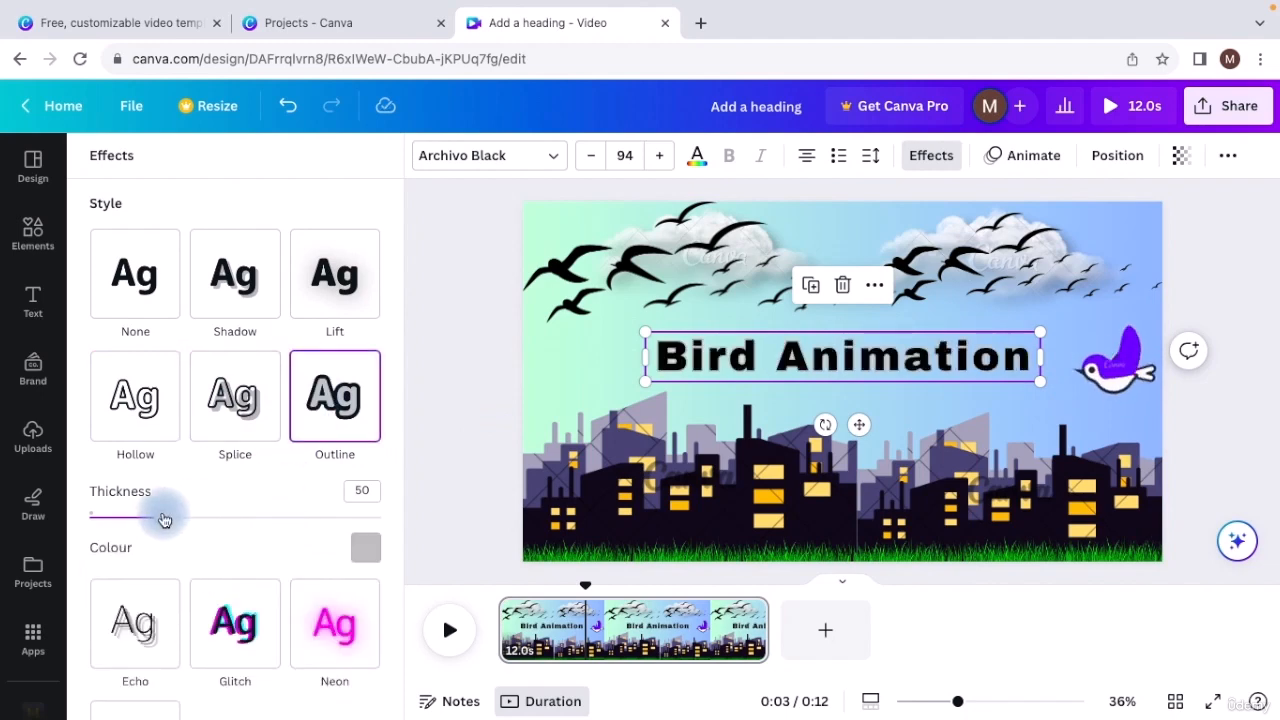
pyautogui.click(146, 400)
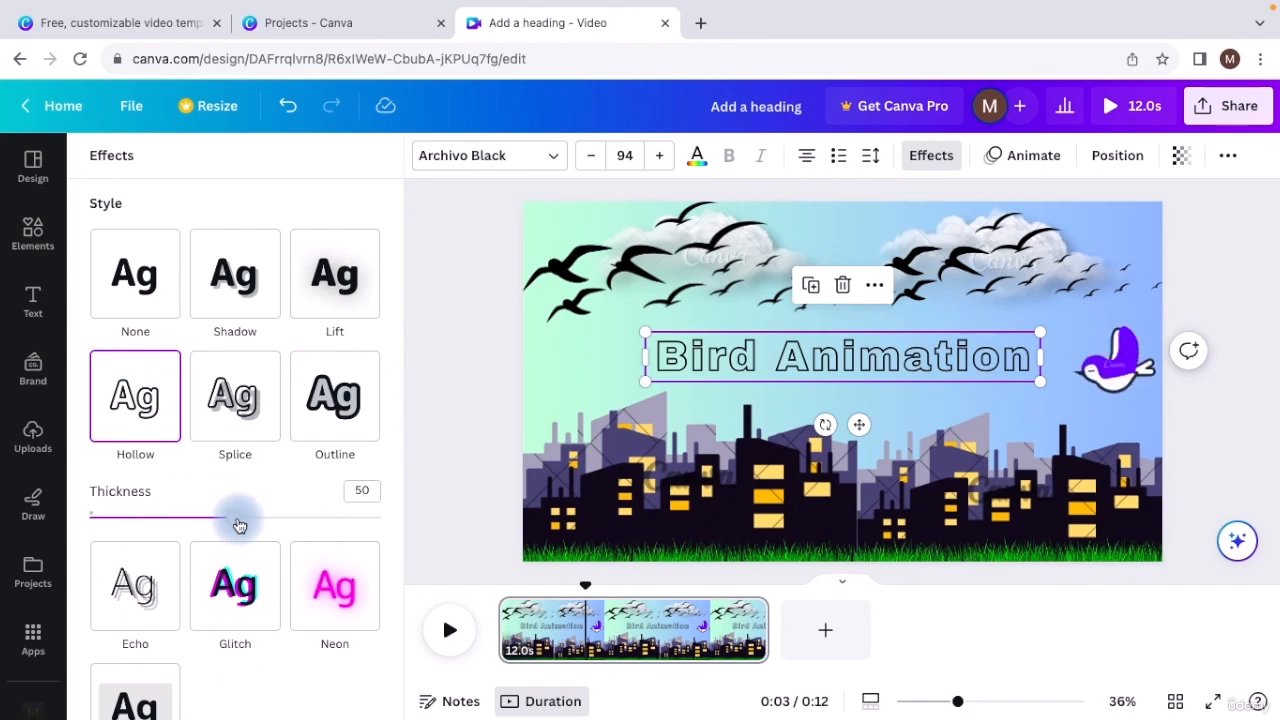
# Apply the Neon effect to the heading with an intensity of 86 and deselect it.
pyautogui.scroll(-2, 238, 492)
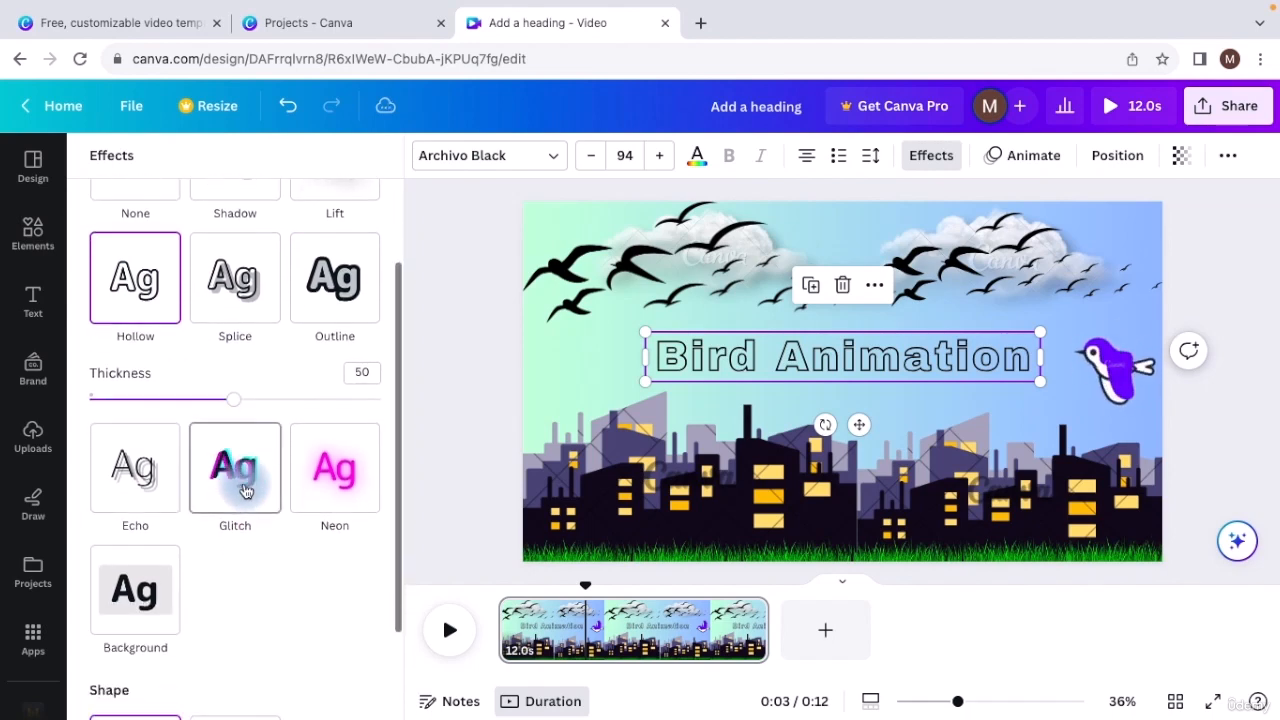
pyautogui.click(317, 489)
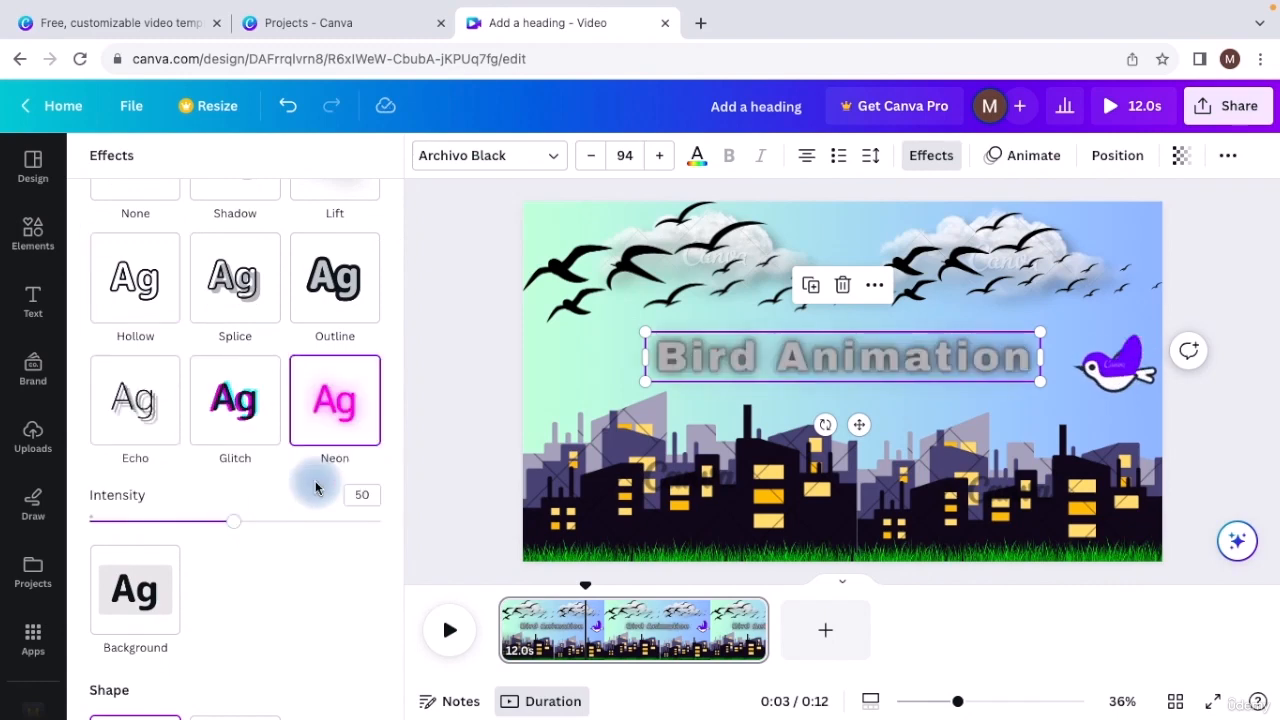
pyautogui.moveTo(232, 528); pyautogui.dragTo(335, 536)
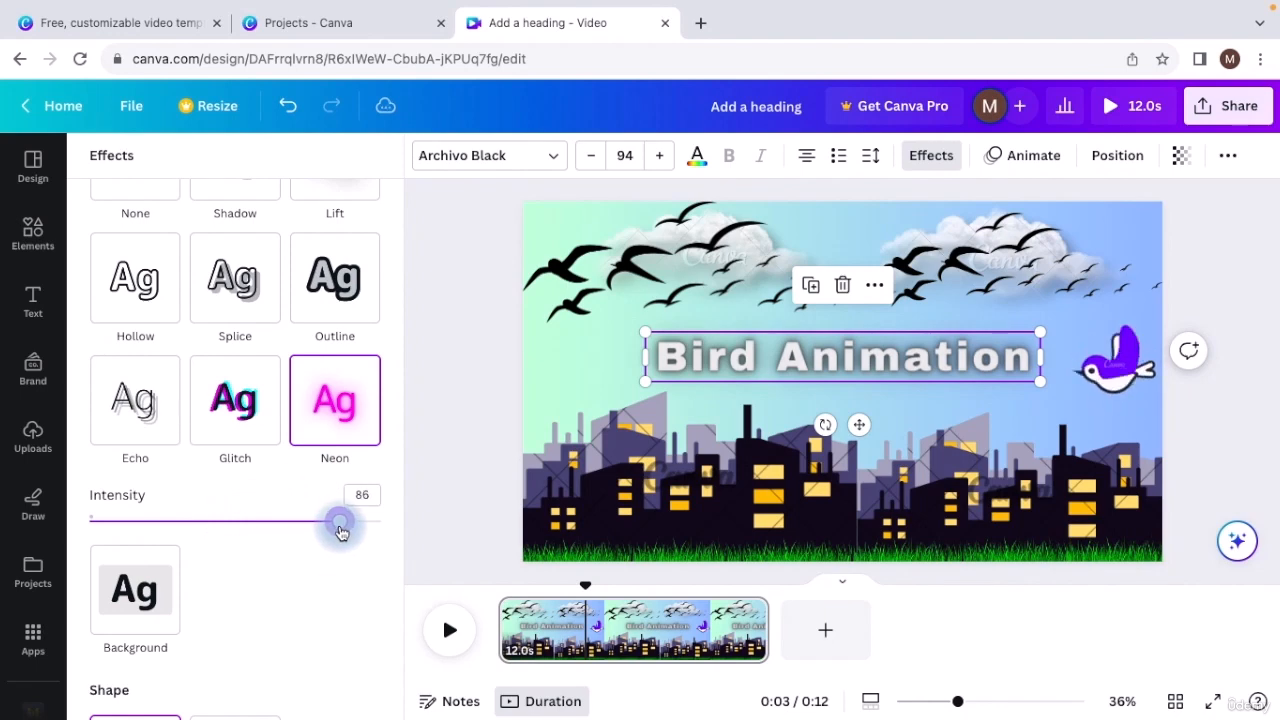
pyautogui.click(569, 357)
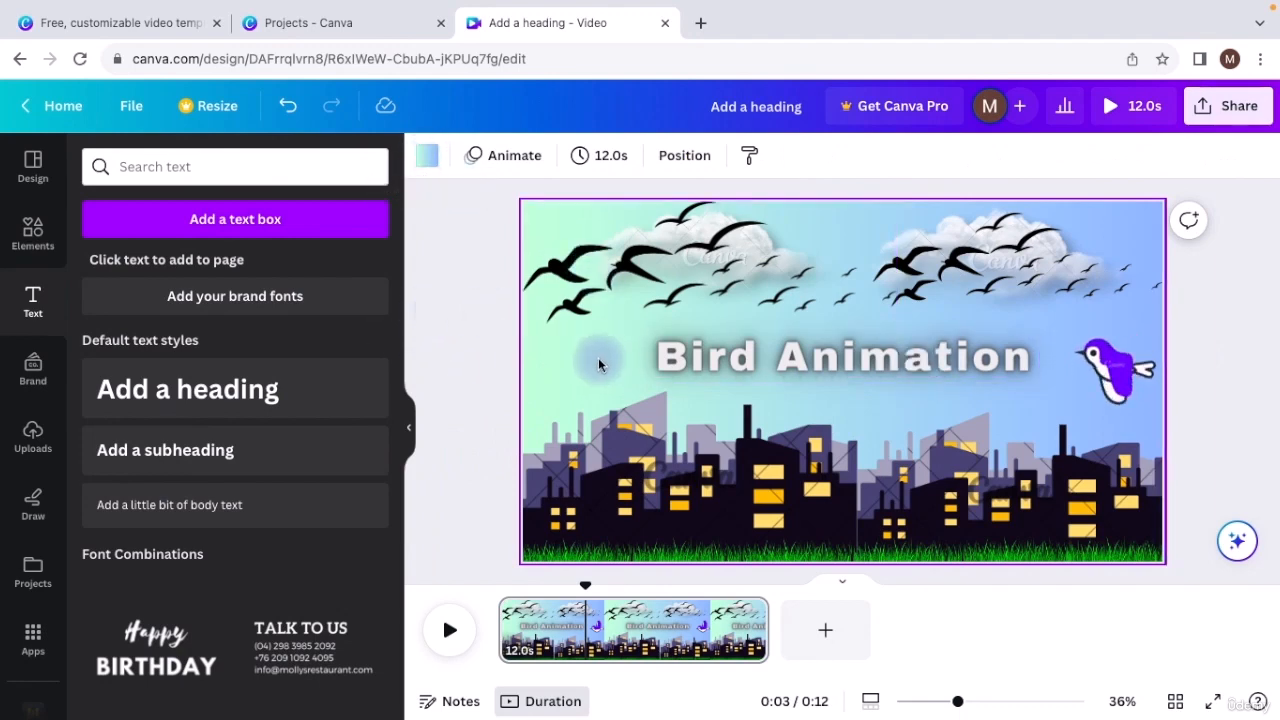
# Look through the text animations for the heading and try Rise, set to animate on both enter and exit.
pyautogui.click(680, 347)
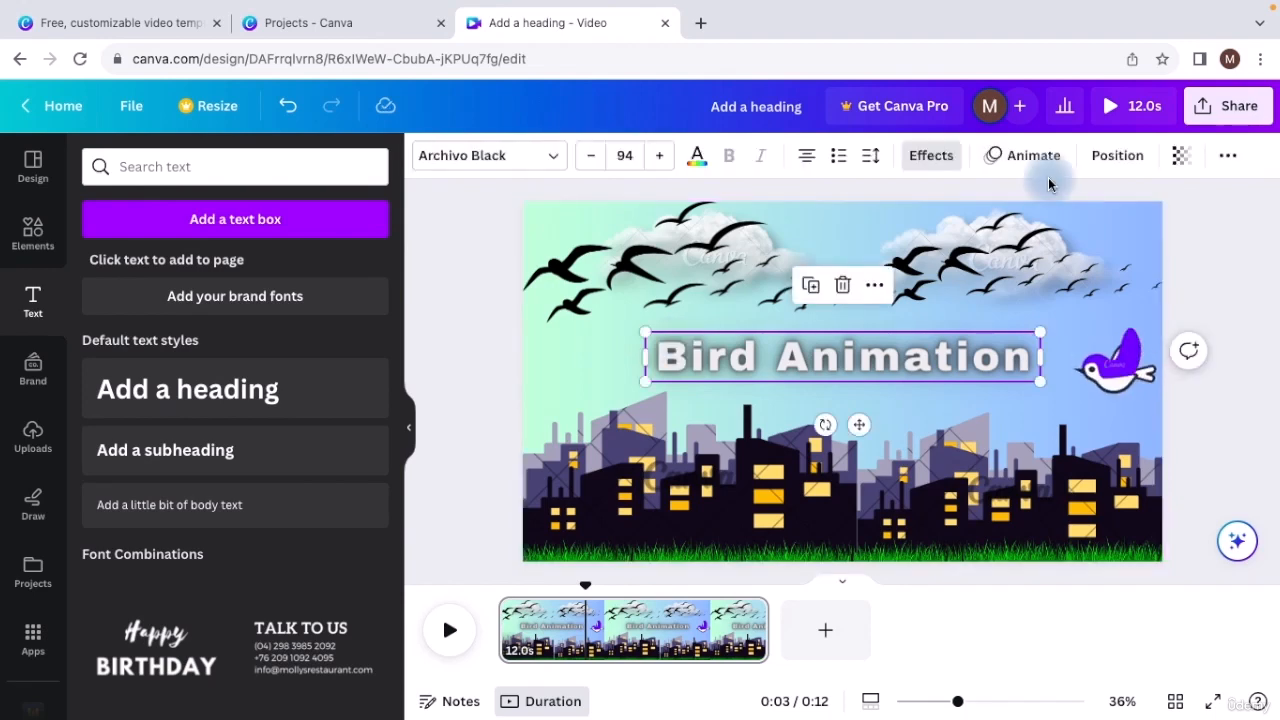
pyautogui.click(1028, 155)
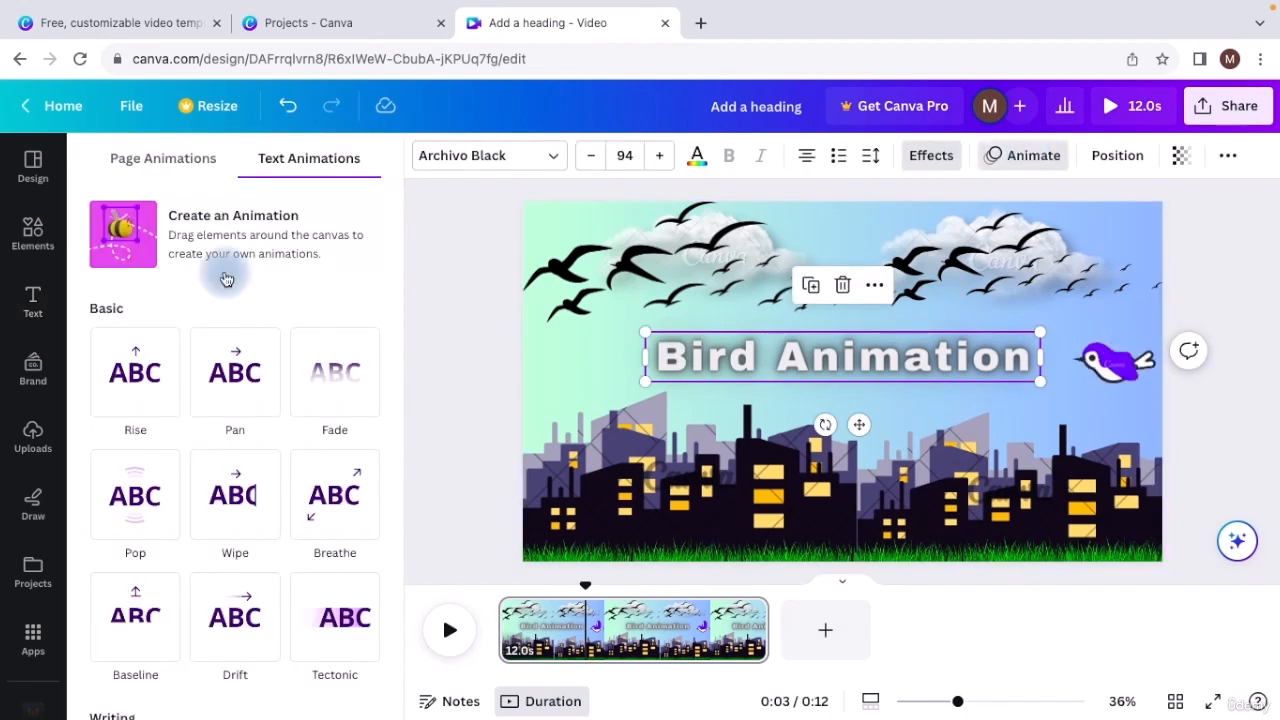
pyautogui.scroll(-2, 266, 463)
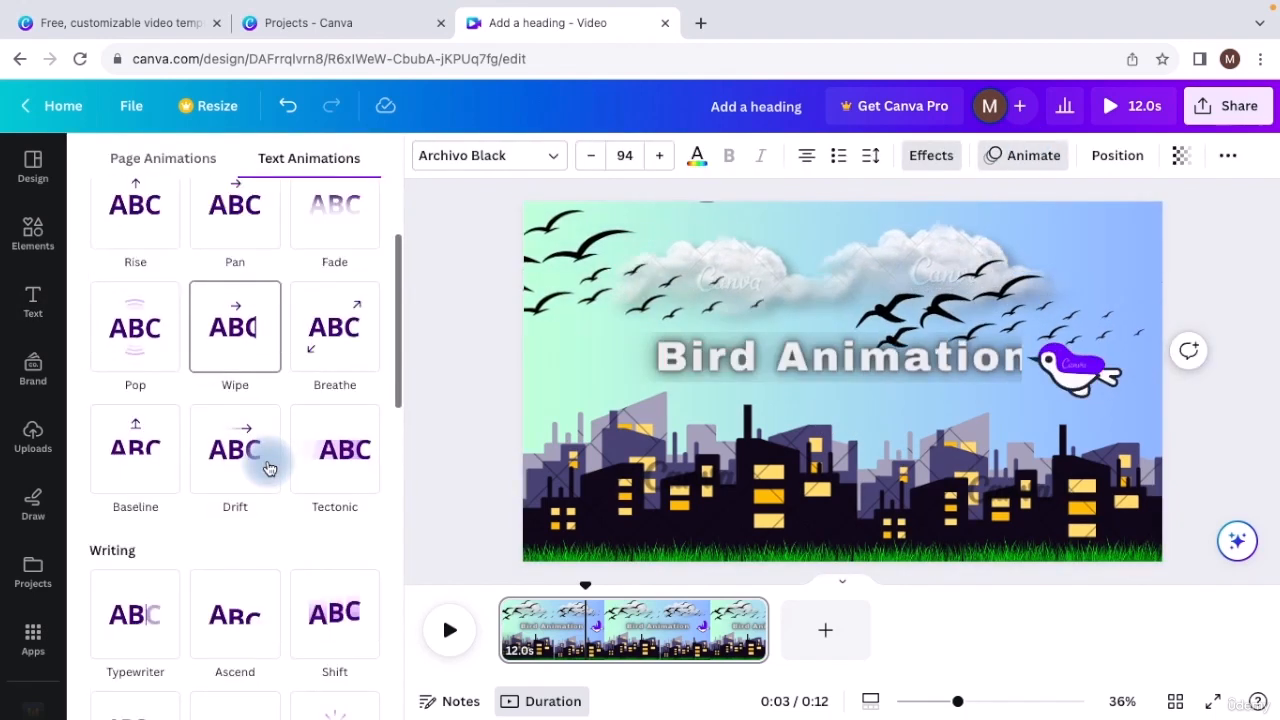
pyautogui.scroll(2, 266, 466)
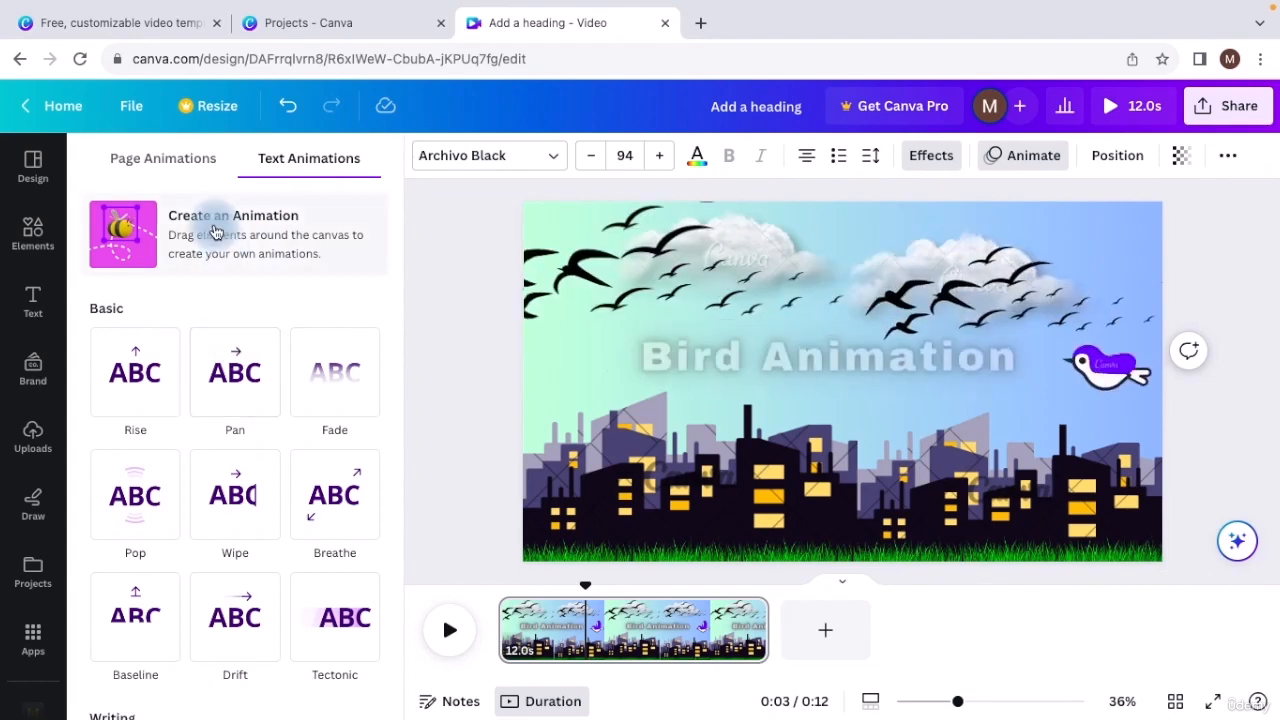
pyautogui.click(150, 396)
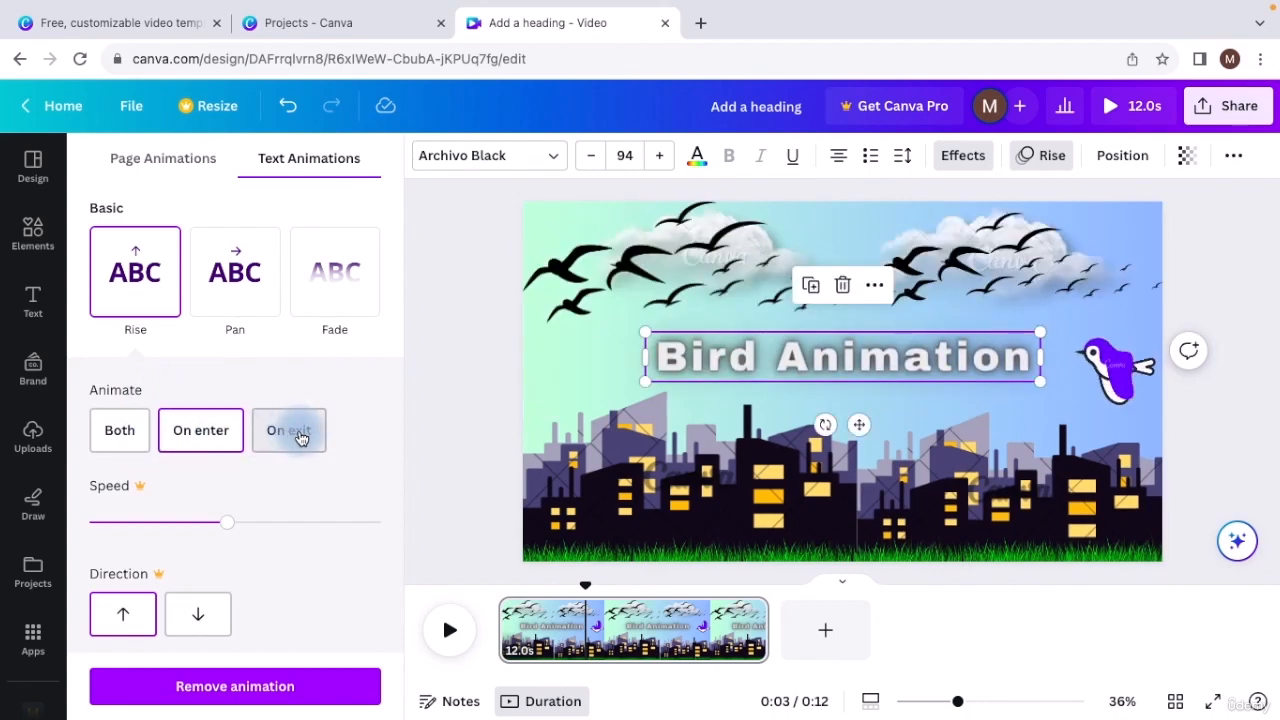
pyautogui.click(126, 432)
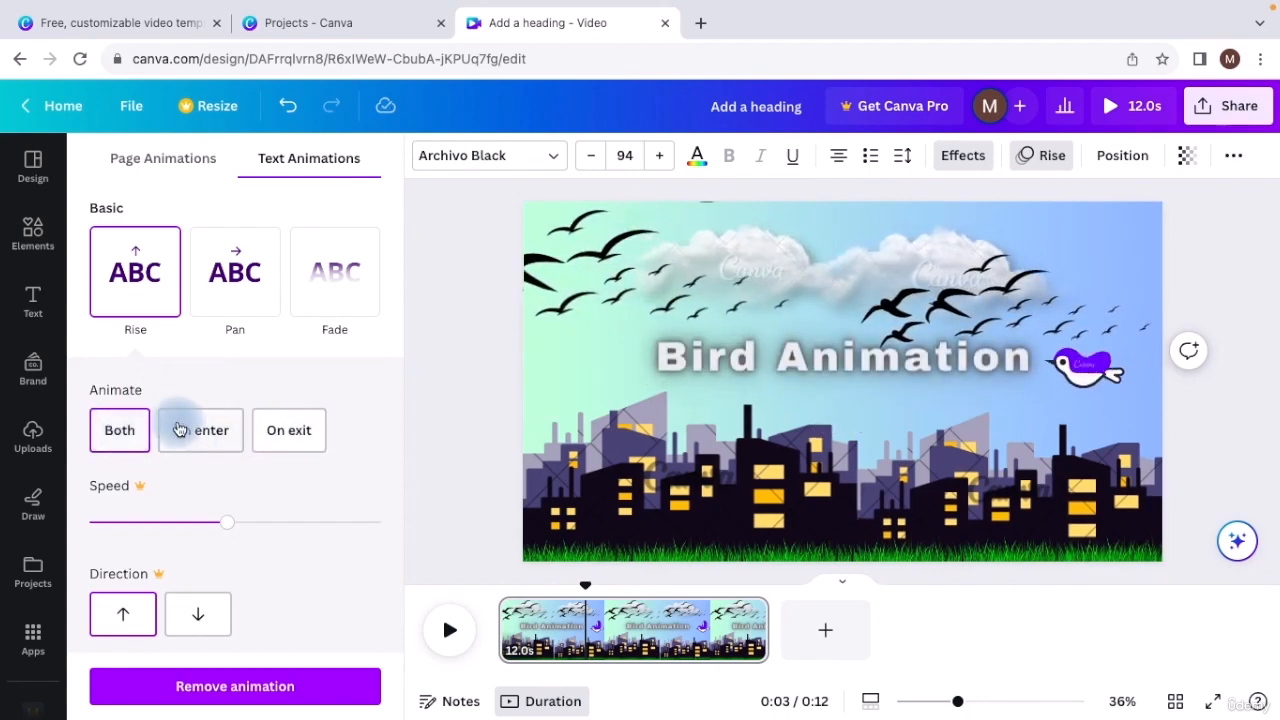
# Try the Pan animation on the heading.
pyautogui.scroll(2, 180, 420)
pyautogui.click(223, 380)
pyautogui.scroll(-2, 215, 392)
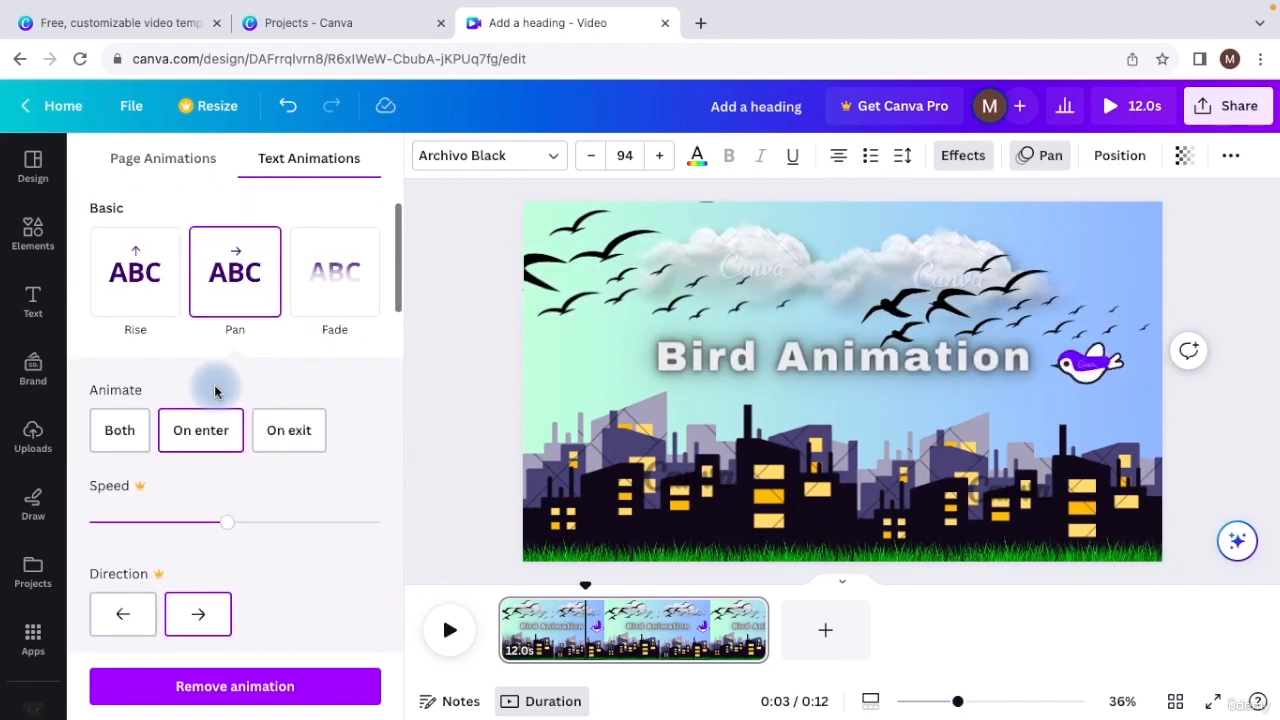
pyautogui.scroll(2, 214, 386)
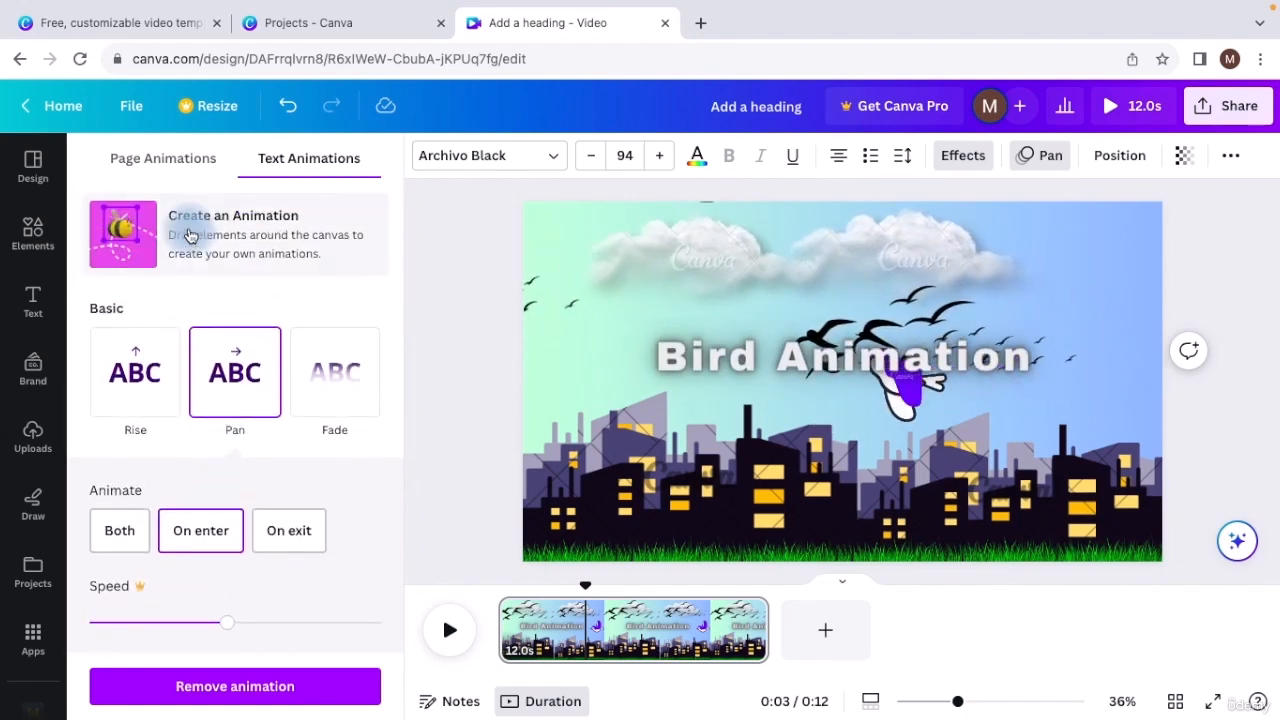
# Create a custom animation for the heading by tracing a freehand motion path on the canvas, and finish it.
pyautogui.click(120, 238)
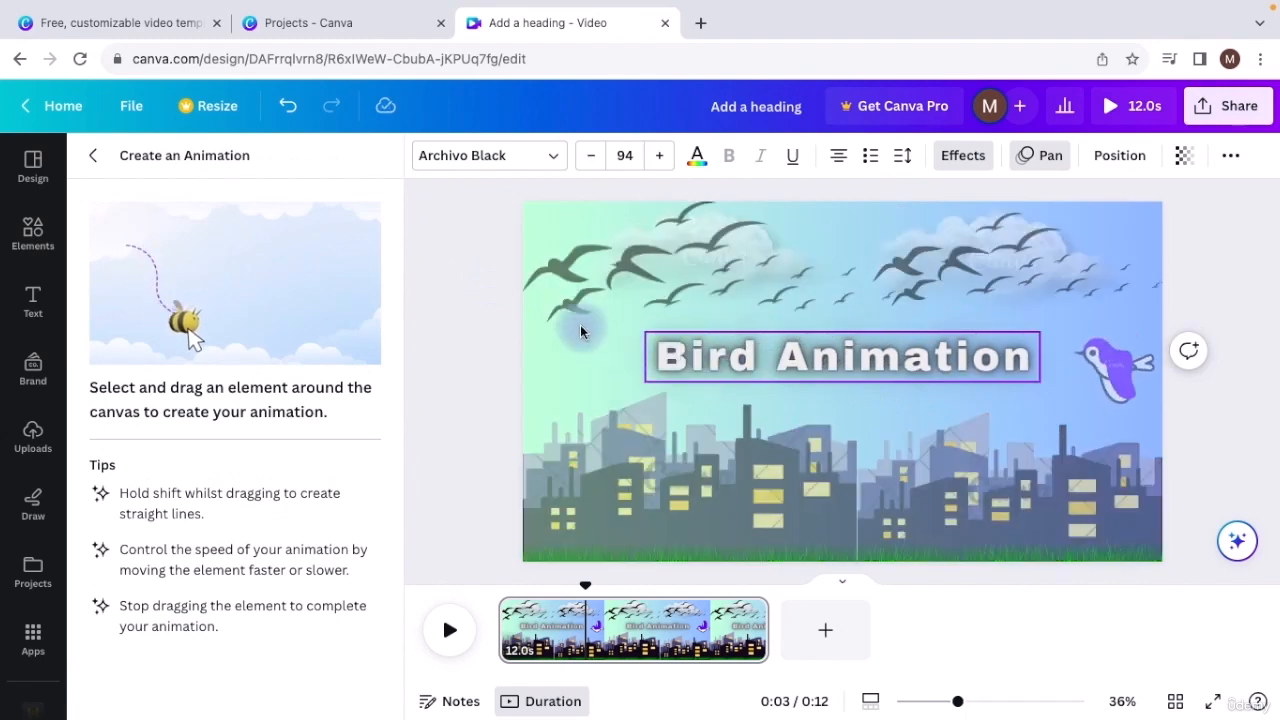
pyautogui.moveTo(695, 352)
pyautogui.mouseDown()
pyautogui.moveTo(616, 347)
pyautogui.moveTo(667, 265)
pyautogui.moveTo(747, 261)
pyautogui.moveTo(801, 286)
pyautogui.moveTo(806, 327)
pyautogui.moveTo(761, 369)
pyautogui.moveTo(704, 387)
pyautogui.moveTo(602, 320)
pyautogui.moveTo(638, 290)
pyautogui.moveTo(749, 277)
pyautogui.moveTo(781, 307)
pyautogui.moveTo(763, 345)
pyautogui.moveTo(697, 337)
pyautogui.mouseUp()
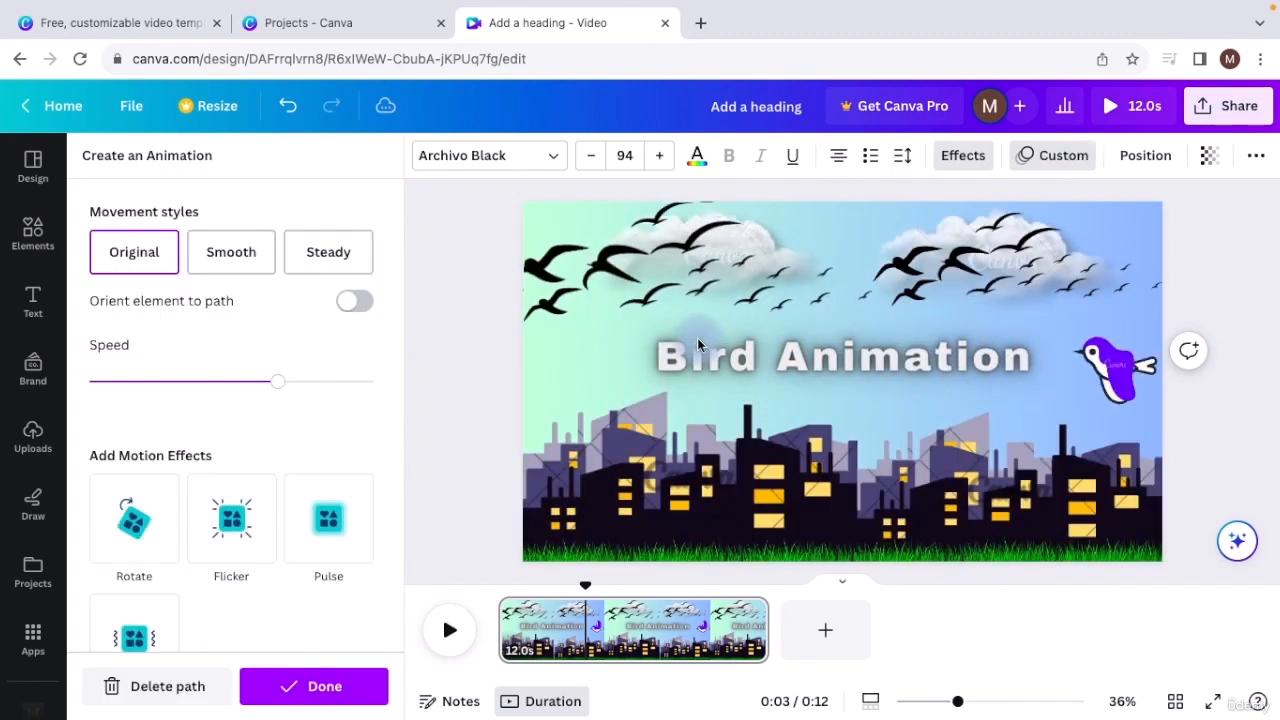
pyautogui.click(327, 686)
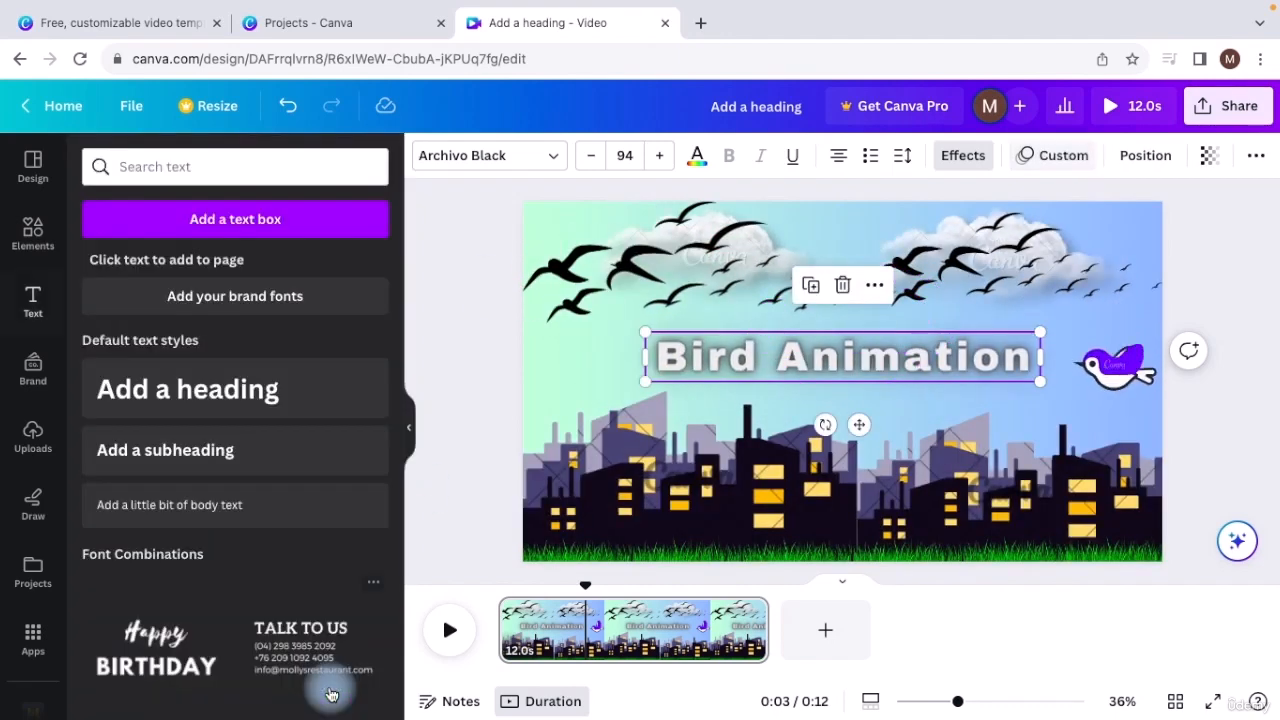
# Play the video to review the heading's motion and return the playhead to 0.0s.
pyautogui.click(449, 634)
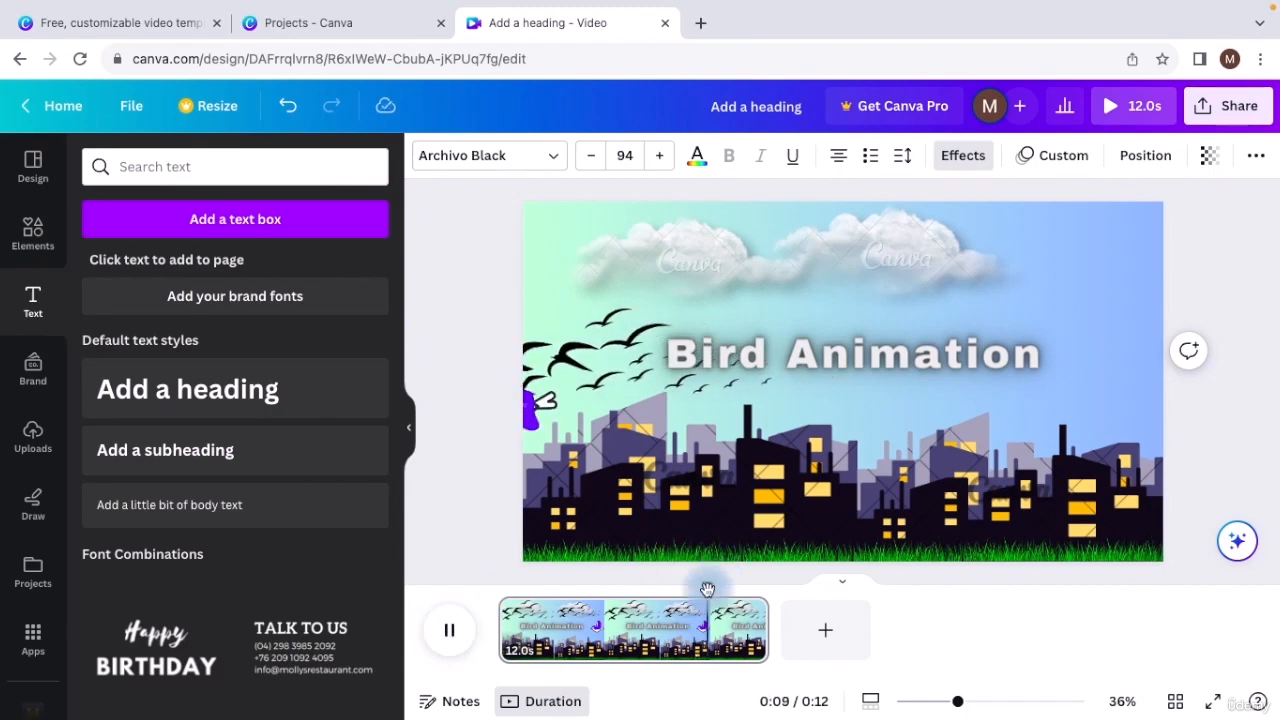
pyautogui.moveTo(708, 590); pyautogui.dragTo(484, 594)
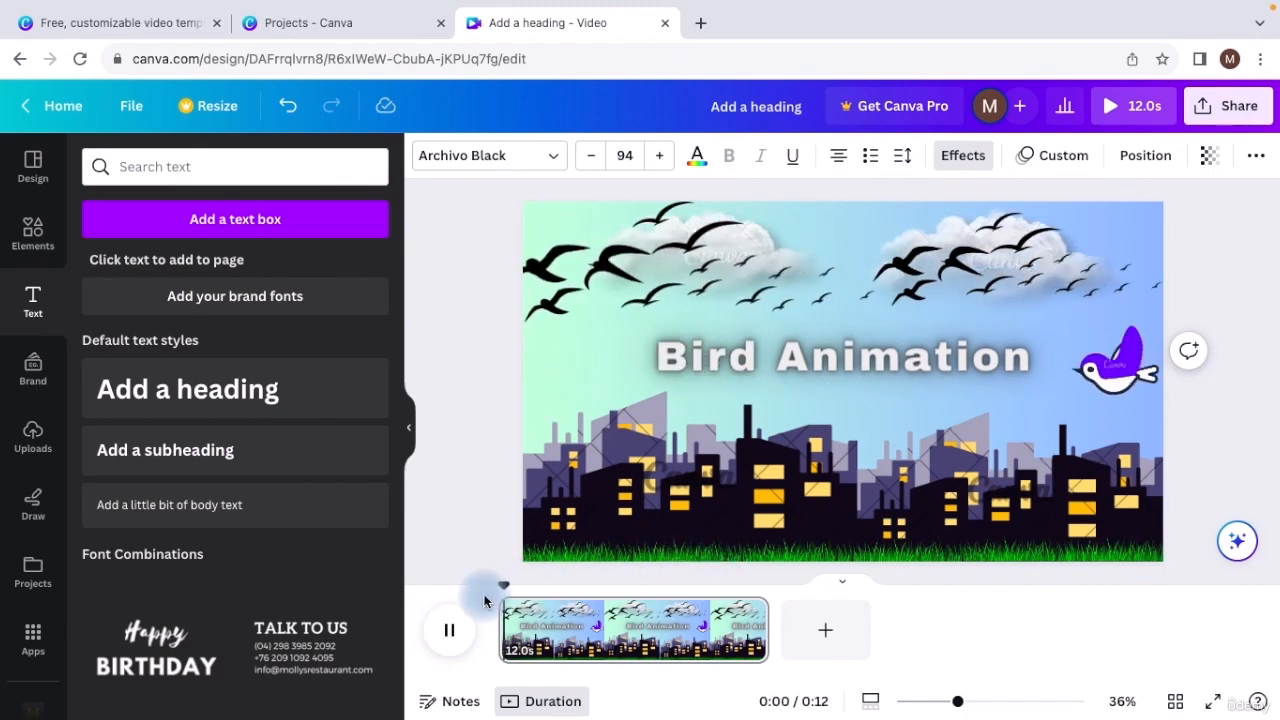
pyautogui.click(449, 637)
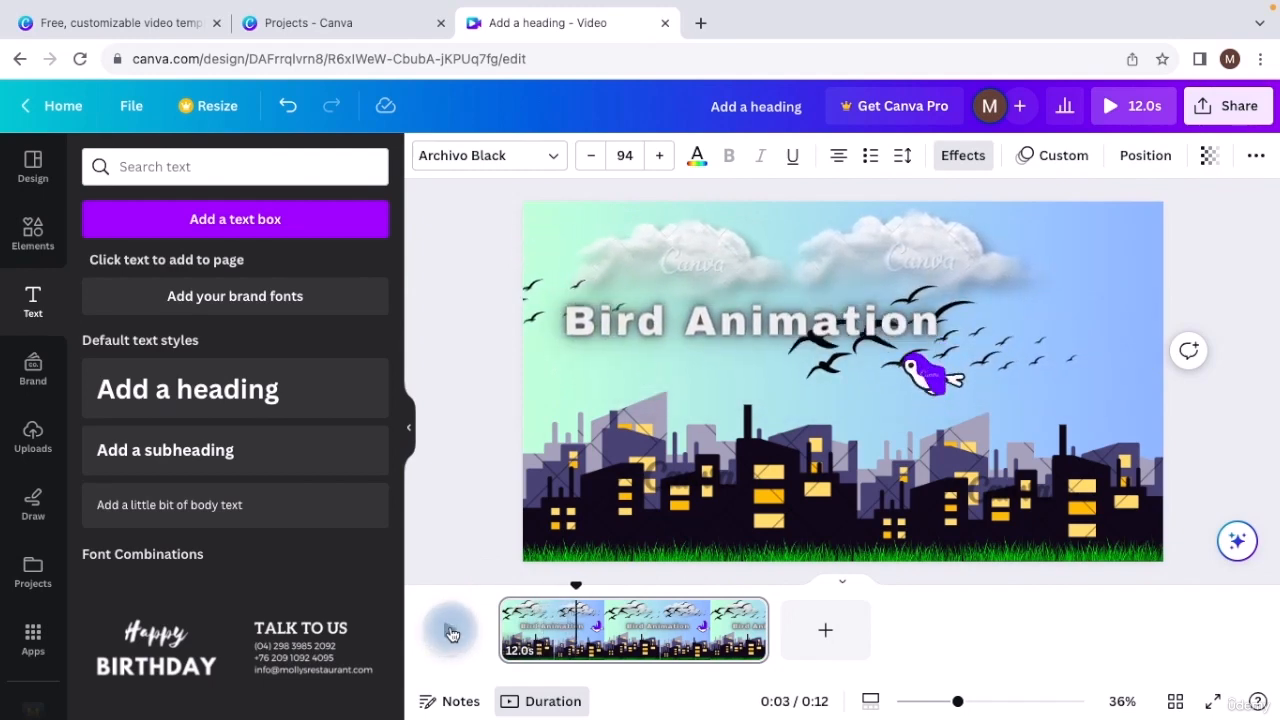
pyautogui.click(449, 635)
pyautogui.click(450, 636)
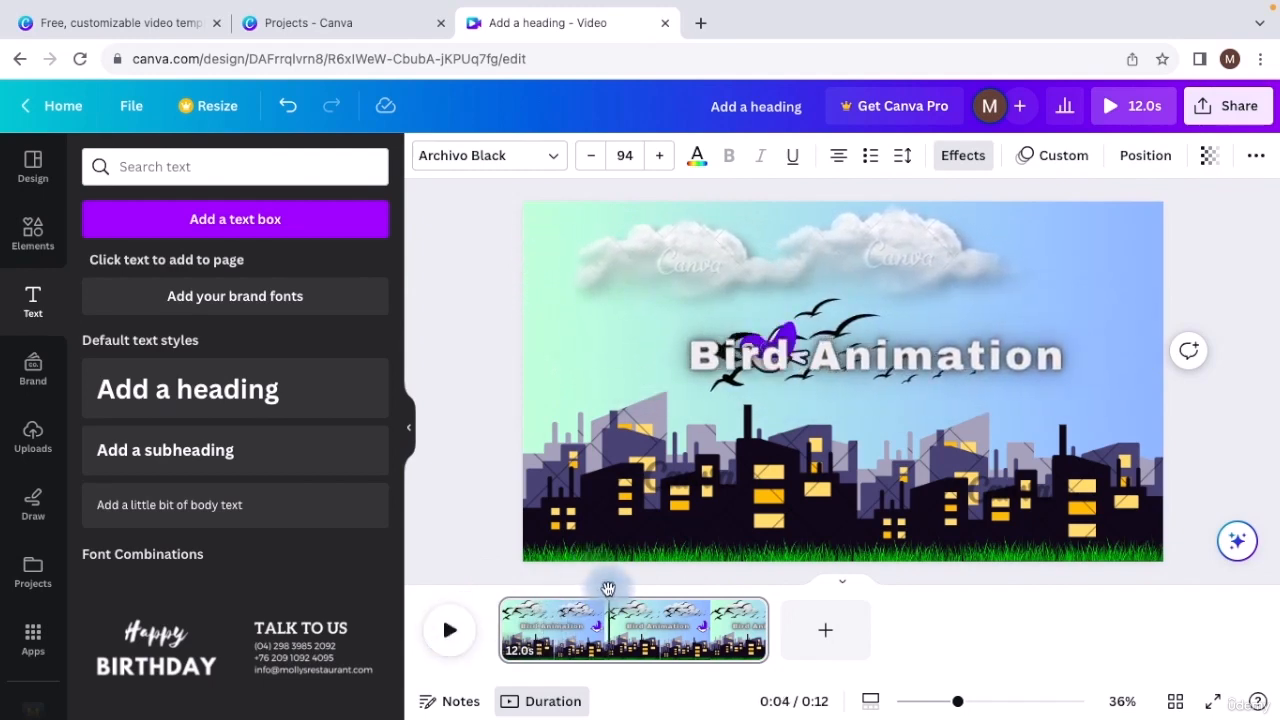
pyautogui.moveTo(599, 589); pyautogui.dragTo(424, 593)
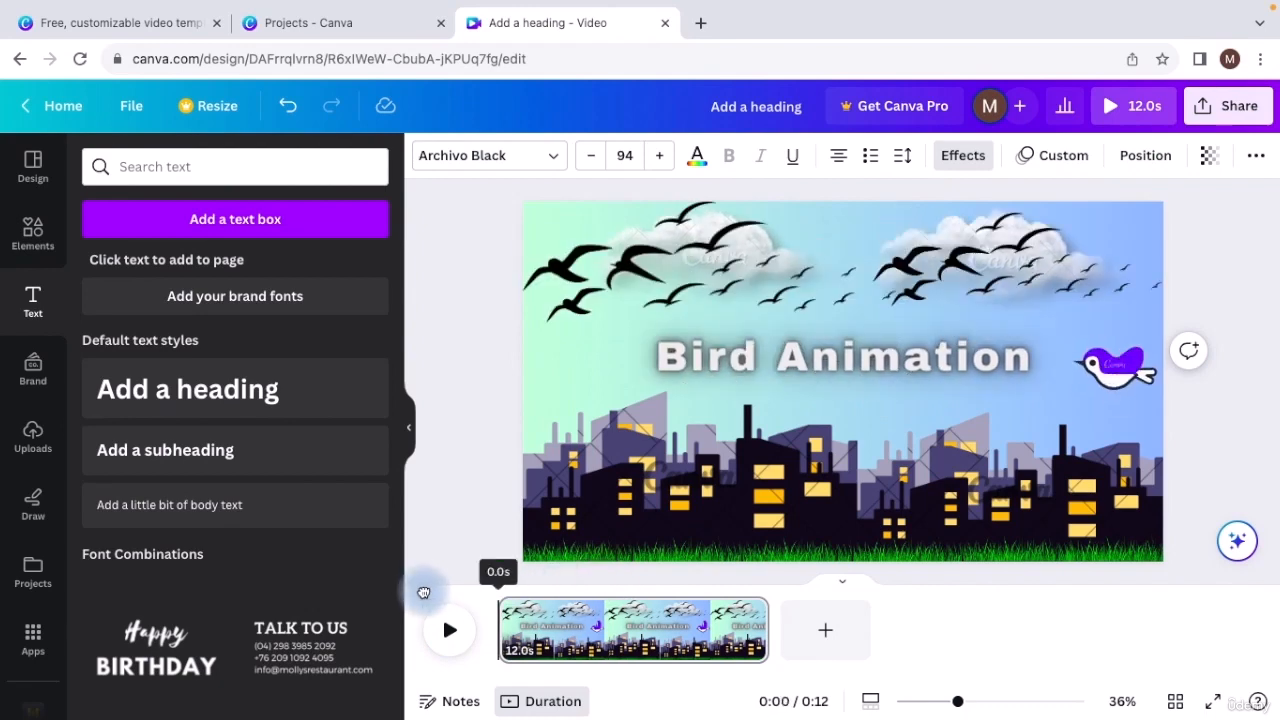
# Try aligning the heading to the page's top and middle, and move it back up to just above the skyline.
pyautogui.click(731, 372)
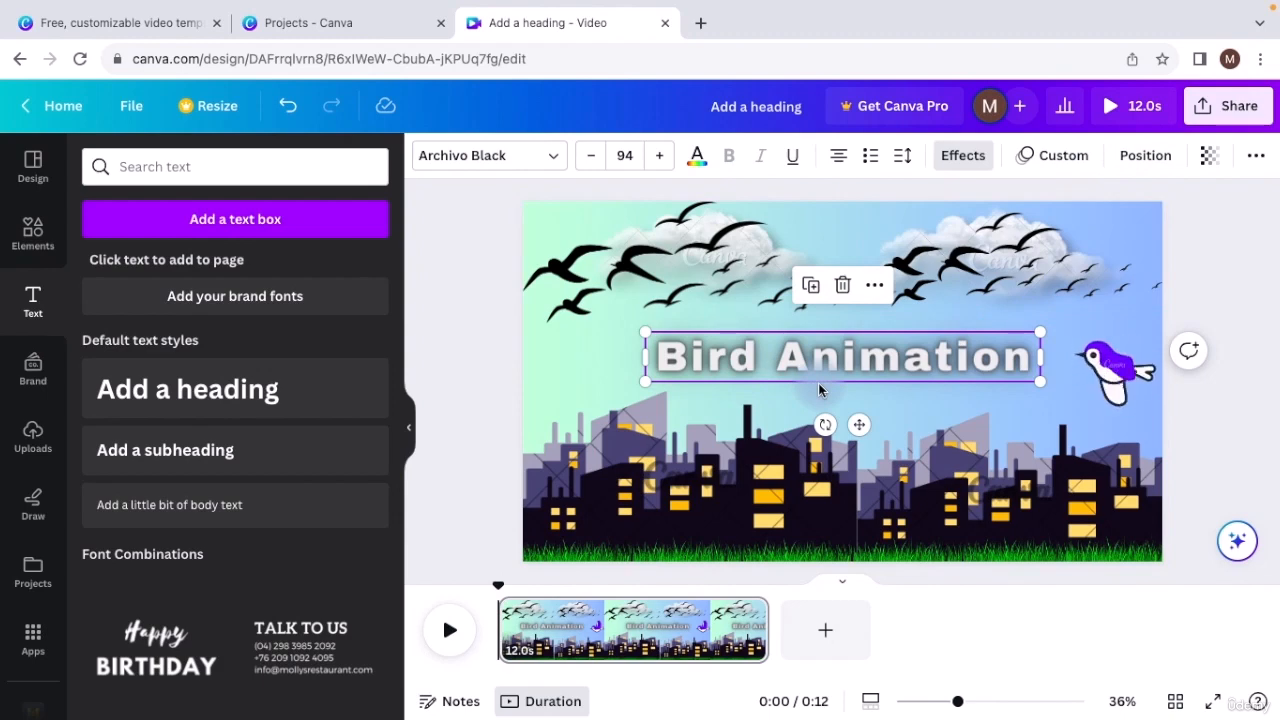
pyautogui.click(1141, 158)
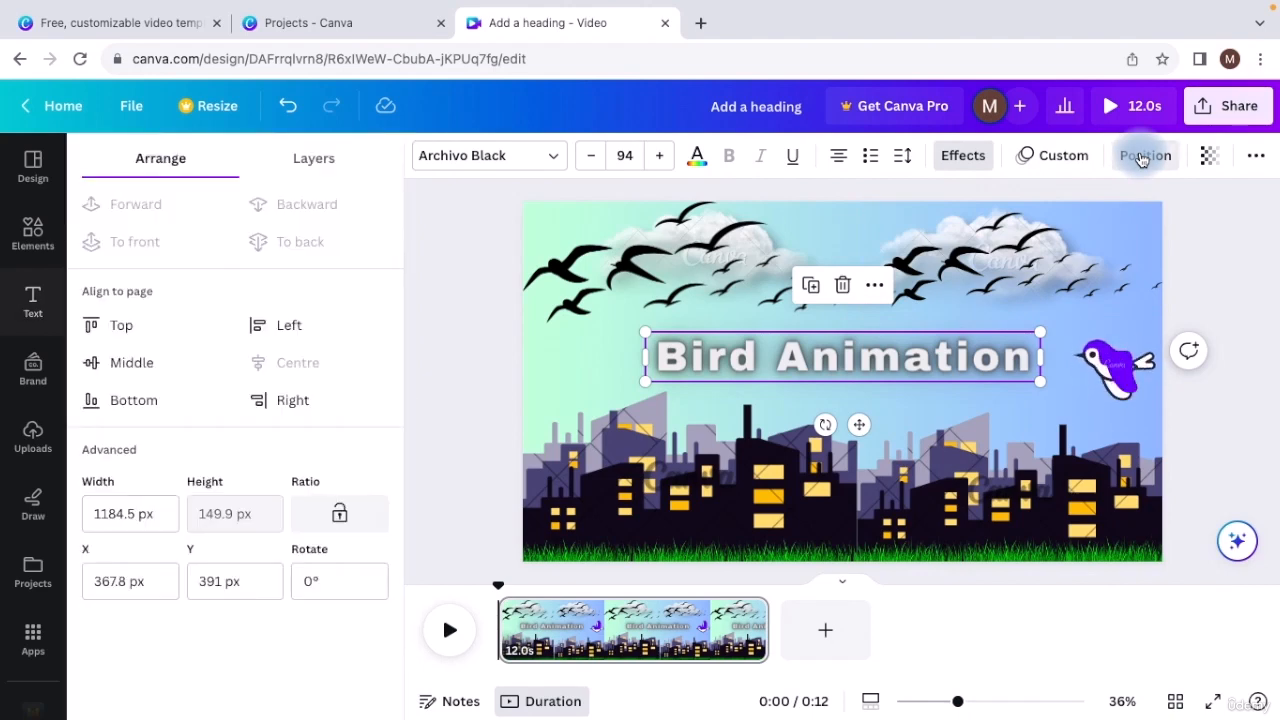
pyautogui.click(143, 408)
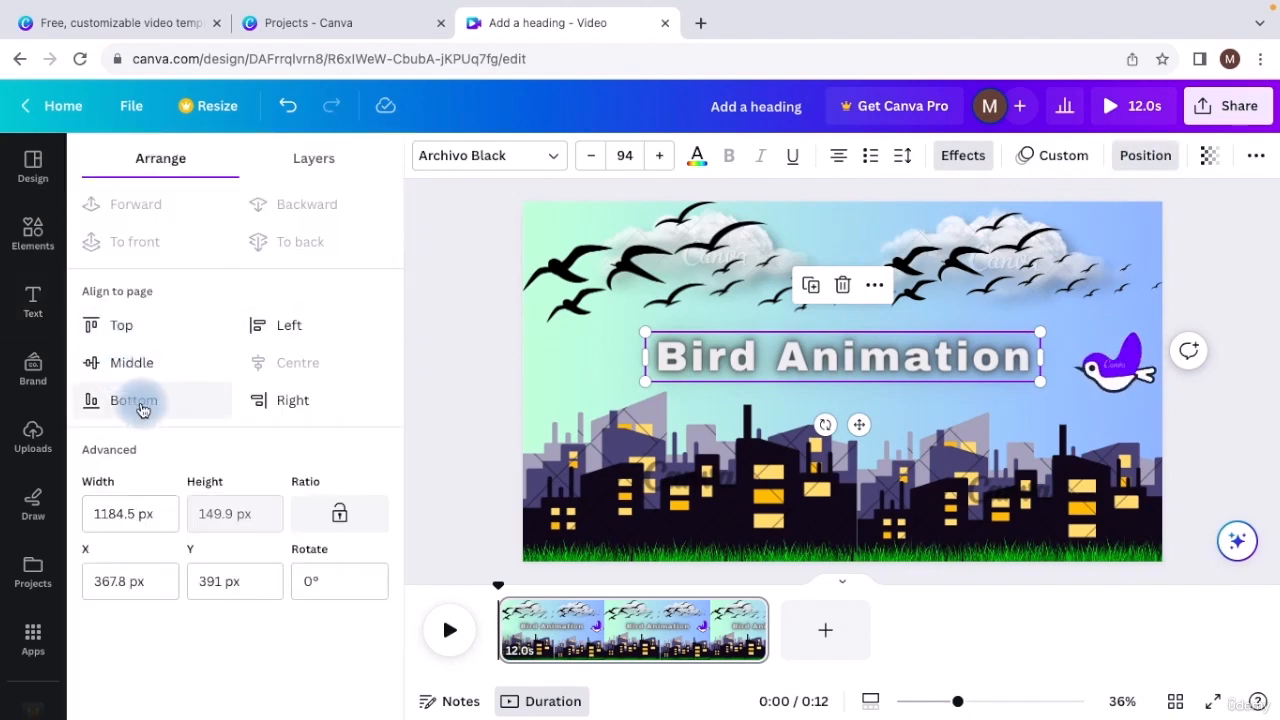
pyautogui.click(122, 330)
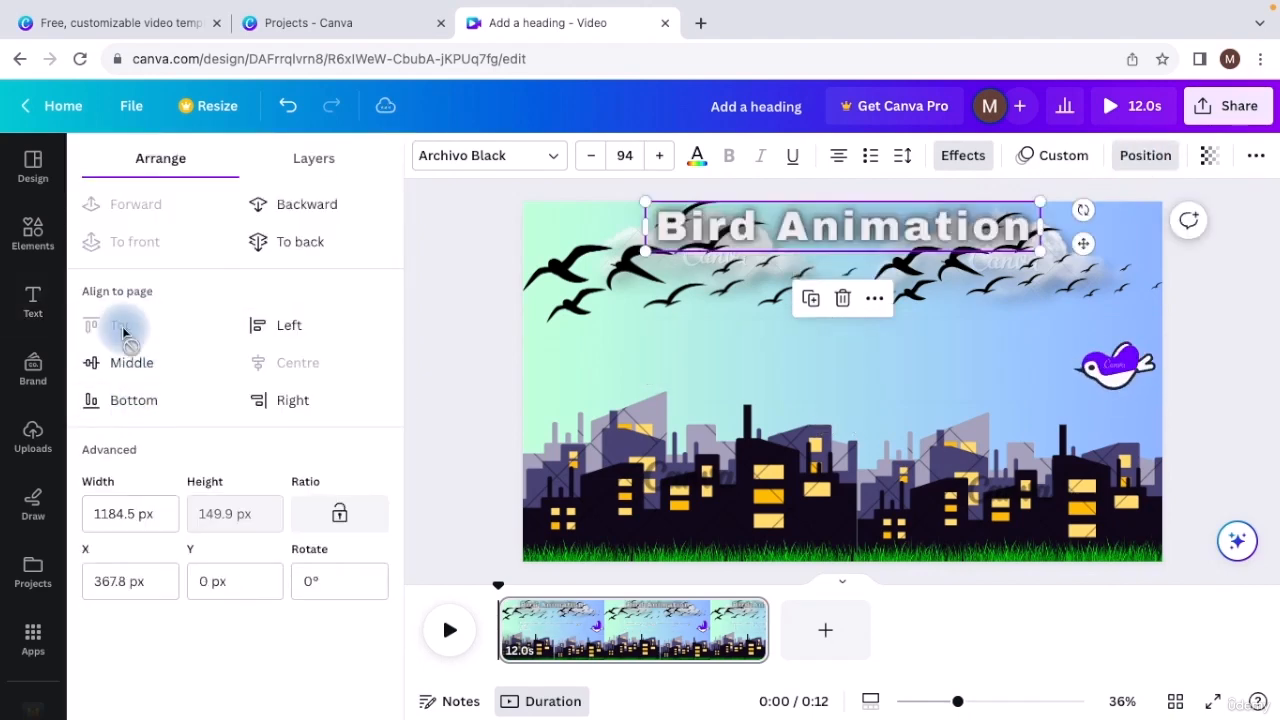
pyautogui.click(124, 362)
pyautogui.click(128, 404)
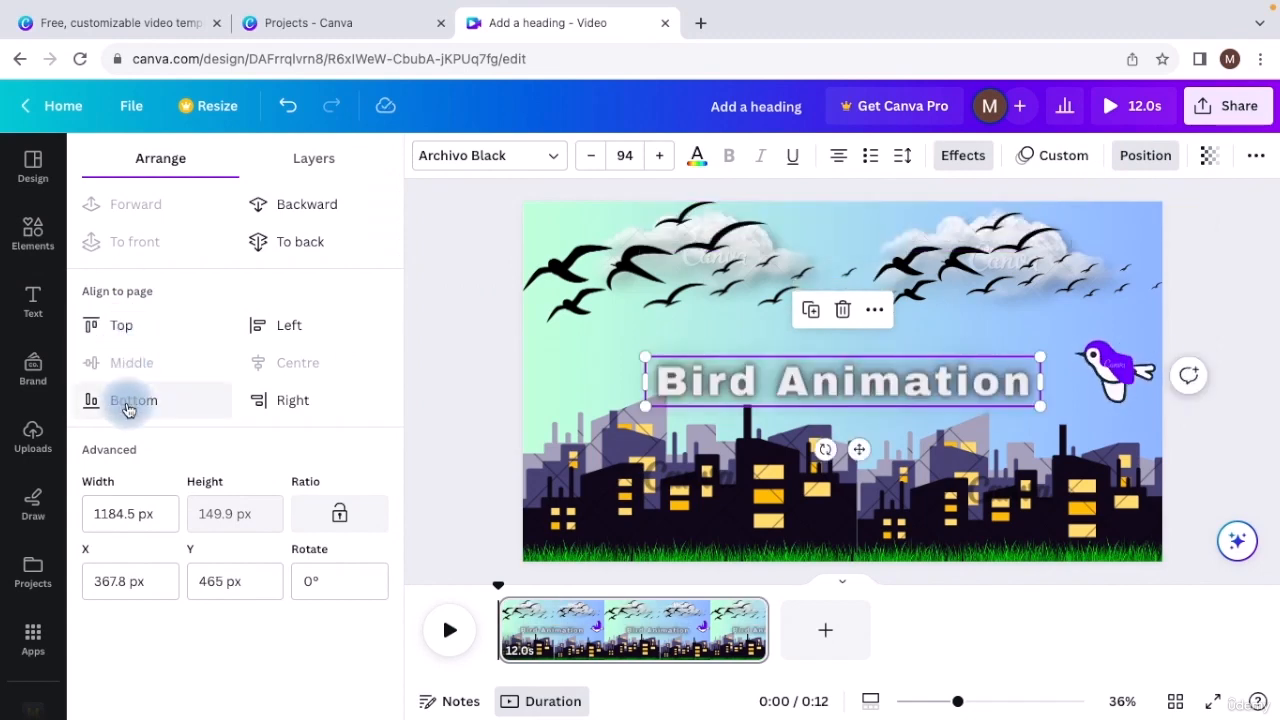
pyautogui.moveTo(694, 366); pyautogui.dragTo(691, 341)
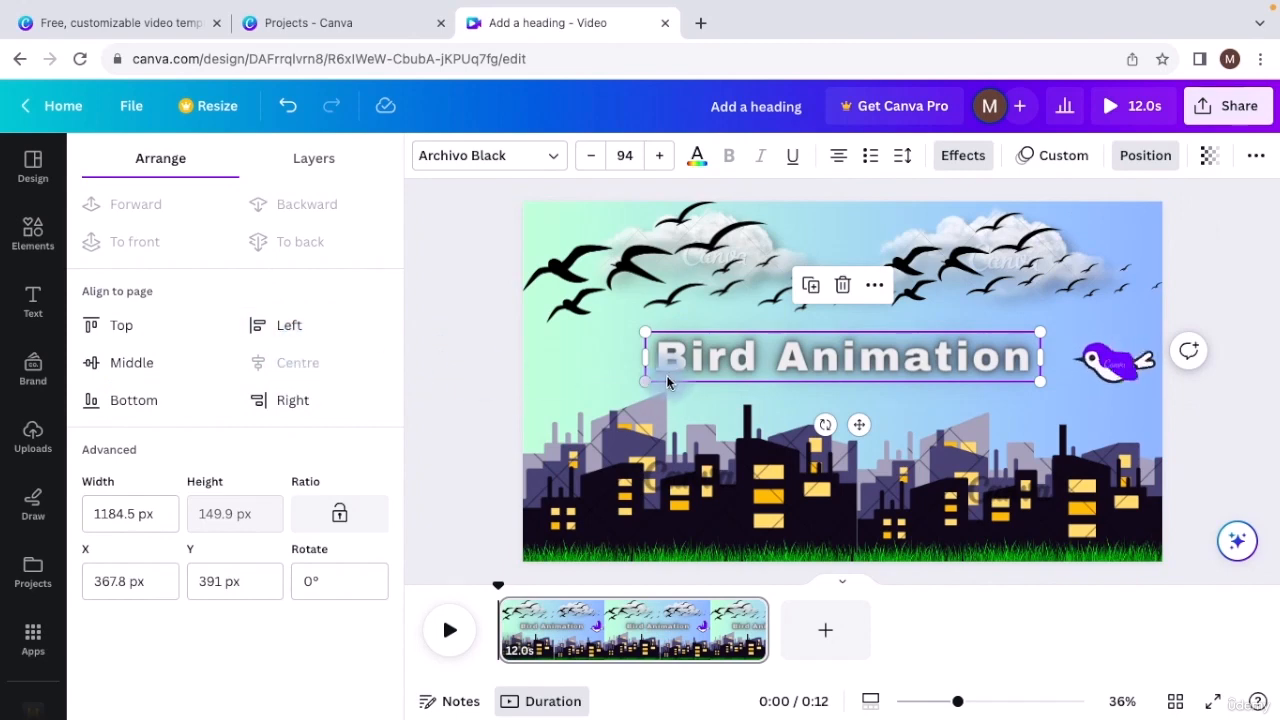
# Examine the layer order of all elements, including where the heading and the gradient background sit in the stack.
pyautogui.click(562, 349)
pyautogui.click(650, 344)
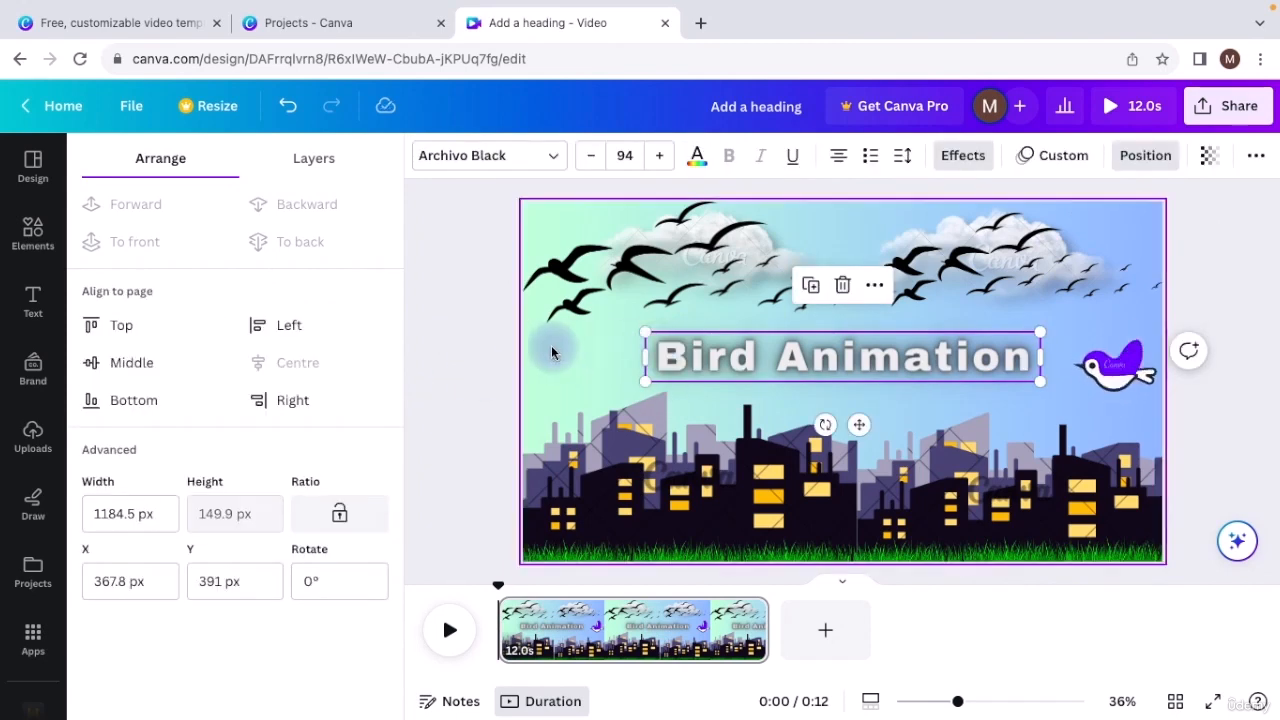
pyautogui.click(328, 162)
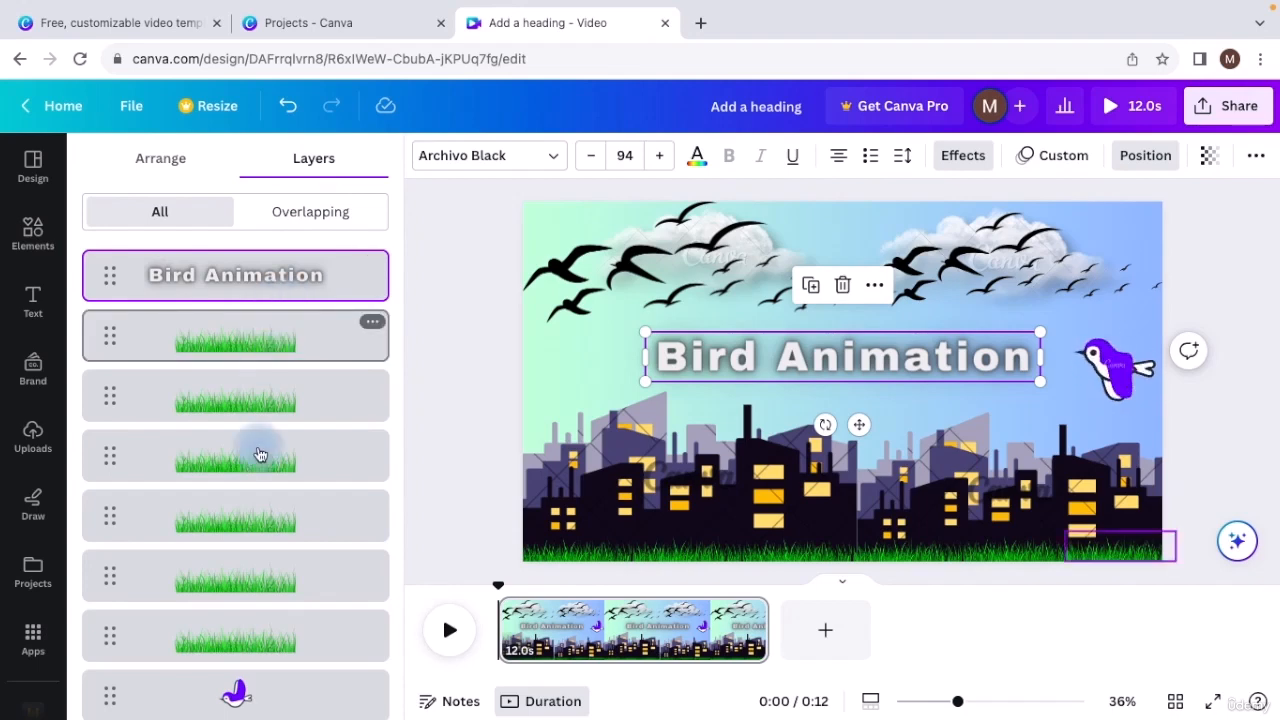
pyautogui.scroll(-5, 258, 490)
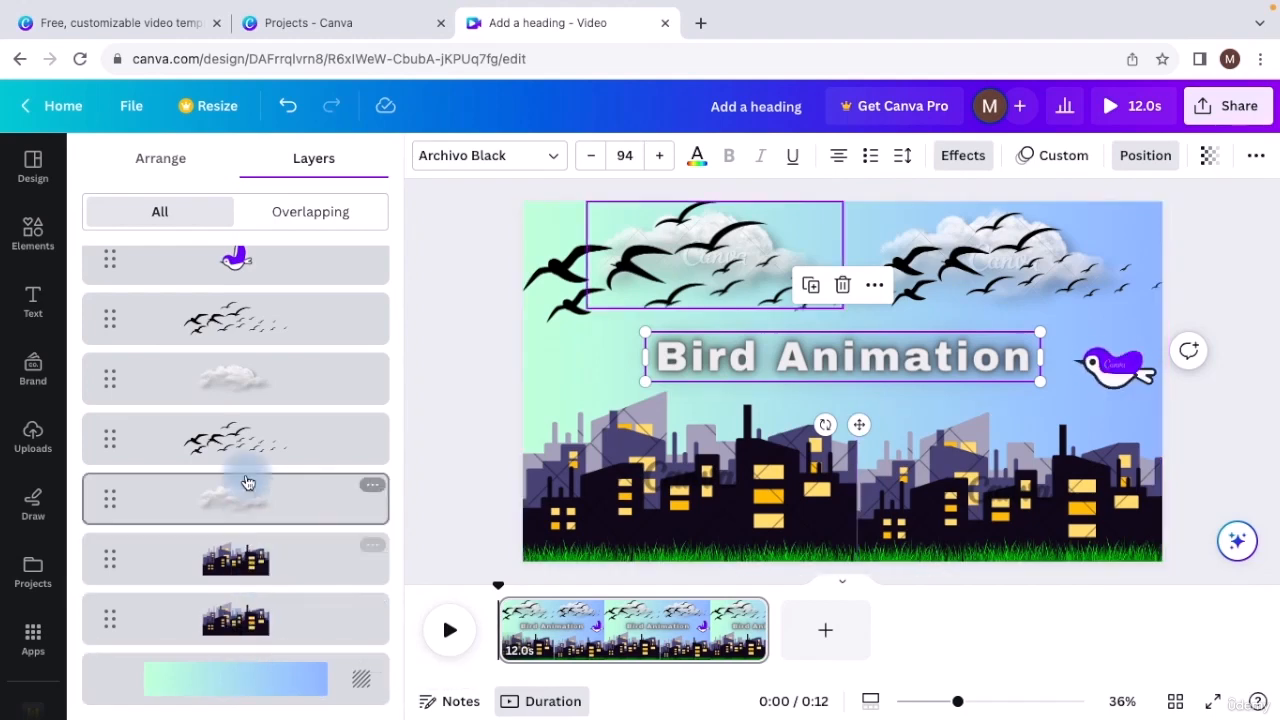
pyautogui.scroll(3, 238, 368)
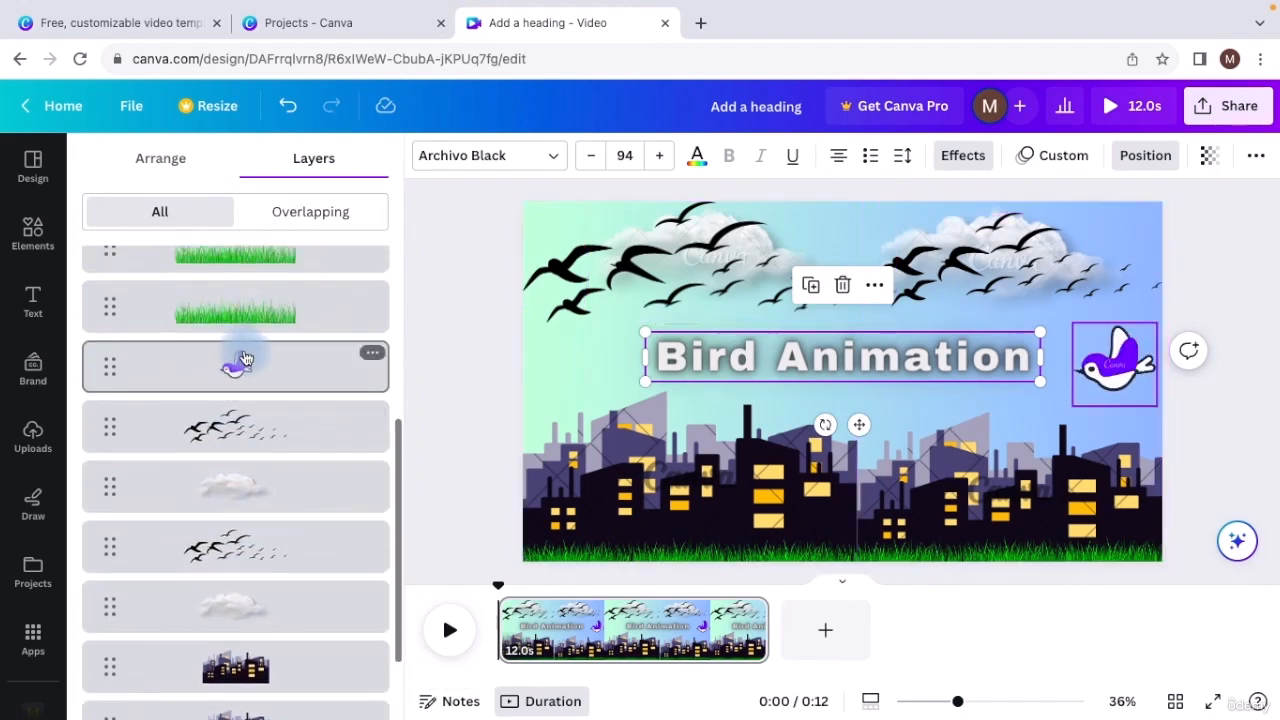
pyautogui.scroll(5, 258, 405)
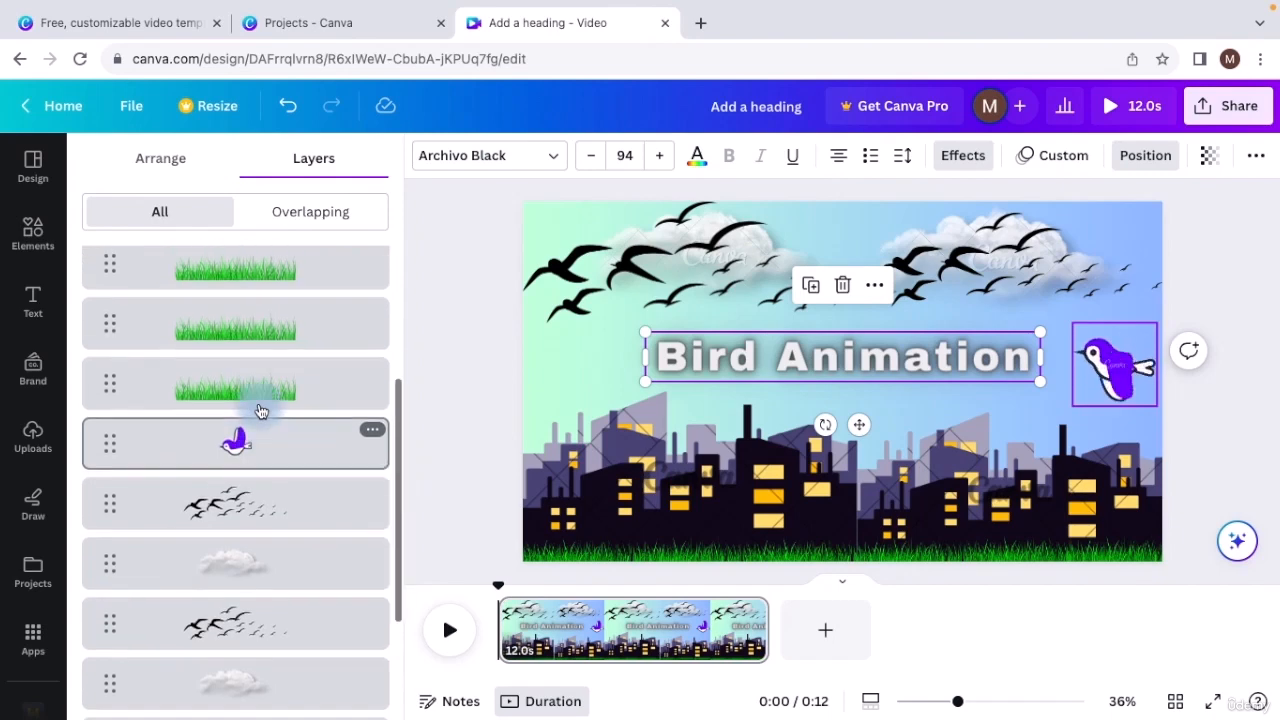
pyautogui.click(725, 347)
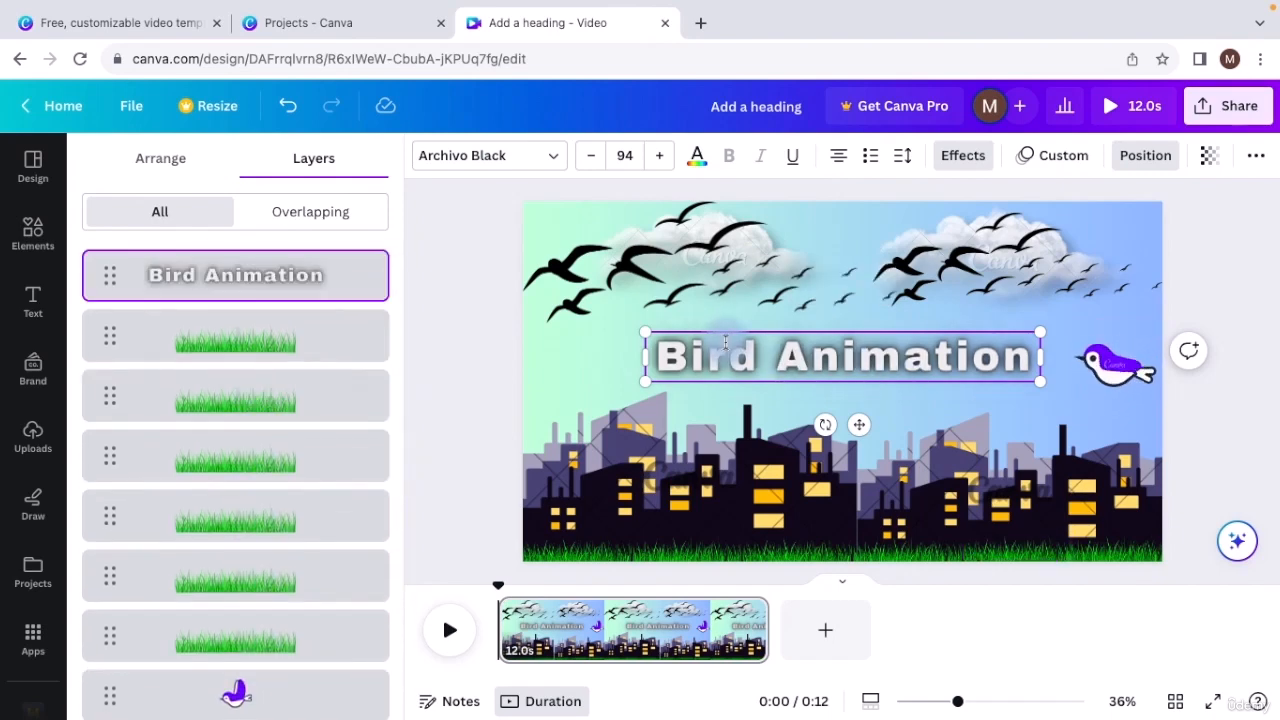
pyautogui.click(558, 369)
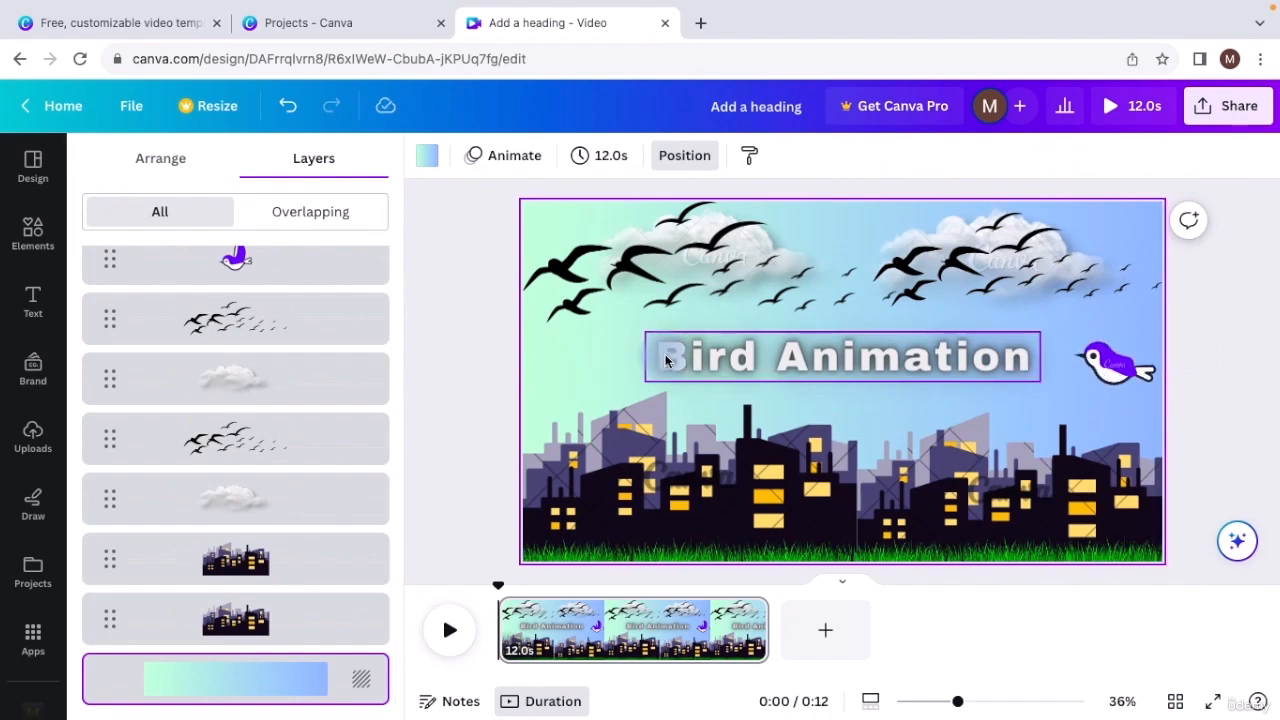
# Move the heading up over the clouds to about Y 86 px, send it to the back and deselect it.
pyautogui.moveTo(665, 360); pyautogui.dragTo(665, 258)
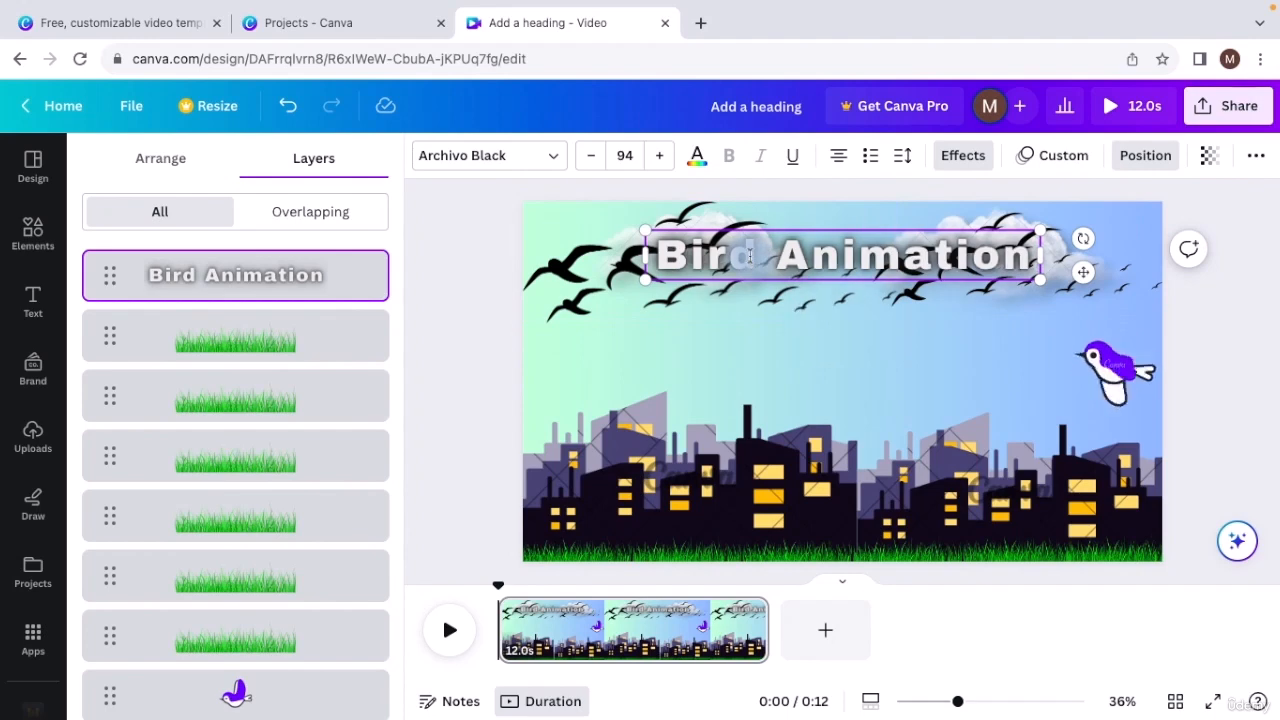
pyautogui.click(1140, 155)
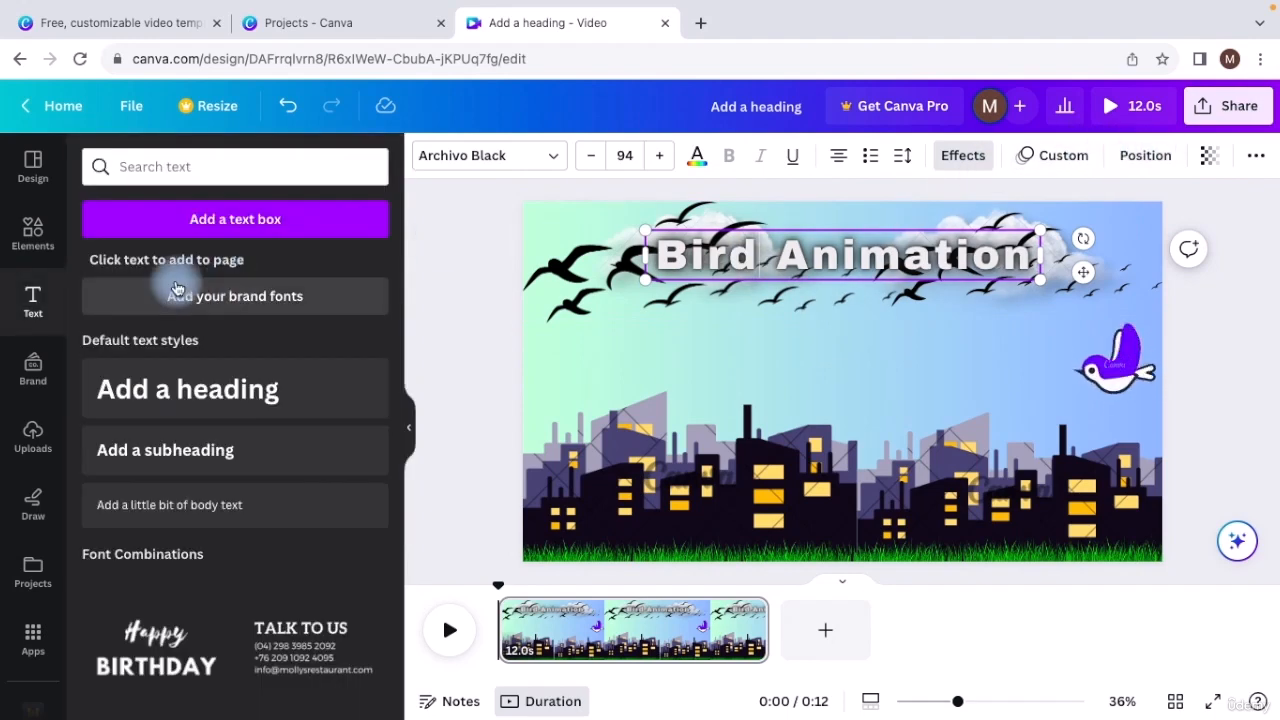
pyautogui.click(1127, 157)
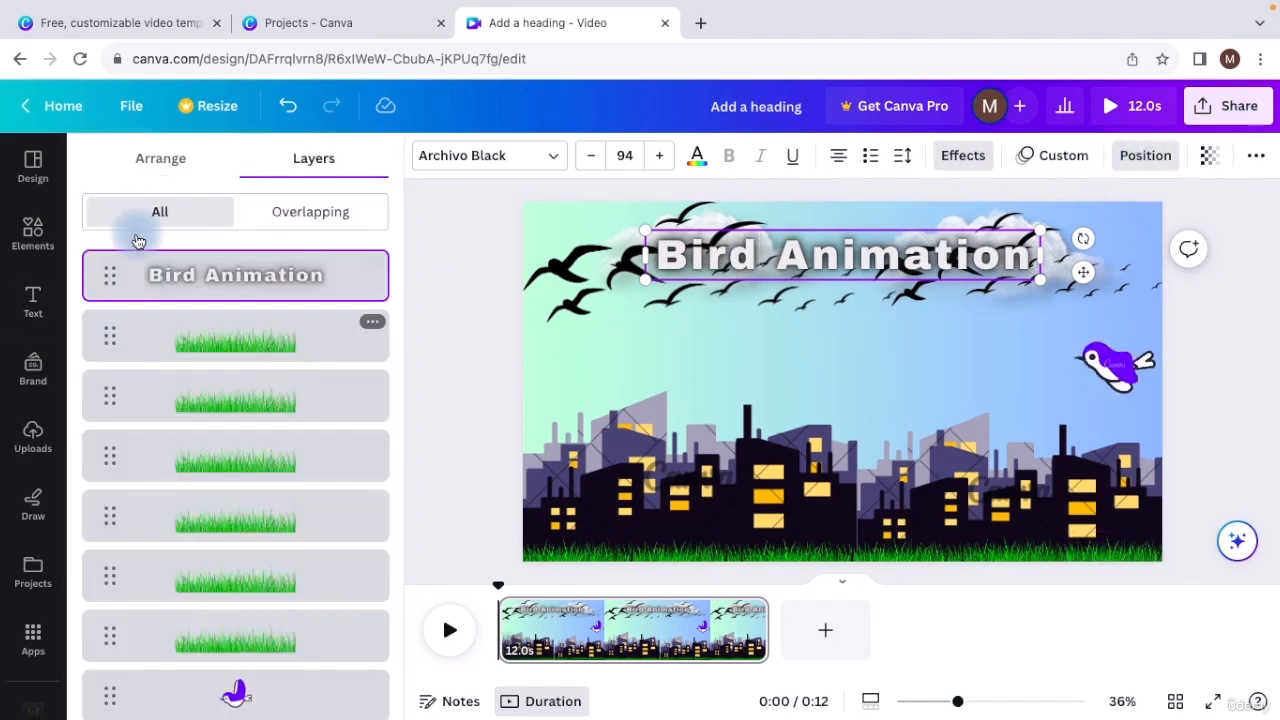
pyautogui.click(144, 170)
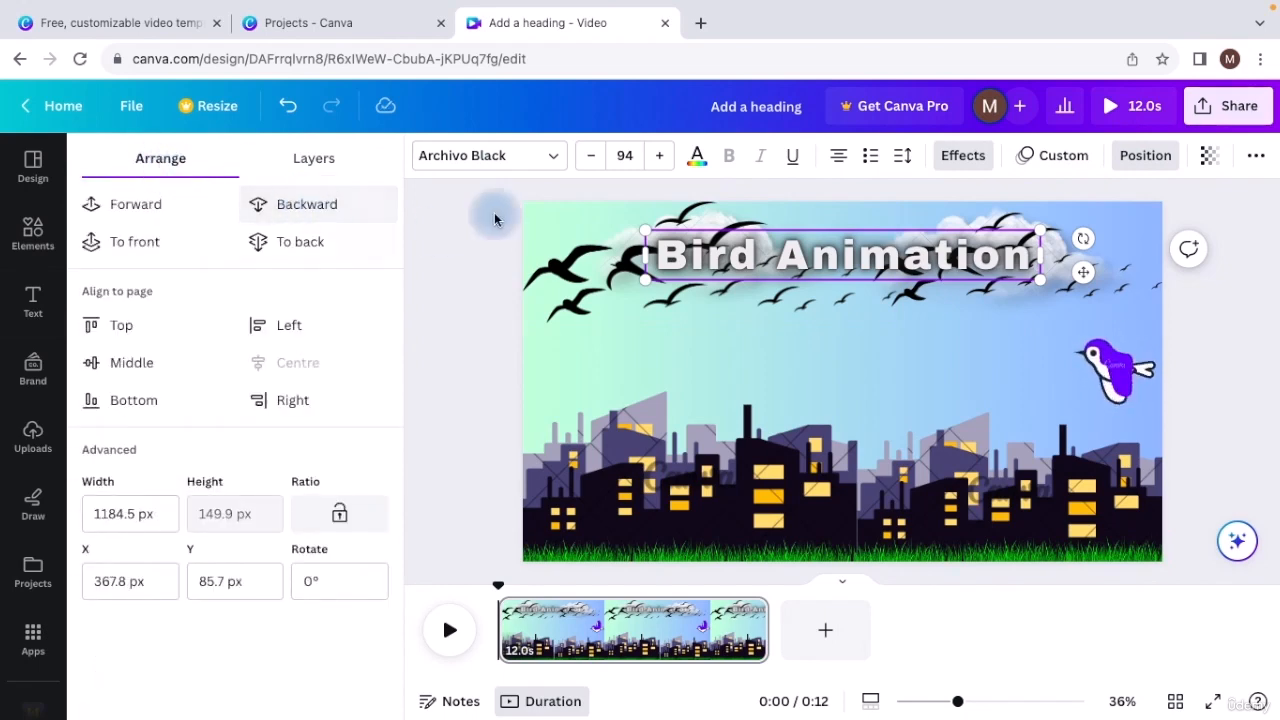
pyautogui.click(296, 243)
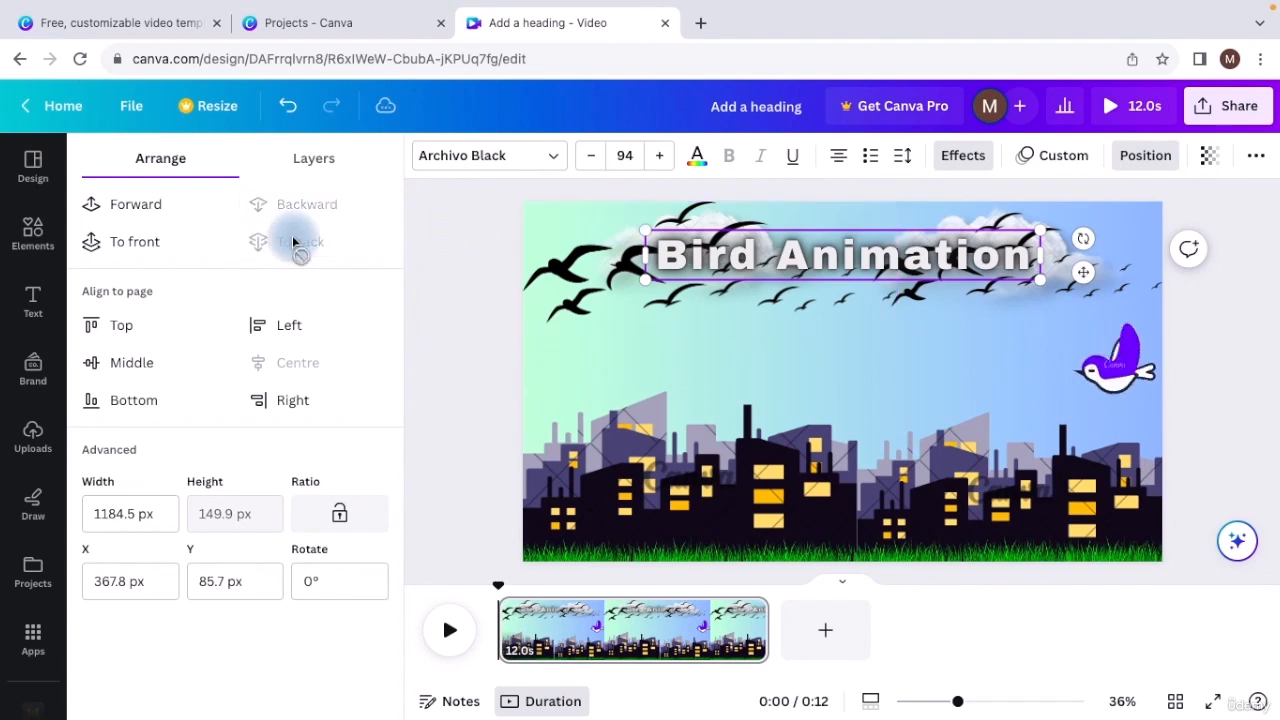
pyautogui.click(608, 289)
pyautogui.click(847, 385)
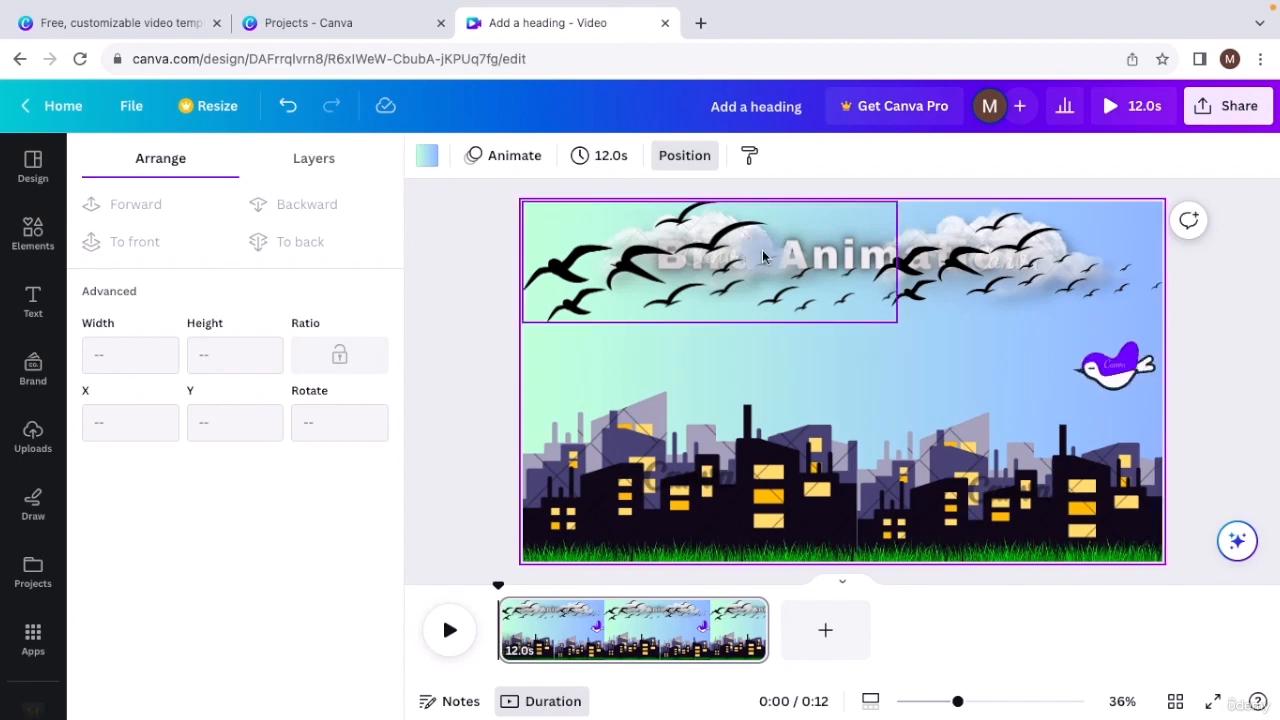
# Uncover the heading by moving the left bird flock down over the skyline and the left cloud to about X 32, Y 219 px.
pyautogui.moveTo(700, 278); pyautogui.dragTo(705, 418)
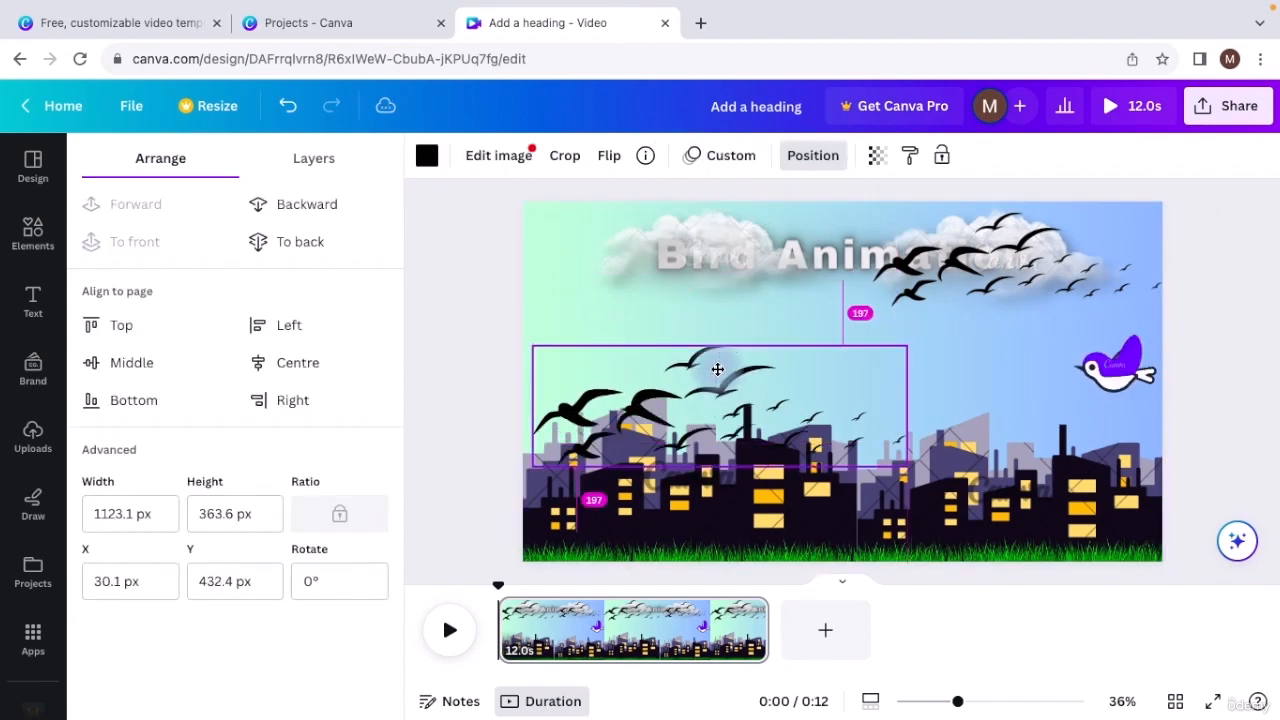
pyautogui.click(679, 262)
pyautogui.moveTo(683, 256); pyautogui.dragTo(634, 328)
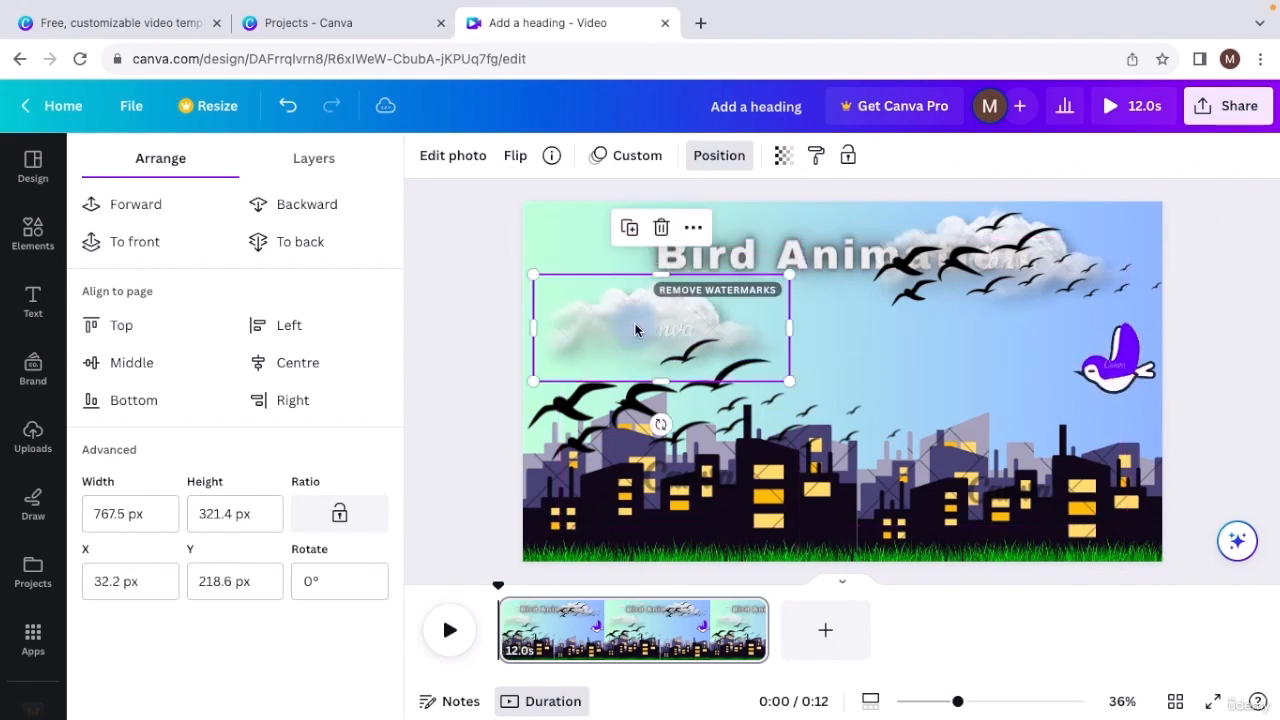
# Bring the "Bird Animation" heading one layer forward from the back of the stack.
pyautogui.click(674, 266)
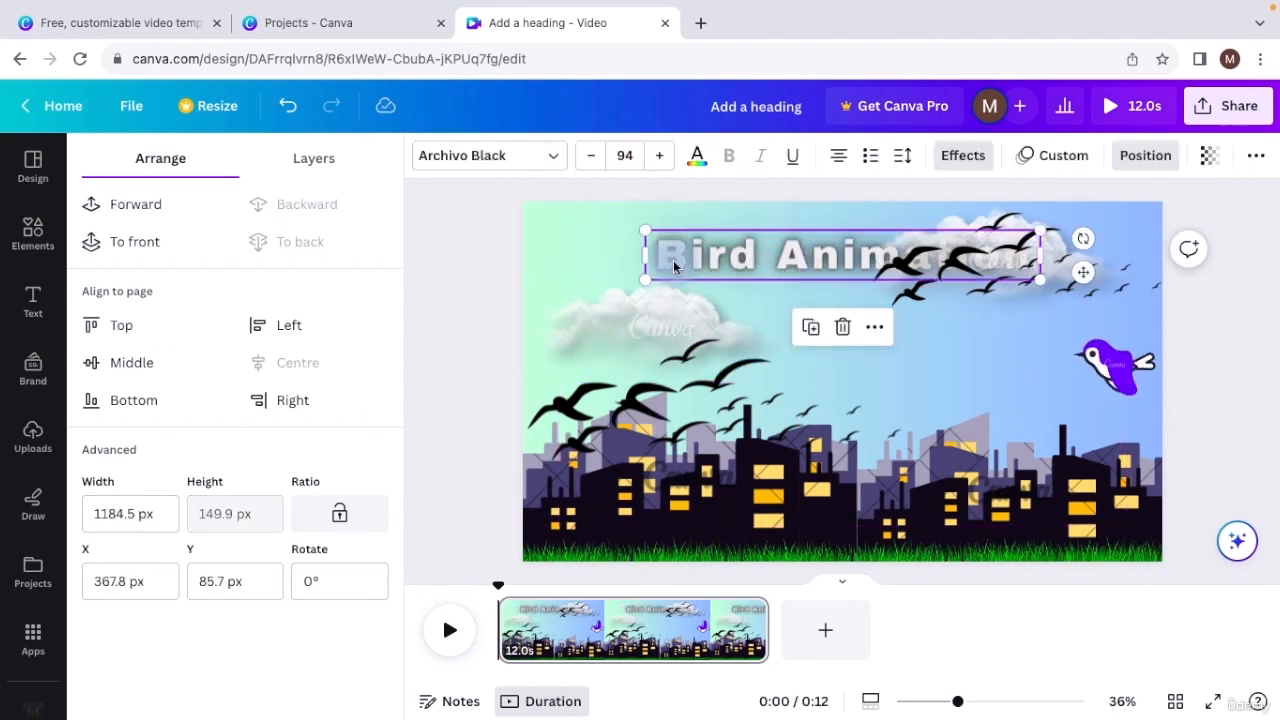
pyautogui.click(1146, 165)
pyautogui.click(1146, 165)
pyautogui.click(133, 205)
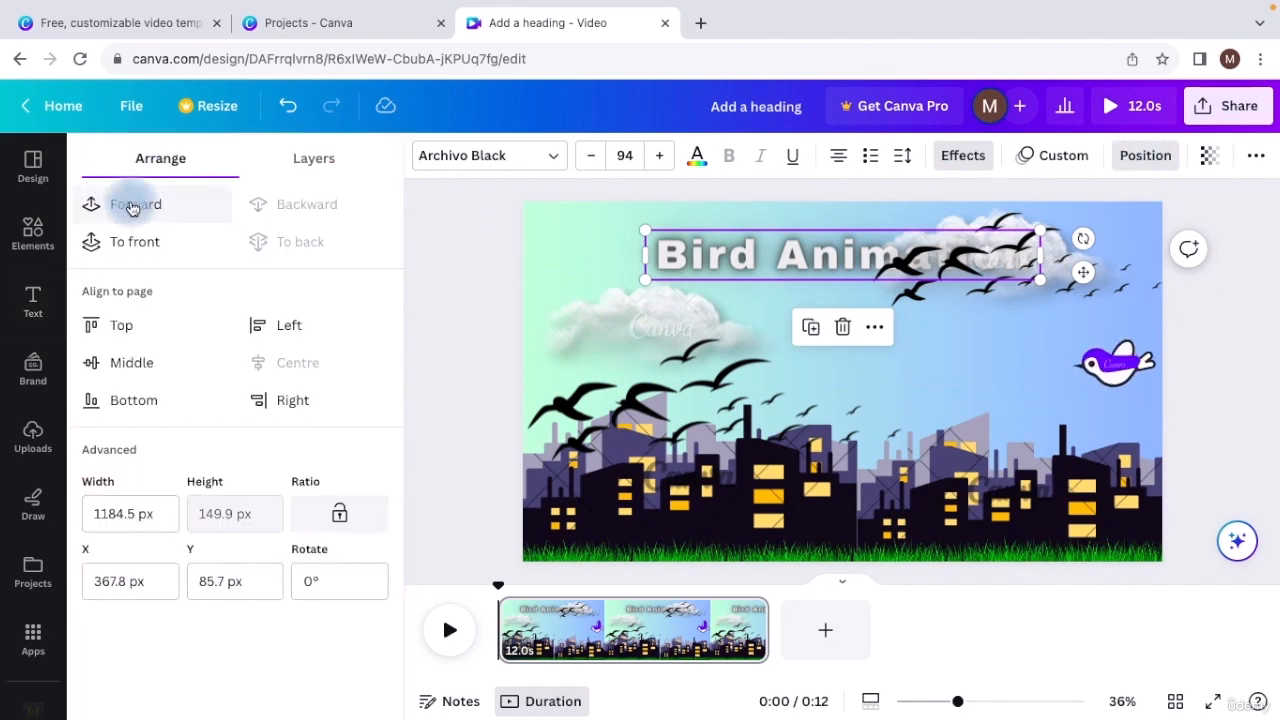
# Move the left cloud back up behind the heading and shift the left bird flock to about X -4, Y 335 px.
pyautogui.moveTo(601, 337); pyautogui.dragTo(633, 269)
pyautogui.moveTo(595, 390)
pyautogui.mouseDown()
pyautogui.moveTo(591, 252)
pyautogui.moveTo(588, 385)
pyautogui.mouseUp()
# Bring the heading to the front of all layers and move the left bird flock up behind it to X 30.1, Y 0 px.
pyautogui.click(807, 255)
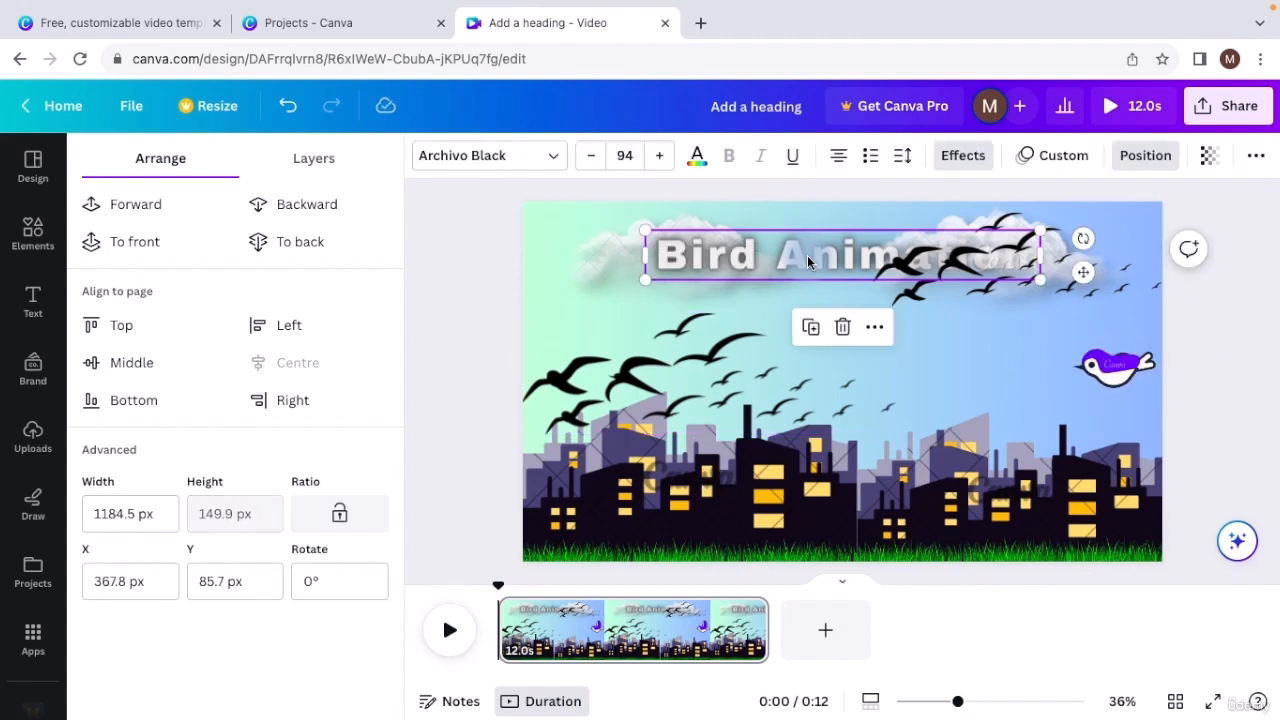
pyautogui.rightClick(807, 255)
pyautogui.click(580, 335)
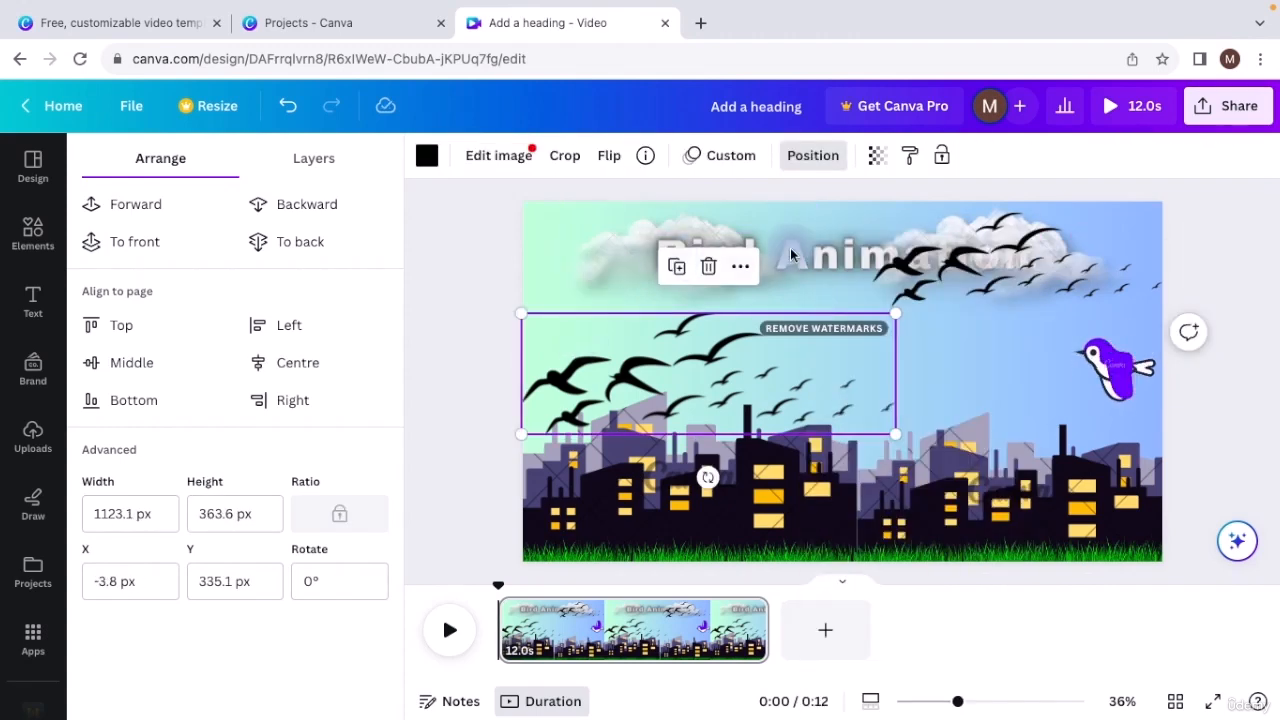
pyautogui.click(840, 262)
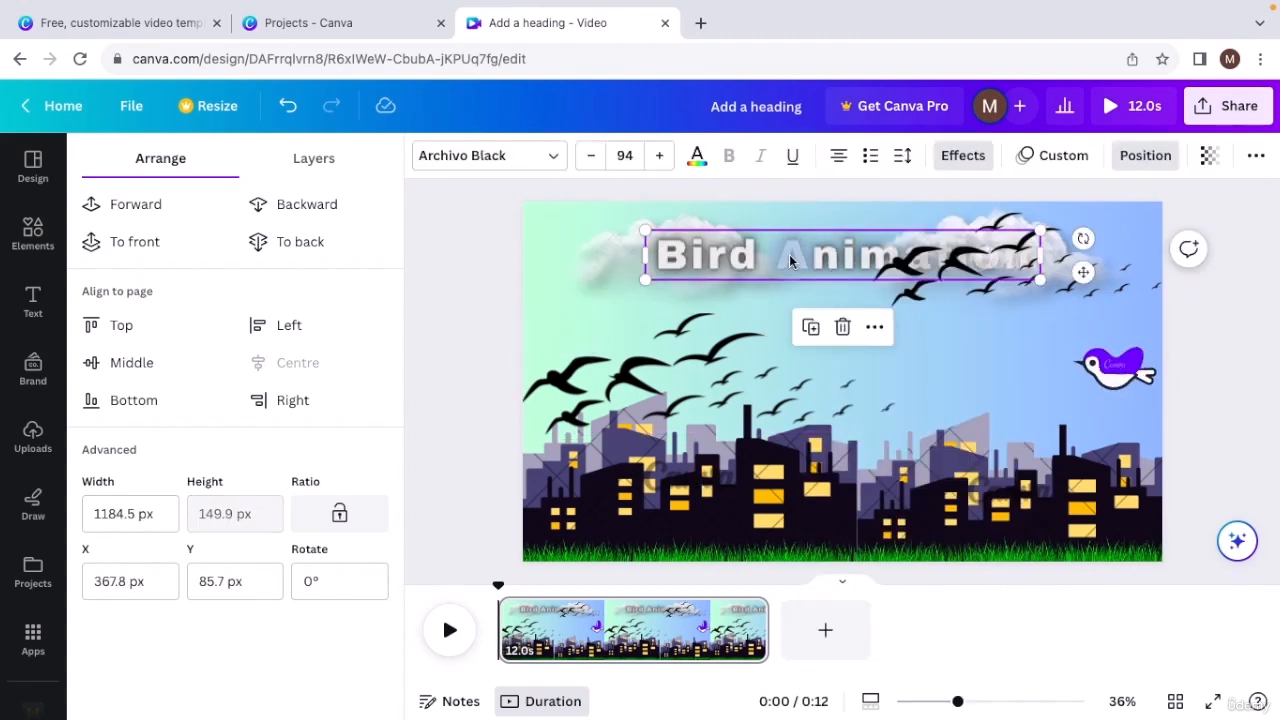
pyautogui.rightClick(737, 249)
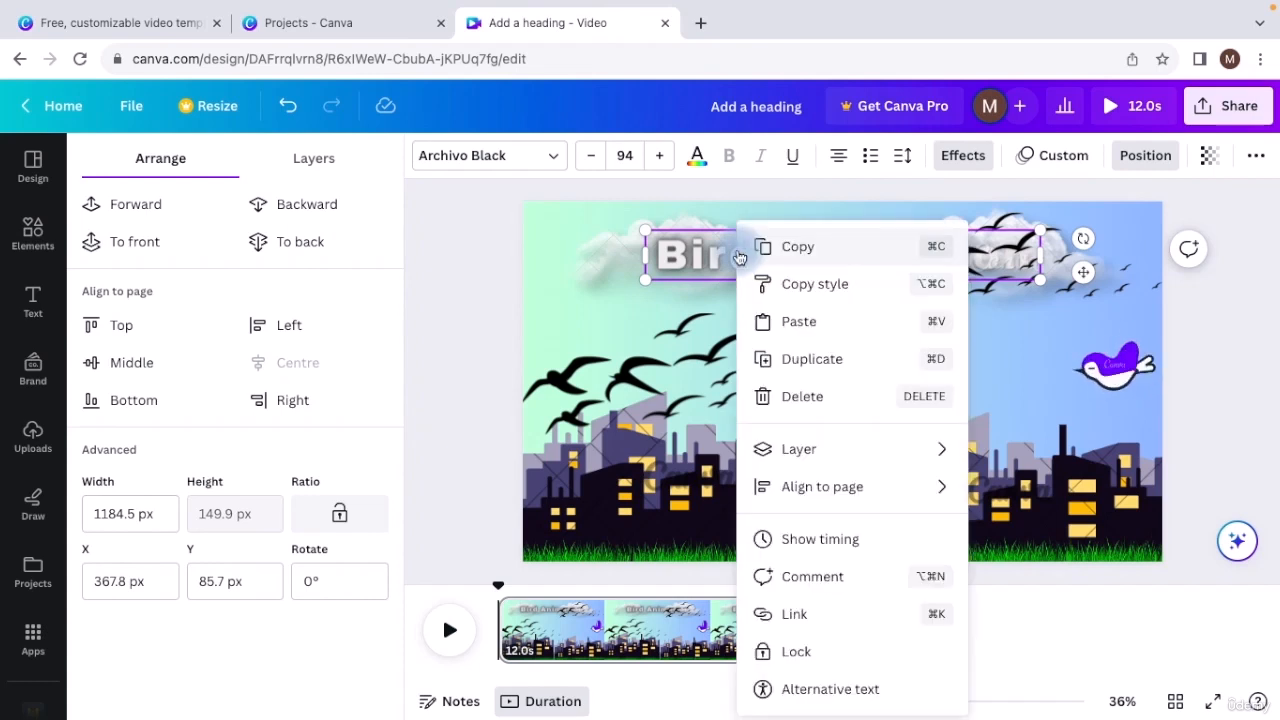
pyautogui.moveTo(818, 450)
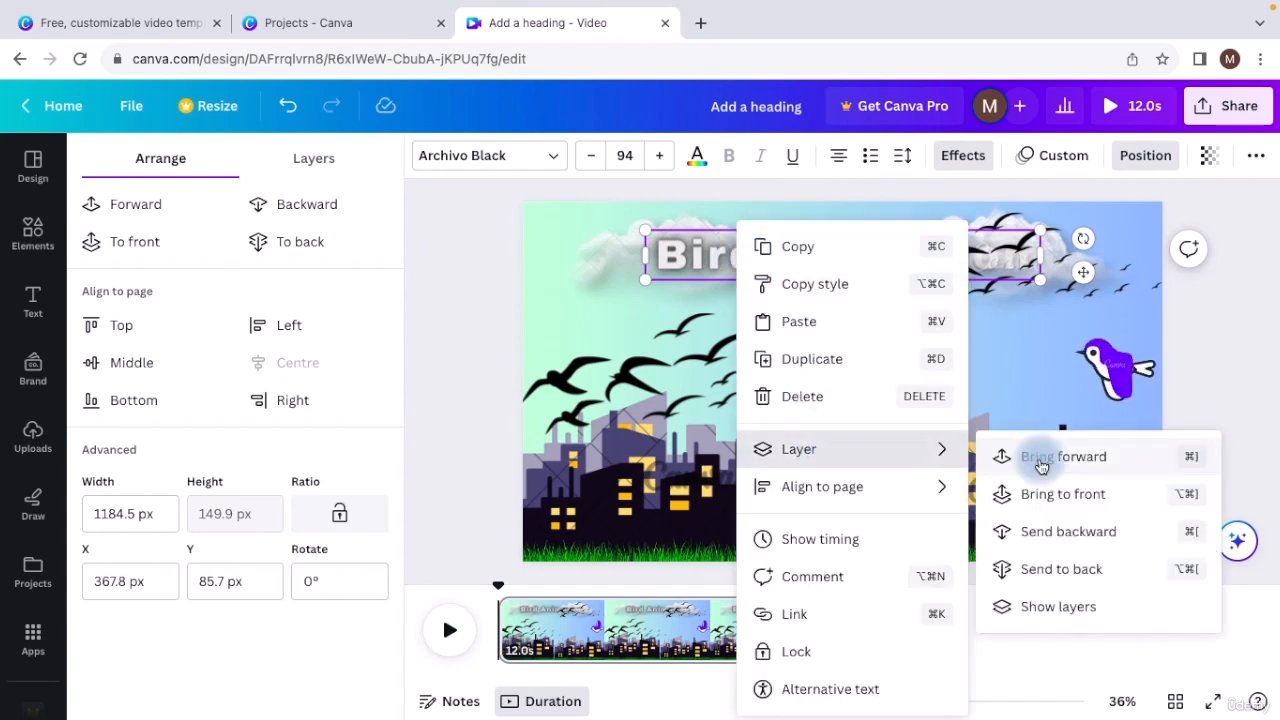
pyautogui.click(1055, 494)
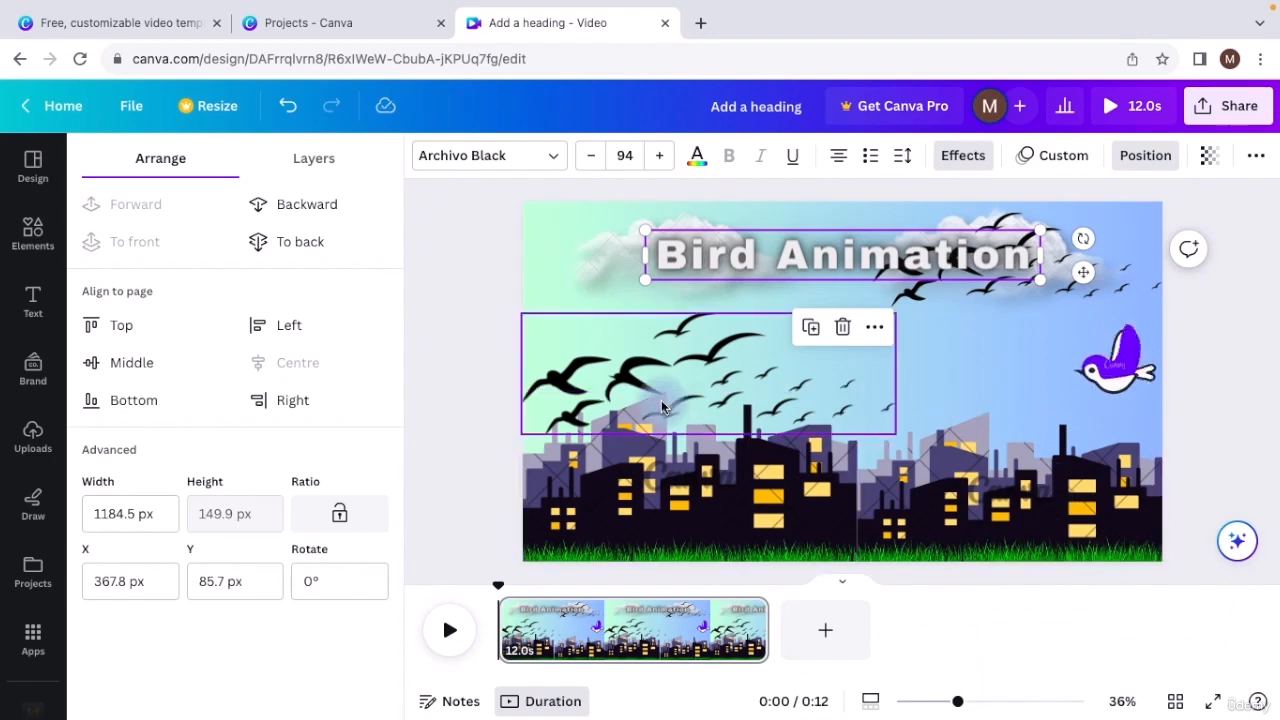
pyautogui.moveTo(661, 400); pyautogui.dragTo(669, 286)
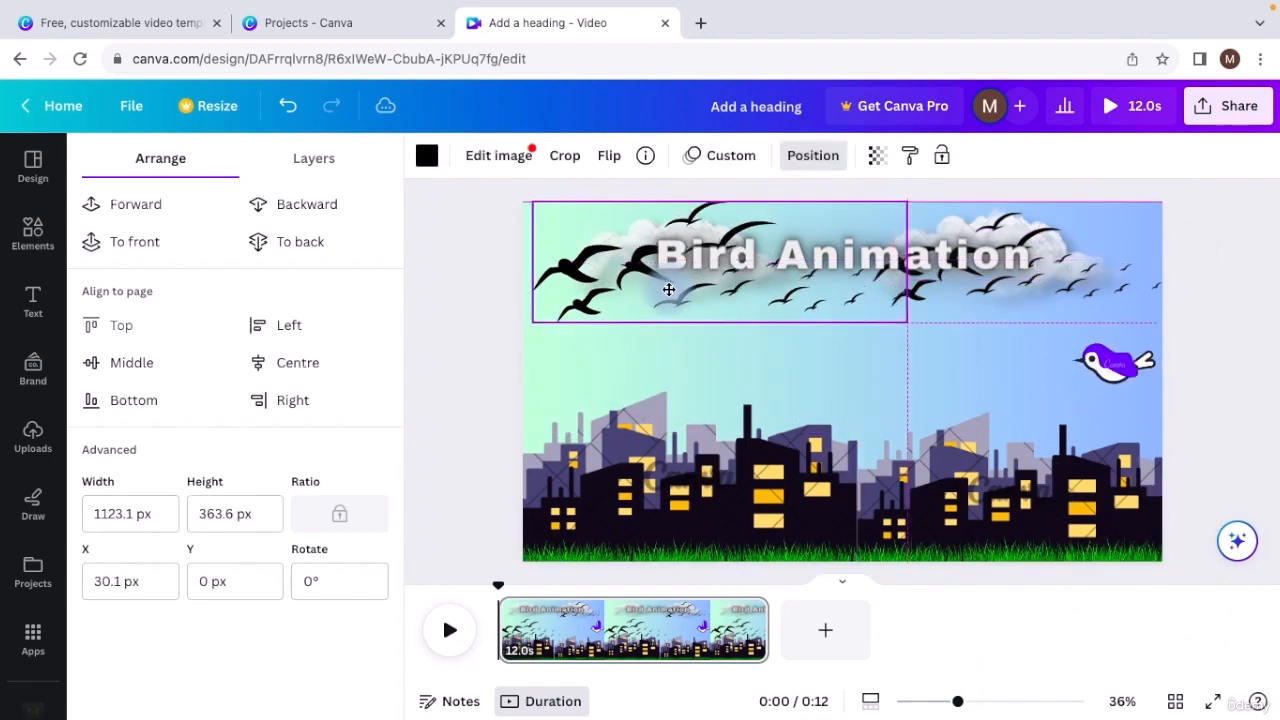
pyautogui.click(833, 365)
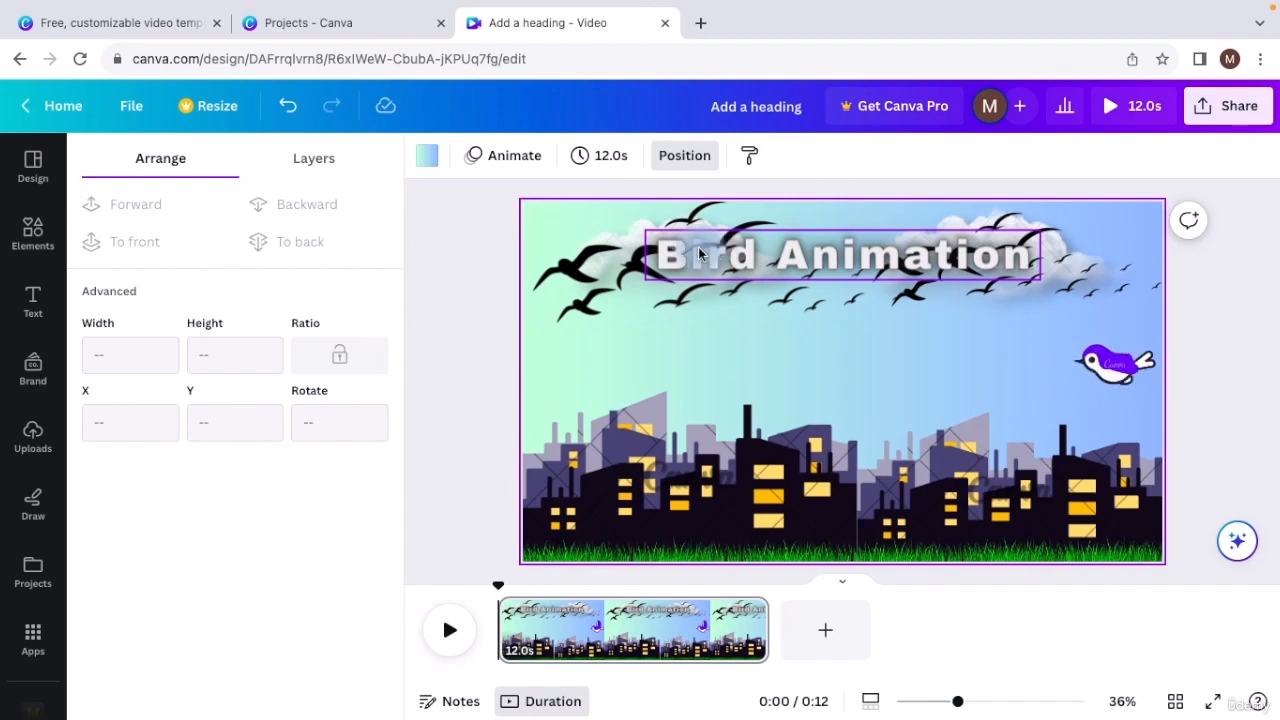
# Move the heading down into the open sky between the clouds and the skyline, roughly centred horizontally, and deselect it.
pyautogui.moveTo(698, 247); pyautogui.dragTo(694, 357)
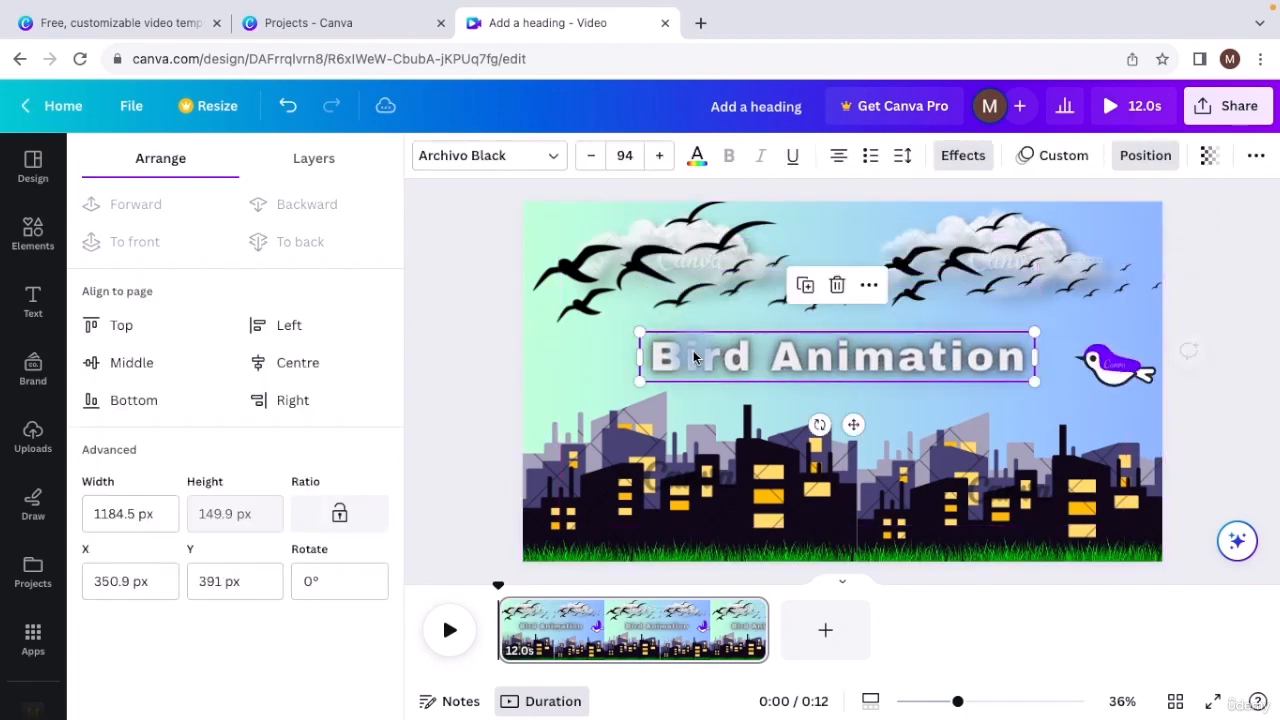
pyautogui.click(592, 346)
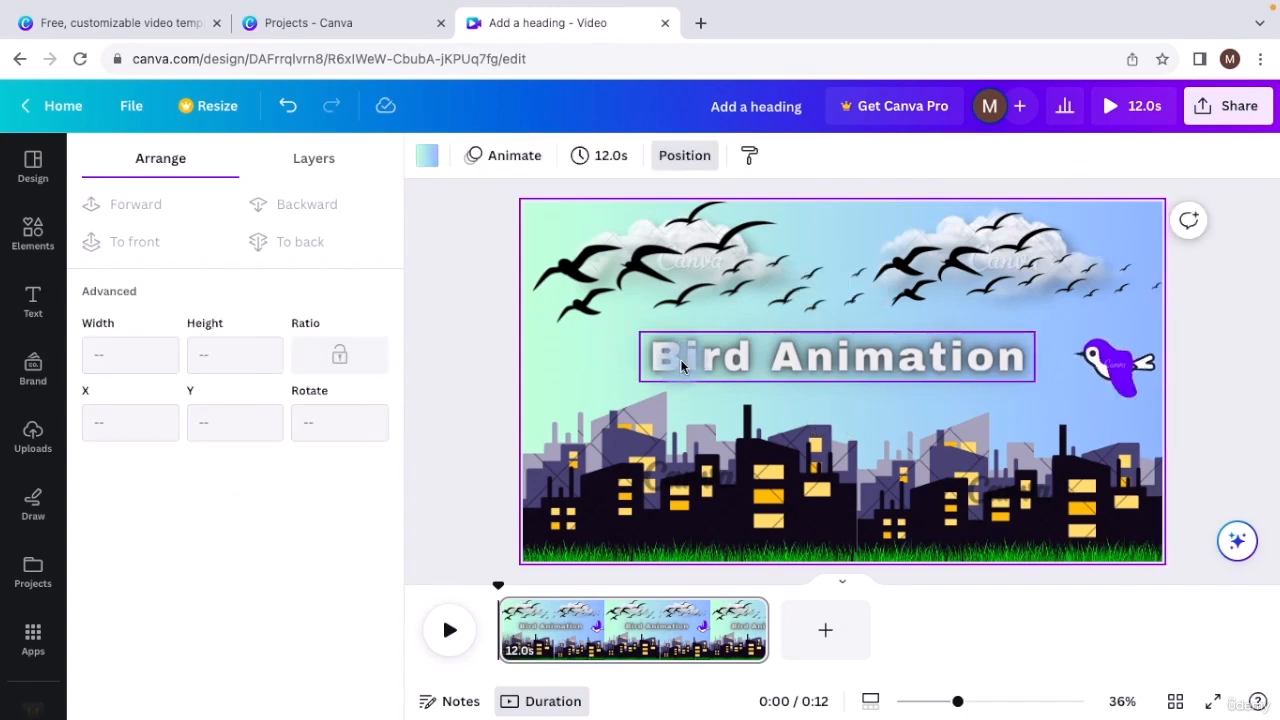
pyautogui.moveTo(681, 367); pyautogui.dragTo(684, 367)
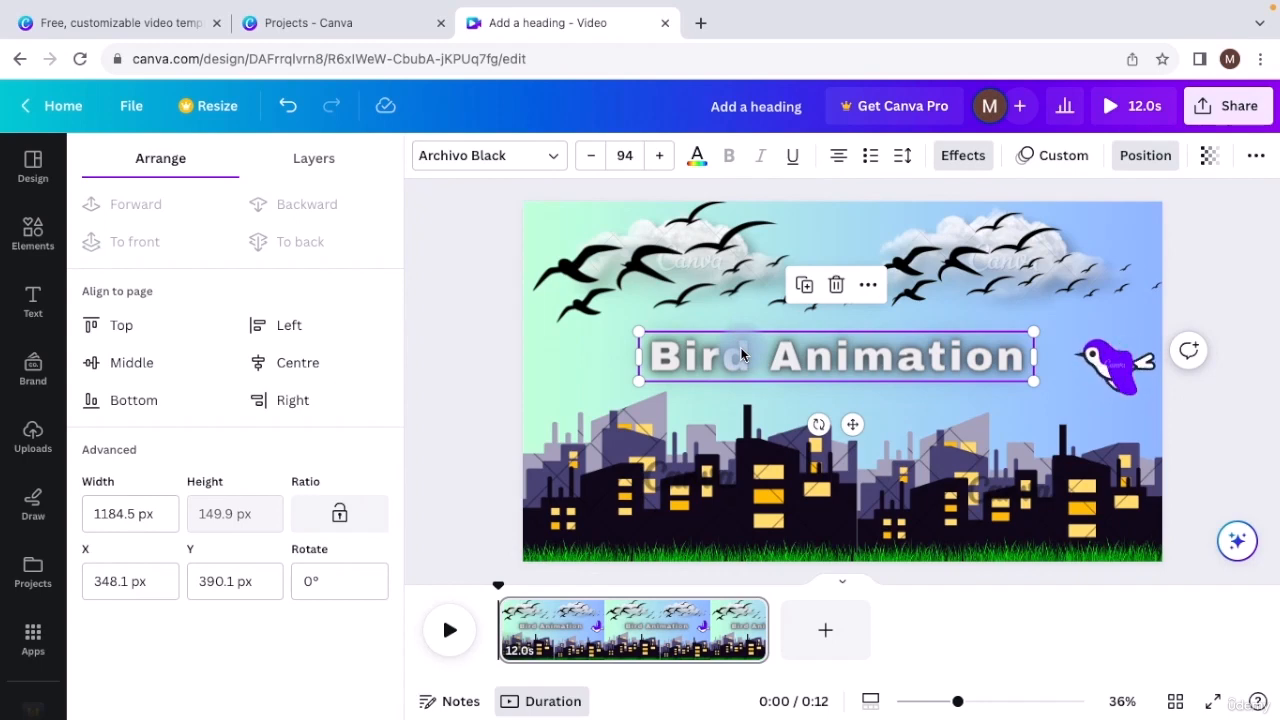
pyautogui.moveTo(741, 355); pyautogui.dragTo(747, 363)
pyautogui.click(600, 358)
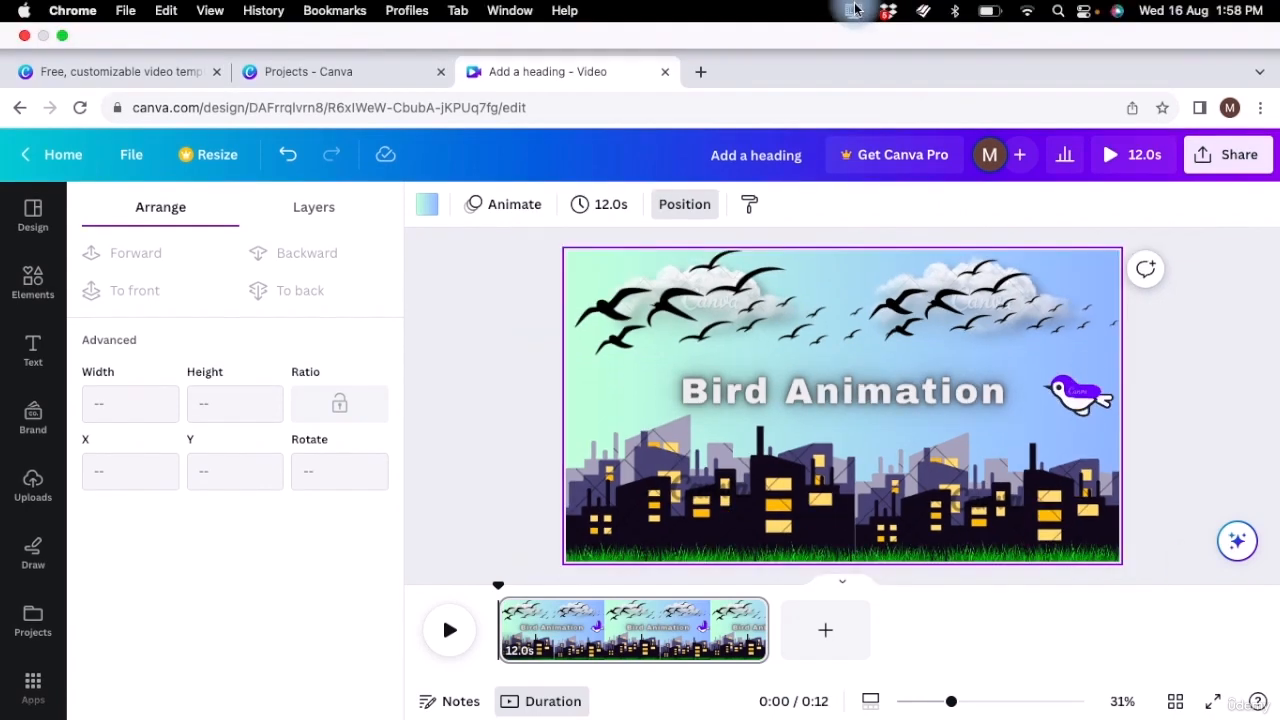
pyautogui.click(853, 11)
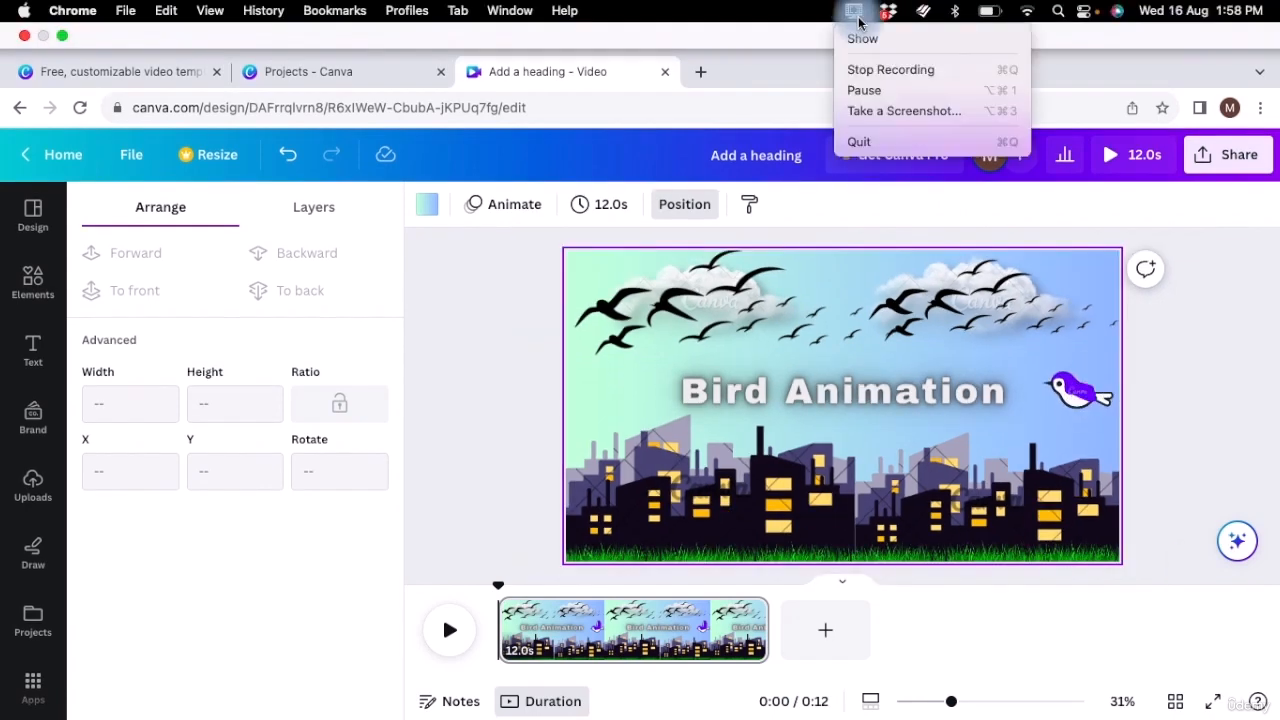
pyautogui.click(886, 74)
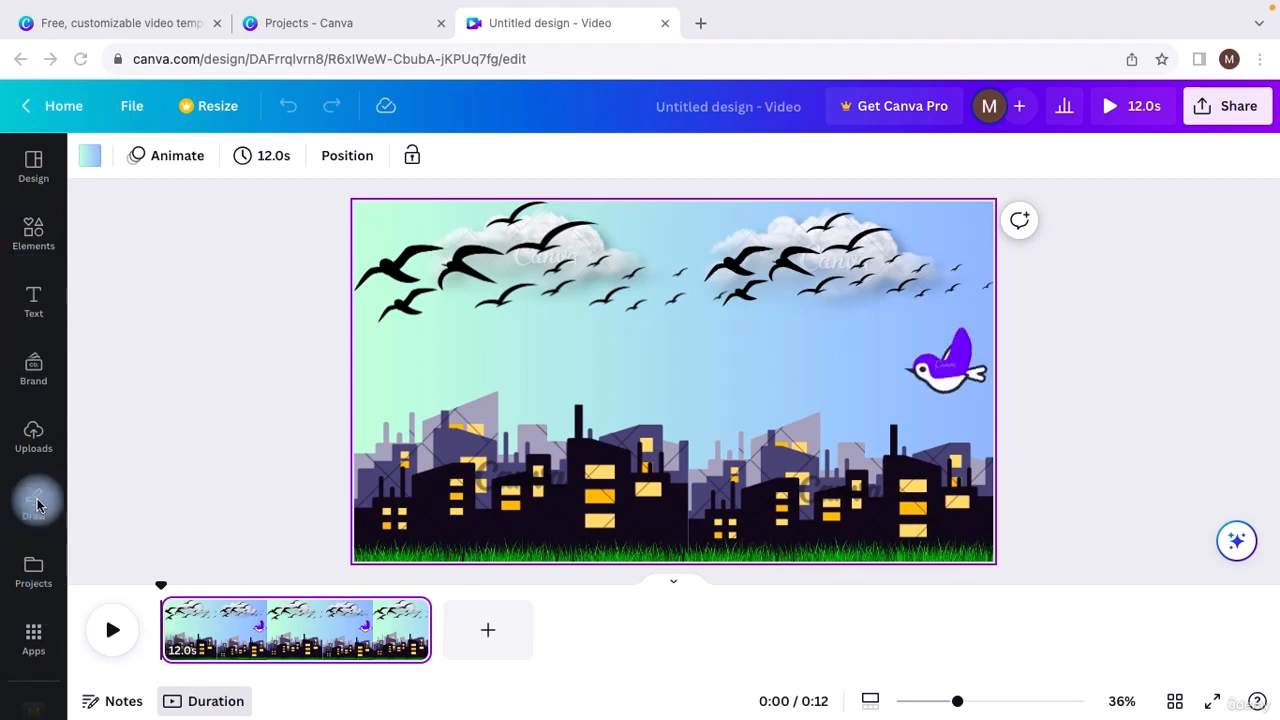
# Browse the upload sources and the element categories, including graphics, photos, videos, audio, frames and grids.
pyautogui.click(34, 438)
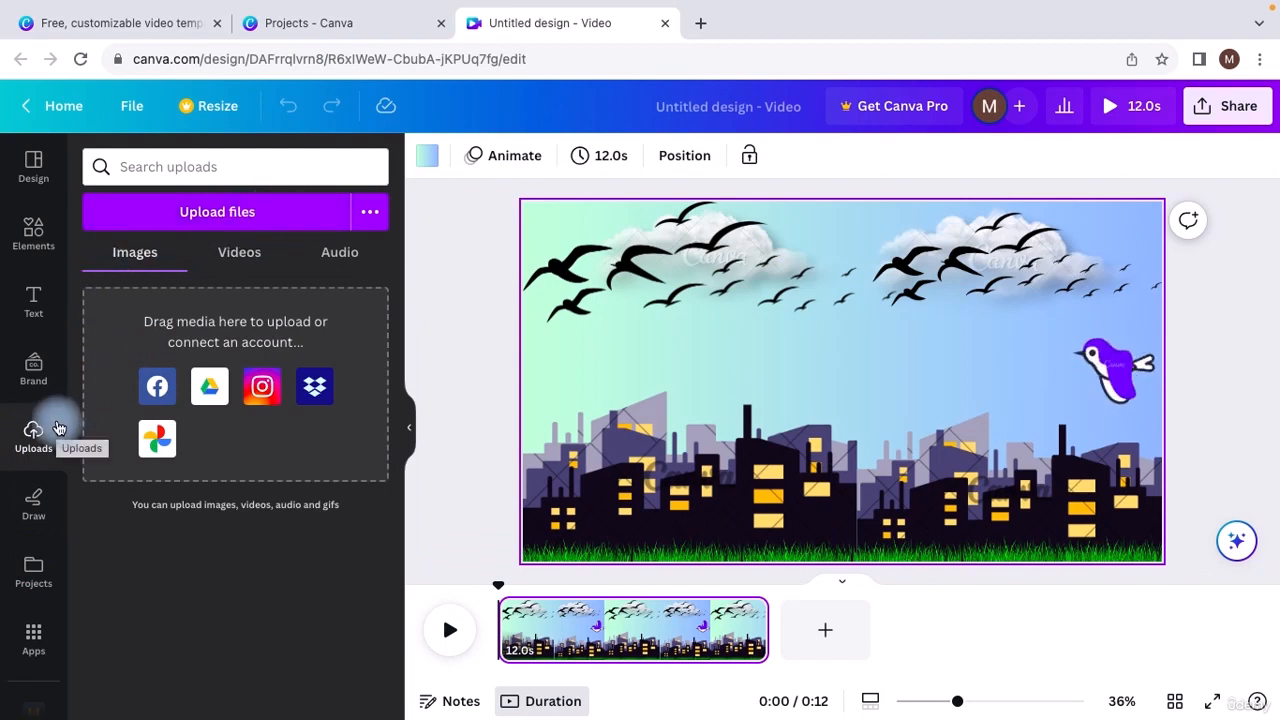
pyautogui.click(43, 235)
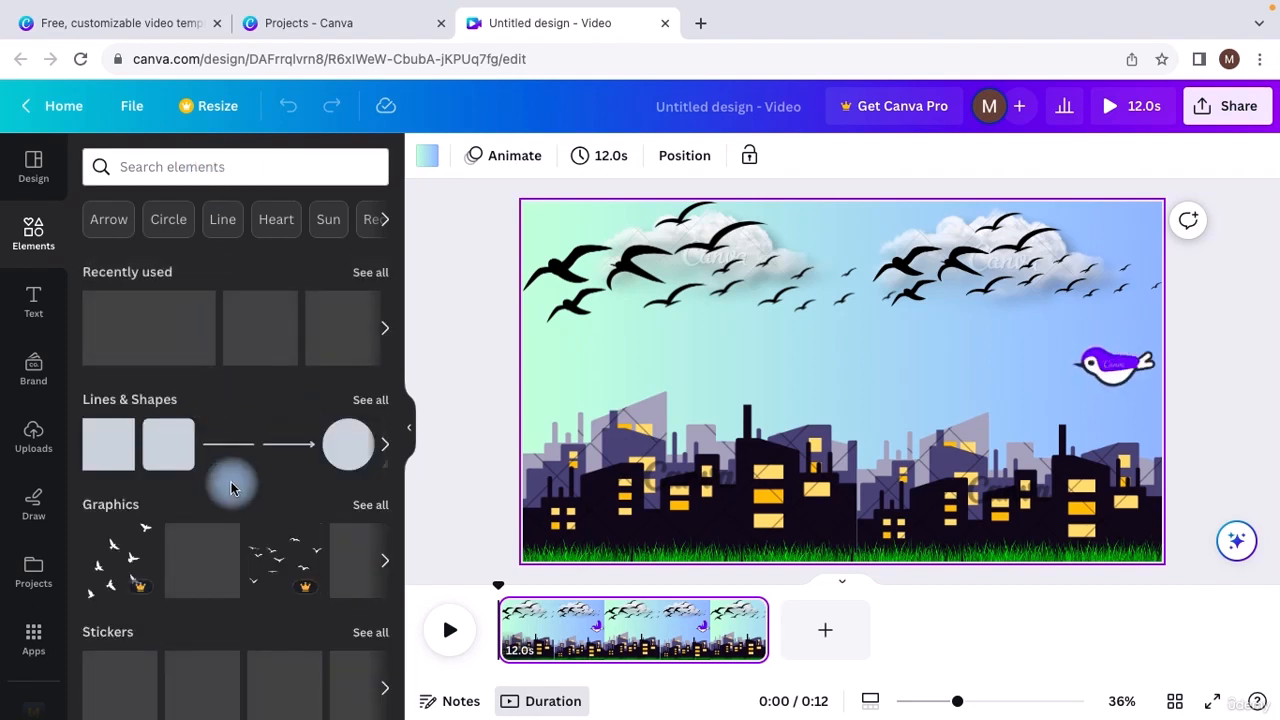
pyautogui.scroll(-2, 230, 487)
pyautogui.scroll(1, 232, 490)
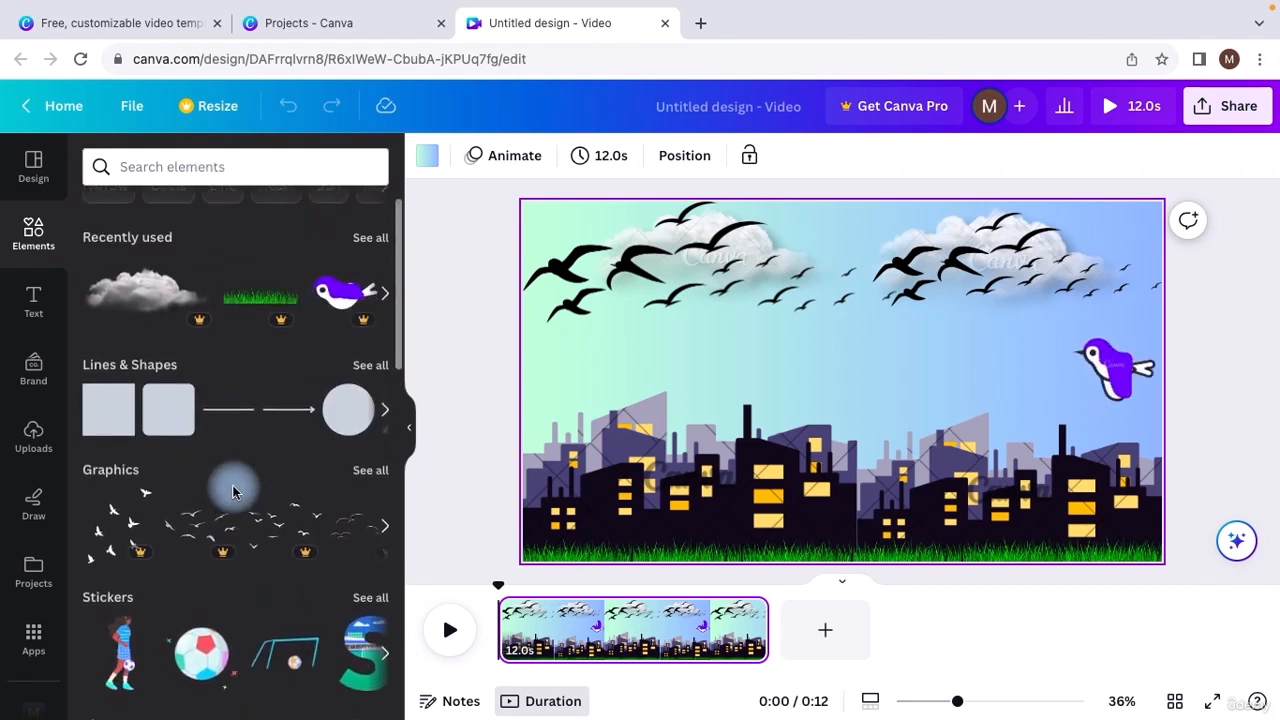
pyautogui.scroll(-2, 232, 490)
pyautogui.scroll(1, 232, 490)
pyautogui.scroll(-2, 234, 493)
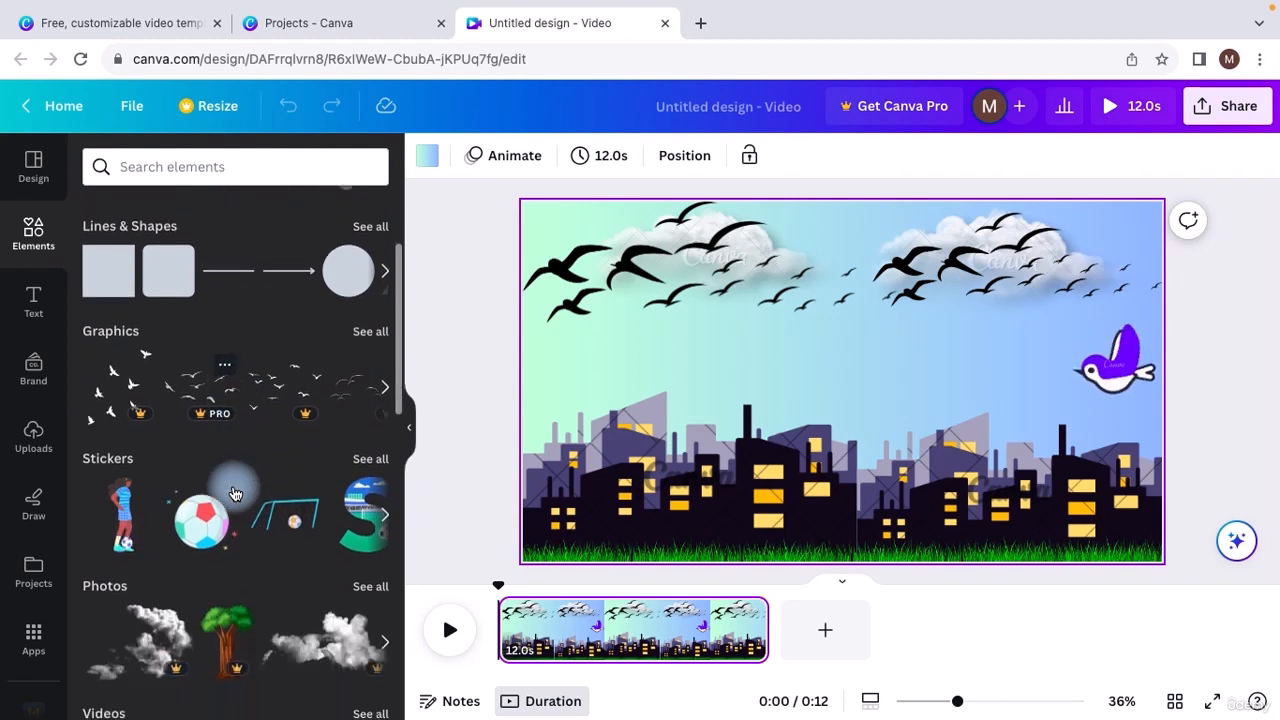
pyautogui.scroll(-5, 234, 493)
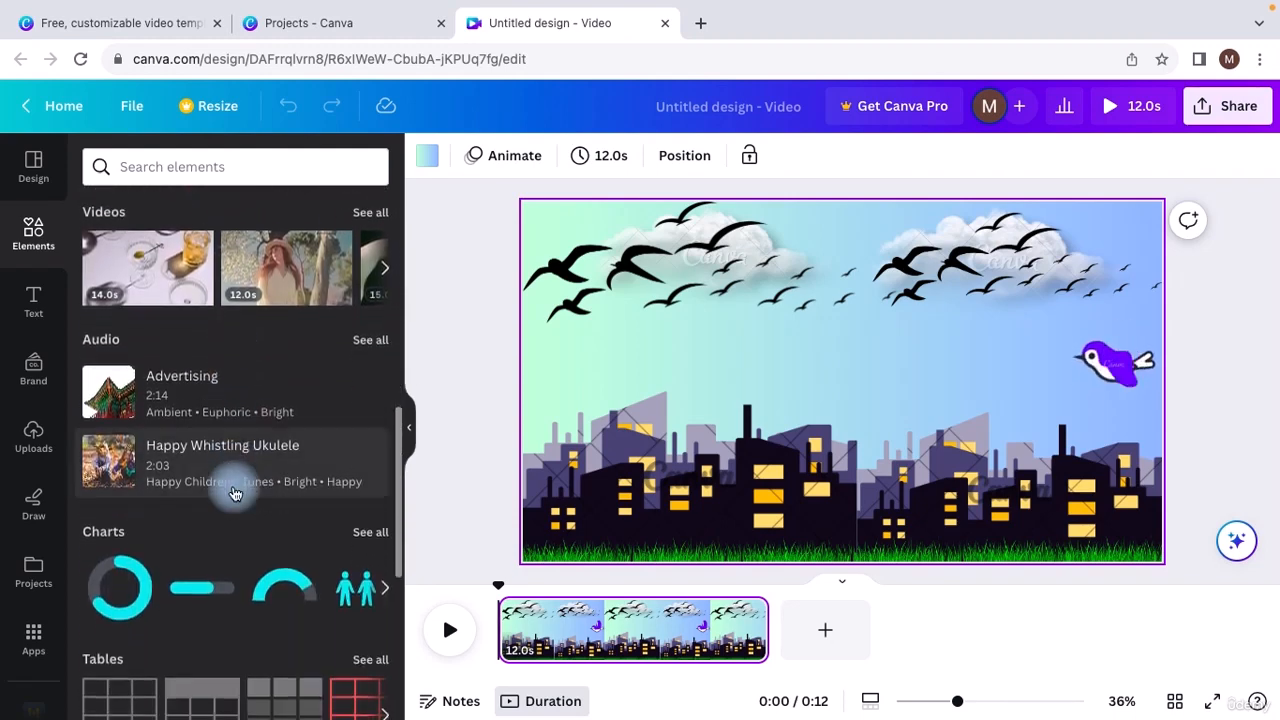
pyautogui.scroll(-5, 232, 493)
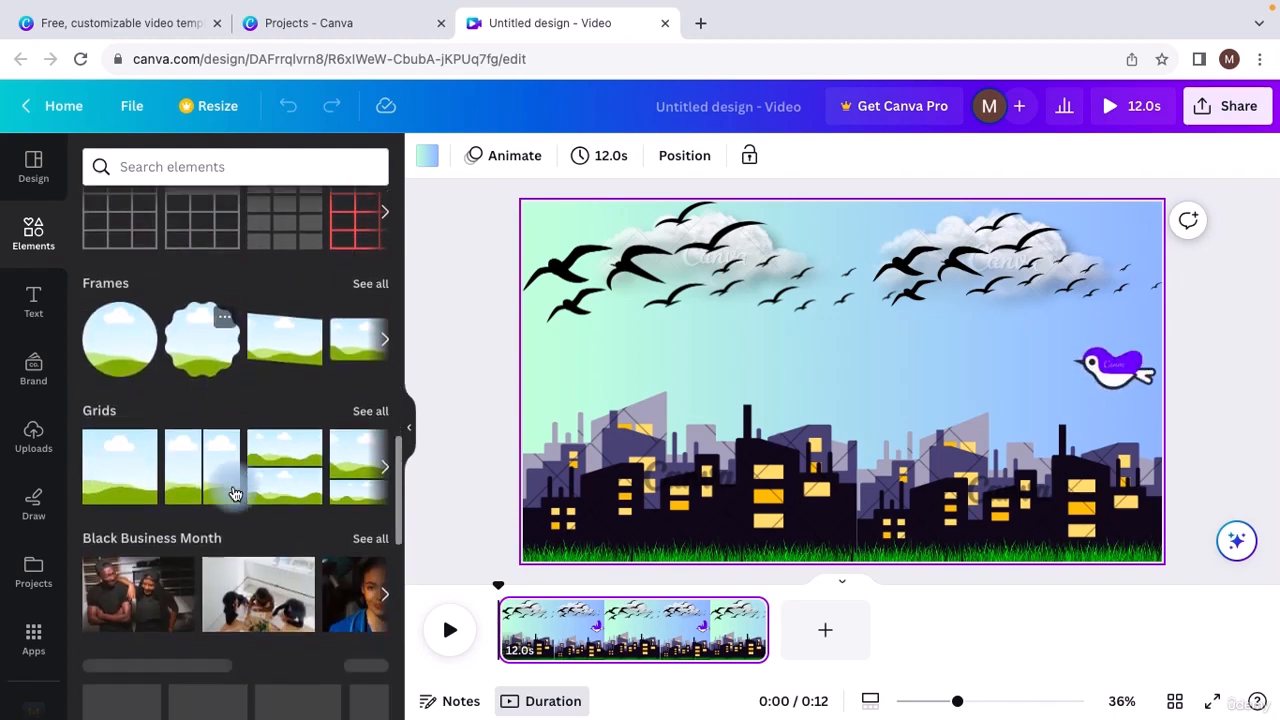
pyautogui.scroll(-3, 232, 493)
pyautogui.scroll(8, 232, 490)
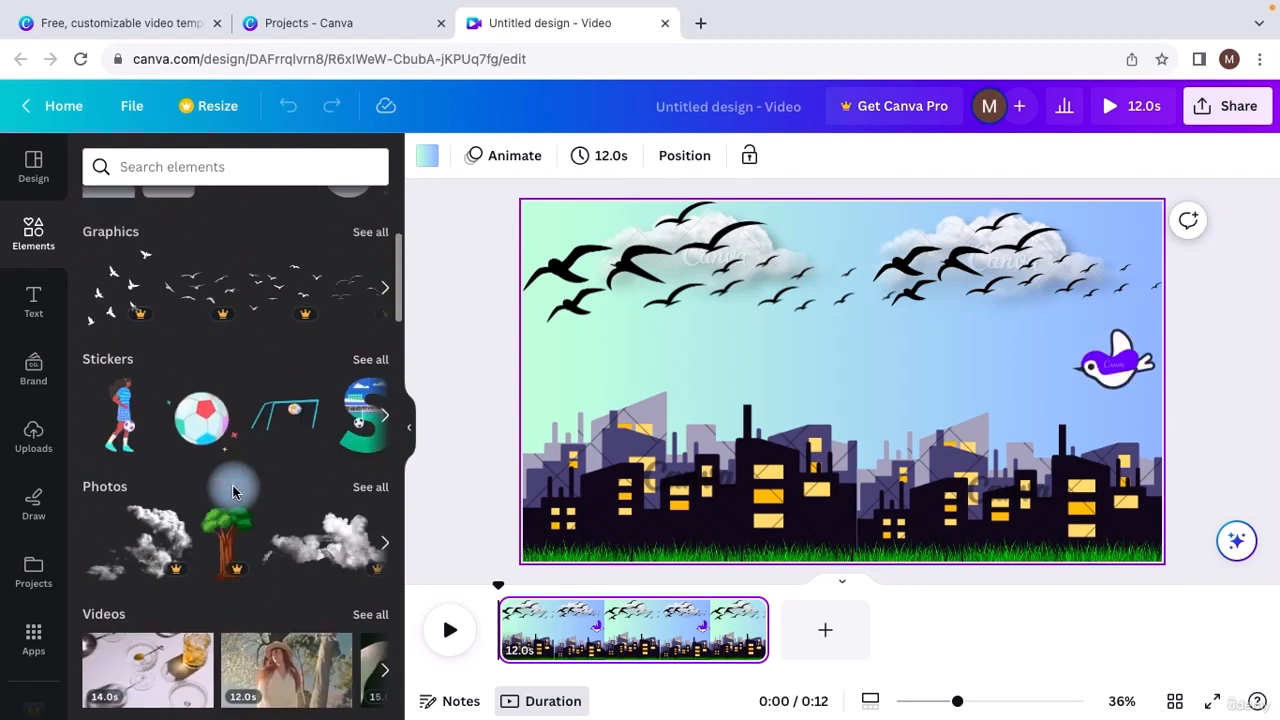
pyautogui.scroll(5, 232, 485)
# Search the elements for "music", refine the search to "Music background" and show only audio tracks.
pyautogui.click(229, 166)
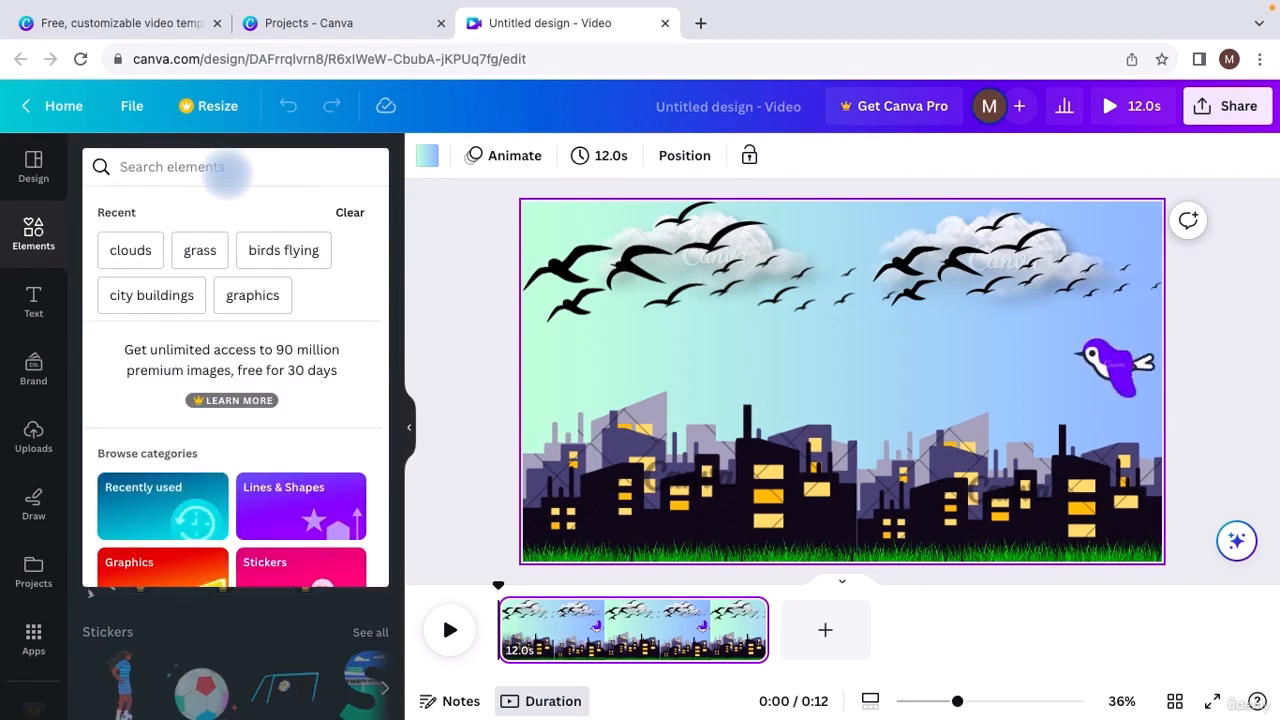
pyautogui.write('music')
pyautogui.press('Return')
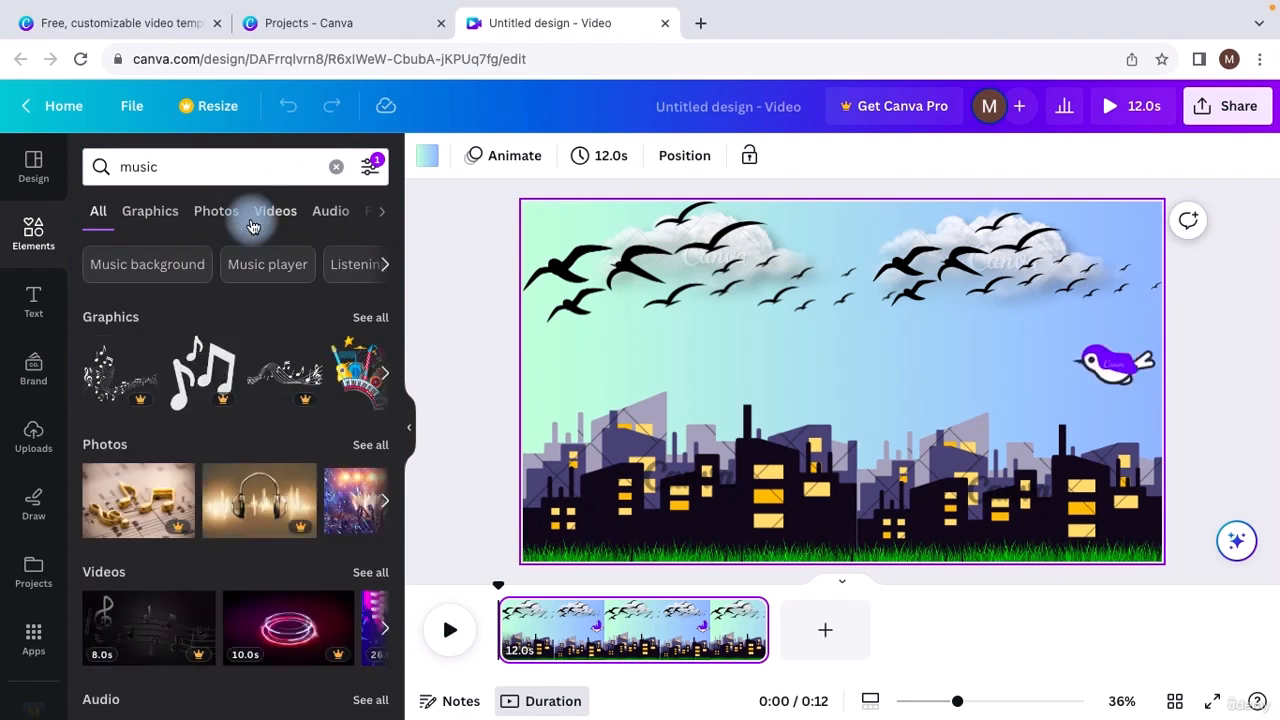
pyautogui.click(173, 265)
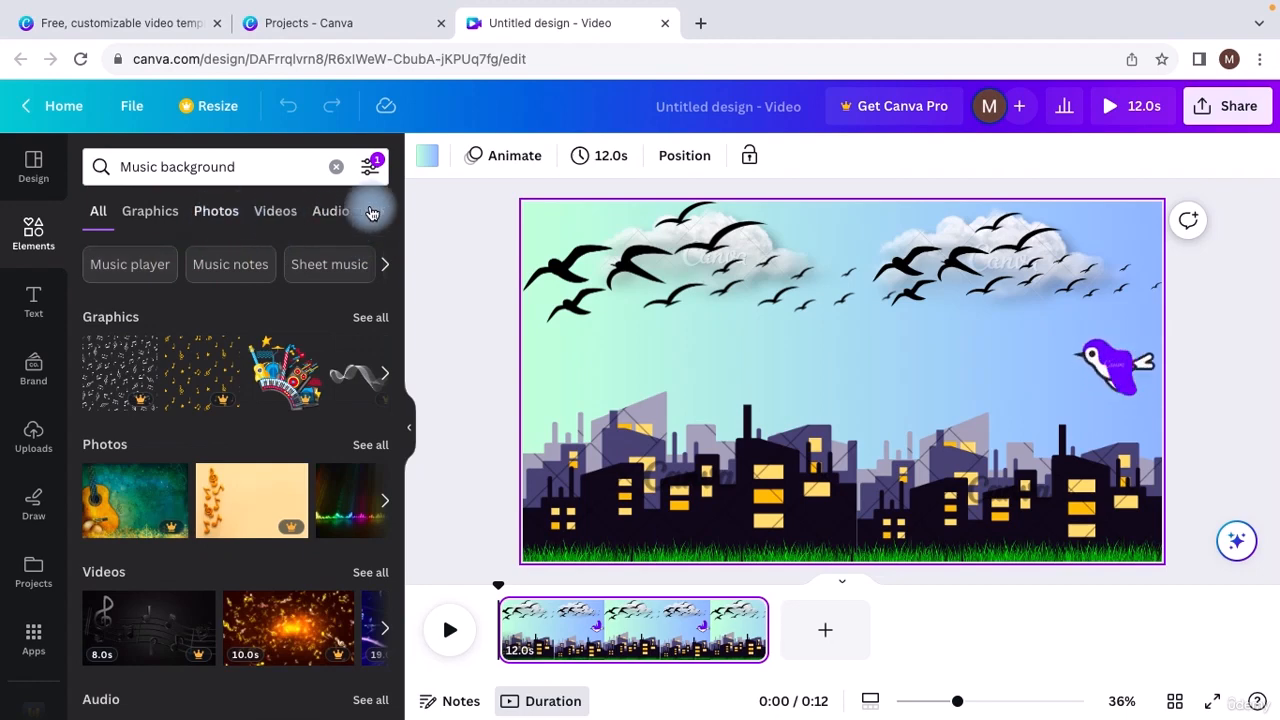
pyautogui.click(380, 211)
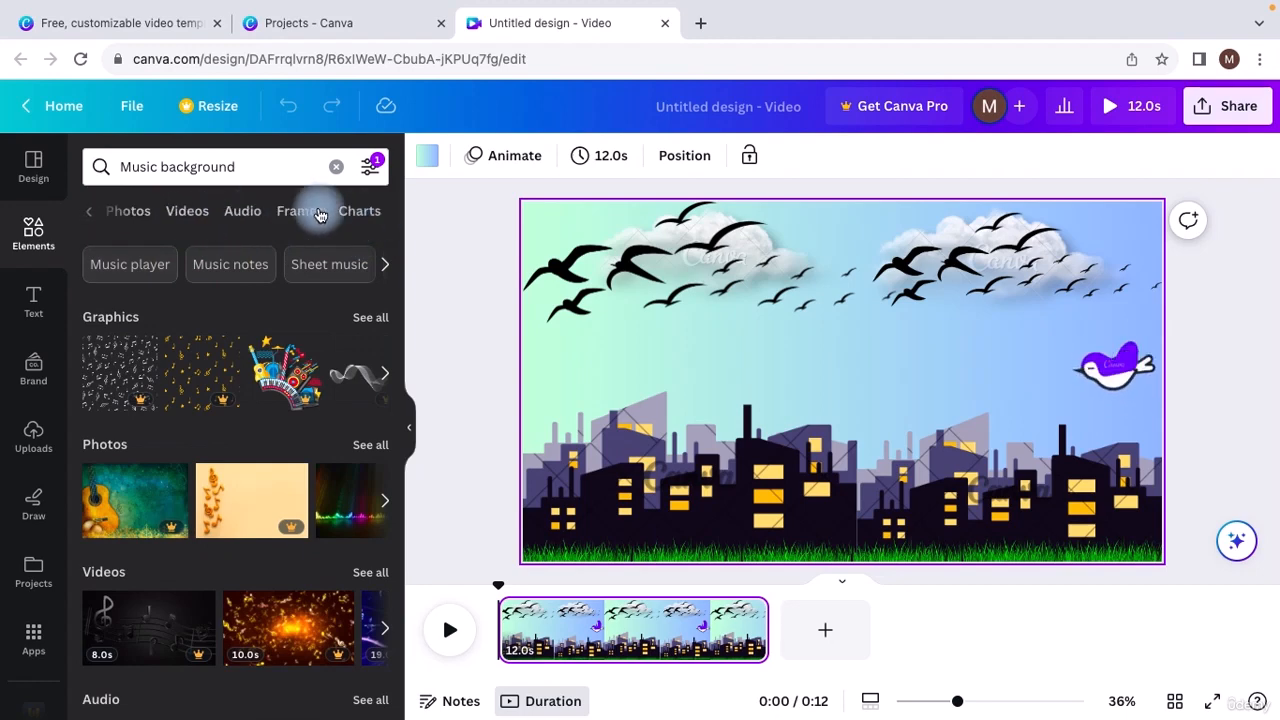
pyautogui.click(247, 212)
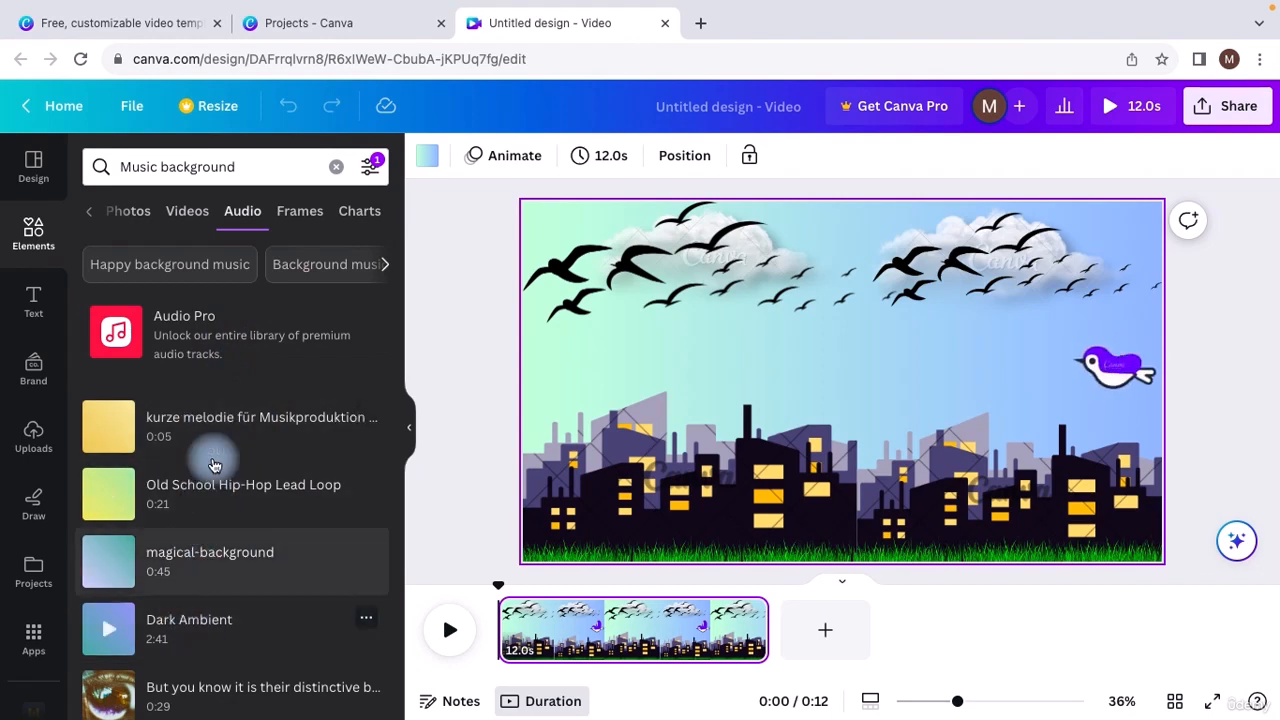
# Add the 0:45 "magical-background" audio track to the video.
pyautogui.scroll(-2, 215, 608)
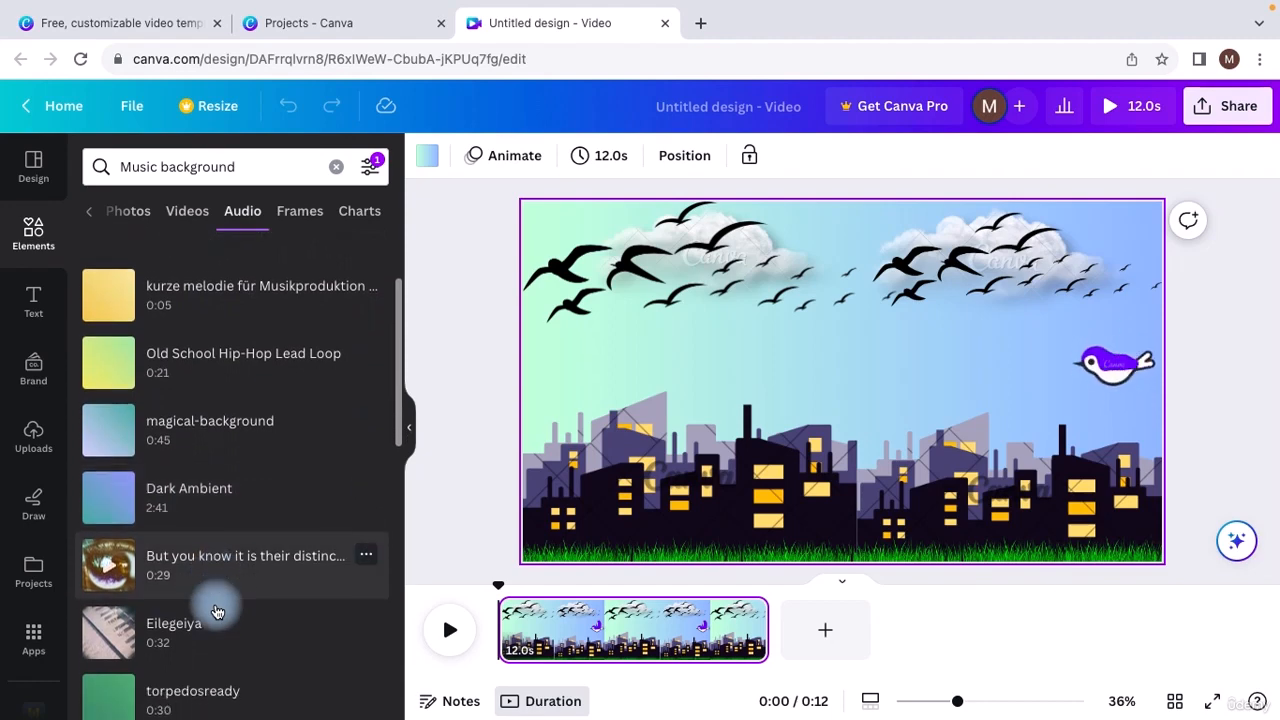
pyautogui.scroll(1, 215, 608)
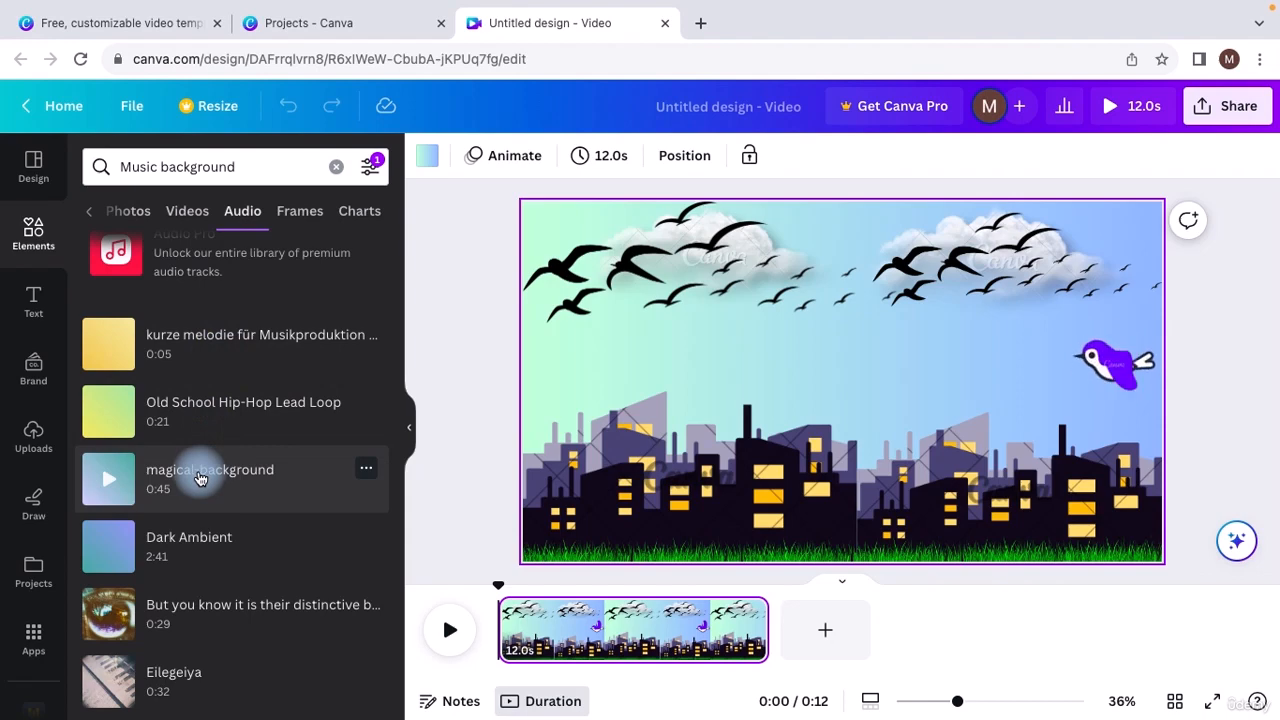
pyautogui.moveTo(431, 507); pyautogui.dragTo(216, 486)
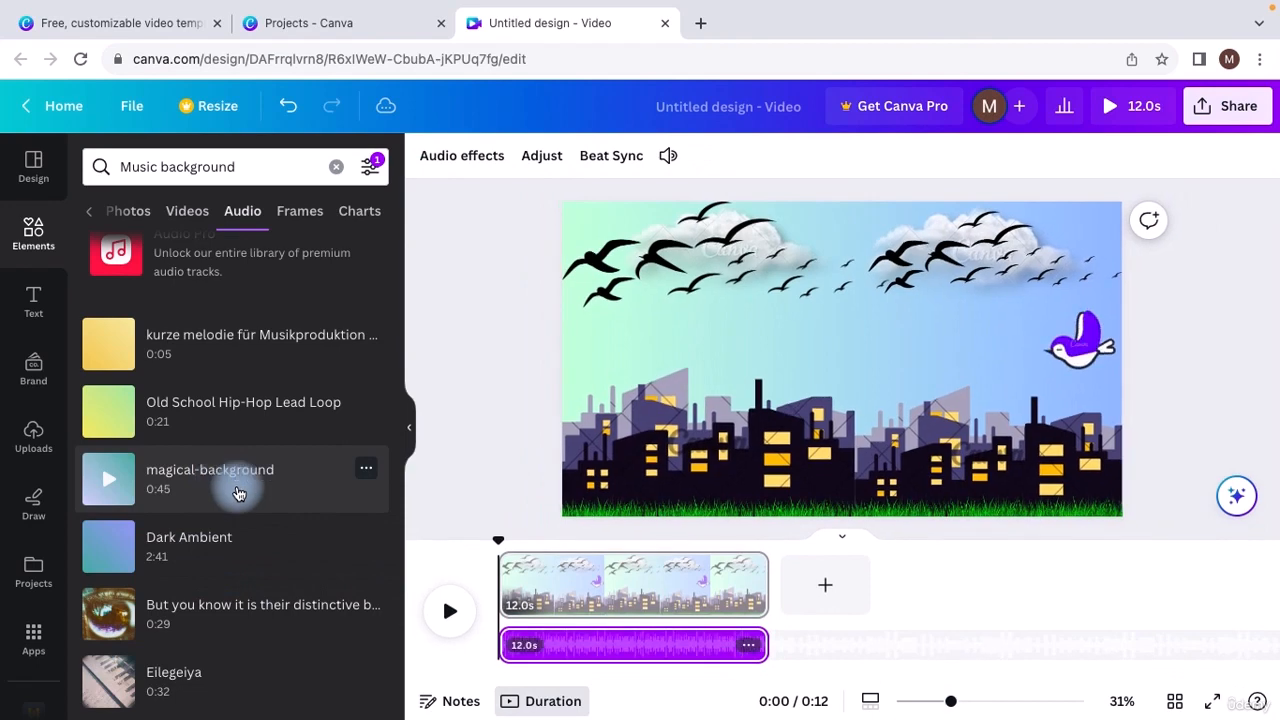
# Collapse the elements library, play the video with its background music and pause it at about 0:04.
pyautogui.click(409, 422)
pyautogui.click(125, 617)
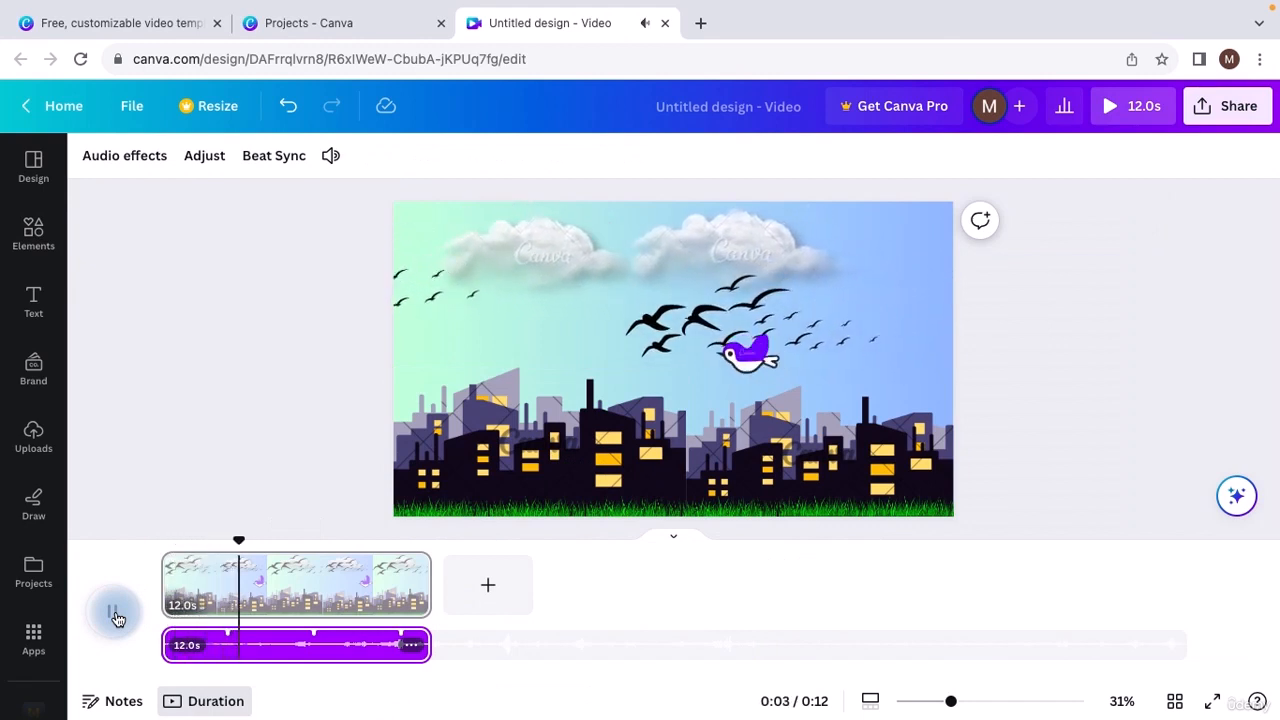
pyautogui.click(114, 612)
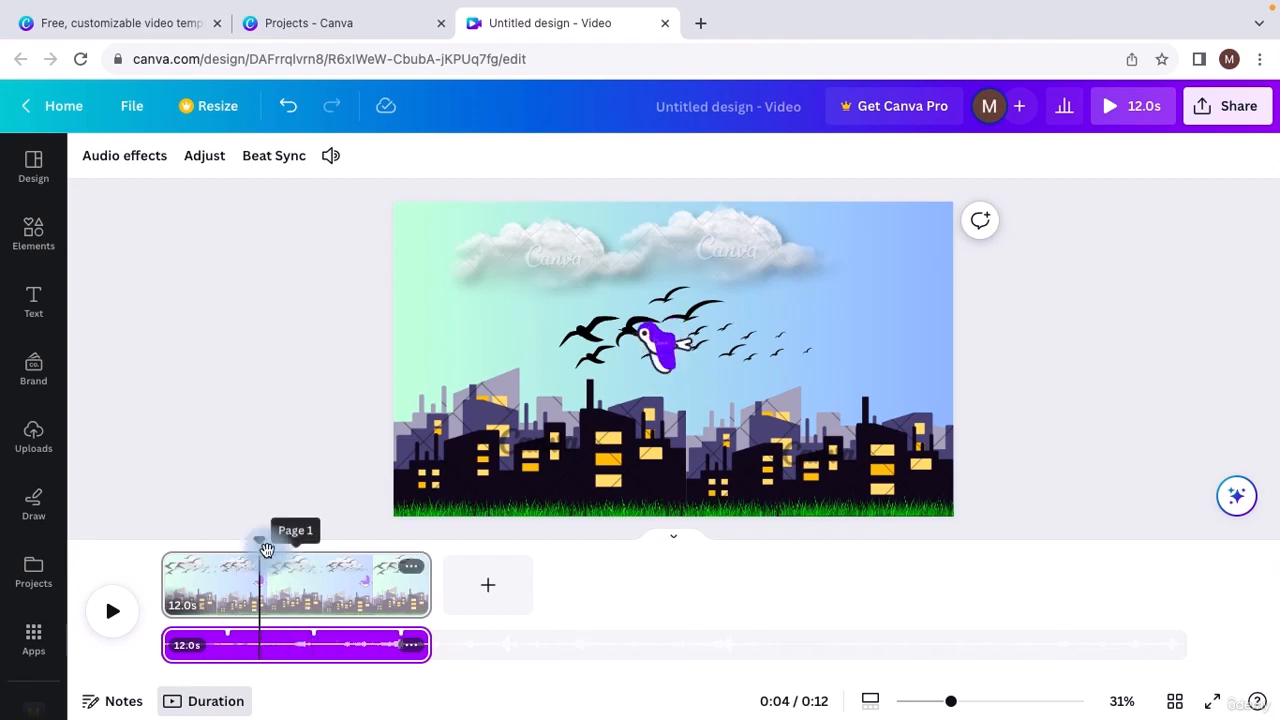
# Rewind the video to the start, play it with its background music and pause it at about 0:11.
pyautogui.moveTo(260, 534); pyautogui.dragTo(158, 555)
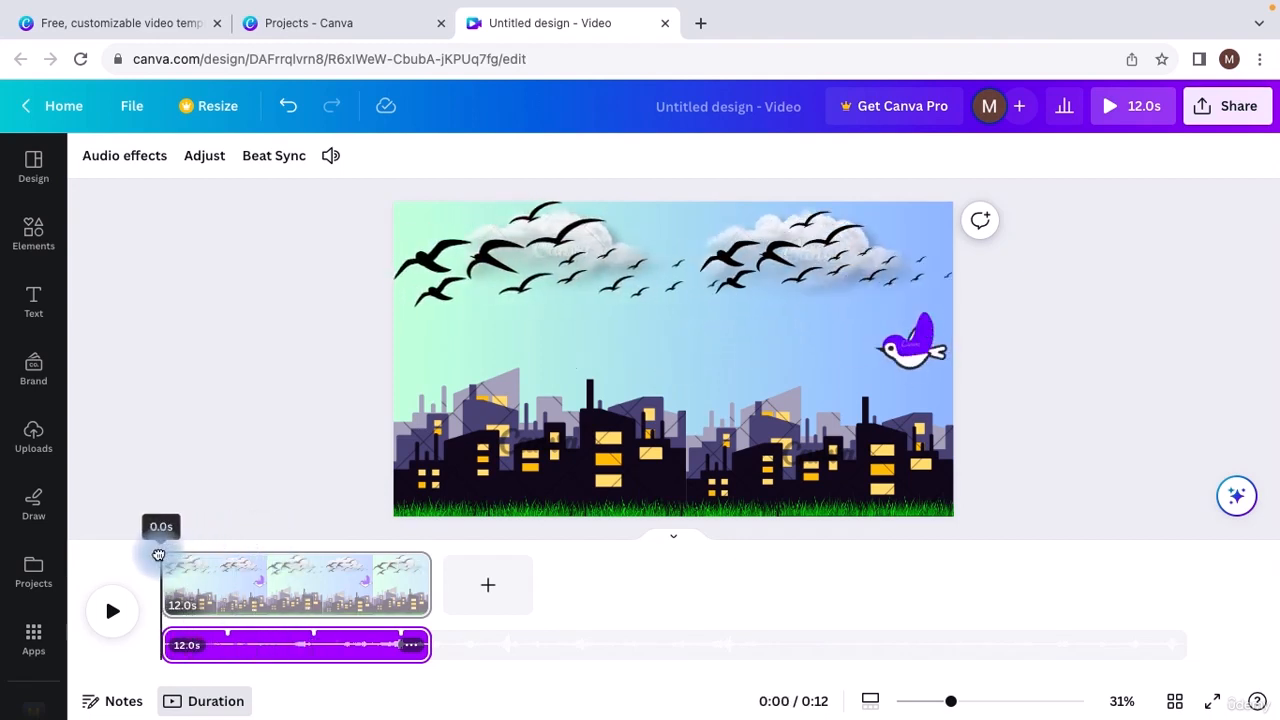
pyautogui.click(116, 614)
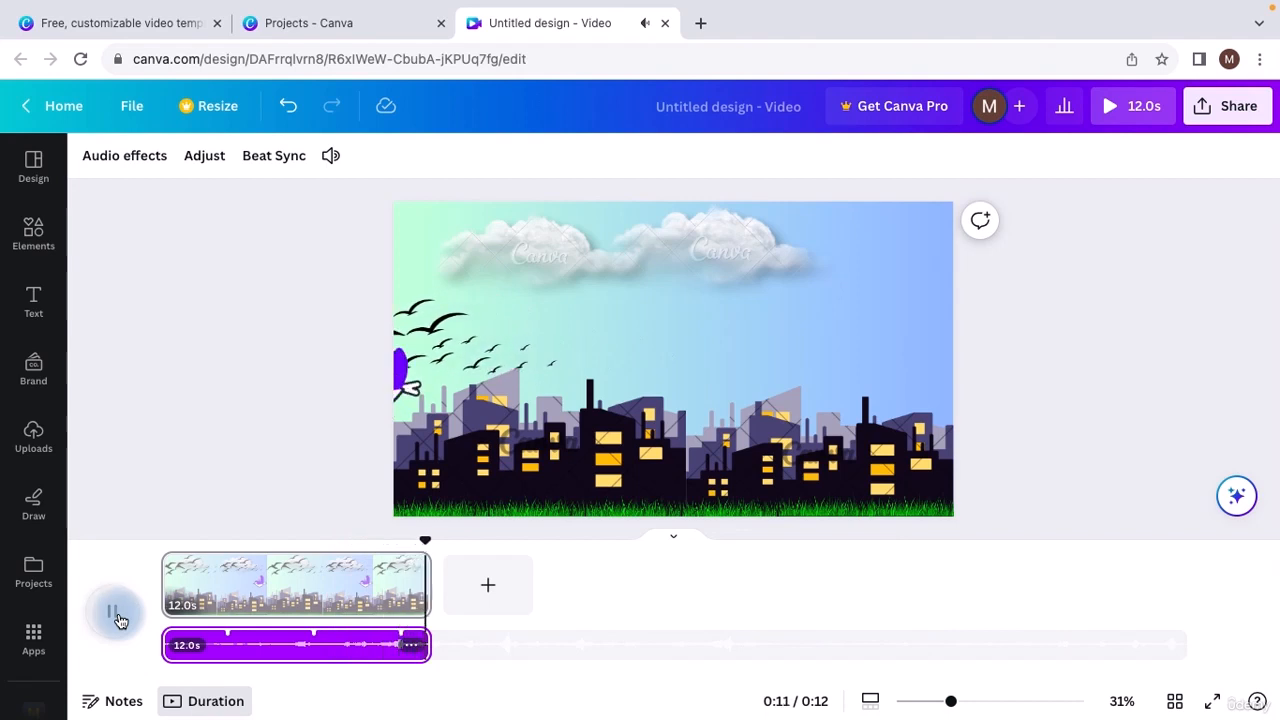
pyautogui.click(115, 613)
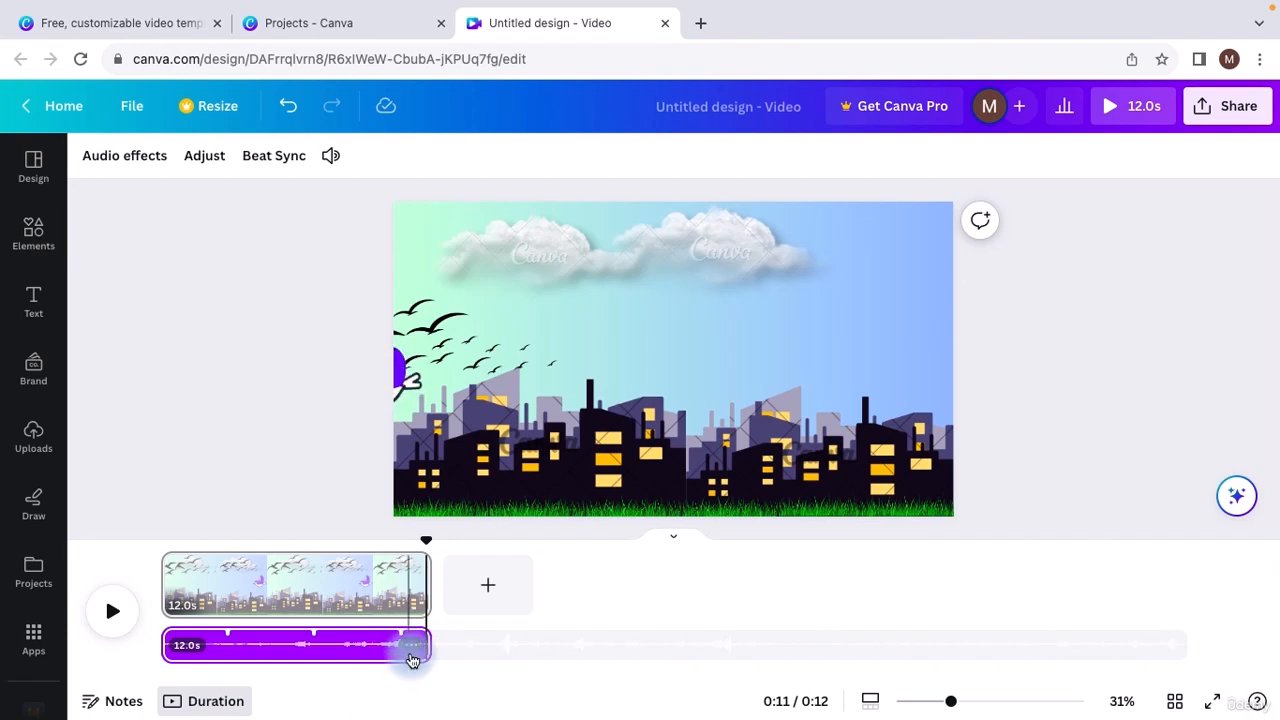
# Lower the volume of the "magical-background" audio track to 63.
pyautogui.rightClick(413, 653)
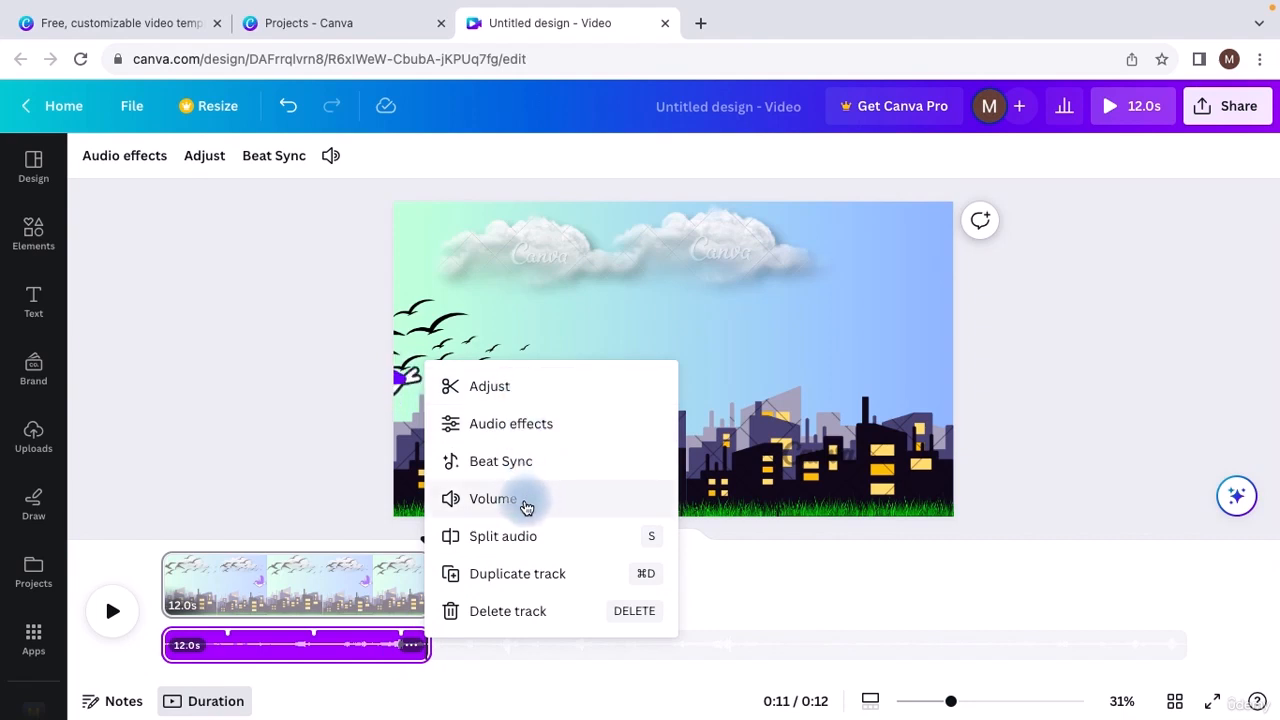
pyautogui.click(521, 497)
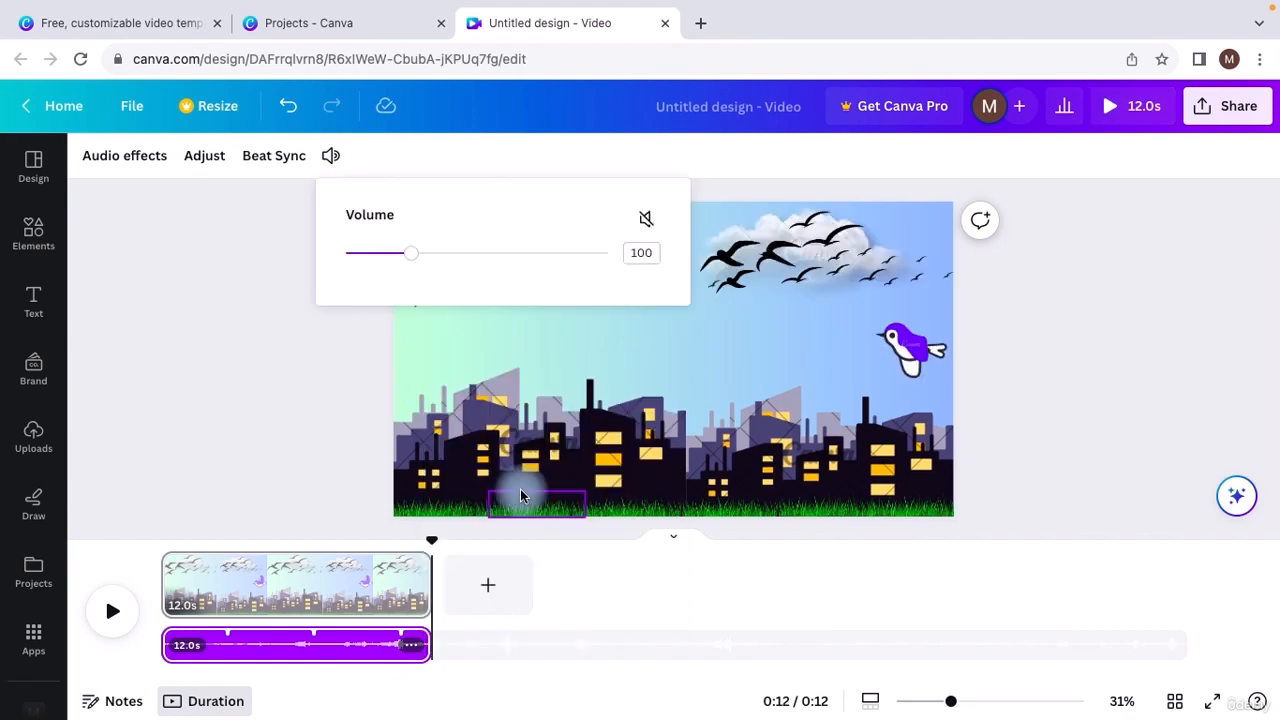
pyautogui.moveTo(410, 263); pyautogui.dragTo(378, 262)
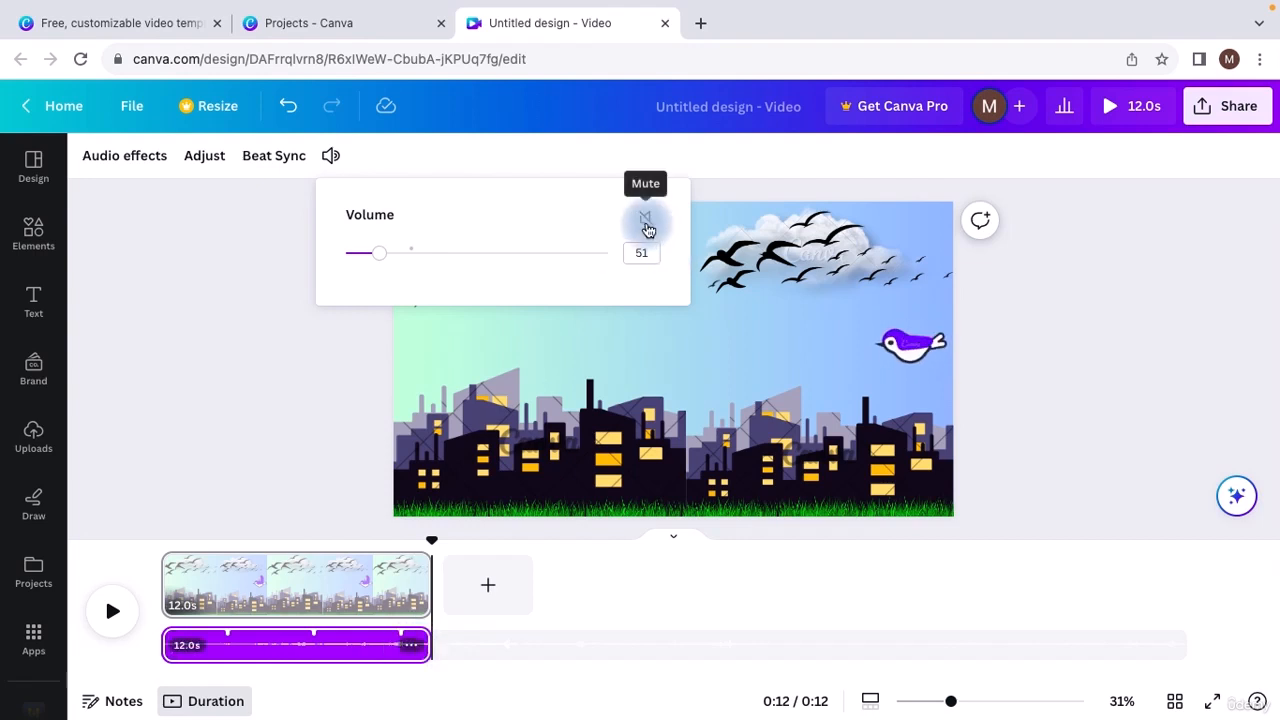
pyautogui.click(646, 222)
pyautogui.click(646, 222)
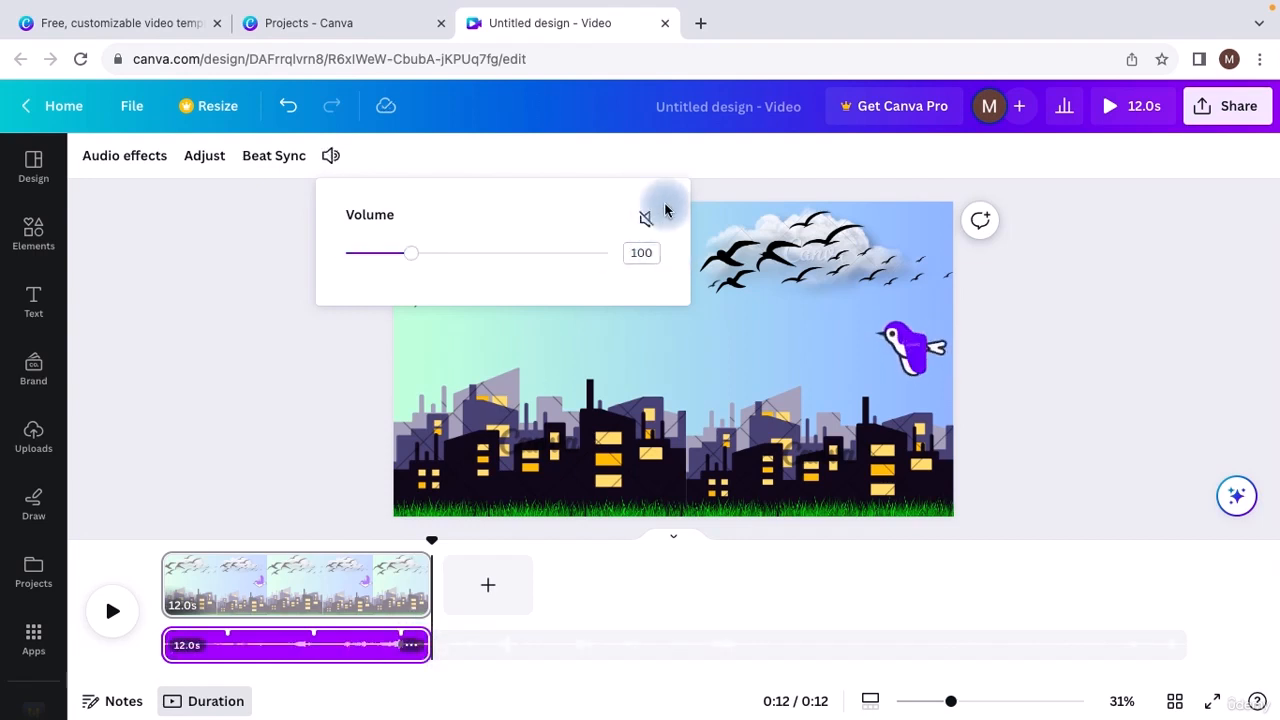
pyautogui.moveTo(400, 259); pyautogui.dragTo(388, 259)
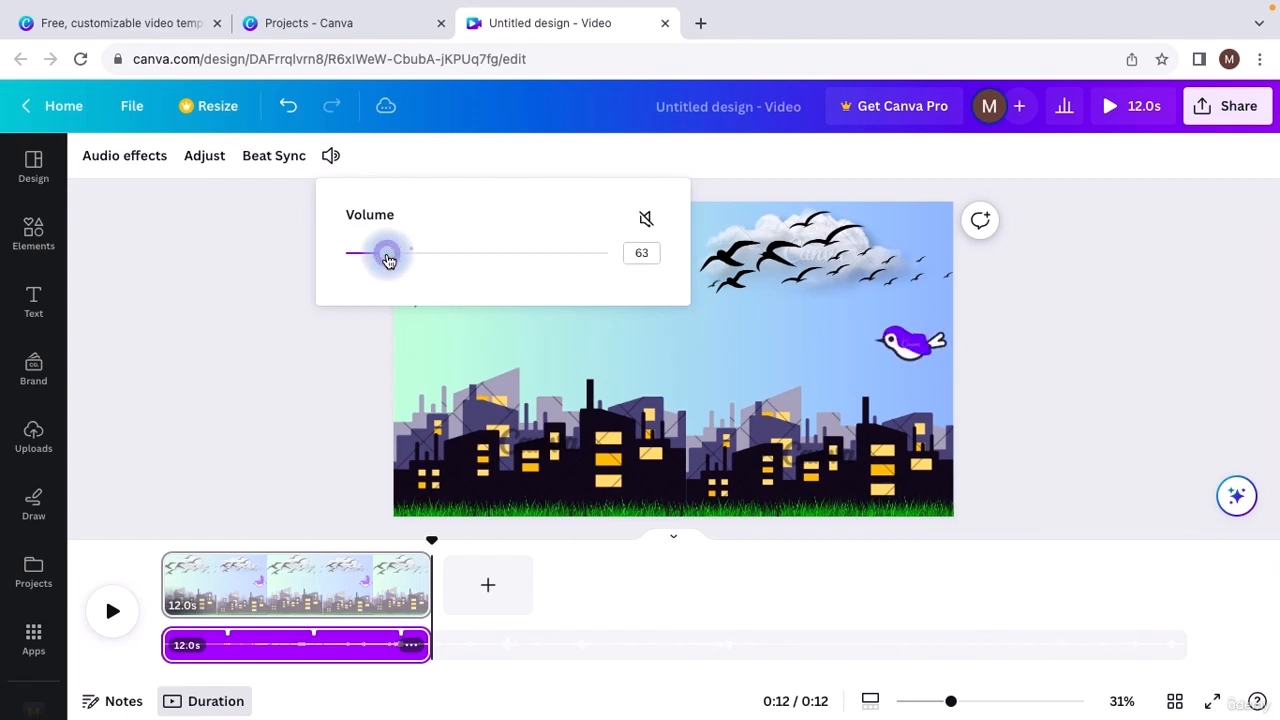
pyautogui.click(495, 654)
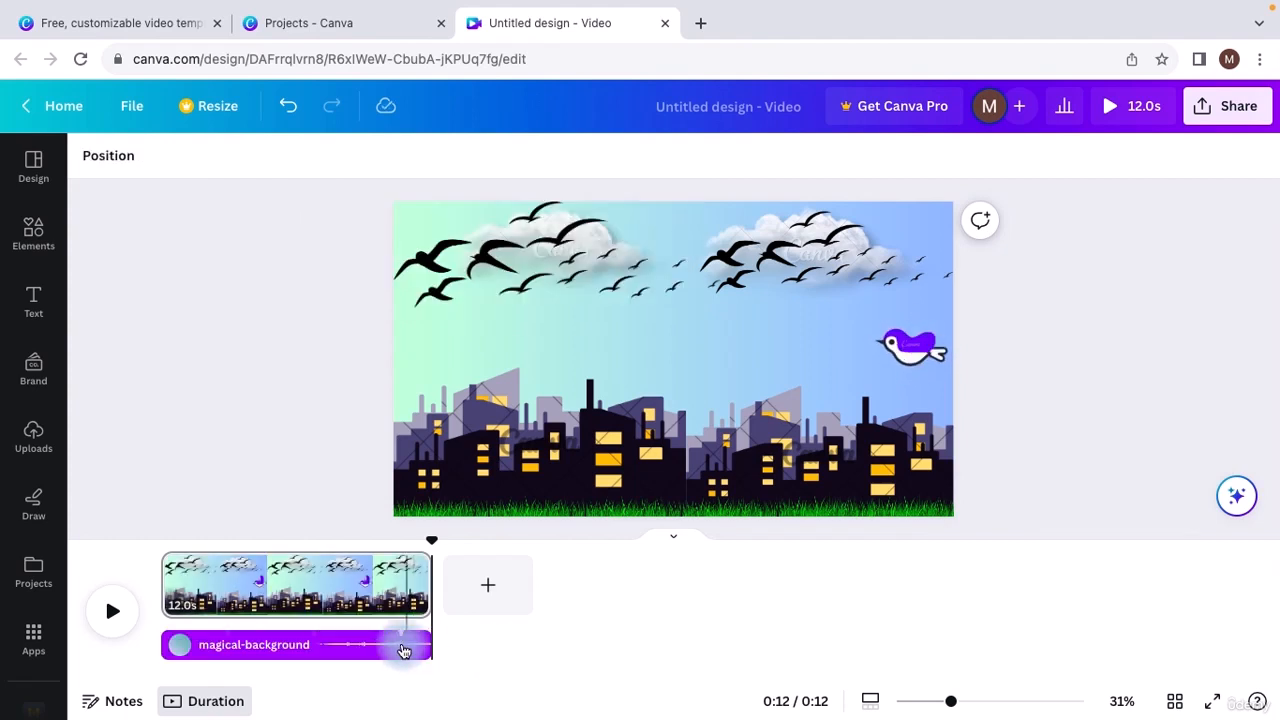
# Give the "magical-background" audio track a 0.3 s fade in and a 0.3 s fade out.
pyautogui.click(402, 651)
pyautogui.click(412, 648)
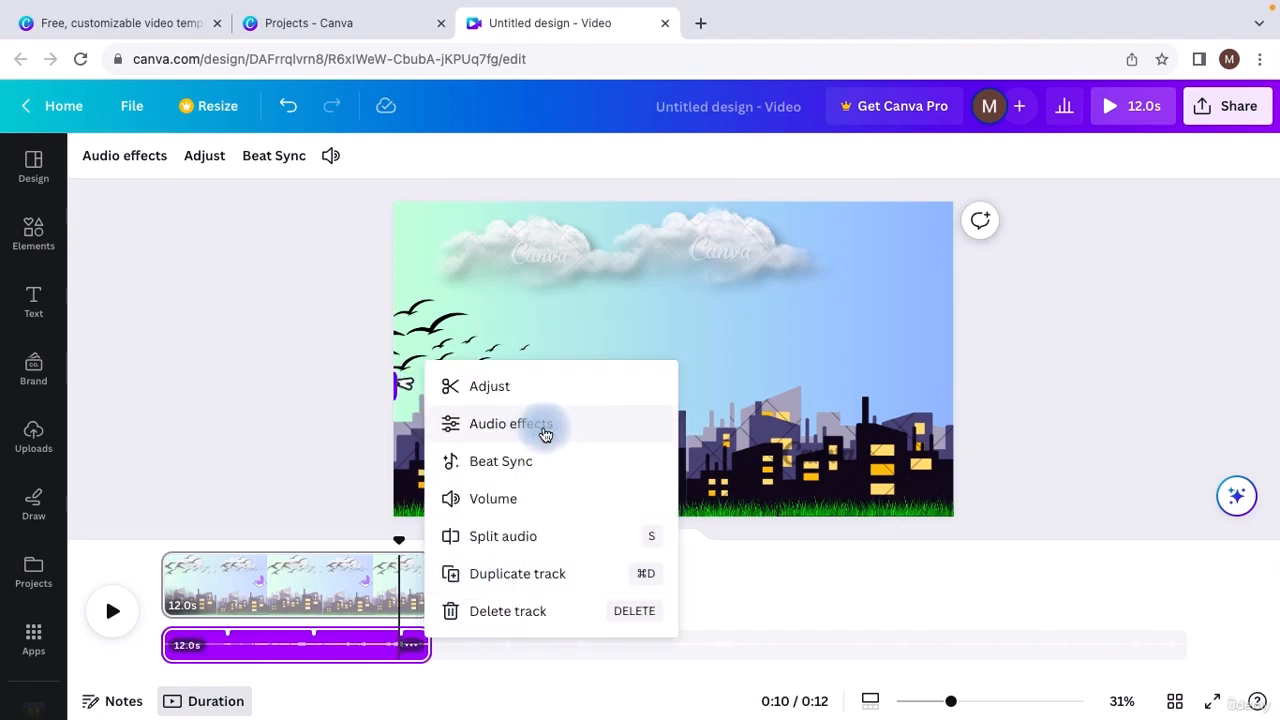
pyautogui.click(533, 436)
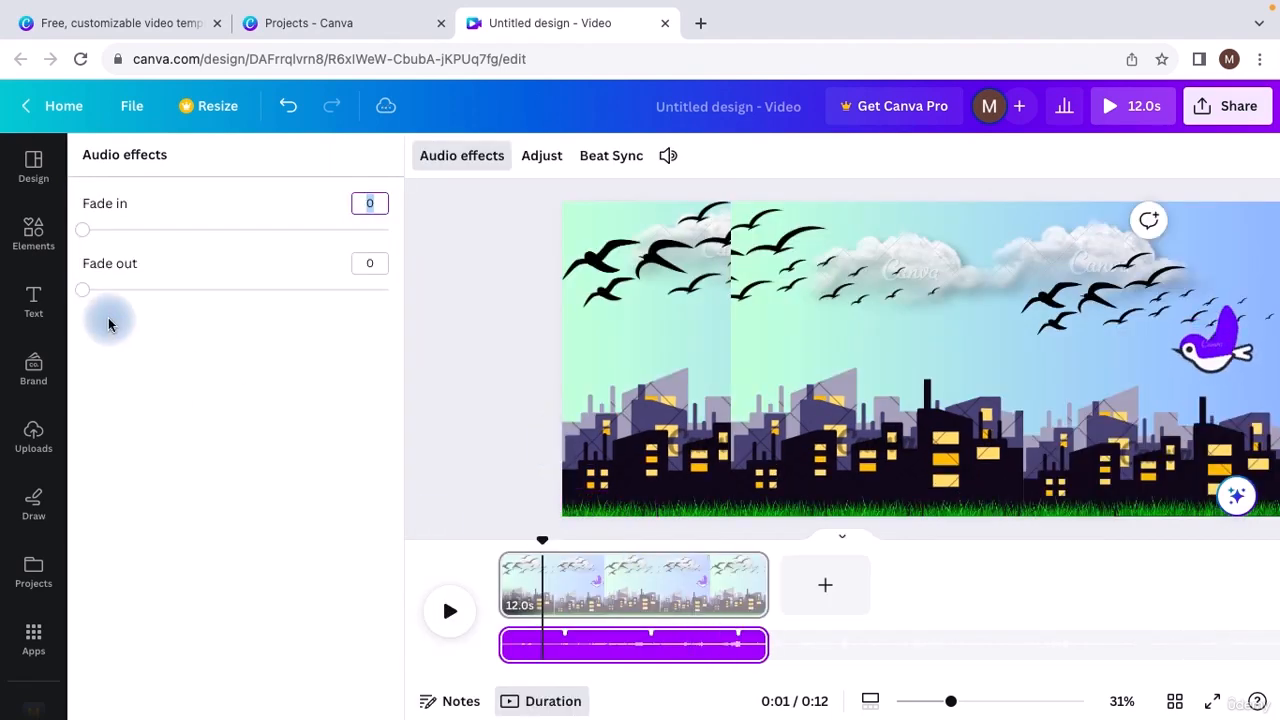
pyautogui.moveTo(80, 229); pyautogui.dragTo(102, 235)
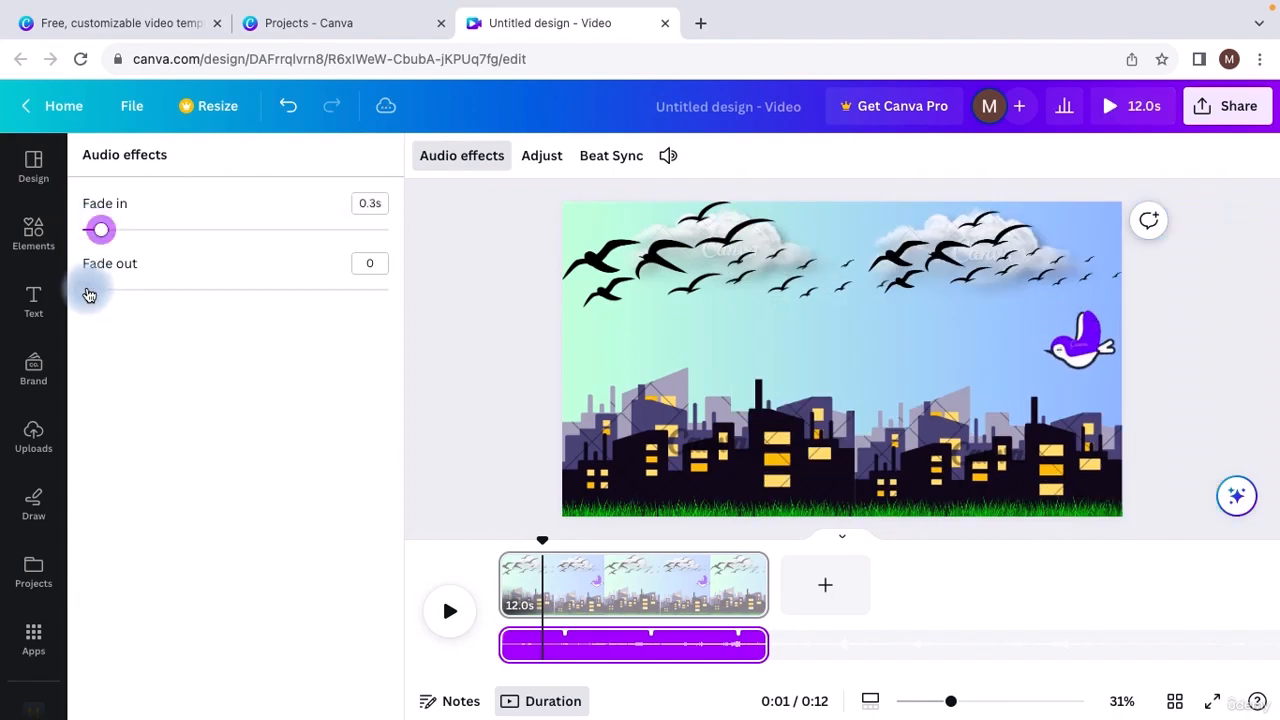
pyautogui.moveTo(86, 292); pyautogui.dragTo(101, 294)
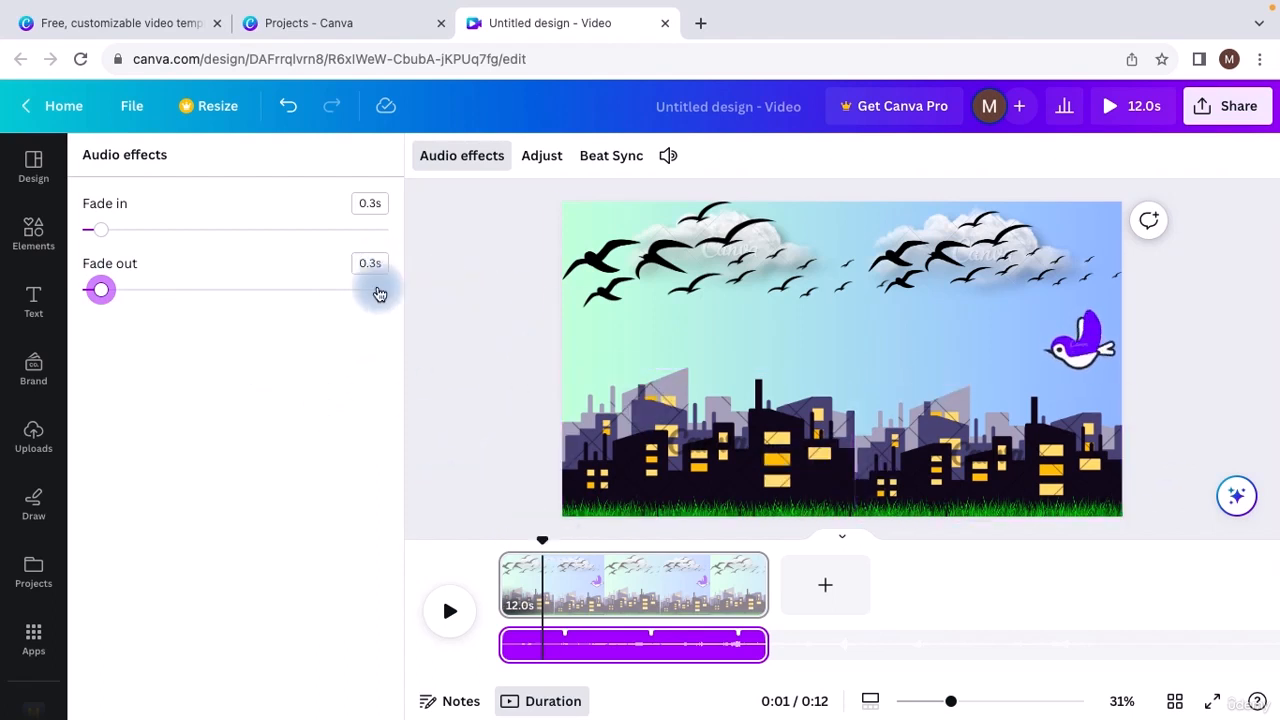
pyautogui.click(551, 163)
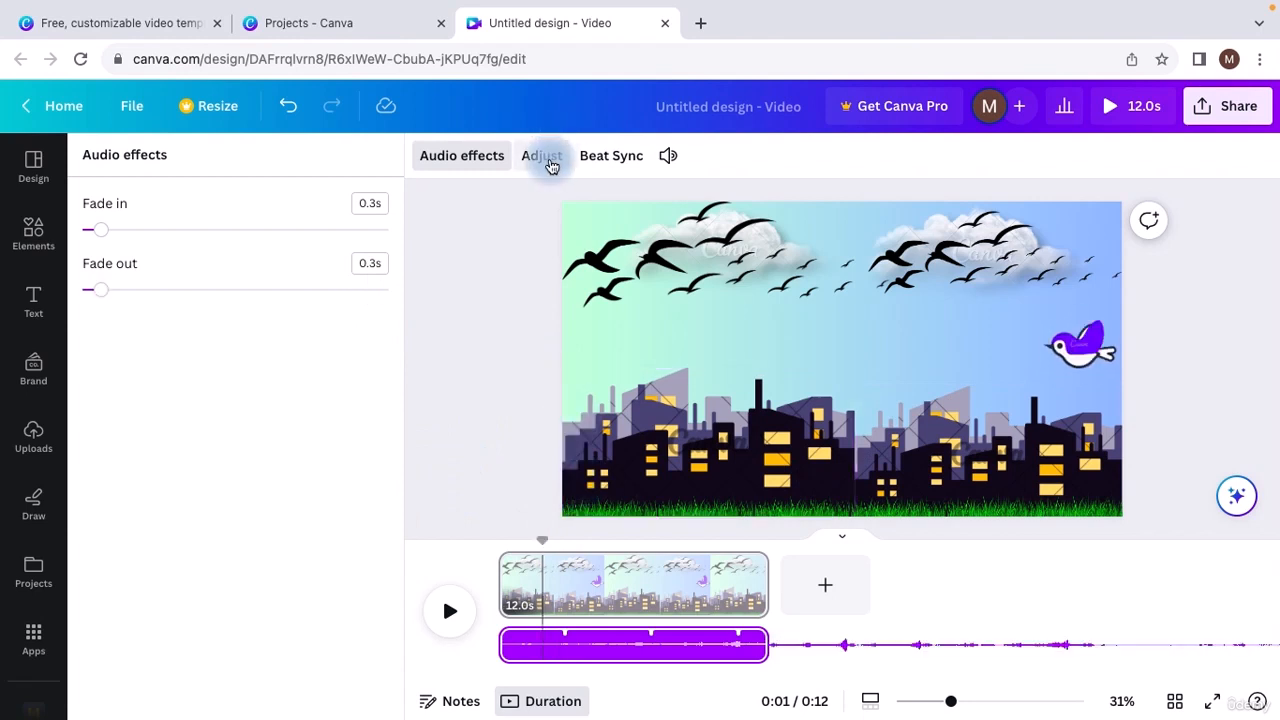
# Play the video from the start to check the music with its fades.
pyautogui.click(438, 620)
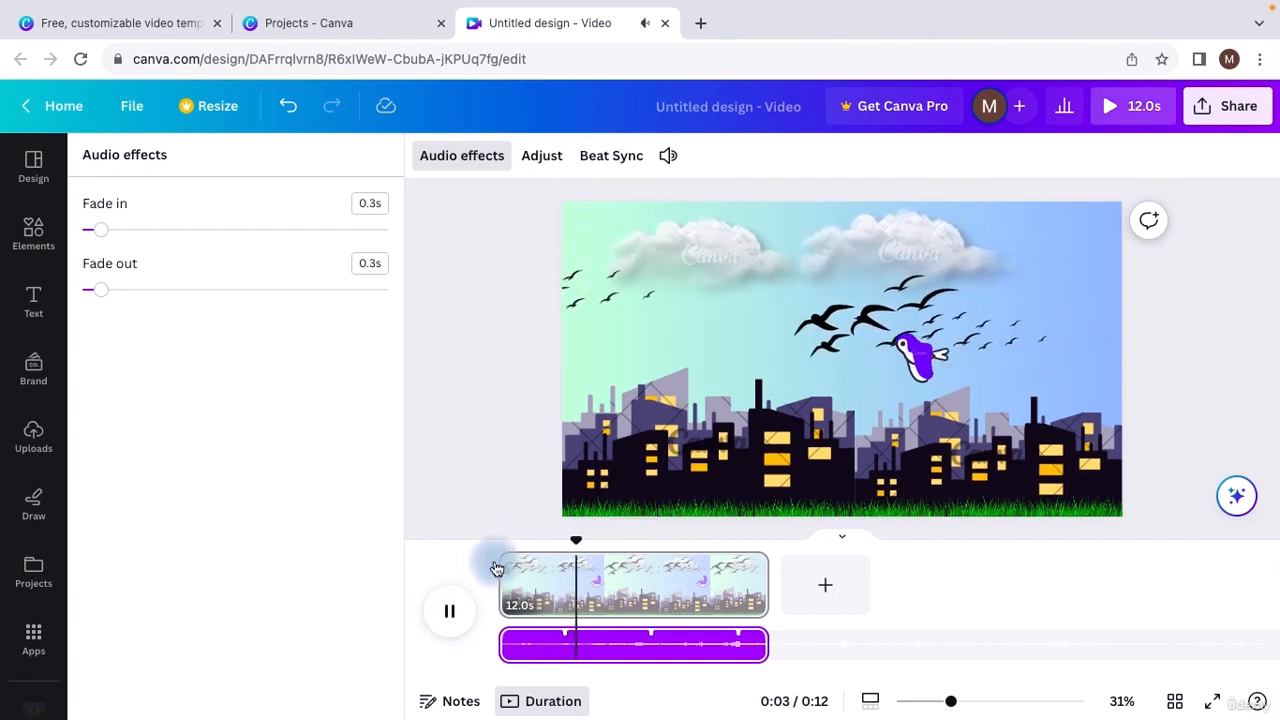
pyautogui.moveTo(571, 537); pyautogui.dragTo(440, 562)
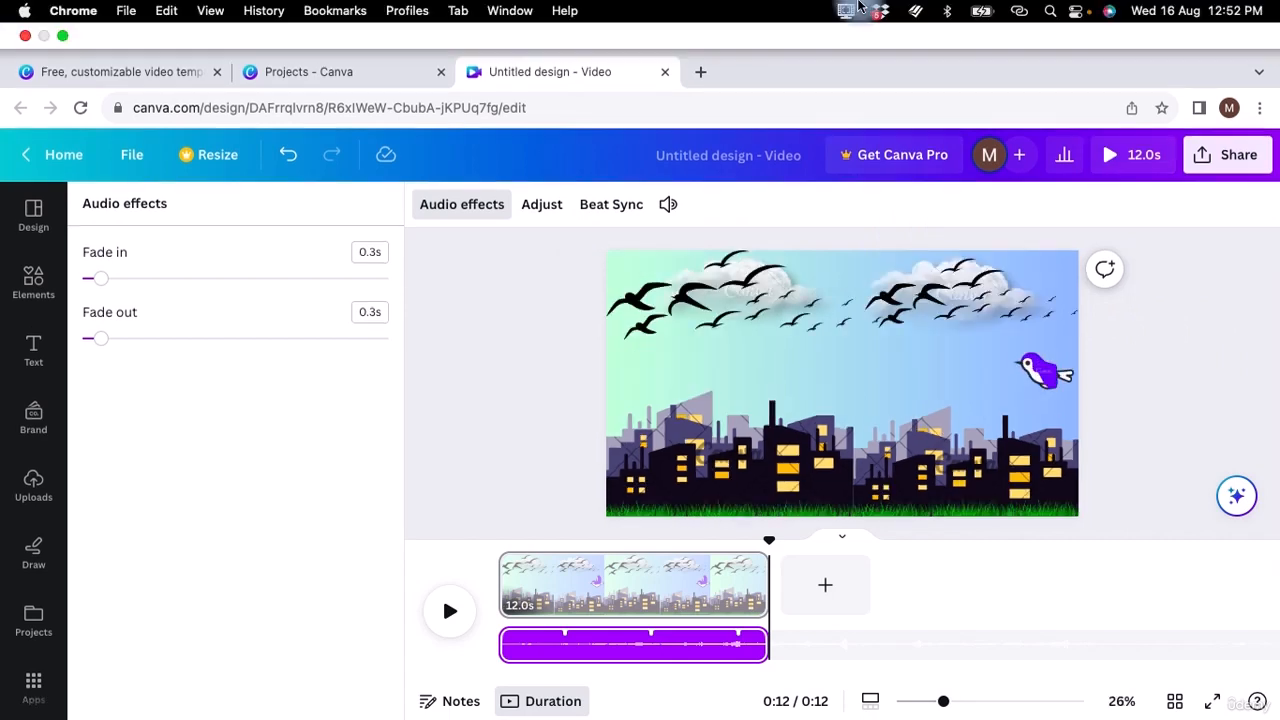
pyautogui.click(846, 11)
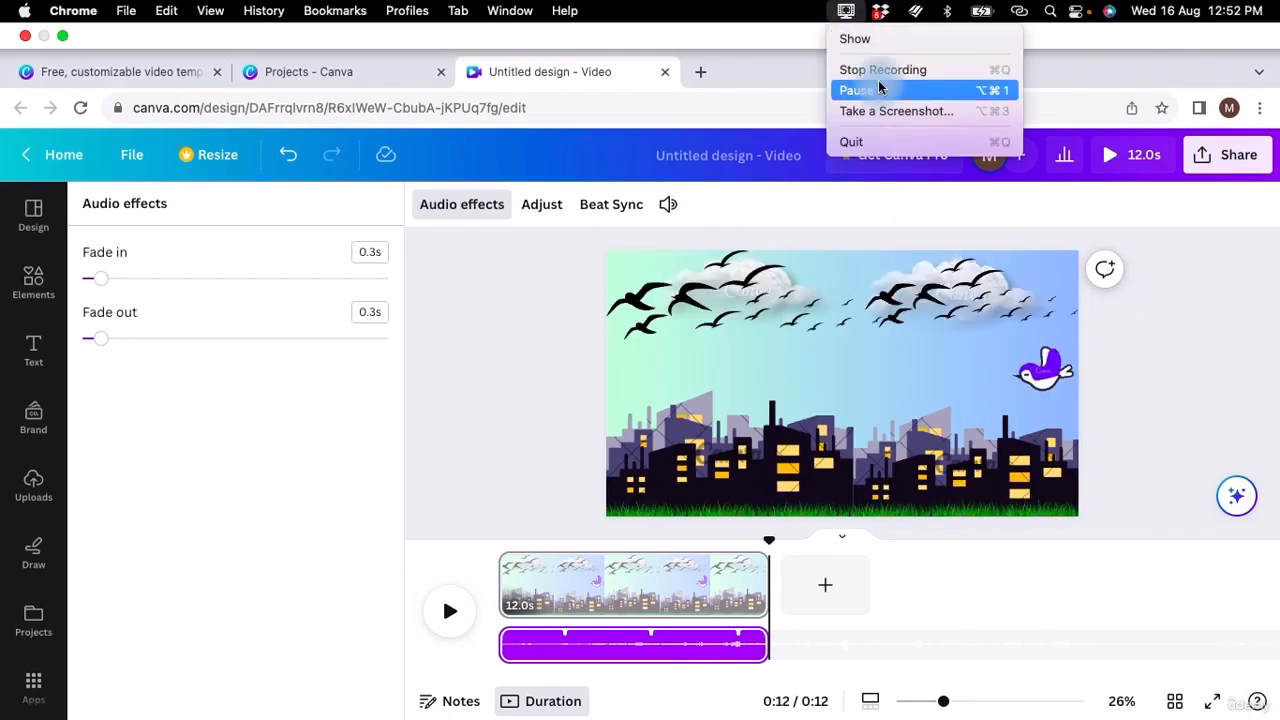
pyautogui.click(857, 69)
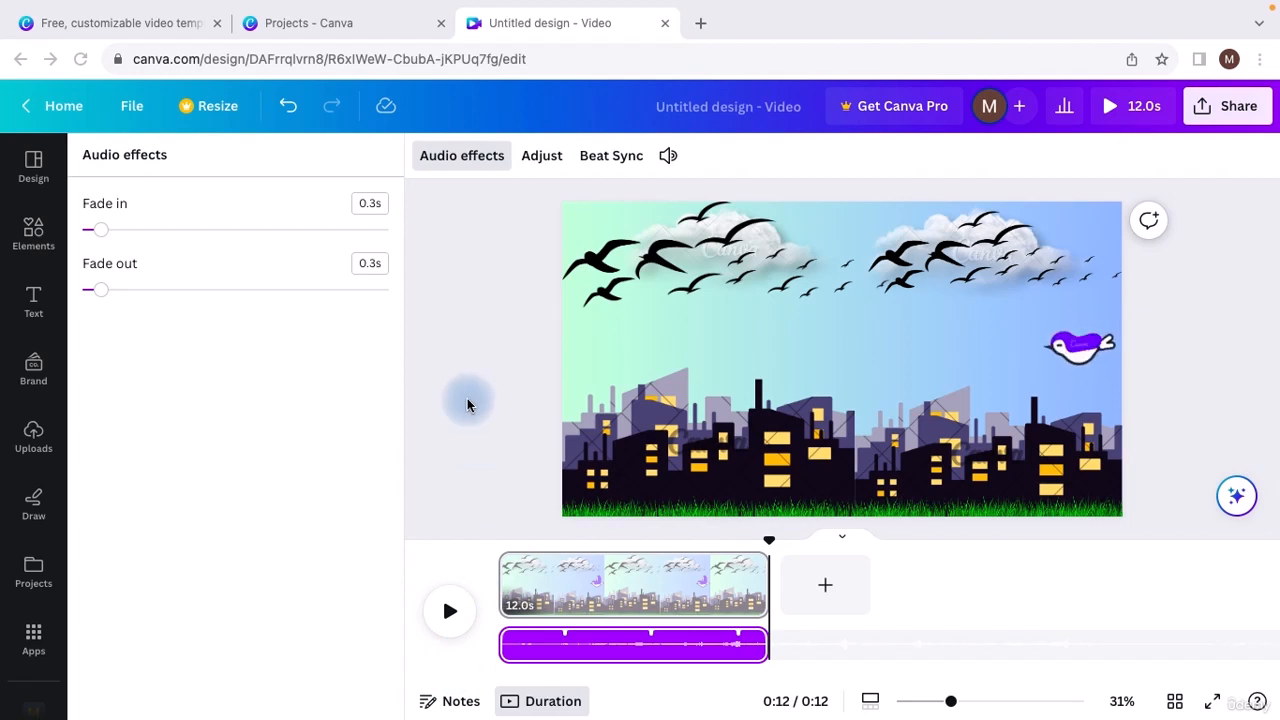
# Open the notes of Page 1 and delete all the existing text about the digital bird.
pyautogui.click(455, 702)
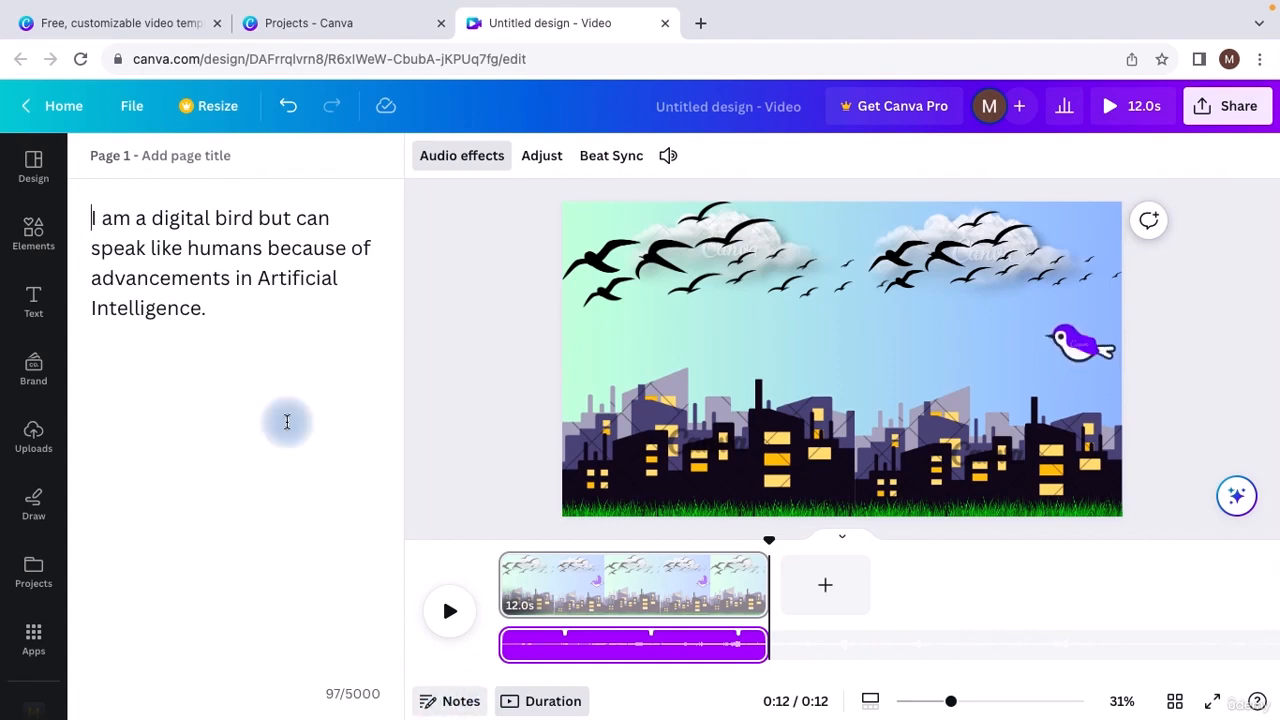
pyautogui.moveTo(226, 323); pyautogui.dragTo(83, 217)
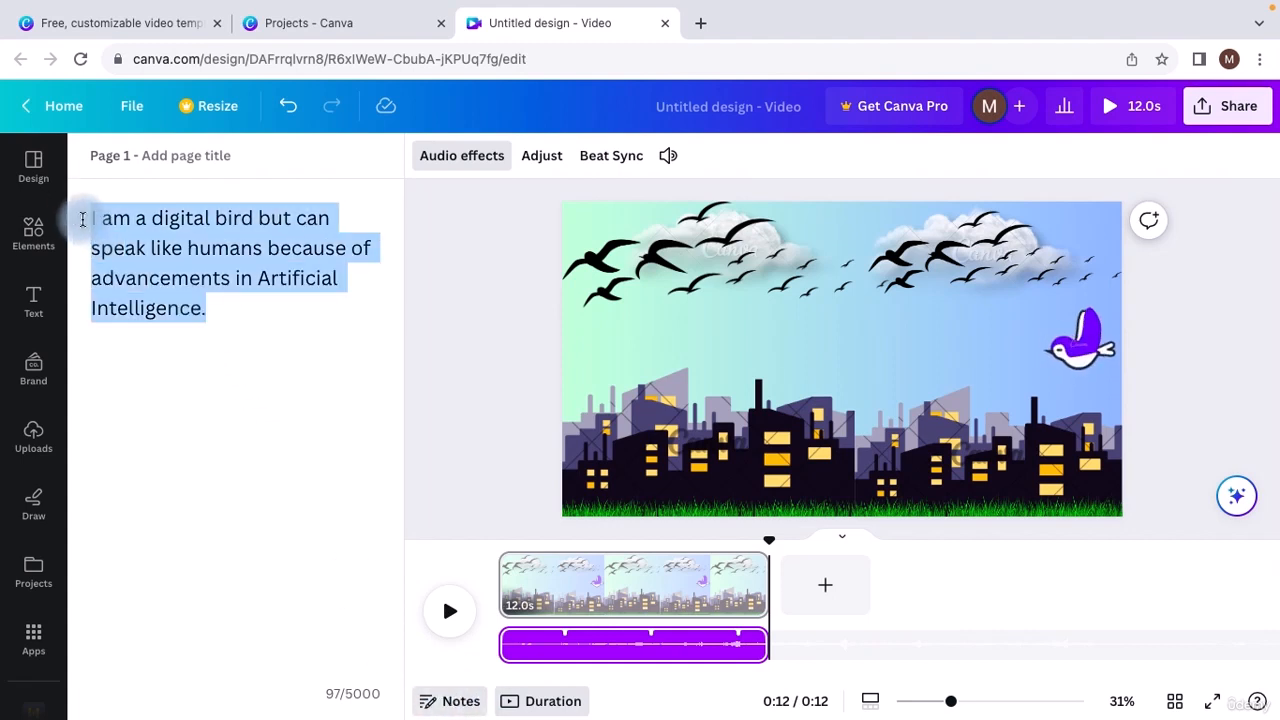
pyautogui.press('BackSpace')
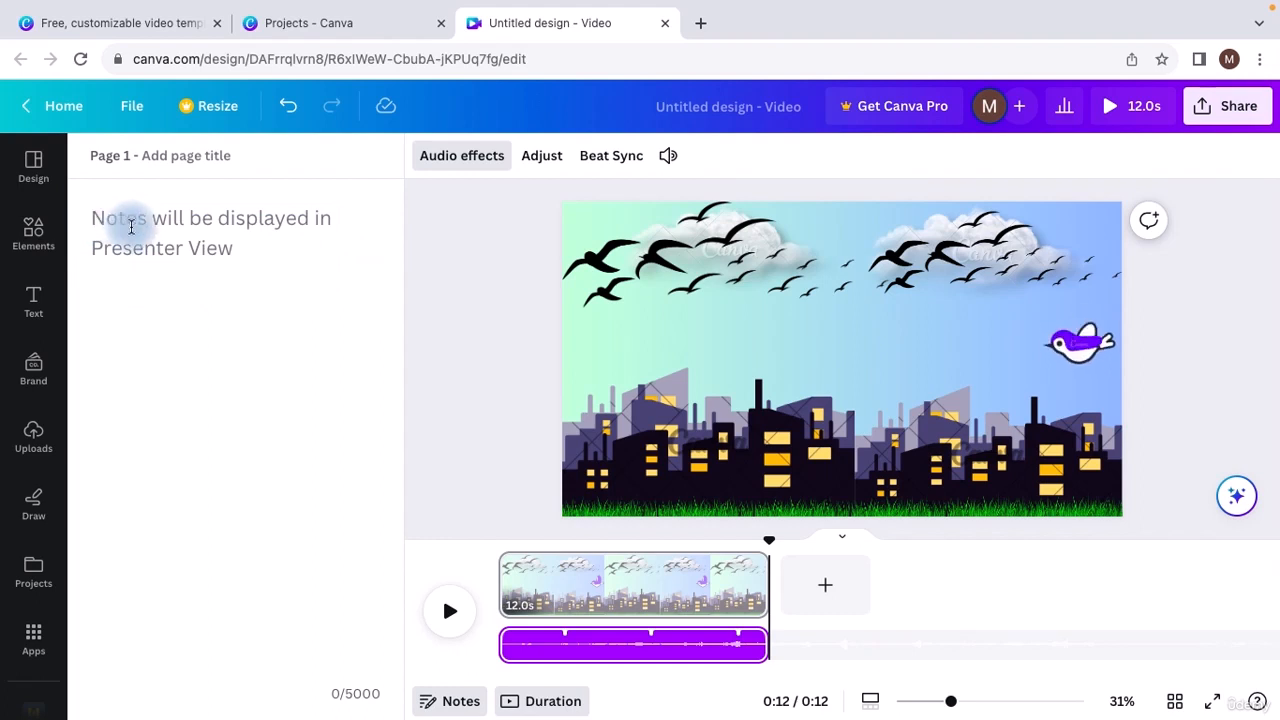
# Start the Page 1 notes with the sentence "I am a happy bird.".
pyautogui.write('I')
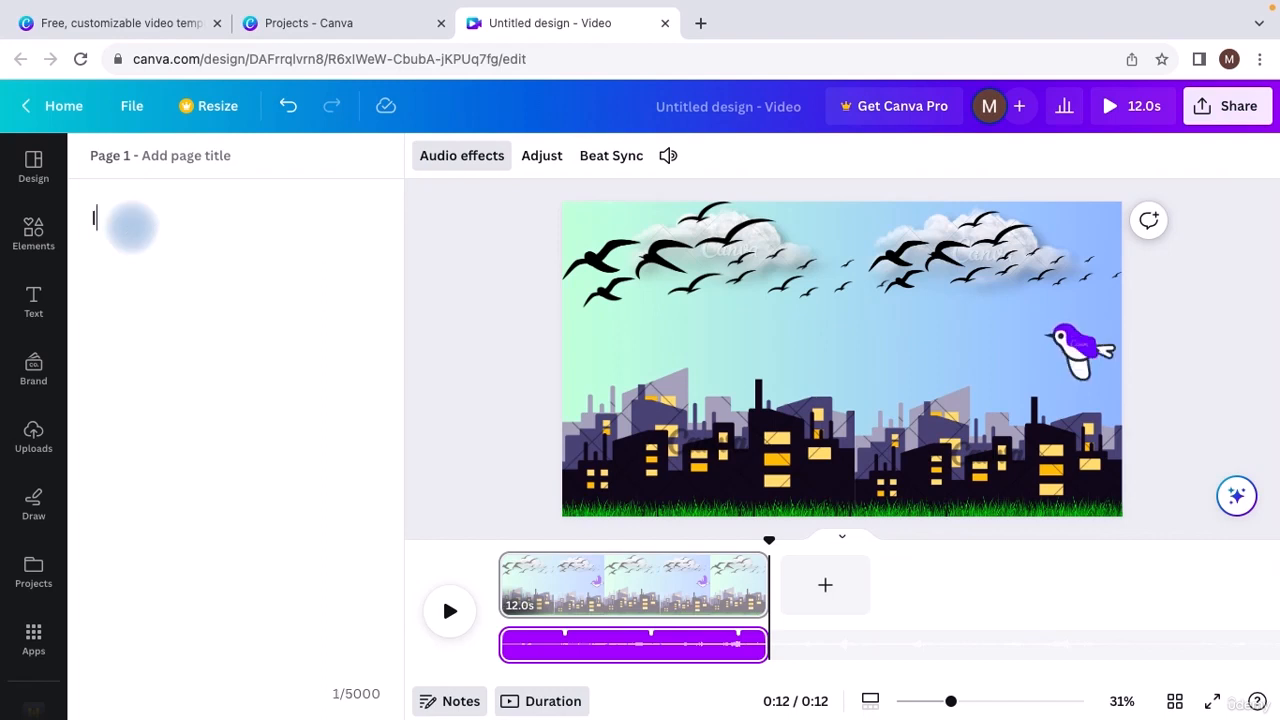
pyautogui.write(' am a ')
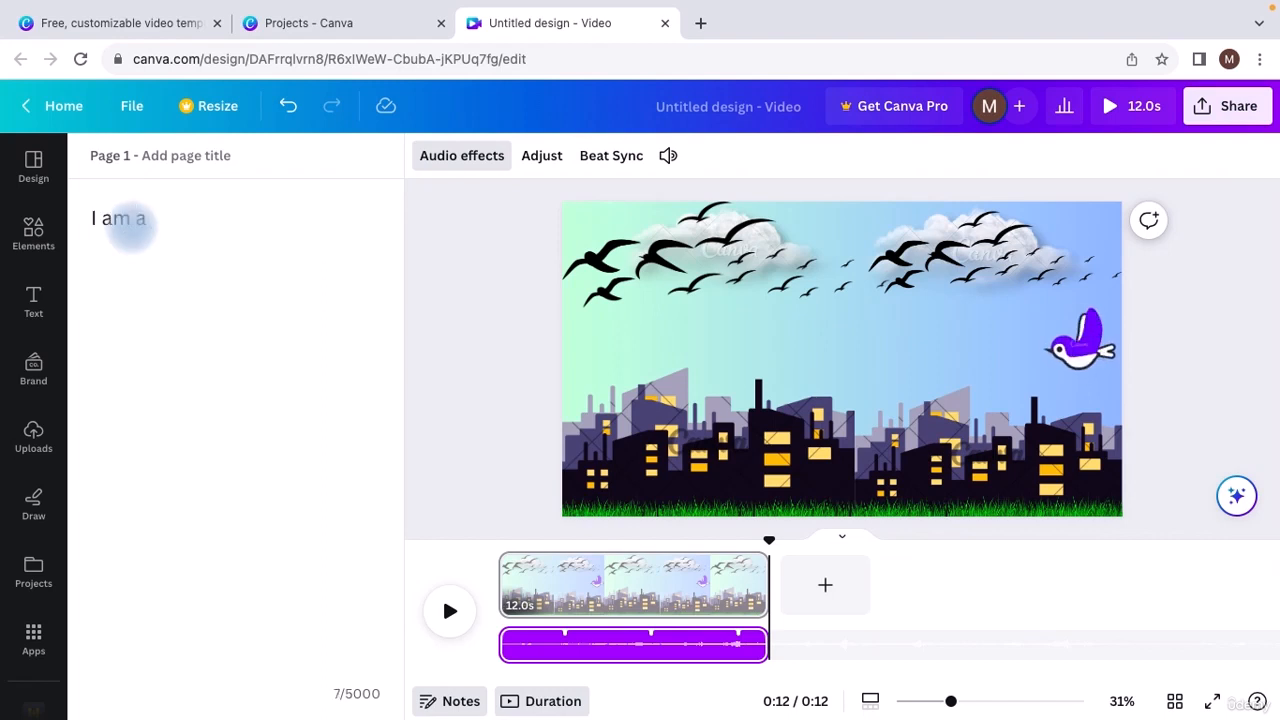
pyautogui.write('happy ')
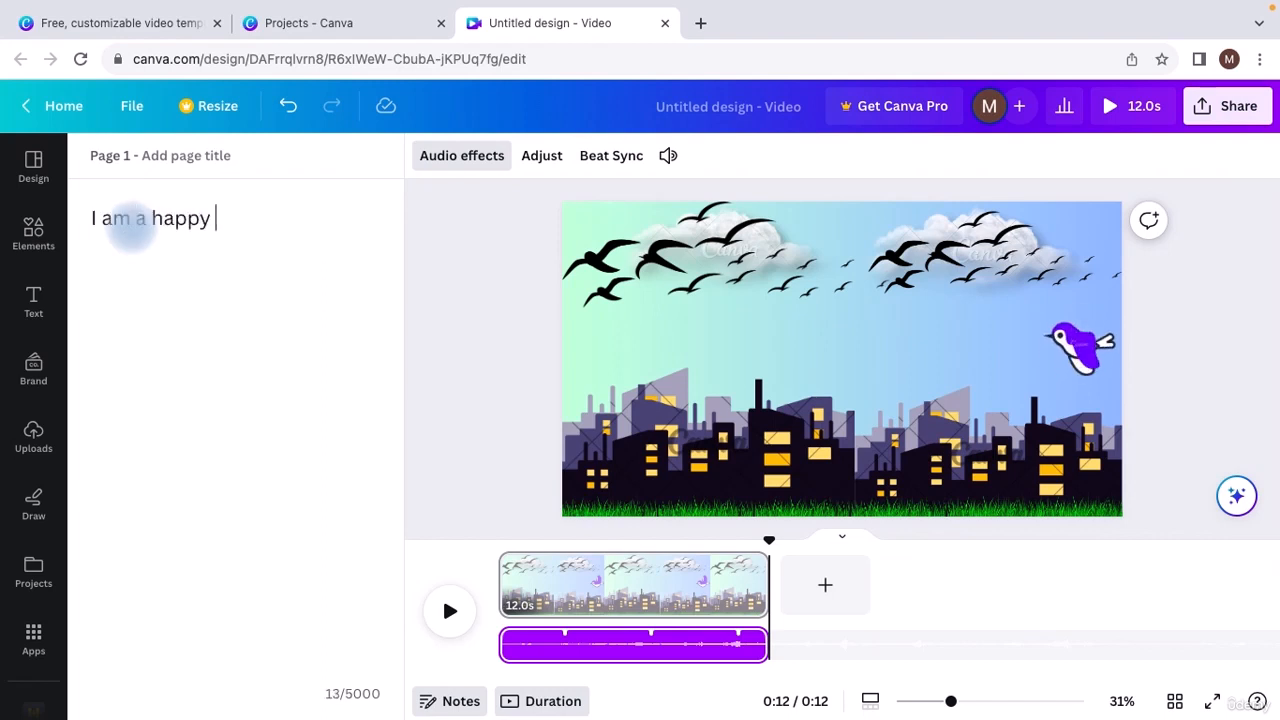
pyautogui.write('bird b')
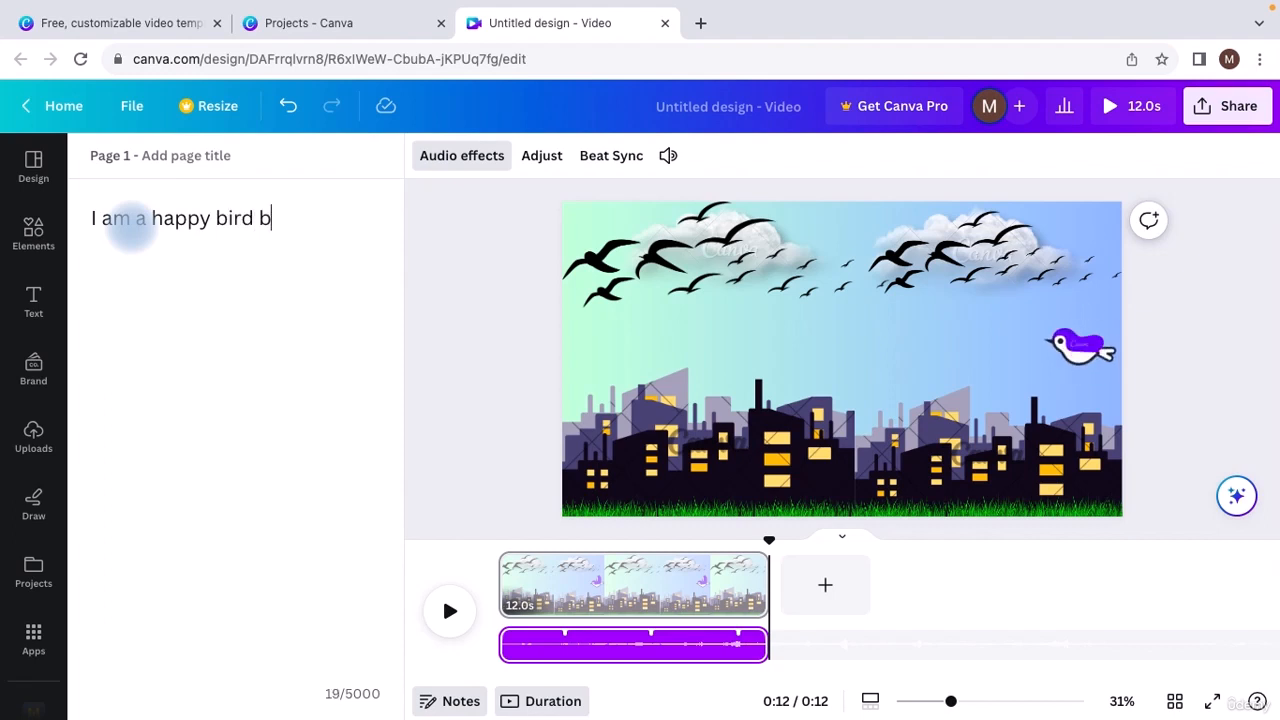
pyautogui.press('BackSpace')
pyautogui.press('BackSpace')
pyautogui.write('. ')
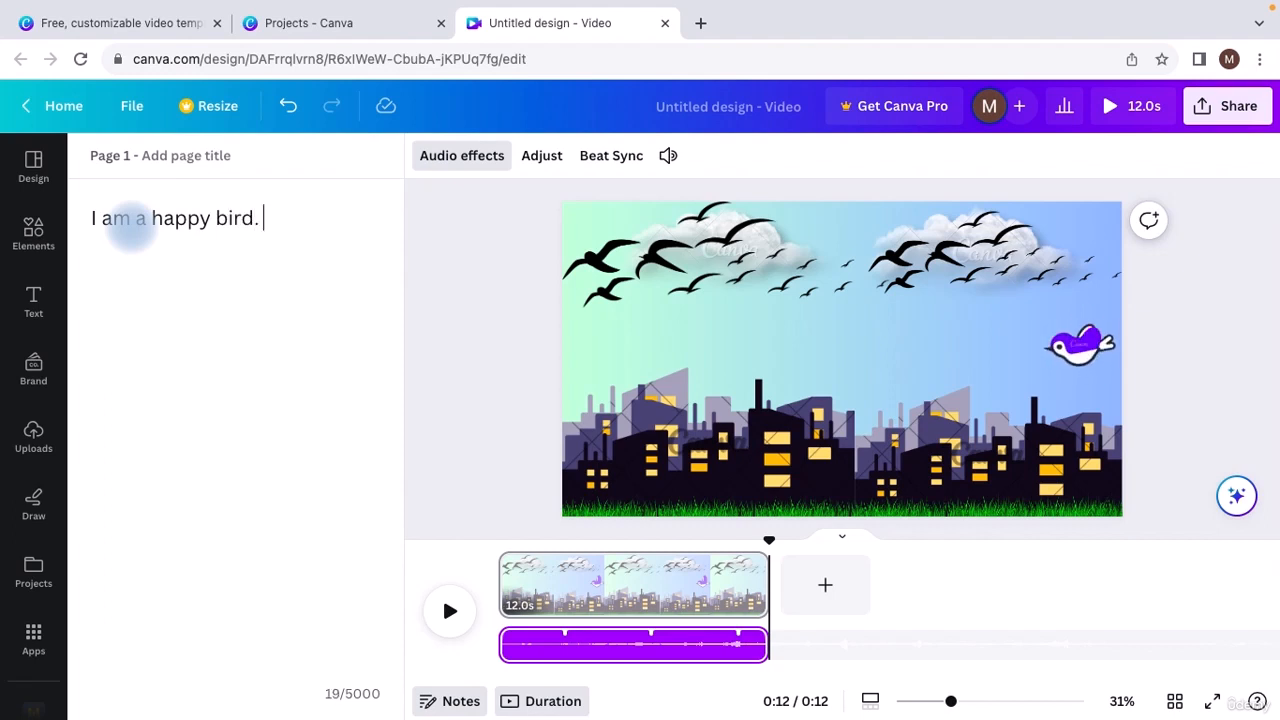
# Add the sentence "But I am not a real bird." to the Page 1 notes and begin the following one with "I a".
pyautogui.write('But I am not ')
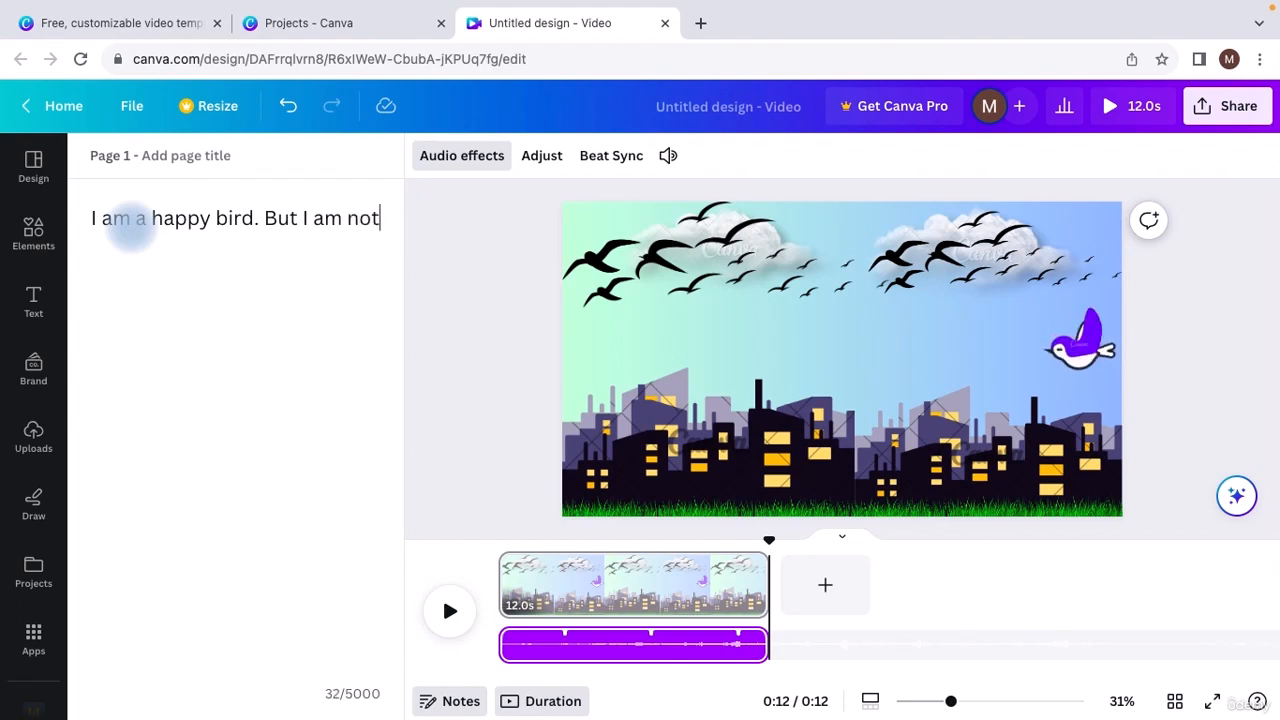
pyautogui.write('a l')
pyautogui.press('BackSpace')
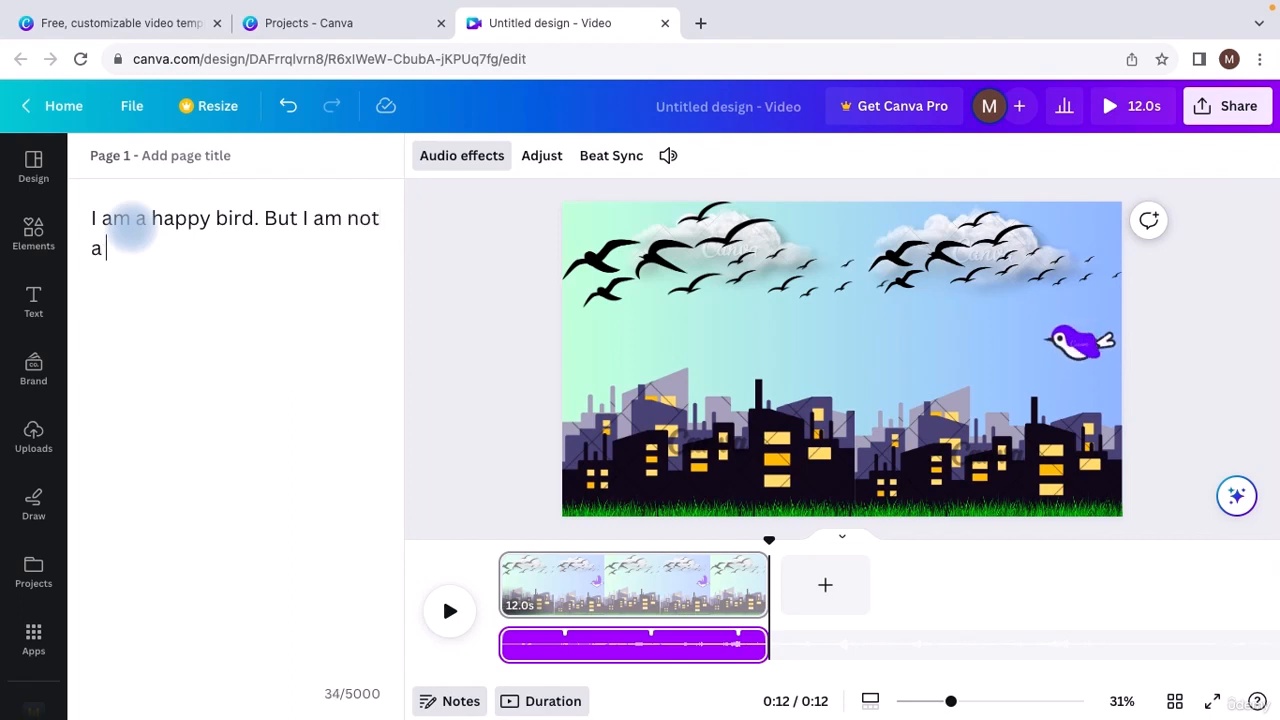
pyautogui.press('BackSpace')
pyautogui.press('BackSpace')
pyautogui.write('a ')
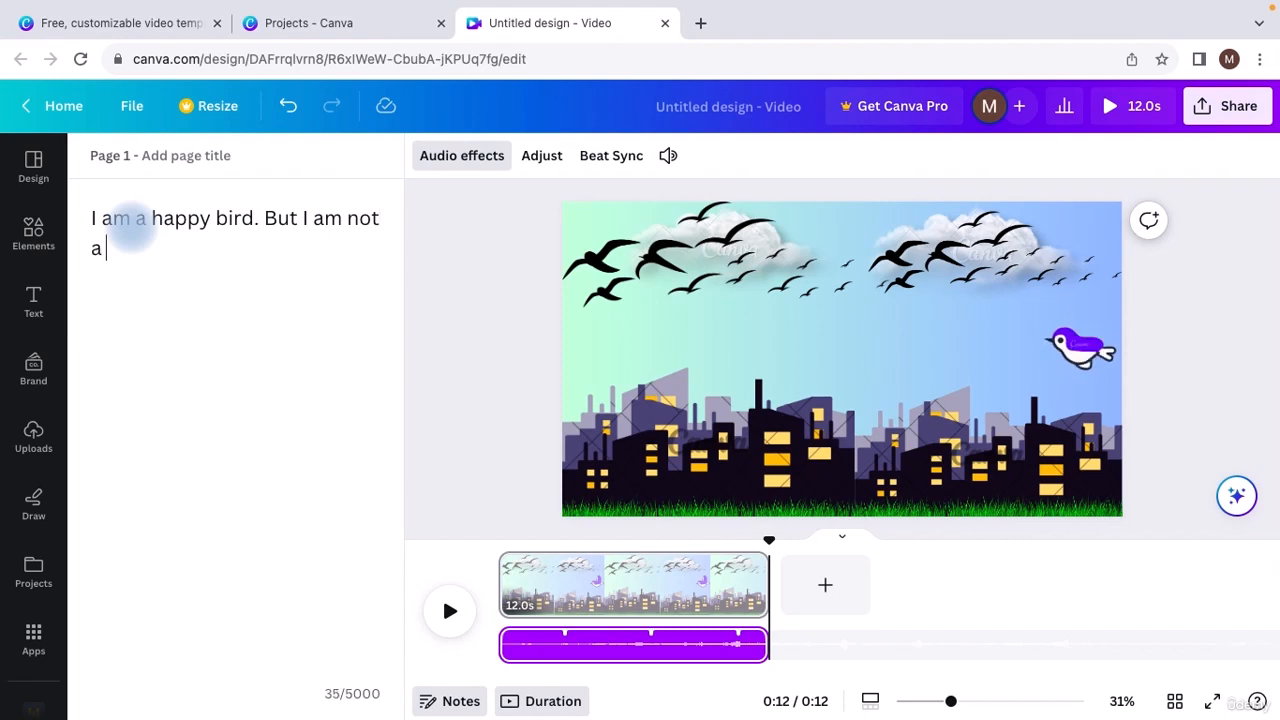
pyautogui.write('real bi')
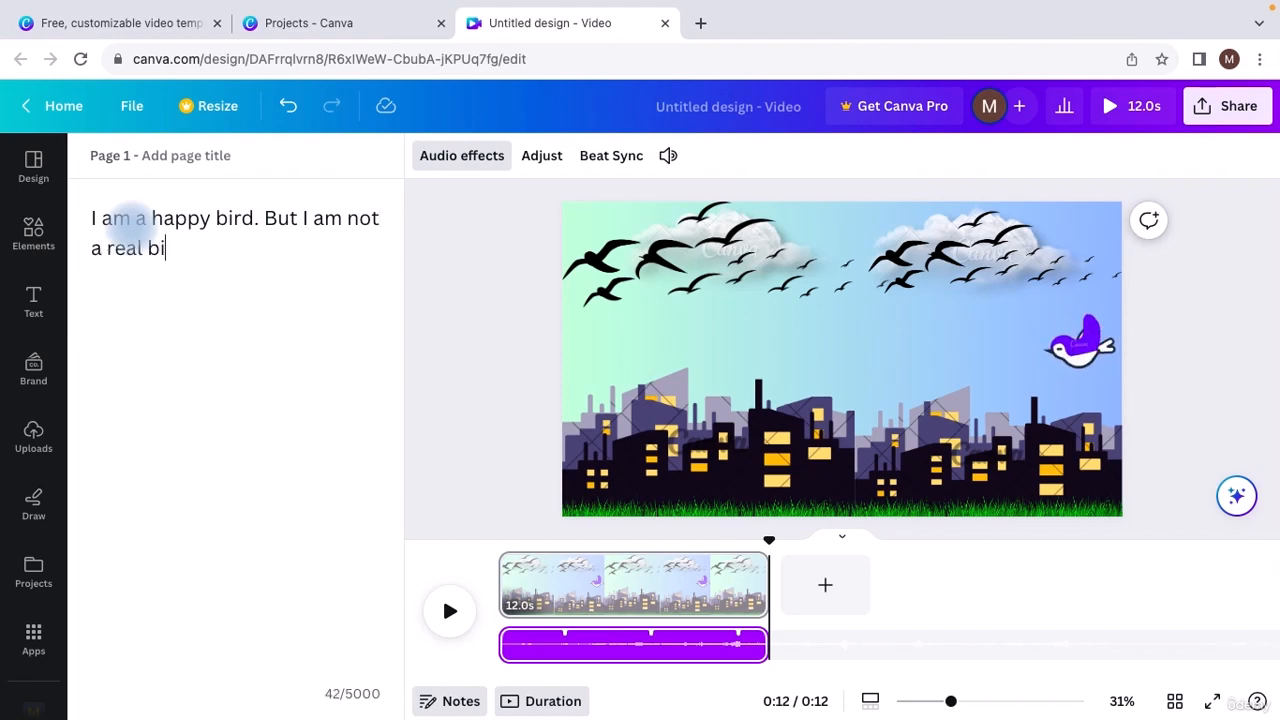
pyautogui.write('rd. I a')
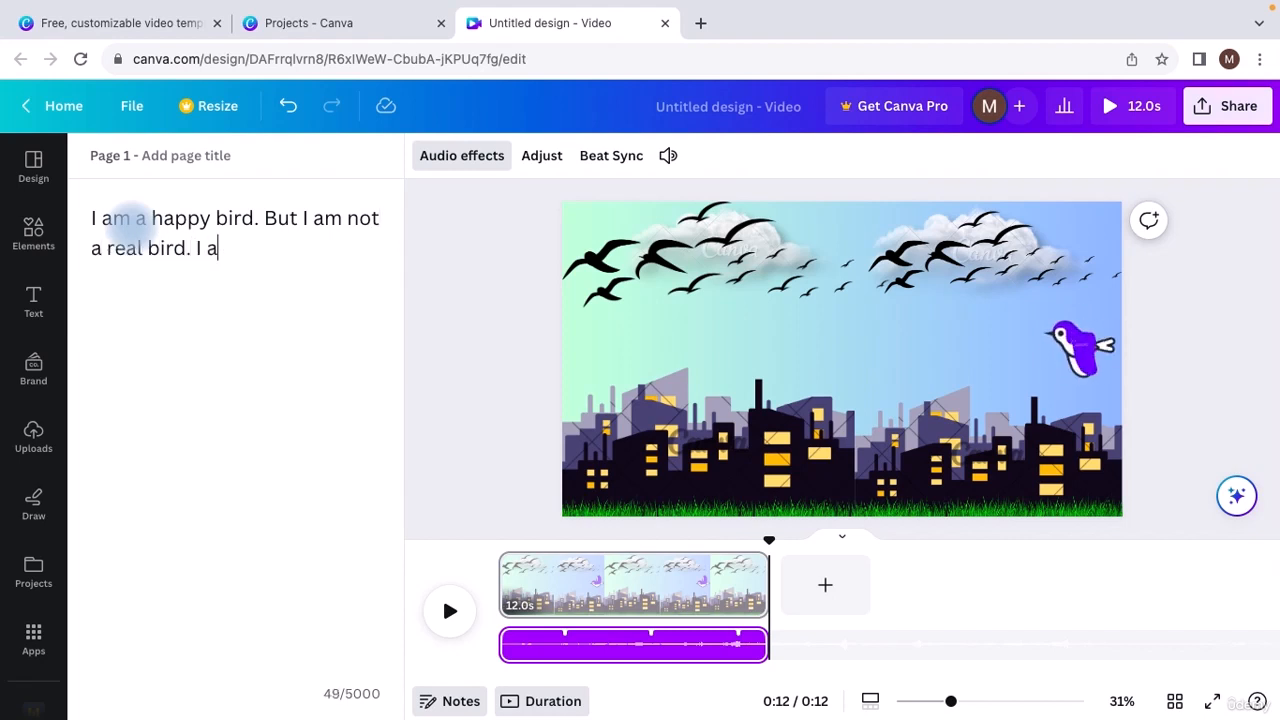
# Complete the third sentence of the Page 1 notes as "I am computer generated and can speak because of the power of Artificial Intelligence.".
pyautogui.write('m ')
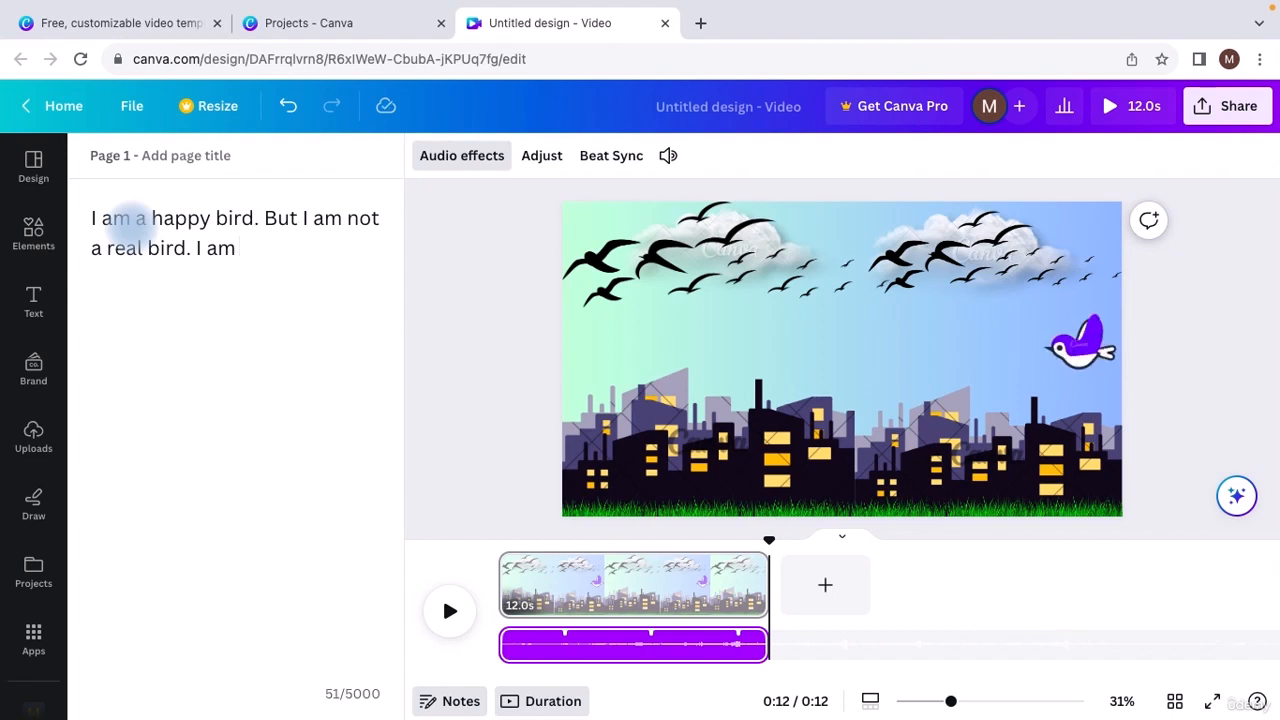
pyautogui.write('an')
pyautogui.press('BackSpace')
pyautogui.write('com')
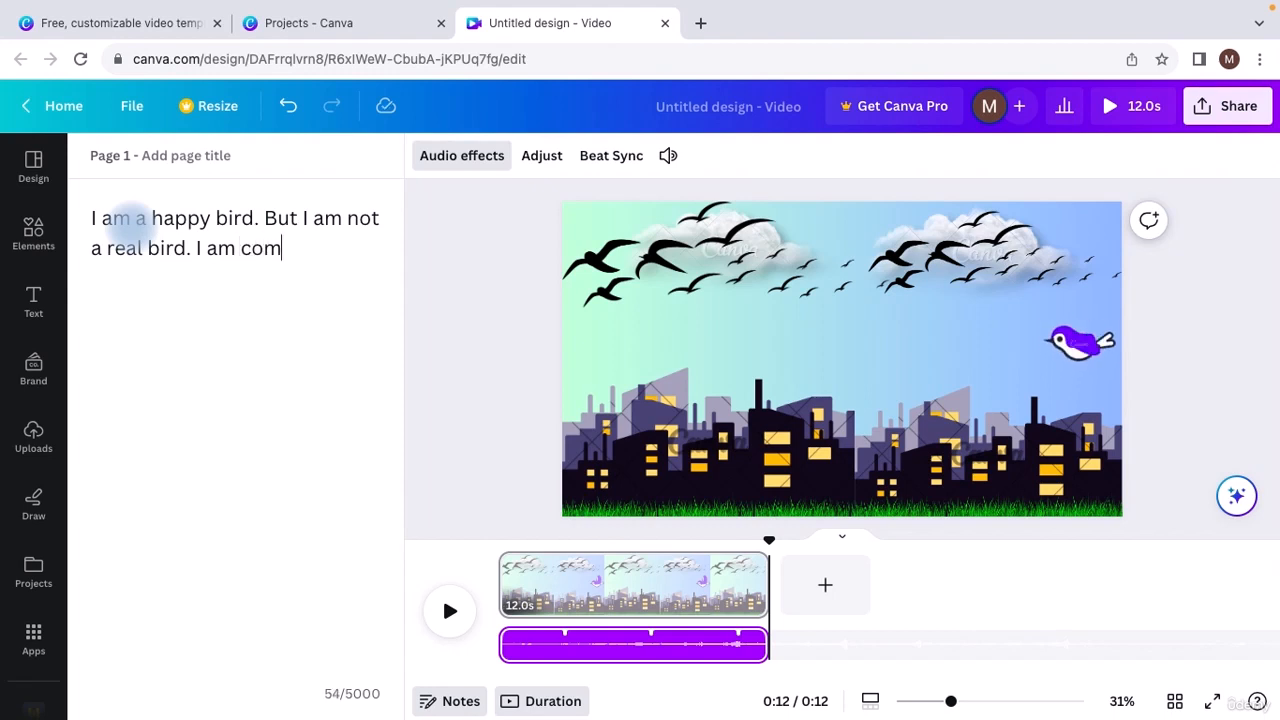
pyautogui.write('puter generate')
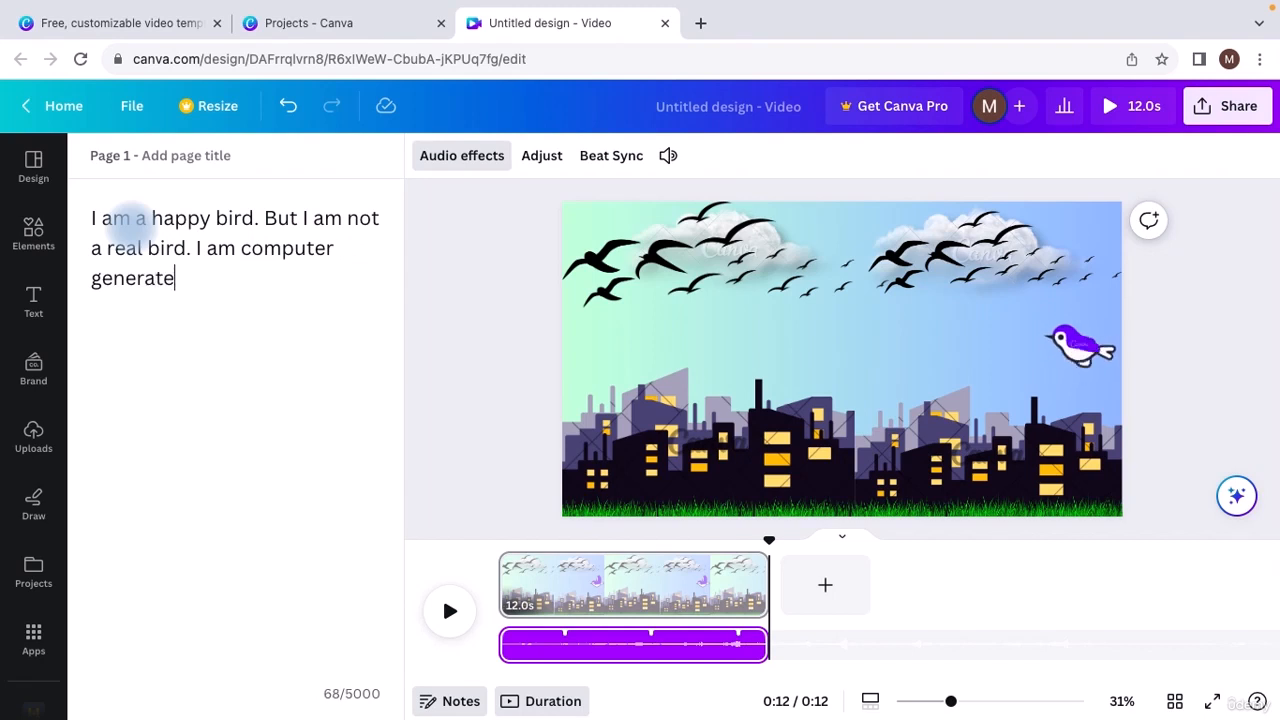
pyautogui.write('d and can s')
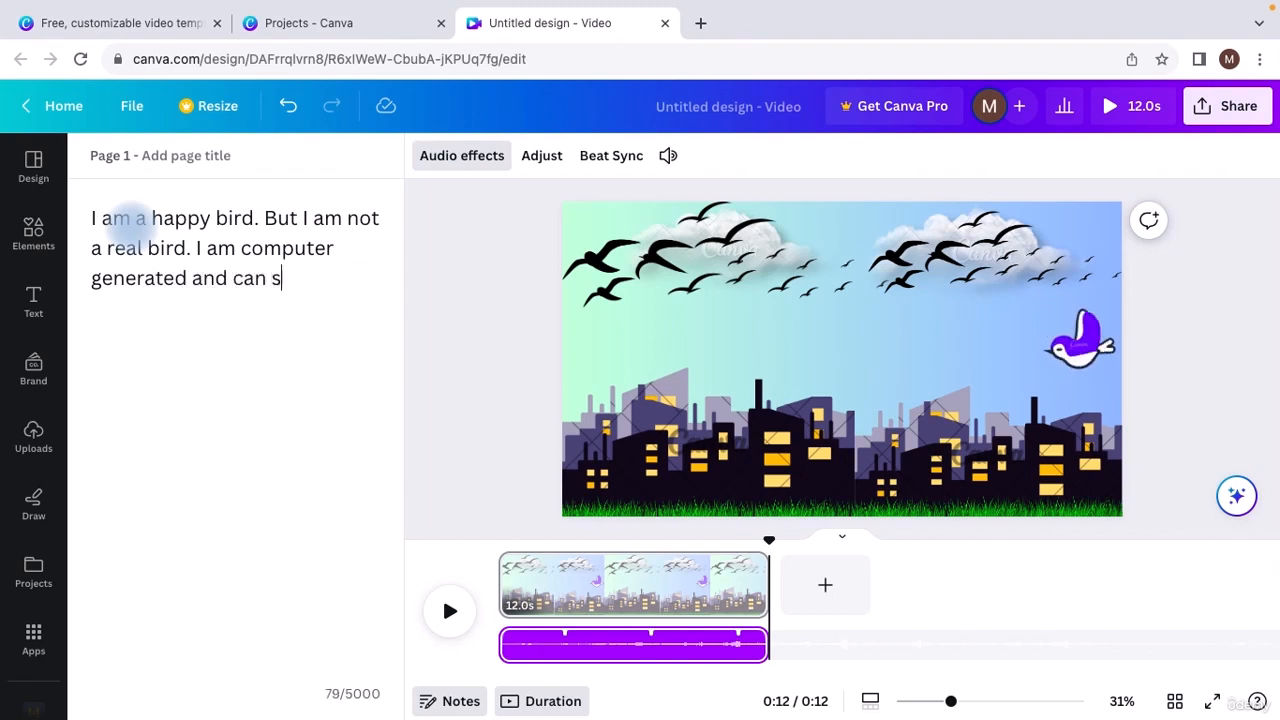
pyautogui.write('peak because ')
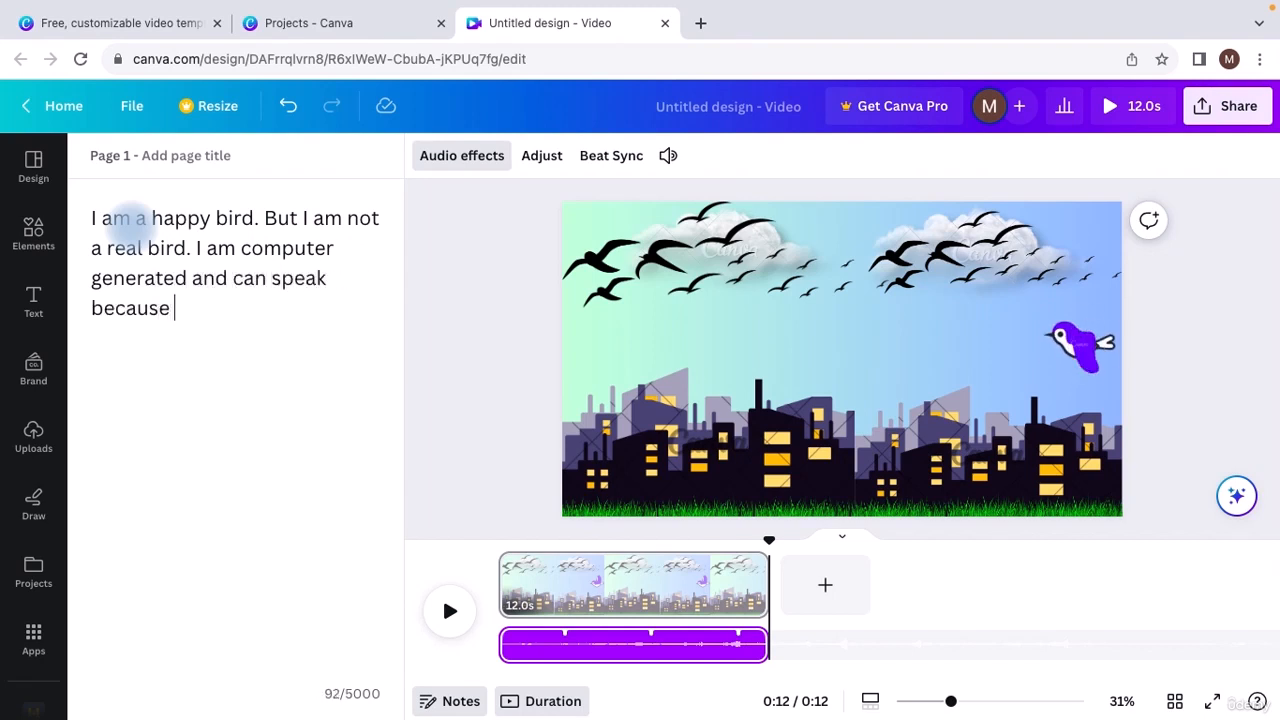
pyautogui.write('of the powe')
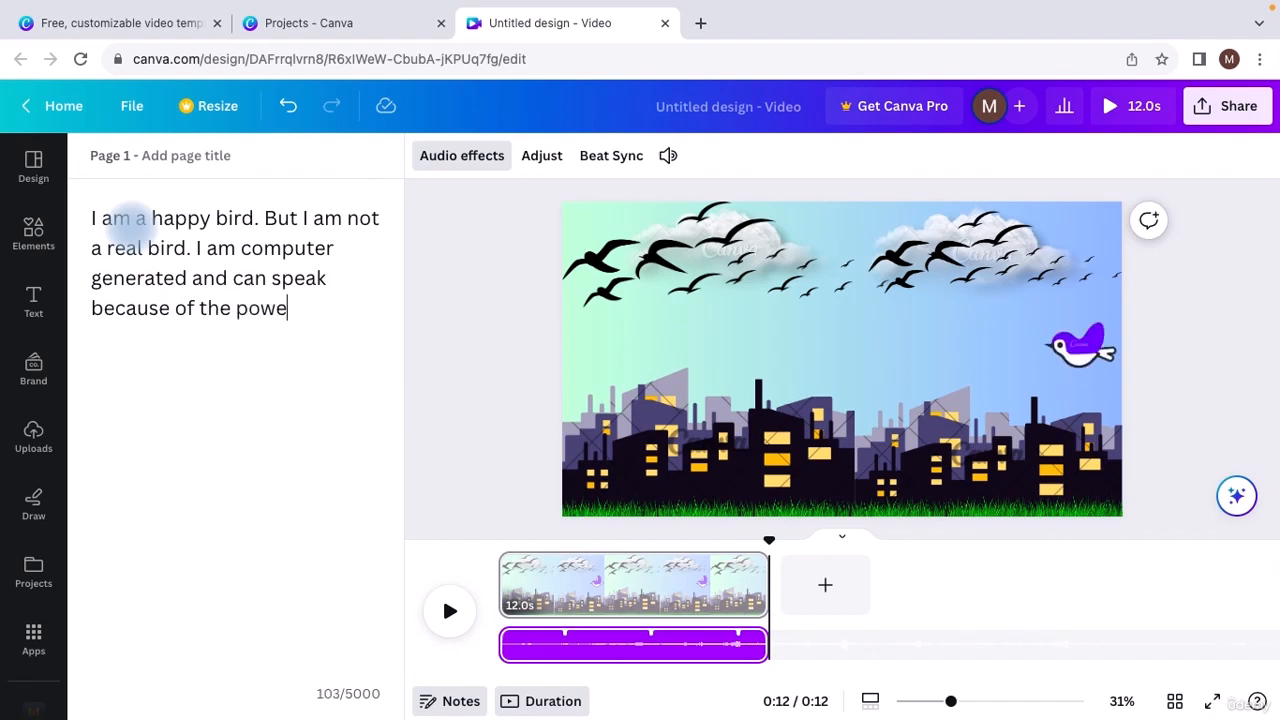
pyautogui.write('r of A')
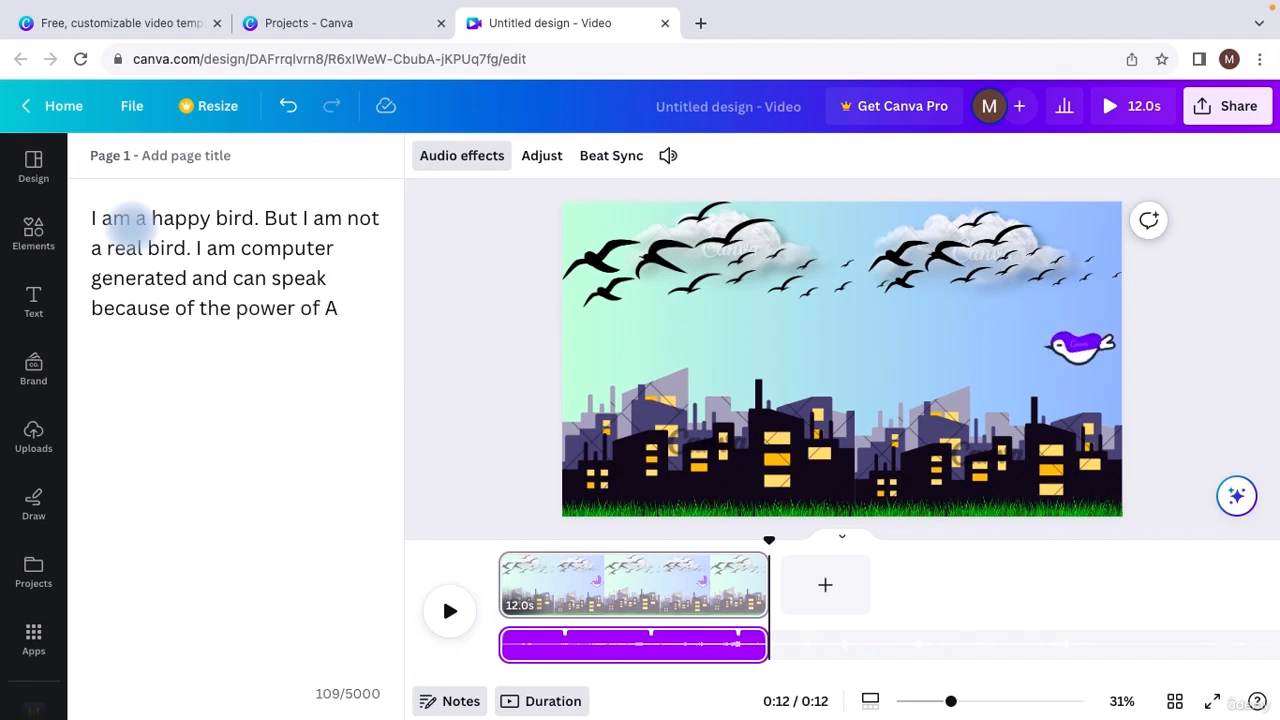
pyautogui.write('rtificial In')
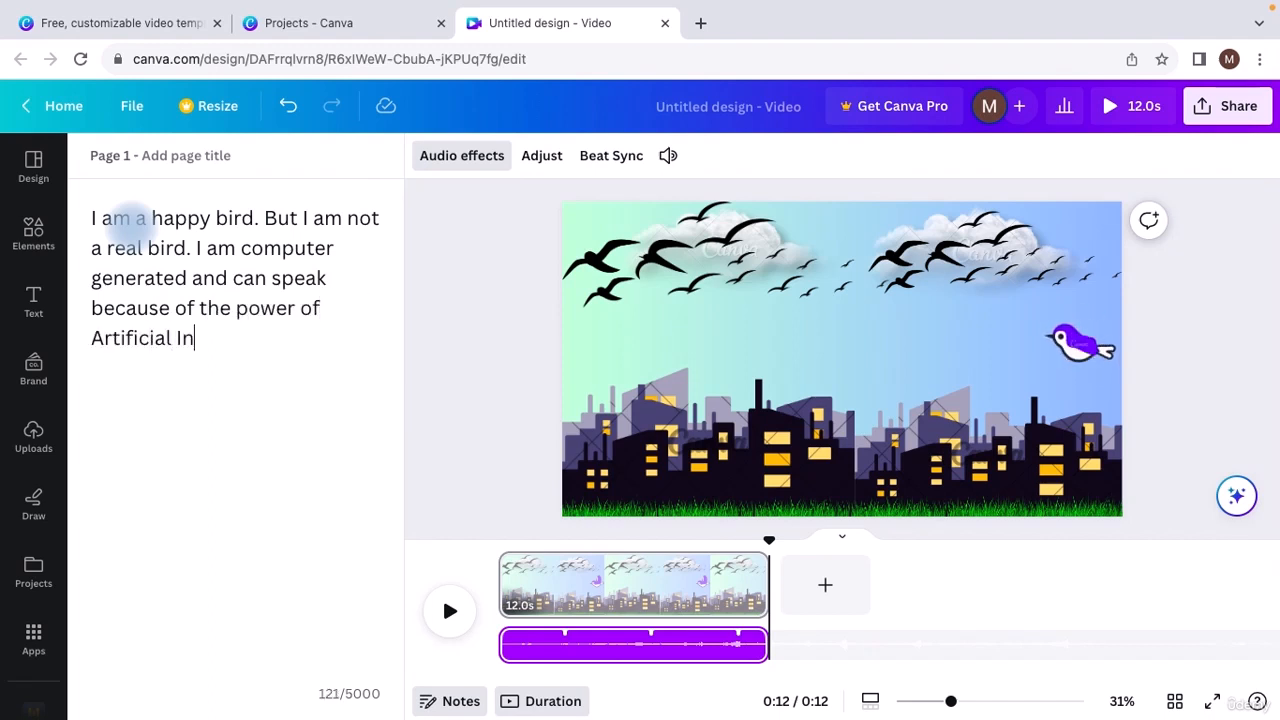
pyautogui.write('telligence. ')
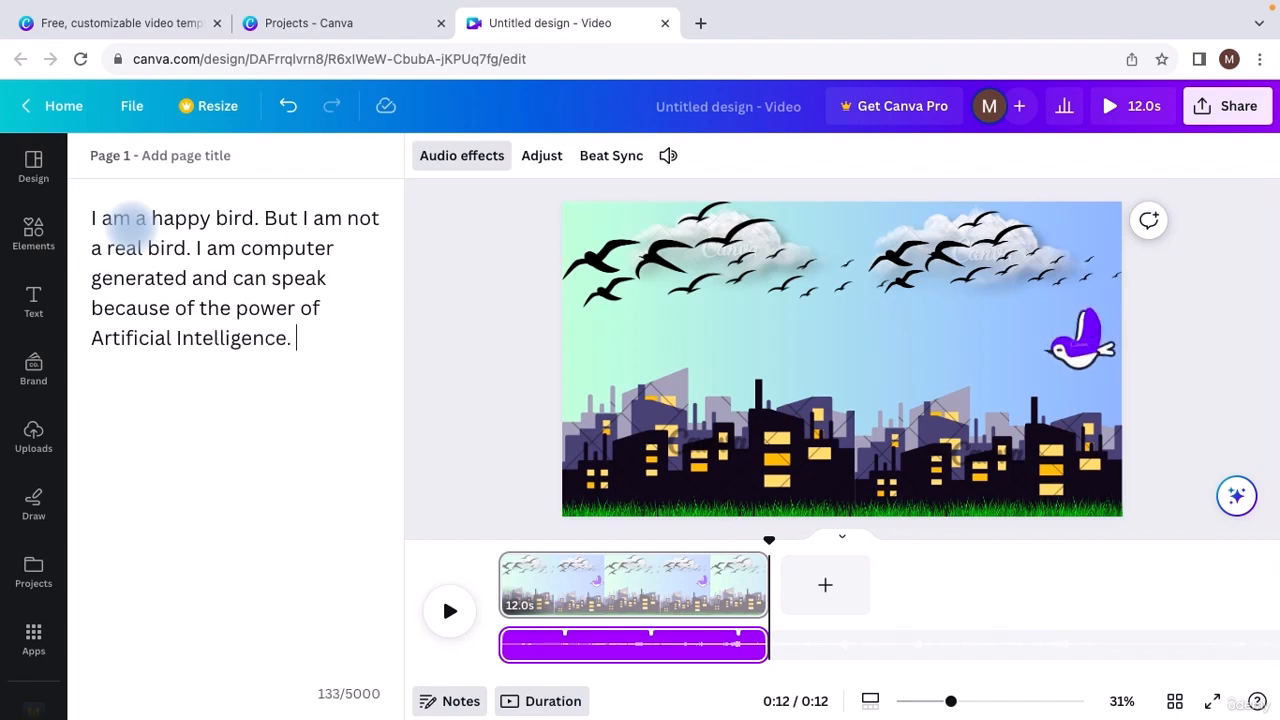
# Add the closing sentence "Because of AI I appear almost human." to the Page 1 notes.
pyautogui.write('Becau')
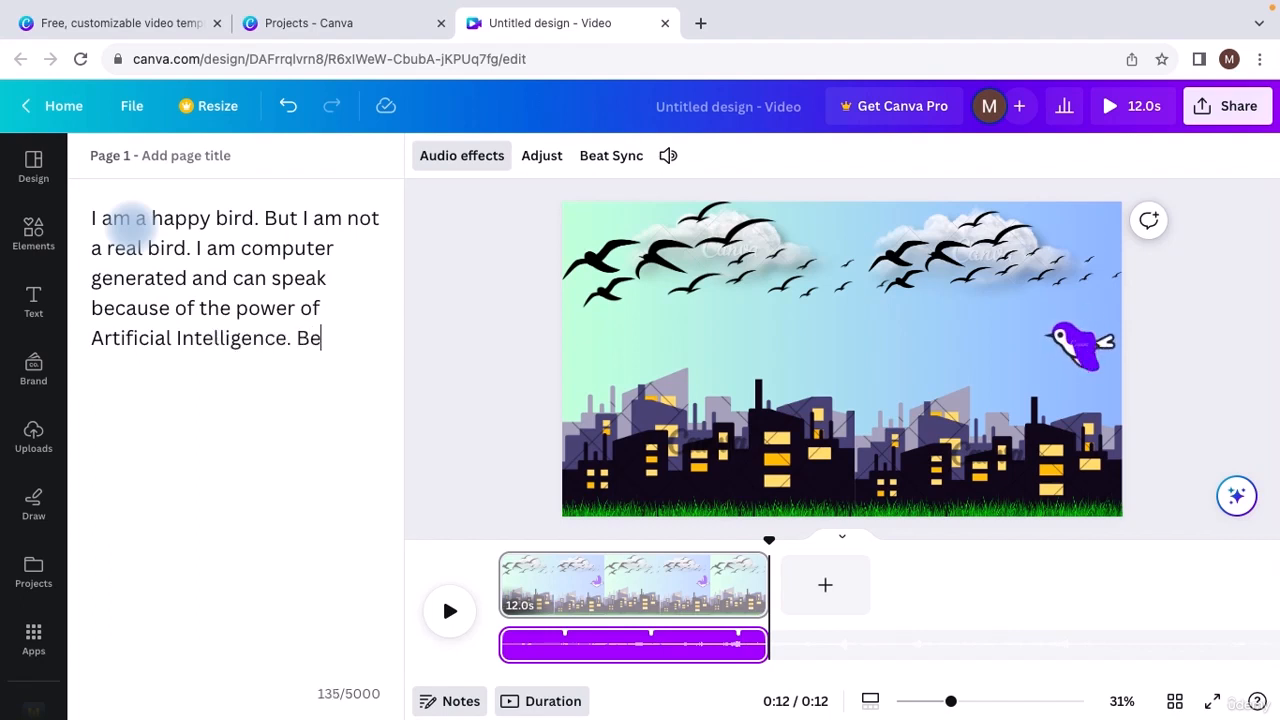
pyautogui.write('se of AI ')
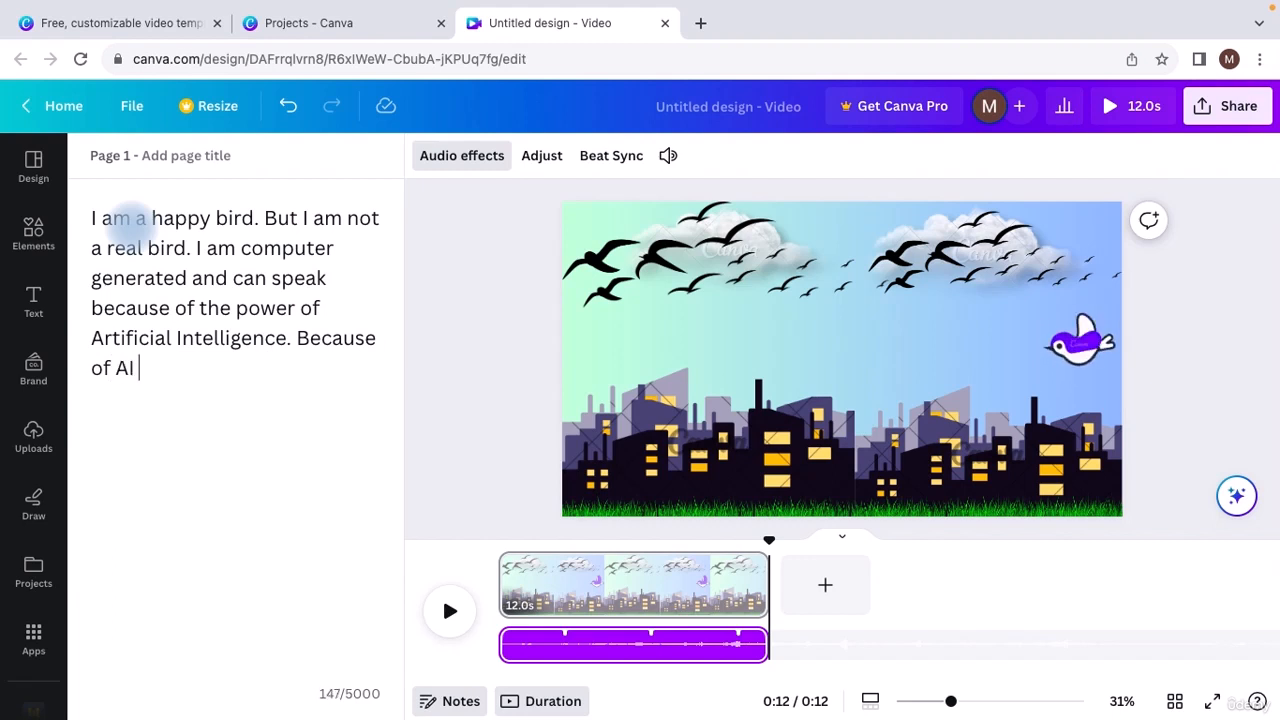
pyautogui.write('I appear ')
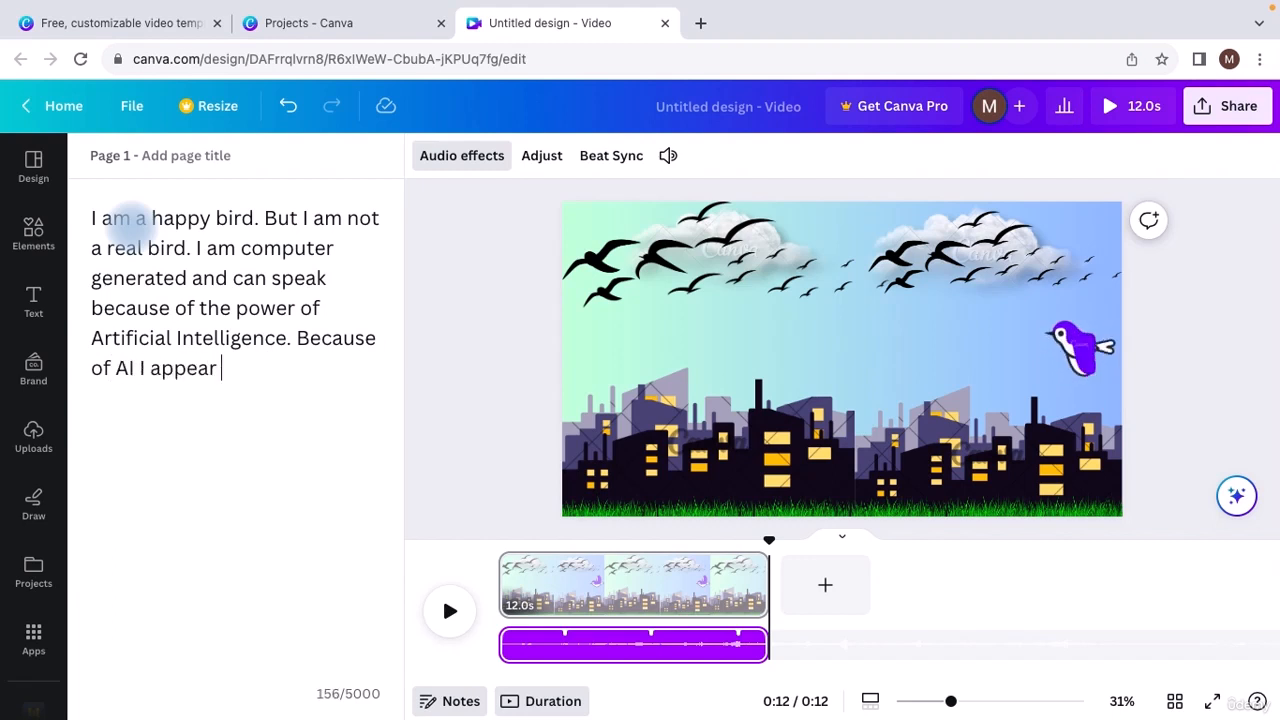
pyautogui.write('almost human')
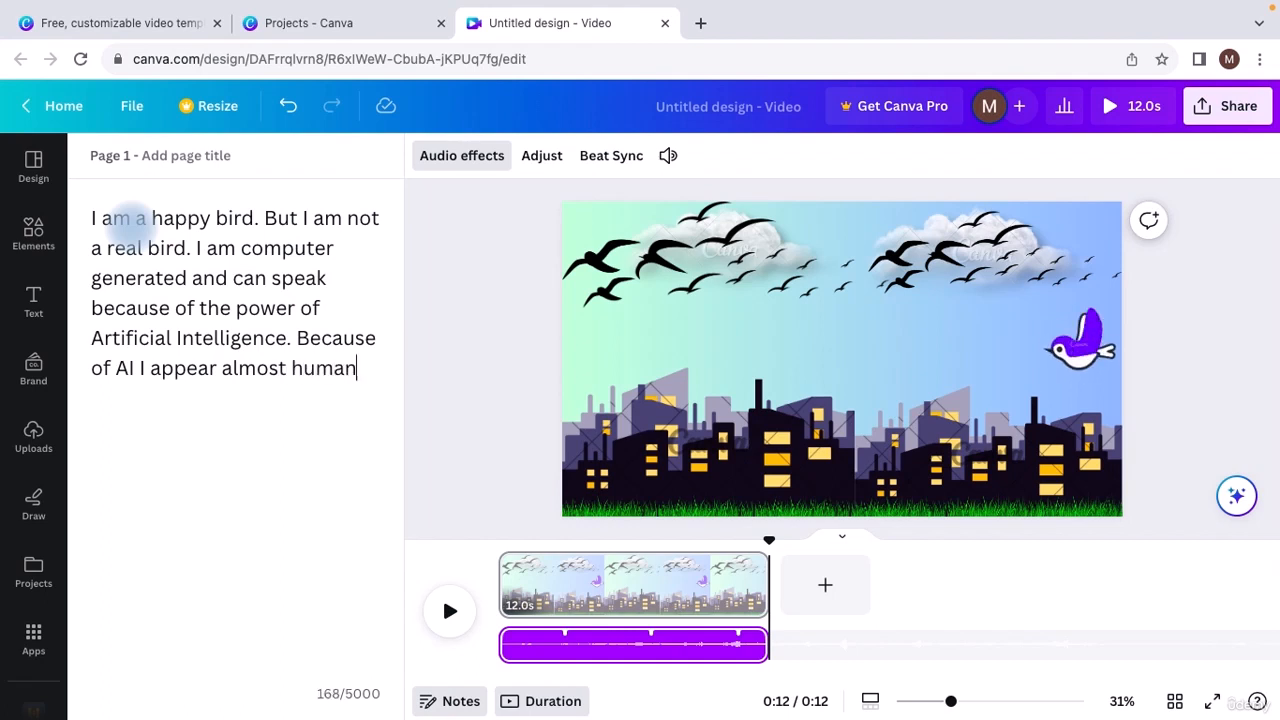
pyautogui.write('.')
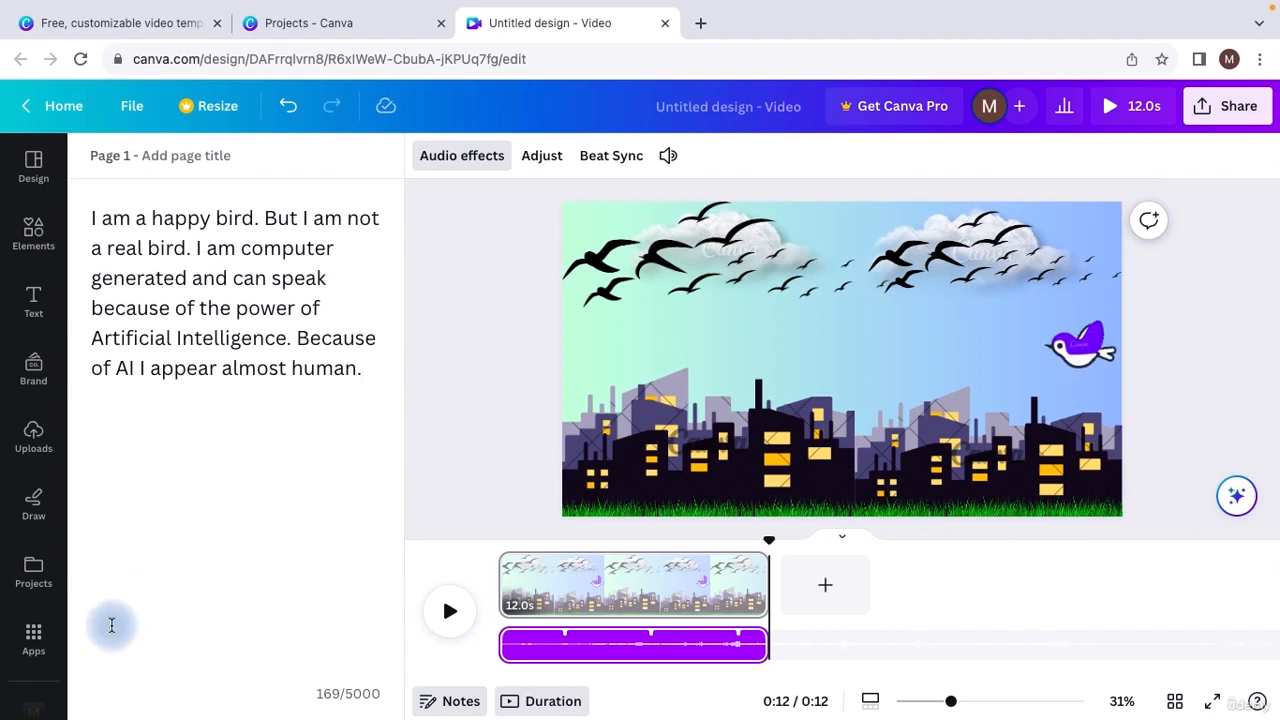
# Find the Murf AI app among the Canva apps, open it and start connecting it to an account.
pyautogui.click(36, 632)
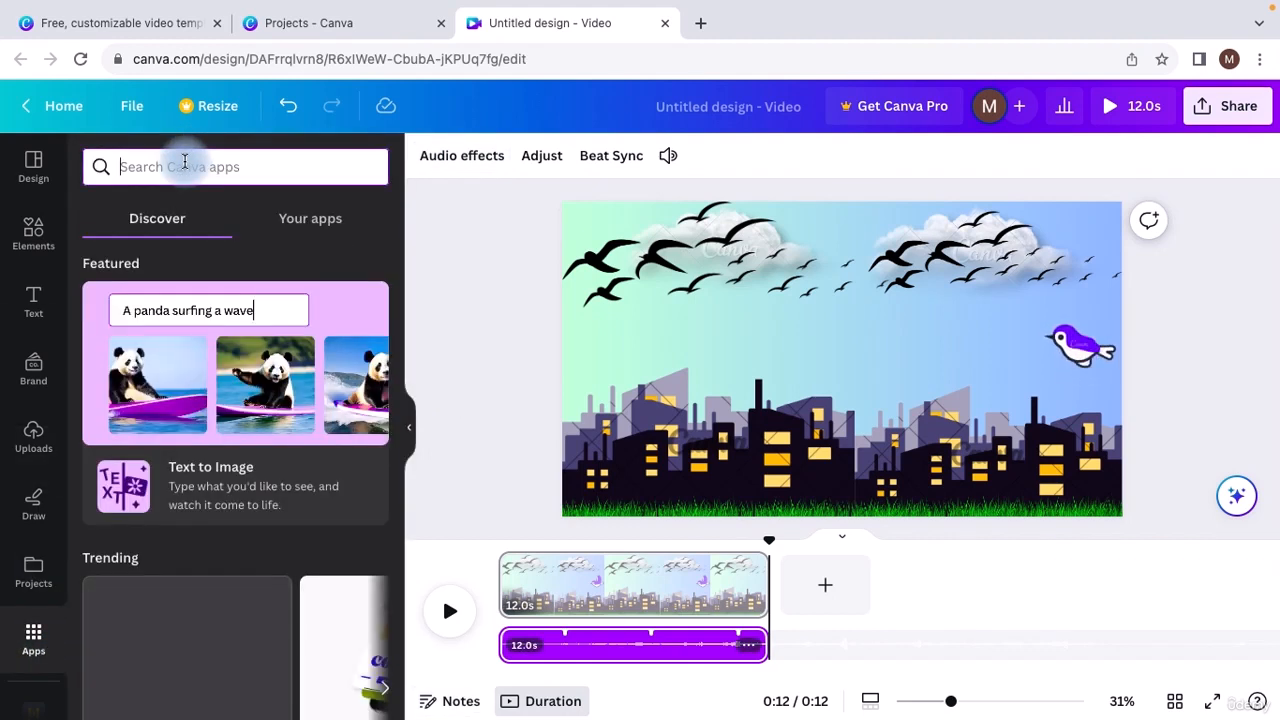
pyautogui.write('Murf')
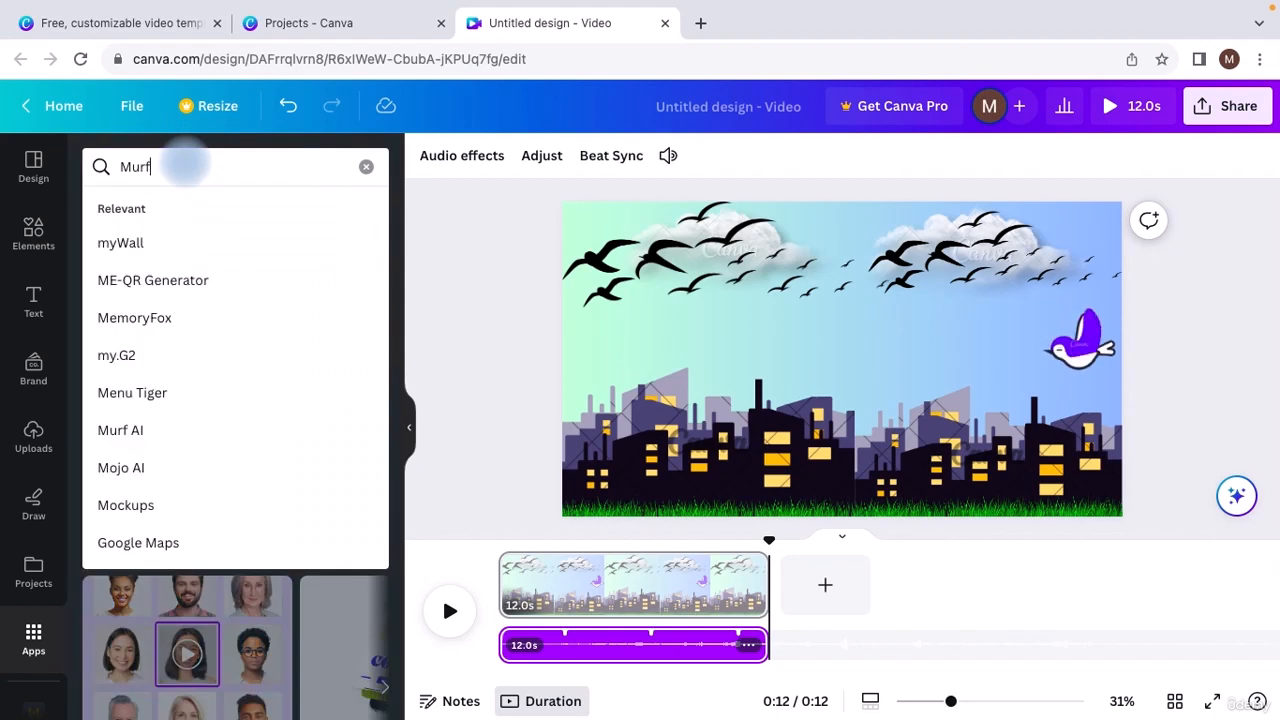
pyautogui.write(' A')
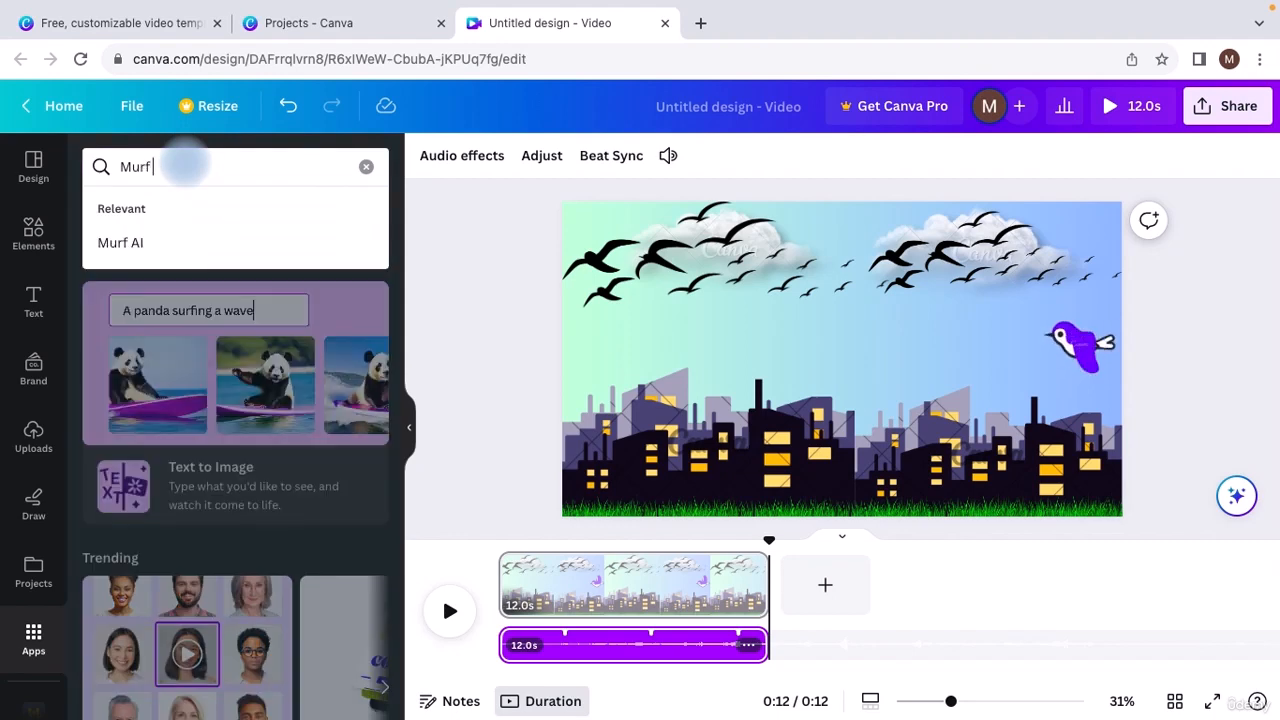
pyautogui.write(' AI')
pyautogui.press('Return')
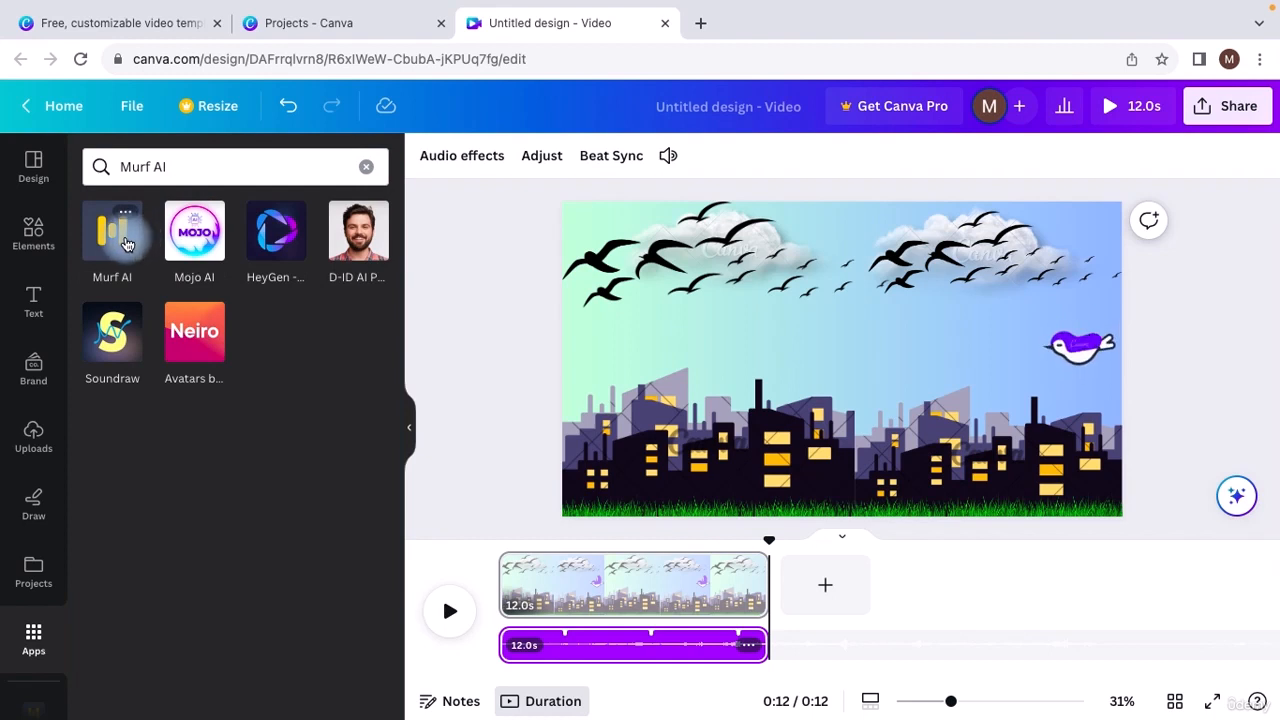
pyautogui.click(126, 244)
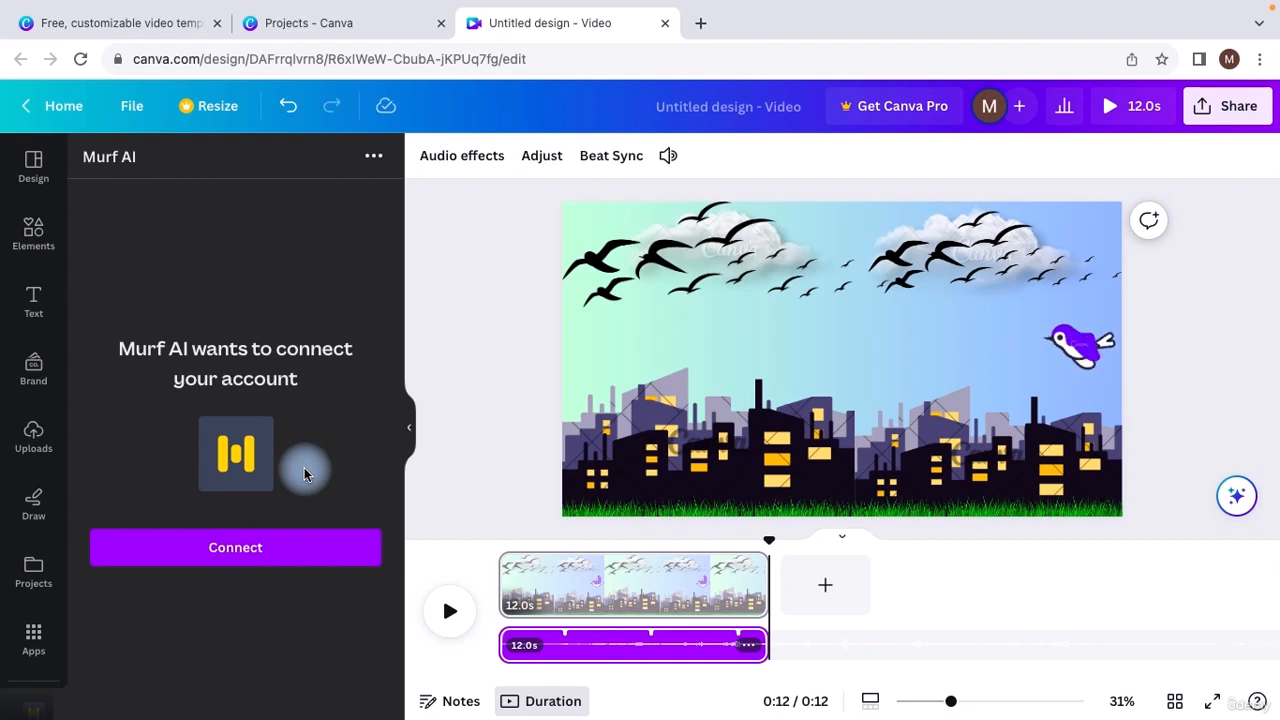
pyautogui.click(265, 544)
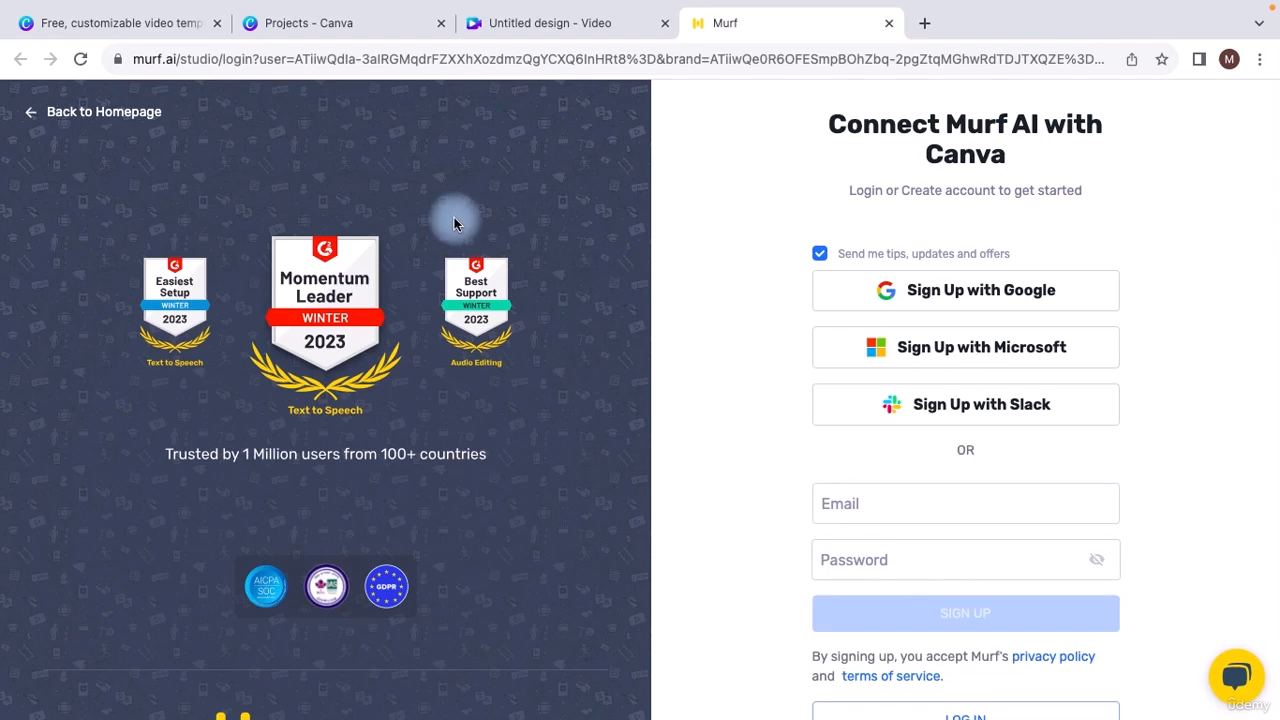
pyautogui.moveTo(763, 63)
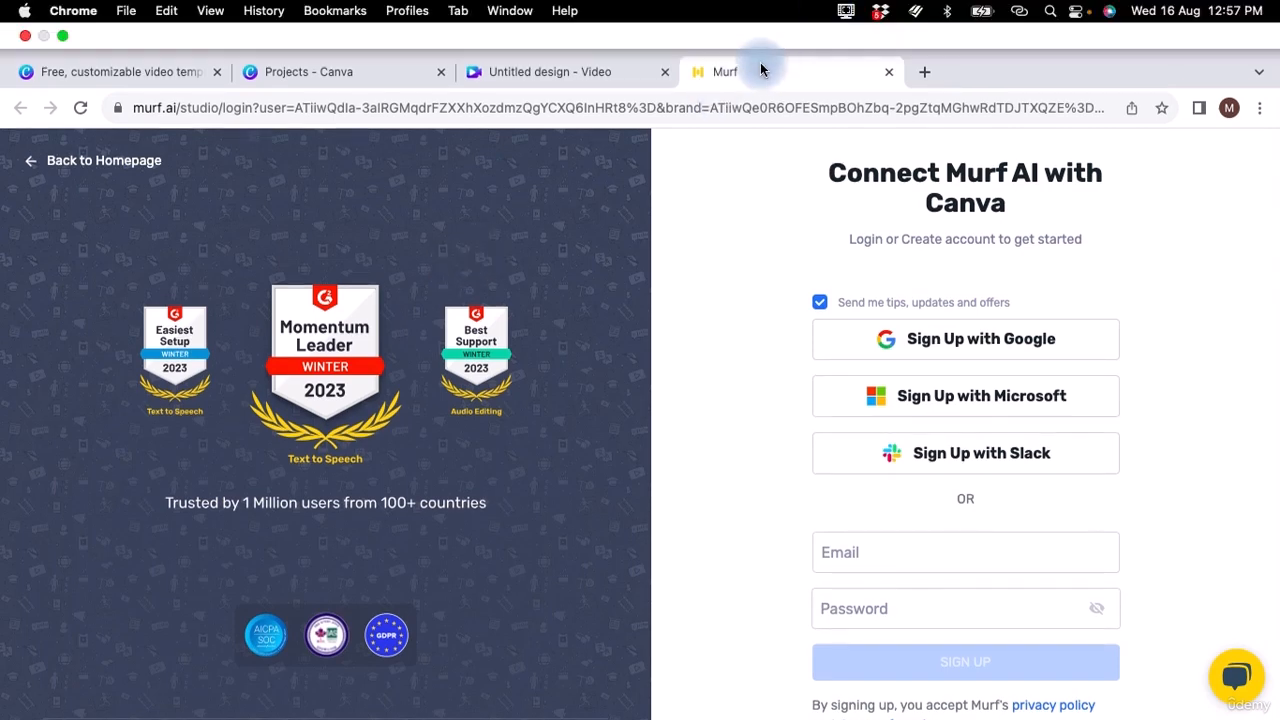
pyautogui.click(846, 11)
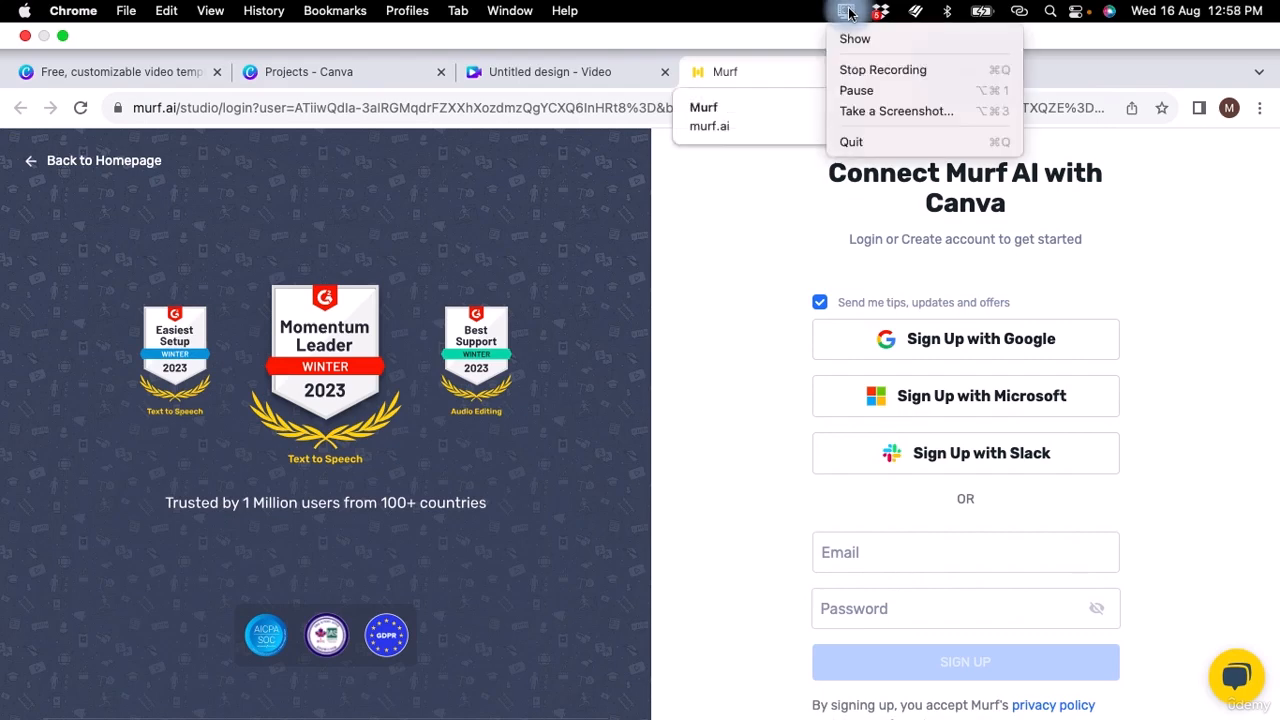
pyautogui.click(857, 69)
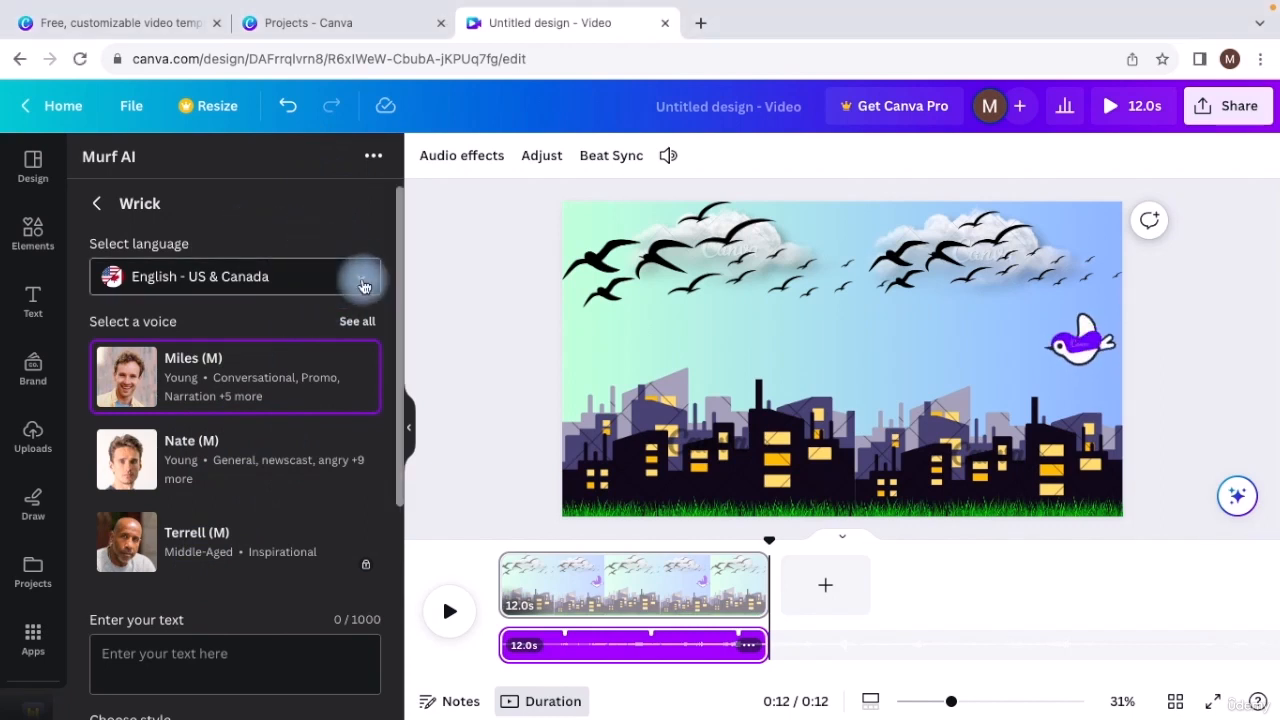
# Look through the voice languages offered in Murf AI and choose English - US & Canada.
pyautogui.click(363, 279)
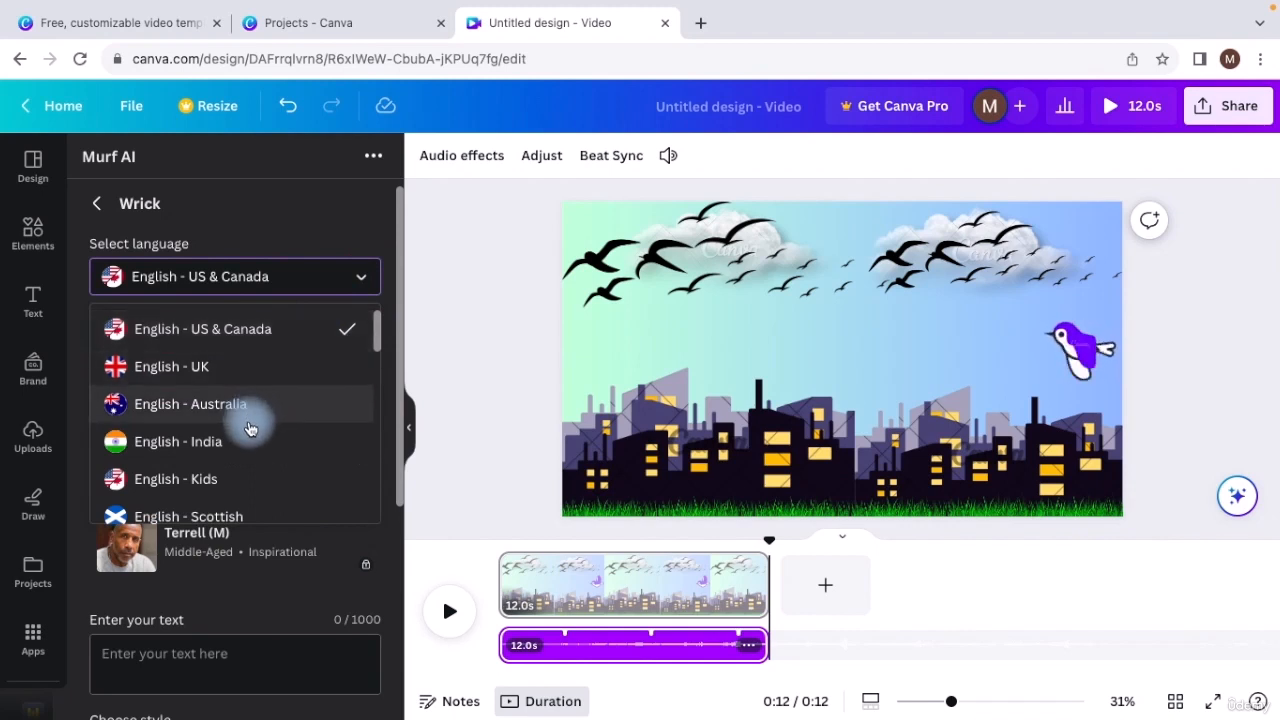
pyautogui.scroll(-1, 249, 448)
pyautogui.scroll(-8, 249, 445)
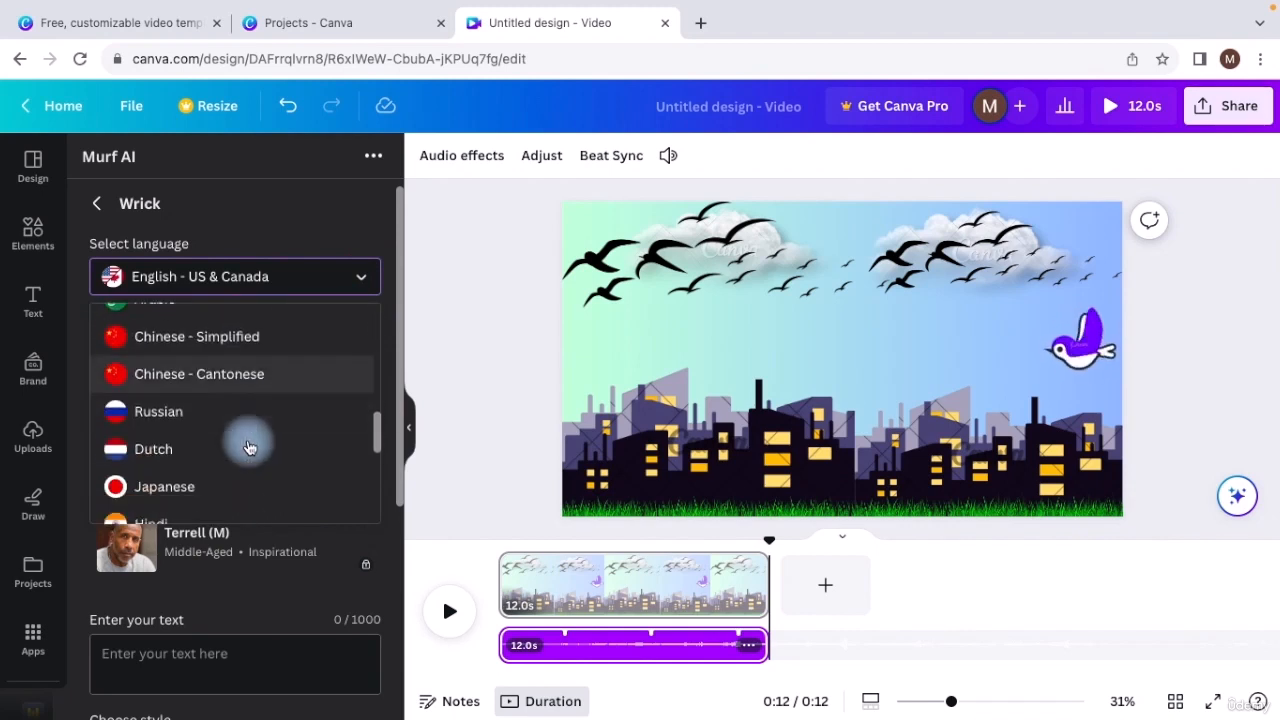
pyautogui.scroll(10, 249, 430)
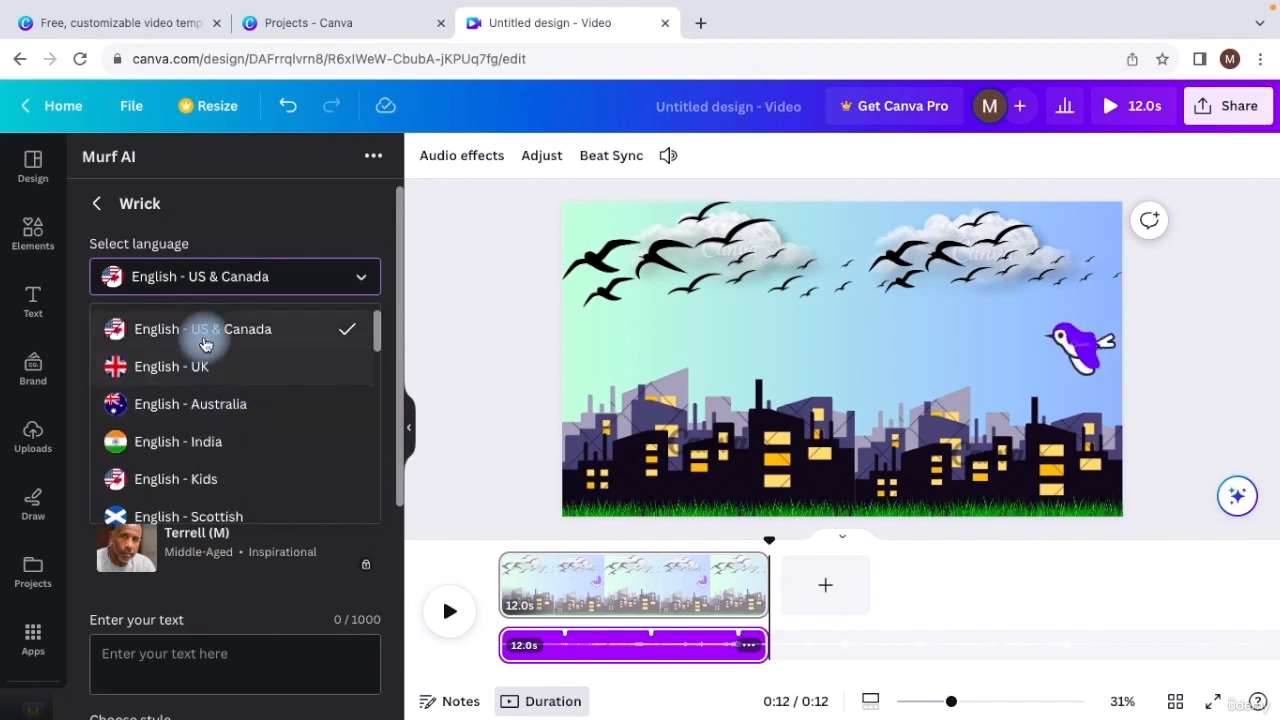
pyautogui.click(217, 341)
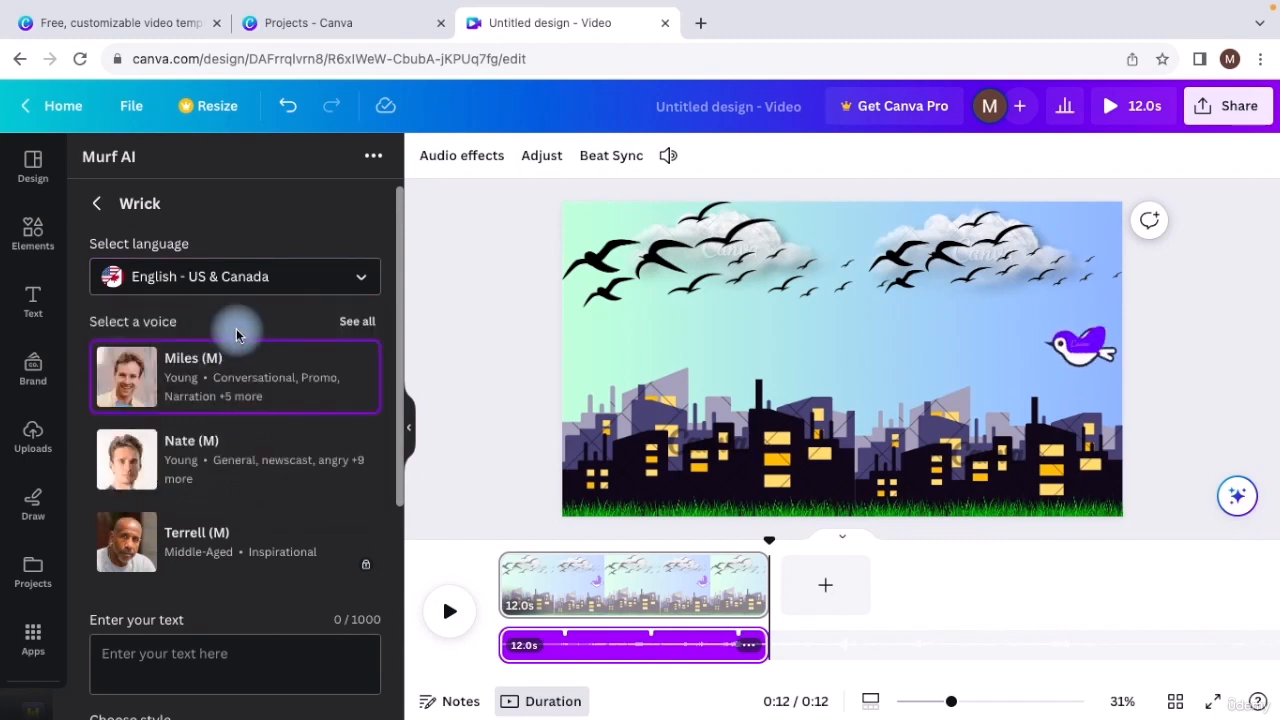
# Browse the full list of Murf AI voices and select the young male voice Nate (M).
pyautogui.click(350, 323)
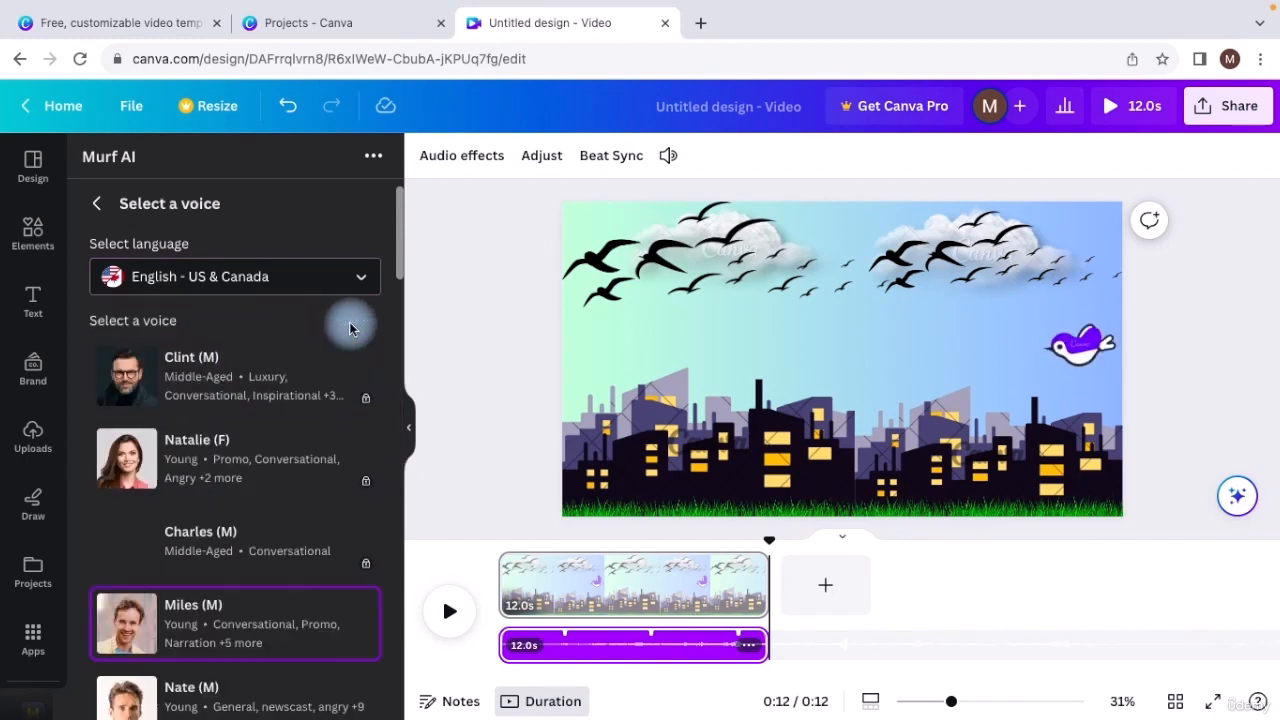
pyautogui.scroll(-3, 305, 370)
pyautogui.scroll(5, 305, 380)
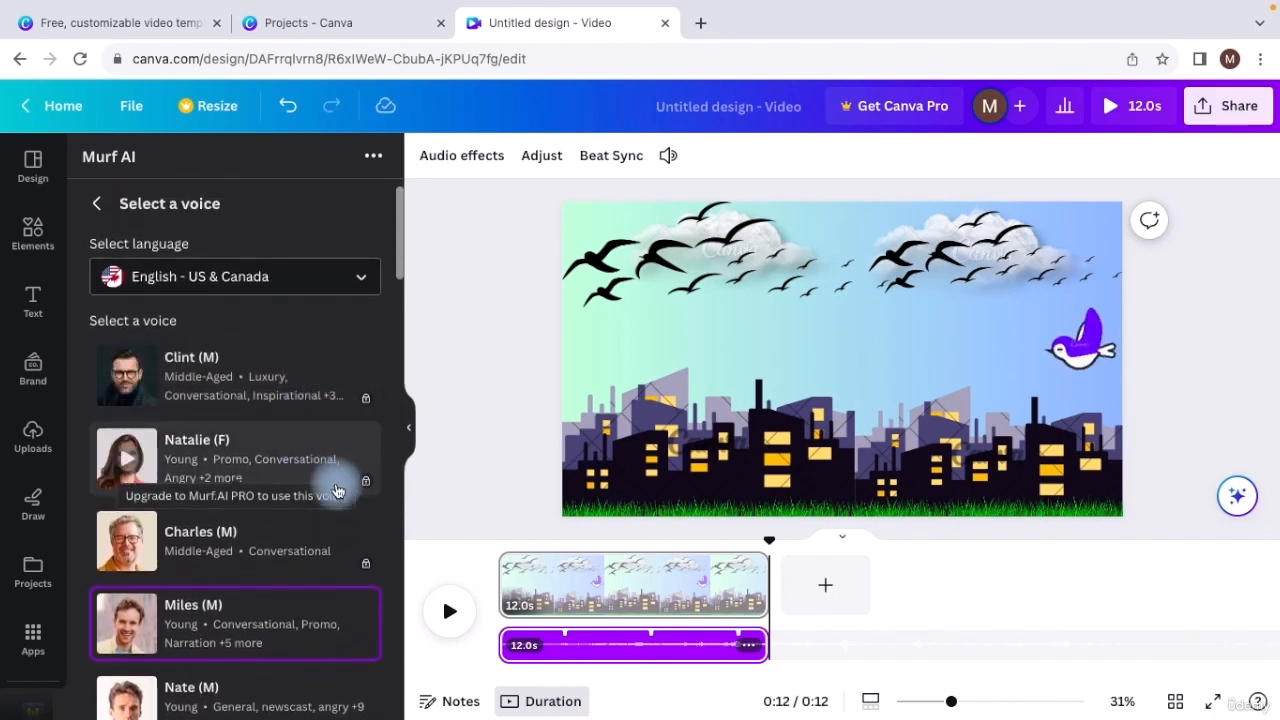
pyautogui.scroll(-2, 333, 490)
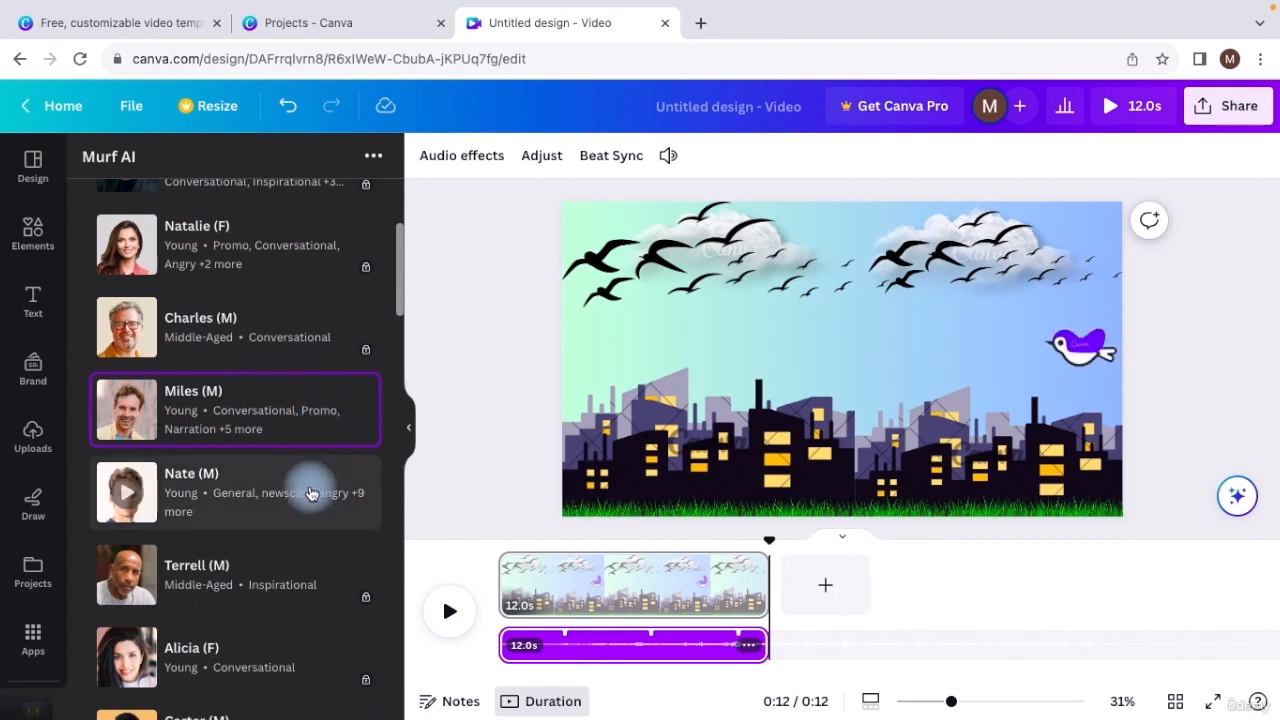
pyautogui.scroll(-1, 309, 486)
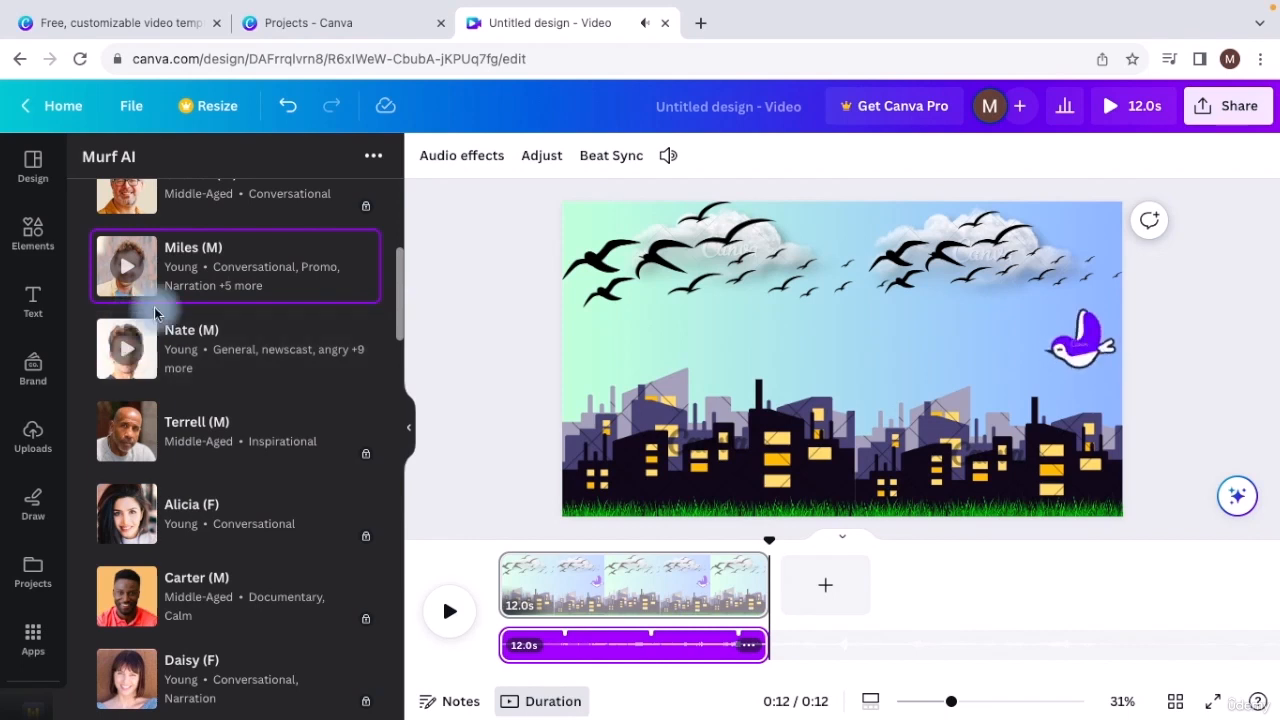
pyautogui.click(200, 366)
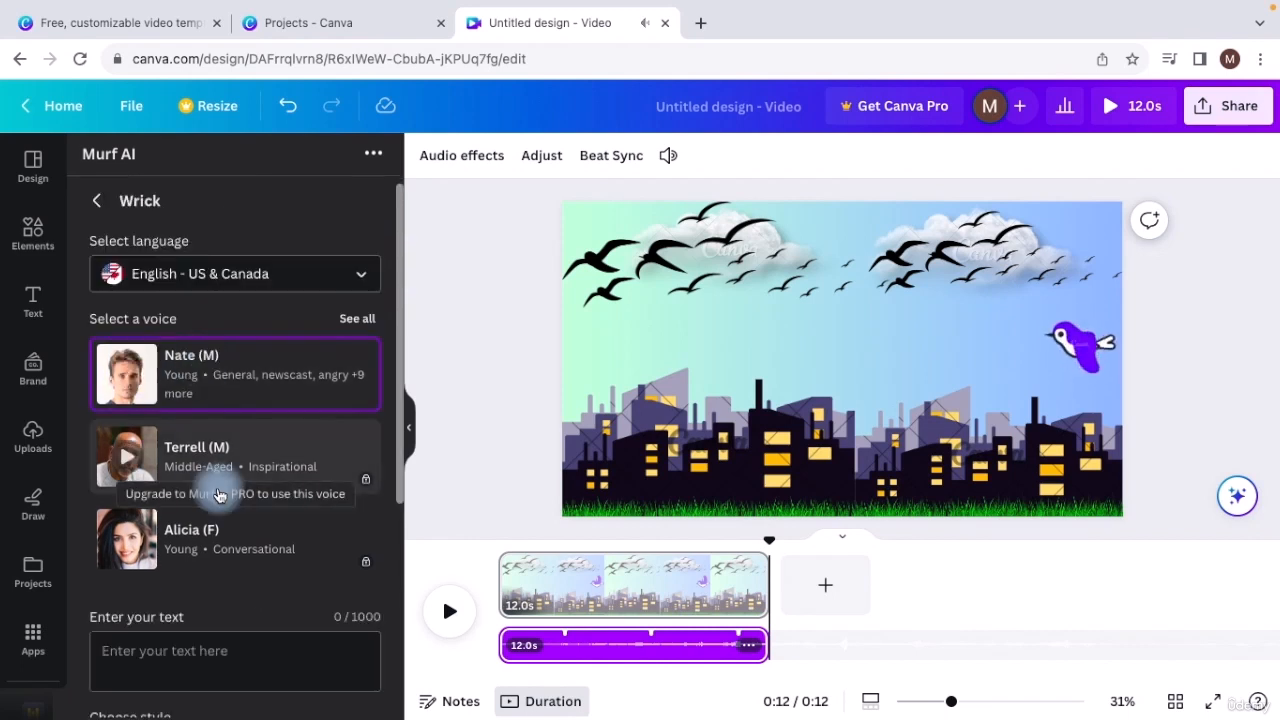
# Reopen the Page 1 notes and copy the entire bird script for the Murf AI voiceover.
pyautogui.scroll(-3, 218, 490)
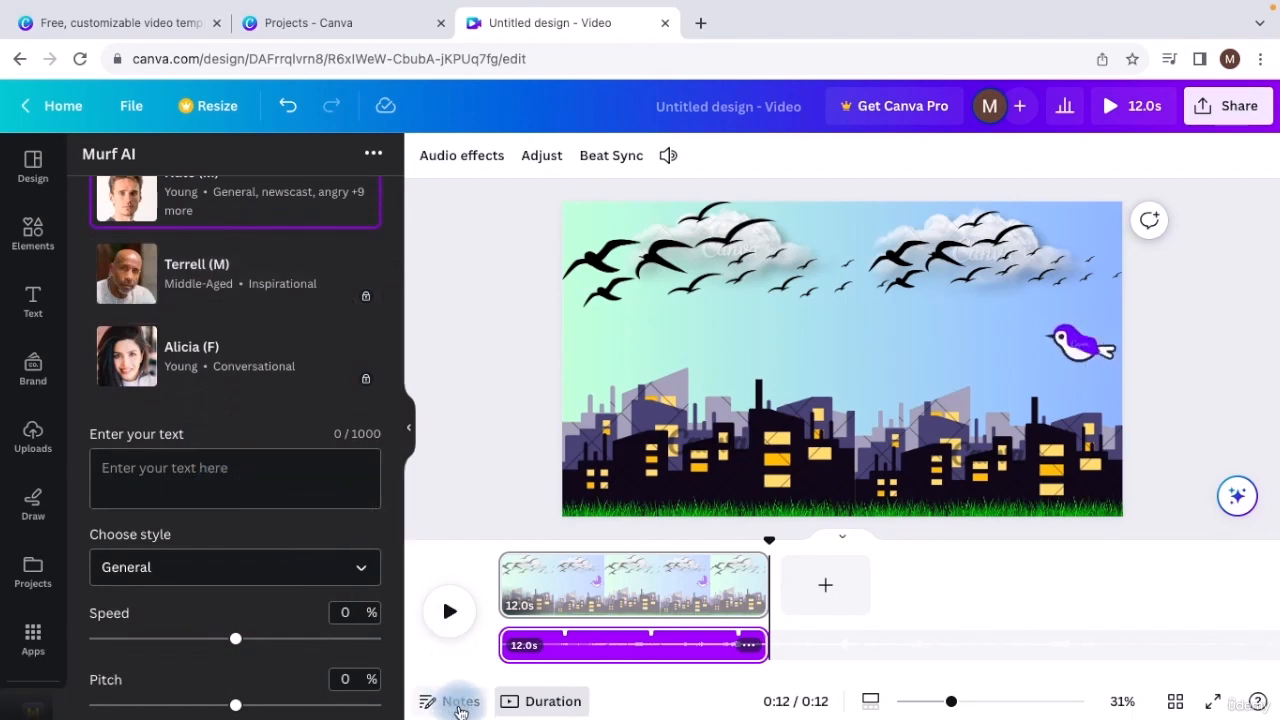
pyautogui.click(460, 703)
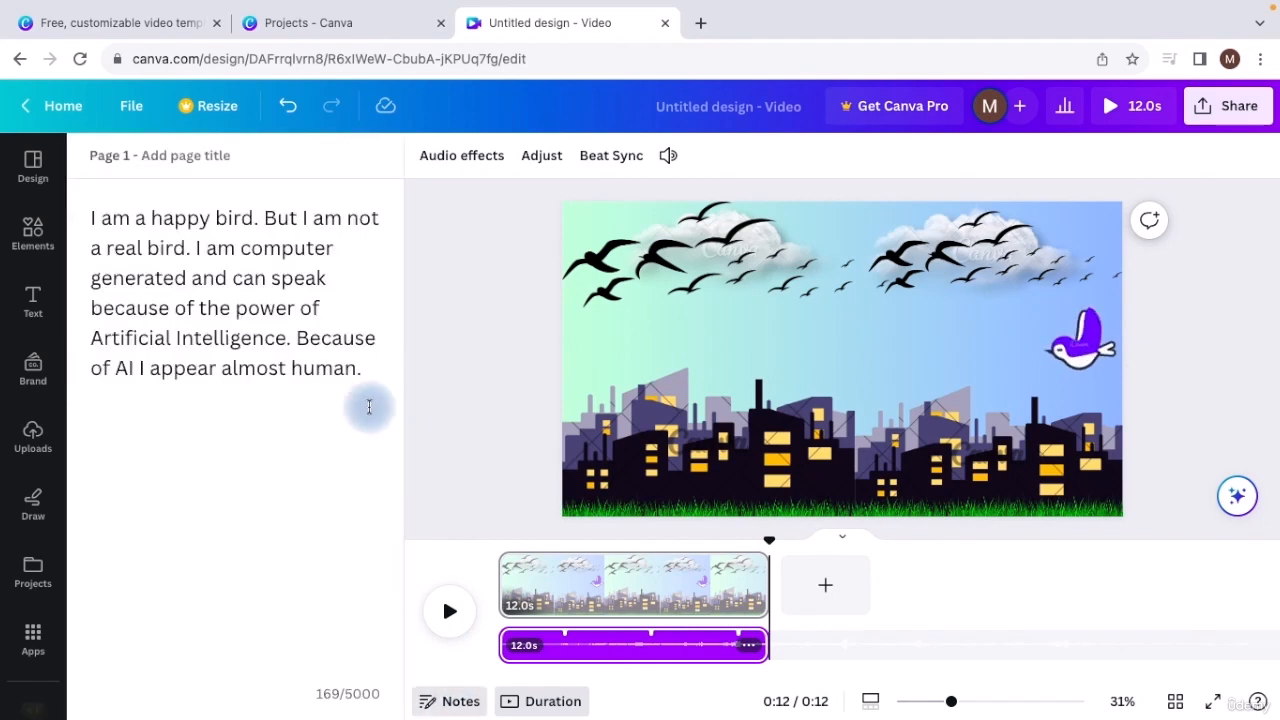
pyautogui.moveTo(366, 383); pyautogui.dragTo(94, 201)
pyautogui.hotkey('ctrl', 'c')
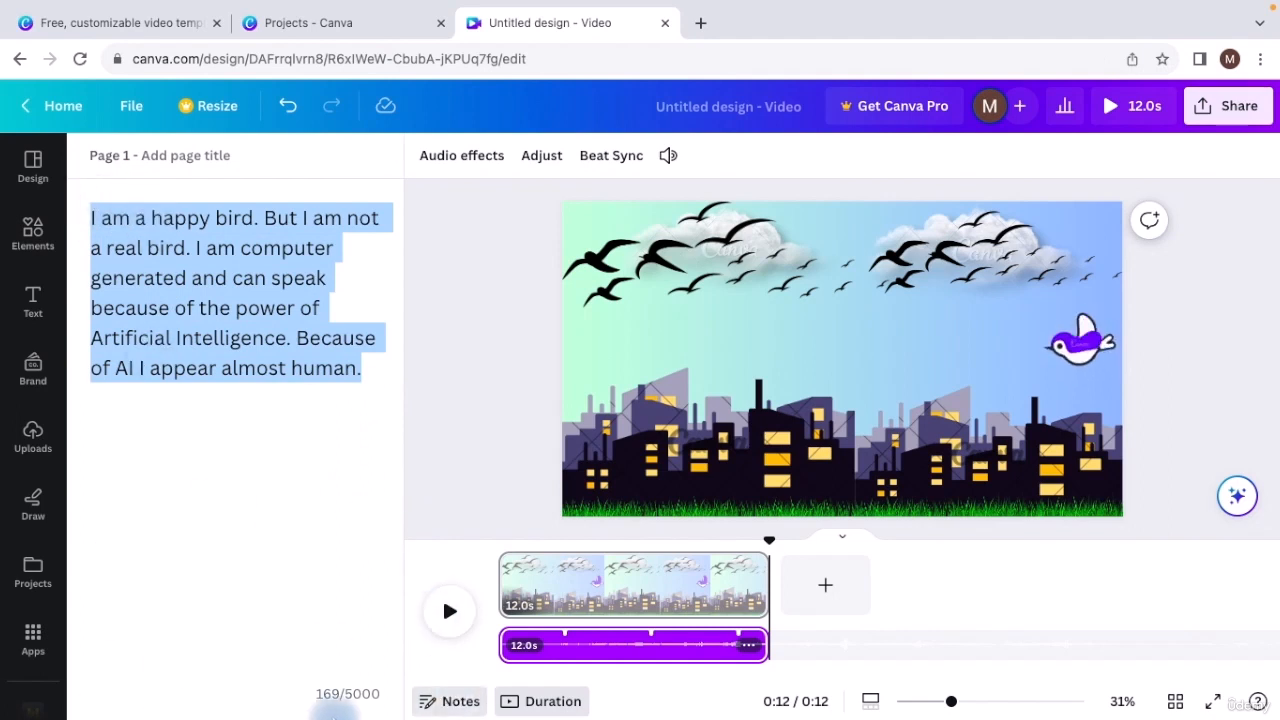
# Close the page notes and paste the copied bird script as the text for the Murf AI voiceover.
pyautogui.click(449, 702)
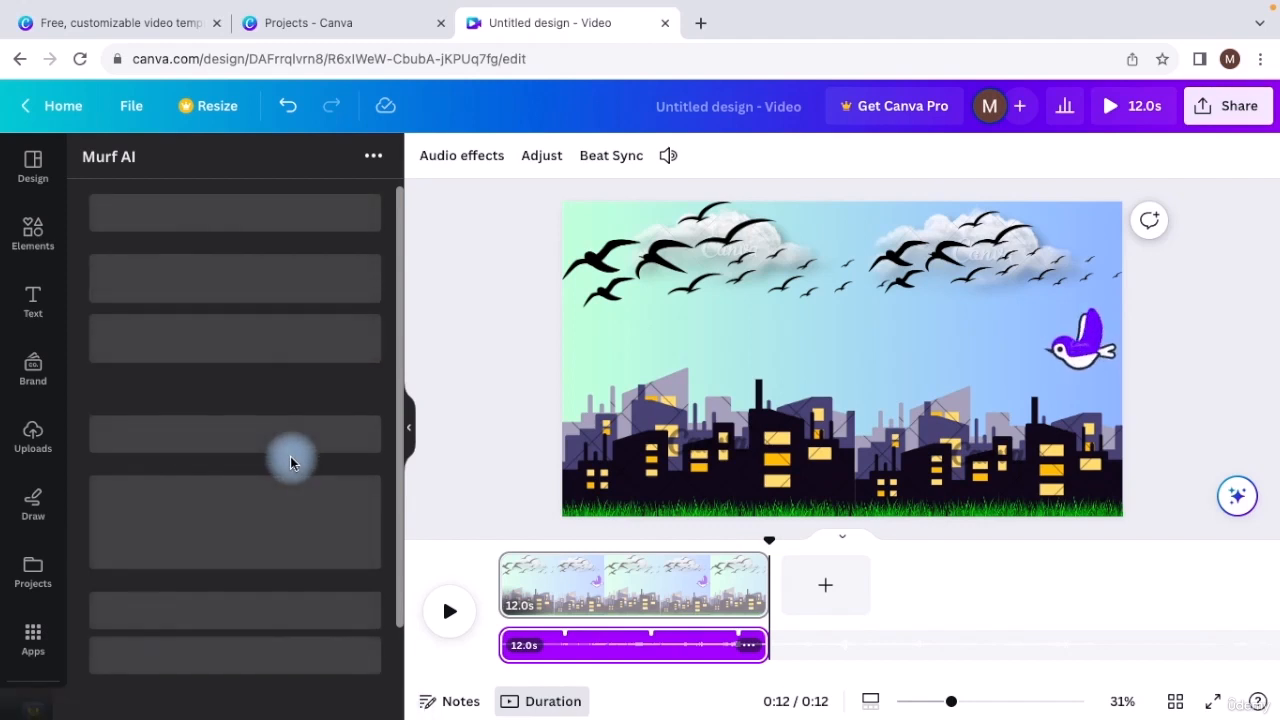
pyautogui.scroll(-3, 292, 437)
pyautogui.click(152, 428)
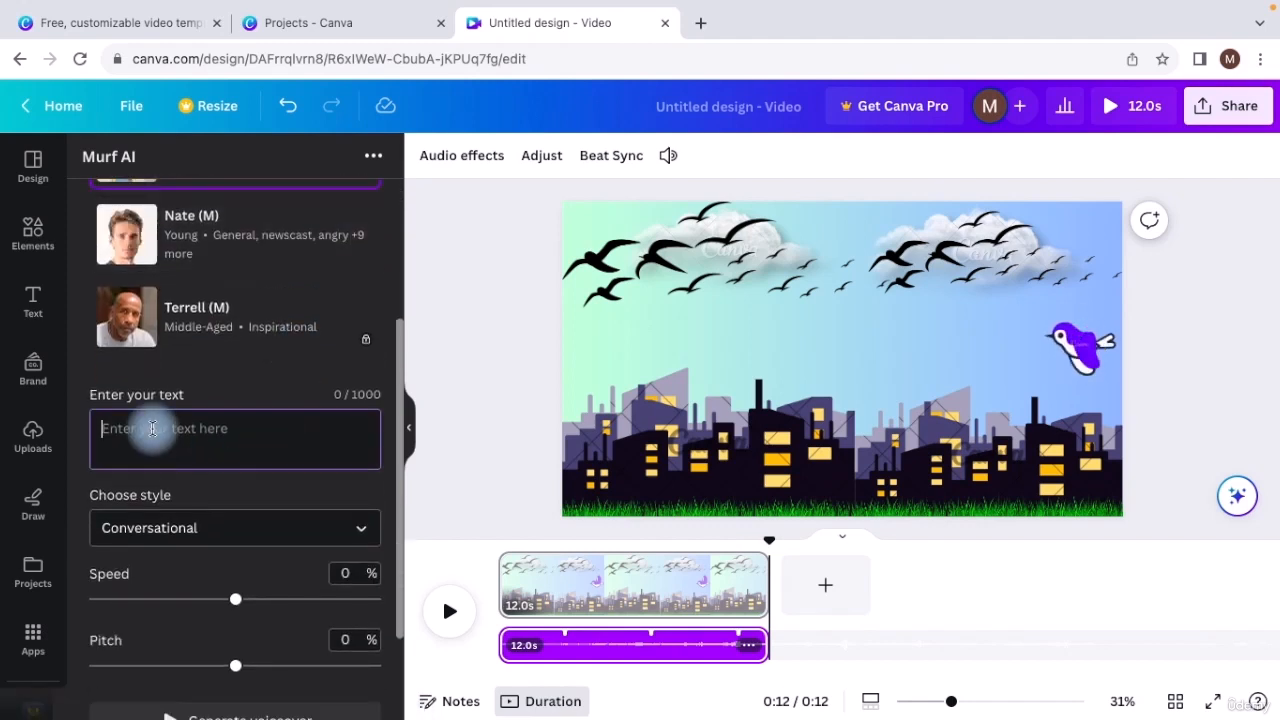
pyautogui.hotkey('ctrl', 'v')
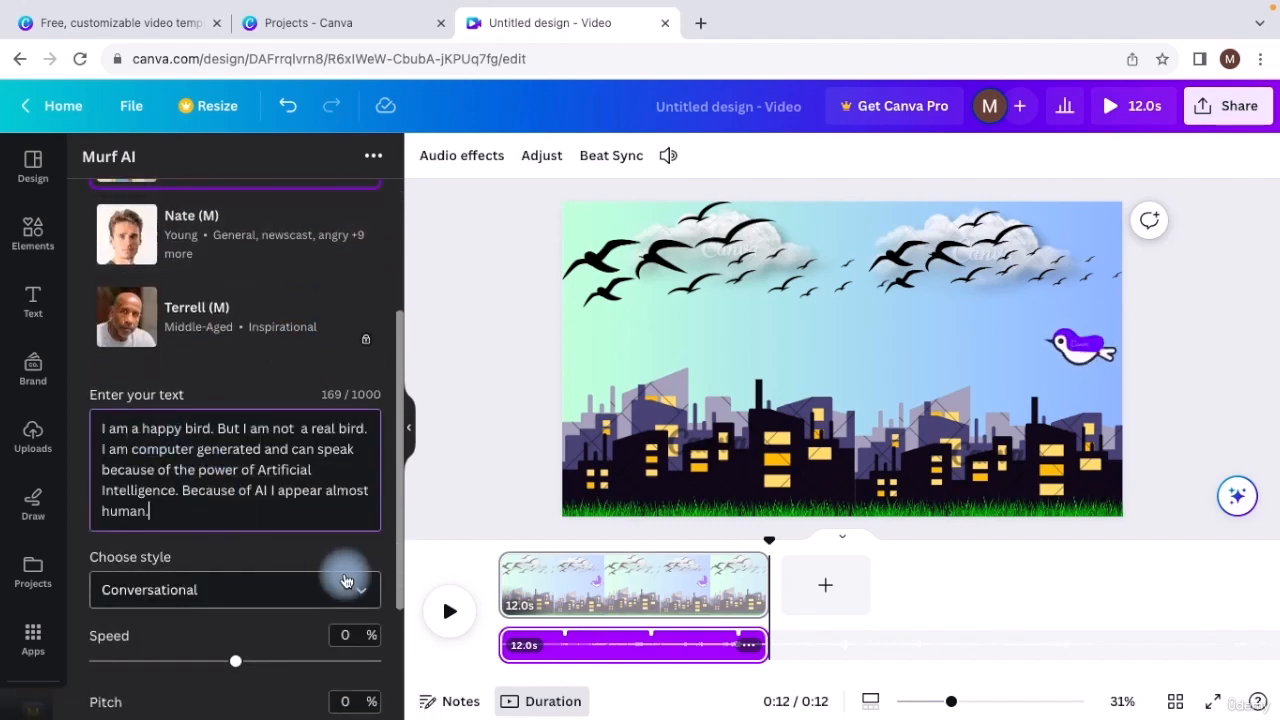
# Try the Narration style at -10% speed by generating the Murf AI voiceover and previewing part of it.
pyautogui.scroll(-2, 335, 553)
pyautogui.scroll(-3, 335, 553)
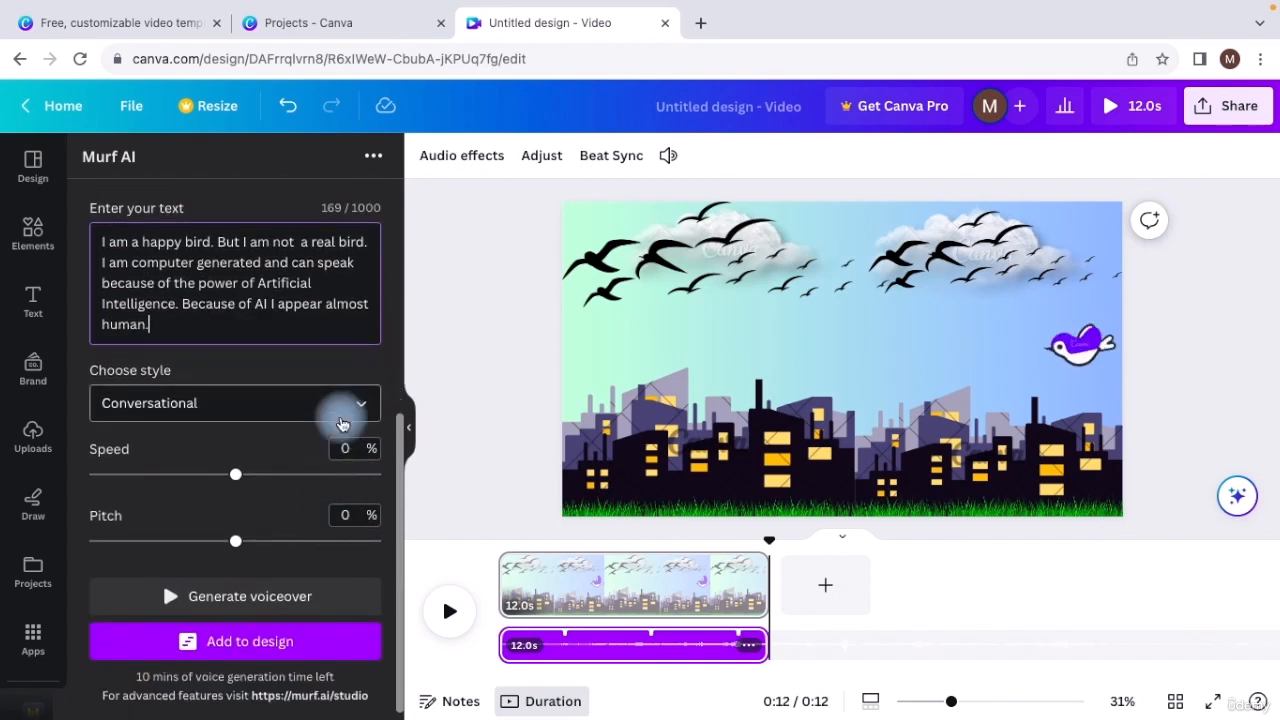
pyautogui.click(360, 404)
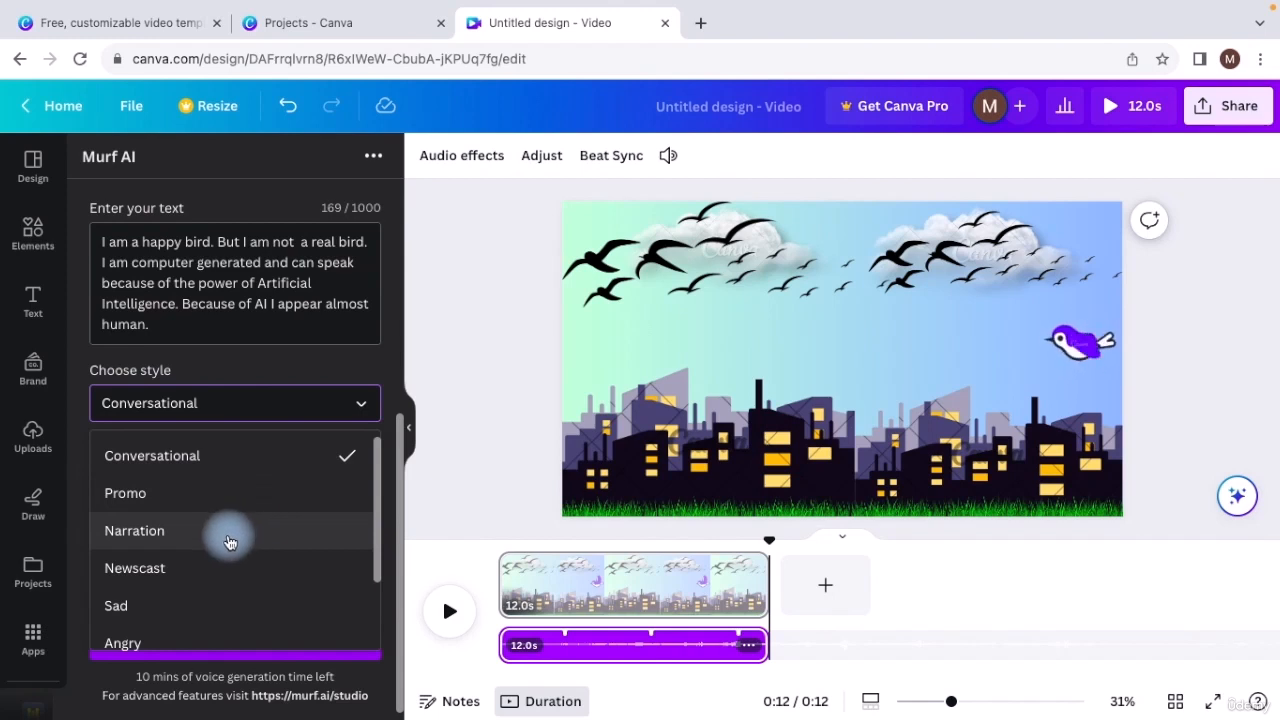
pyautogui.click(229, 538)
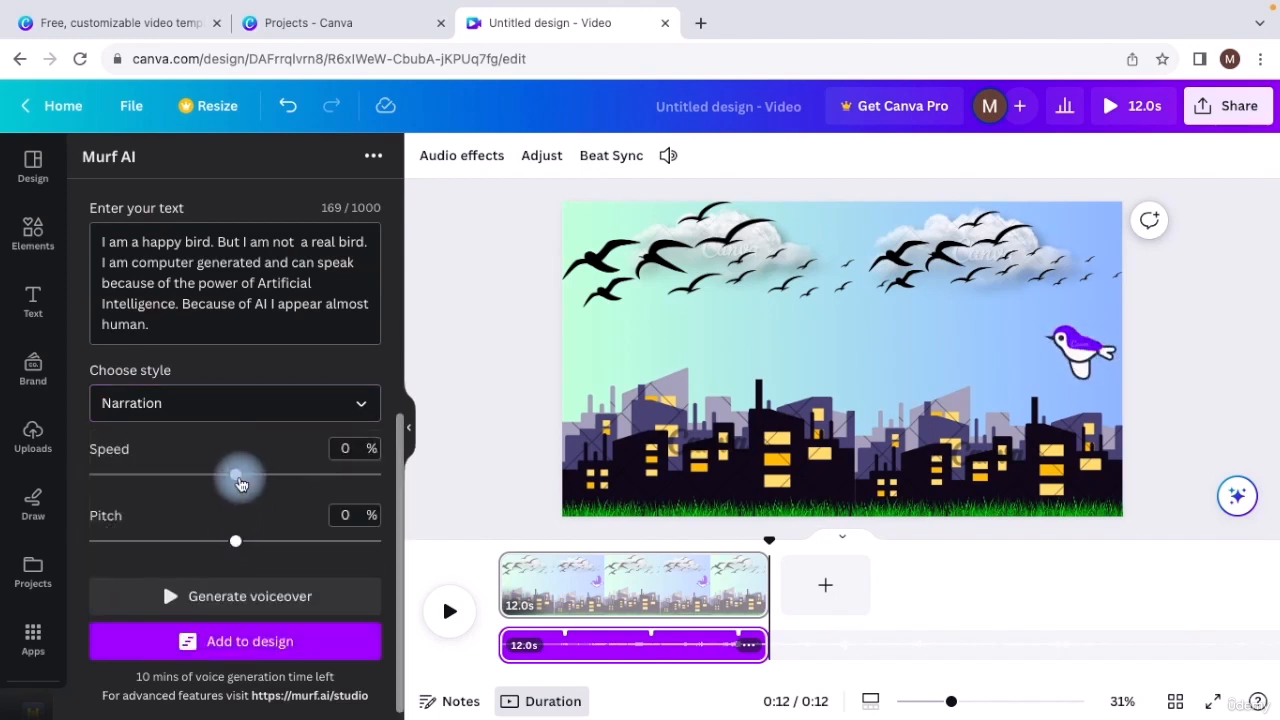
pyautogui.moveTo(239, 484); pyautogui.dragTo(207, 484)
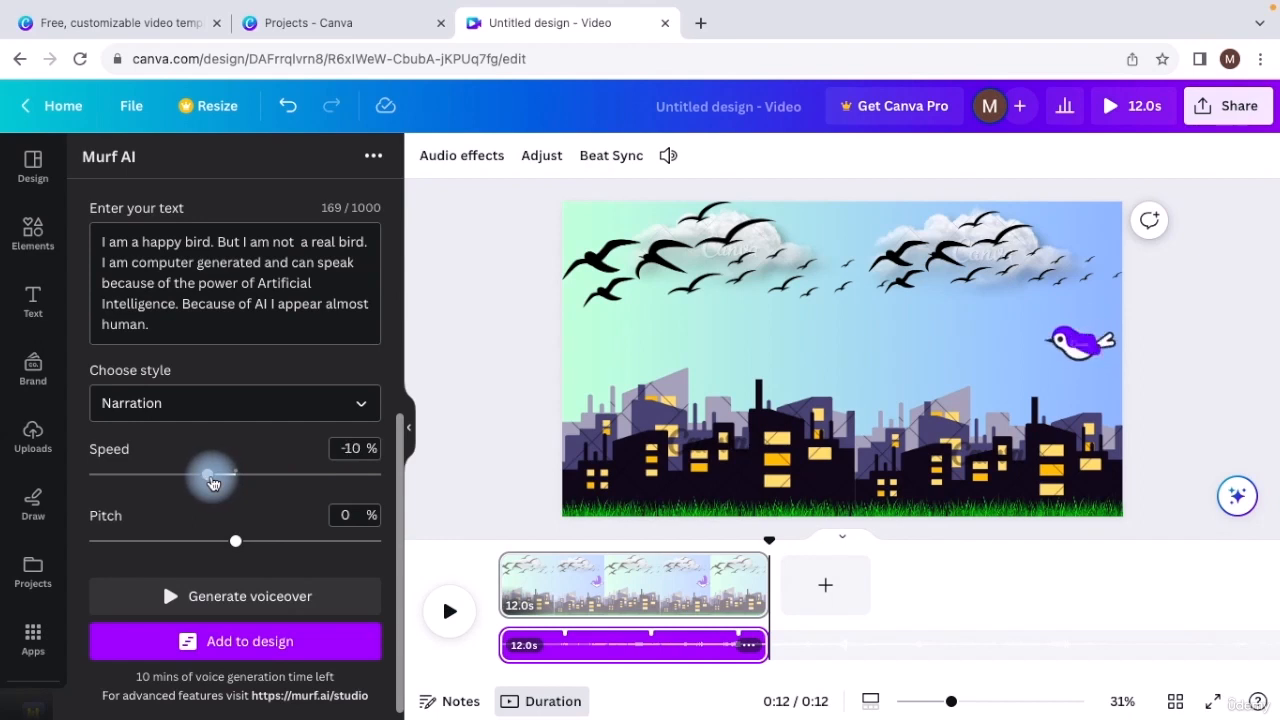
pyautogui.click(200, 597)
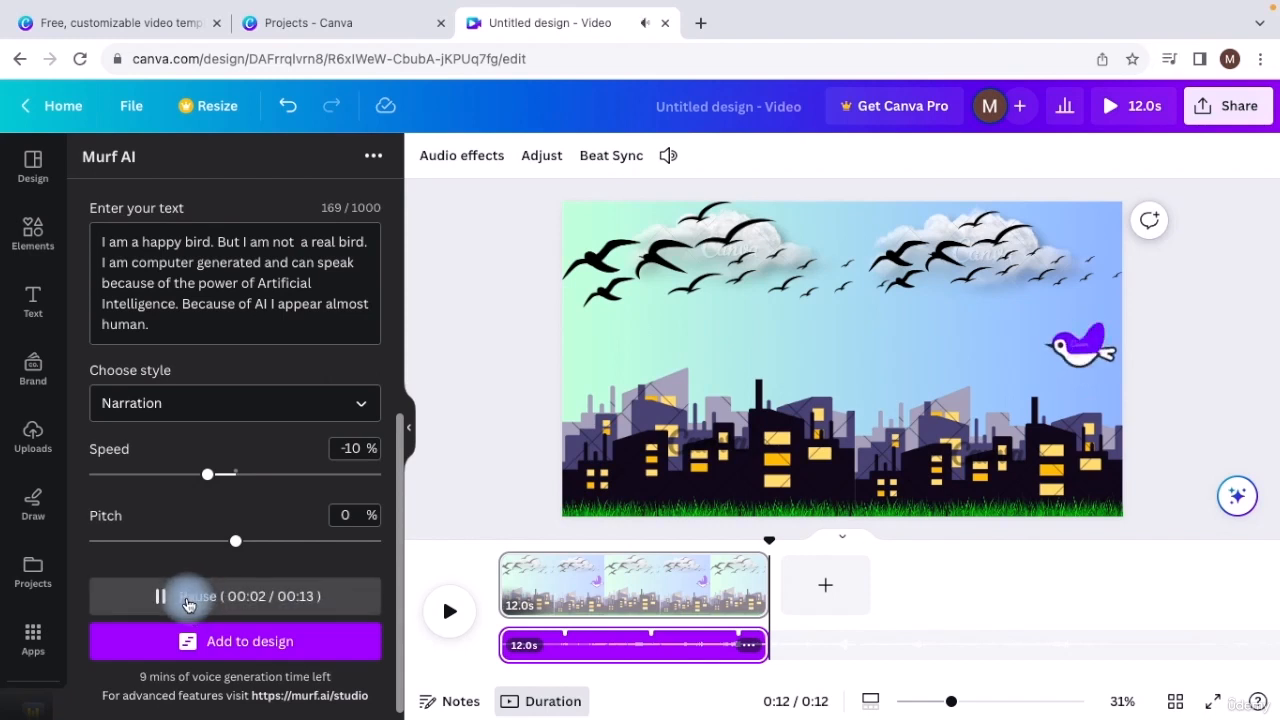
pyautogui.click(163, 597)
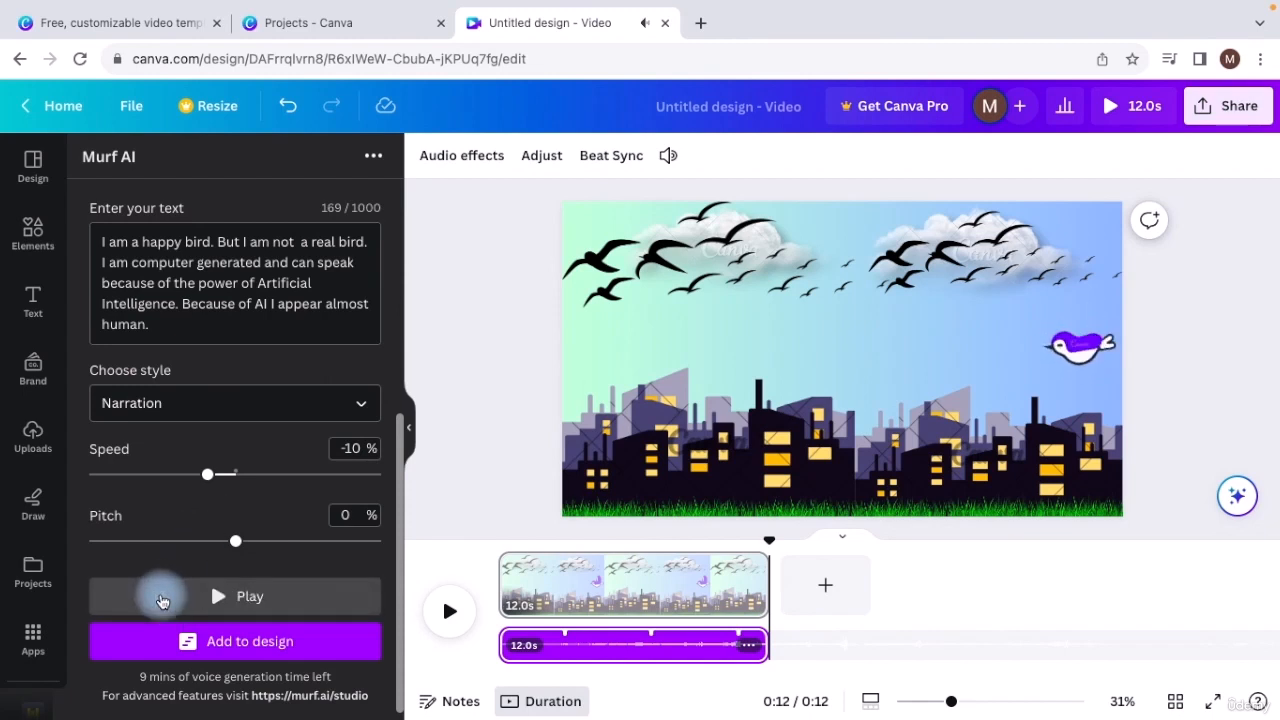
# Reset the voiceover speed to 0%, regenerate it in the Narration style and preview part of it.
pyautogui.moveTo(210, 473); pyautogui.dragTo(234, 474)
pyautogui.click(180, 597)
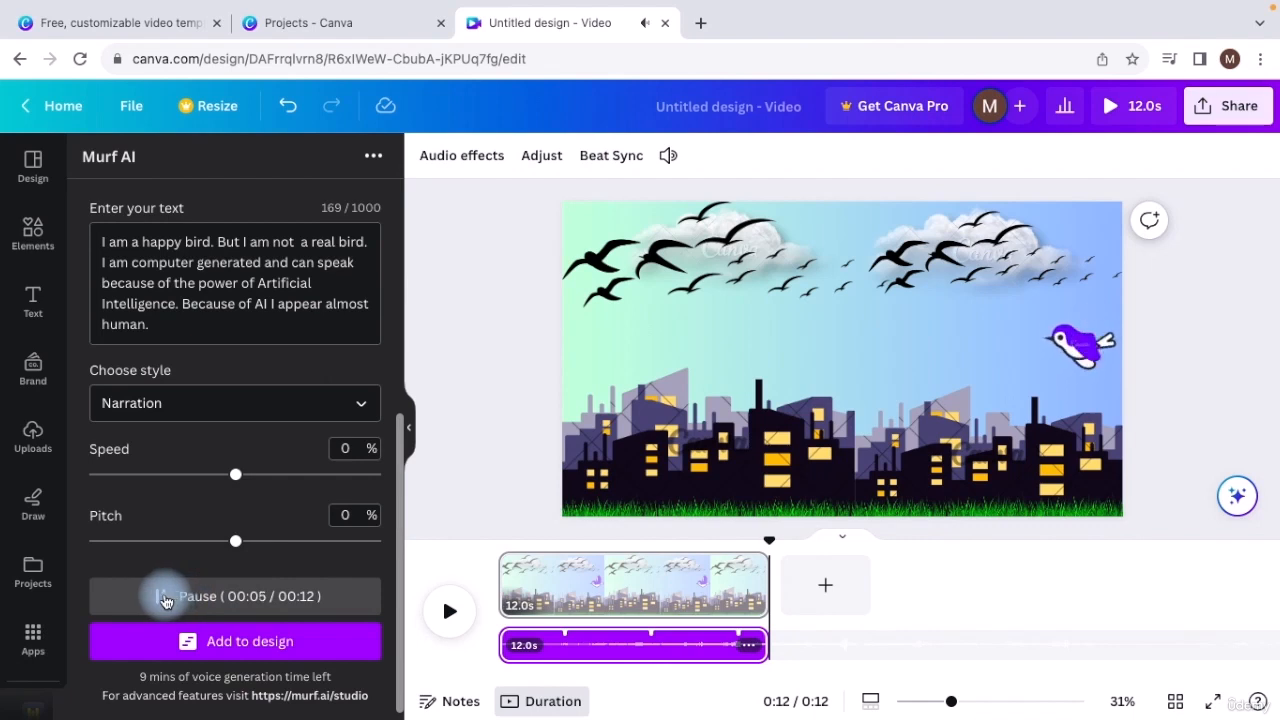
pyautogui.click(166, 600)
# Switch the voiceover style back to Conversational, regenerate it and preview the beginning.
pyautogui.click(360, 403)
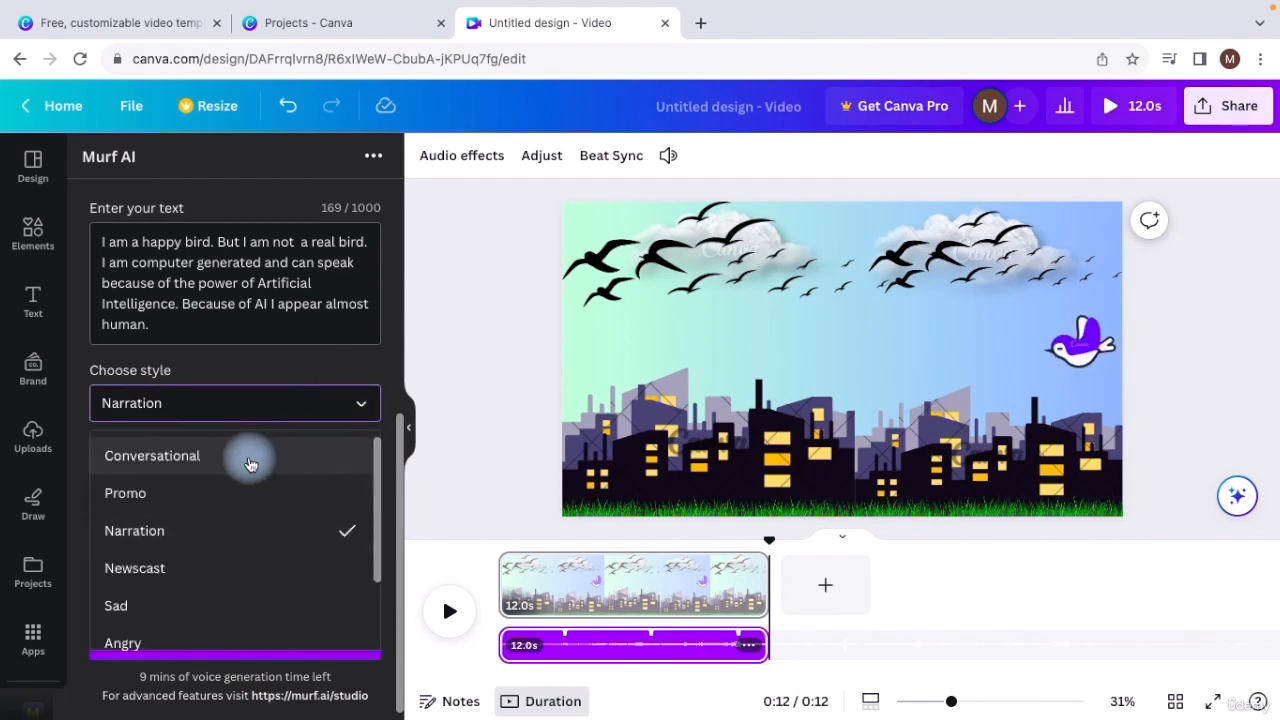
pyautogui.click(209, 457)
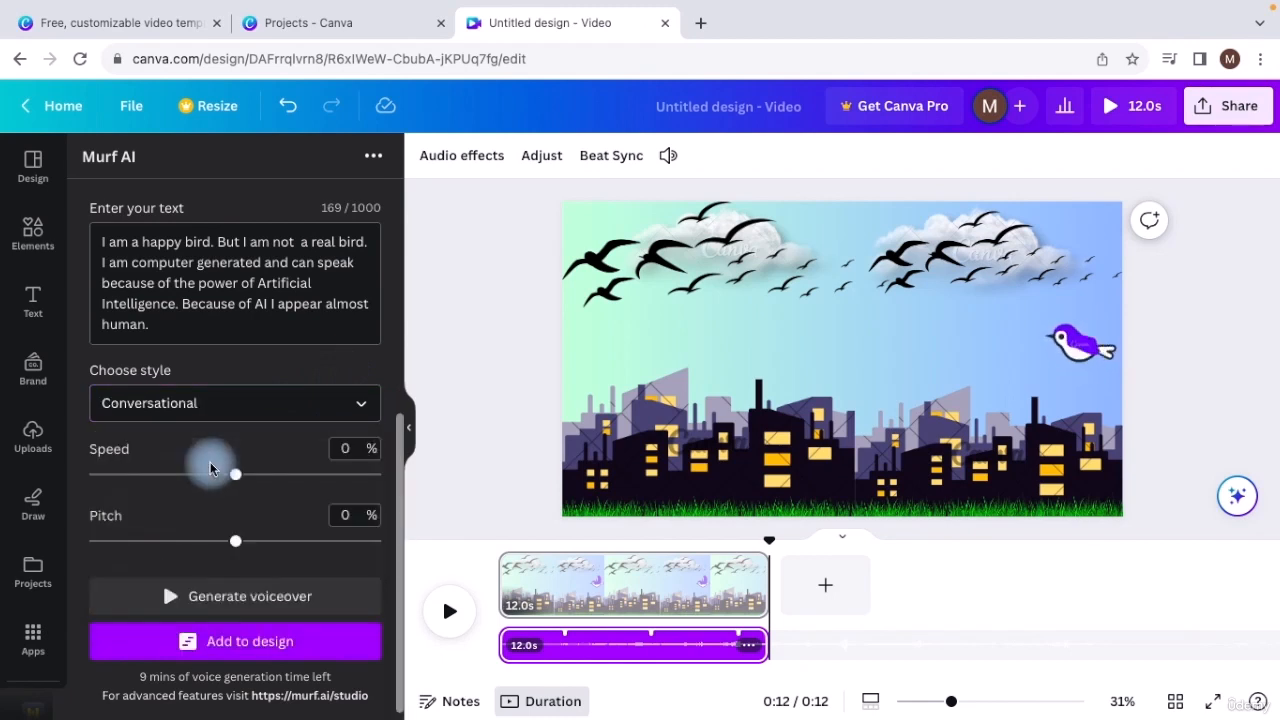
pyautogui.click(132, 607)
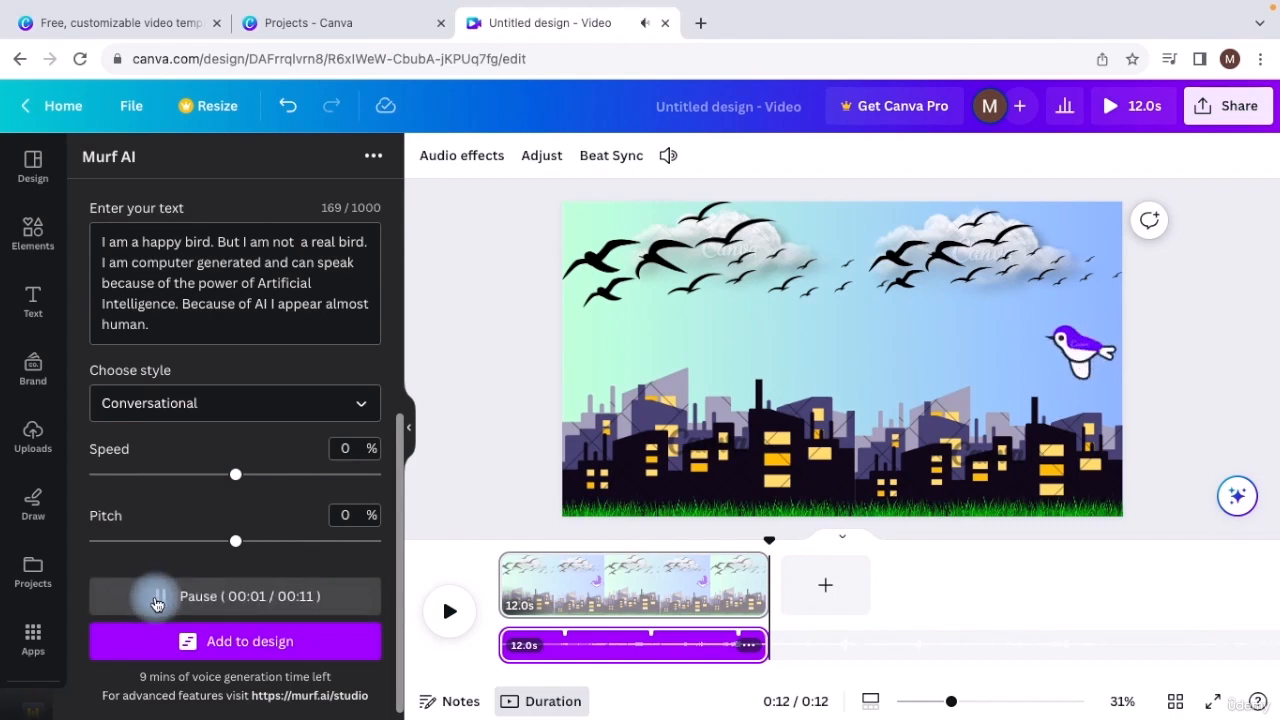
pyautogui.click(157, 600)
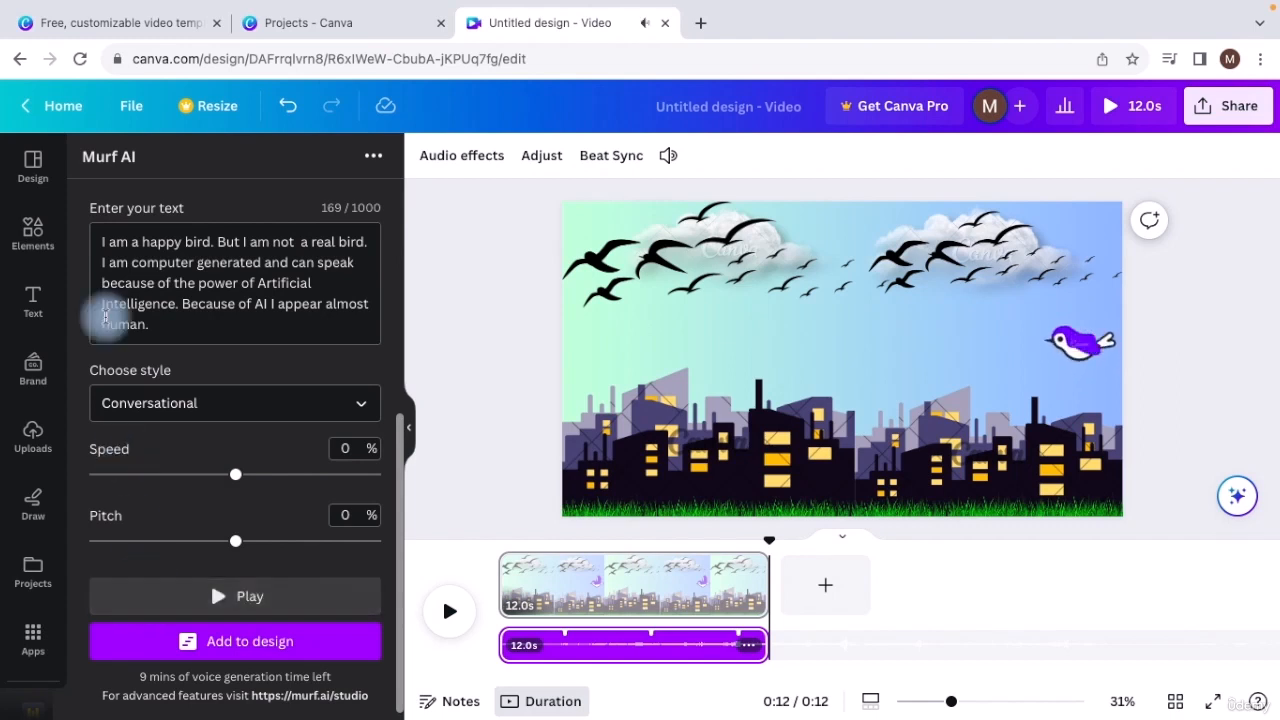
# Add "Hey Folks," to the start of the voiceover script and generate the voiceover, retrying the generation once.
pyautogui.click(98, 241)
pyautogui.write('Hey Folks')
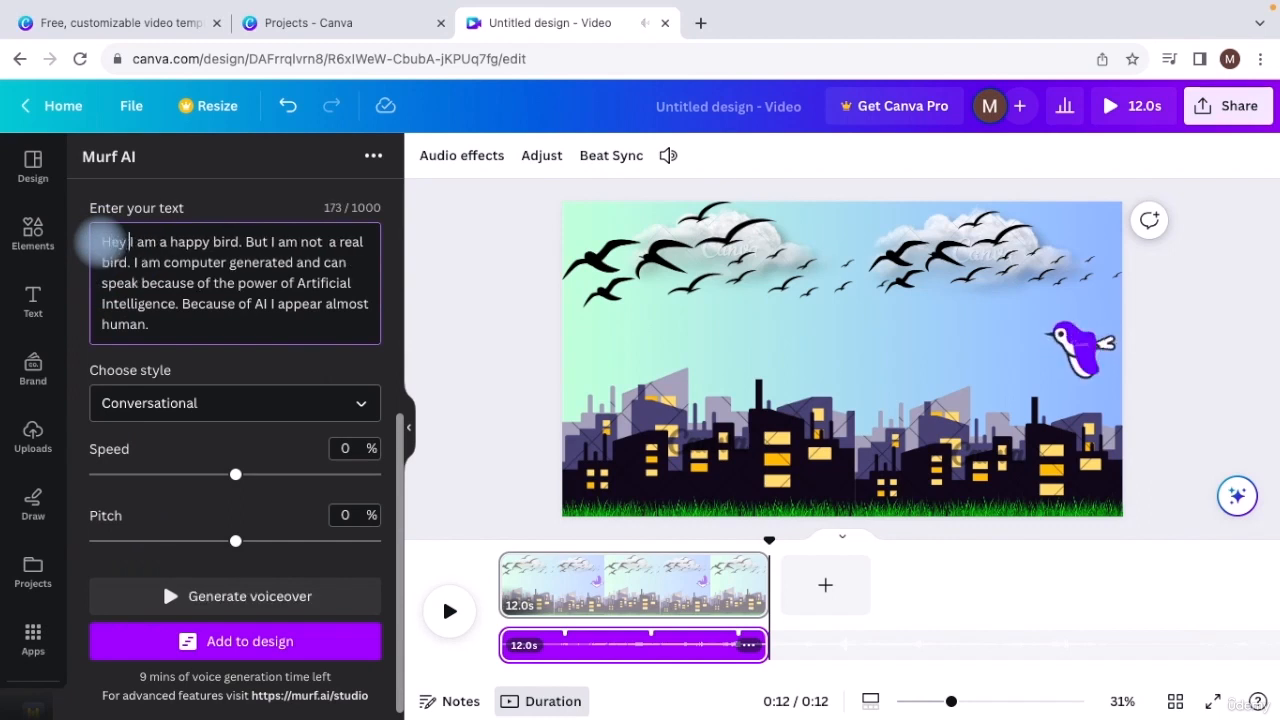
pyautogui.write(',')
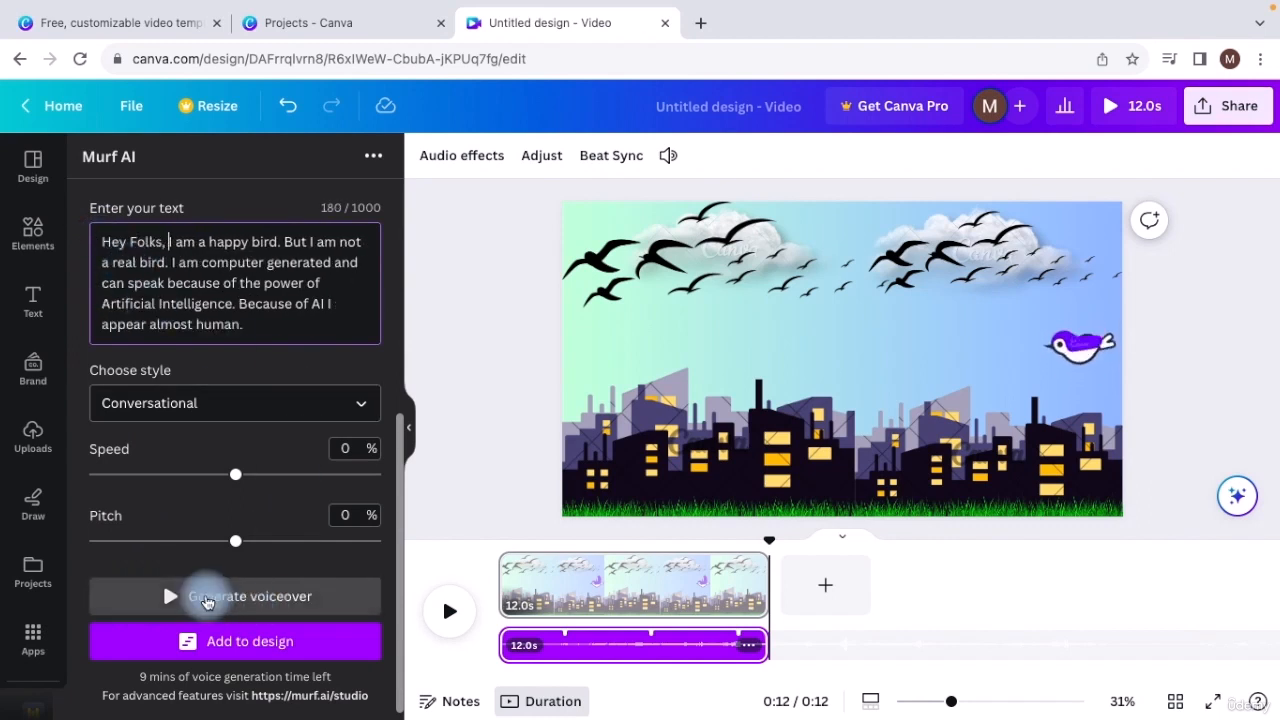
pyautogui.click(218, 600)
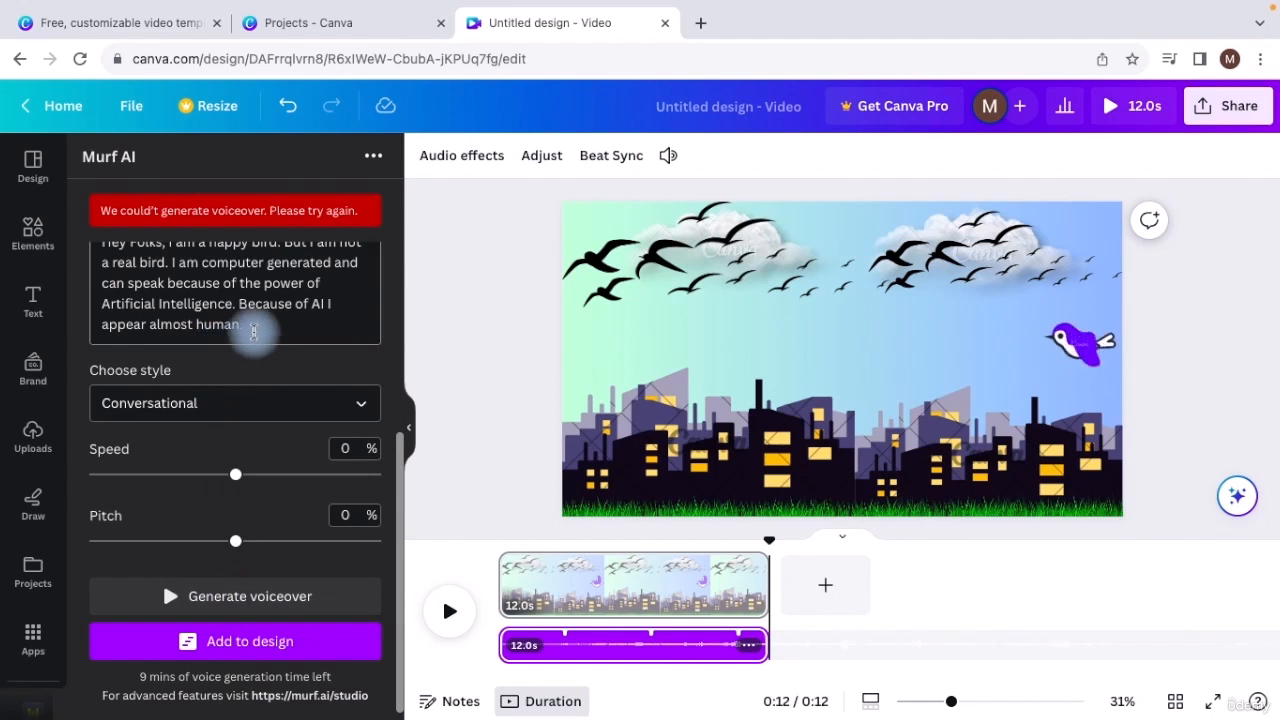
pyautogui.moveTo(254, 331); pyautogui.dragTo(77, 246)
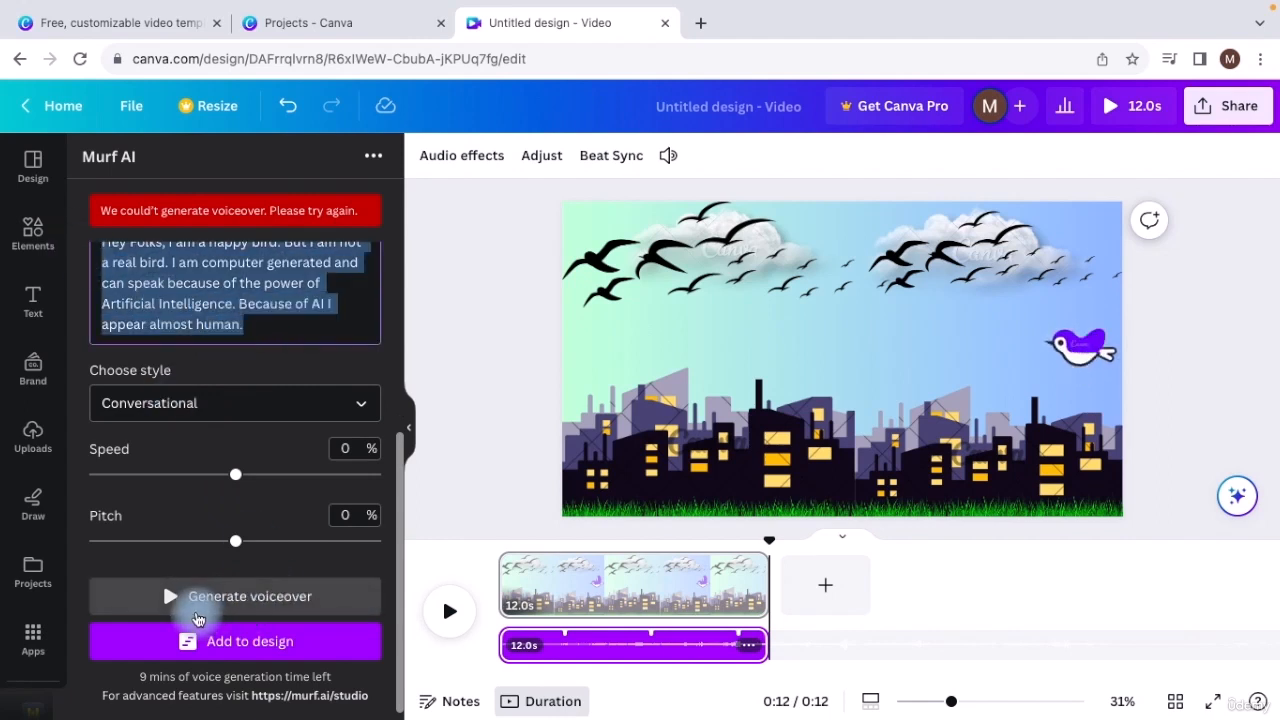
pyautogui.click(196, 606)
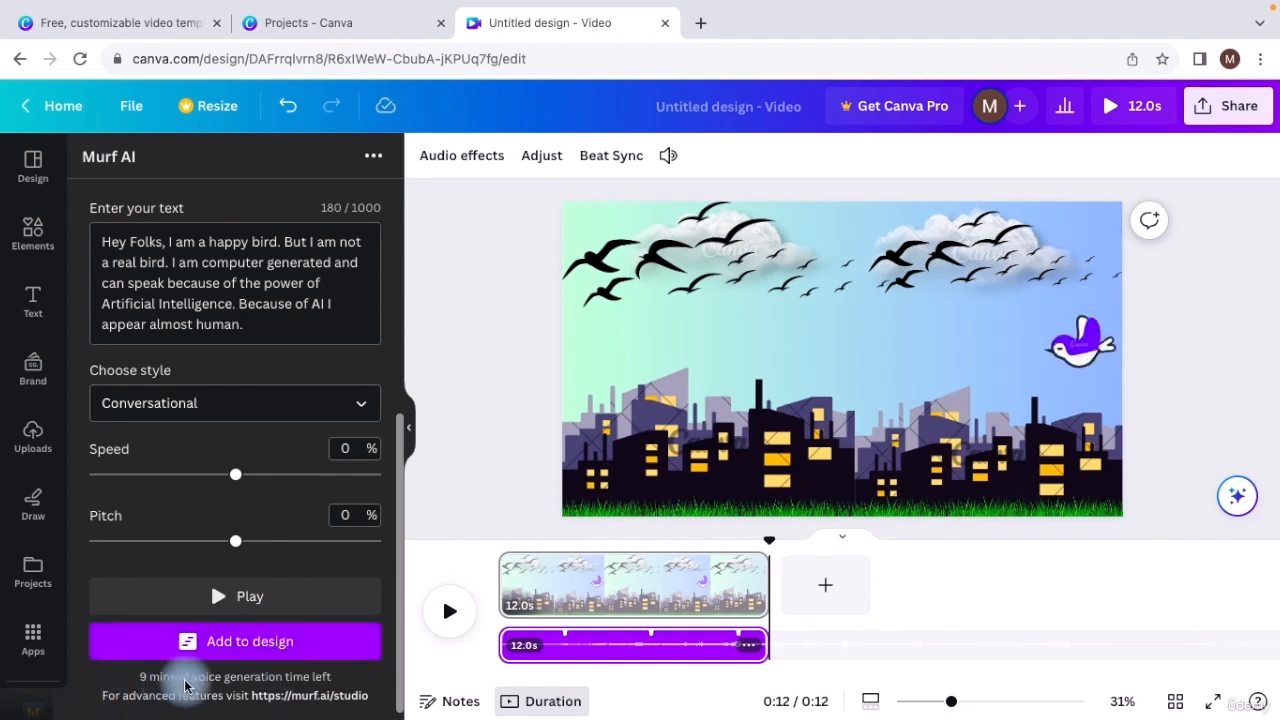
# Add the generated voiceover to the design and shift its audio track to start at about 0.8 s.
pyautogui.click(275, 643)
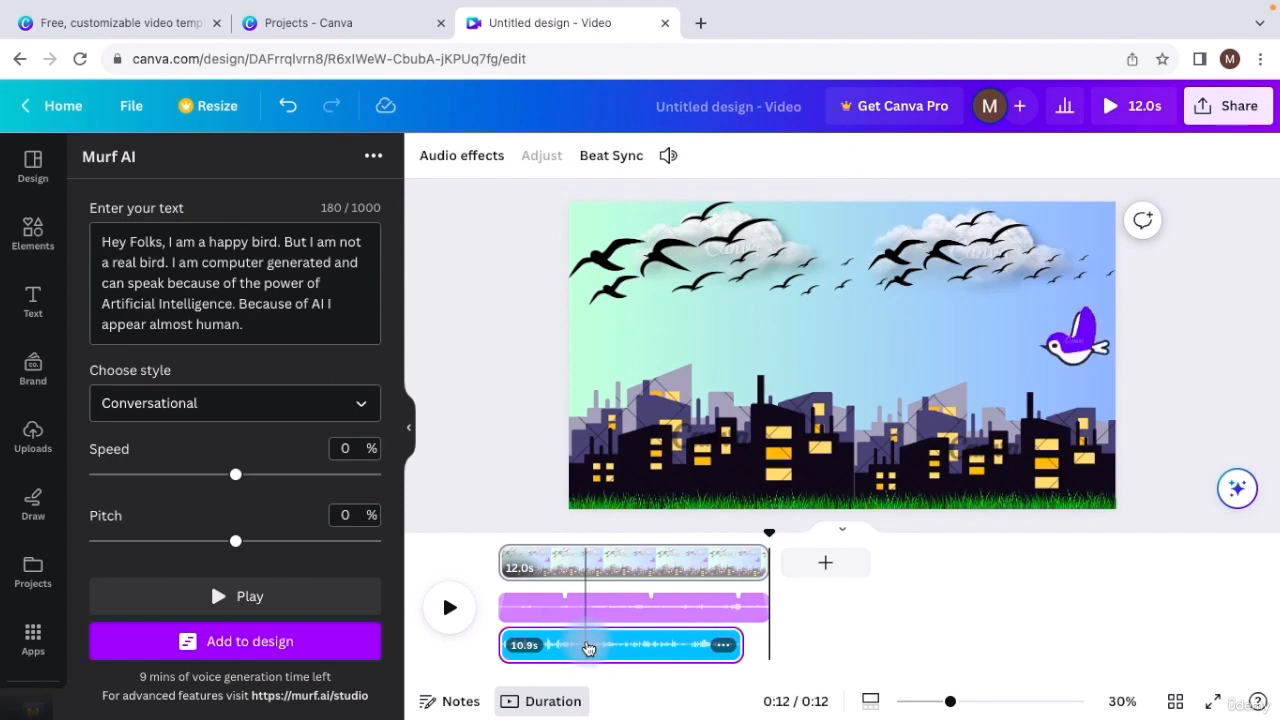
pyautogui.moveTo(585, 648); pyautogui.dragTo(592, 644)
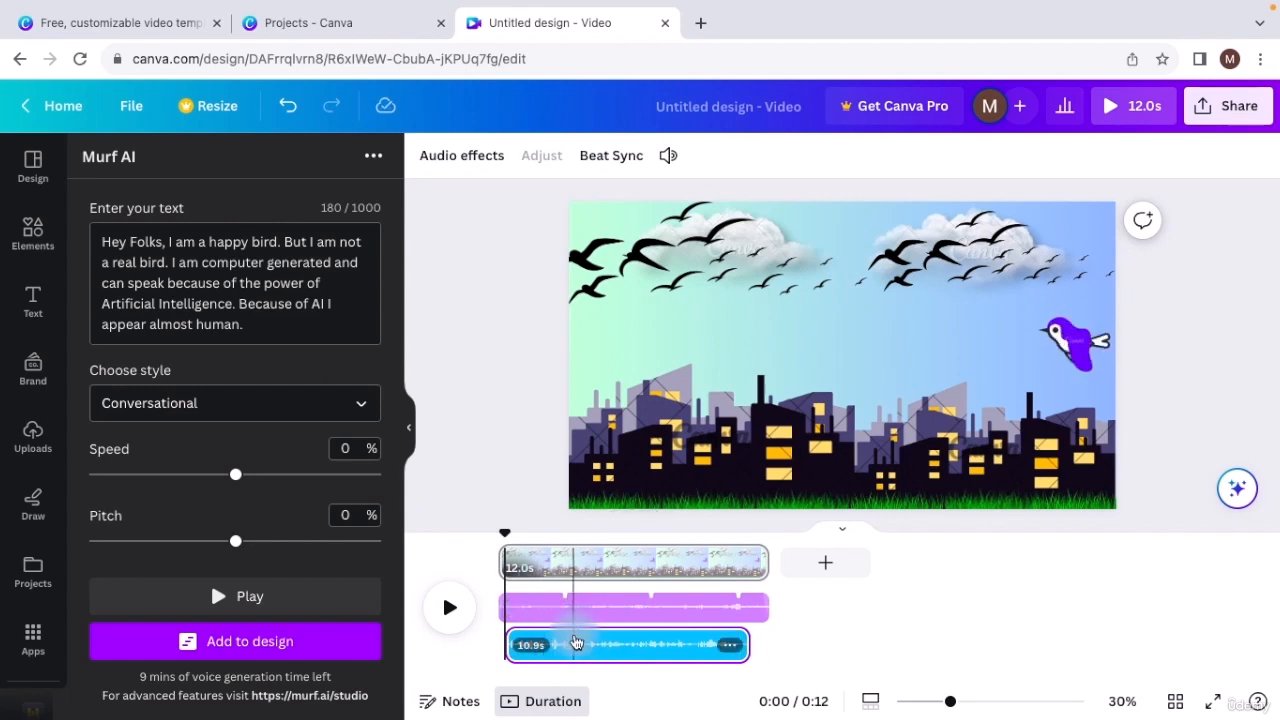
pyautogui.moveTo(576, 643); pyautogui.dragTo(588, 639)
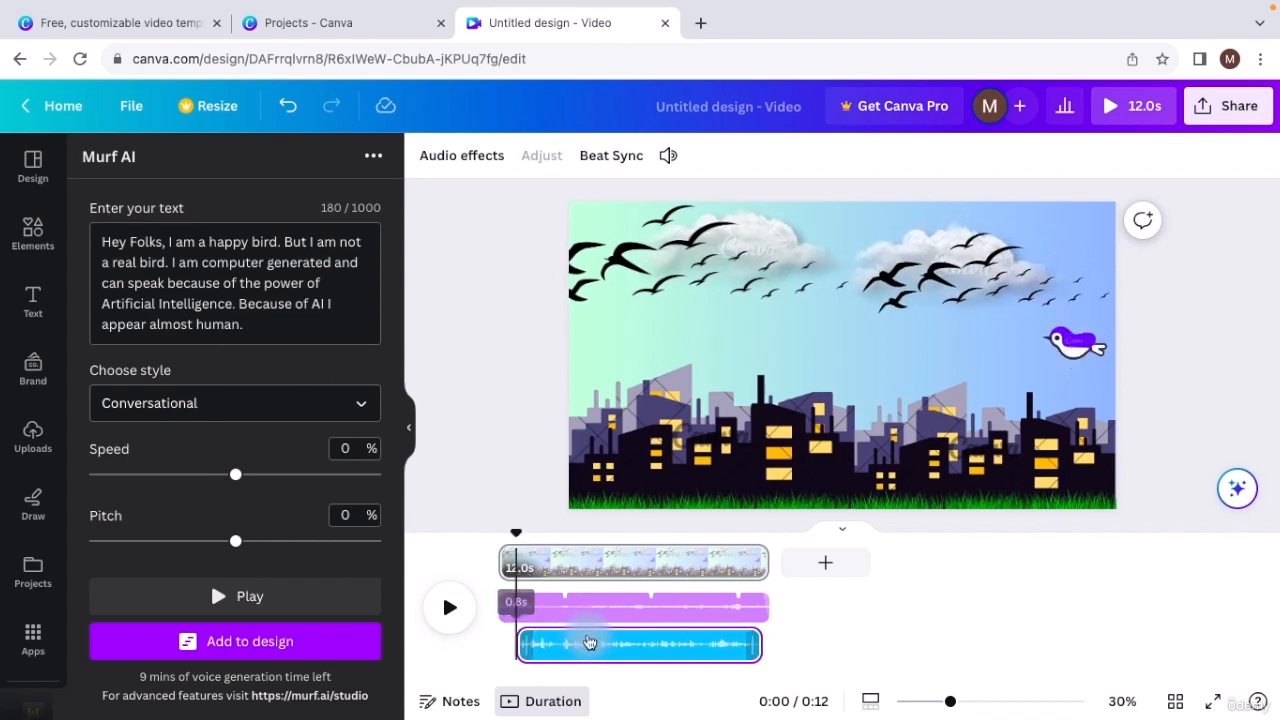
# Set the volume of the voiceover track to 120 without applying it to the music track.
pyautogui.rightClick(740, 648)
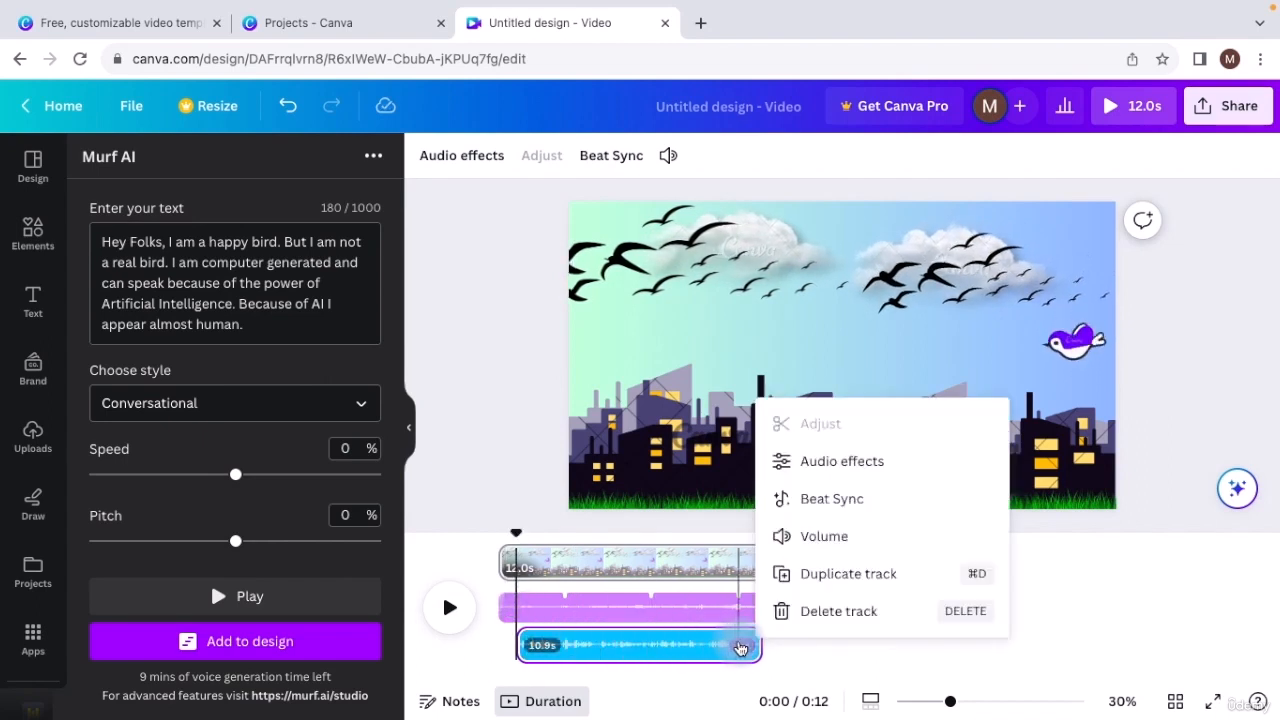
pyautogui.click(810, 657)
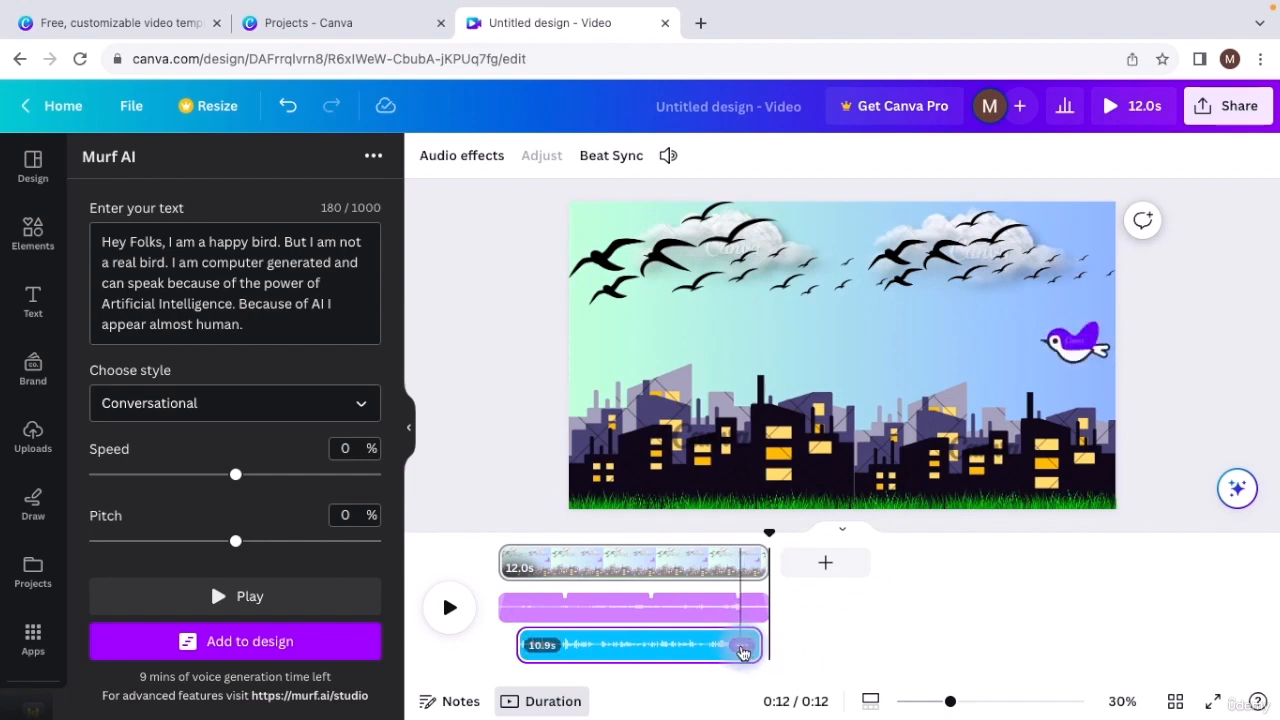
pyautogui.click(743, 650)
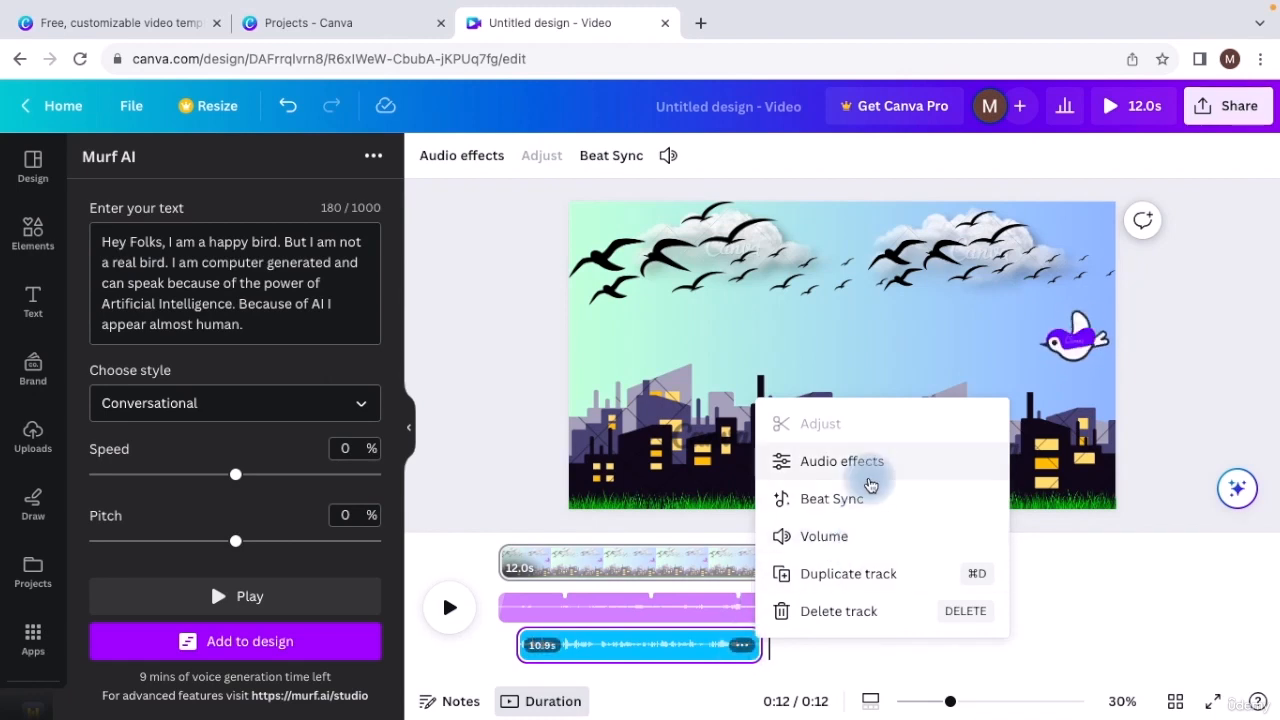
pyautogui.click(840, 536)
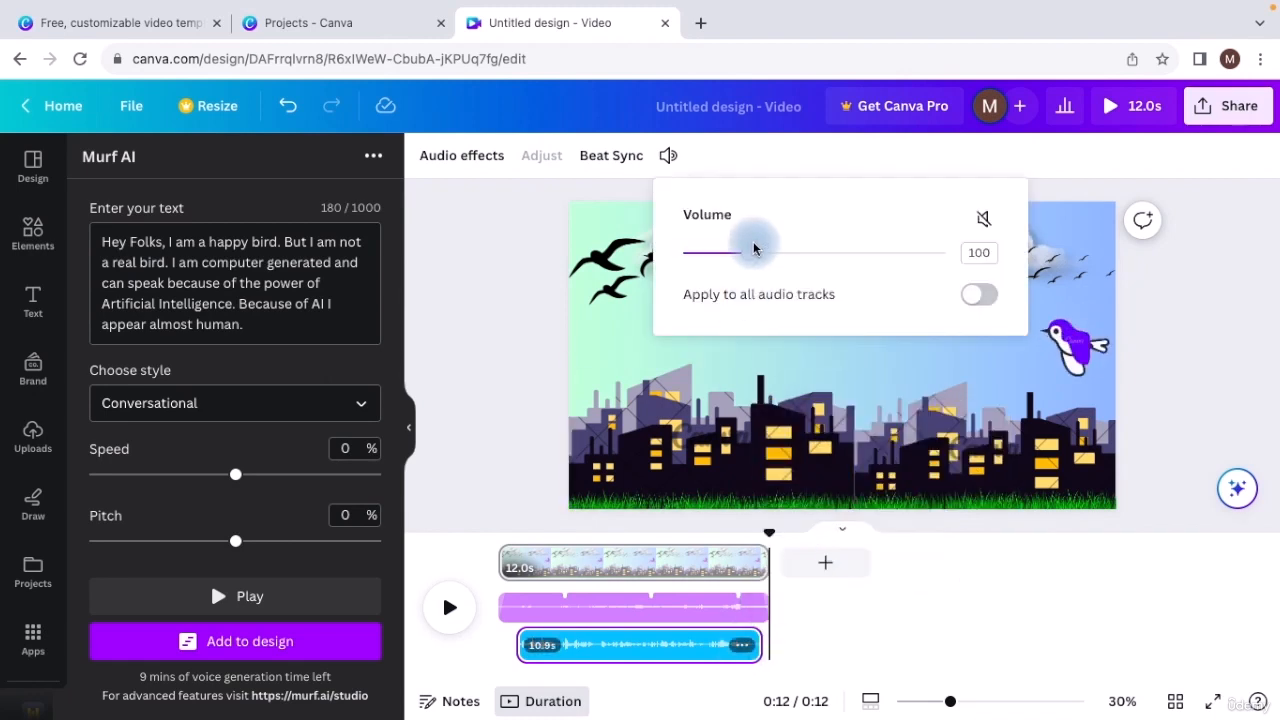
pyautogui.moveTo(754, 248); pyautogui.dragTo(762, 258)
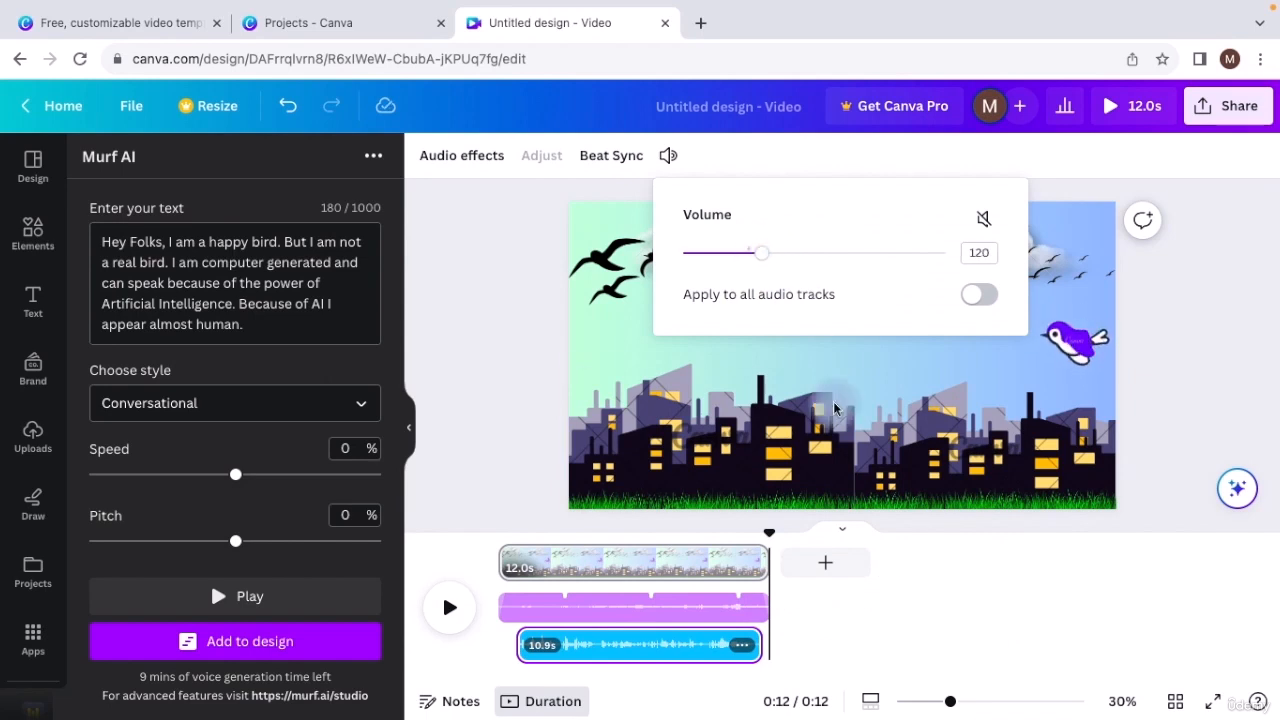
pyautogui.click(955, 572)
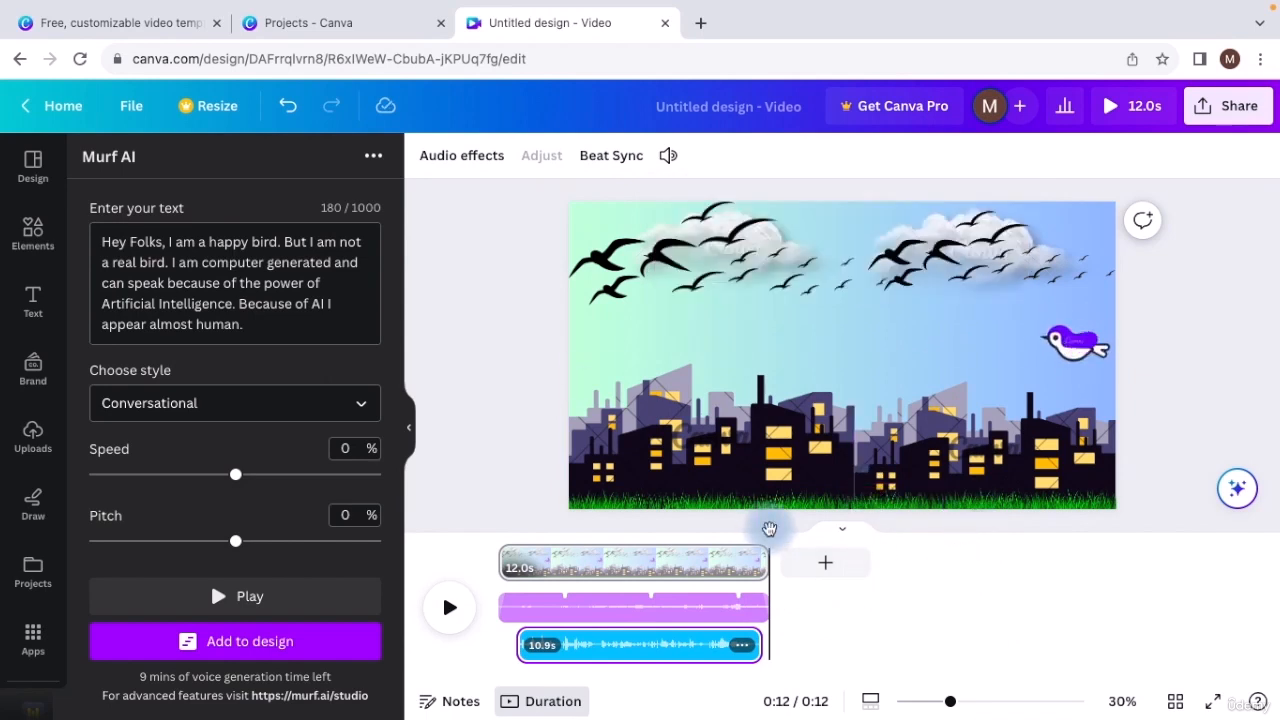
# Play the whole video from the beginning to check the voiceover, and look at the file type options for downloading it.
pyautogui.moveTo(768, 531); pyautogui.dragTo(480, 542)
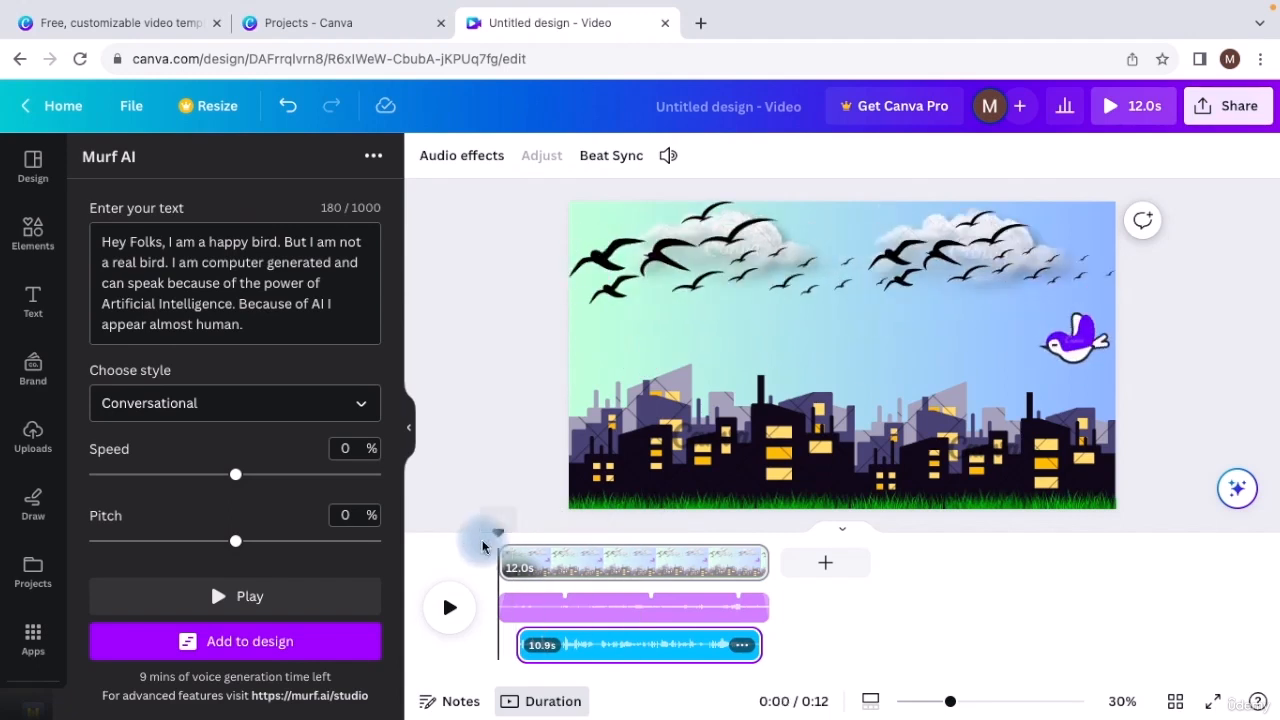
pyautogui.click(447, 610)
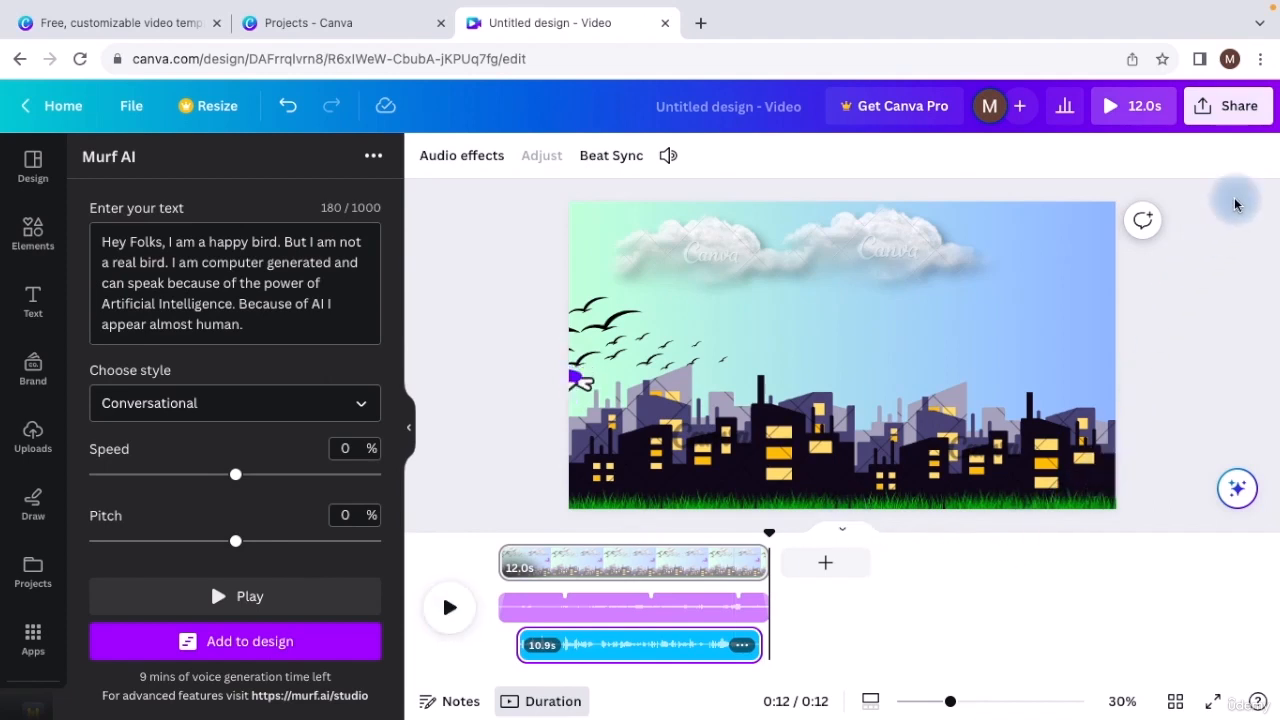
pyautogui.click(1232, 107)
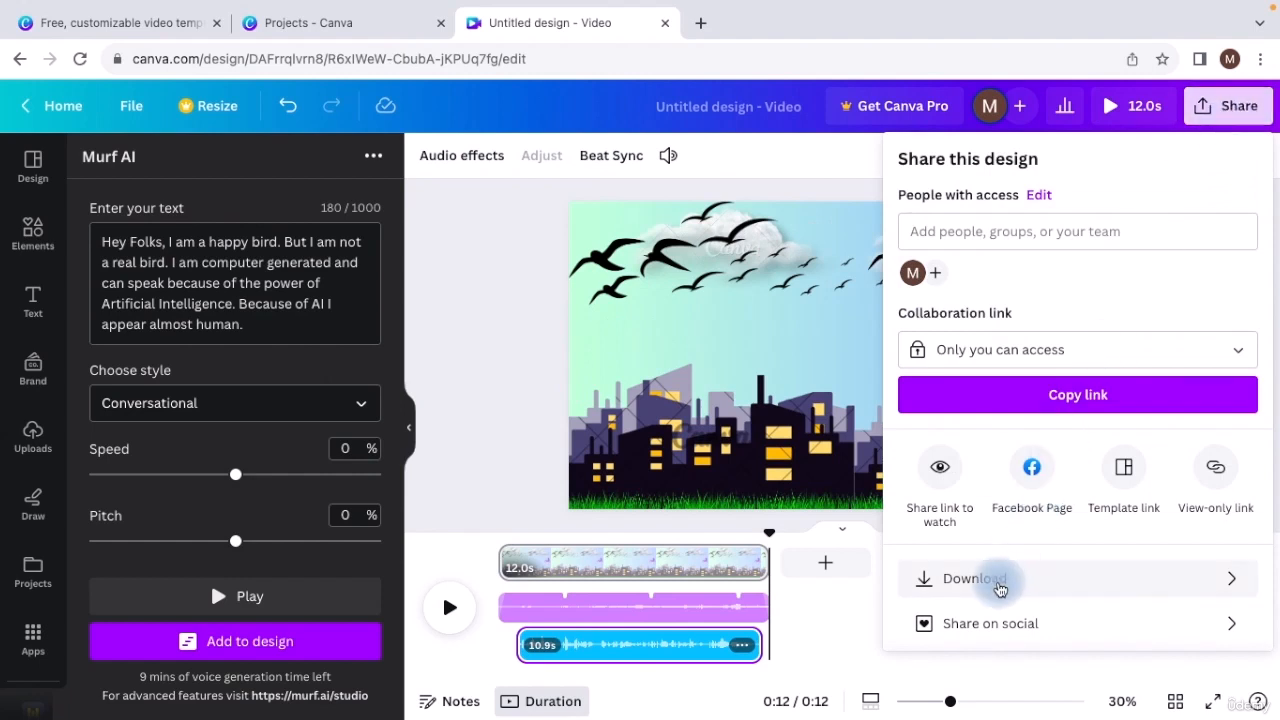
pyautogui.click(999, 580)
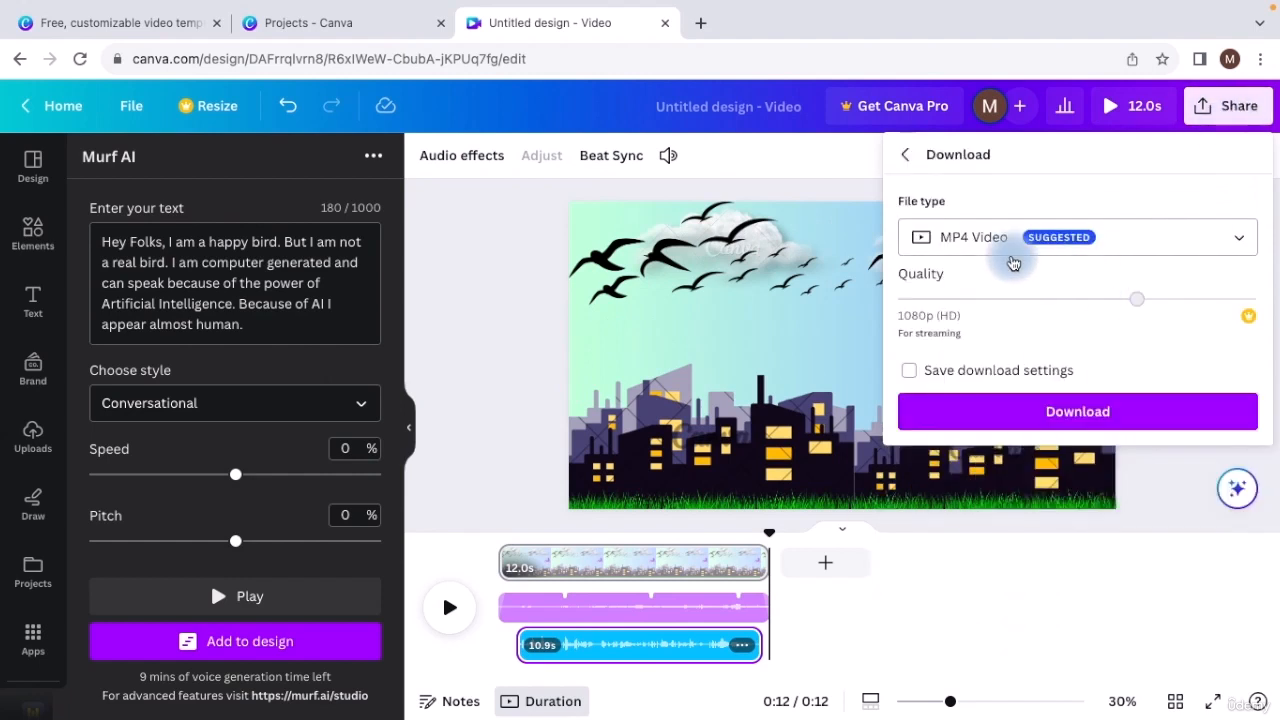
pyautogui.click(1180, 230)
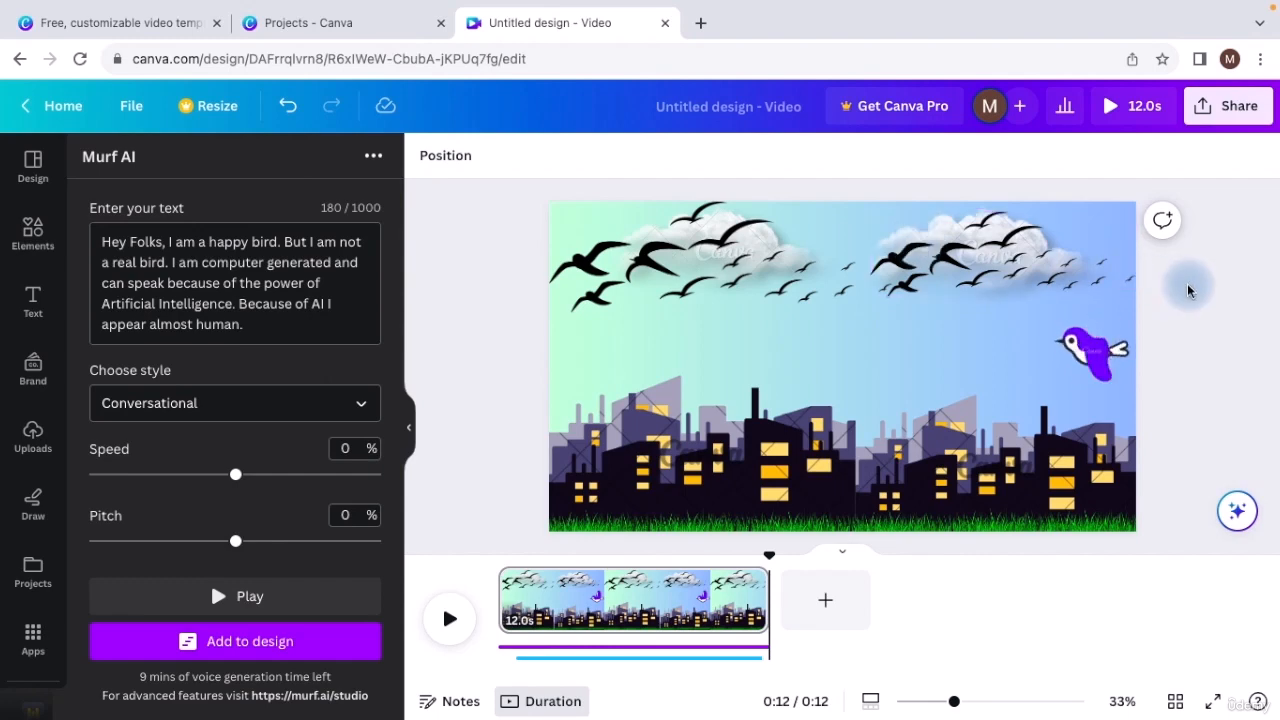
pyautogui.moveTo(960, 5)
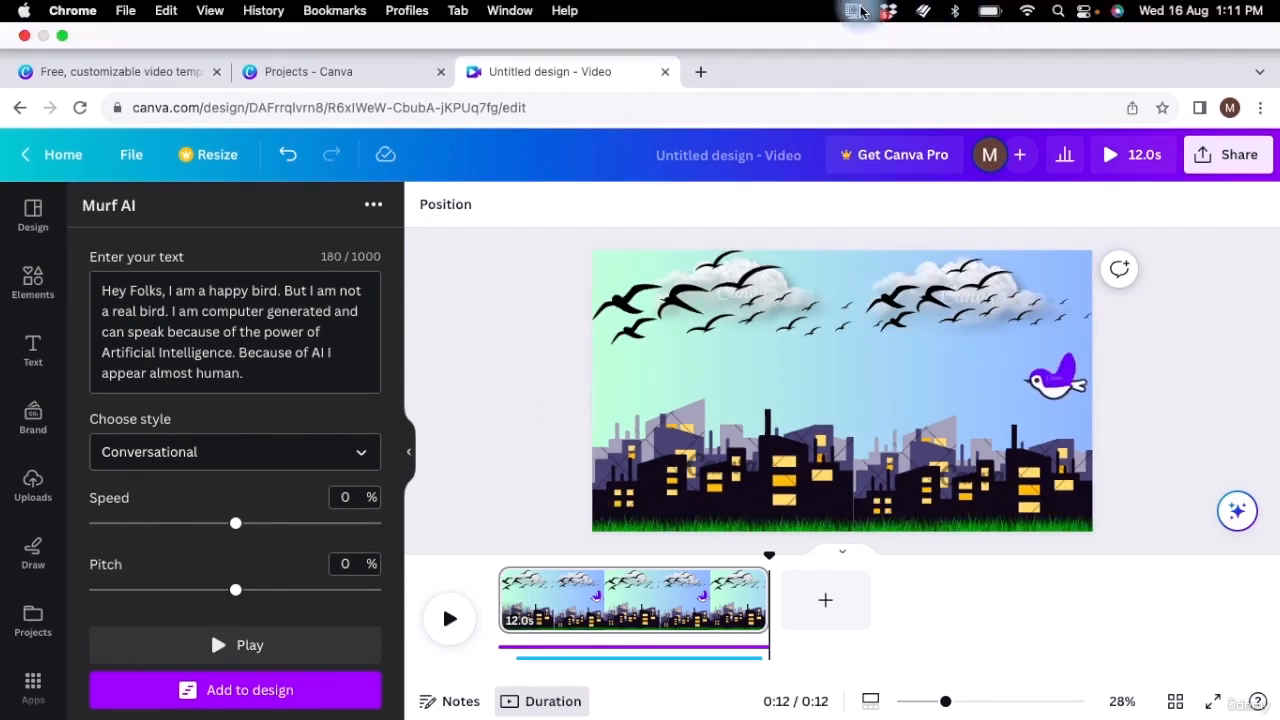
pyautogui.click(853, 10)
pyautogui.click(888, 70)
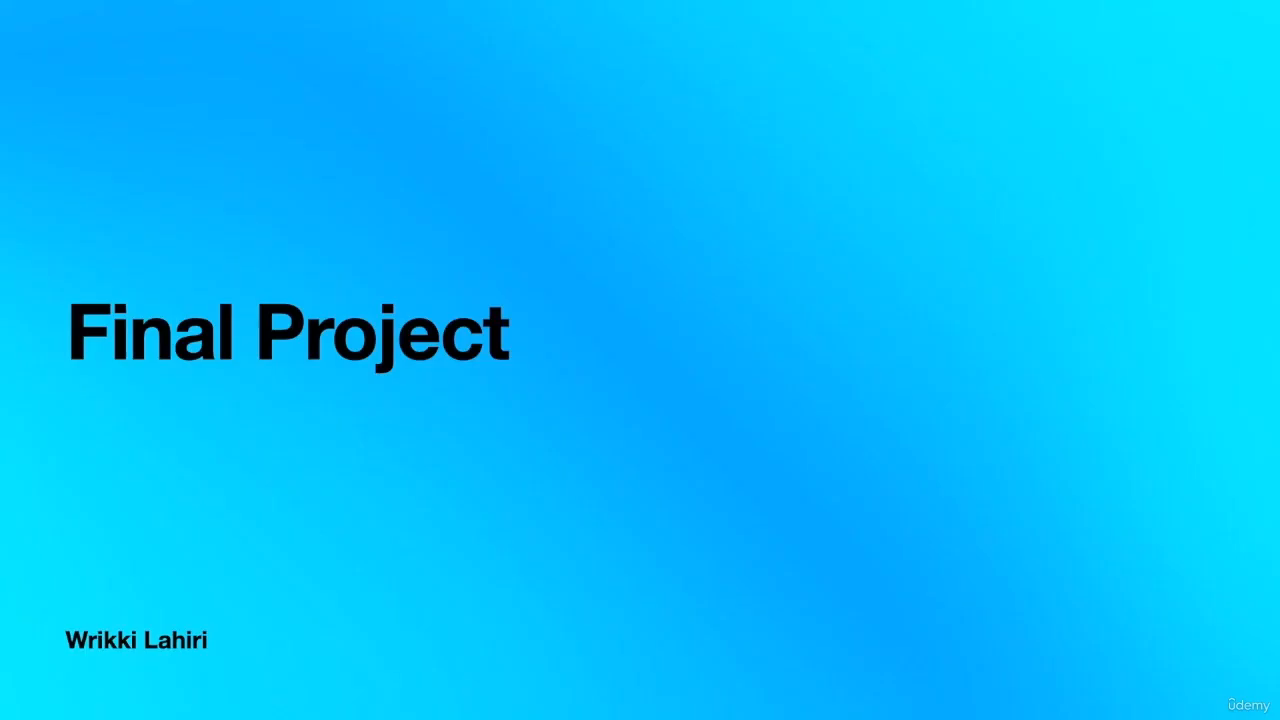